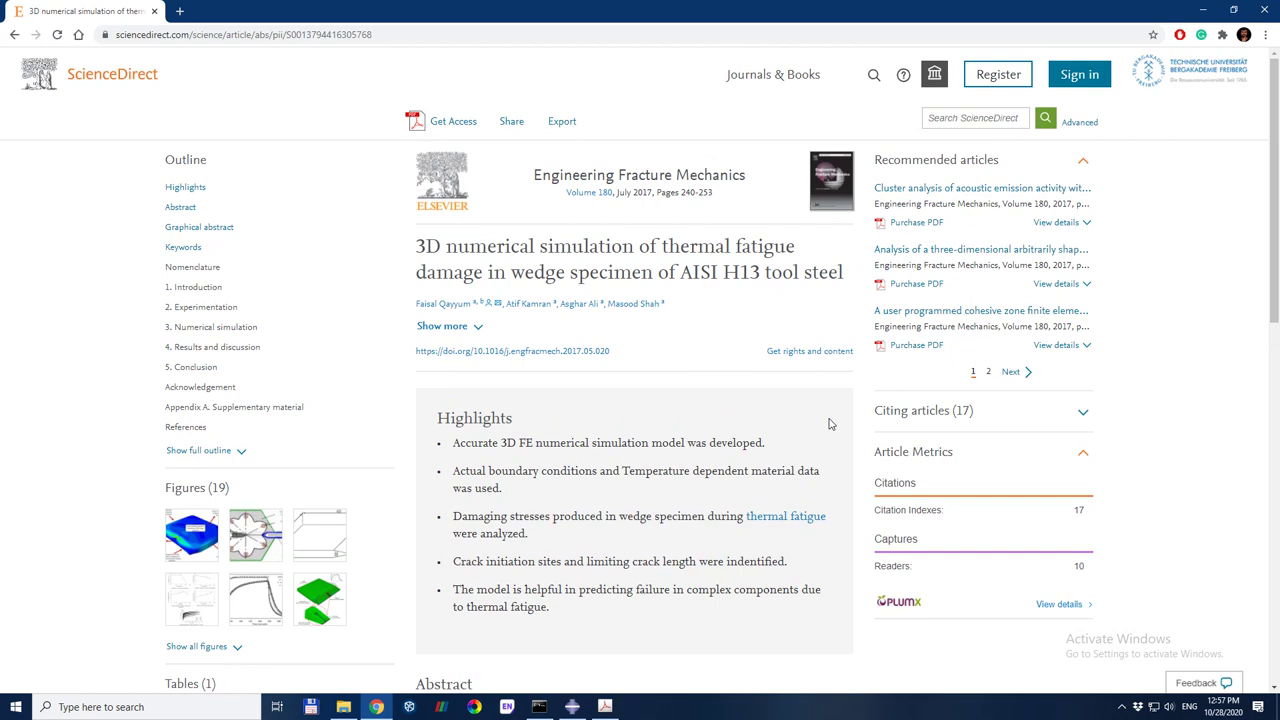
Step: Open ResearchGate in a new tab and browse the profile's 34 research items, newest first
click(179, 11)
click(714, 360)
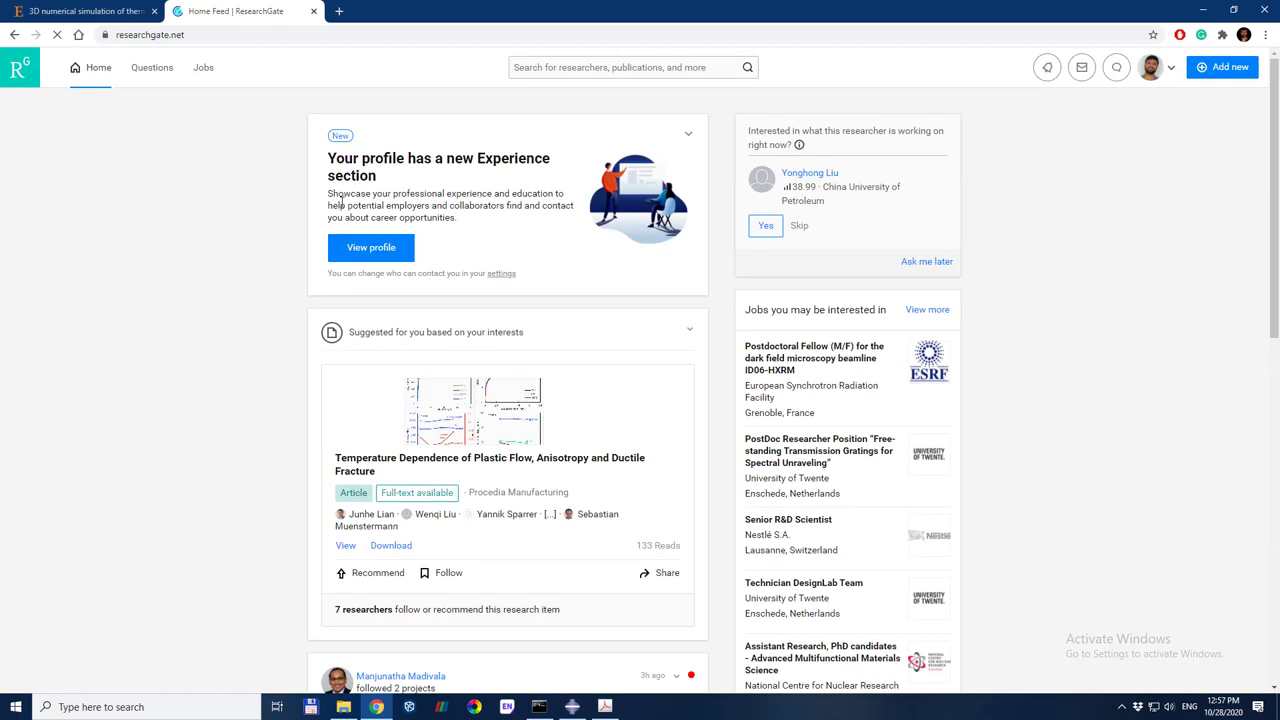
click(1152, 70)
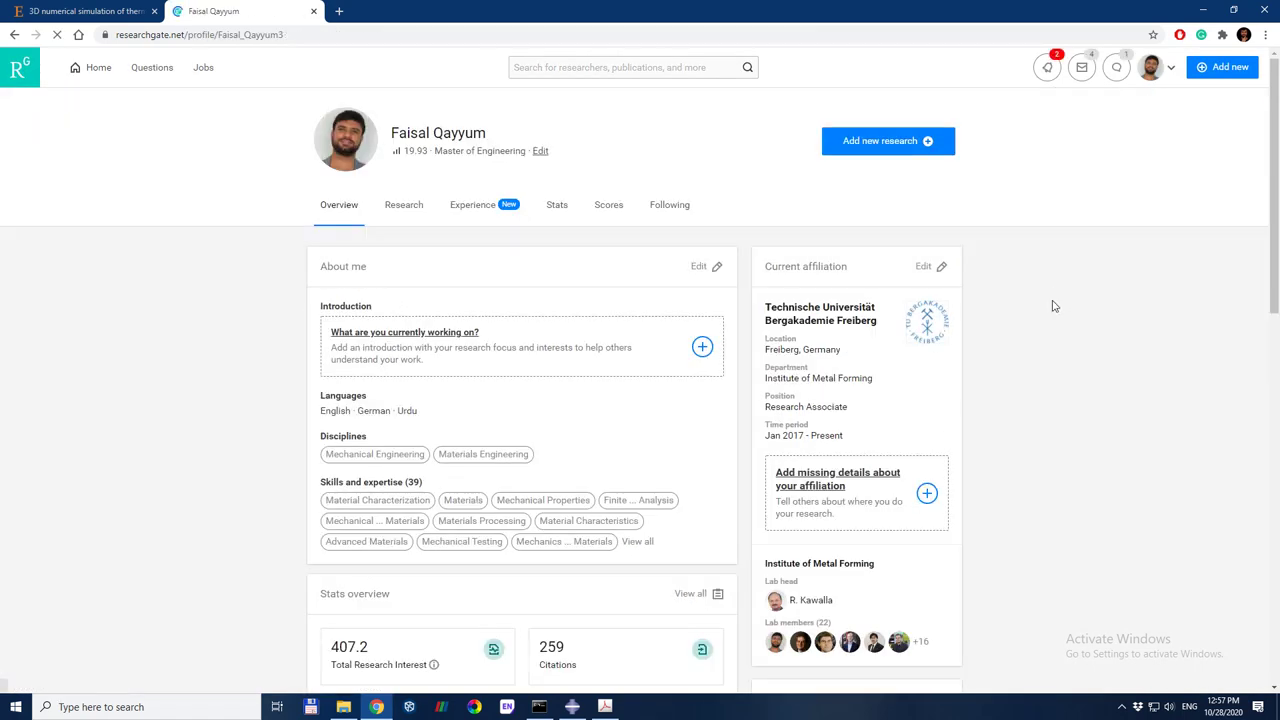
click(406, 205)
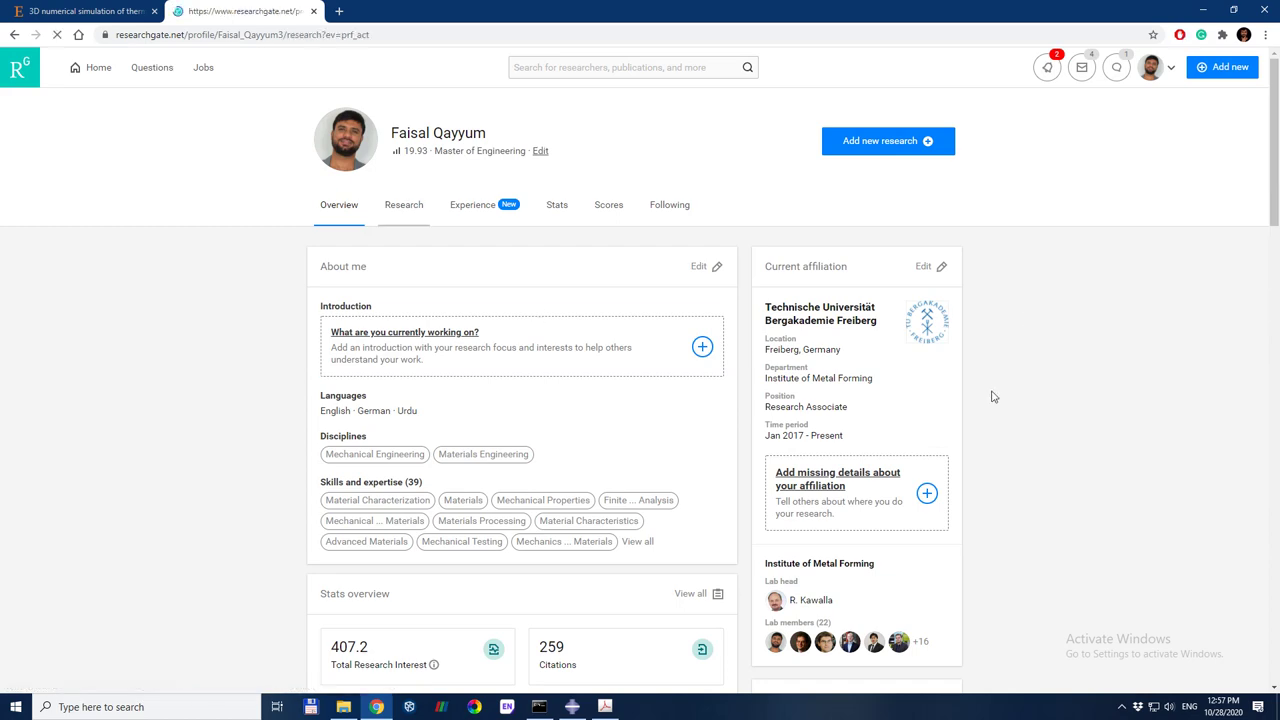
scroll(1020, 417, down, 4)
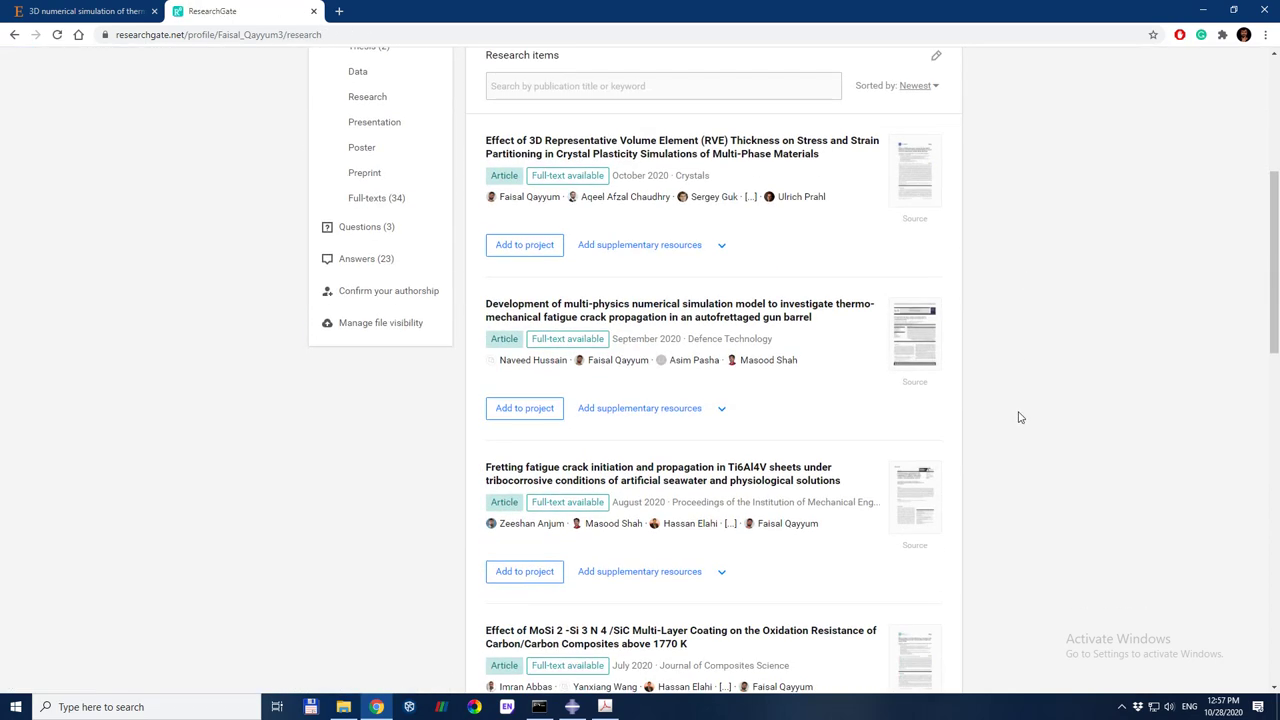
scroll(1020, 417, down, 3)
scroll(1020, 417, down, 3)
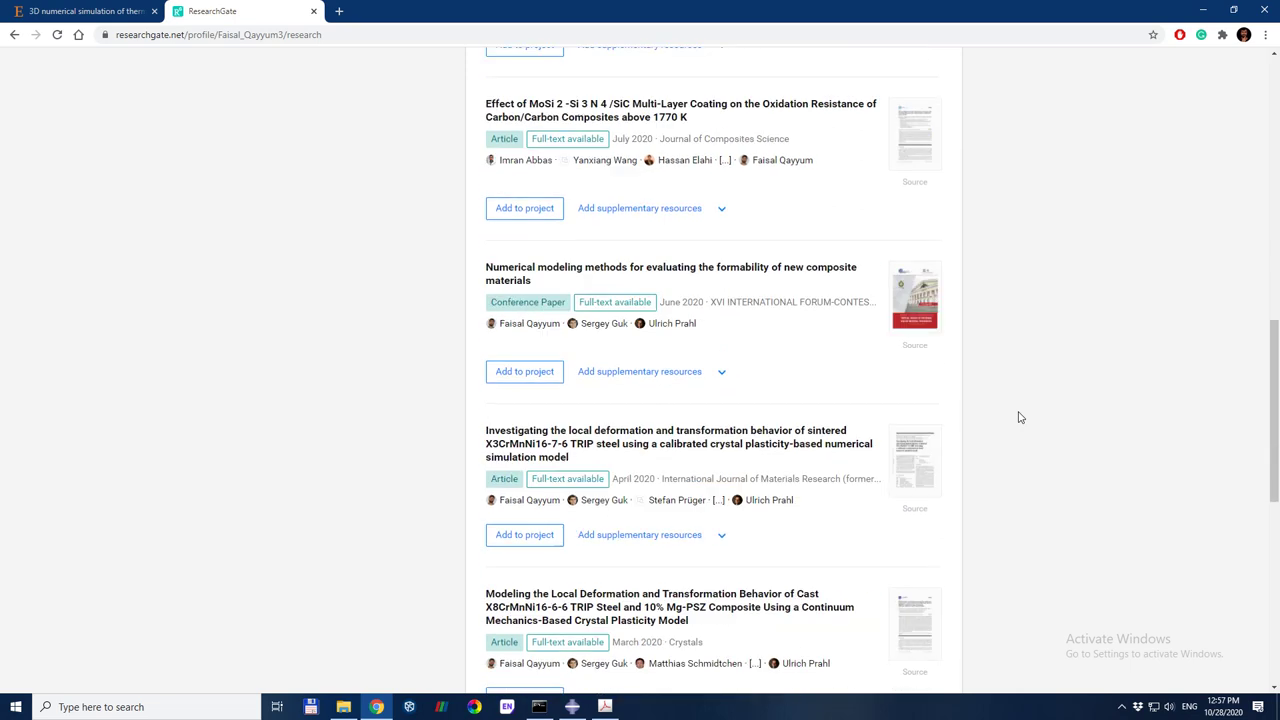
scroll(1020, 417, down, 4)
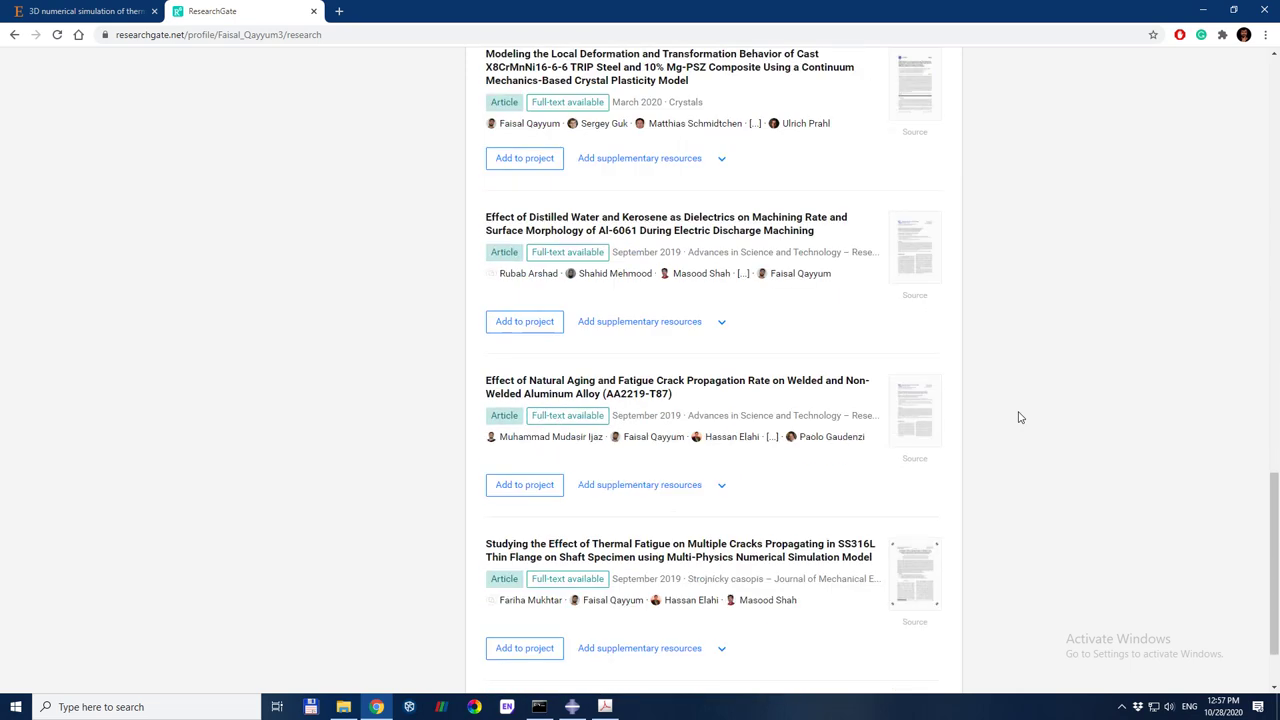
scroll(1020, 417, down, 4)
scroll(1020, 417, down, 2)
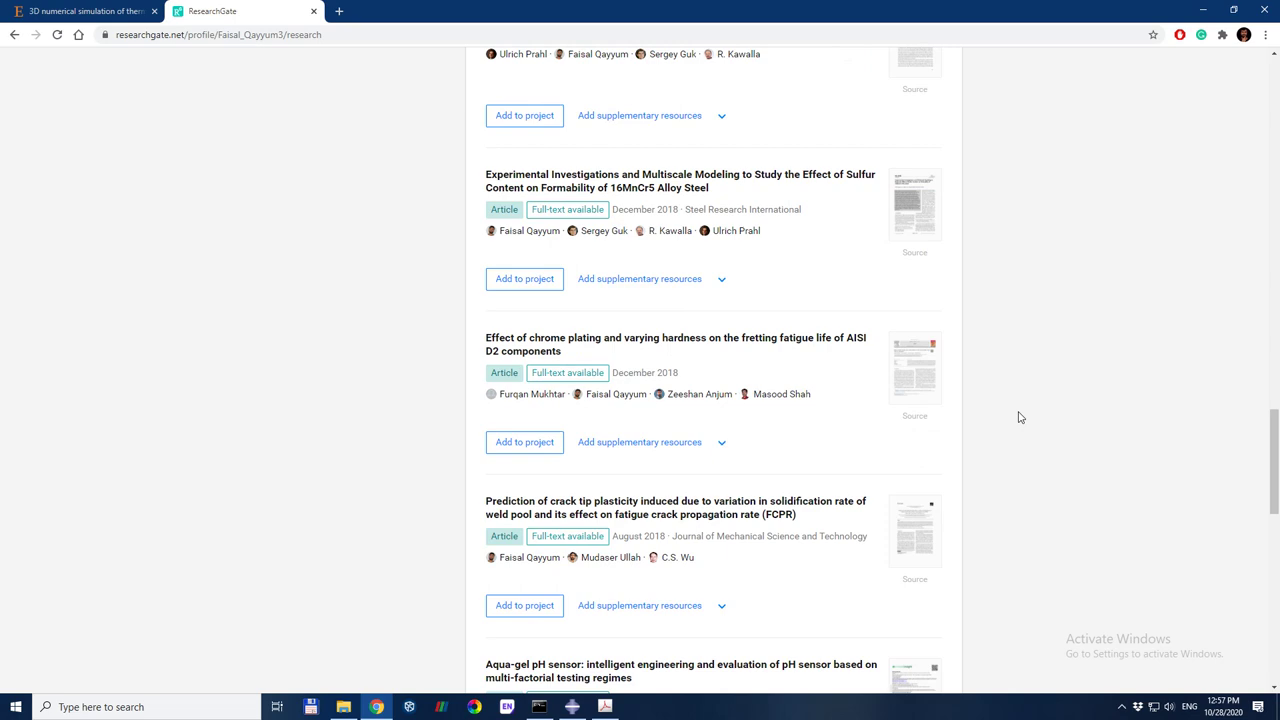
scroll(1020, 417, up, 15)
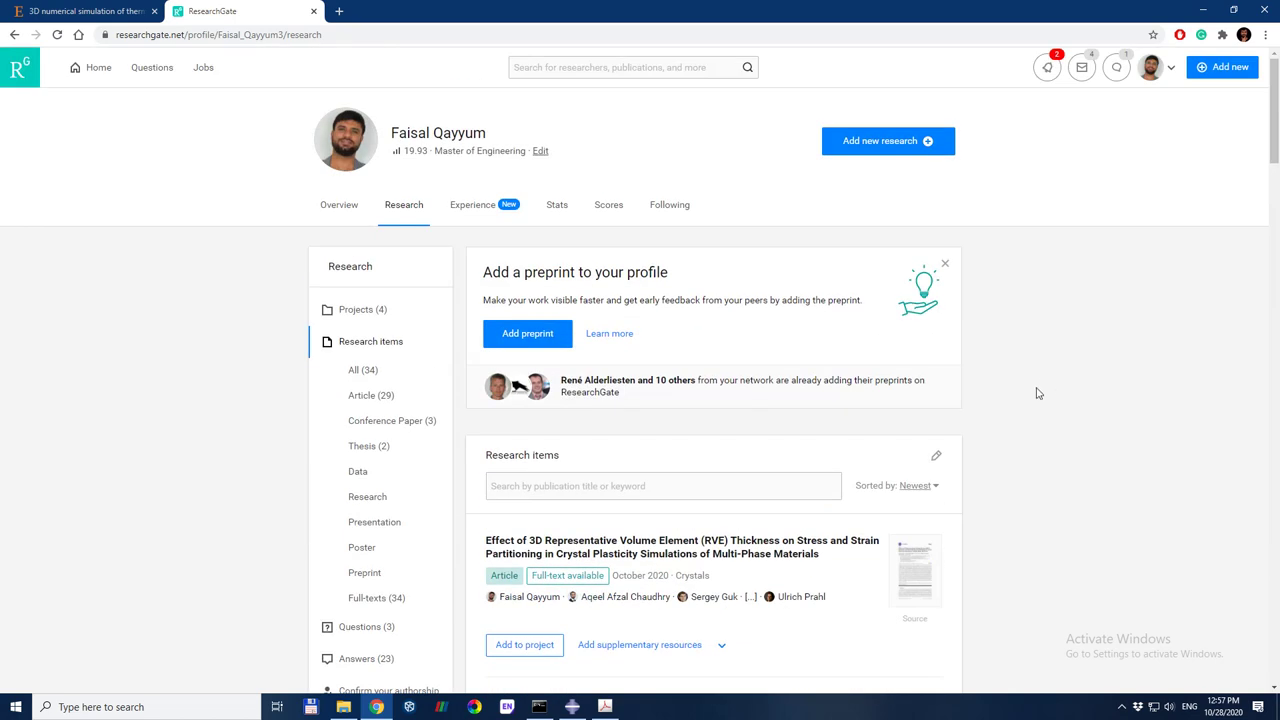
scroll(1025, 388, down, 3)
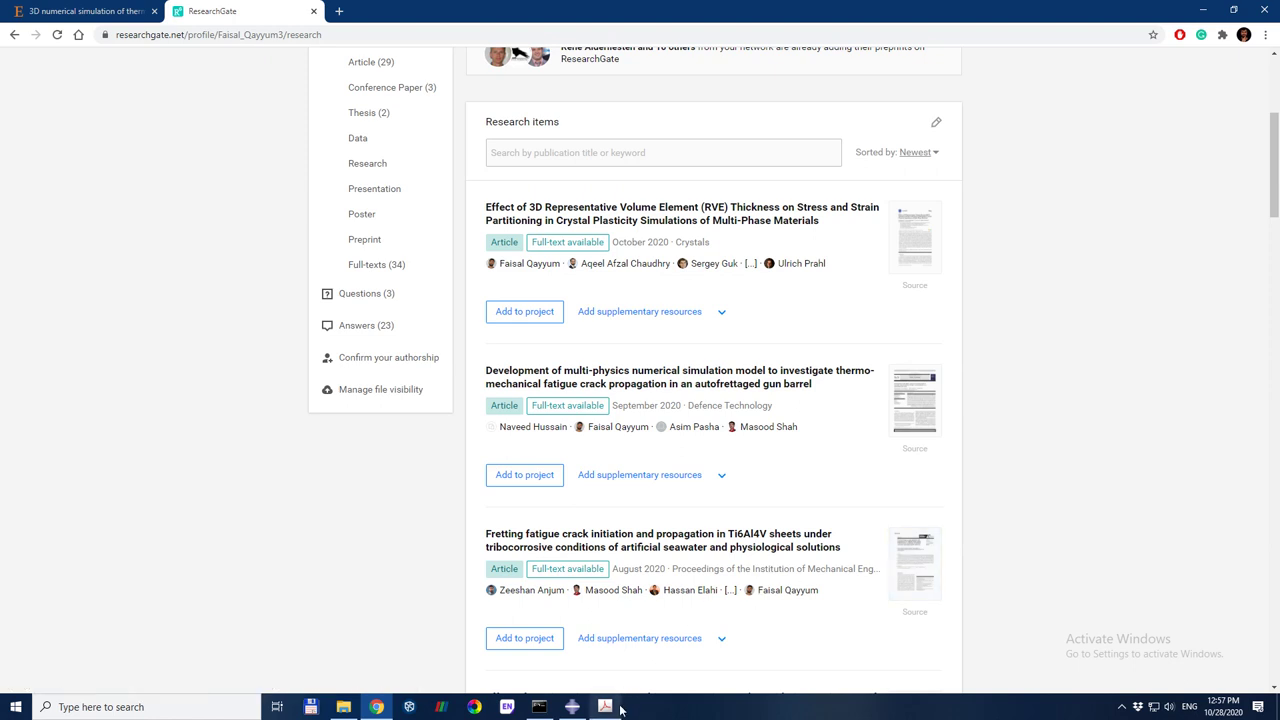
Step: Switch from the browser to Abaqus/CAE showing the new model database with Model-1
mouse_move(606, 710)
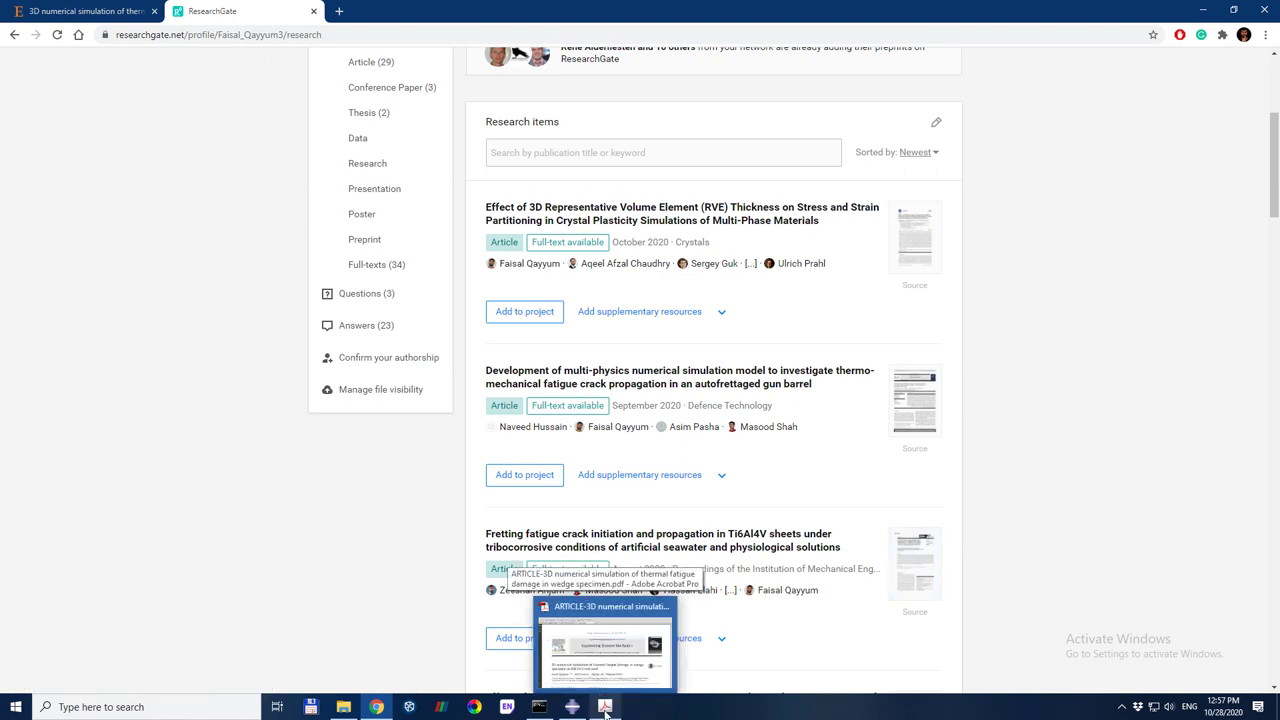
click(572, 707)
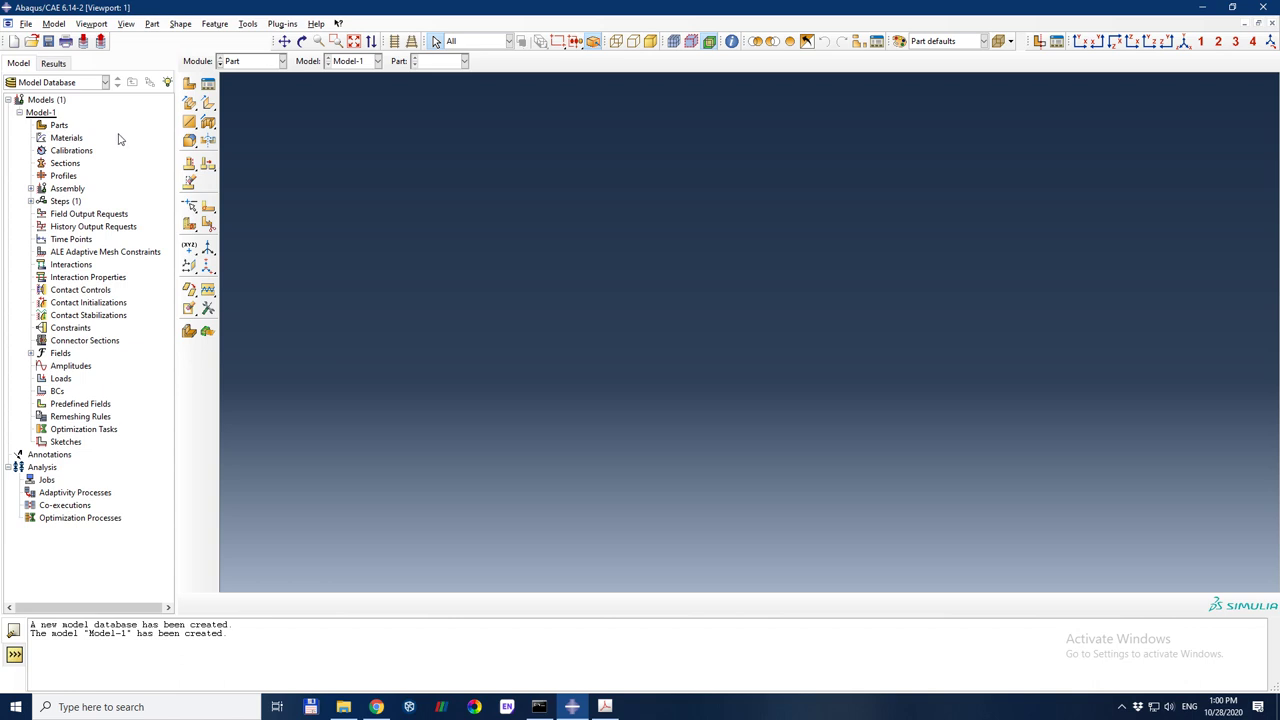
Step: Define part block3d as a 3D deformable solid extrusion, size 2, after '3dBlock' is rejected
double_click(59, 126)
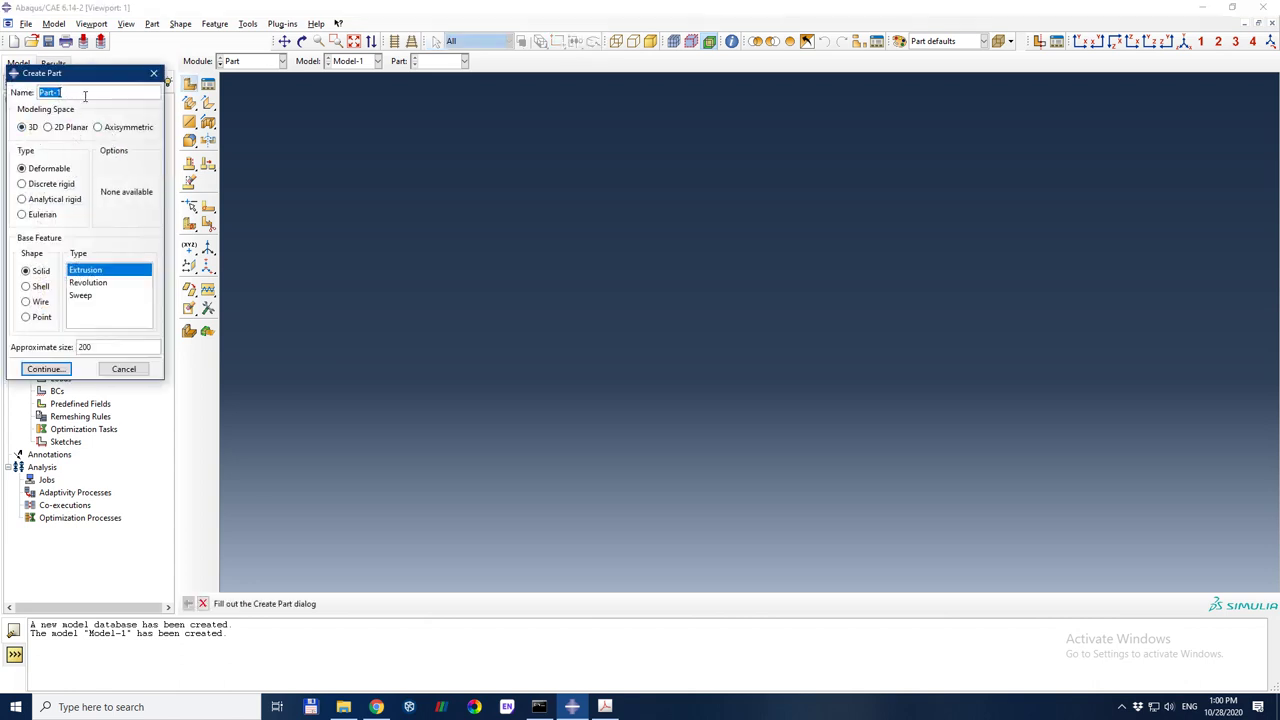
text(3dBlock)
click(45, 369)
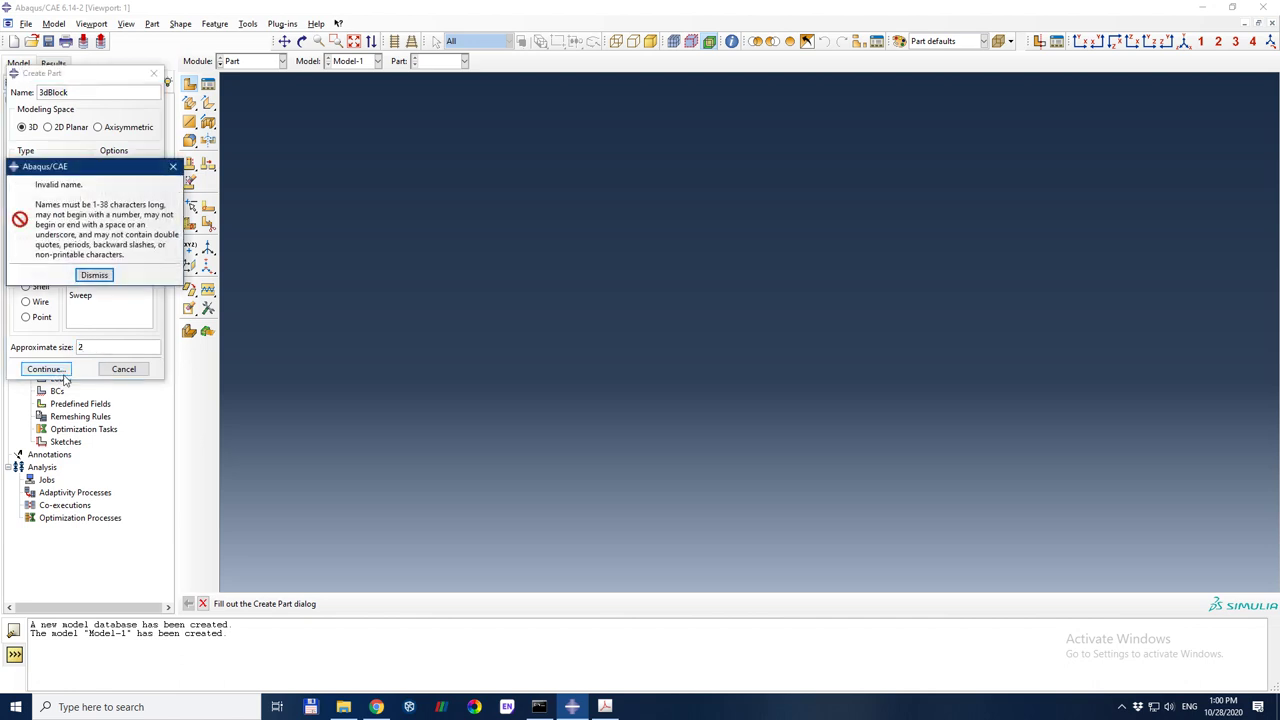
click(94, 276)
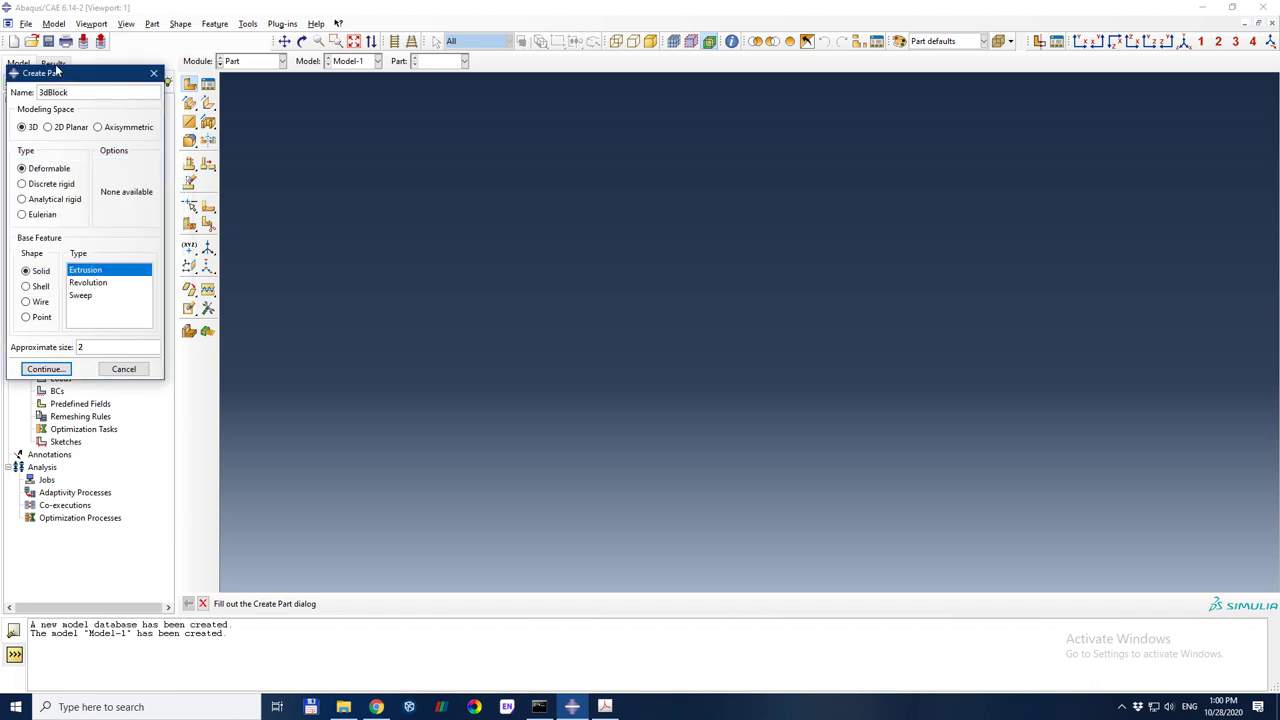
drag(71, 91, 14, 95)
text(block3d)
Step: Sketch a rectangle for the block3d section
click(44, 366)
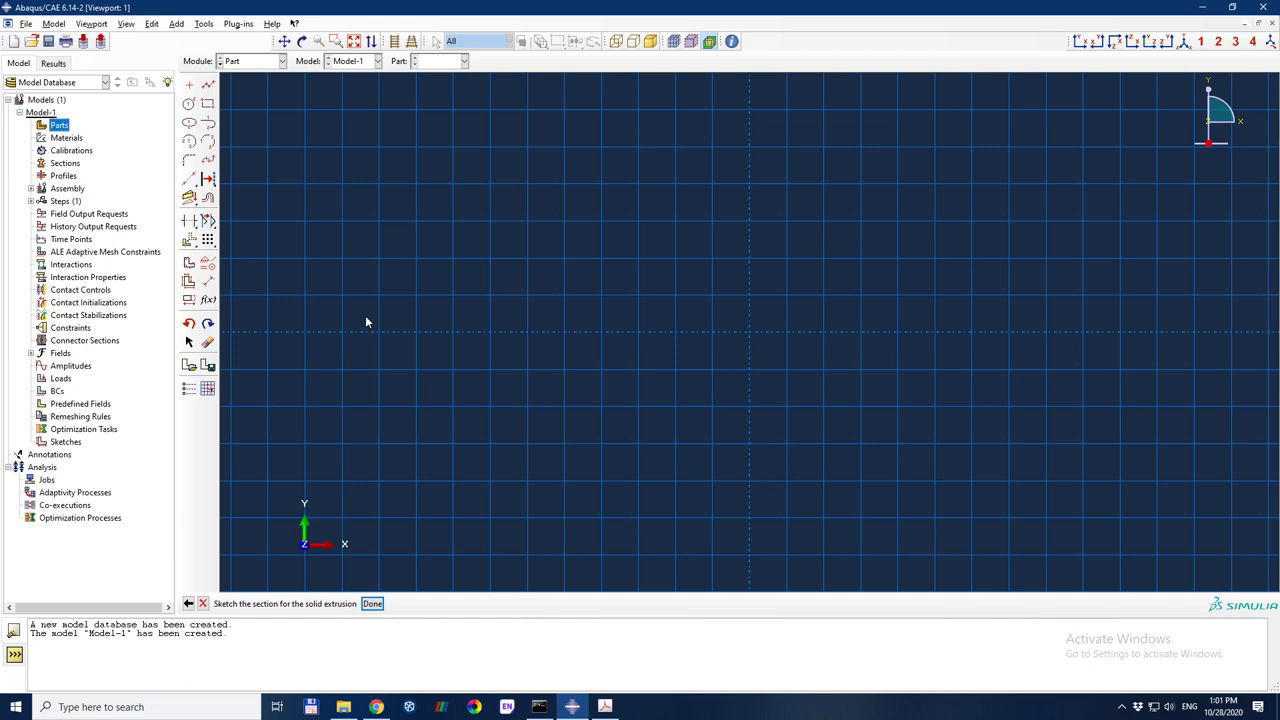
click(207, 103)
click(454, 148)
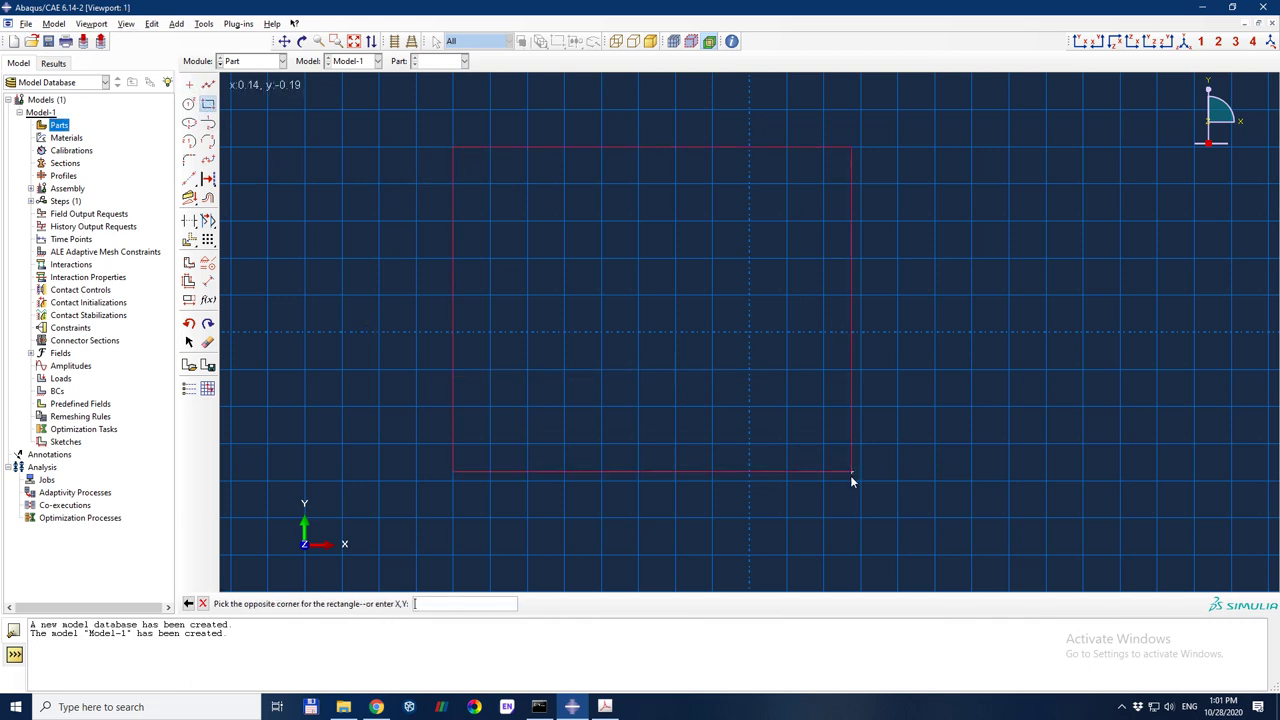
click(862, 519)
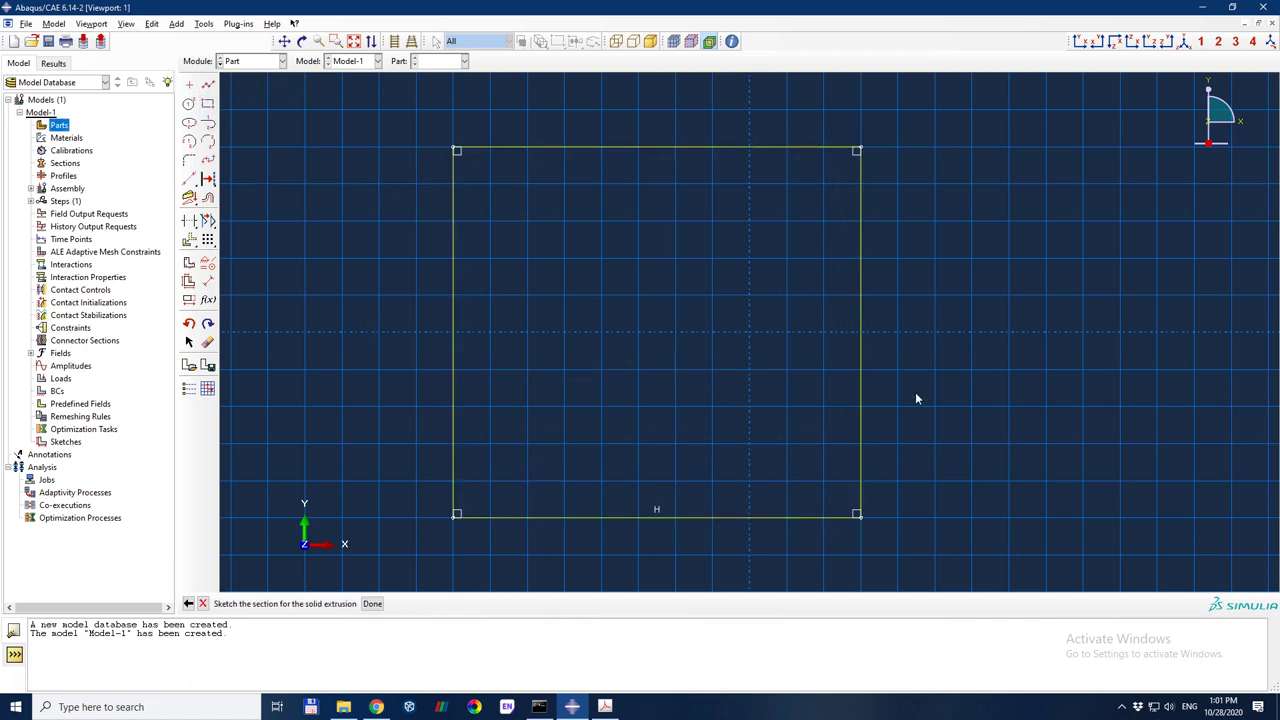
Step: Dimension the rectangle's height to 0.05, switching the keyboard layout to German to enter it
click(207, 281)
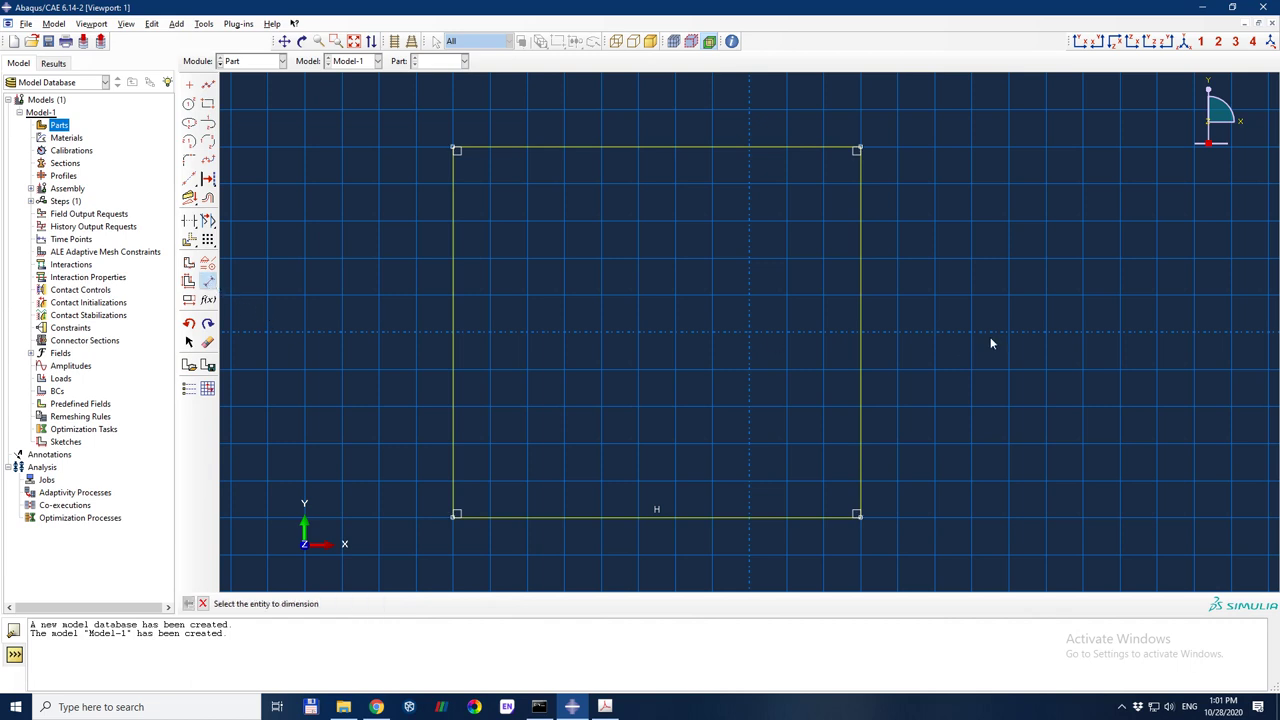
click(858, 305)
click(931, 308)
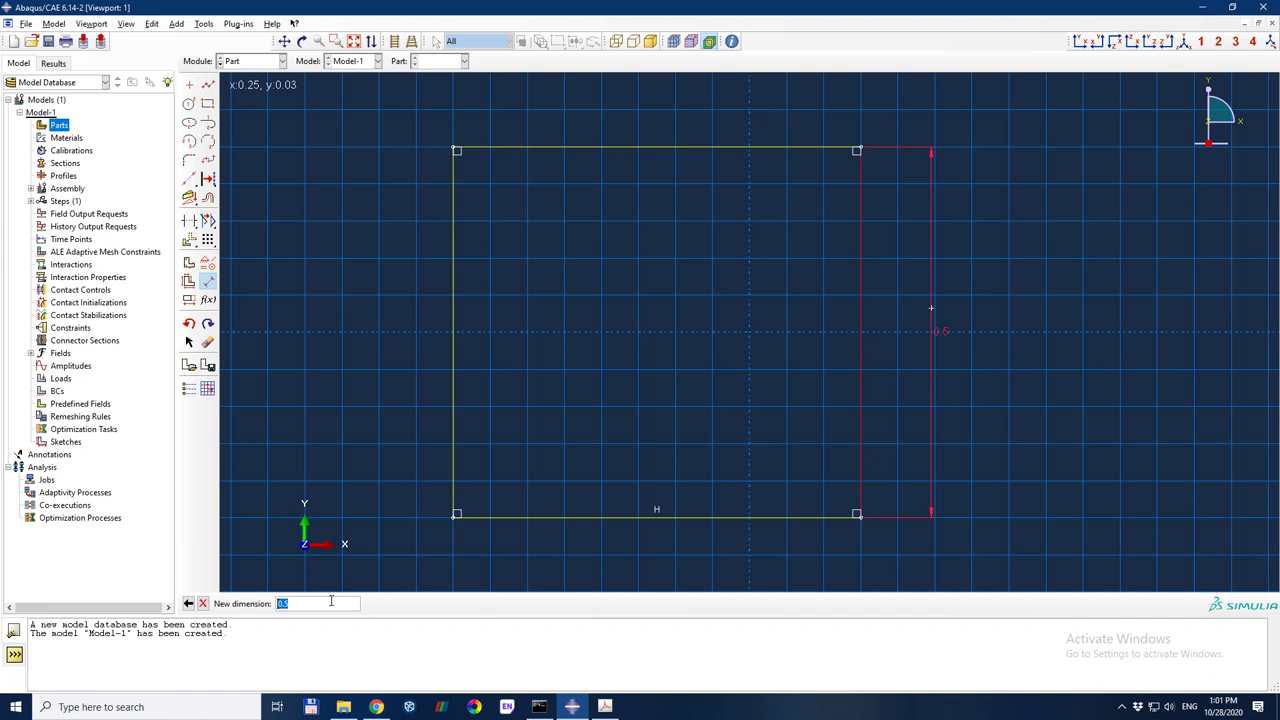
text(30)
key(BackSpace)
key(BackSpace)
text(500)
key(super+space)
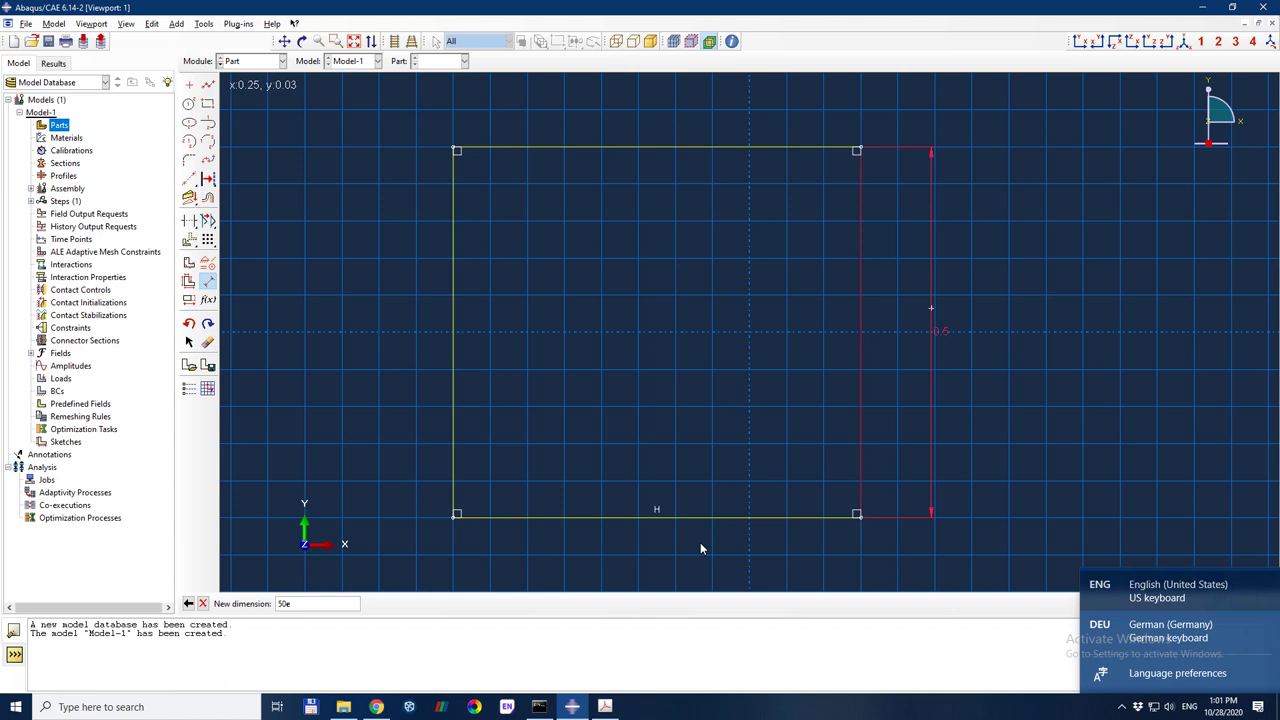
click(327, 604)
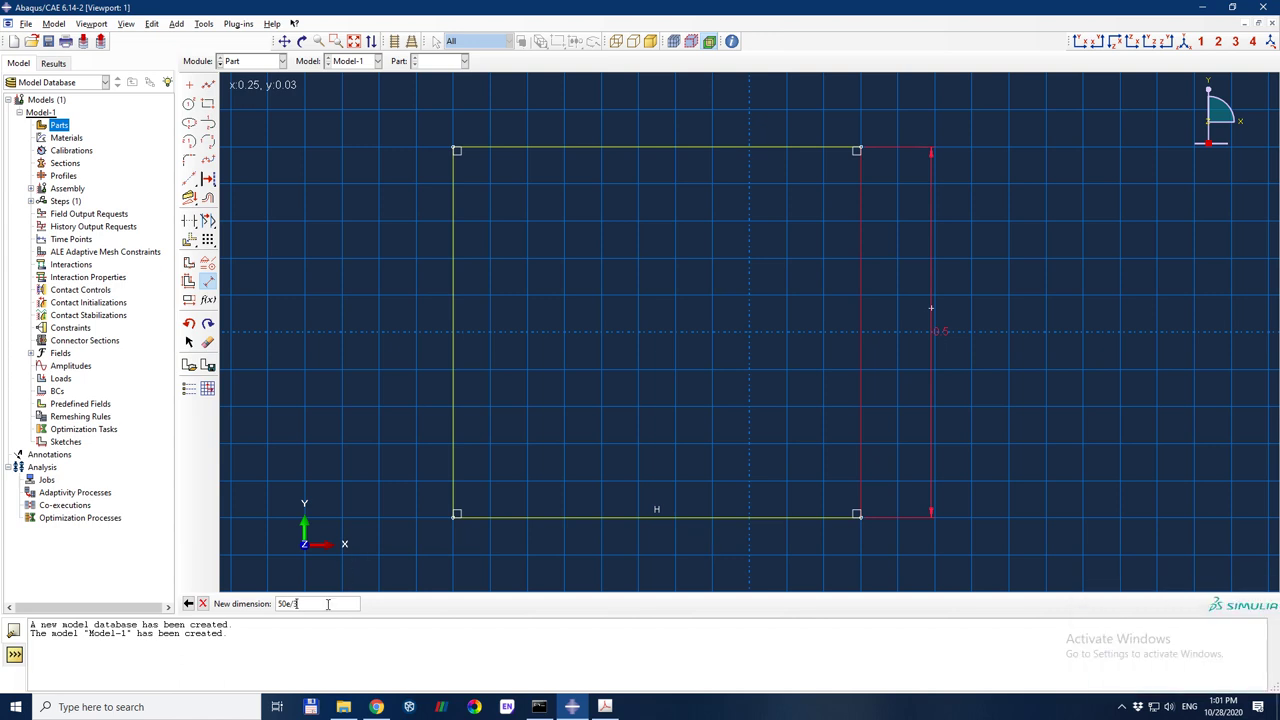
click(1189, 707)
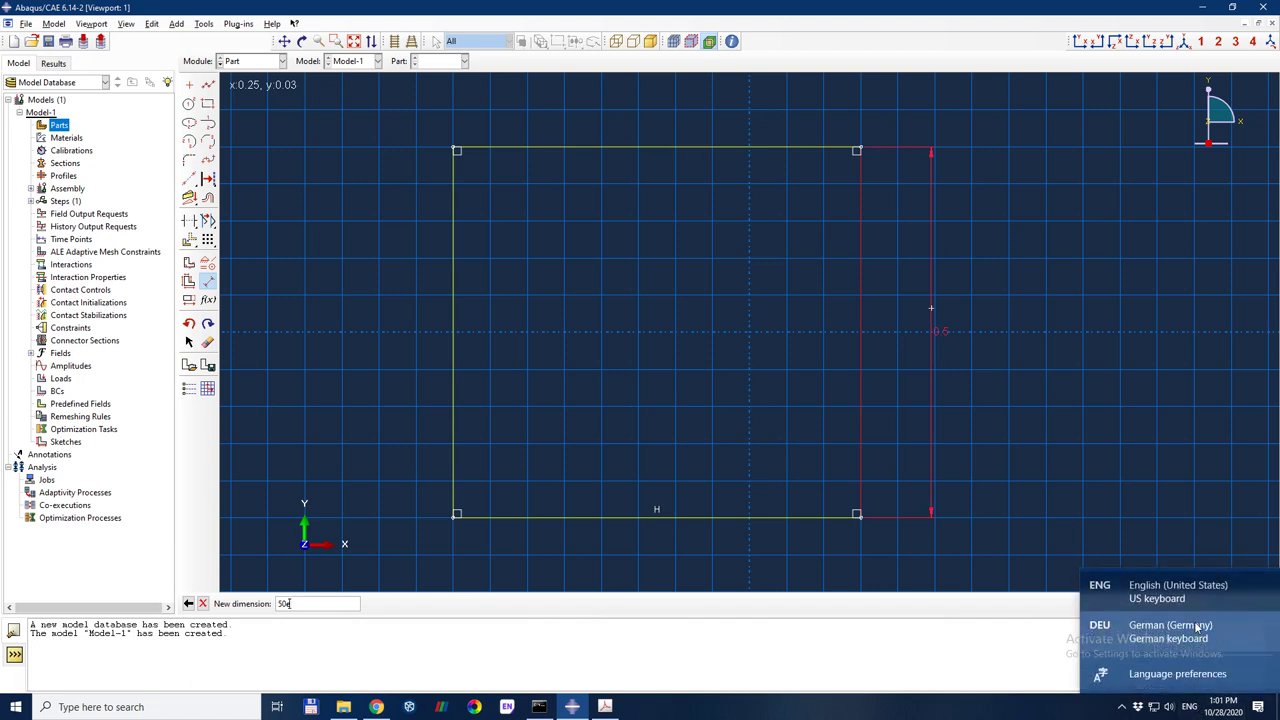
click(1192, 630)
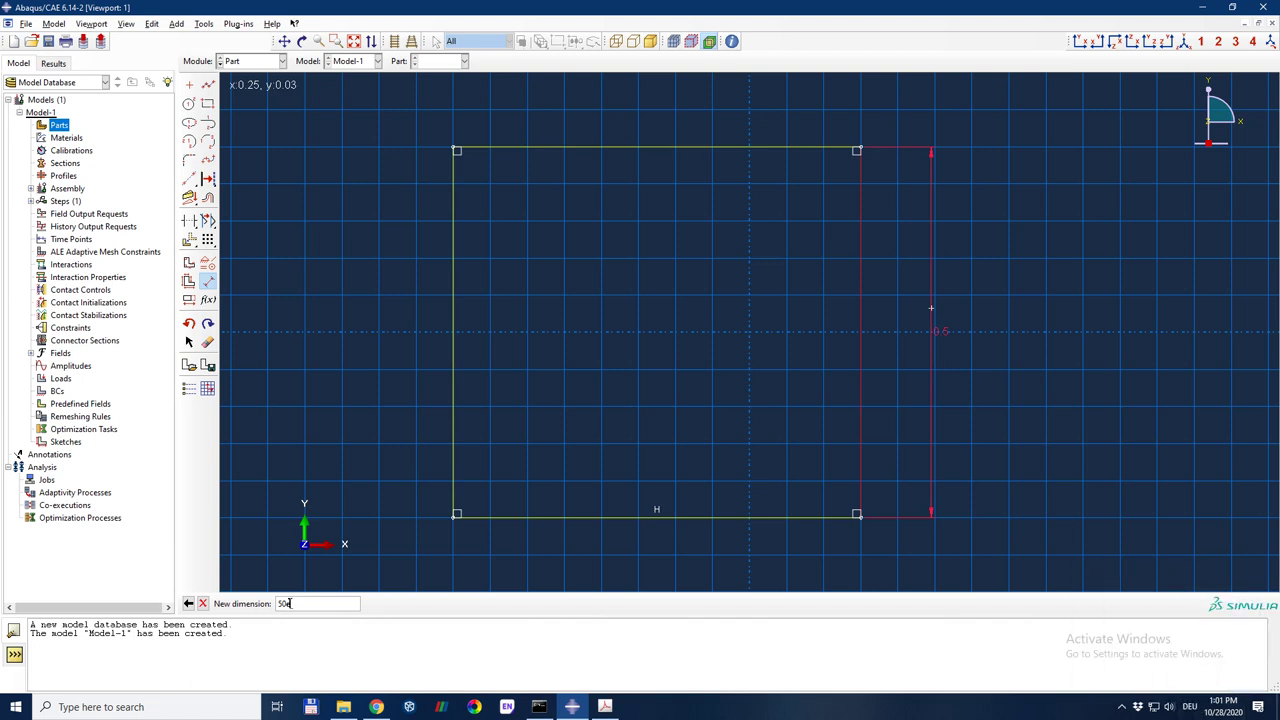
text(-3)
key(Return)
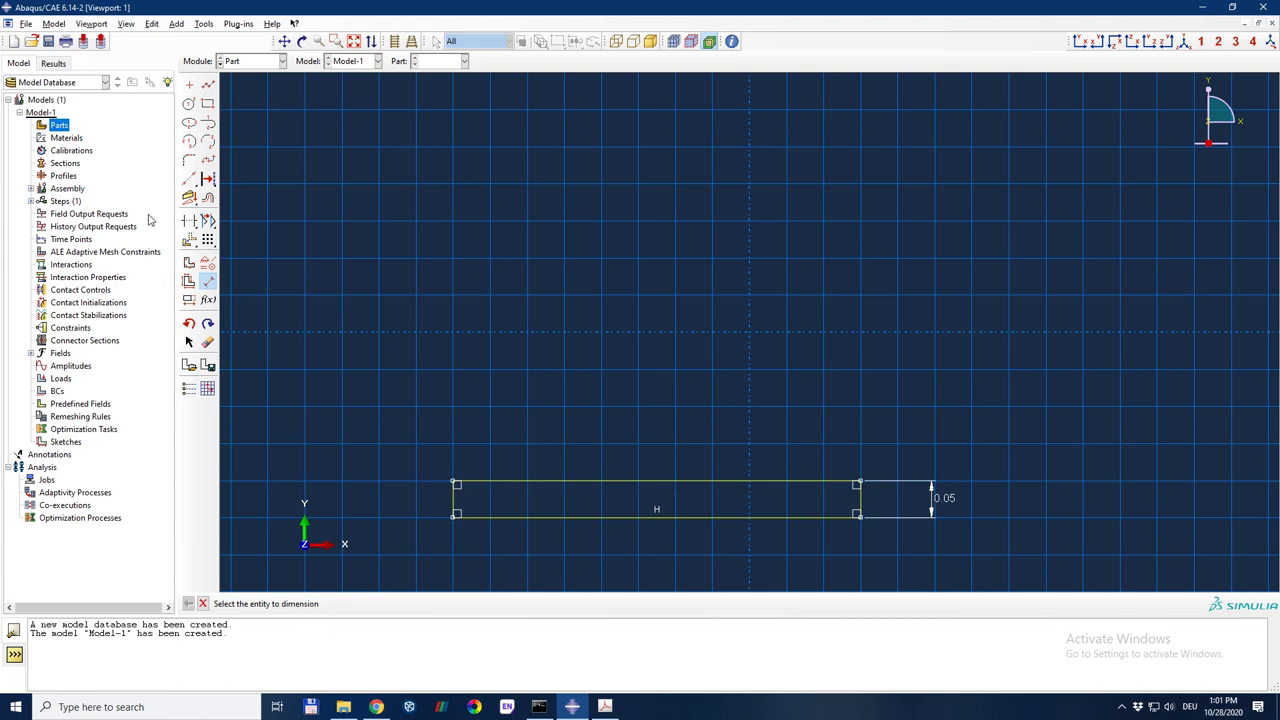
Step: Dimension the rectangle's width to 50e-3
click(700, 490)
click(702, 389)
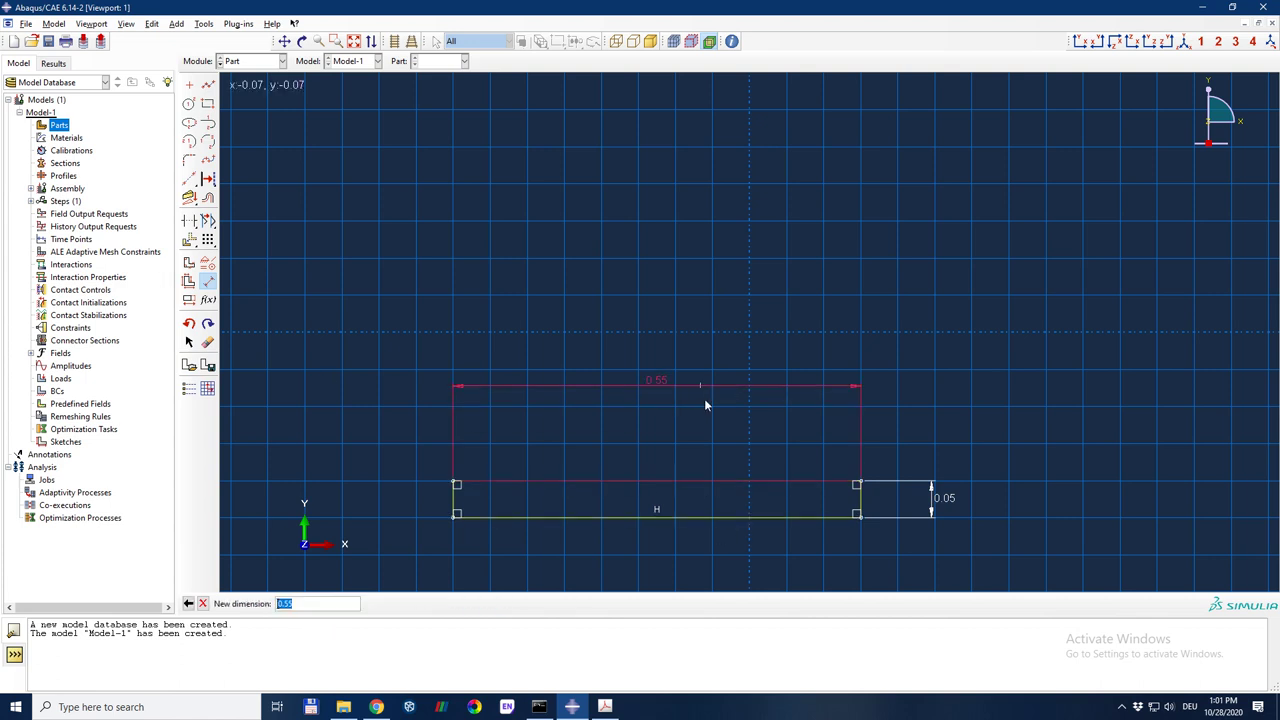
text(50e-3)
key(Return)
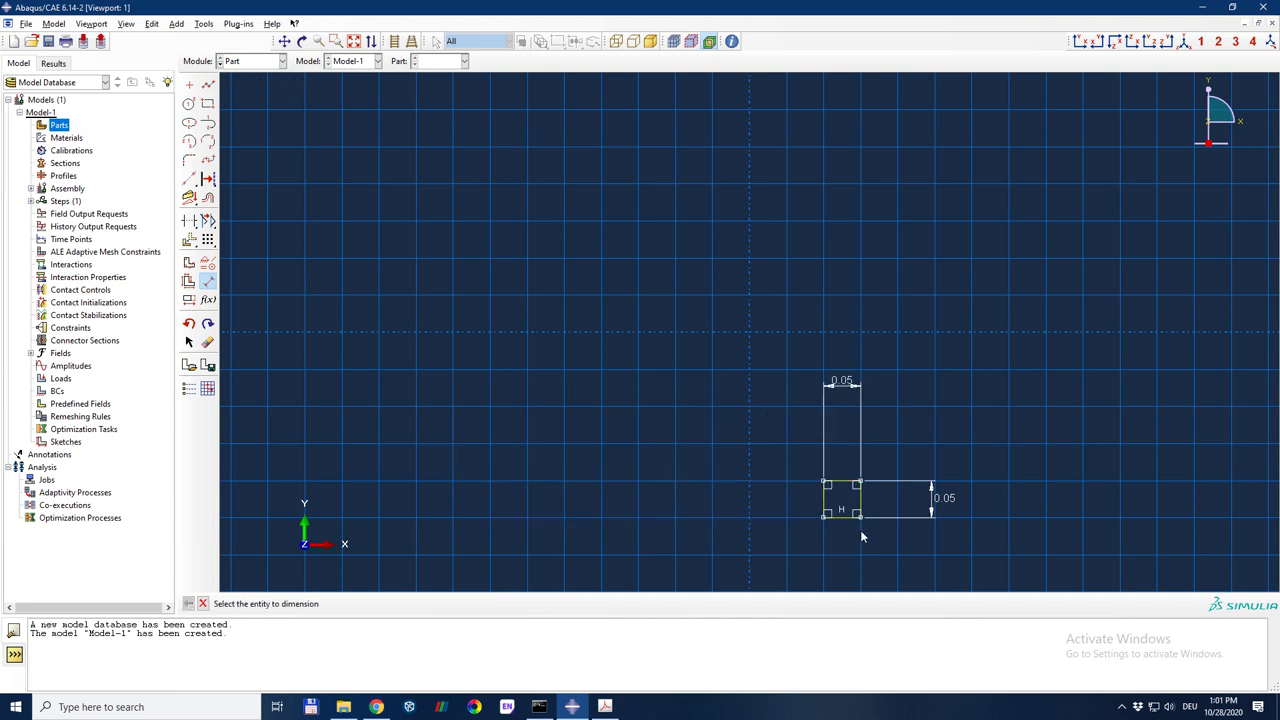
Step: Finish the sketch and extrude the section to a depth of 20e-3
scroll(862, 537, up, 8)
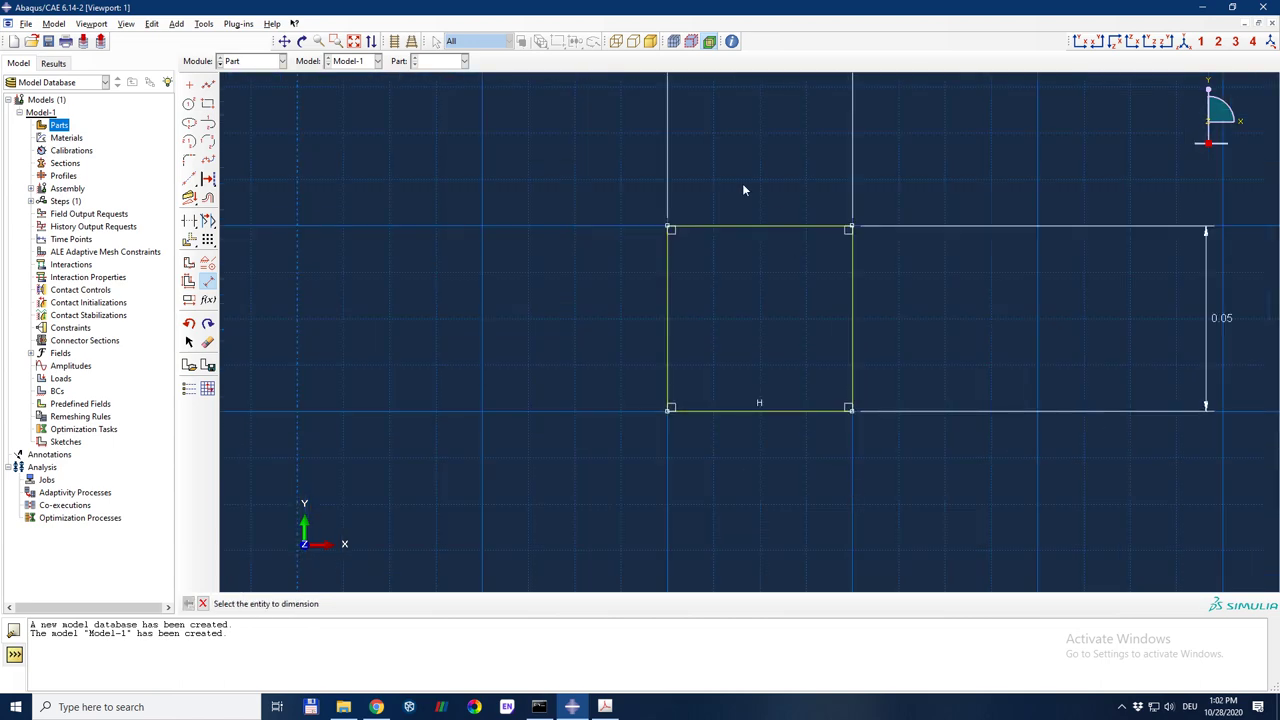
middle_click(758, 452)
middle_click(758, 449)
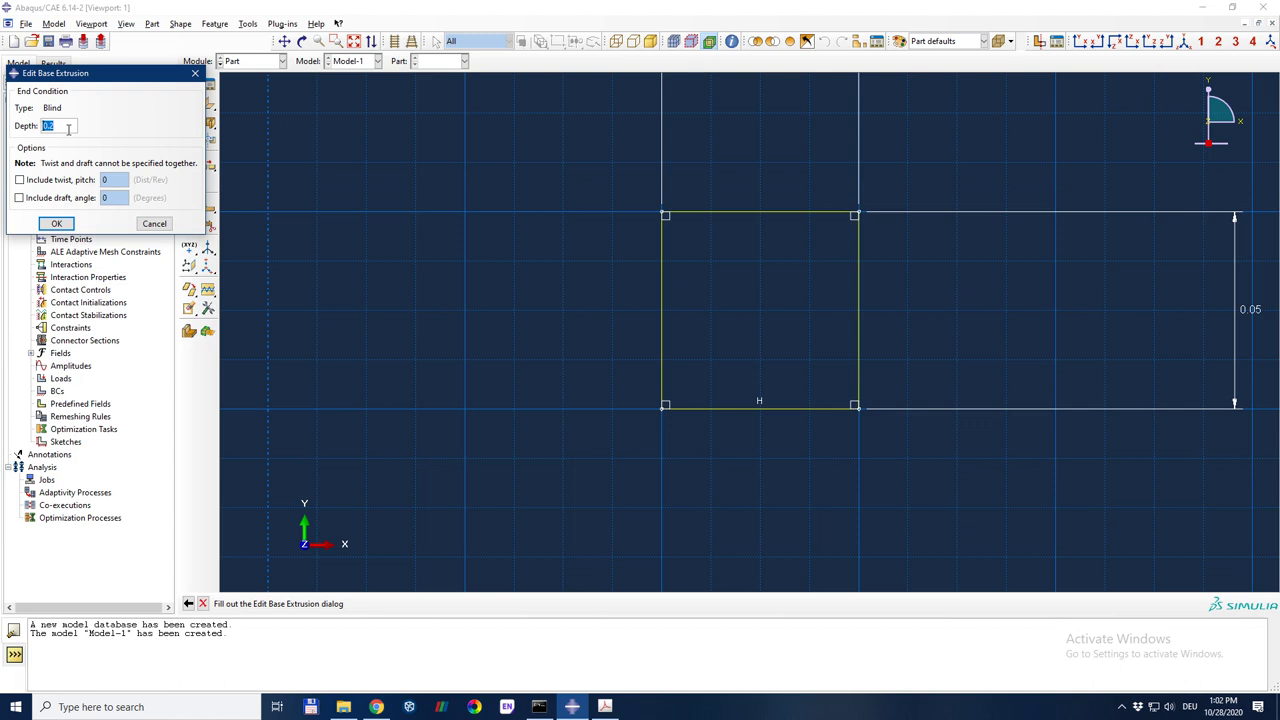
text(20e-3)
click(56, 223)
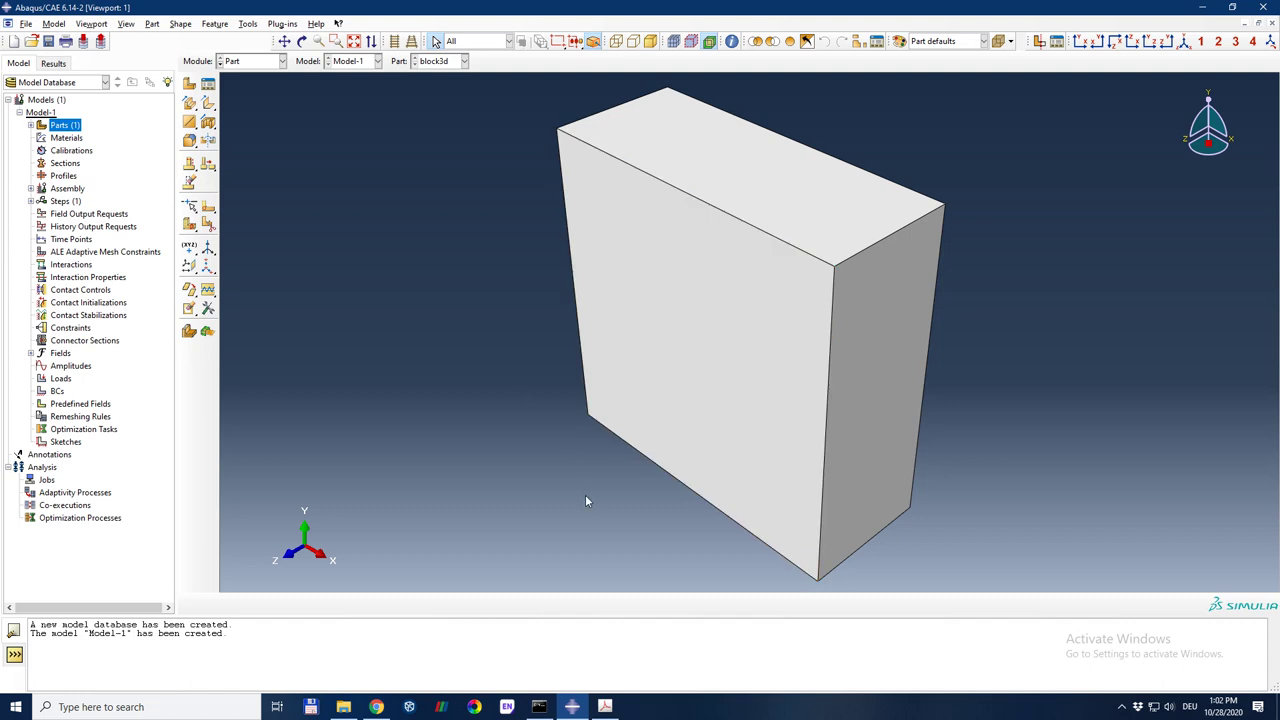
Step: Create material steel with elastic Young's modulus 210e9 and Poisson's ratio 0.3
double_click(66, 137)
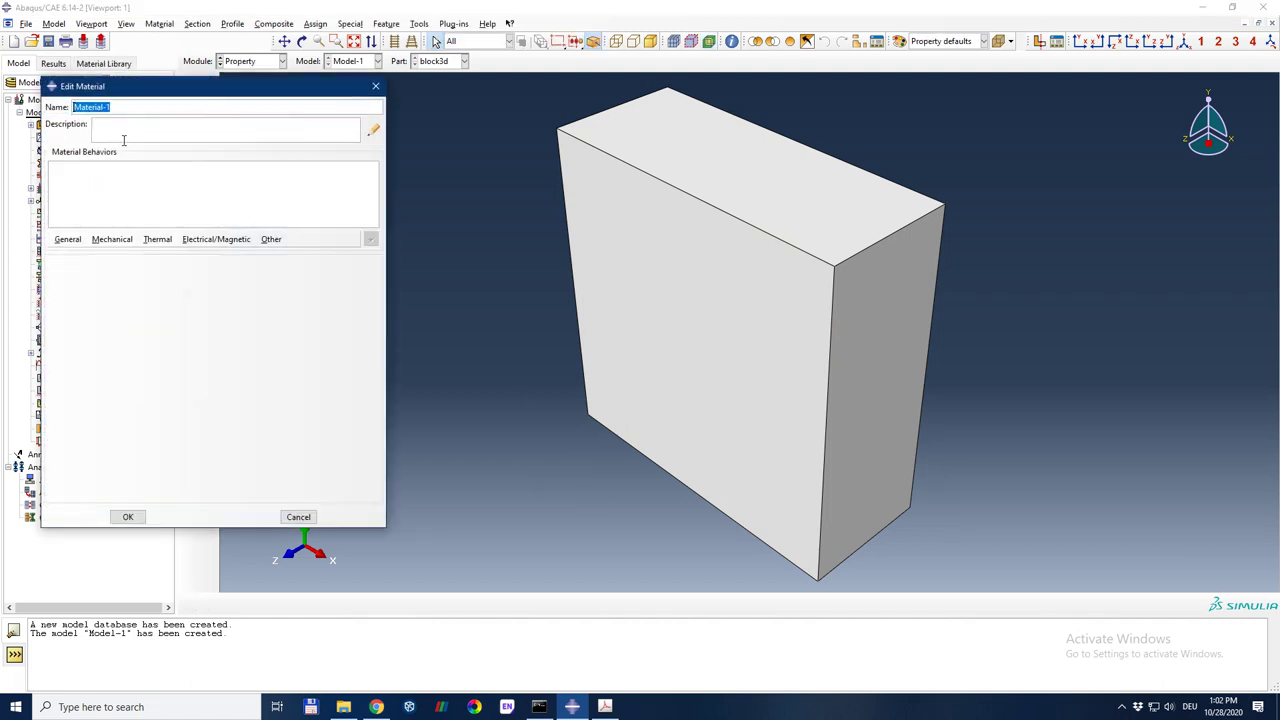
text(steel)
click(108, 242)
mouse_move(150, 253)
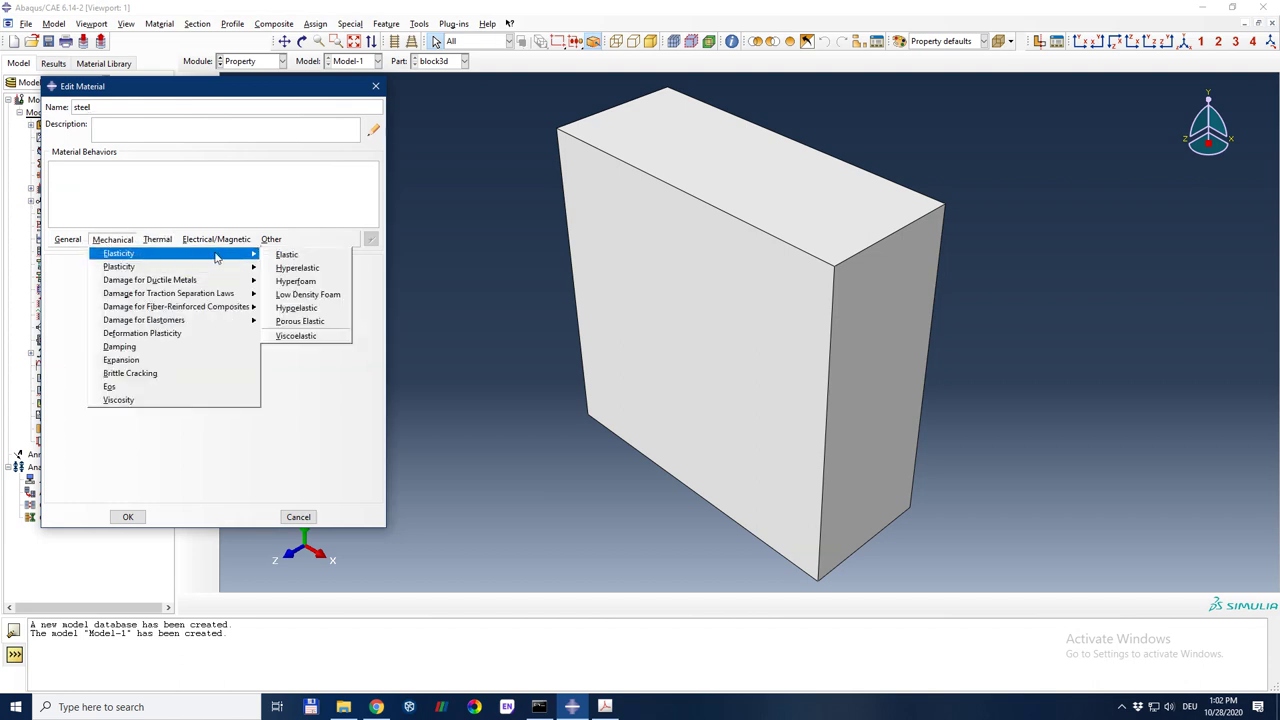
click(285, 253)
click(111, 420)
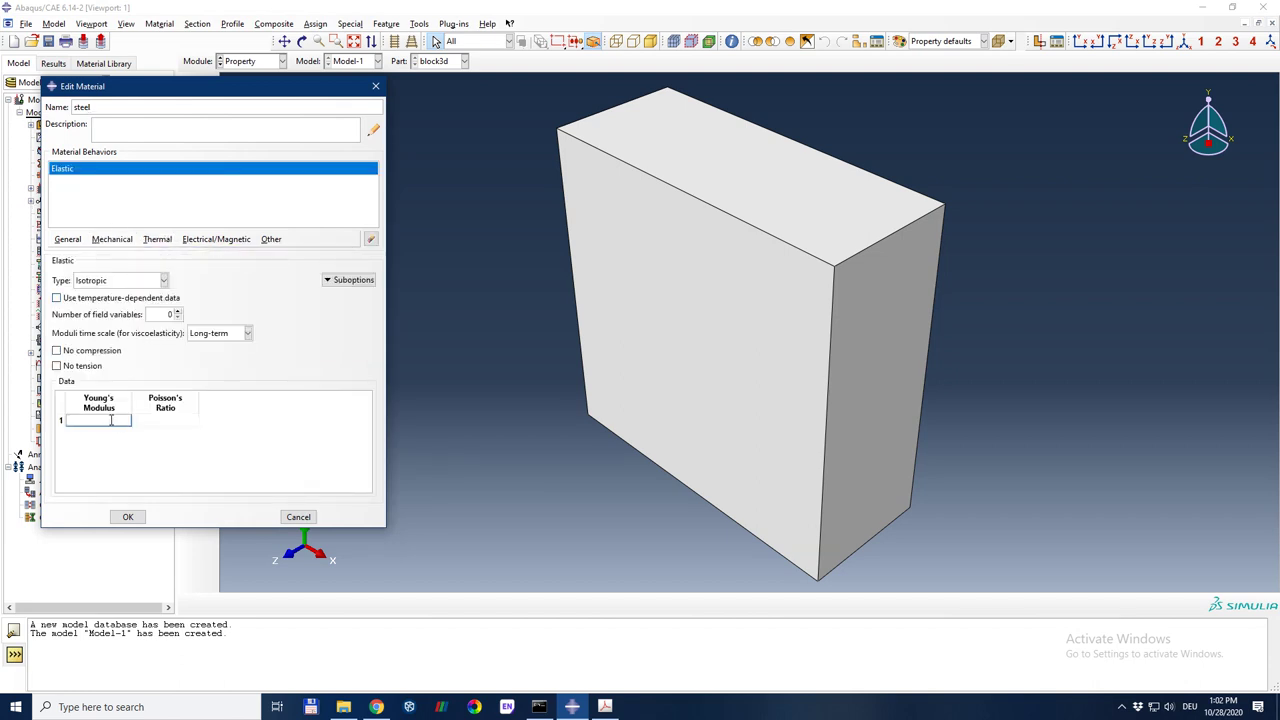
text(210e9)
click(178, 422)
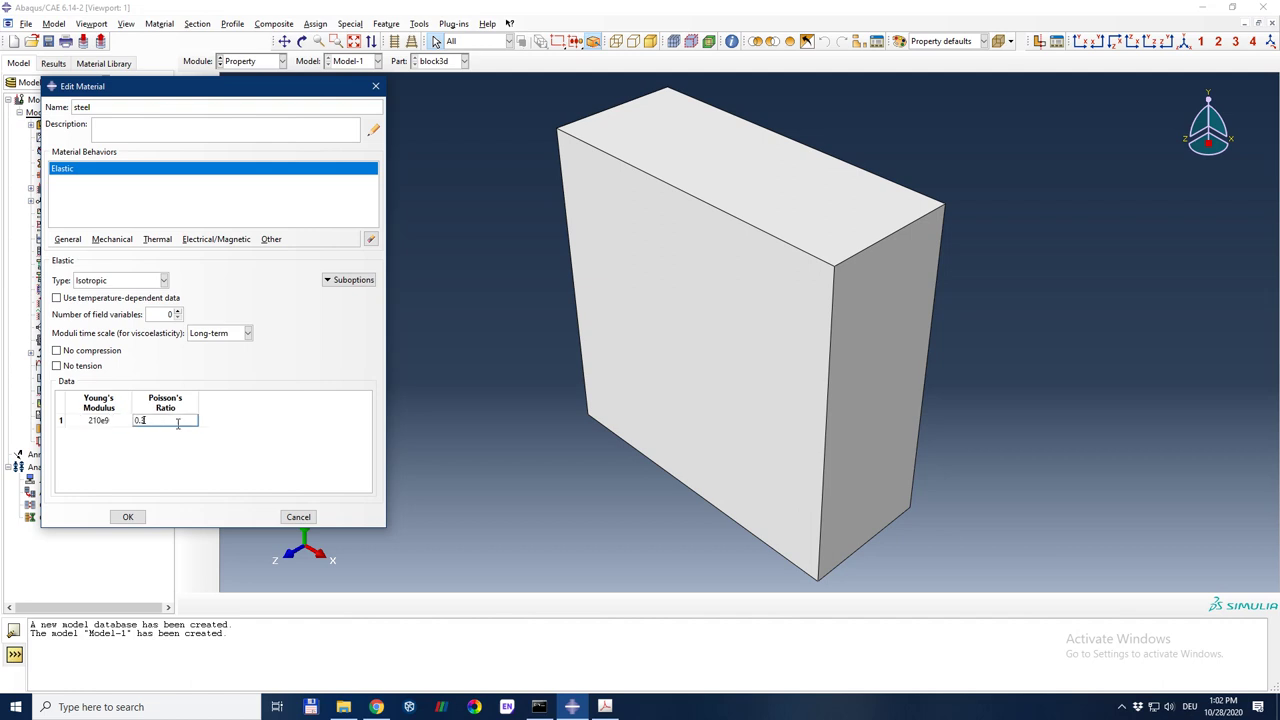
click(127, 517)
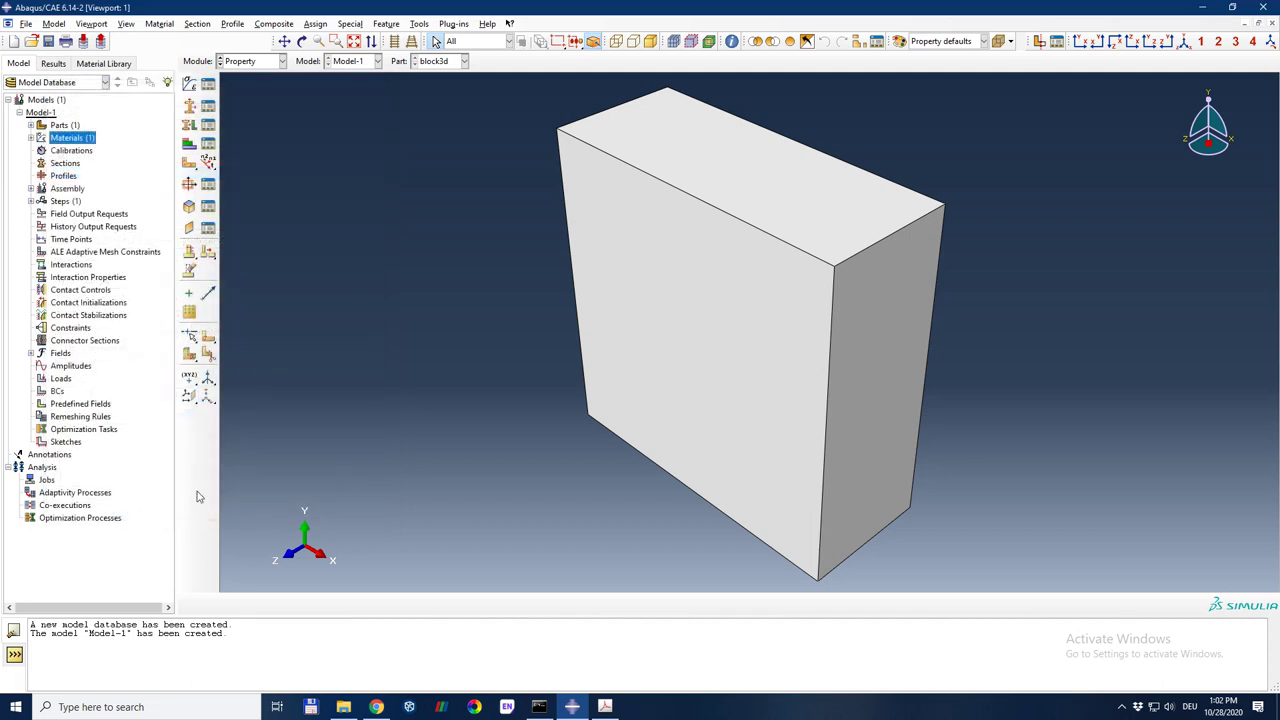
Step: Create a solid homogeneous section named steel using the steel material
double_click(66, 165)
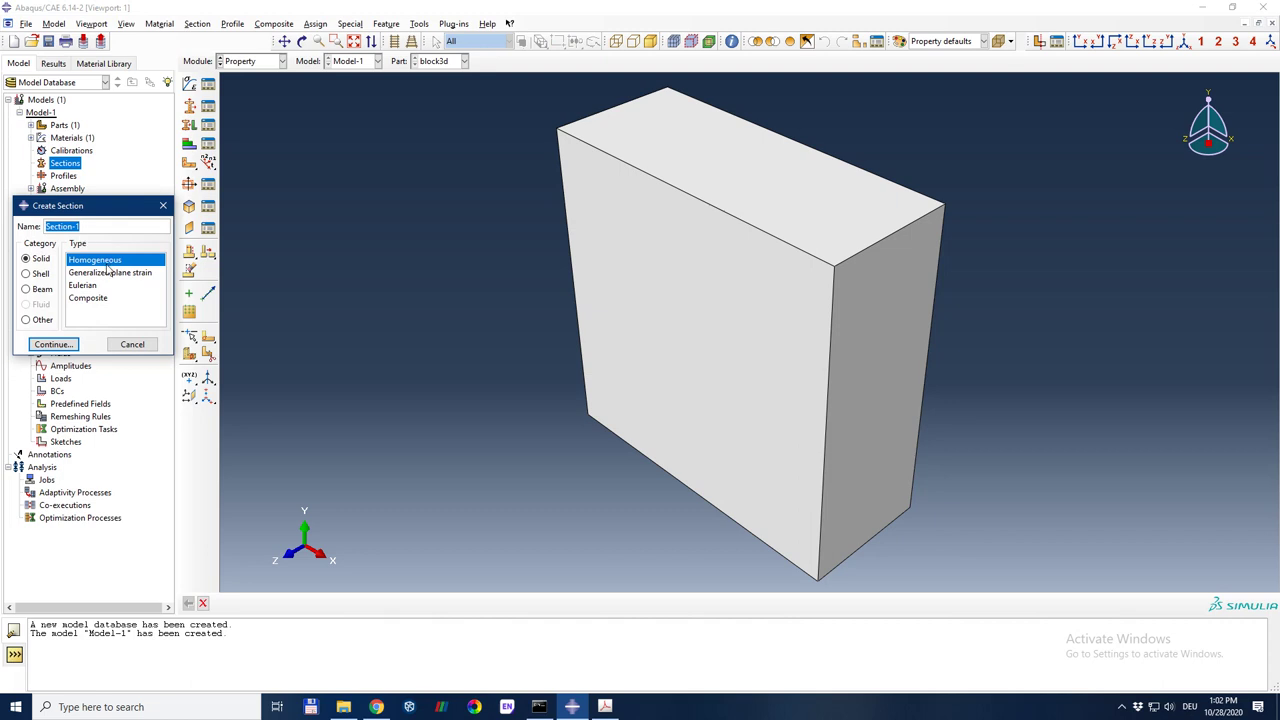
text(steel)
click(74, 346)
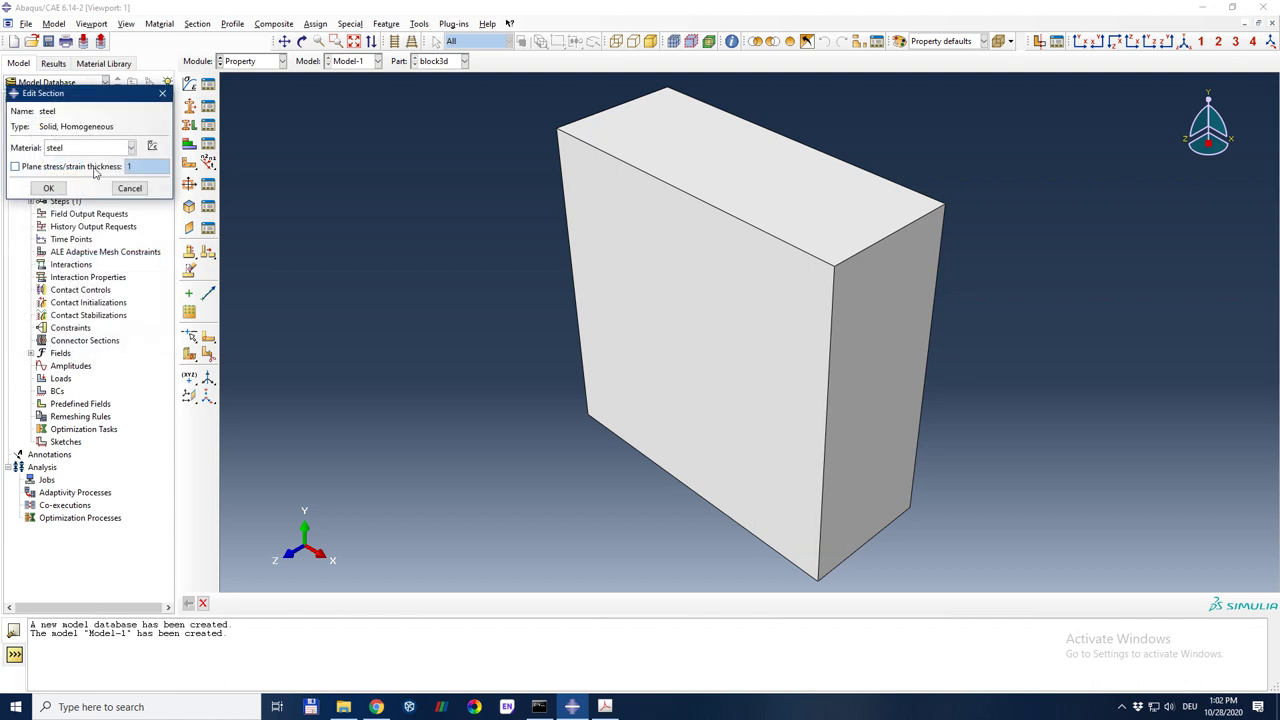
click(55, 188)
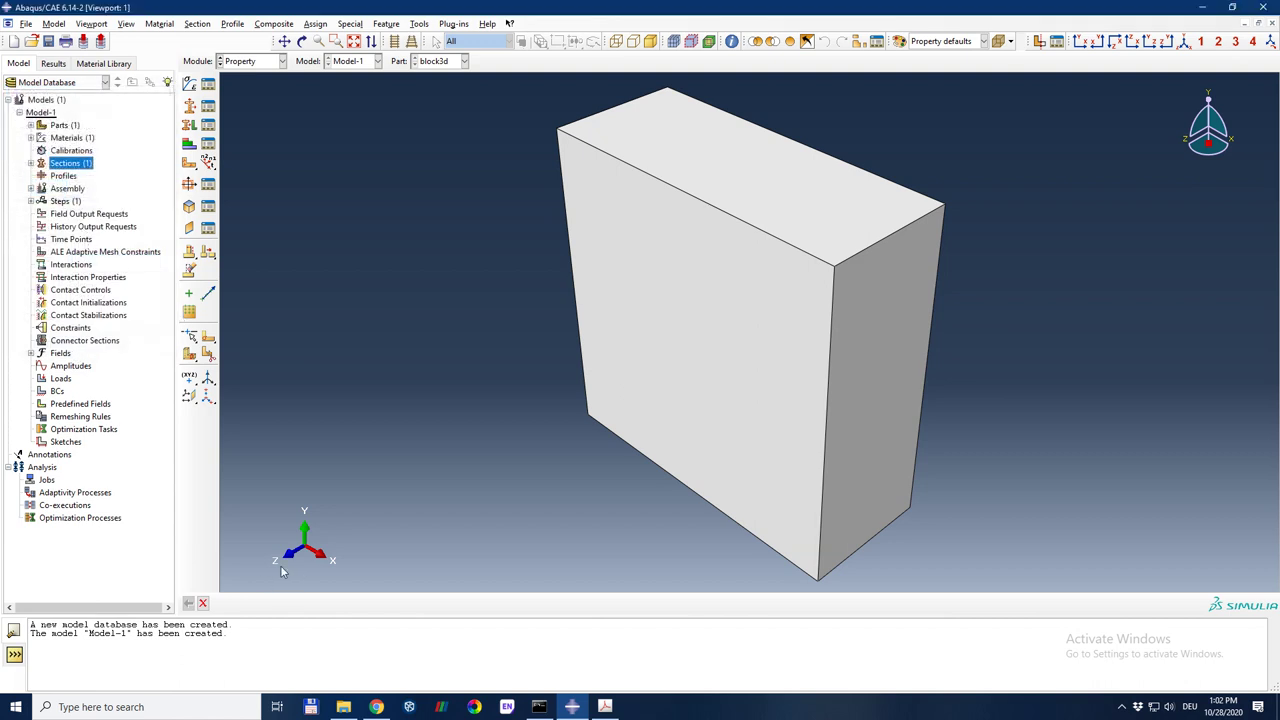
click(30, 125)
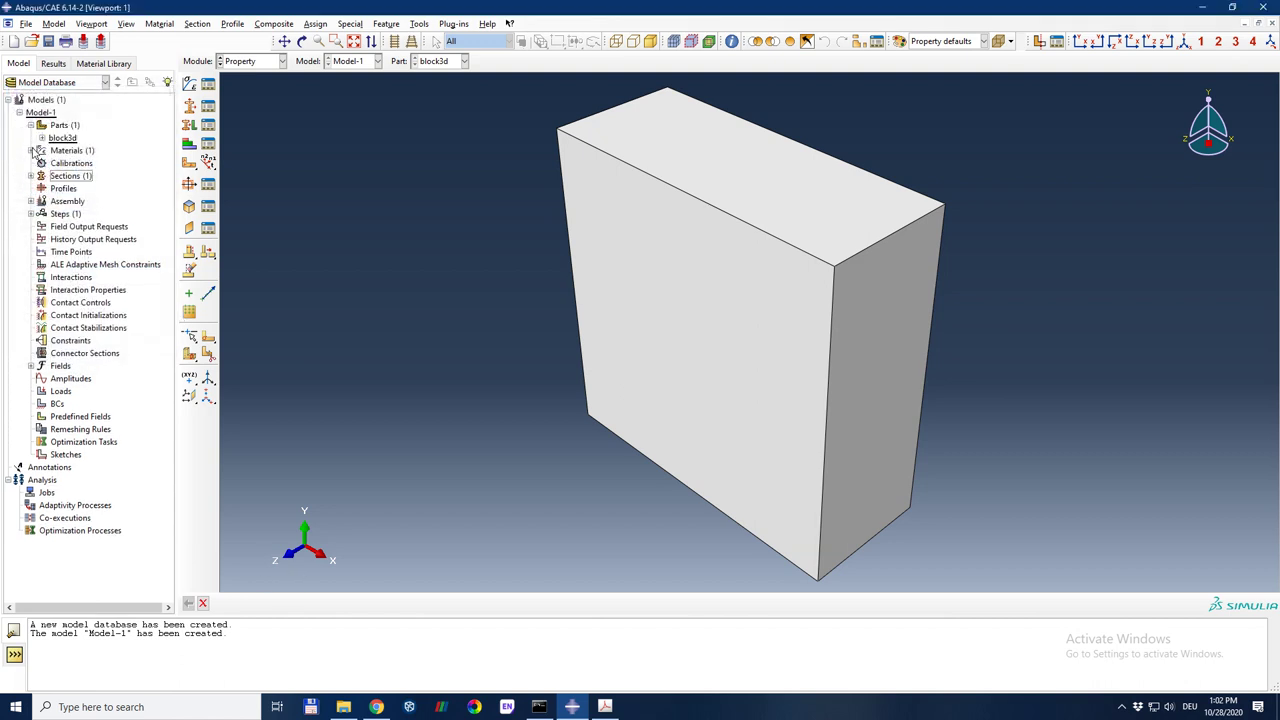
click(42, 138)
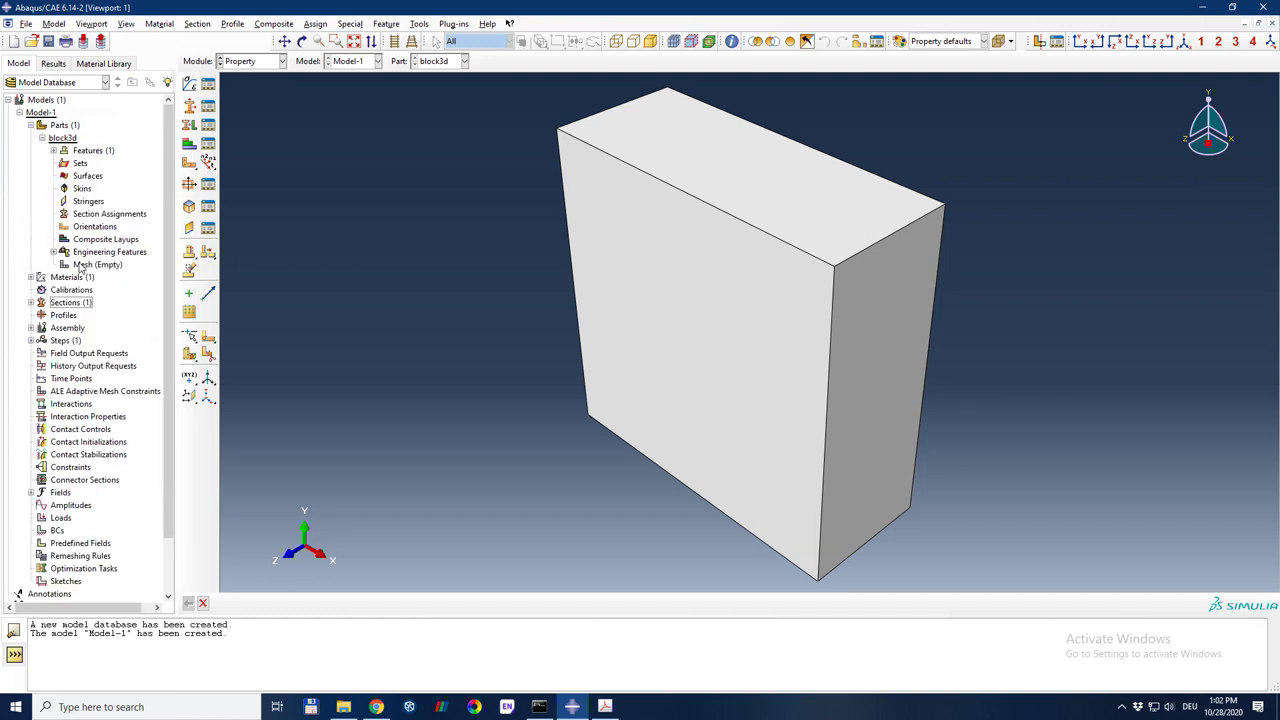
double_click(88, 215)
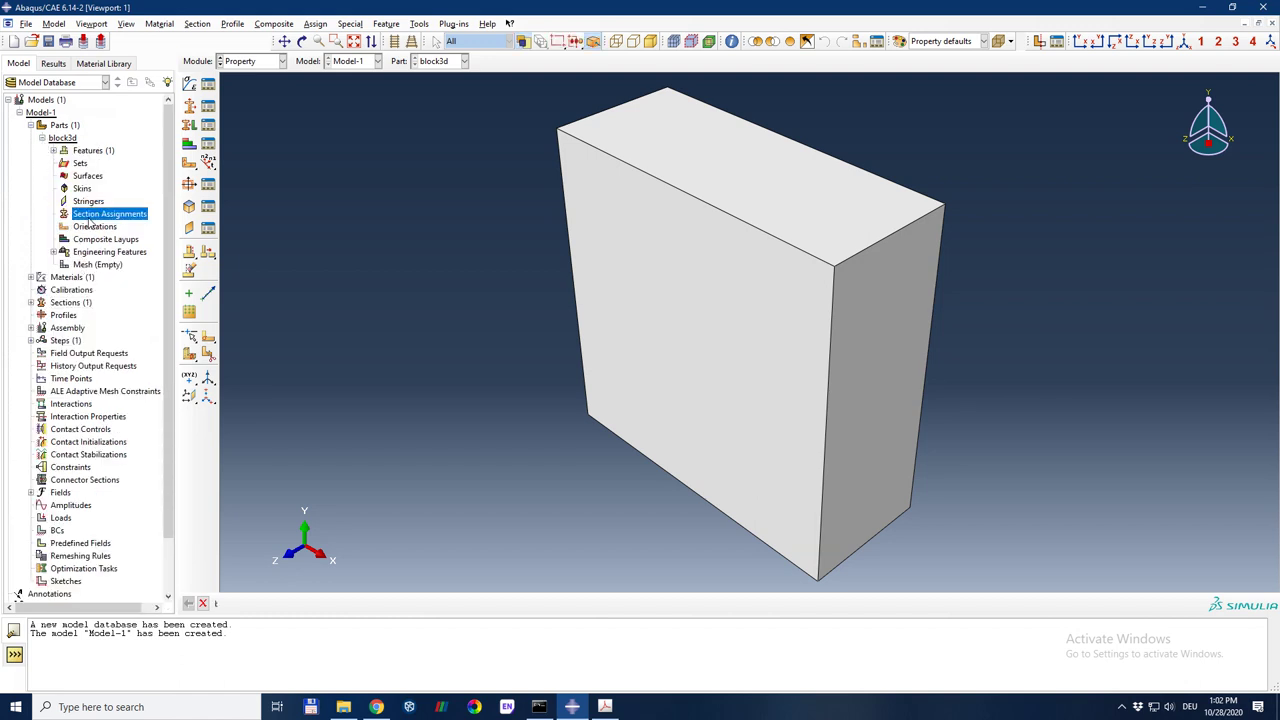
Step: Assign the steel section to the whole block3d solid and collapse the model tree
click(683, 331)
click(447, 604)
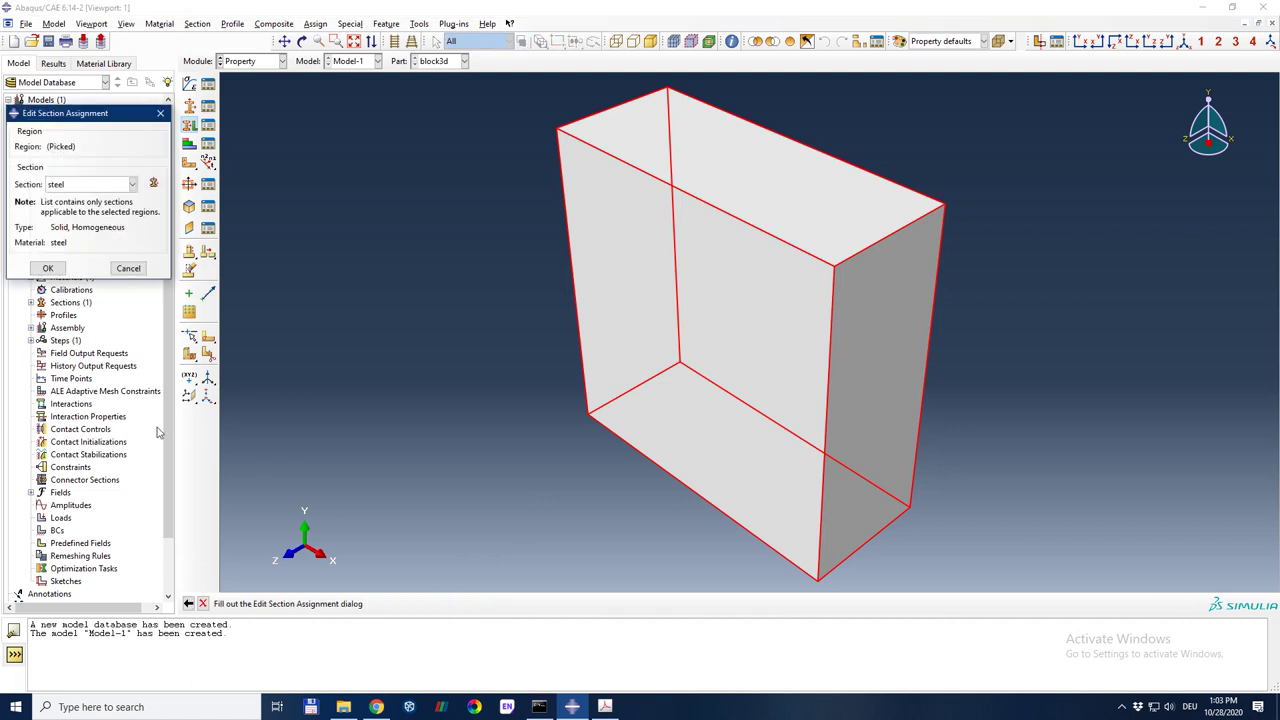
click(46, 266)
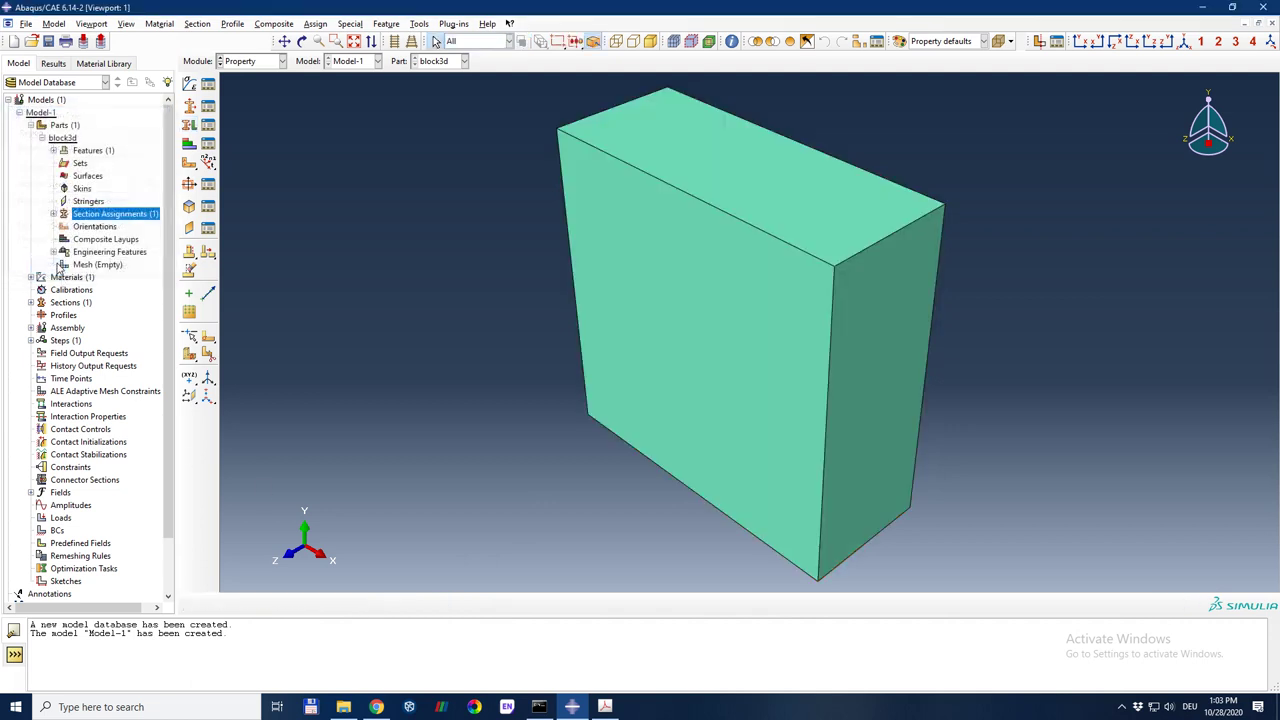
click(42, 139)
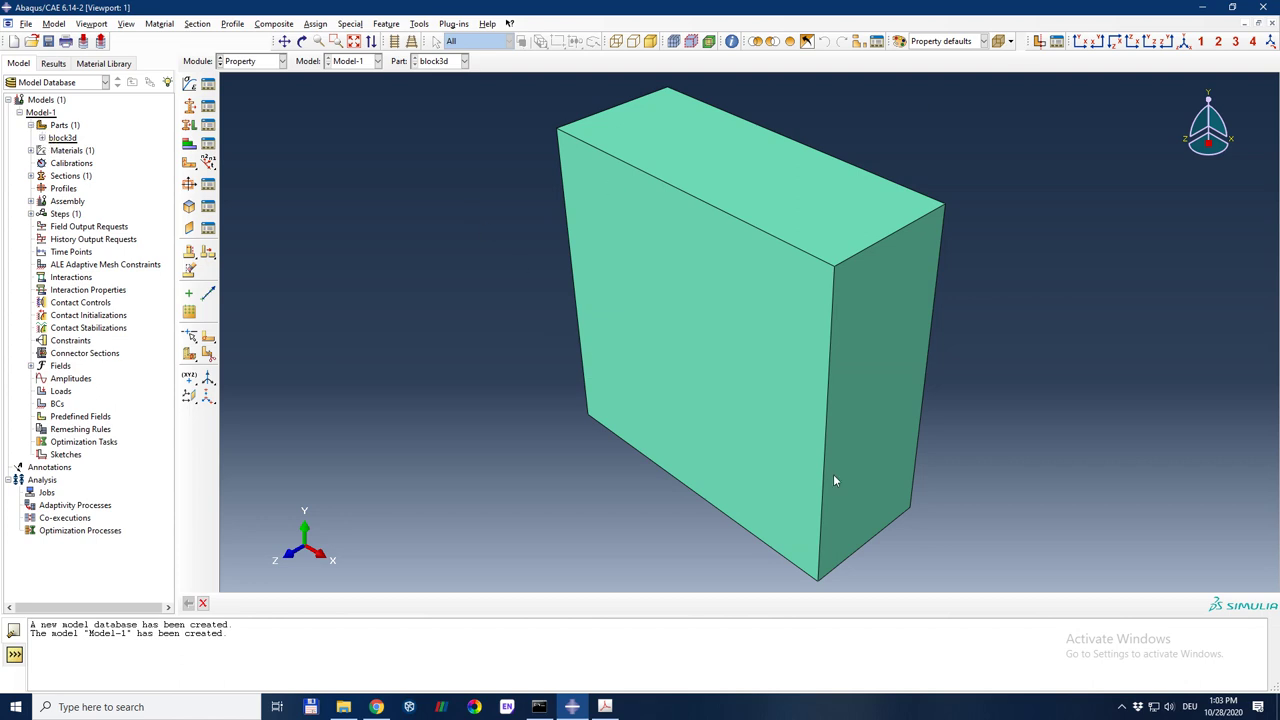
click(30, 125)
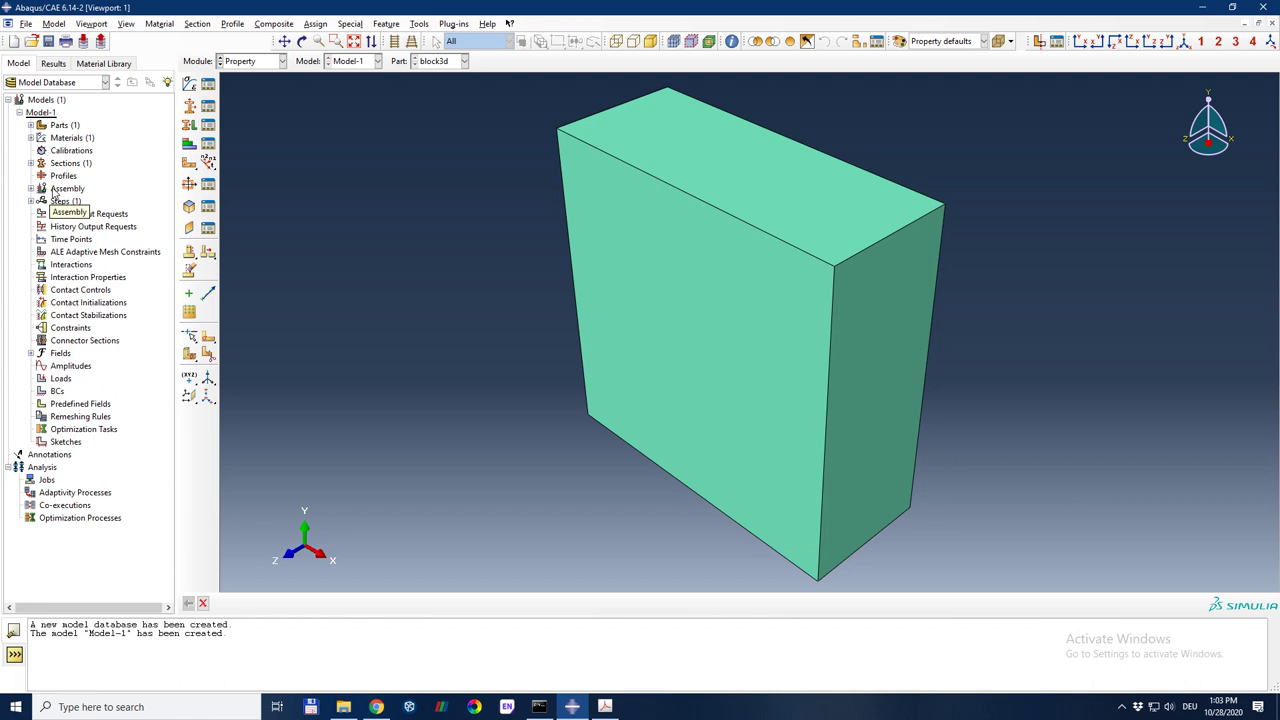
Step: Change the Module selector from Property to Part
click(257, 62)
click(250, 61)
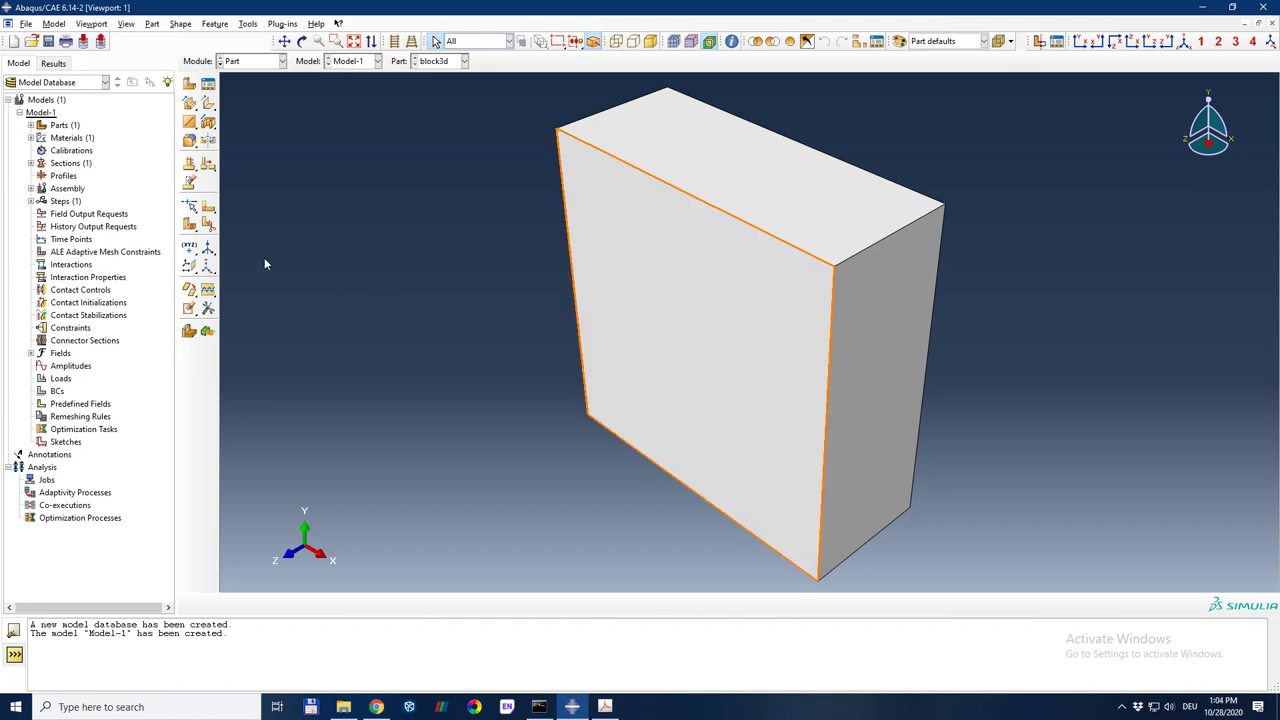
Step: Begin a sketch partition on the block's front face, then cancel it
click(218, 228)
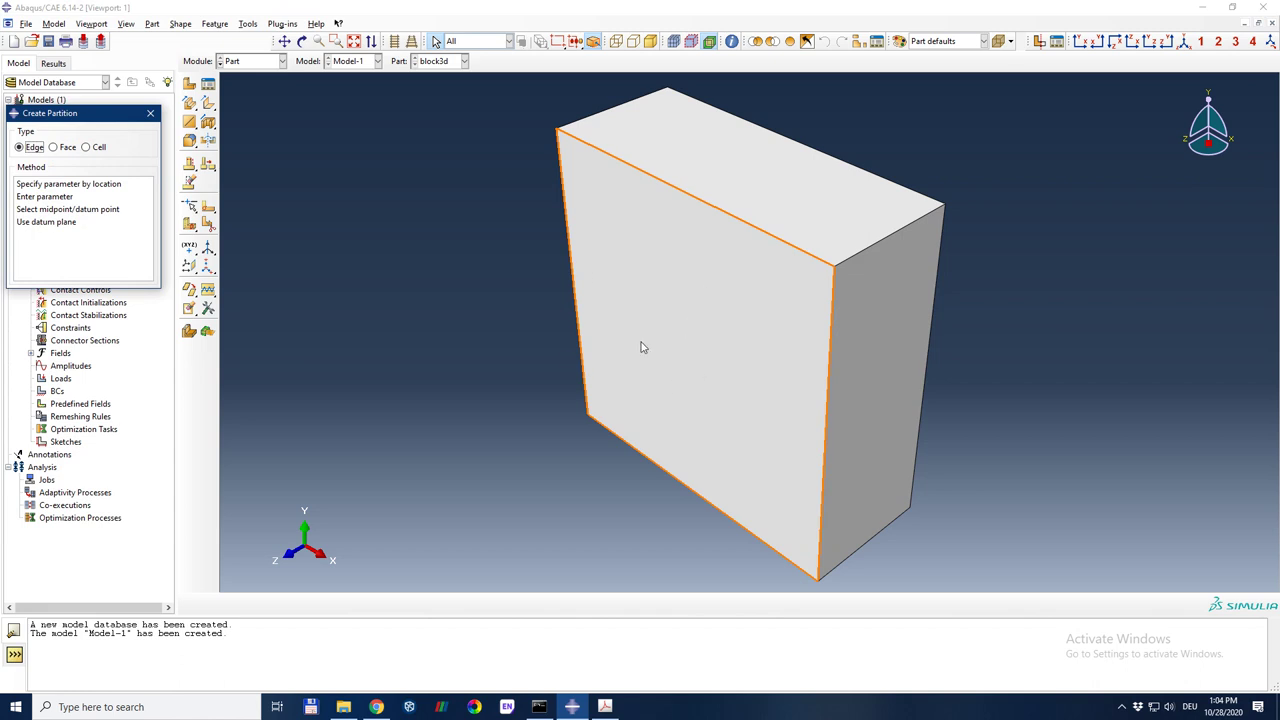
click(60, 148)
click(40, 186)
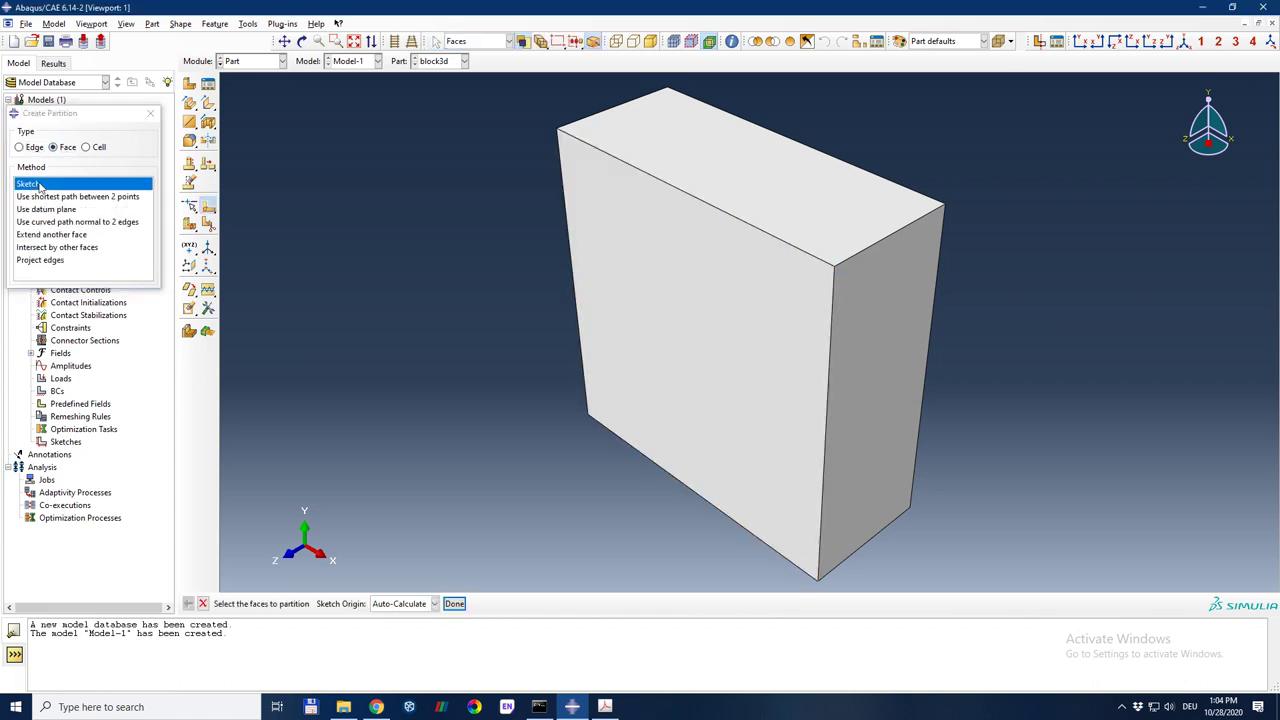
click(665, 358)
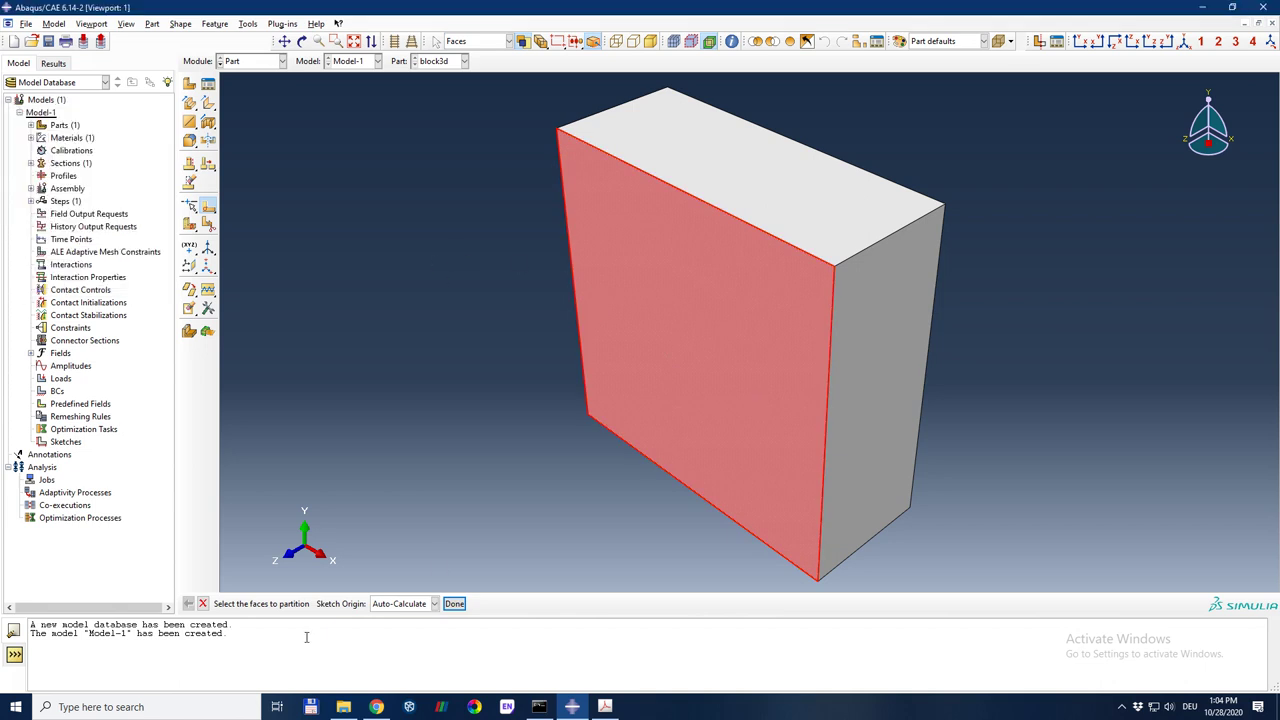
click(202, 603)
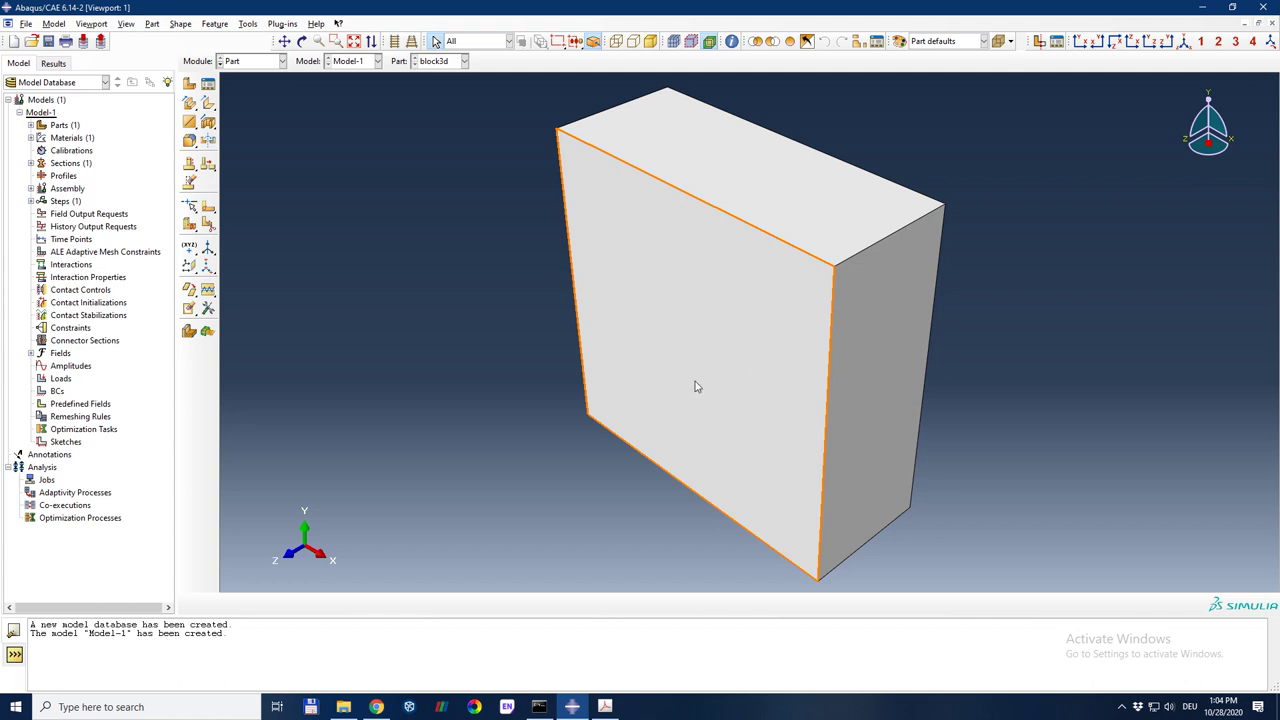
Step: Orbit the view so the block's front face is seen nearly head-on
click(740, 348)
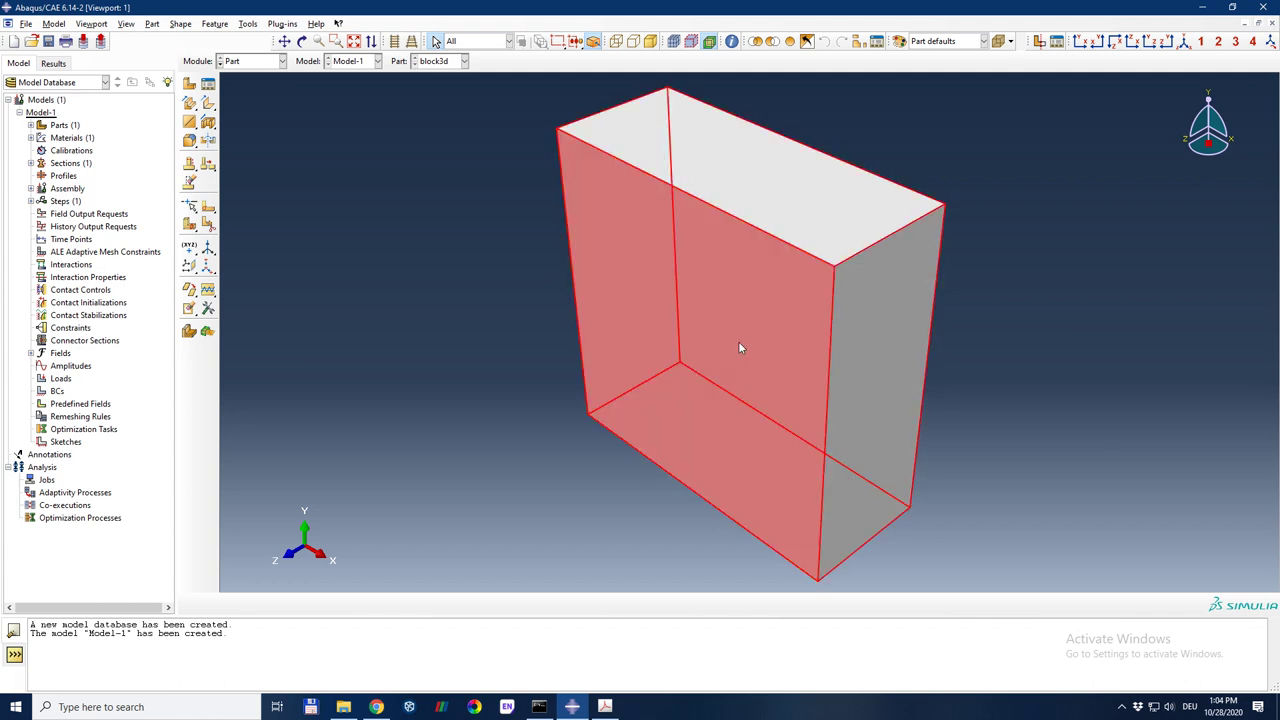
click(1015, 378)
key(F3)
mouse_move(766, 337)
mouse_down()
mouse_move(992, 359)
mouse_move(886, 409)
mouse_move(931, 266)
mouse_move(840, 351)
mouse_move(696, 325)
mouse_move(790, 340)
mouse_up()
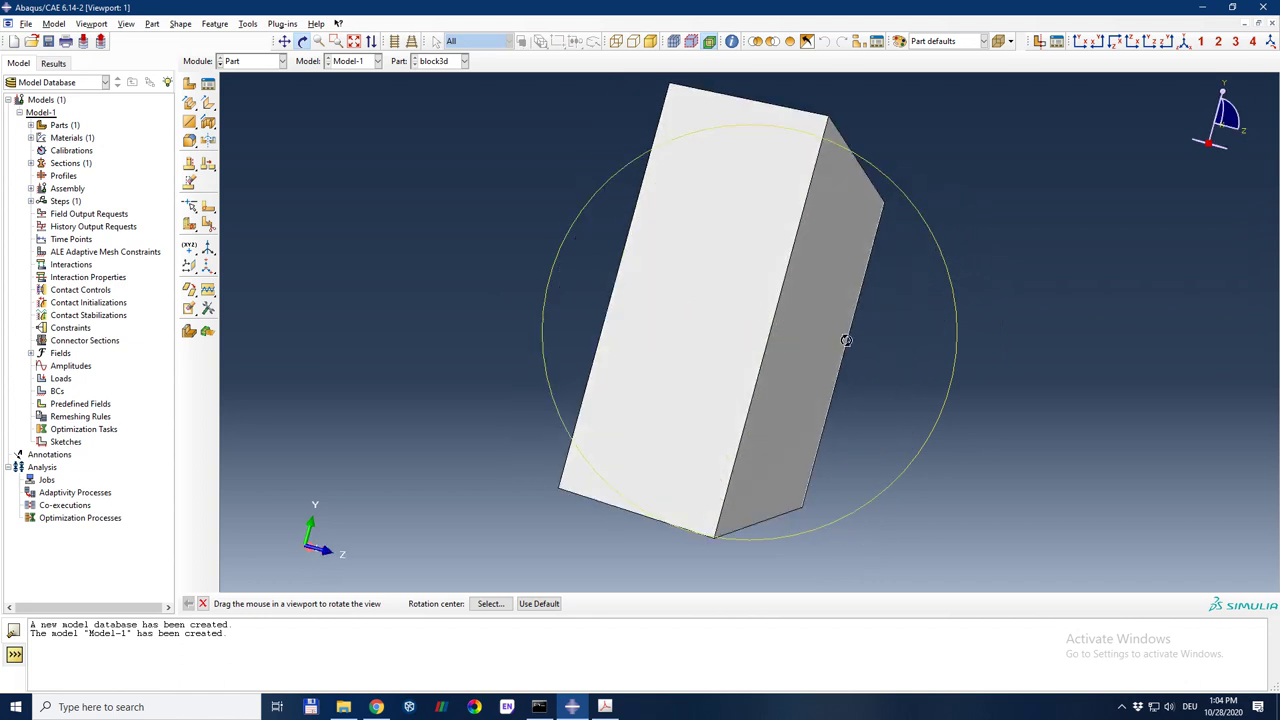
drag(794, 317, 764, 434)
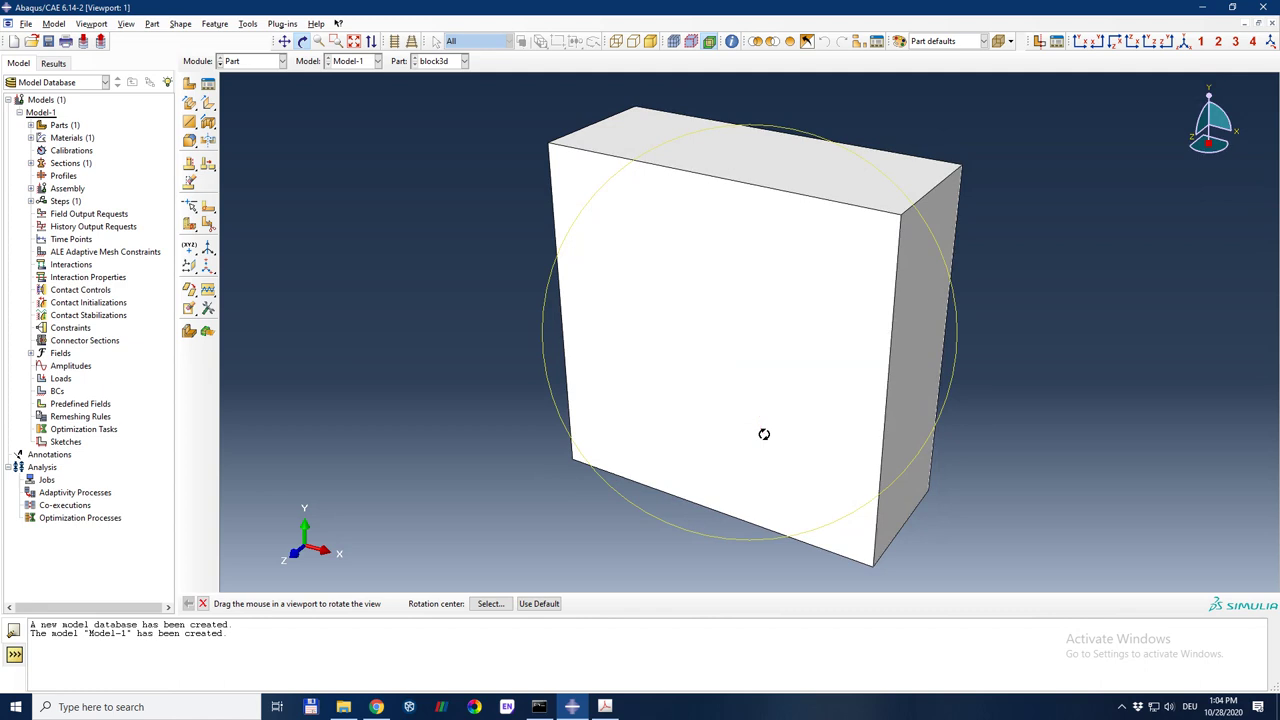
key(Escape)
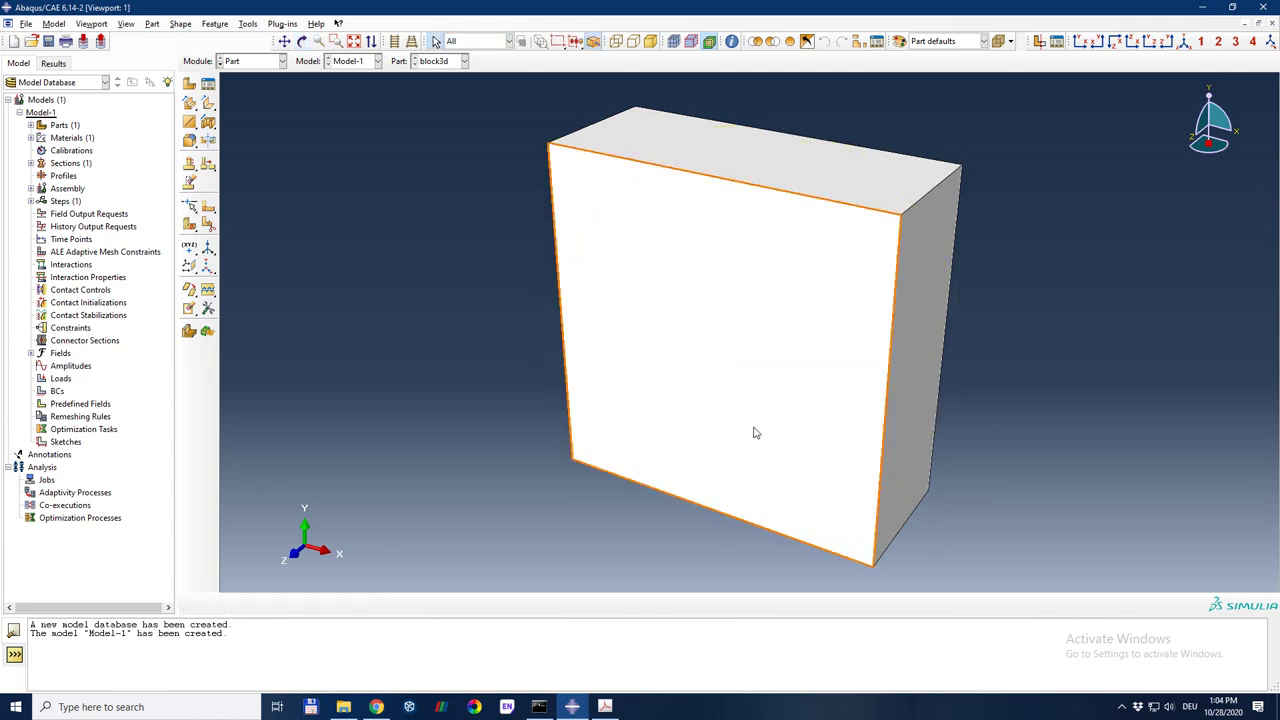
click(778, 424)
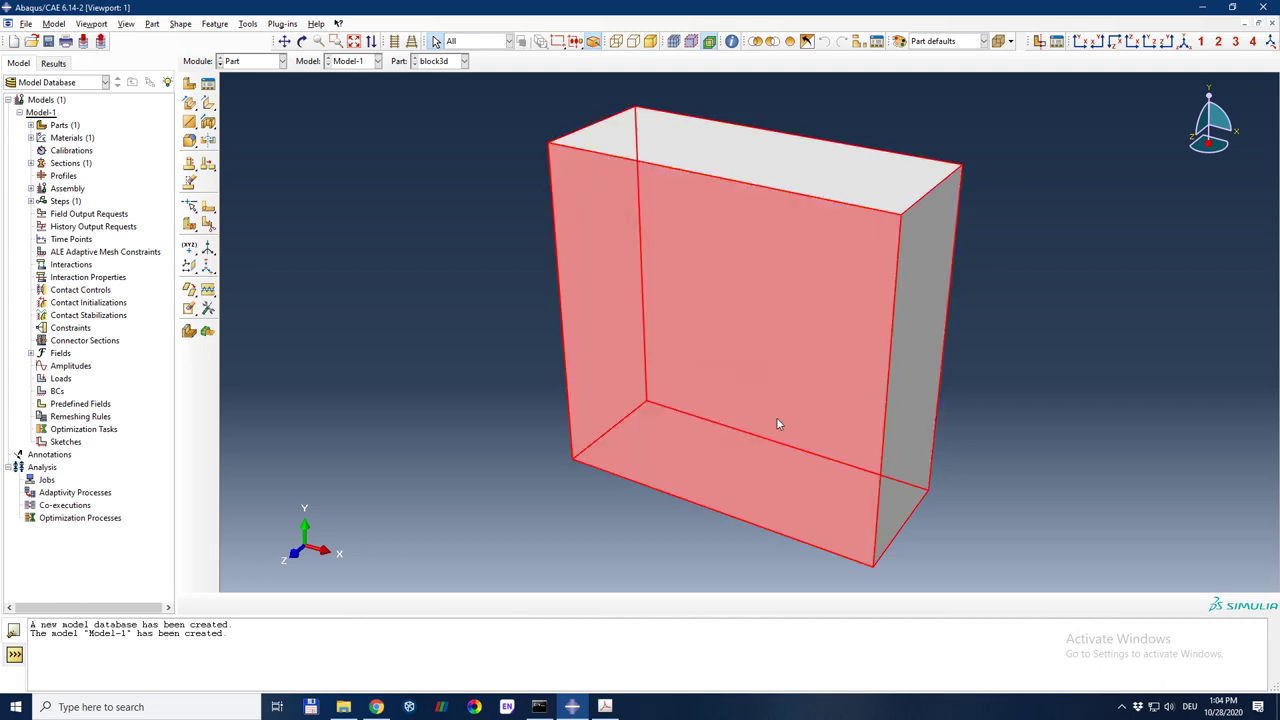
click(1004, 395)
ctrl+alt+drag(857, 429, 812, 413)
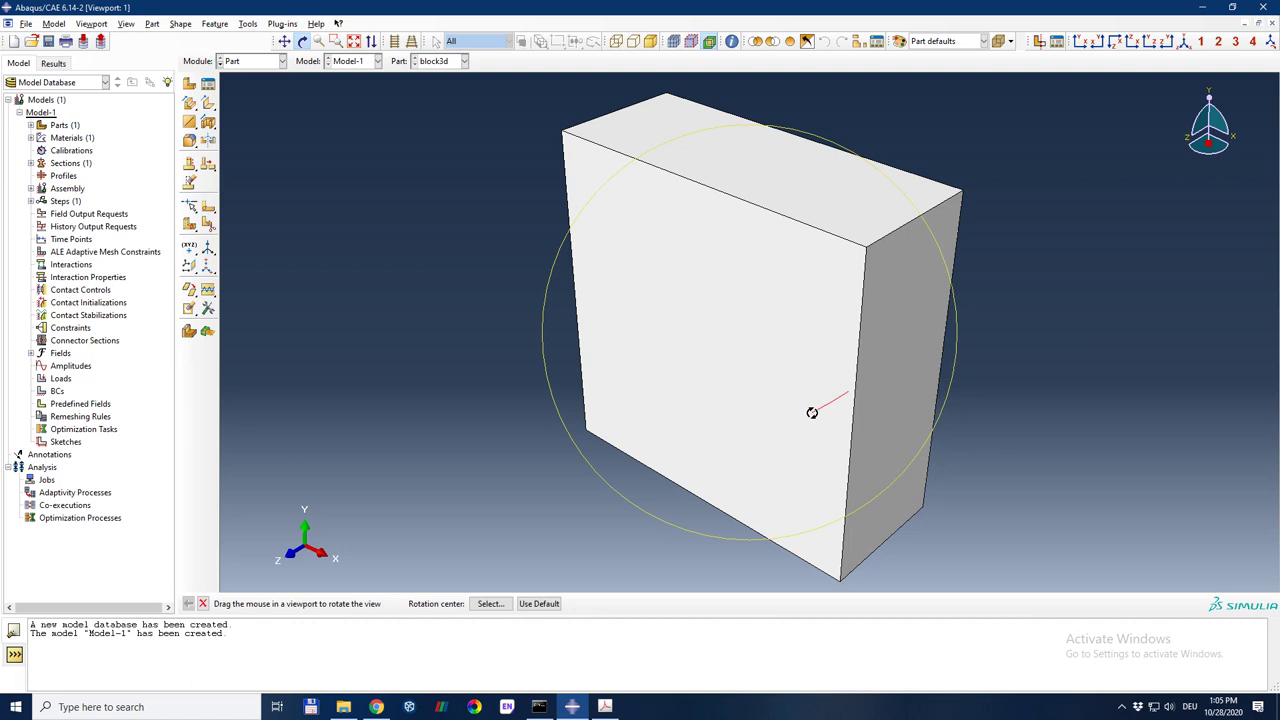
ctrl+alt+drag(812, 413, 851, 397)
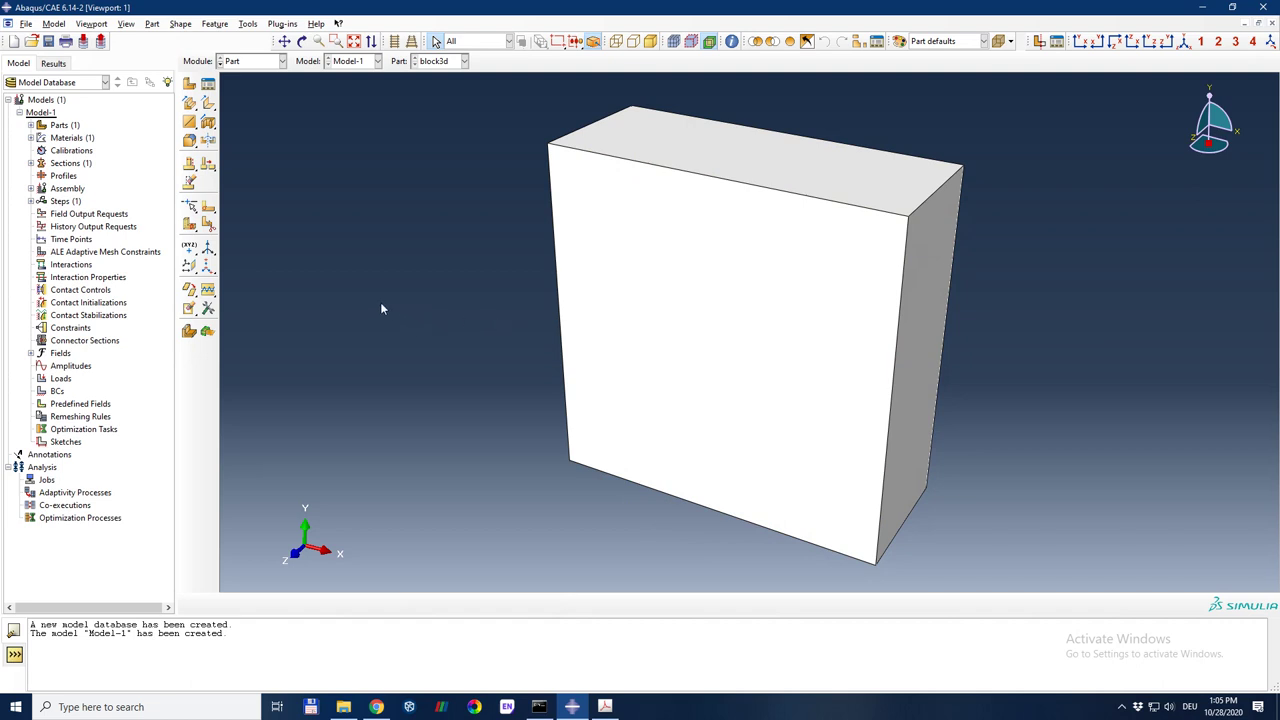
Step: Start a sketch partition on the front face, using its right edge as vertical reference
click(208, 223)
click(42, 185)
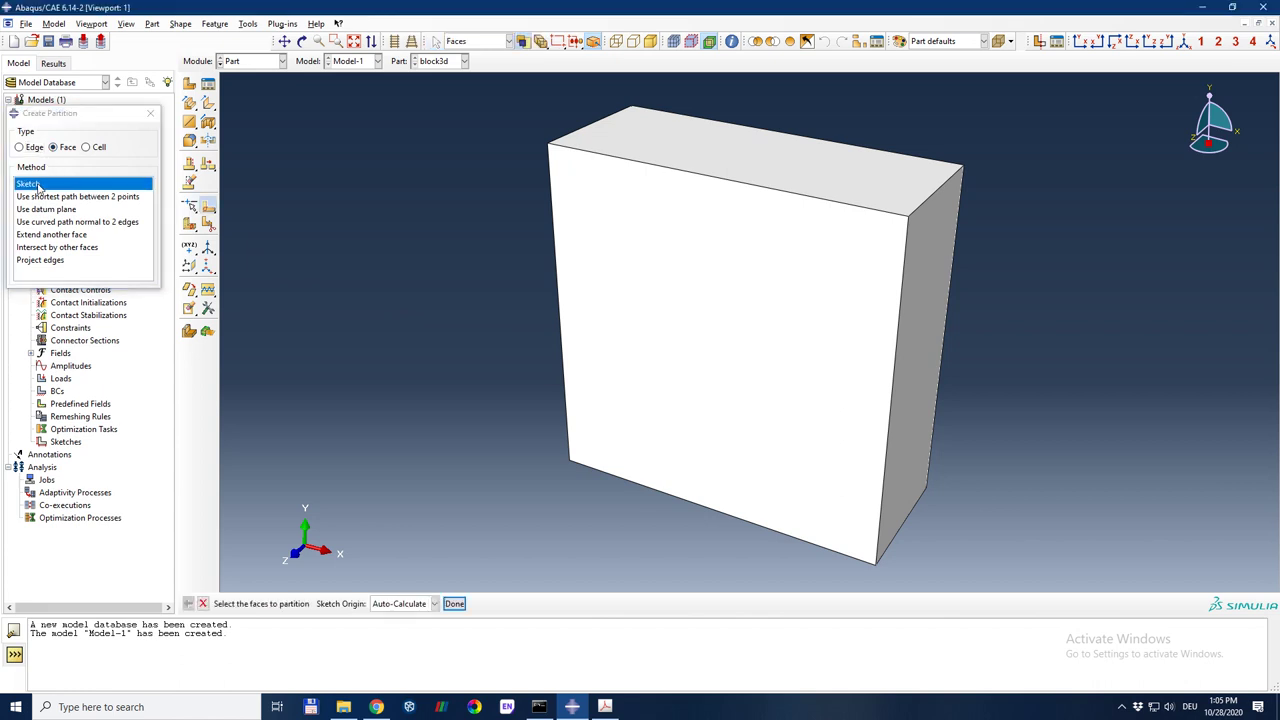
click(734, 380)
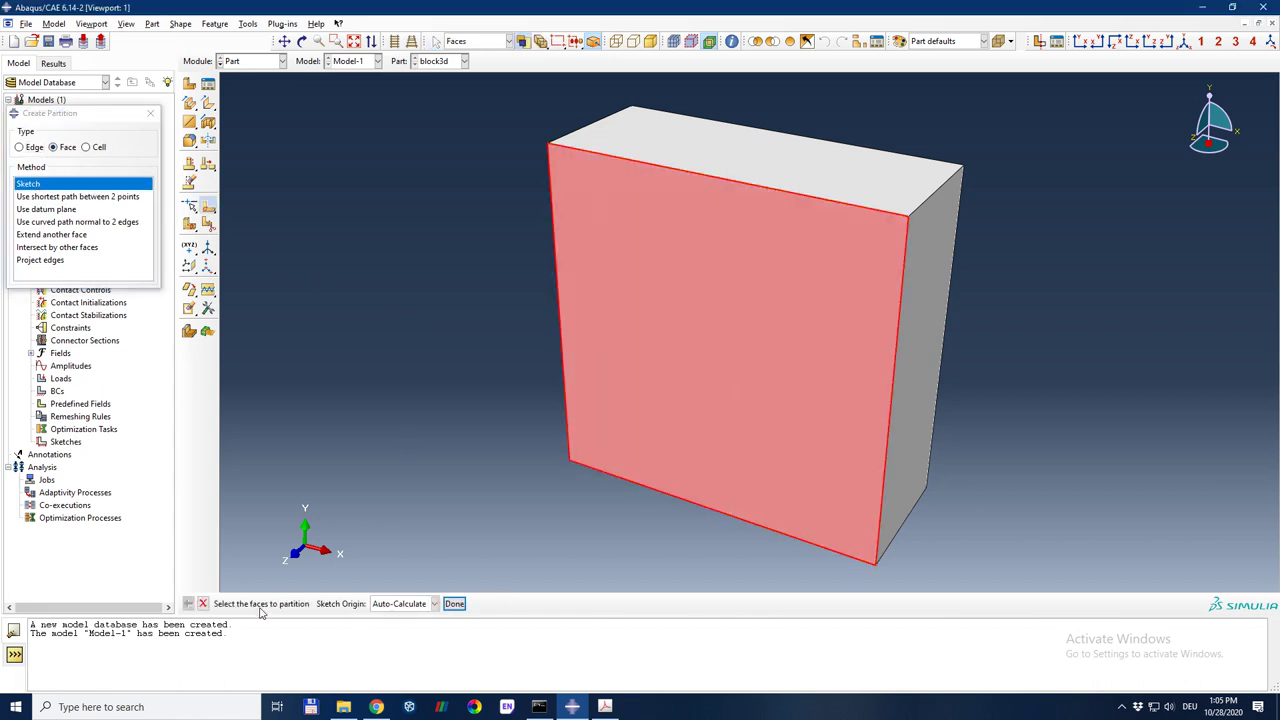
click(454, 604)
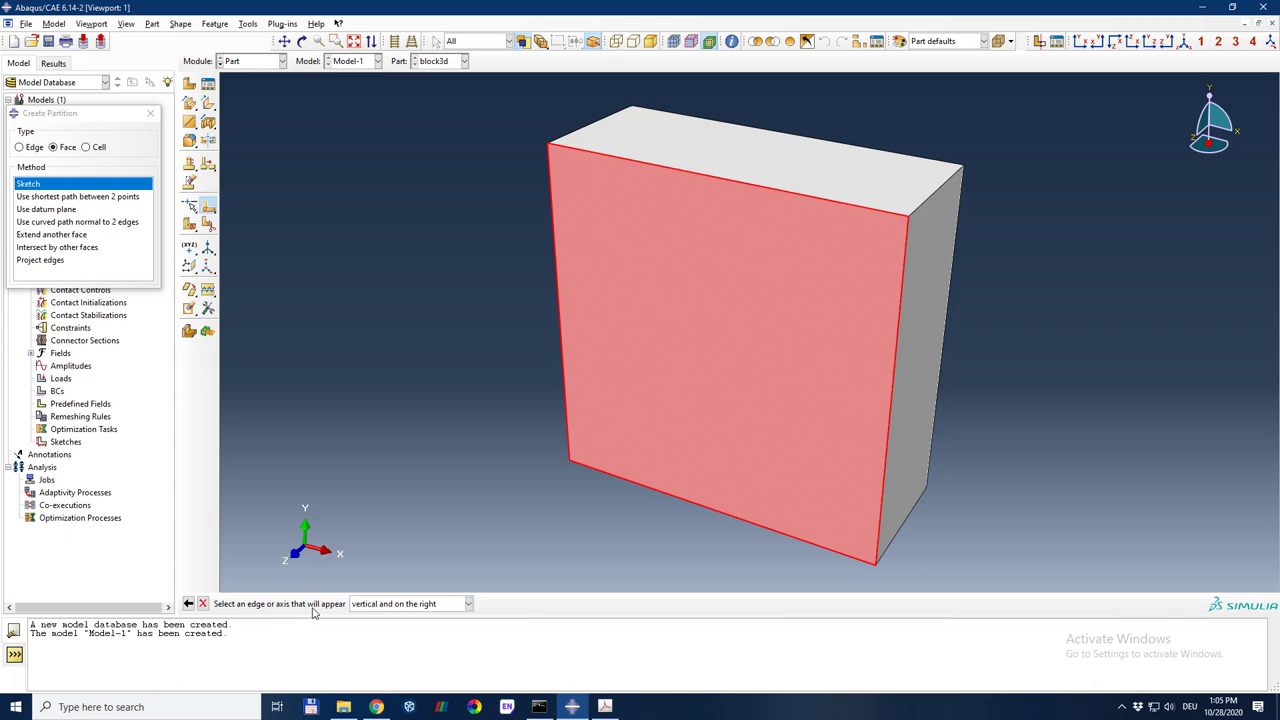
click(891, 385)
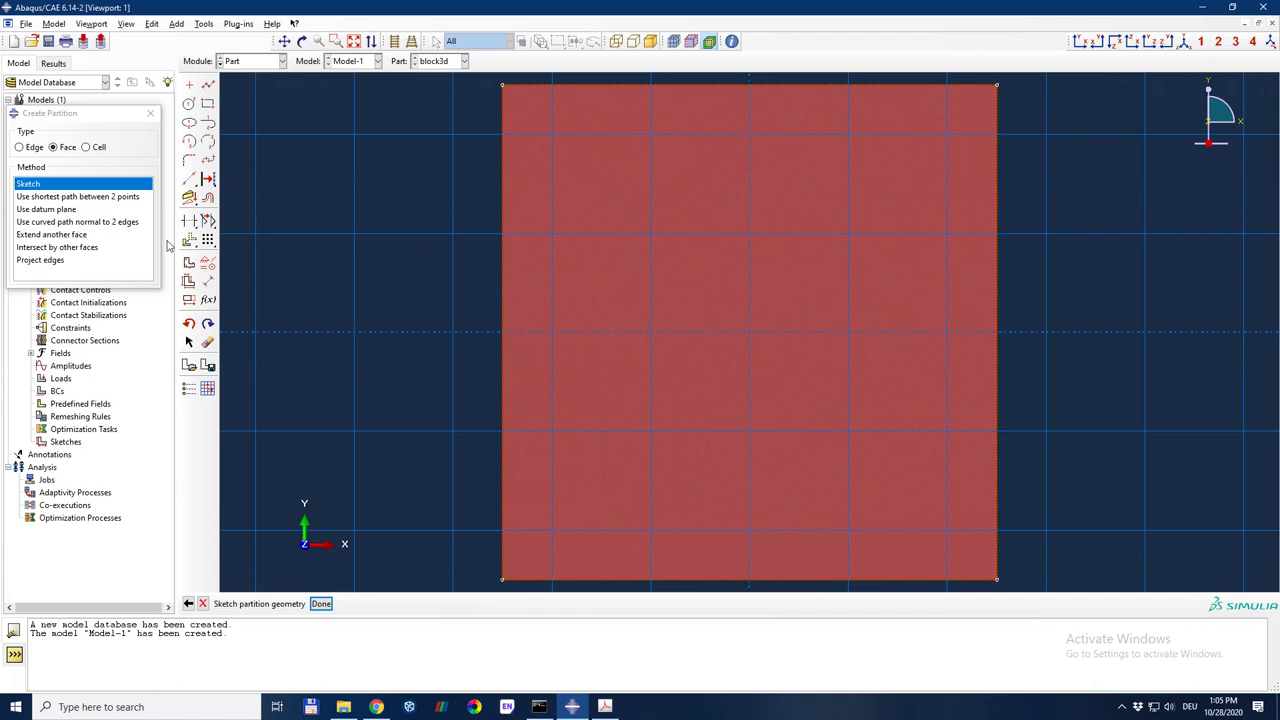
click(150, 113)
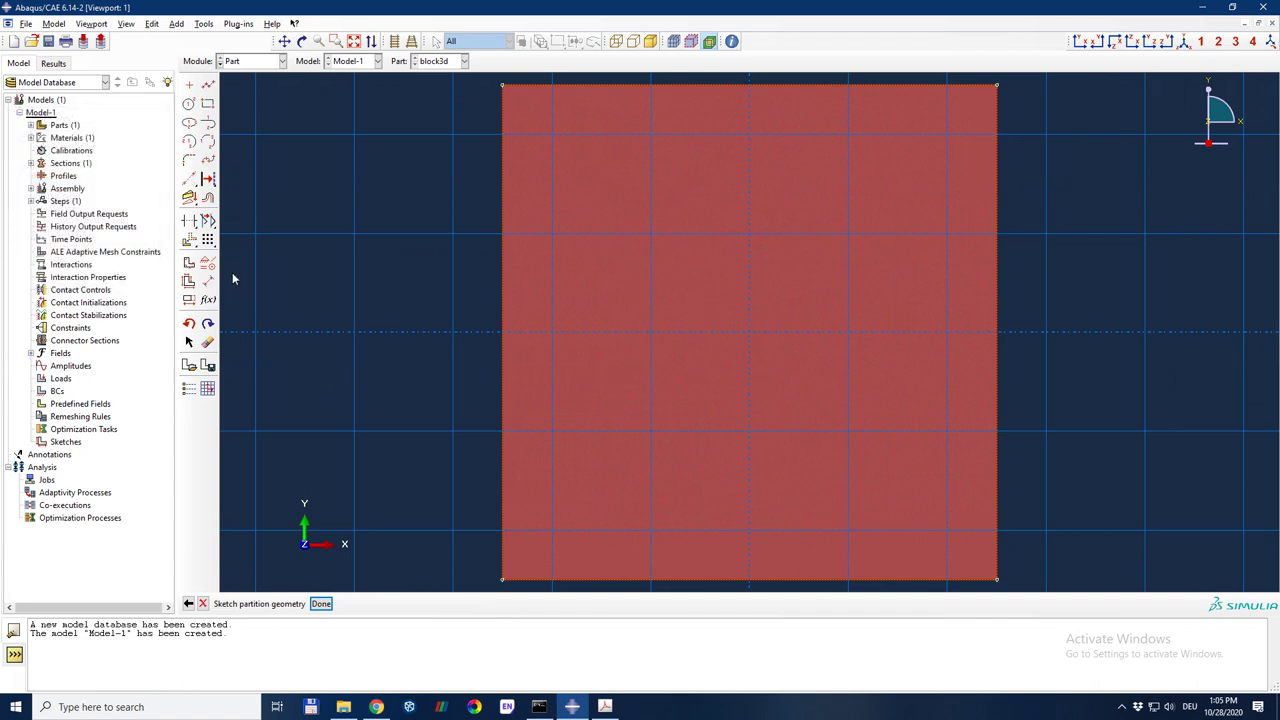
Step: Draw a horizontal line from the left edge midpoint toward the block's centre
click(208, 84)
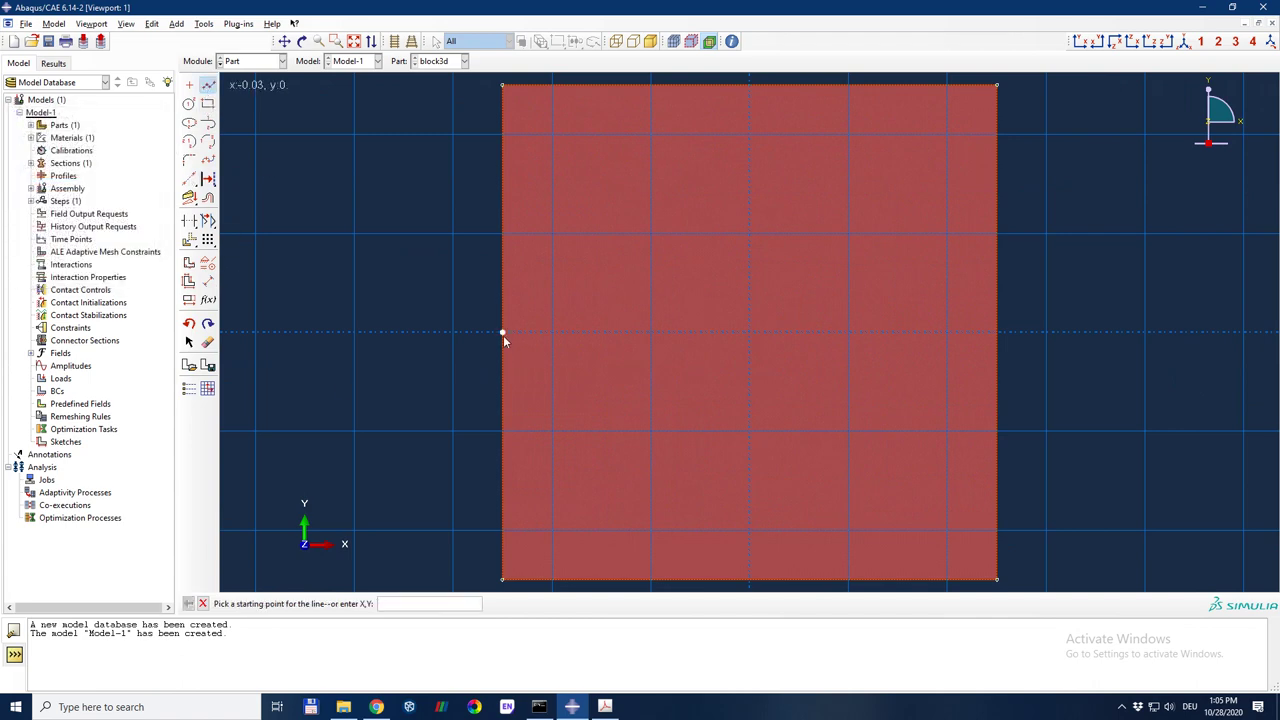
click(189, 178)
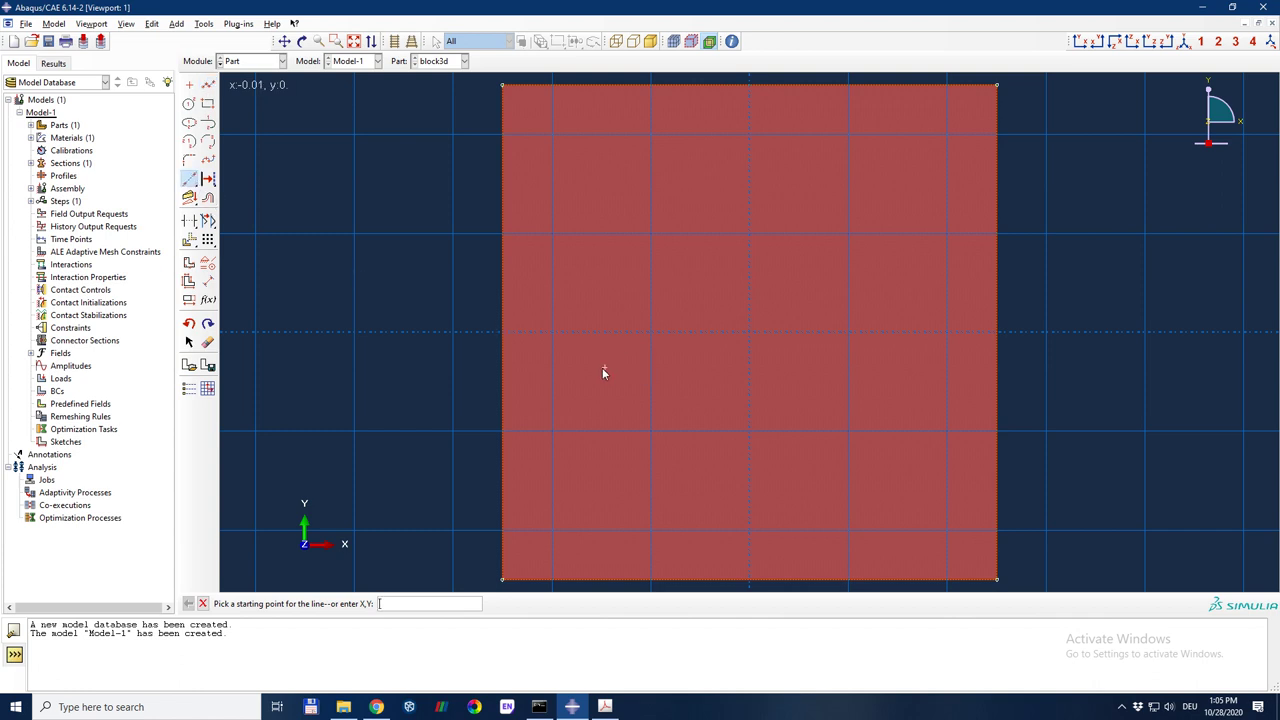
click(501, 334)
click(711, 334)
key(Escape)
key(Escape)
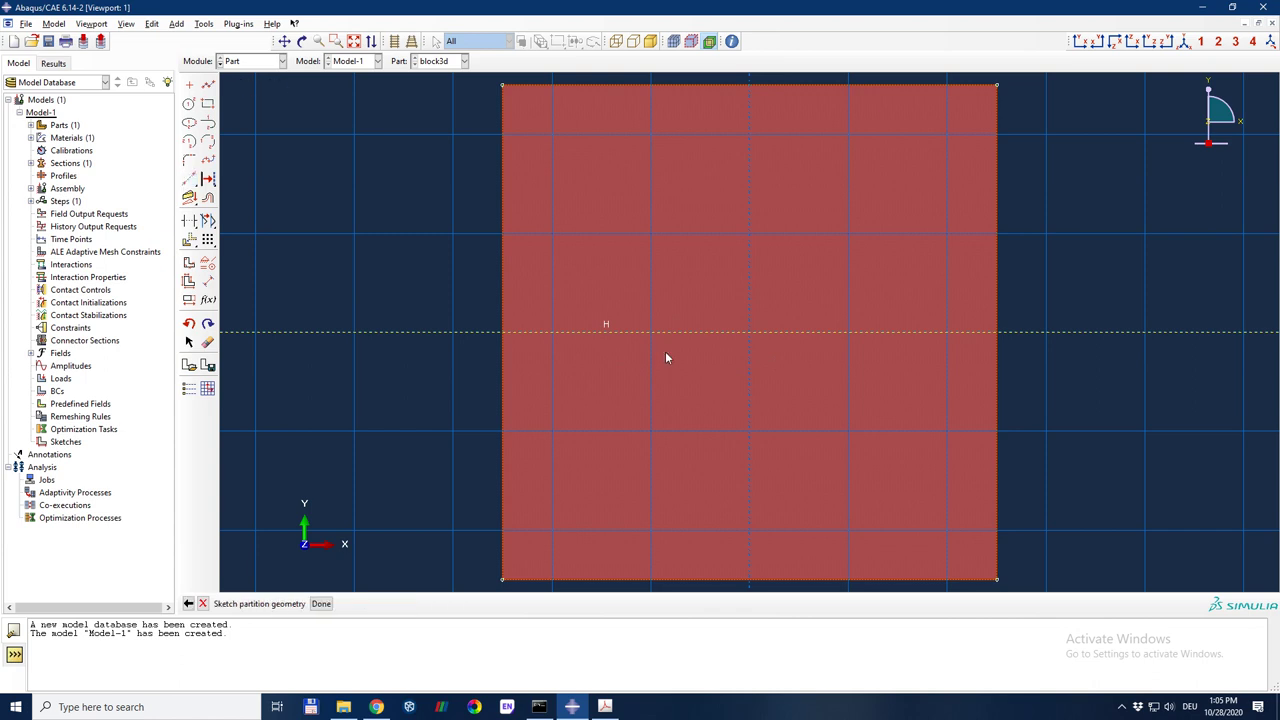
click(208, 84)
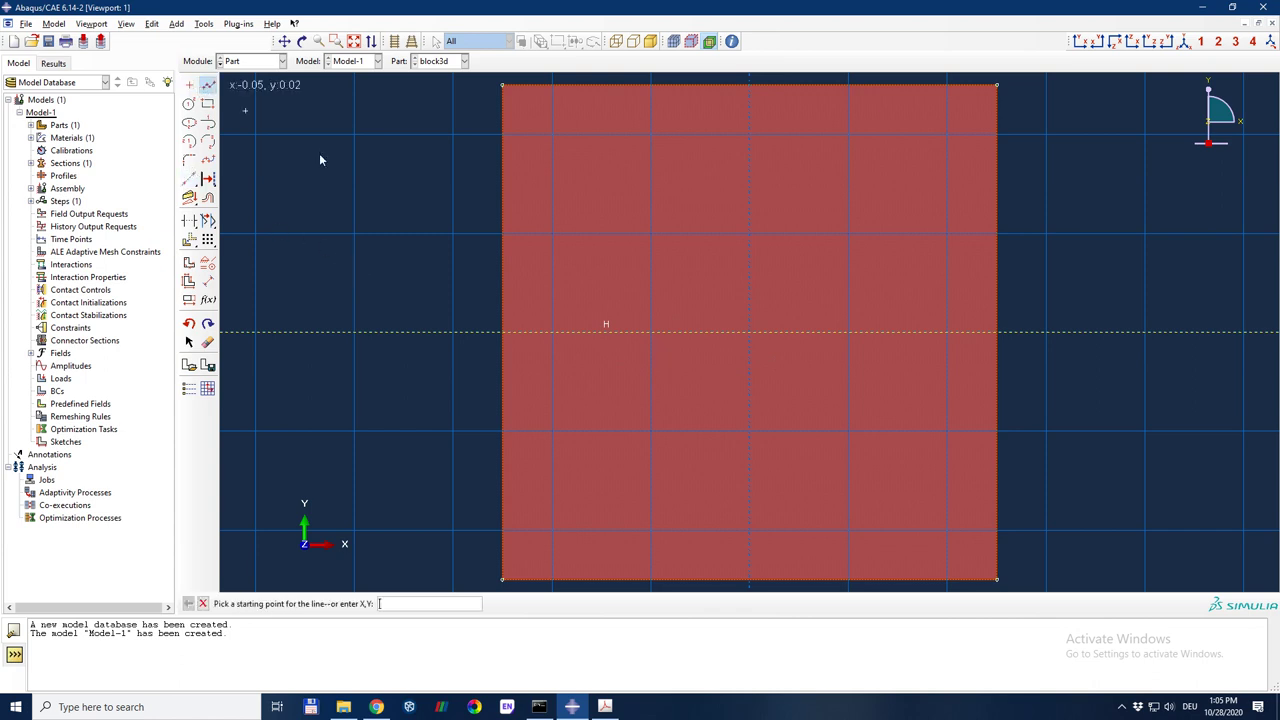
click(508, 334)
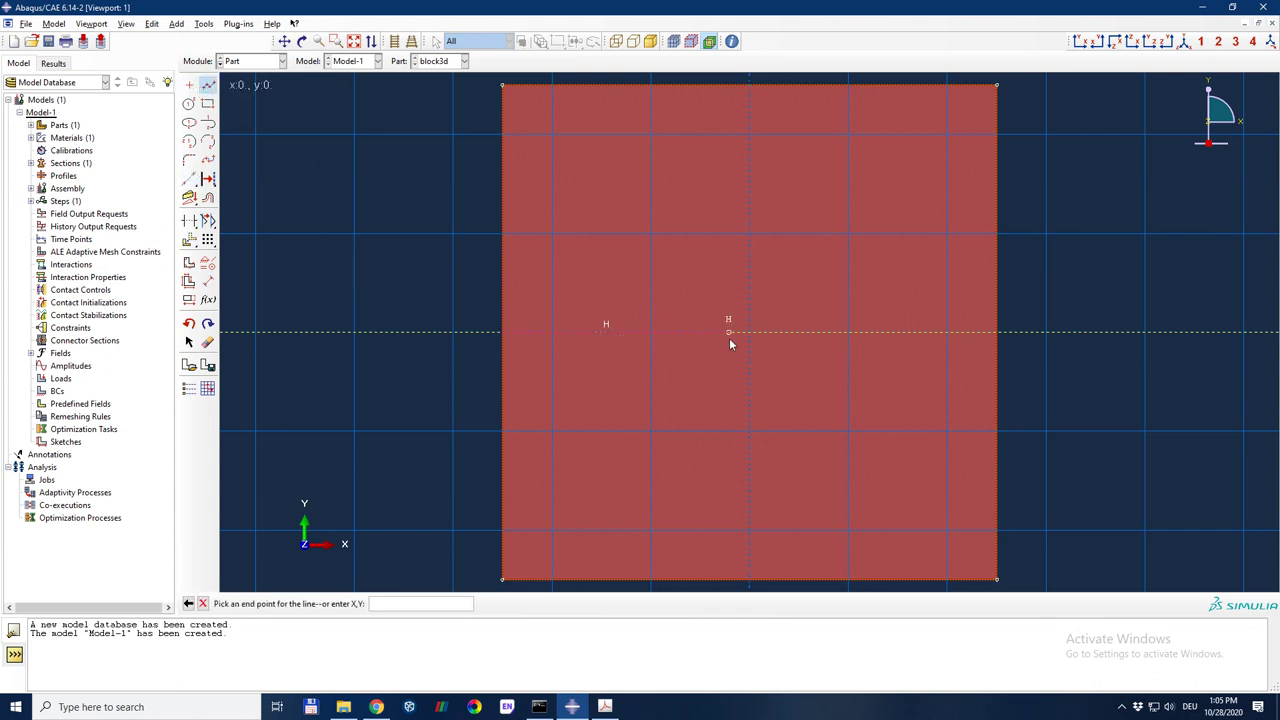
click(728, 337)
middle_click(682, 343)
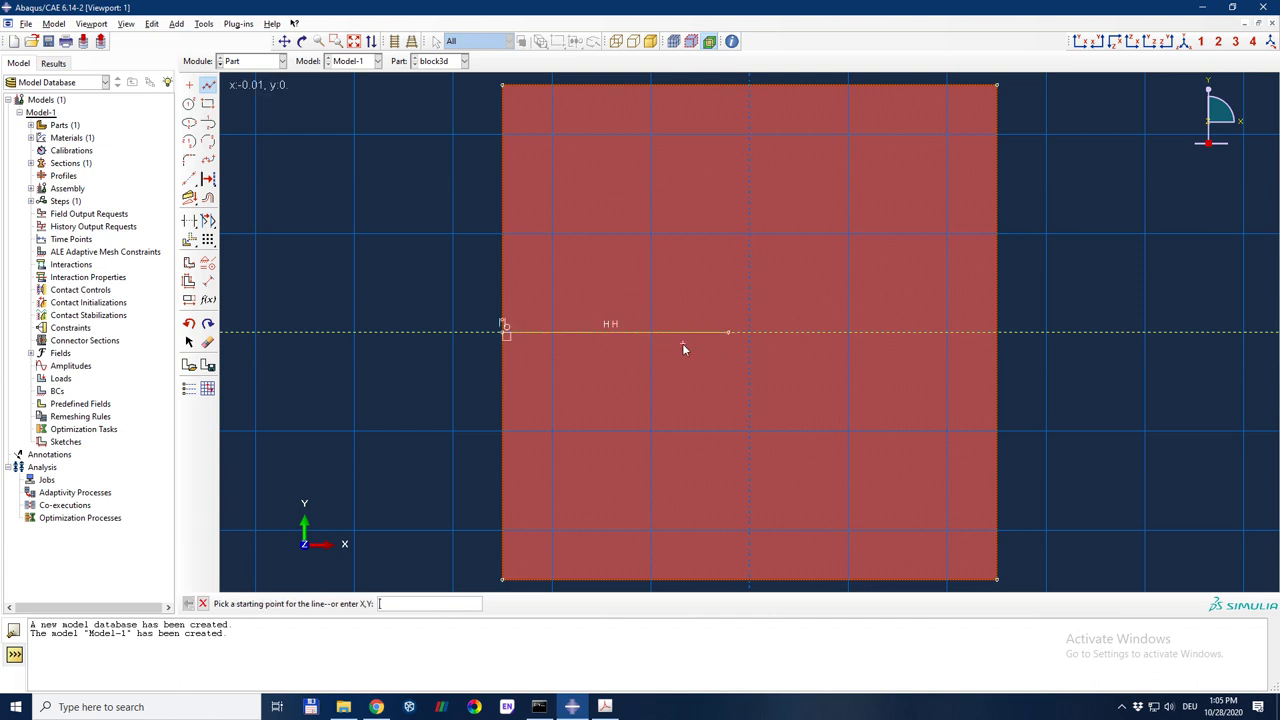
Step: Dimension the line's length to 20e-3
click(208, 281)
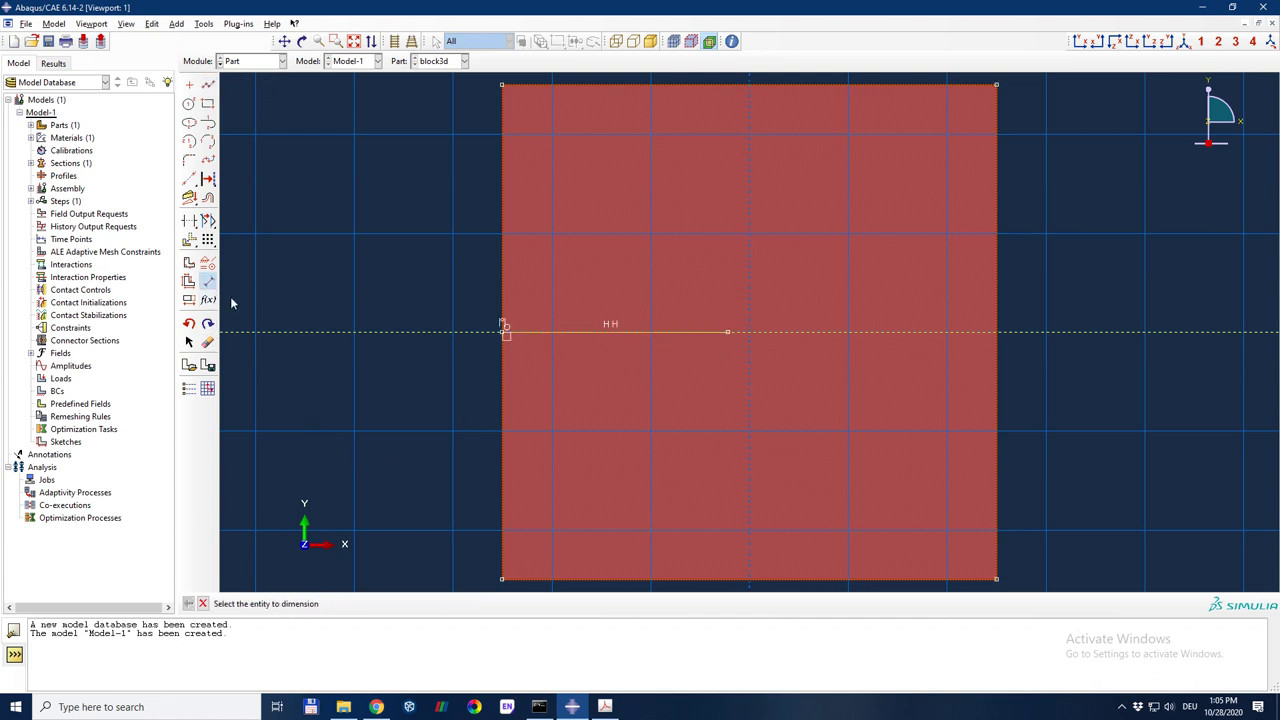
click(729, 331)
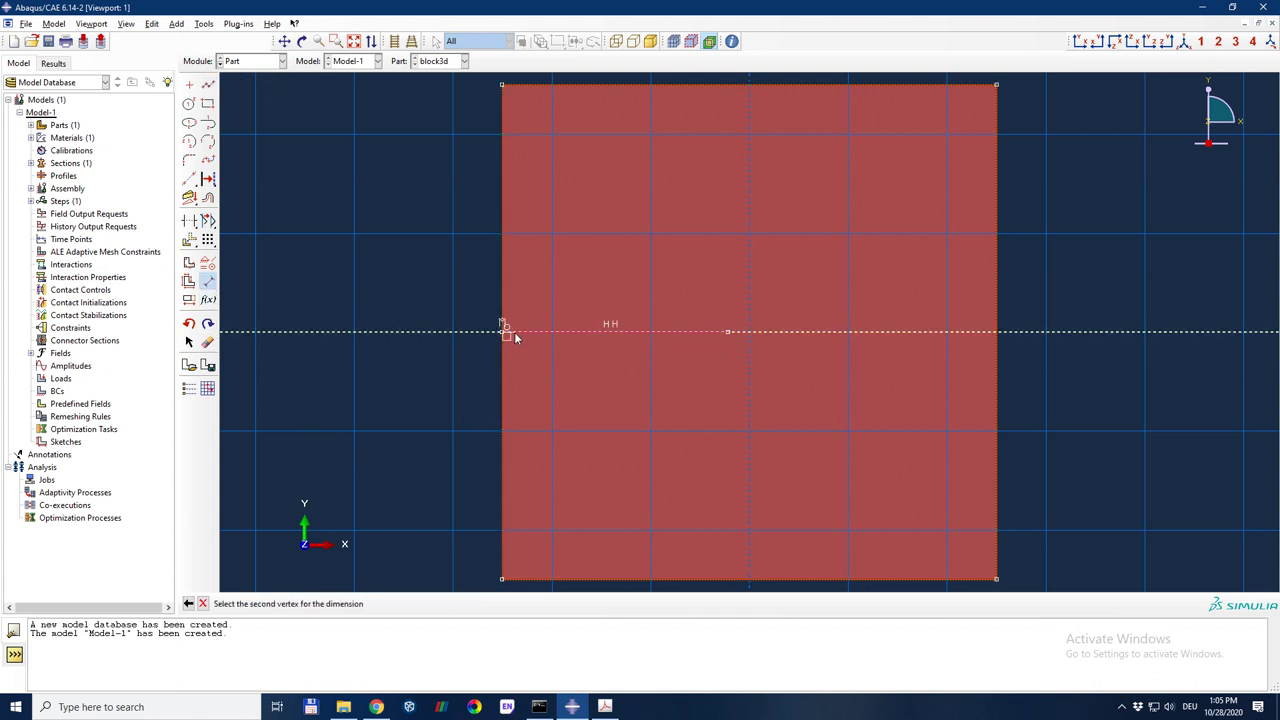
click(501, 332)
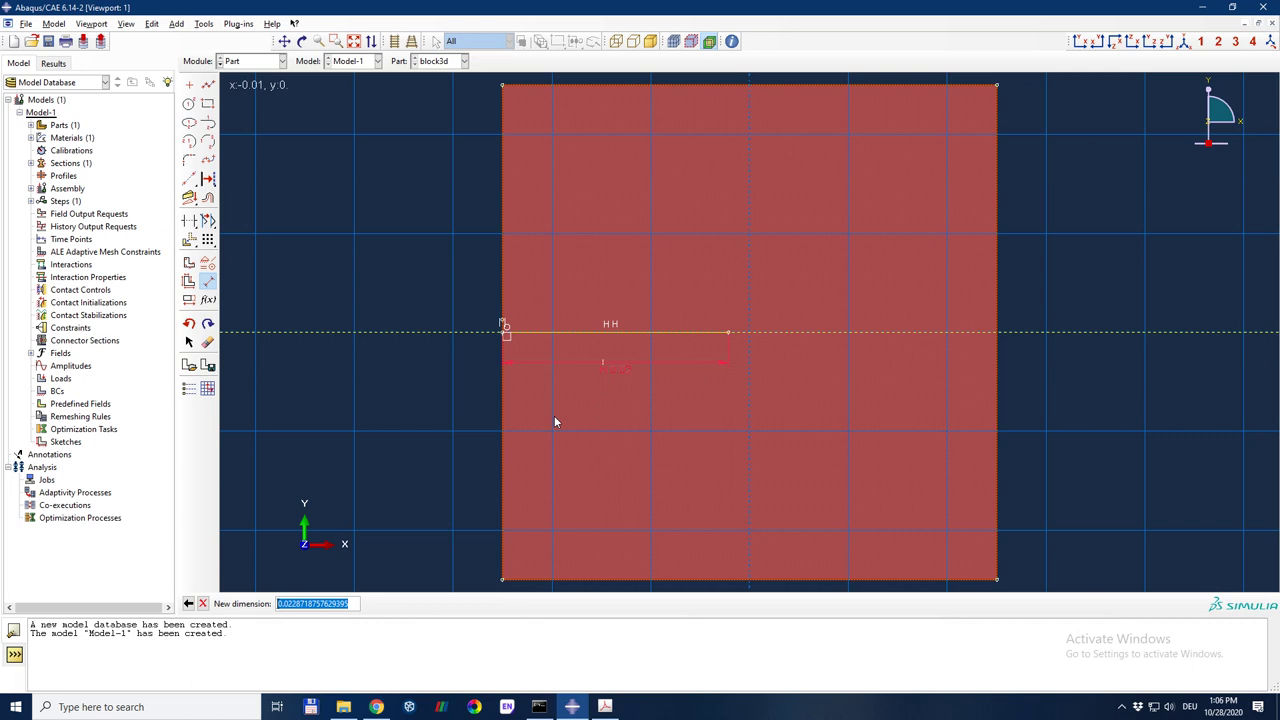
text(20e-3)
key(Return)
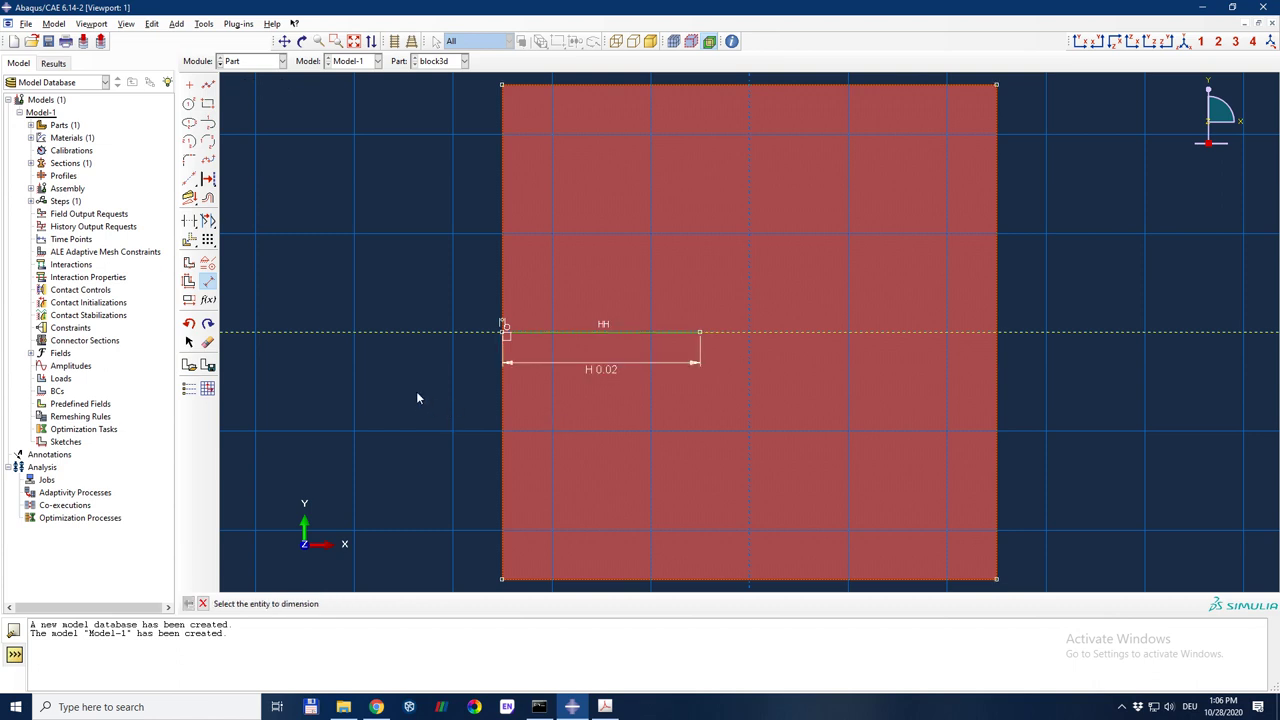
Step: Draw a small circle and a much larger circle, both centred on the line's tip
click(189, 103)
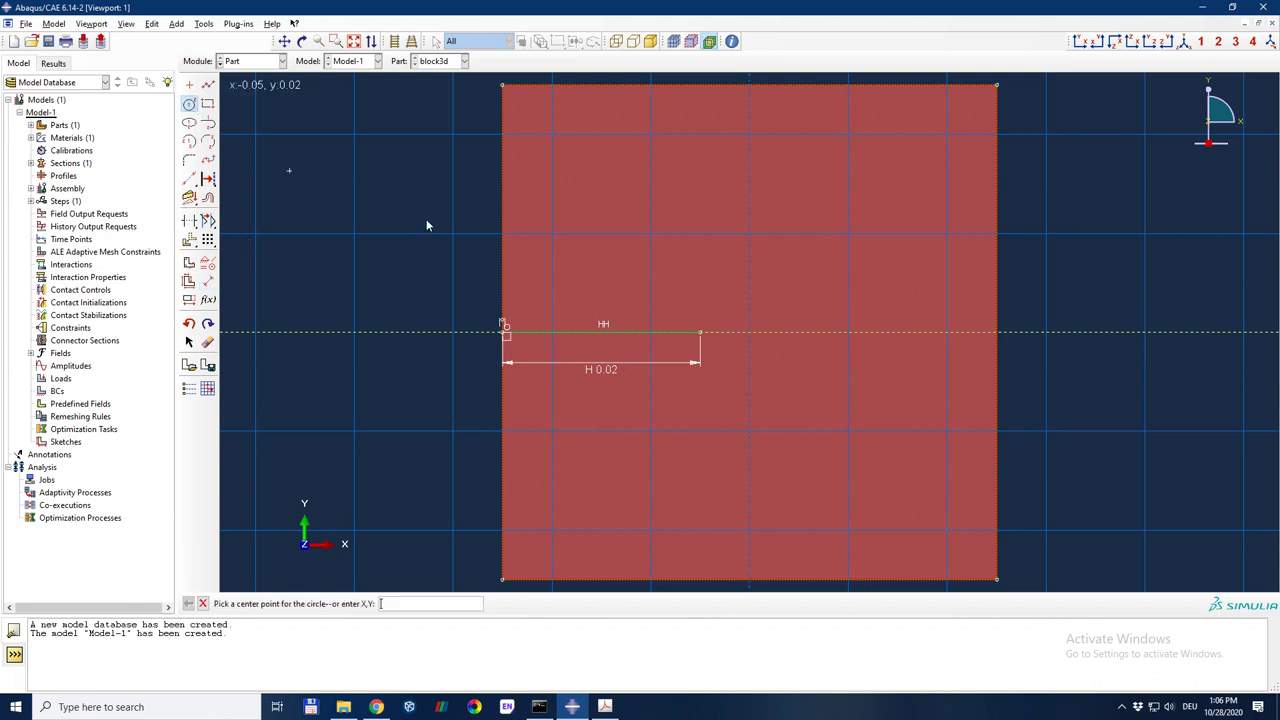
scroll(720, 331, up, 5)
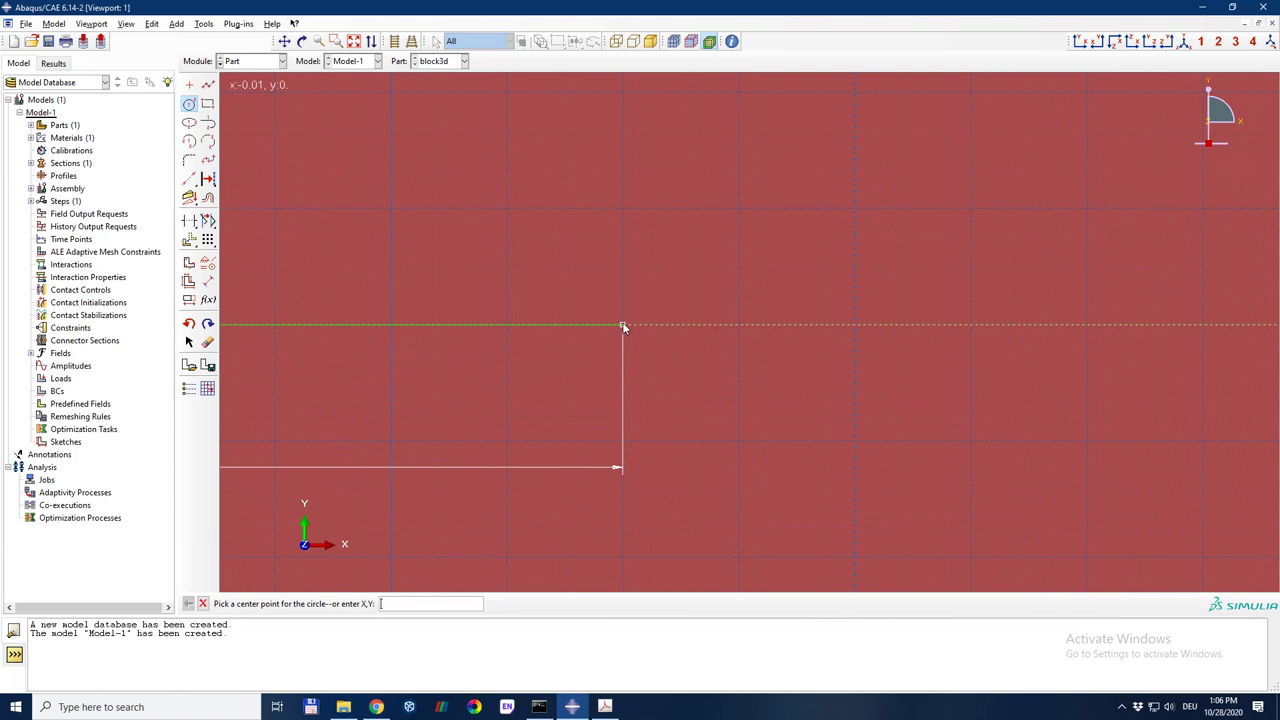
click(623, 327)
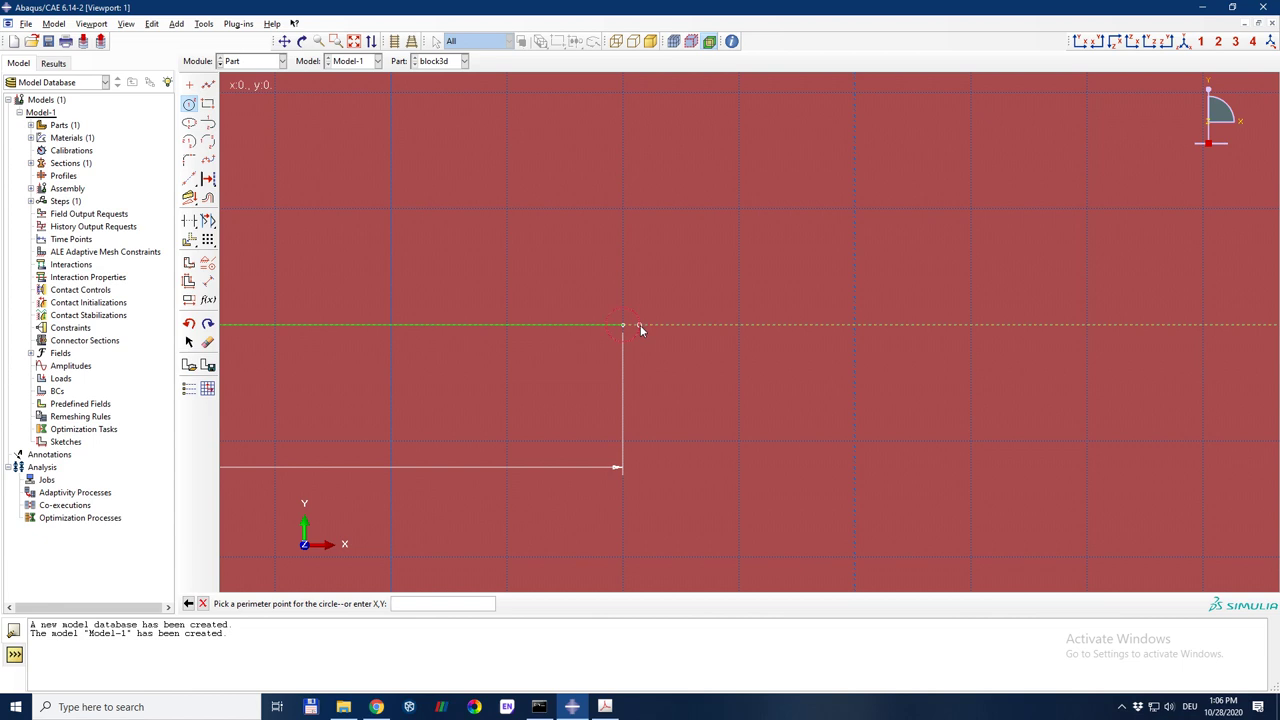
scroll(640, 325, down, 3)
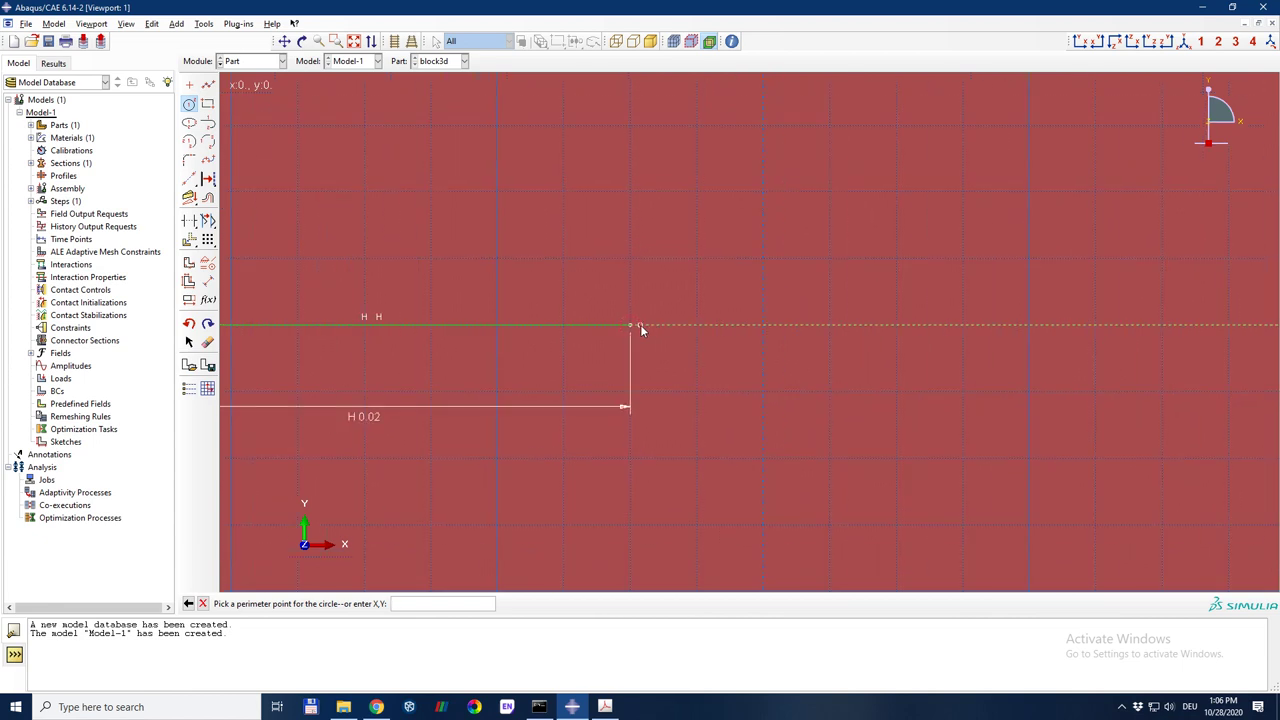
scroll(640, 324, down, 4)
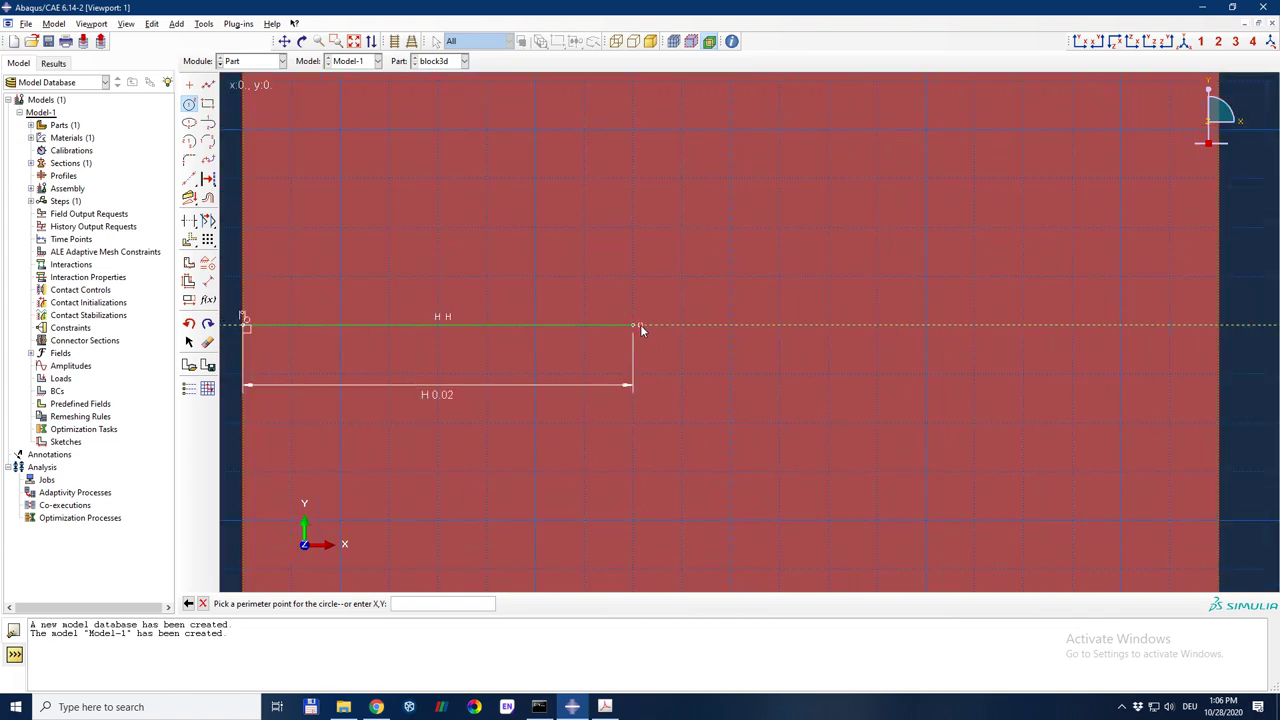
scroll(640, 324, up, 4)
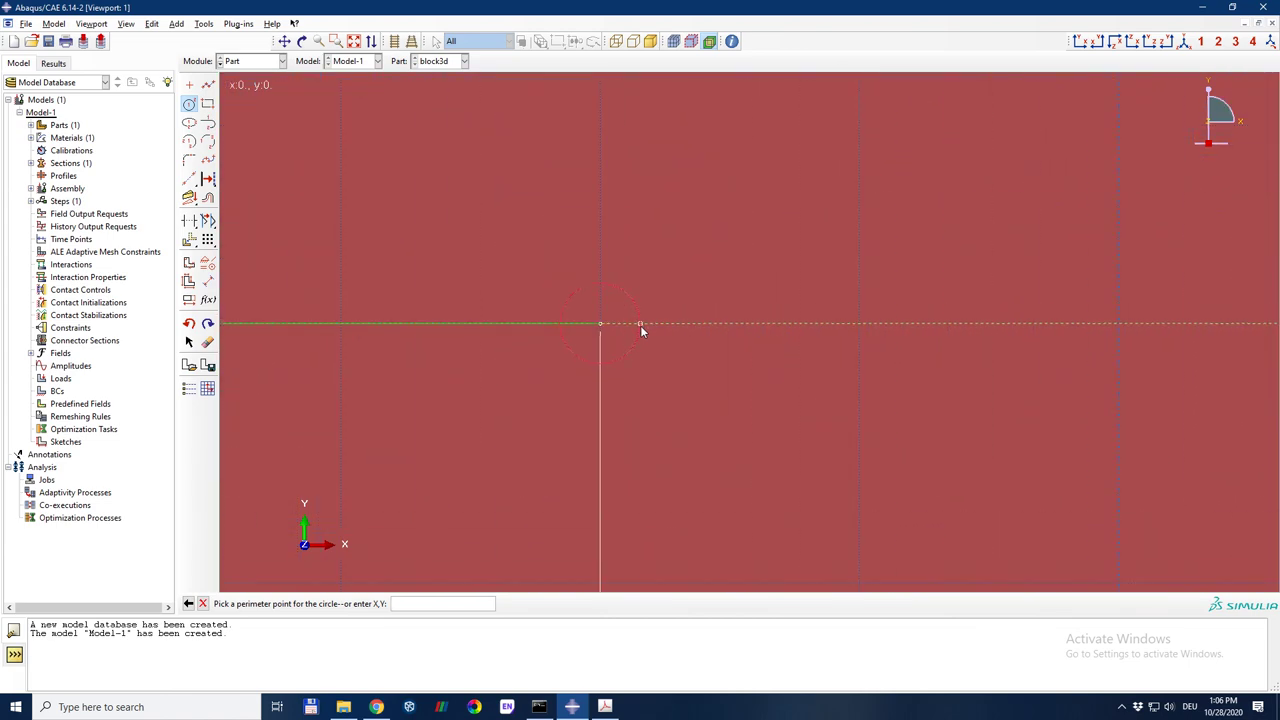
scroll(641, 327, up, 3)
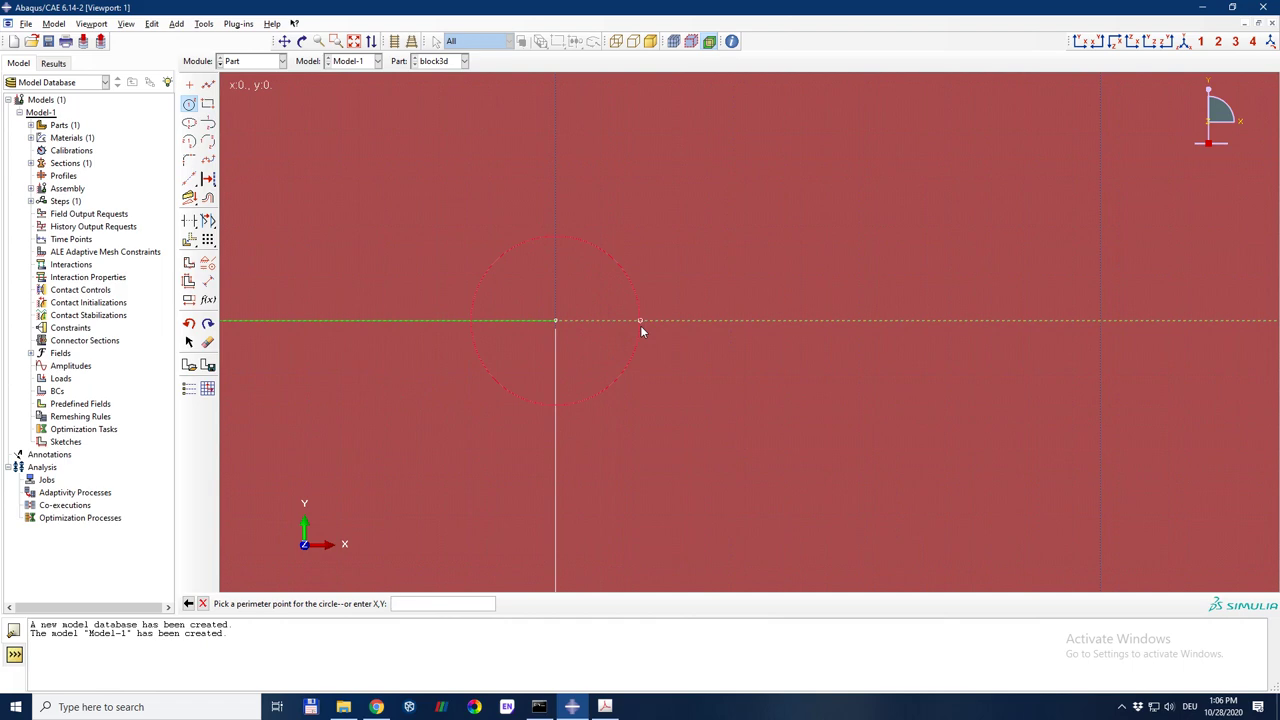
click(641, 327)
click(554, 322)
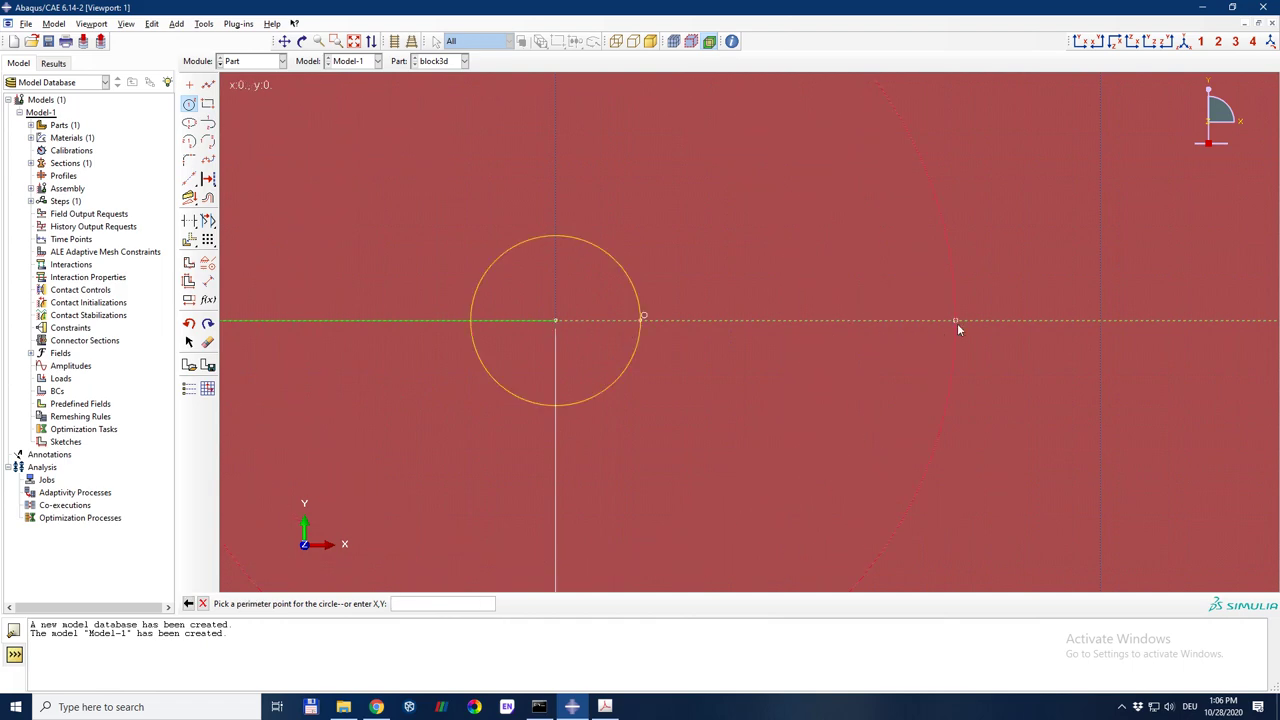
click(1000, 320)
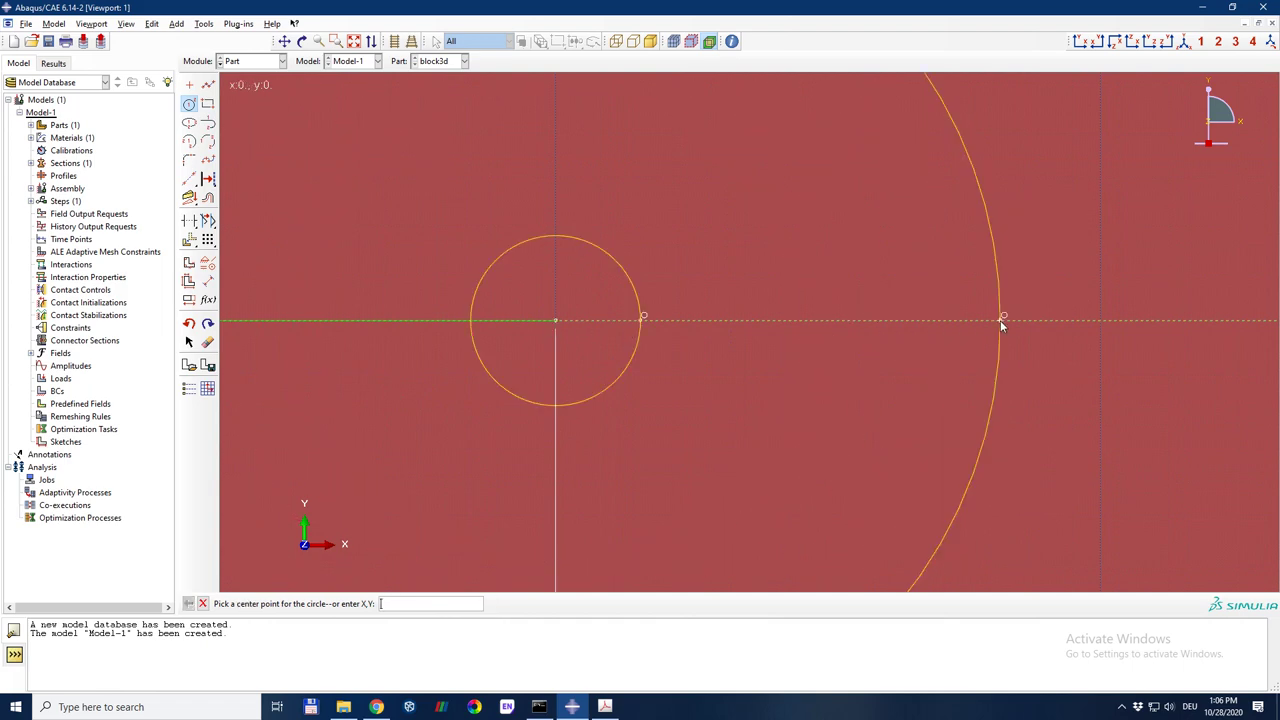
middle_click(993, 357)
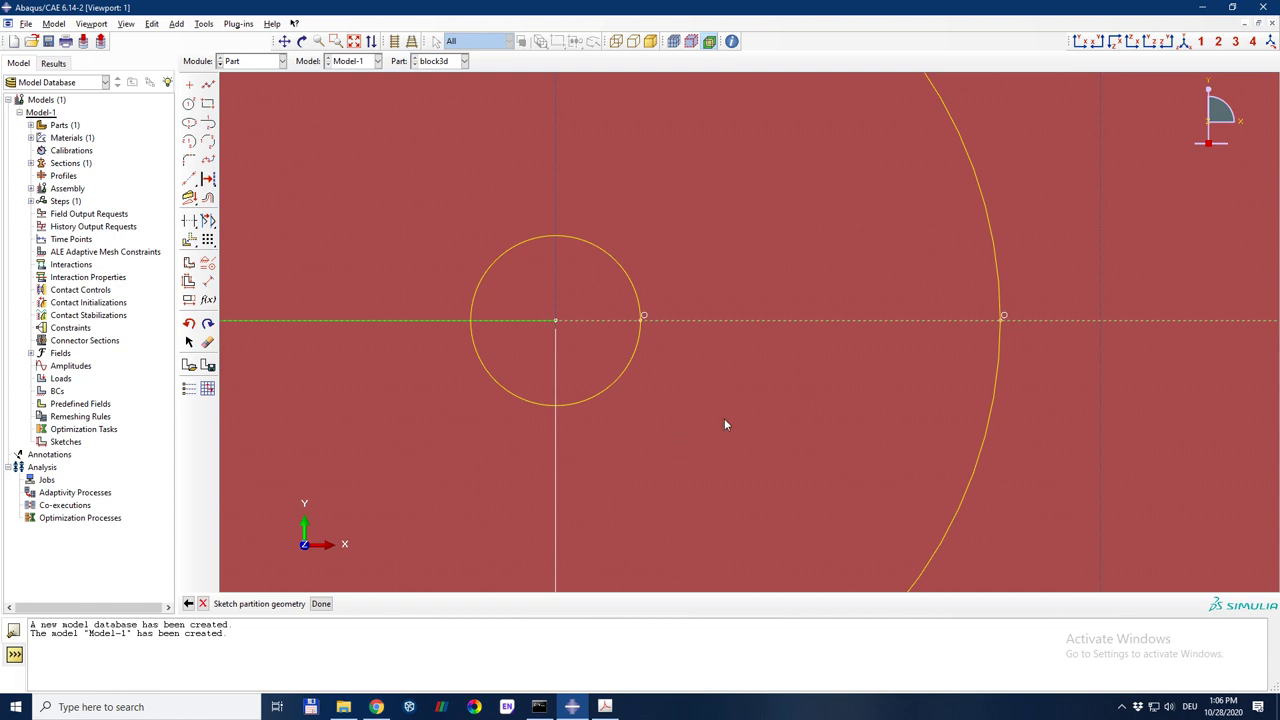
scroll(863, 413, down, 3)
scroll(606, 420, down, 2)
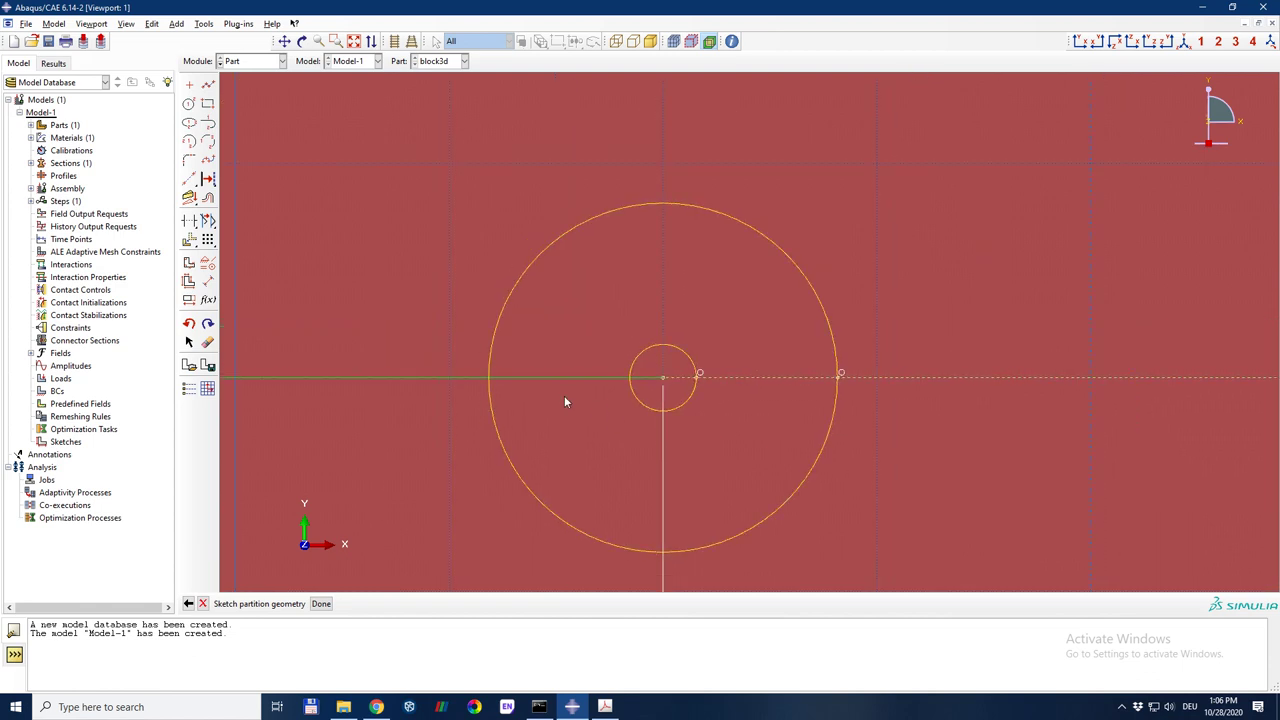
Step: Dimension the small crack-tip circle's radius at 2.5e-3
click(208, 281)
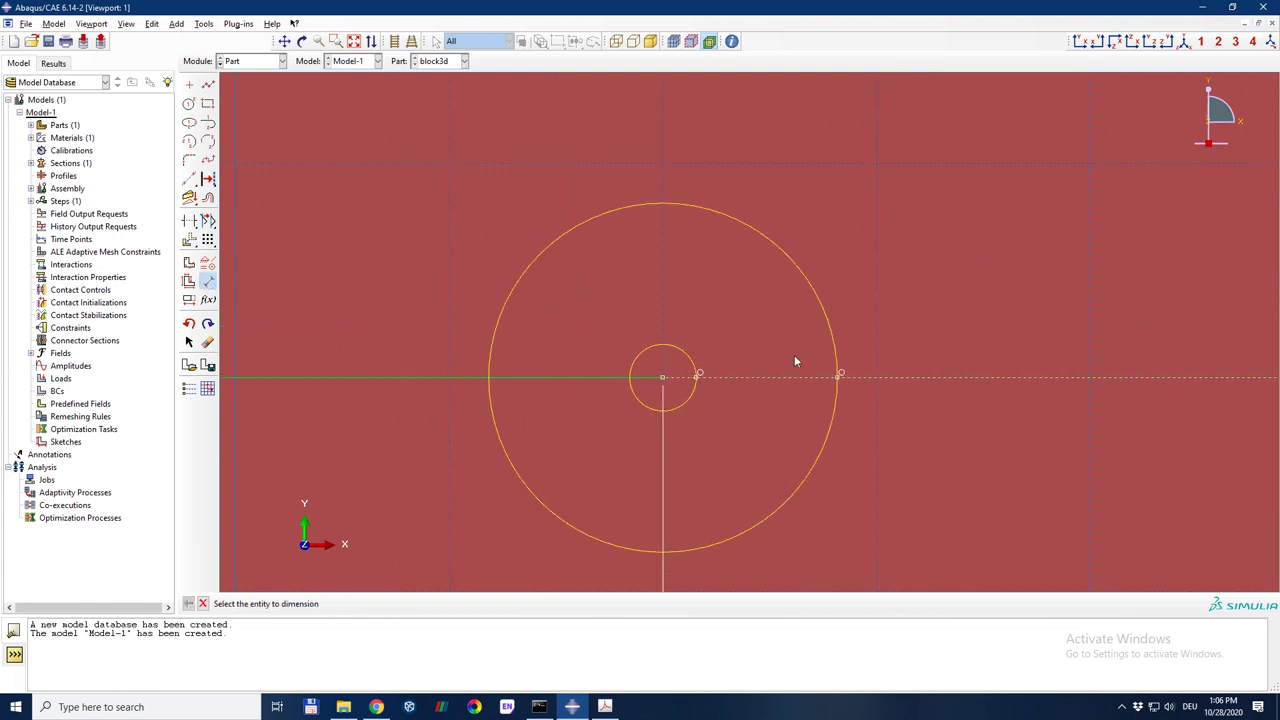
click(689, 357)
click(734, 304)
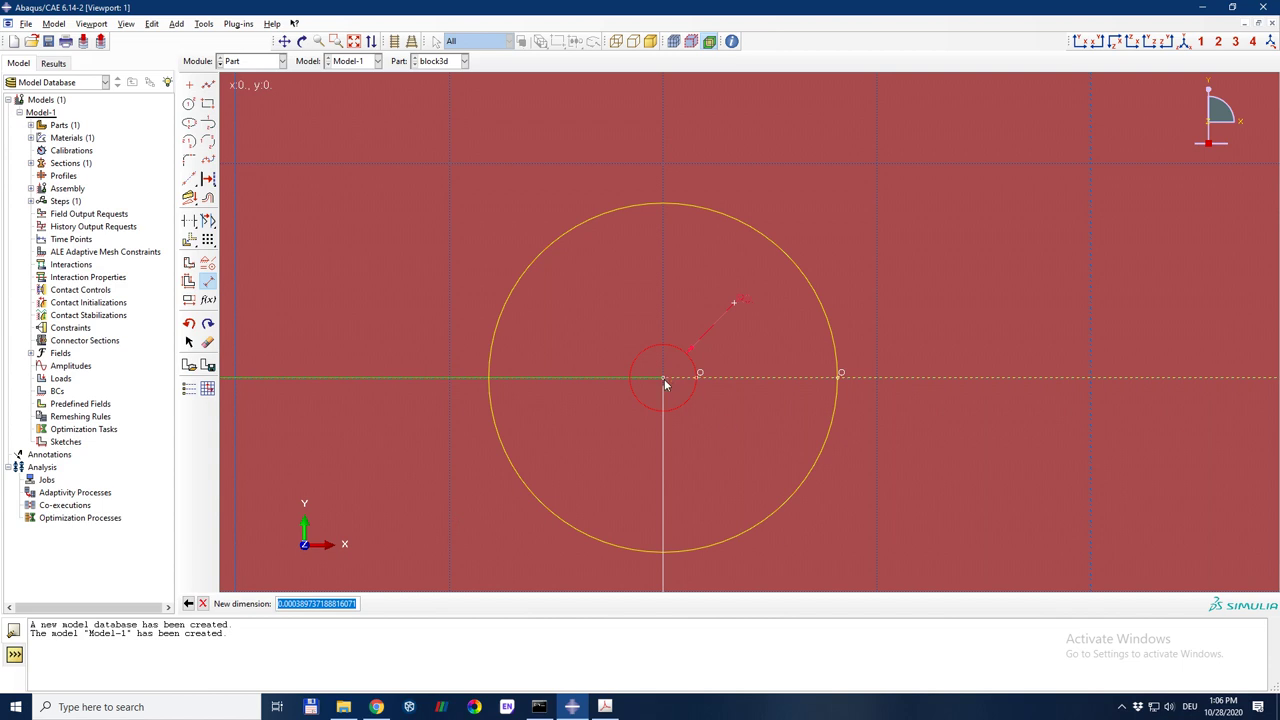
text(2.5e-3)
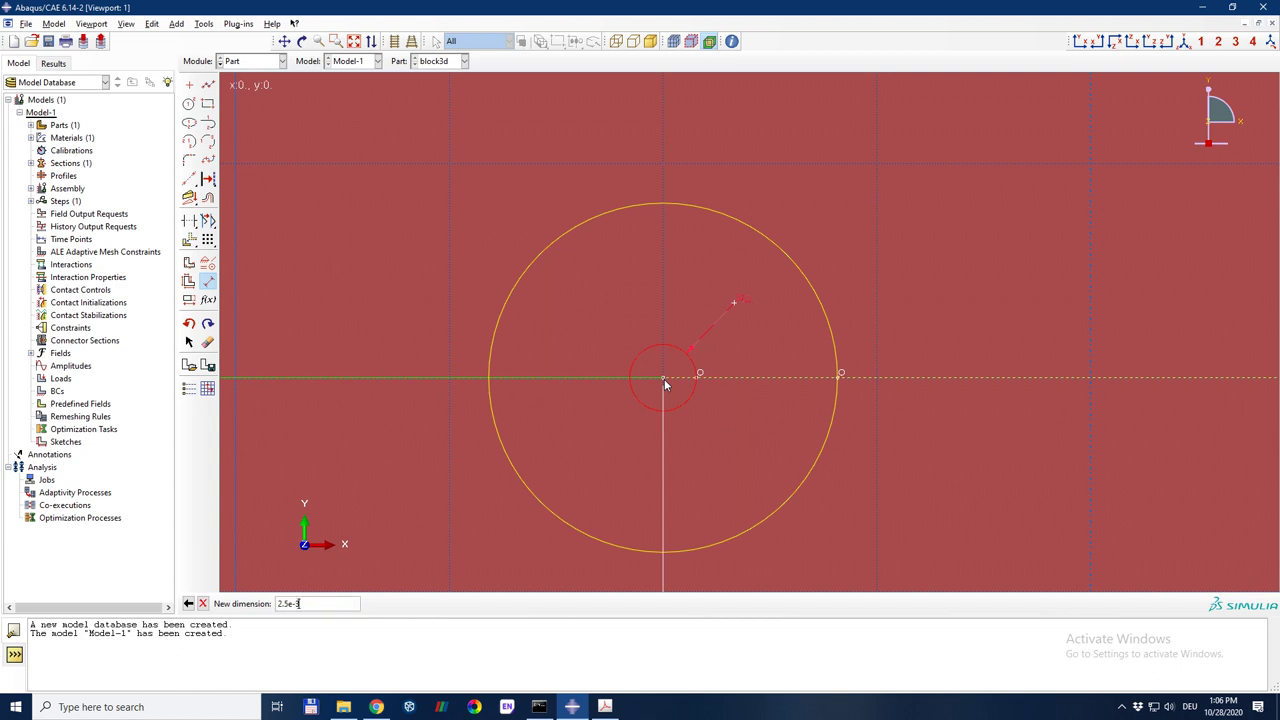
key(Return)
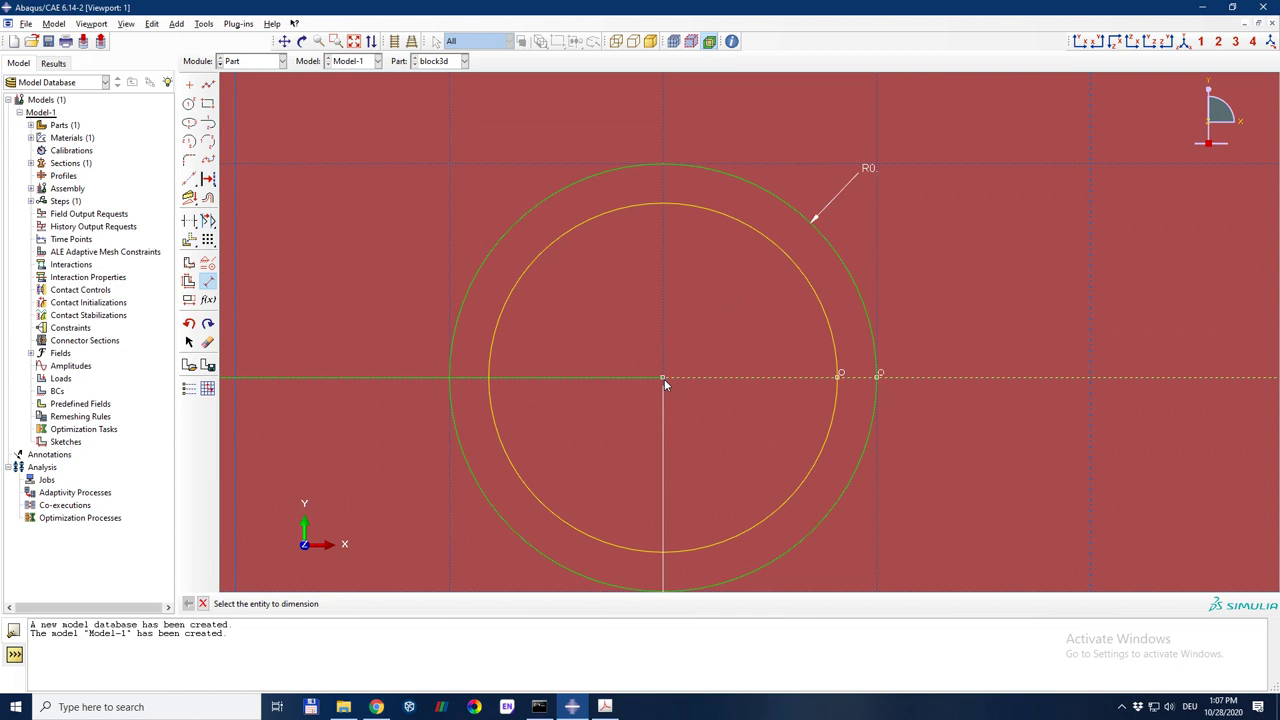
Step: Edit the small circle's radius dimension to 0.00025
scroll(676, 385, down, 5)
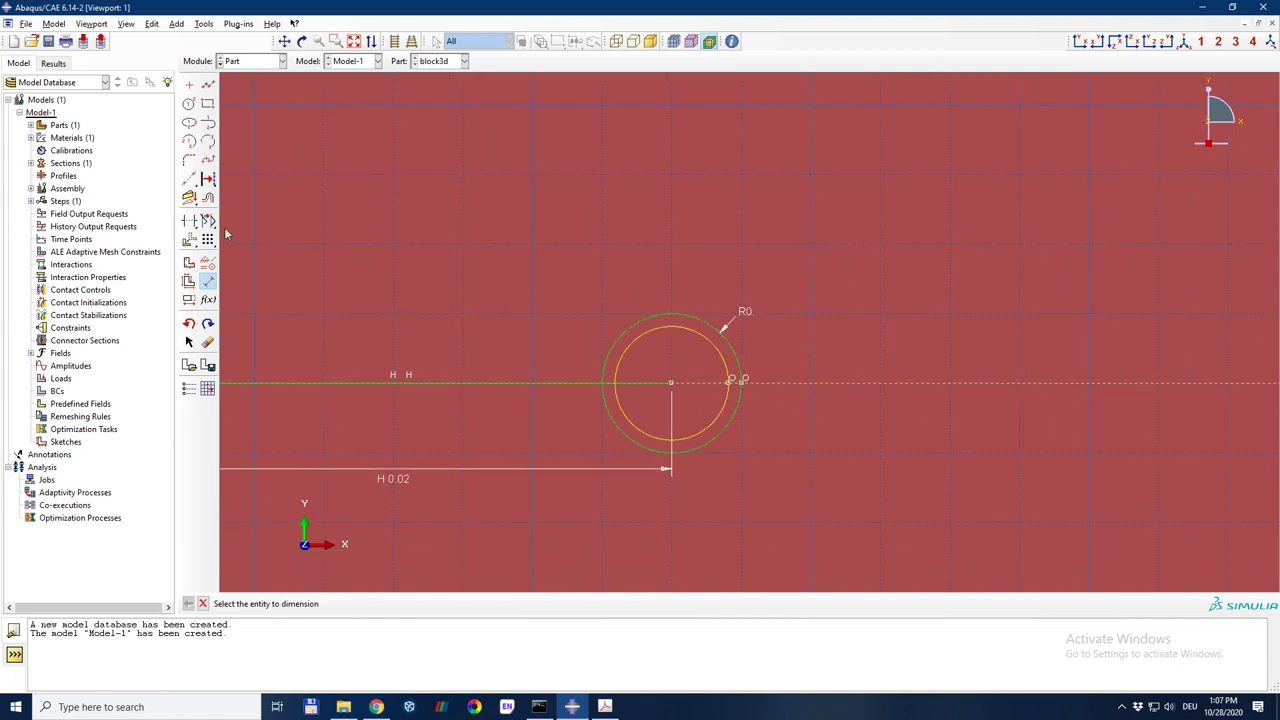
click(189, 299)
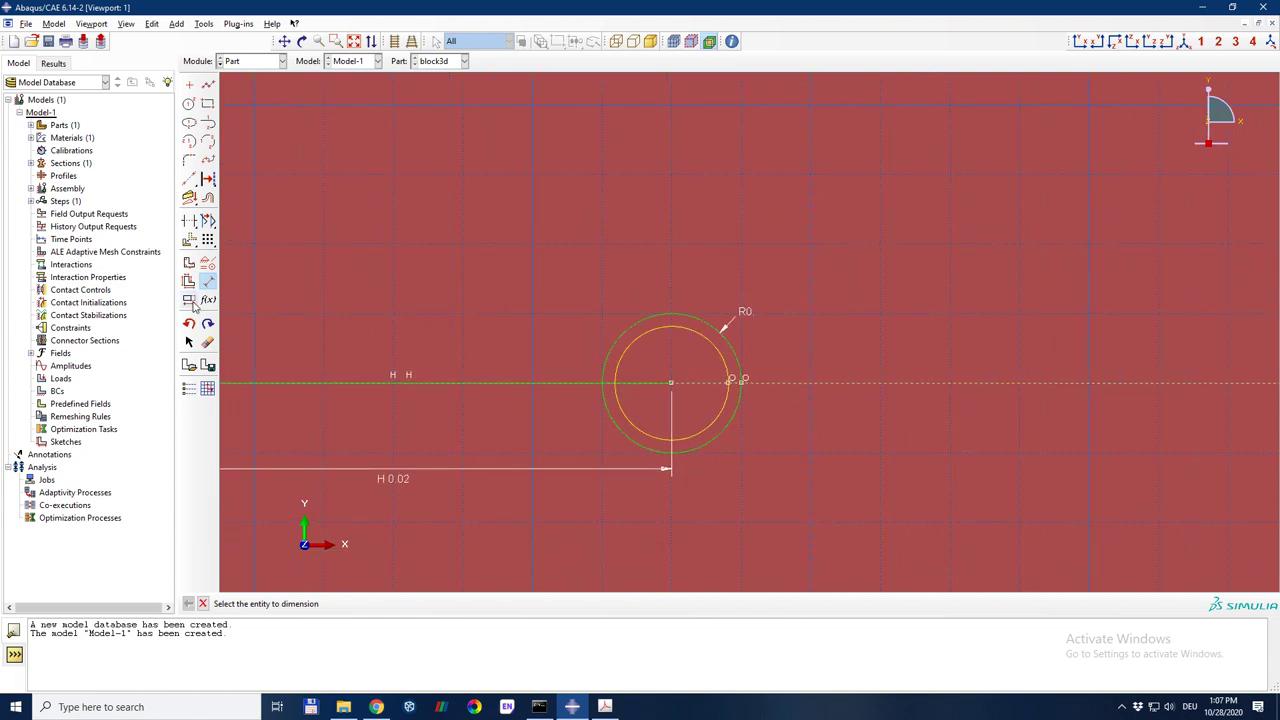
click(743, 311)
scroll(860, 352, down, 3)
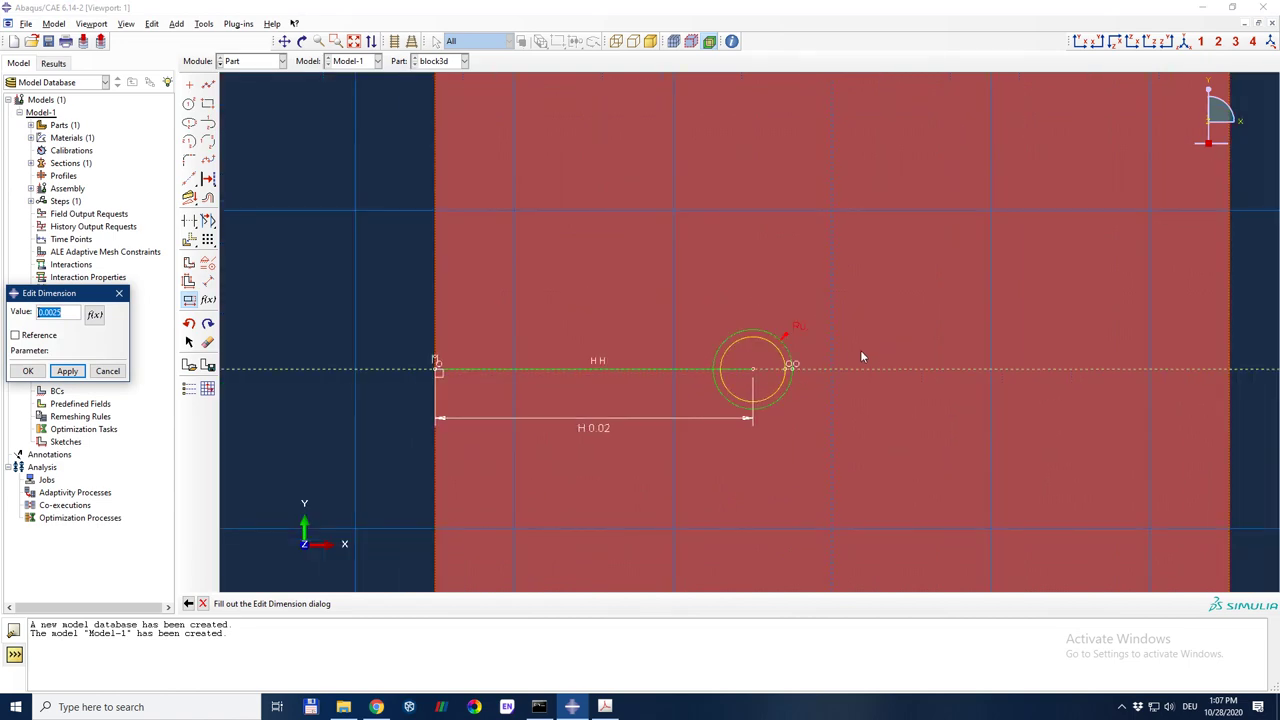
scroll(814, 352, up, 1)
click(66, 311)
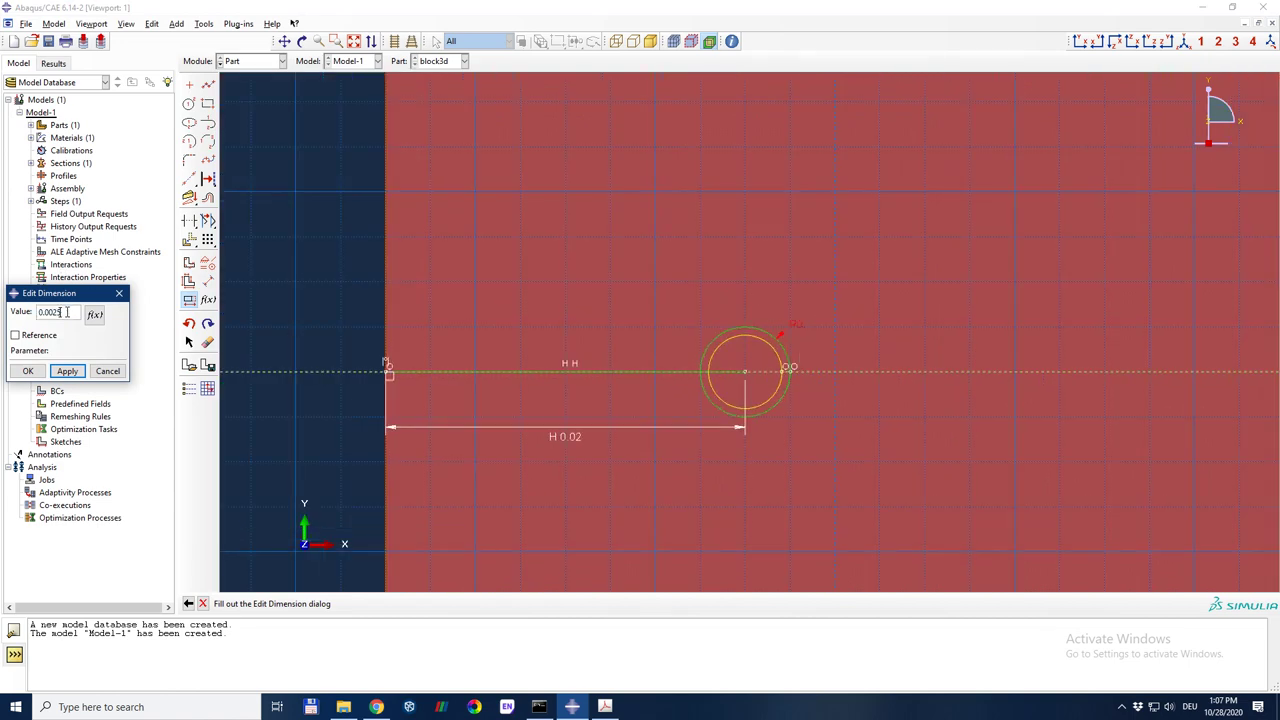
key(Left)
key(Left)
text(0)
click(70, 371)
scroll(700, 368, up, 5)
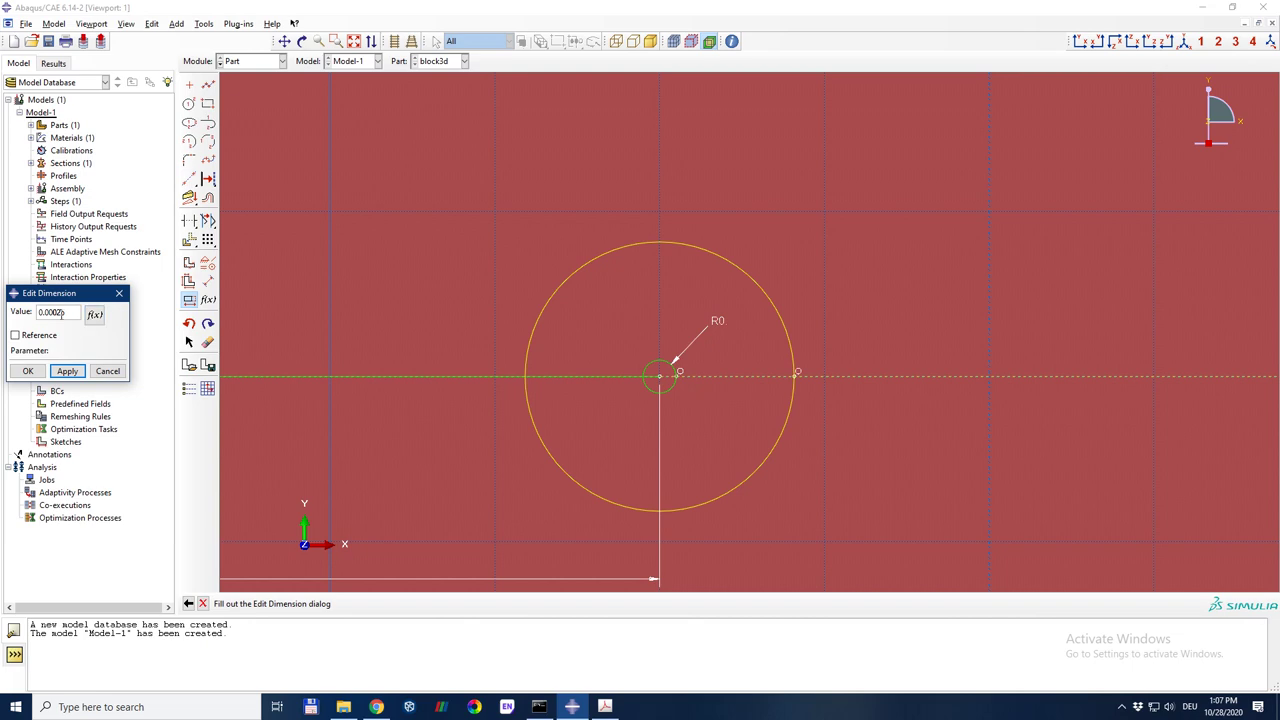
click(28, 371)
Step: Add a radius dimension to the large circle
click(207, 281)
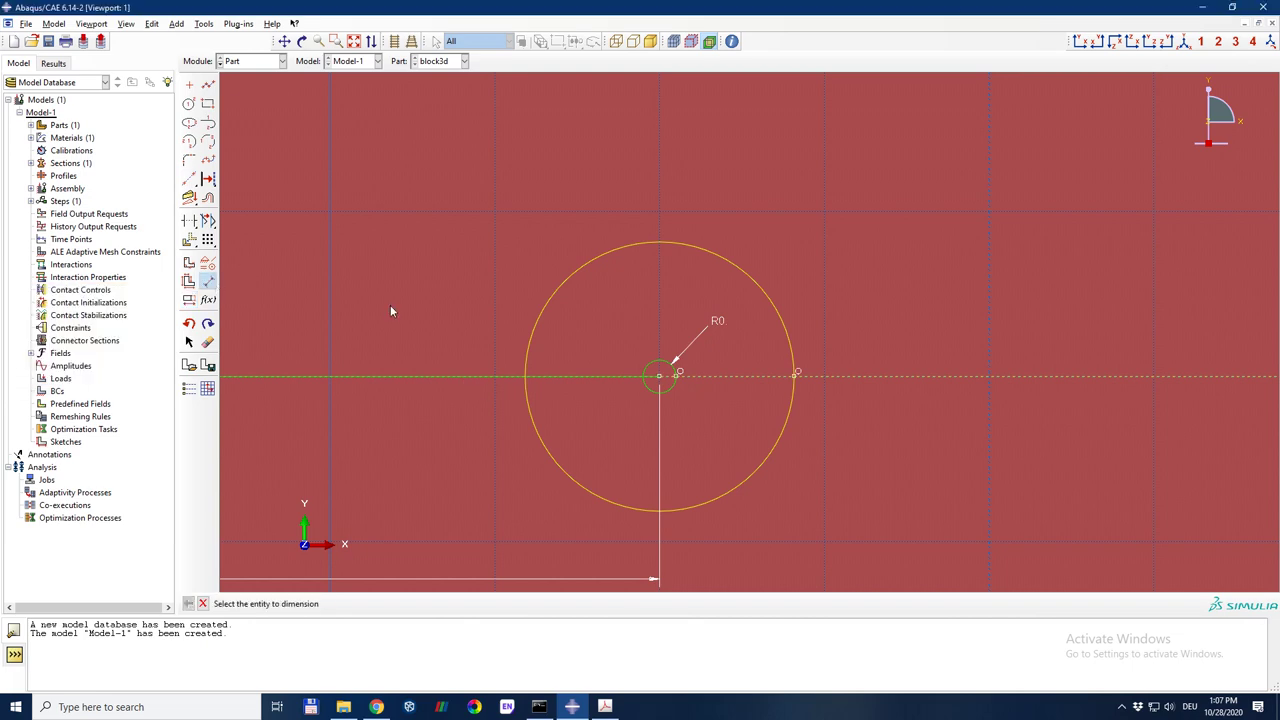
click(792, 326)
click(909, 287)
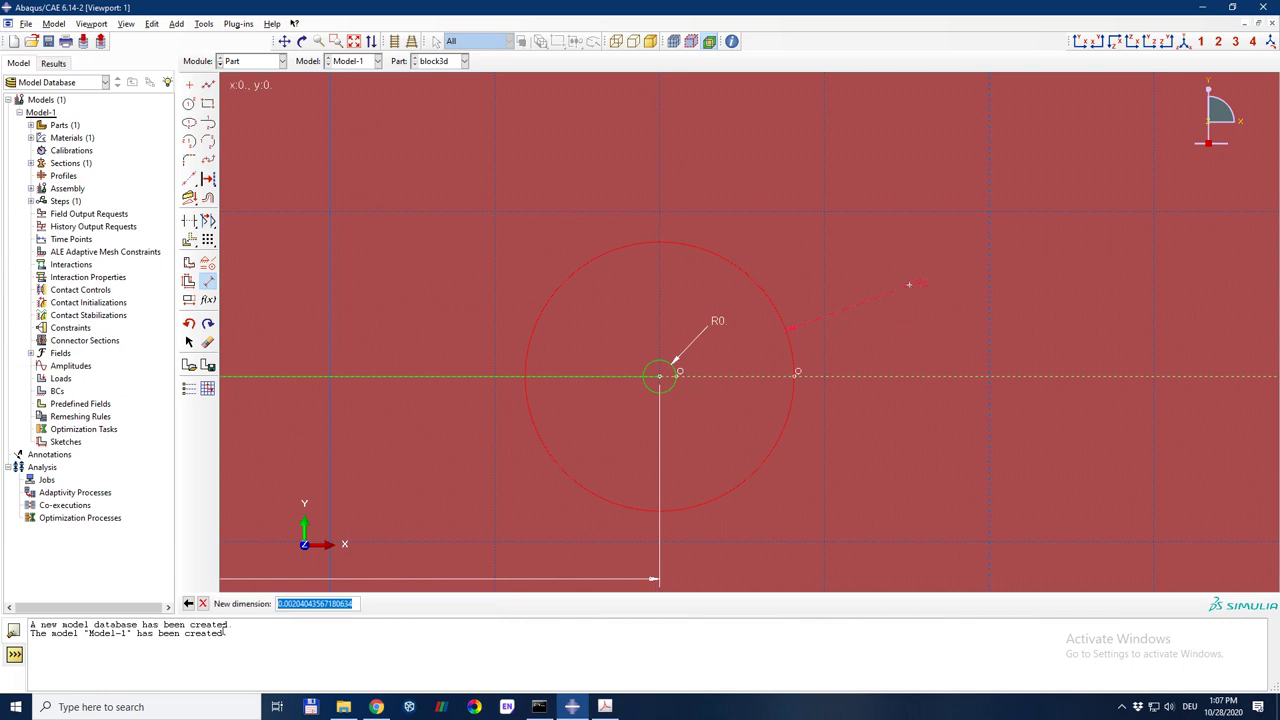
click(14, 655)
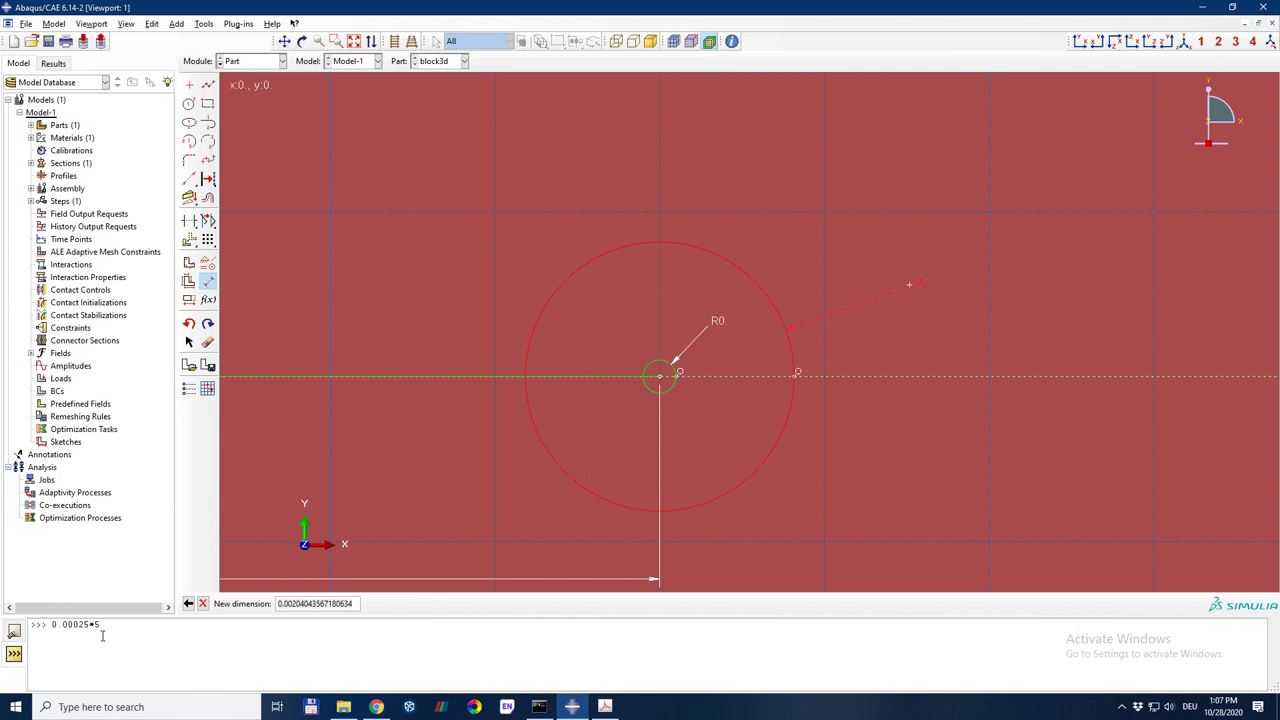
Step: Set the large circle's new radius dimension to 0.00125
key(Return)
triple_click(354, 603)
text(0.00125)
key(Return)
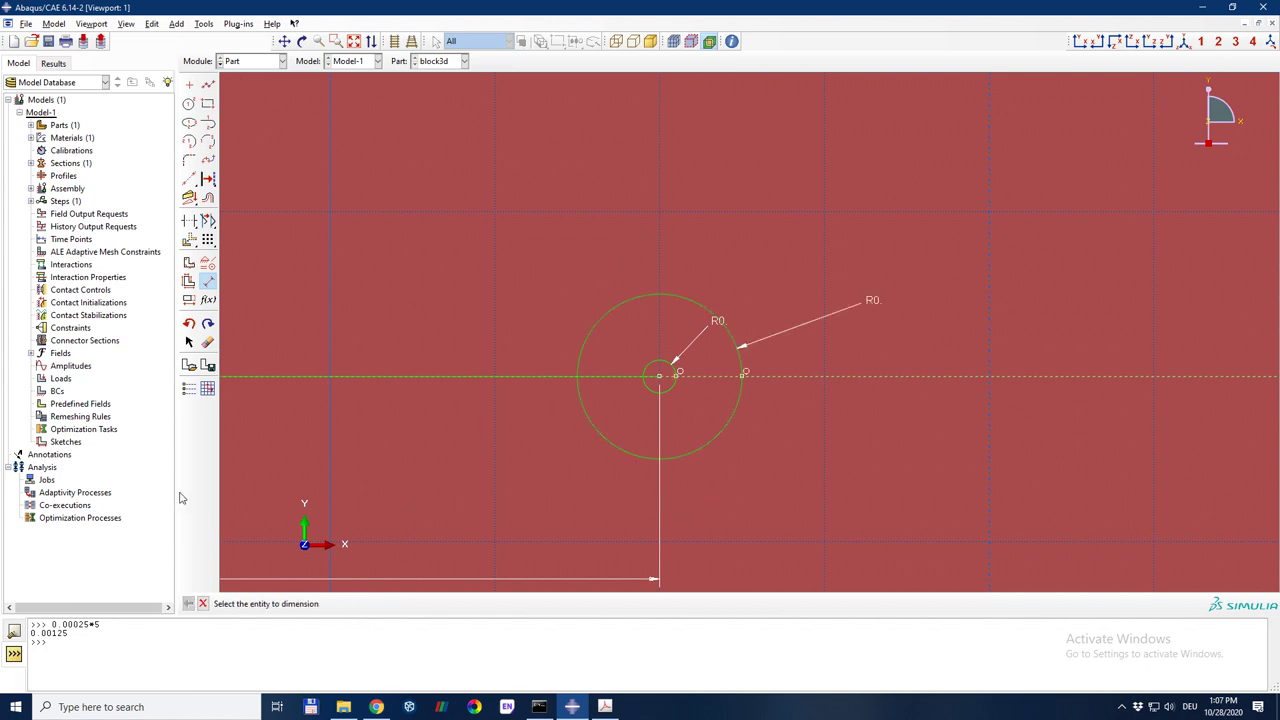
click(204, 301)
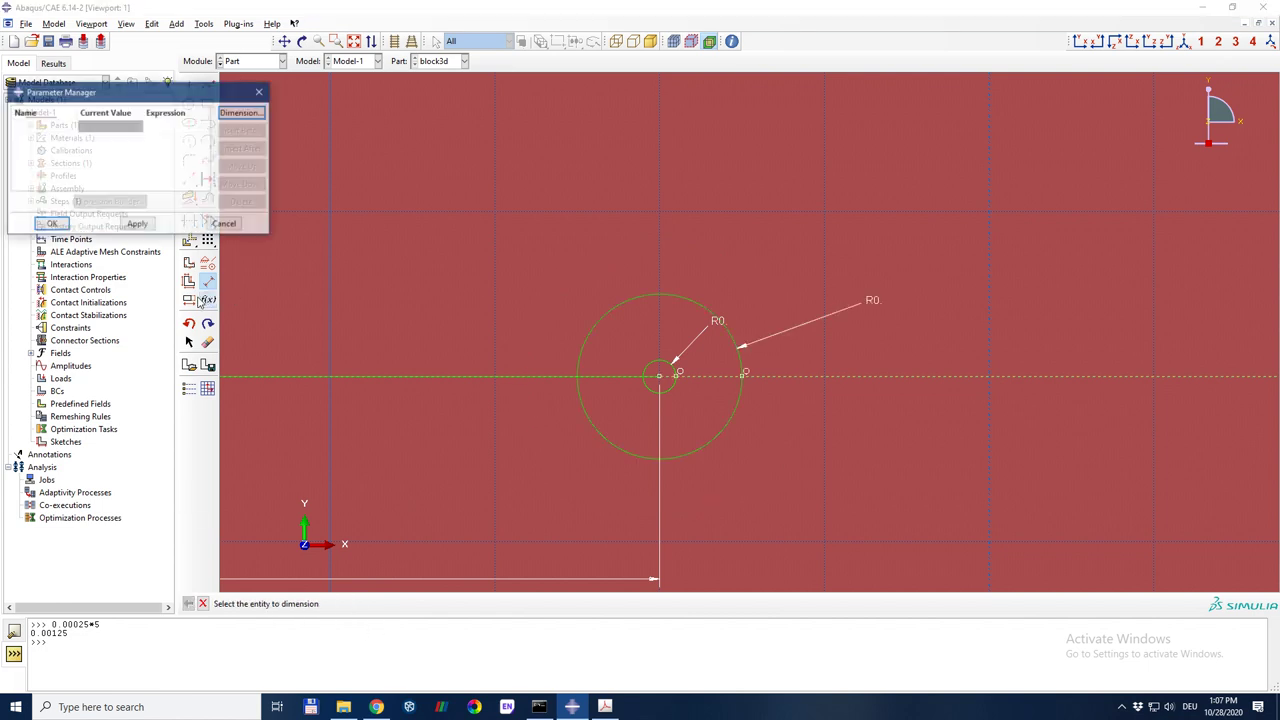
click(224, 223)
Step: Edit the outer circle's radius to 0.0025
click(189, 300)
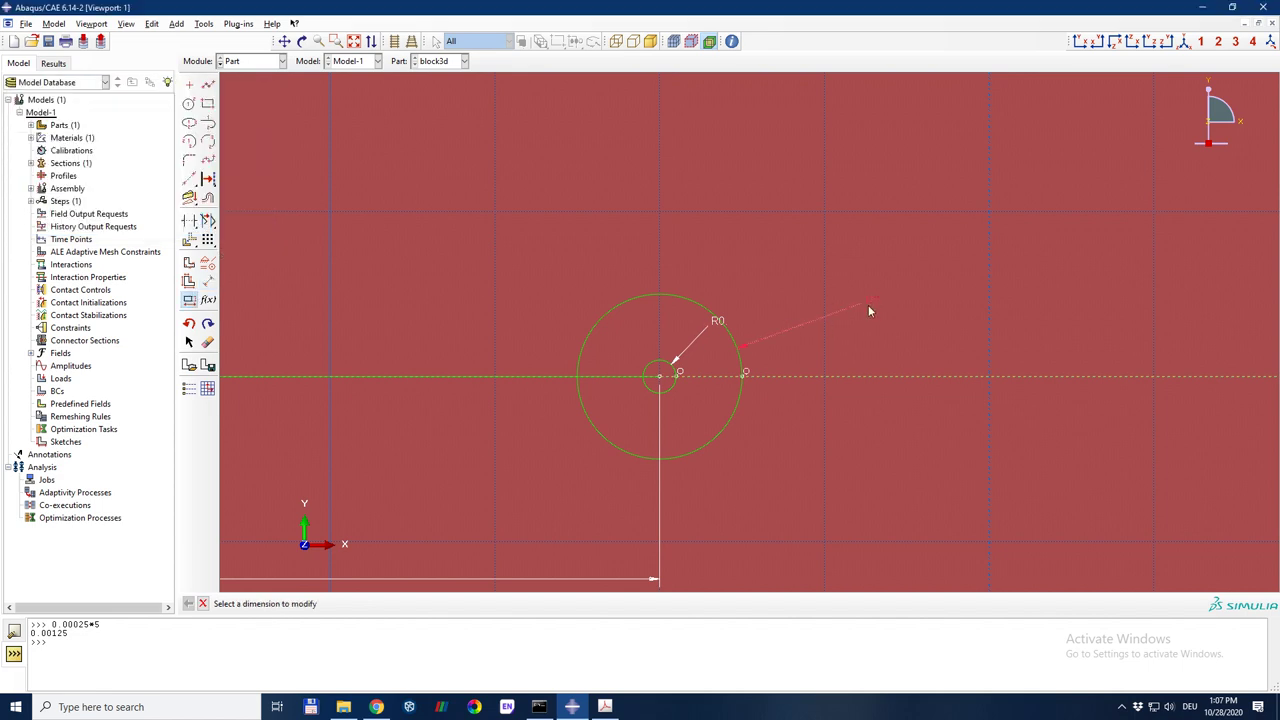
click(868, 307)
click(78, 312)
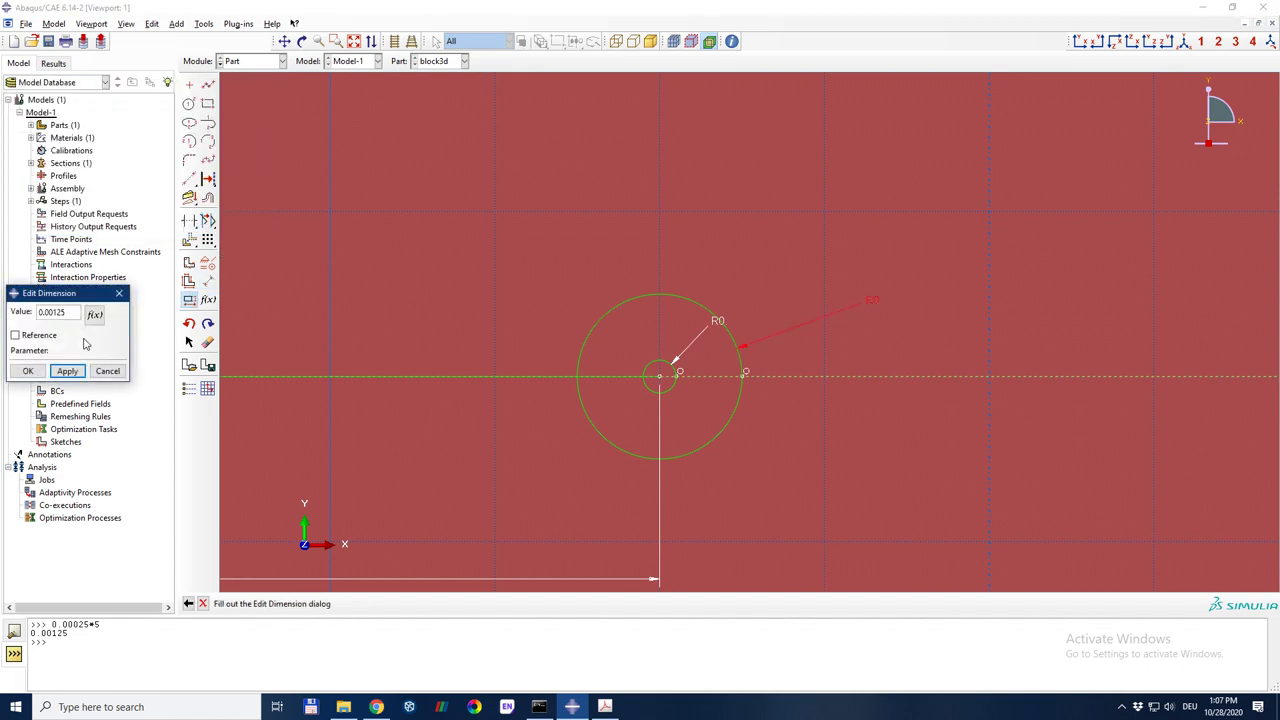
key(BackSpace)
key(BackSpace)
key(BackSpace)
text(2)
click(67, 371)
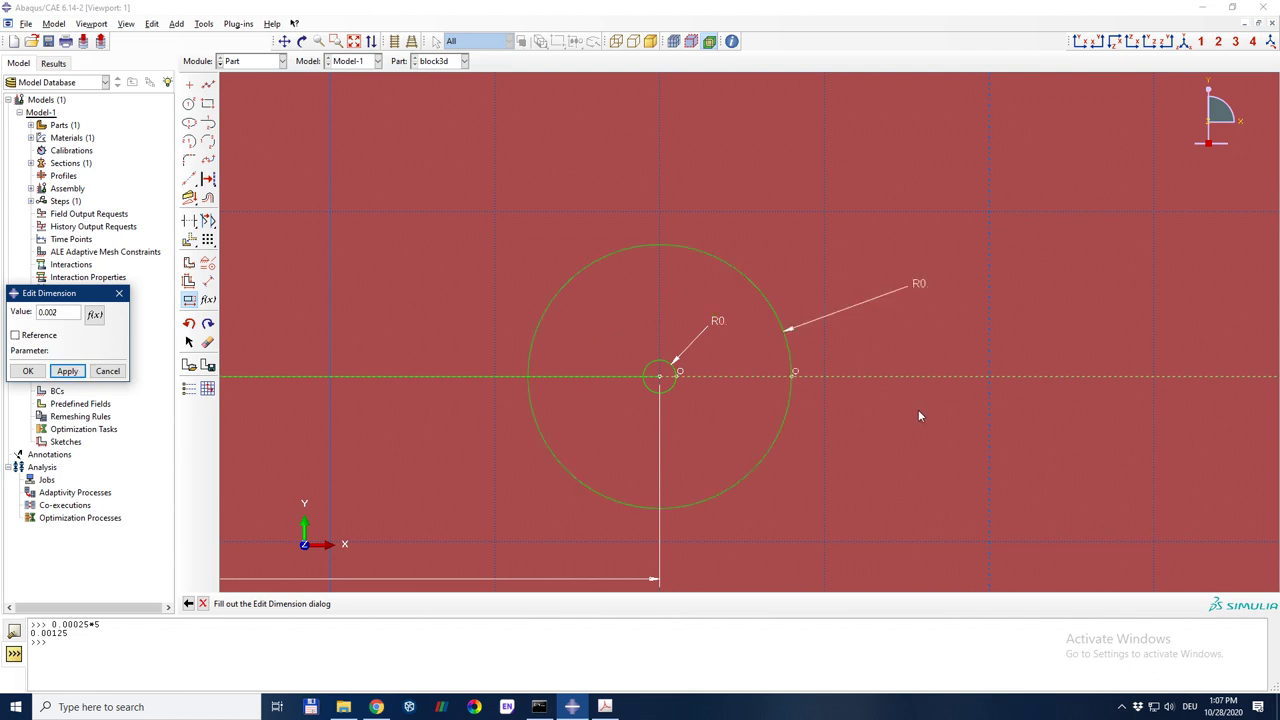
scroll(924, 409, down, 5)
scroll(592, 449, down, 4)
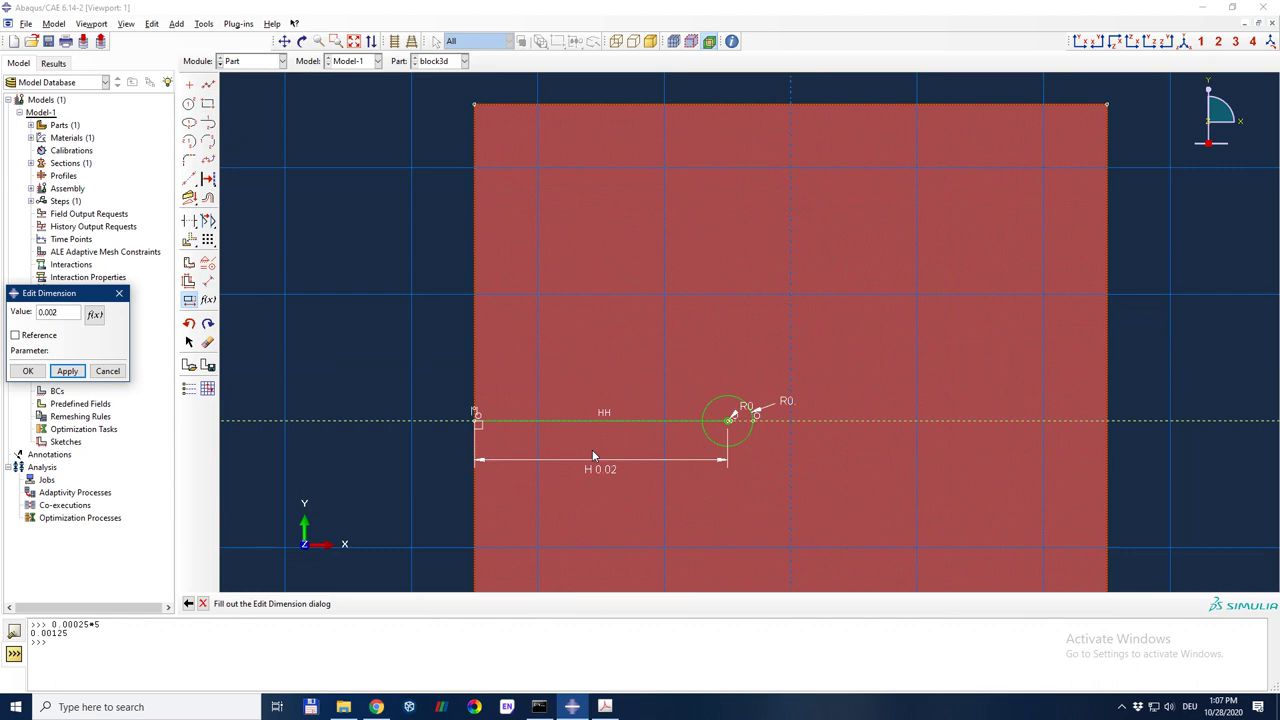
scroll(760, 420, up, 5)
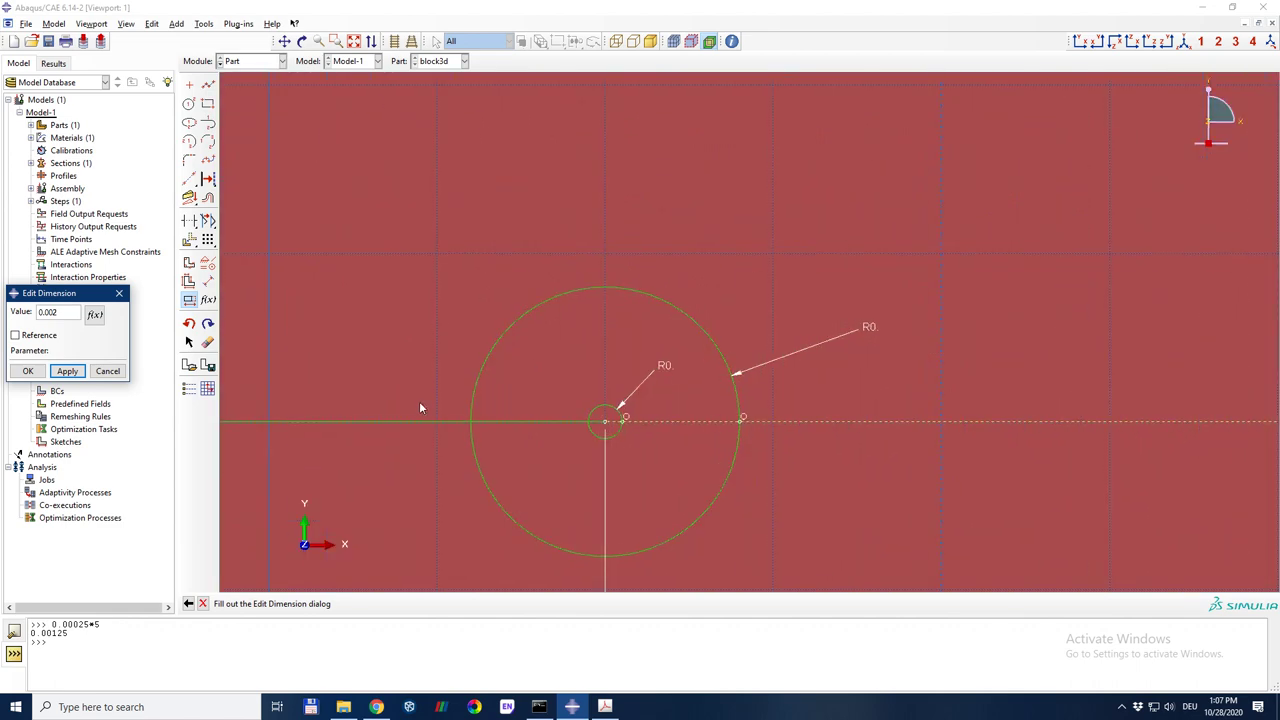
click(78, 311)
text(5)
click(67, 371)
scroll(654, 332, down, 3)
scroll(614, 455, down, 4)
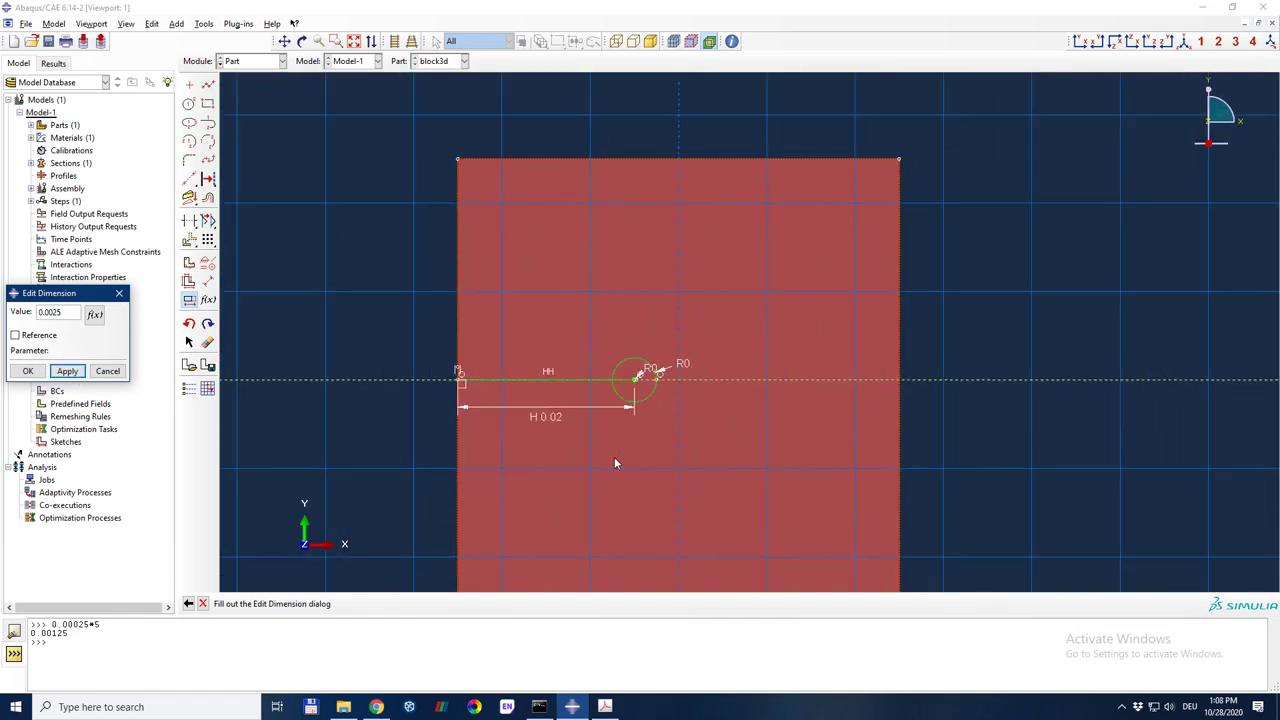
scroll(614, 457, up, 7)
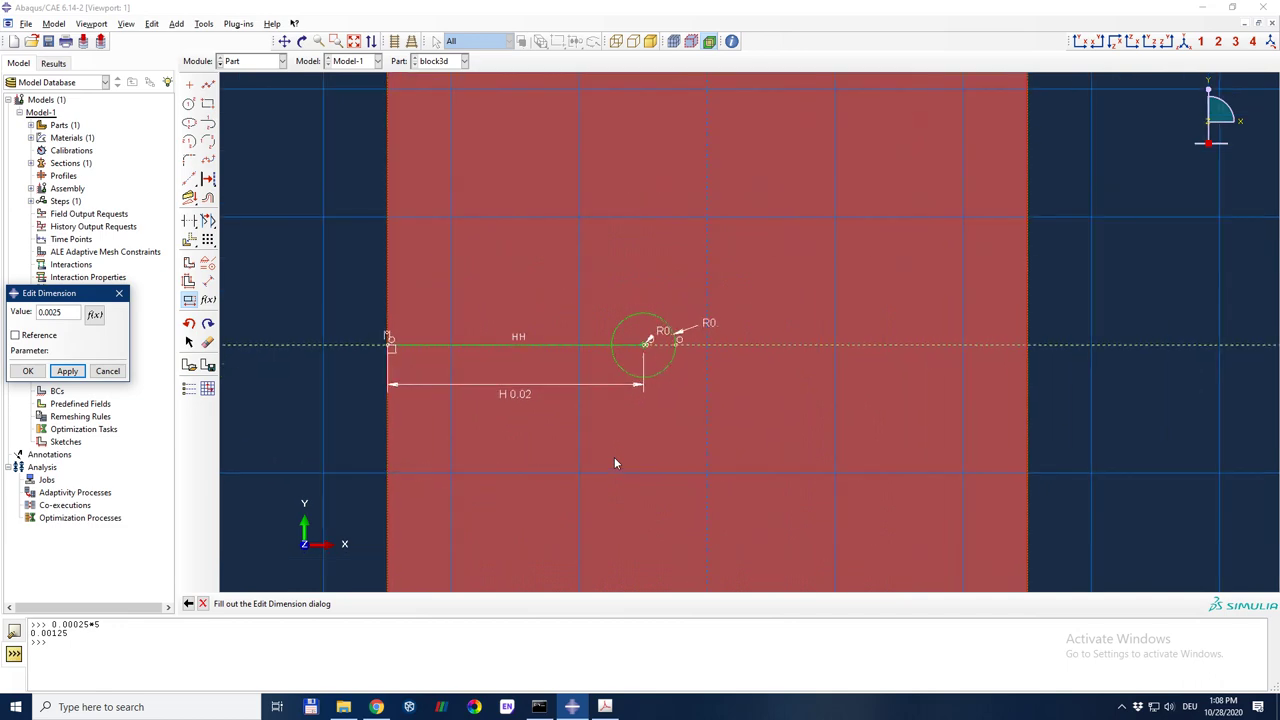
click(28, 371)
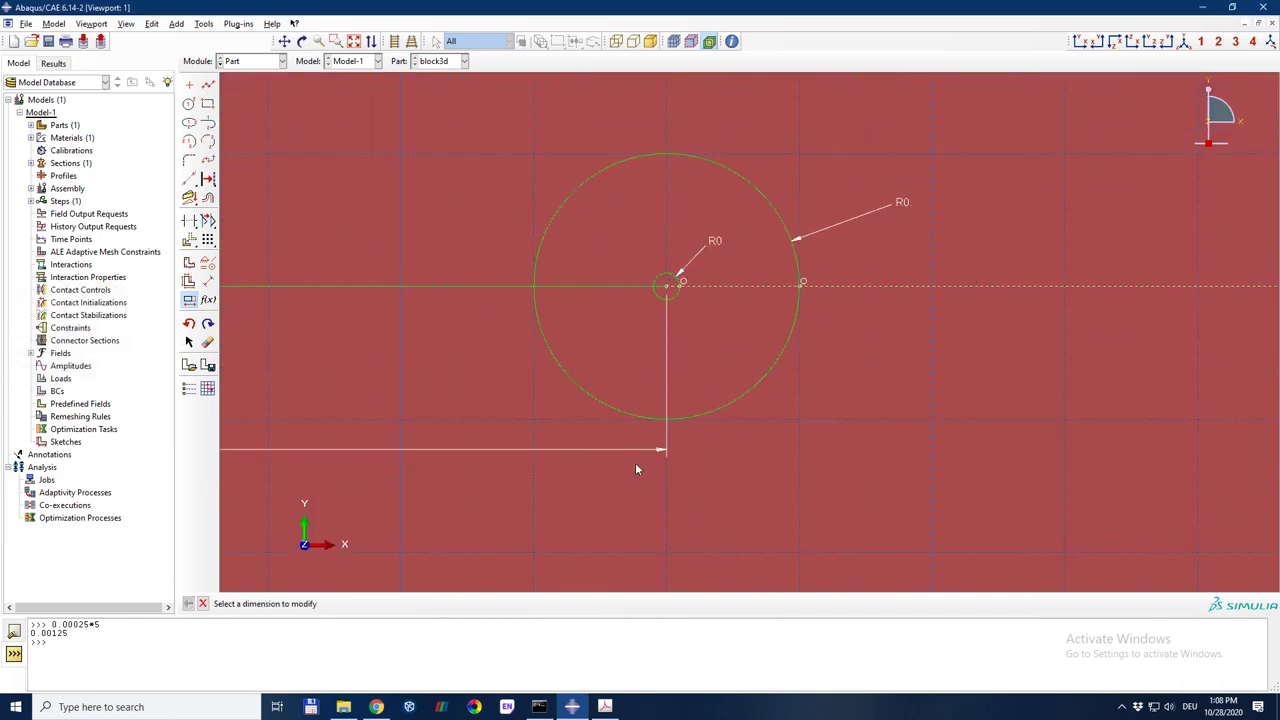
Step: Change the small crack-tip circle's radius to 0.0003
scroll(635, 462, down, 2)
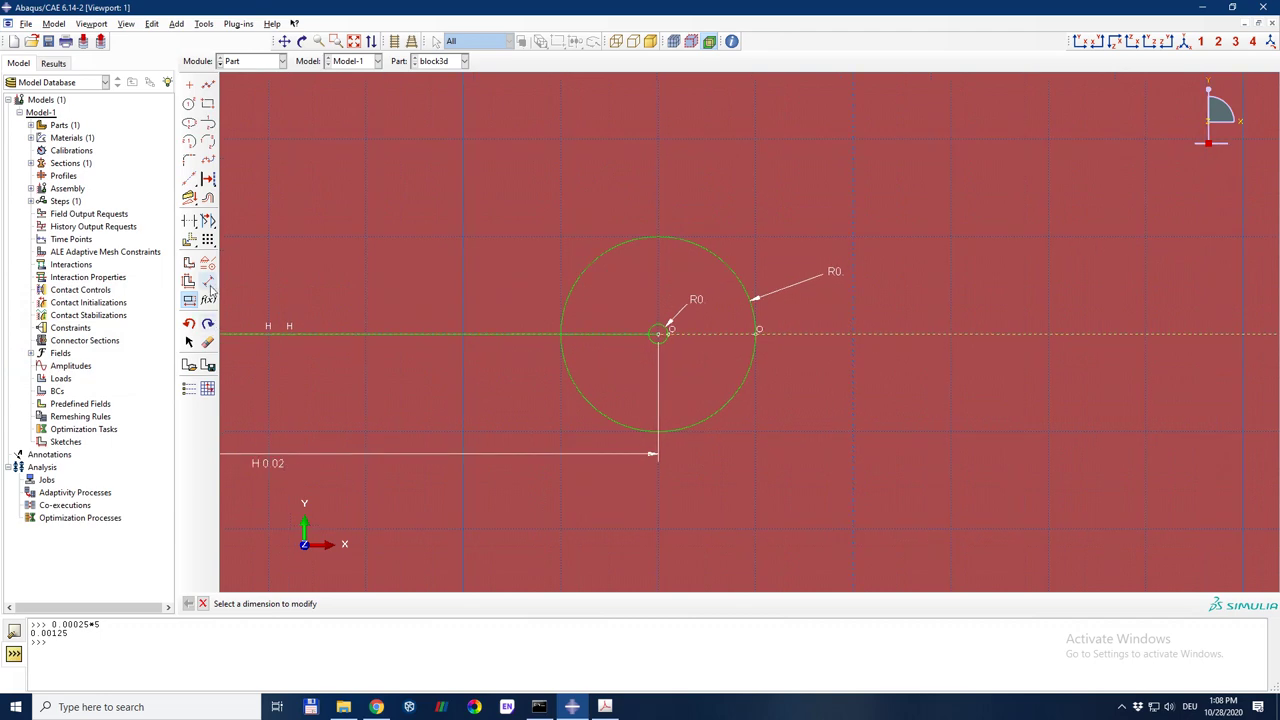
click(698, 300)
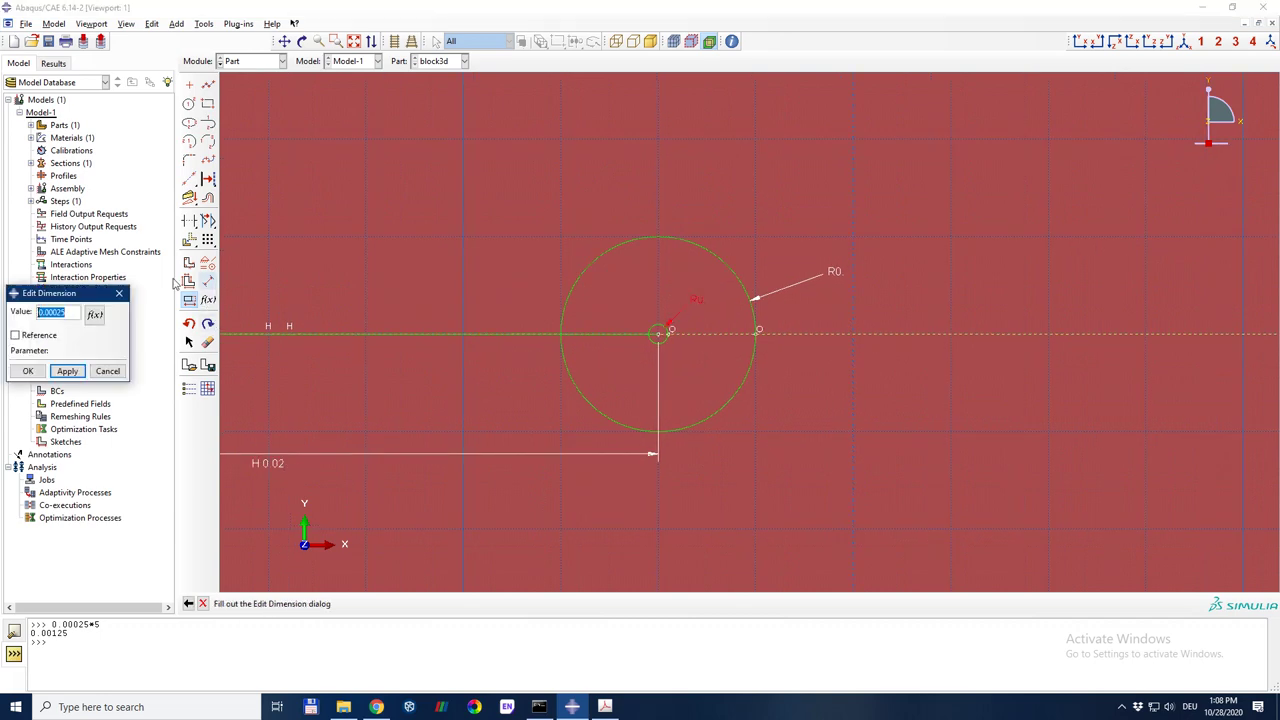
click(69, 313)
key(BackSpace)
text(3)
click(67, 371)
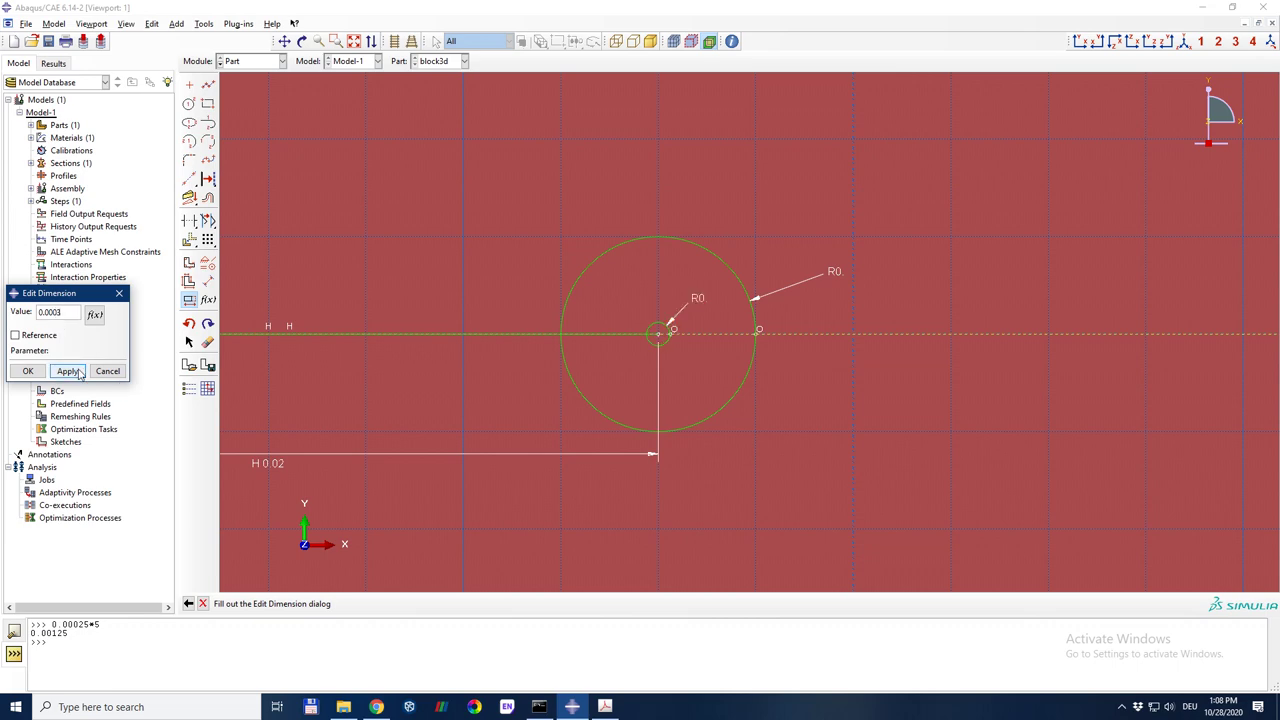
click(38, 376)
scroll(495, 475, down, 6)
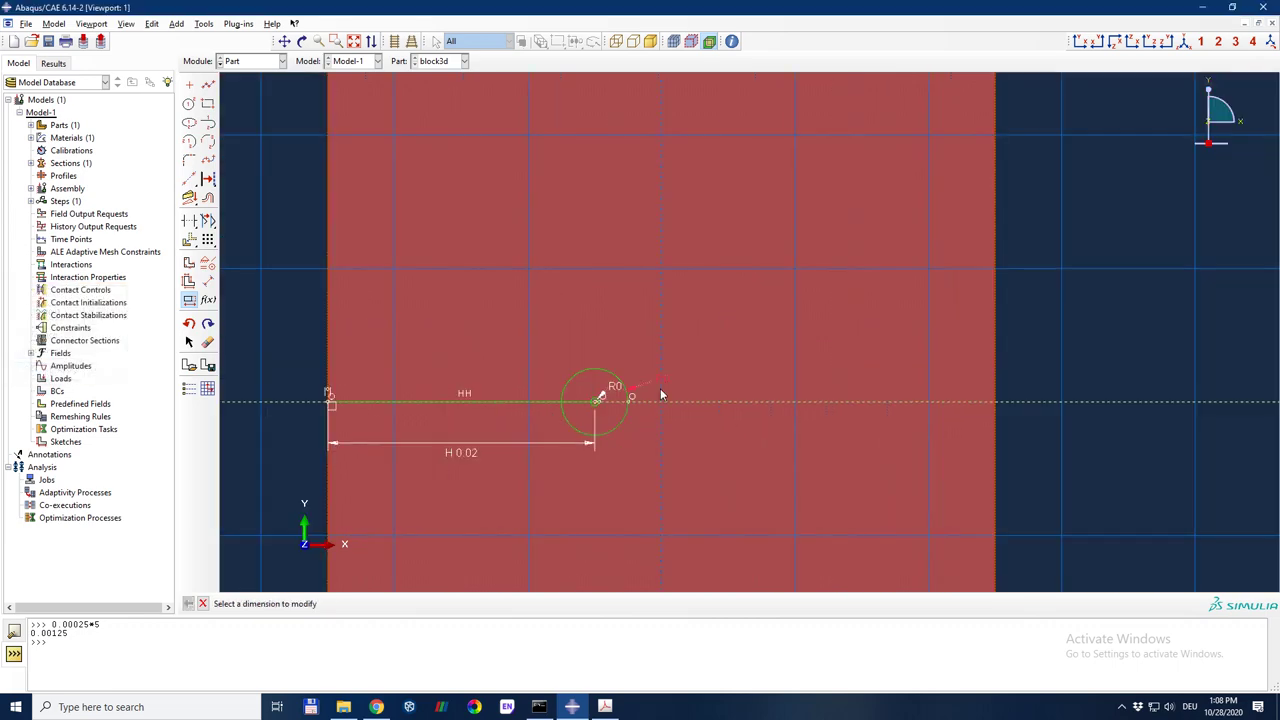
scroll(417, 303, down, 1)
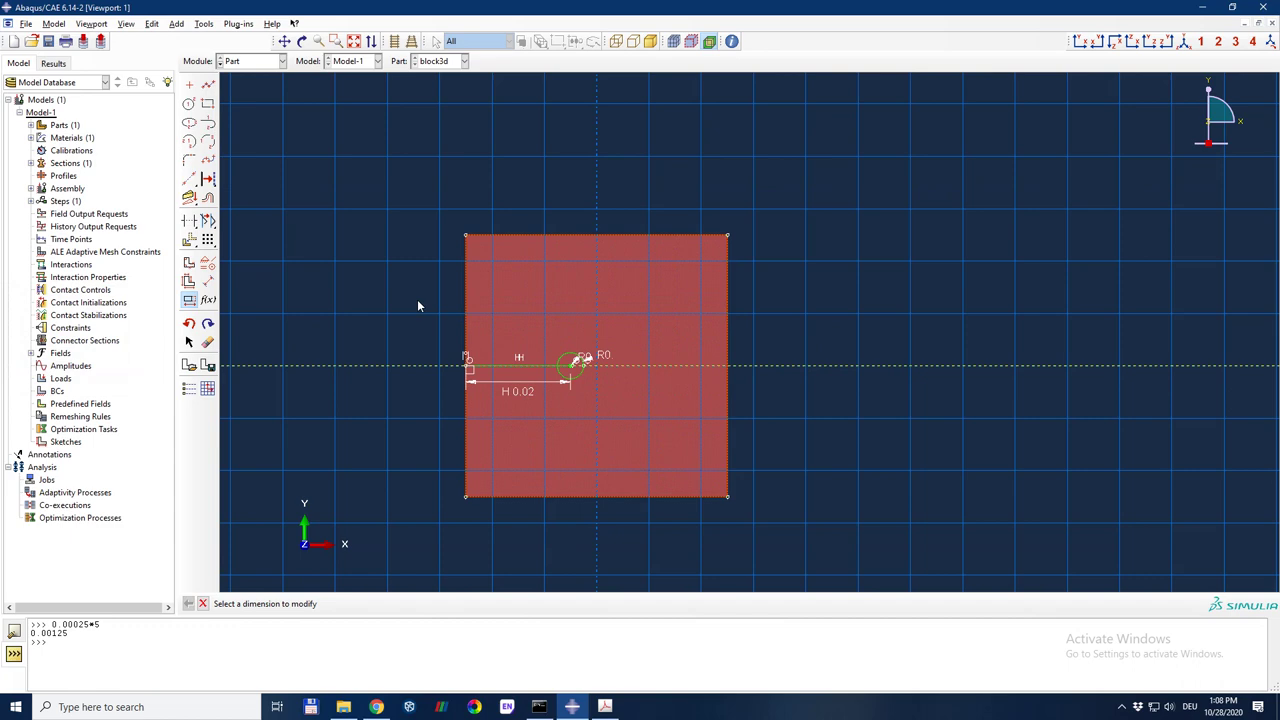
scroll(600, 412, up, 5)
scroll(570, 398, up, 4)
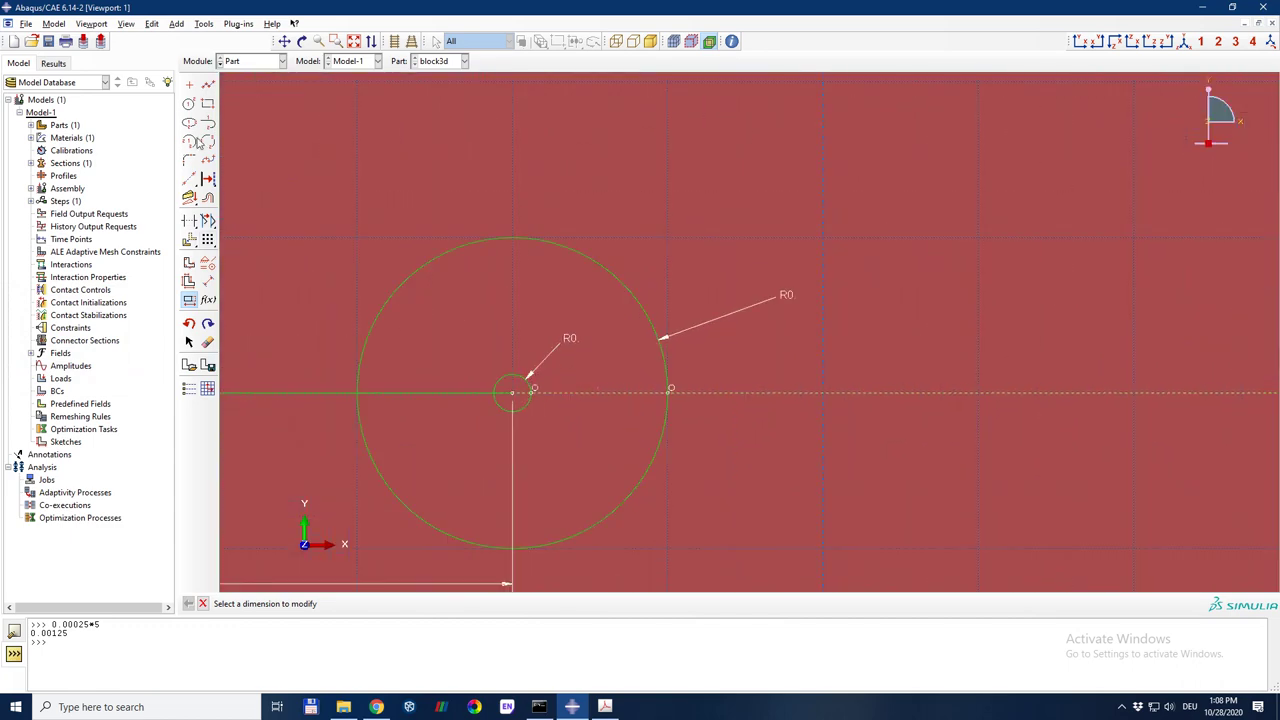
click(207, 84)
Step: Draw a horizontal line from the small circle's edge to the outer circle's right point, then exit the sketcher
click(542, 395)
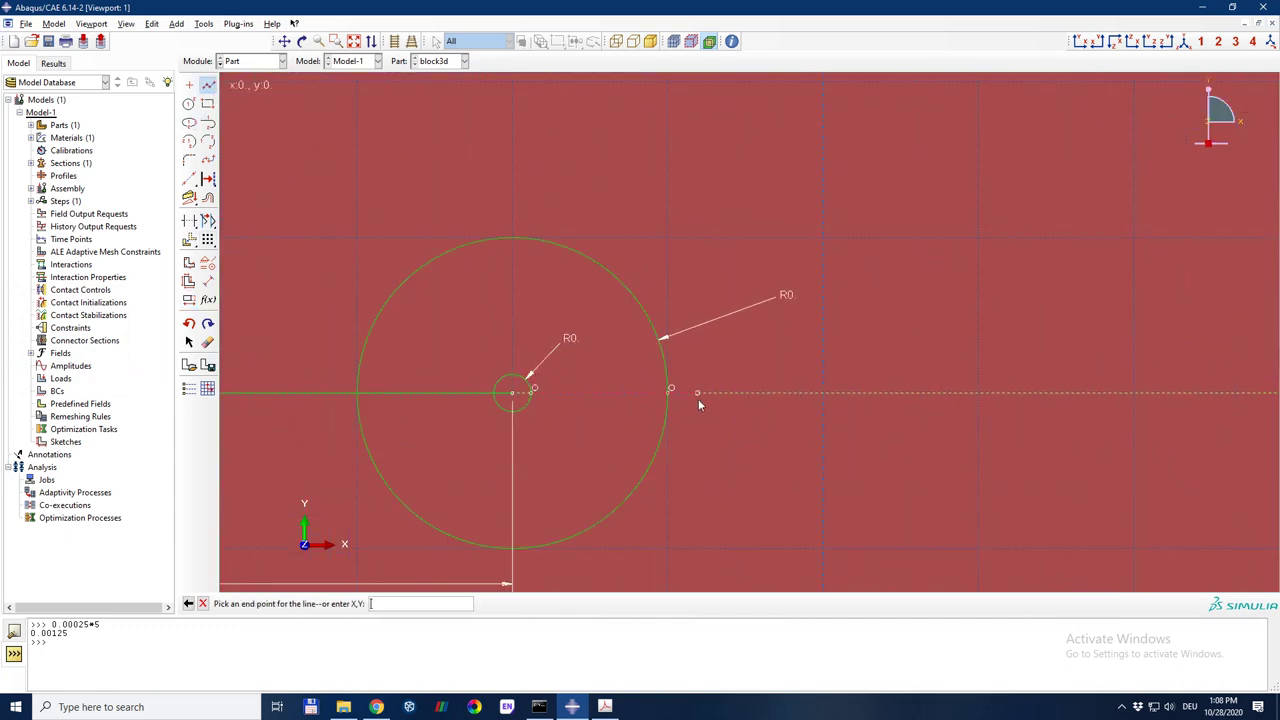
click(670, 391)
middle_click(687, 417)
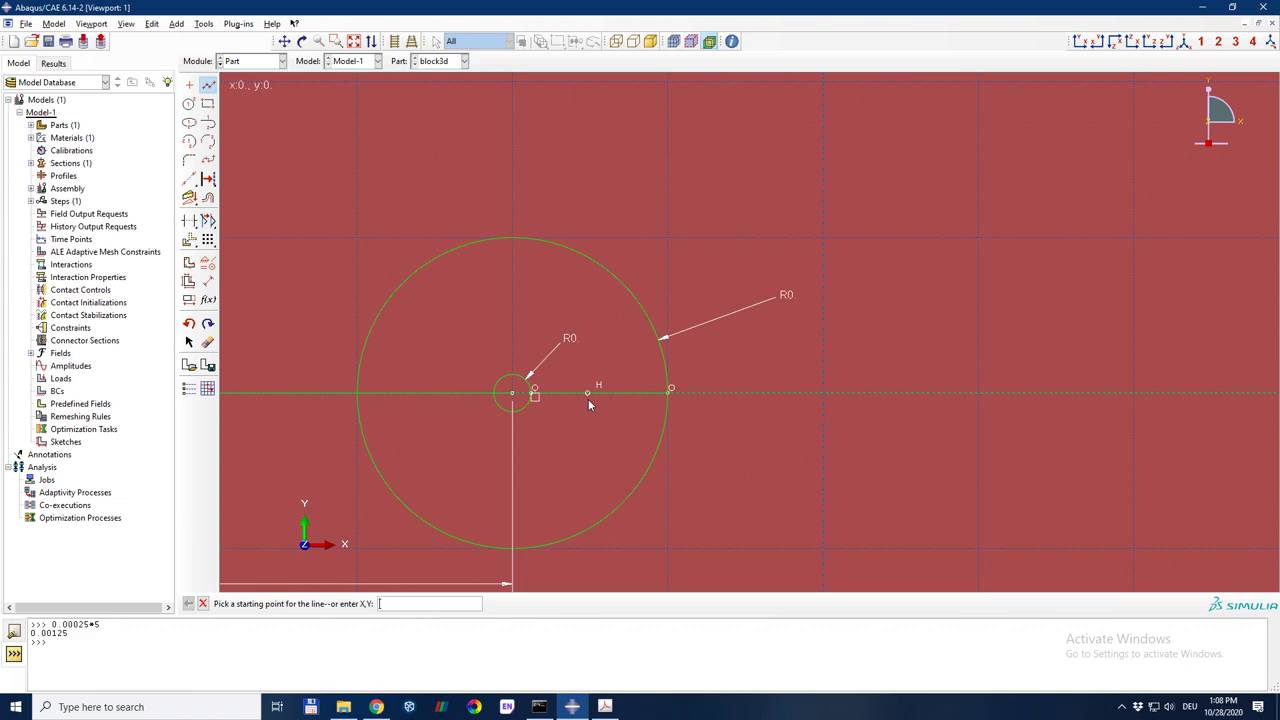
scroll(781, 377, down, 5)
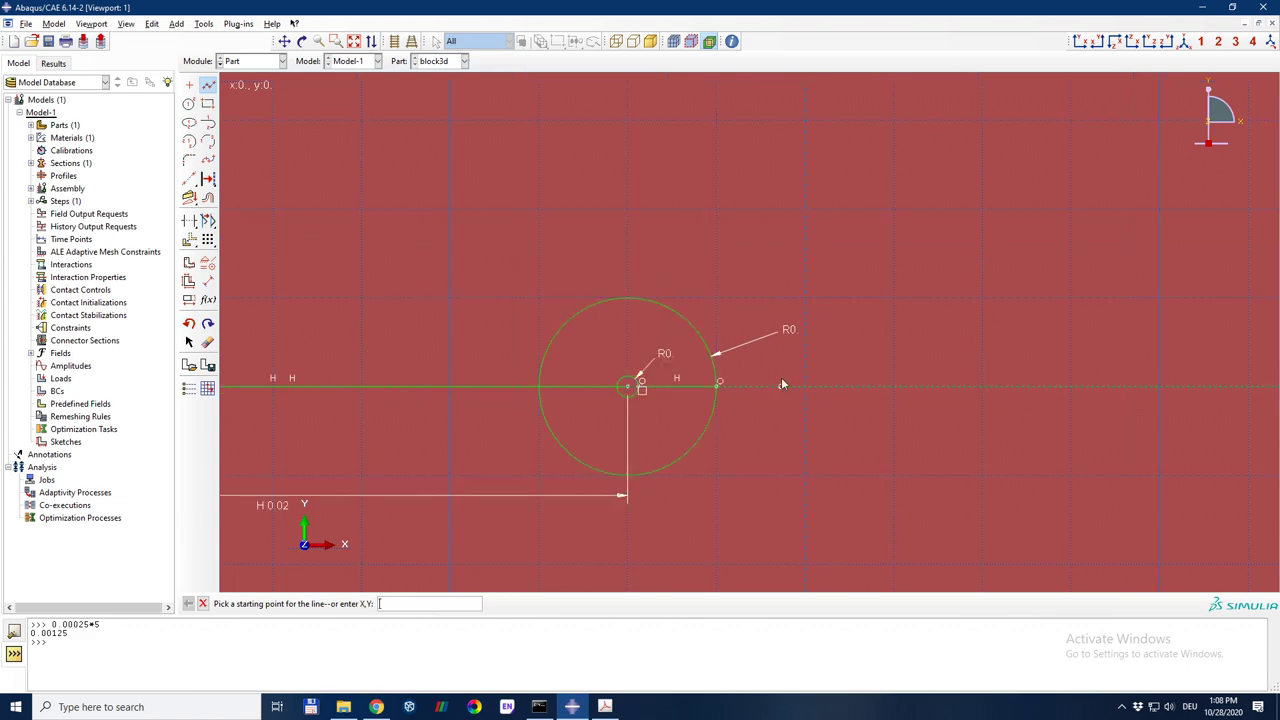
scroll(782, 382, down, 3)
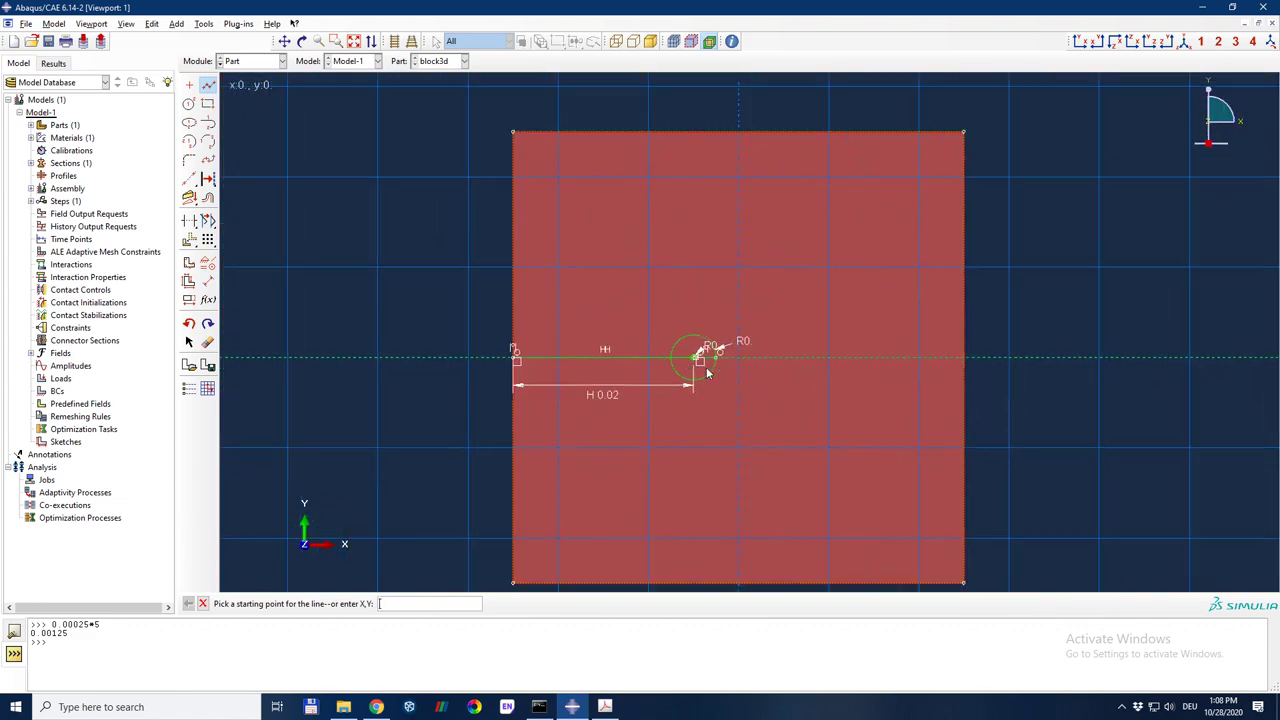
key(Escape)
middle_click(379, 396)
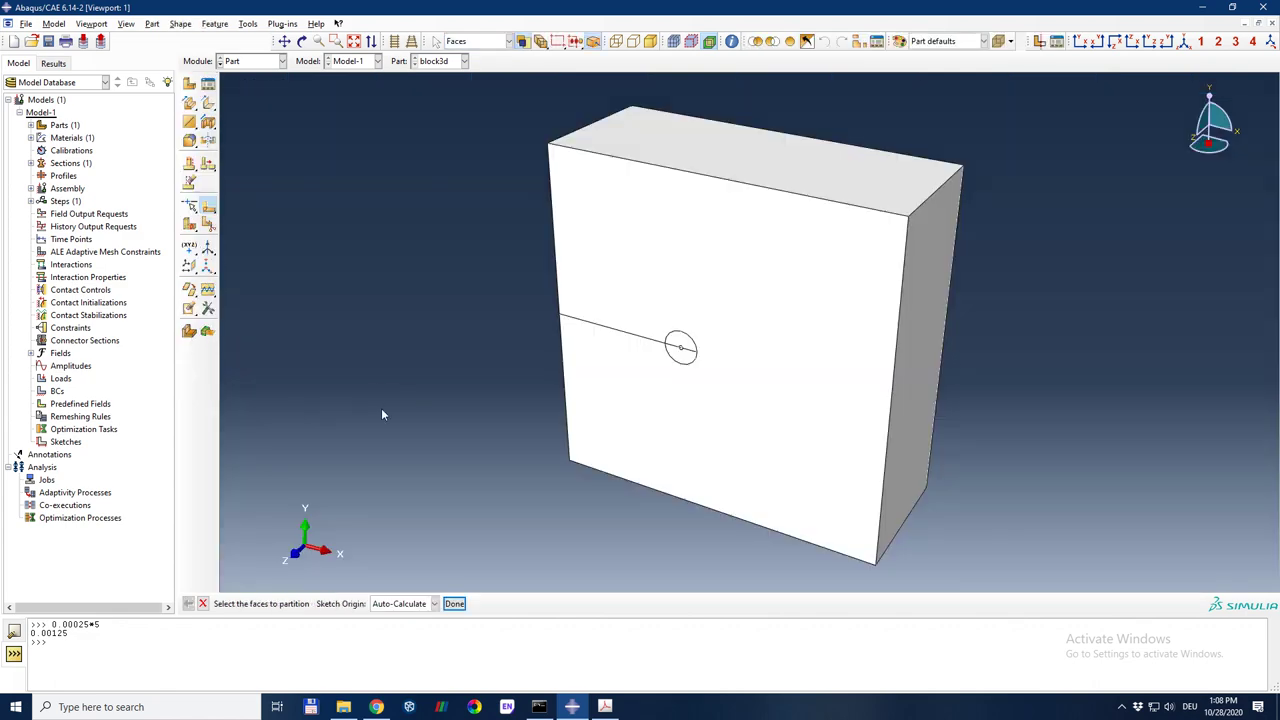
click(454, 603)
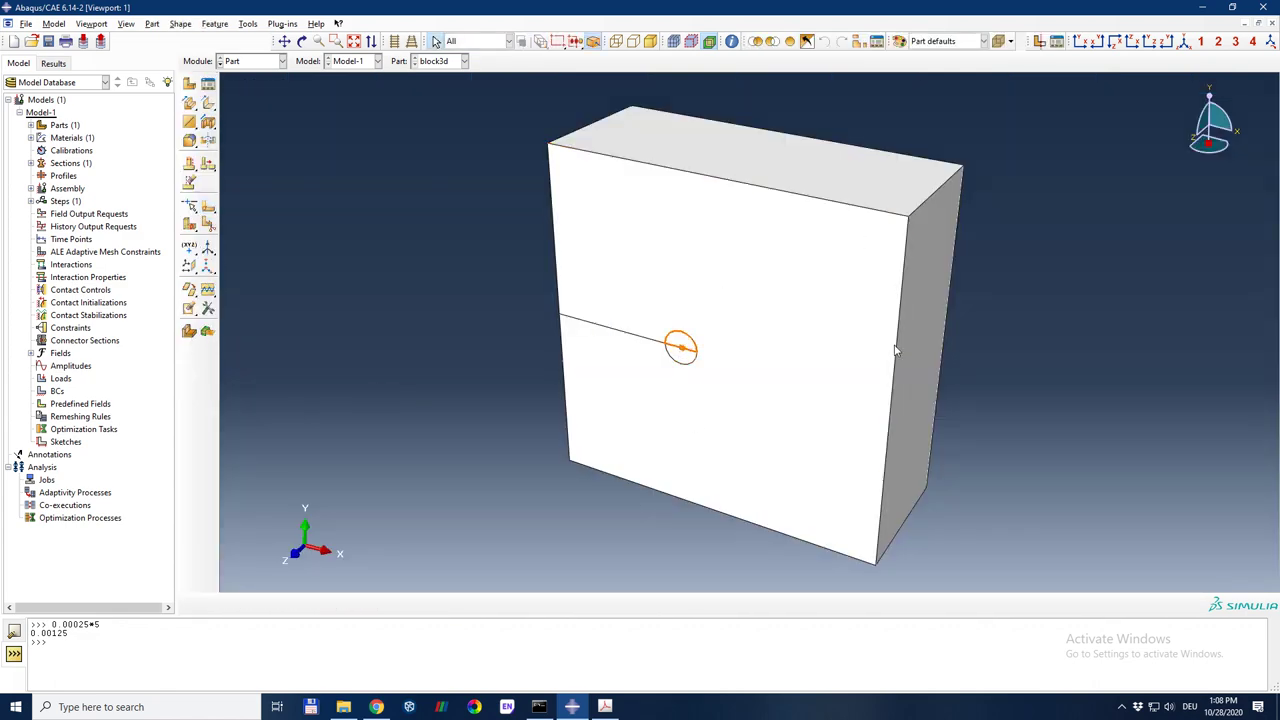
ctrl+alt+drag(811, 357, 846, 430)
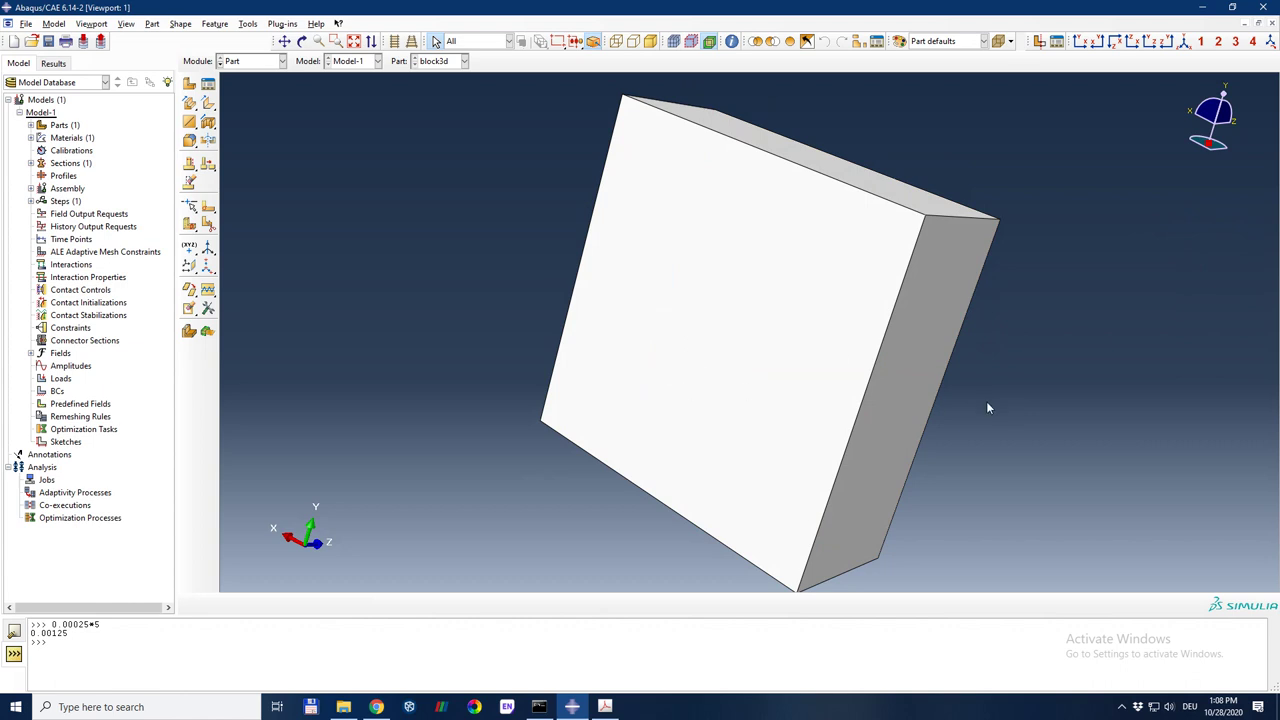
key(F3)
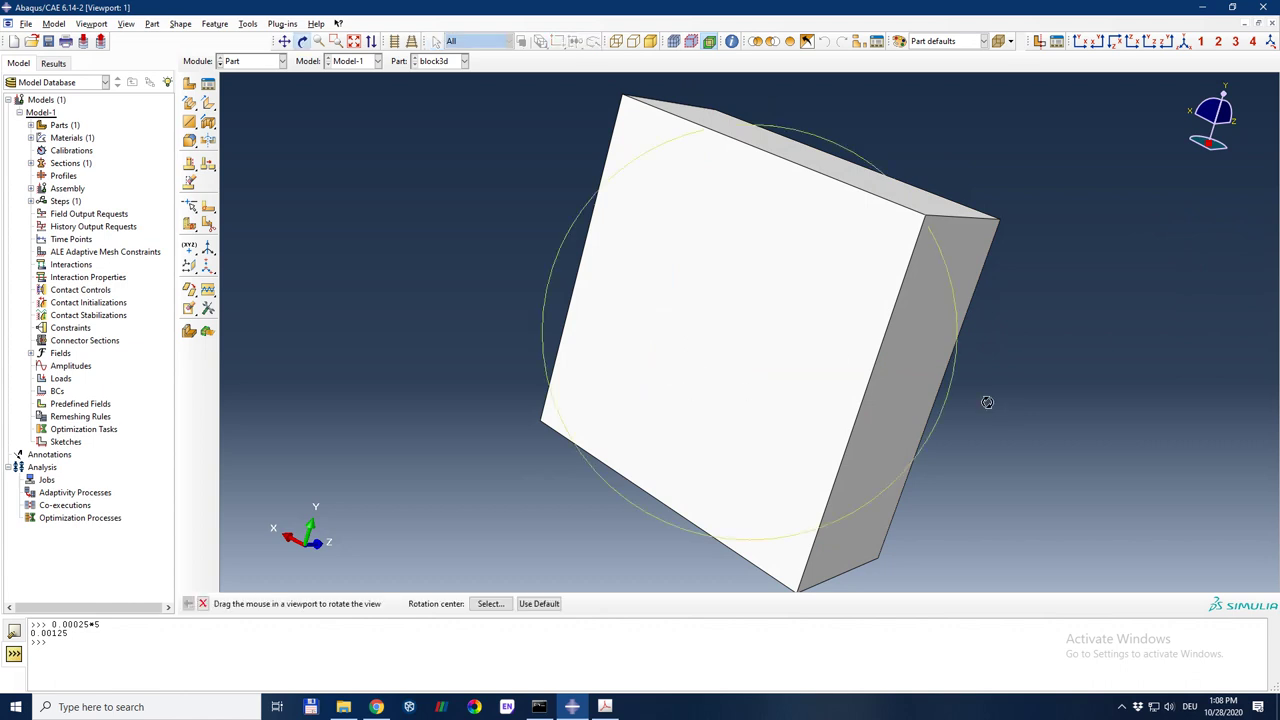
drag(986, 400, 562, 320)
key(Escape)
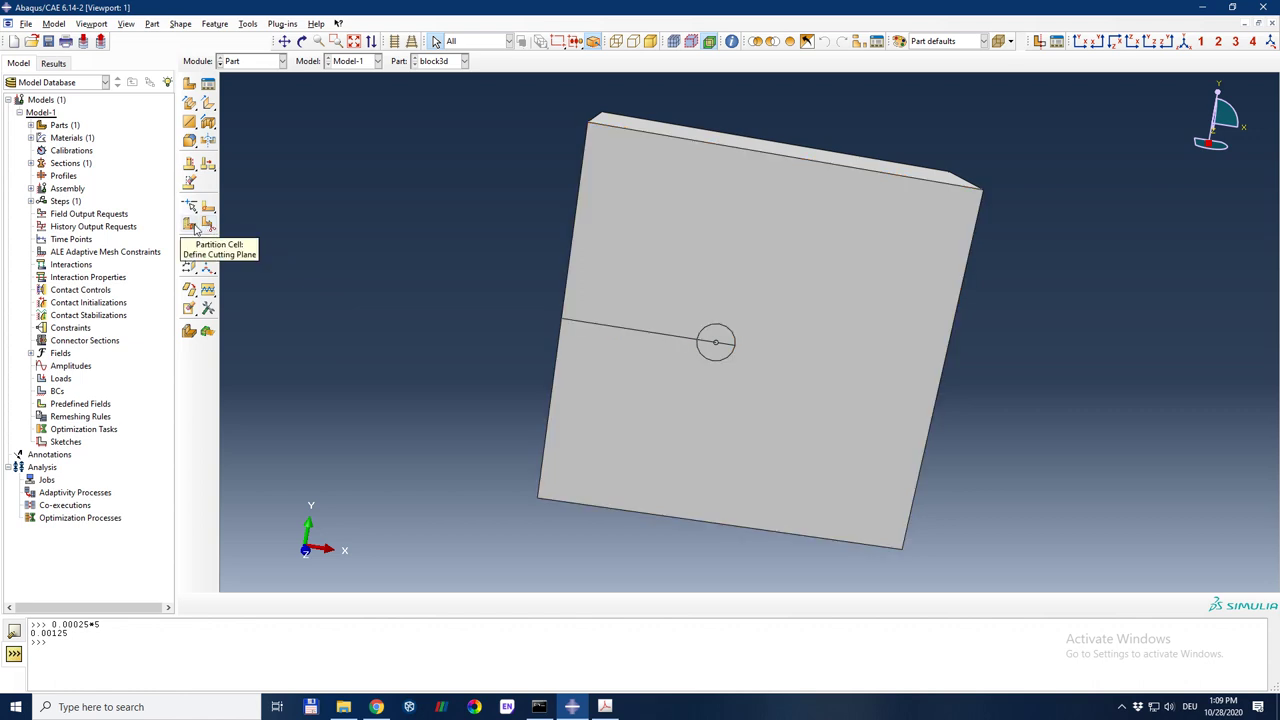
Step: Abandon the cutting-plane partition and choose a sweep-edges partition of the solid cell
click(195, 229)
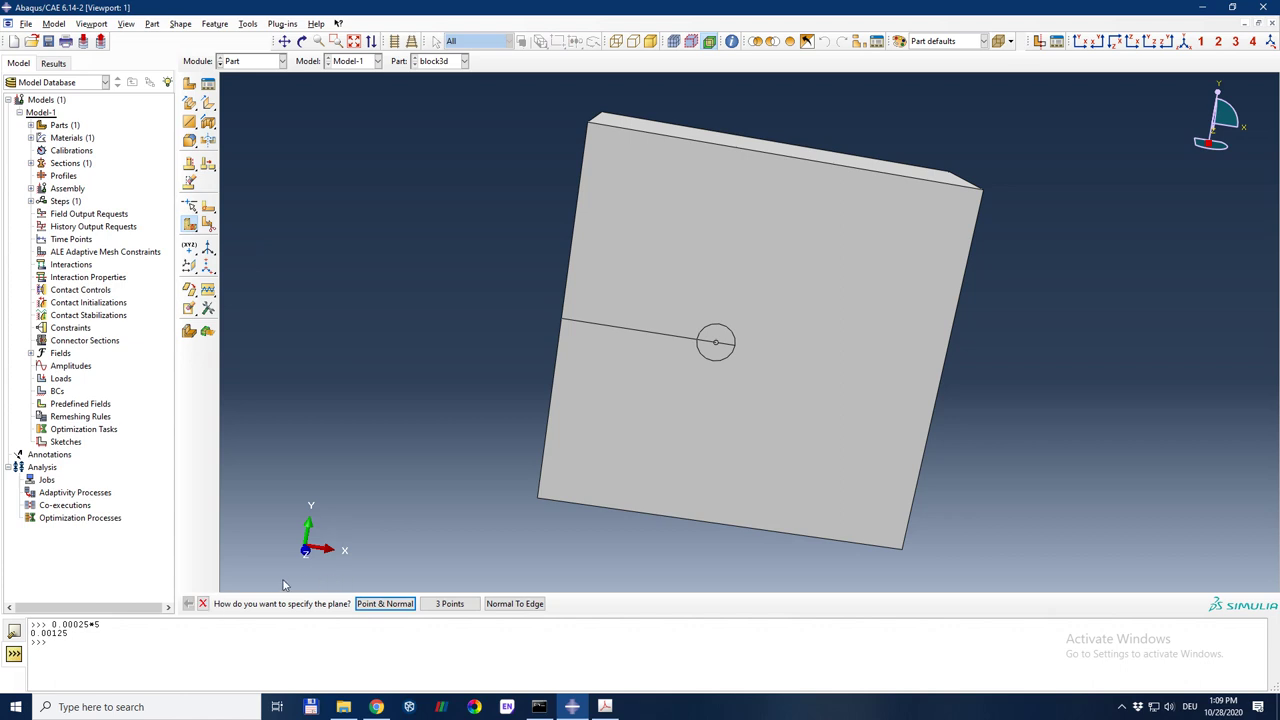
click(202, 603)
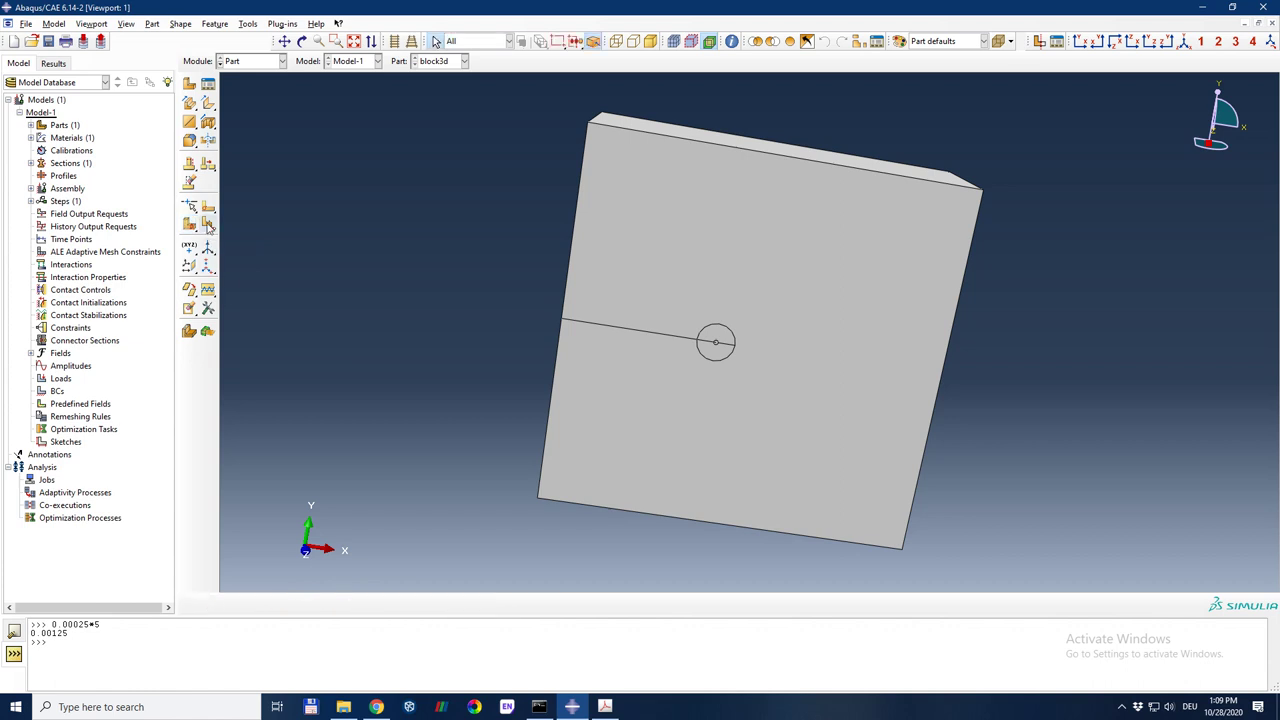
click(207, 226)
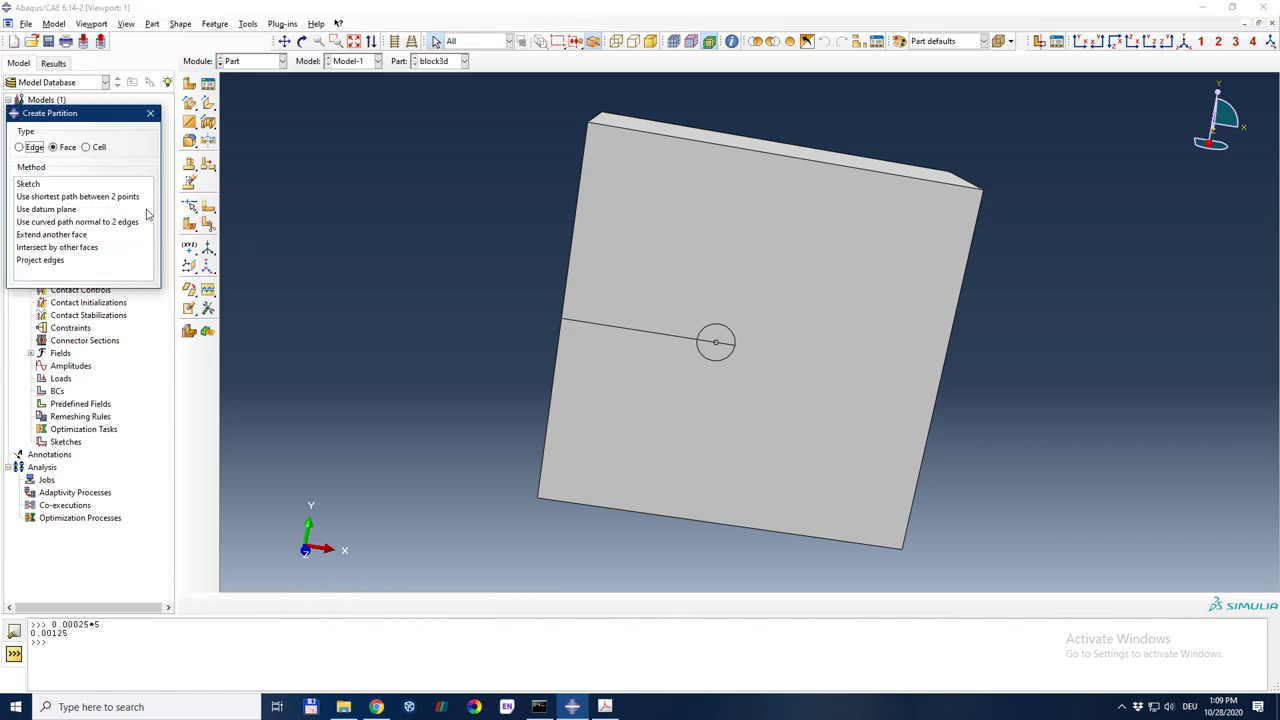
click(88, 148)
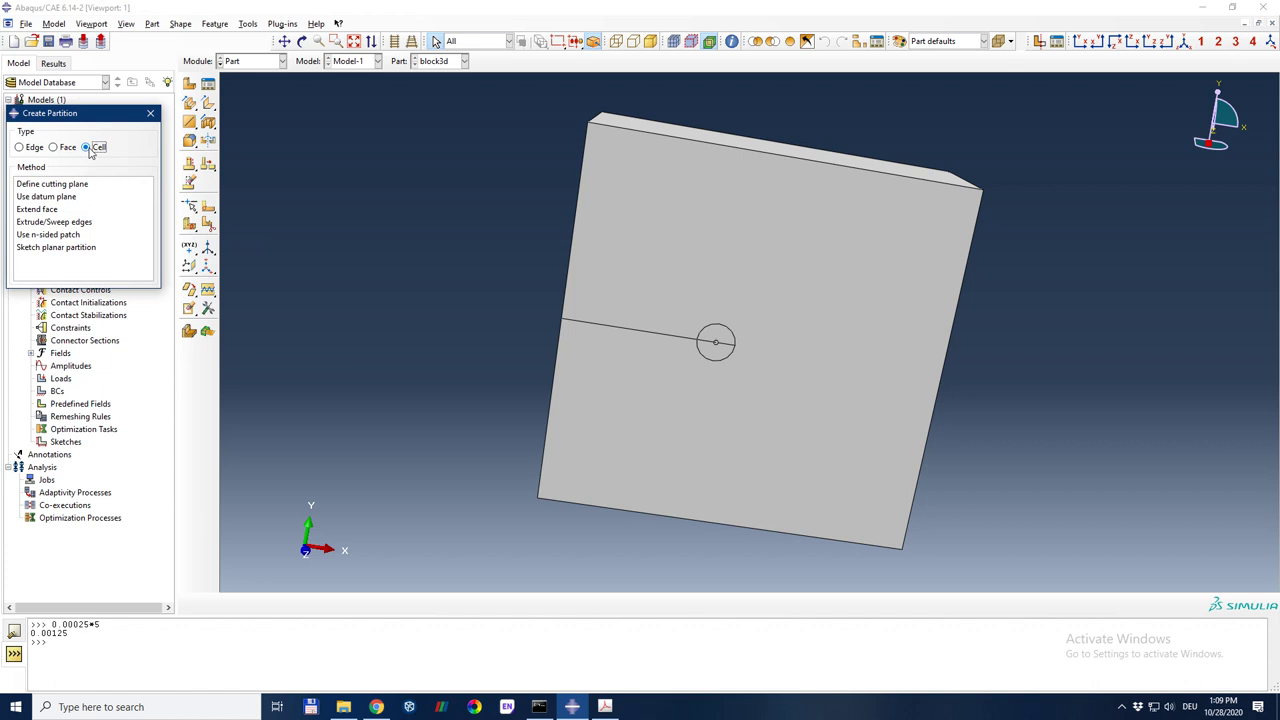
click(76, 224)
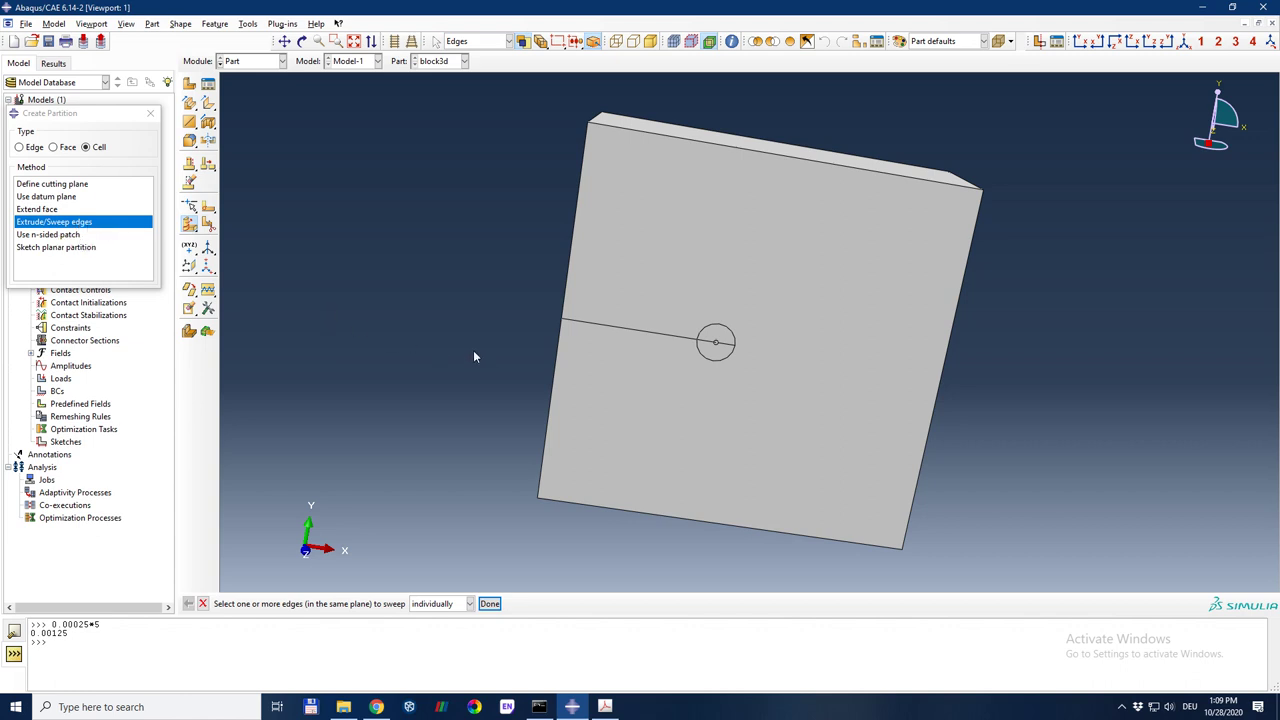
Step: Extrude the crack line along the block's lower edge to split the block at the crack plane
ctrl+alt+drag(494, 358, 714, 364)
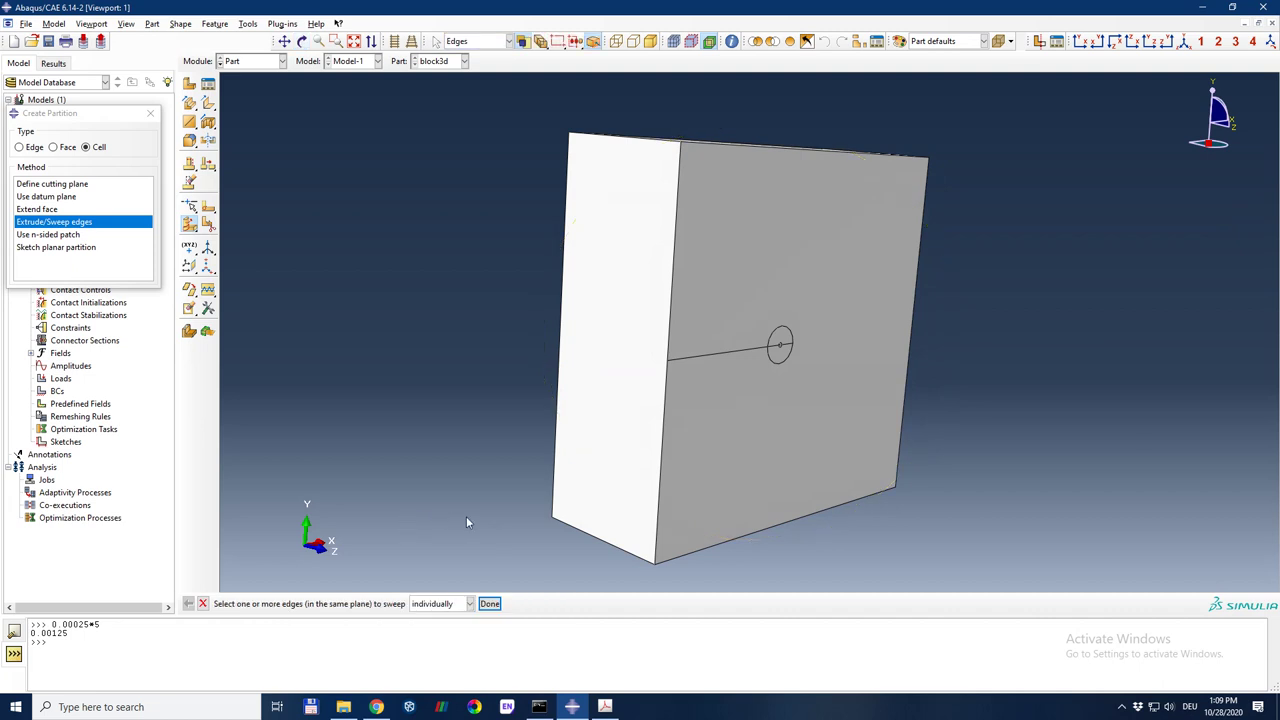
click(722, 351)
click(489, 604)
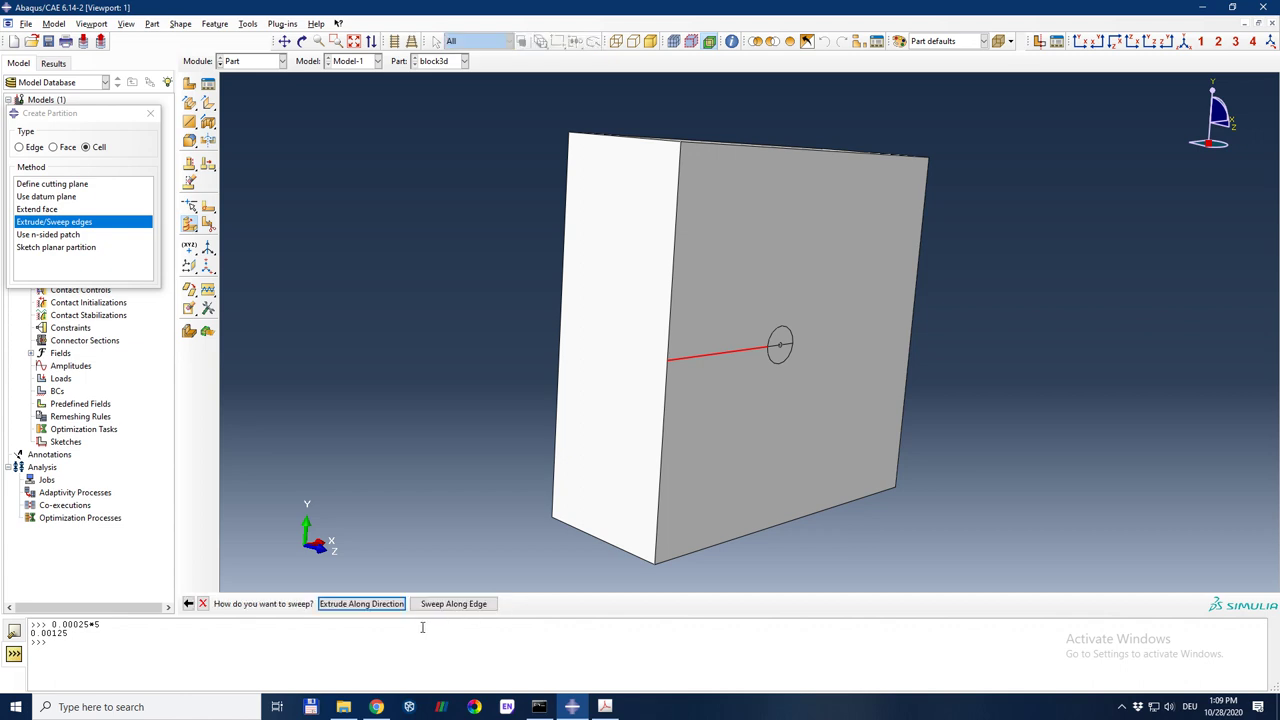
click(362, 604)
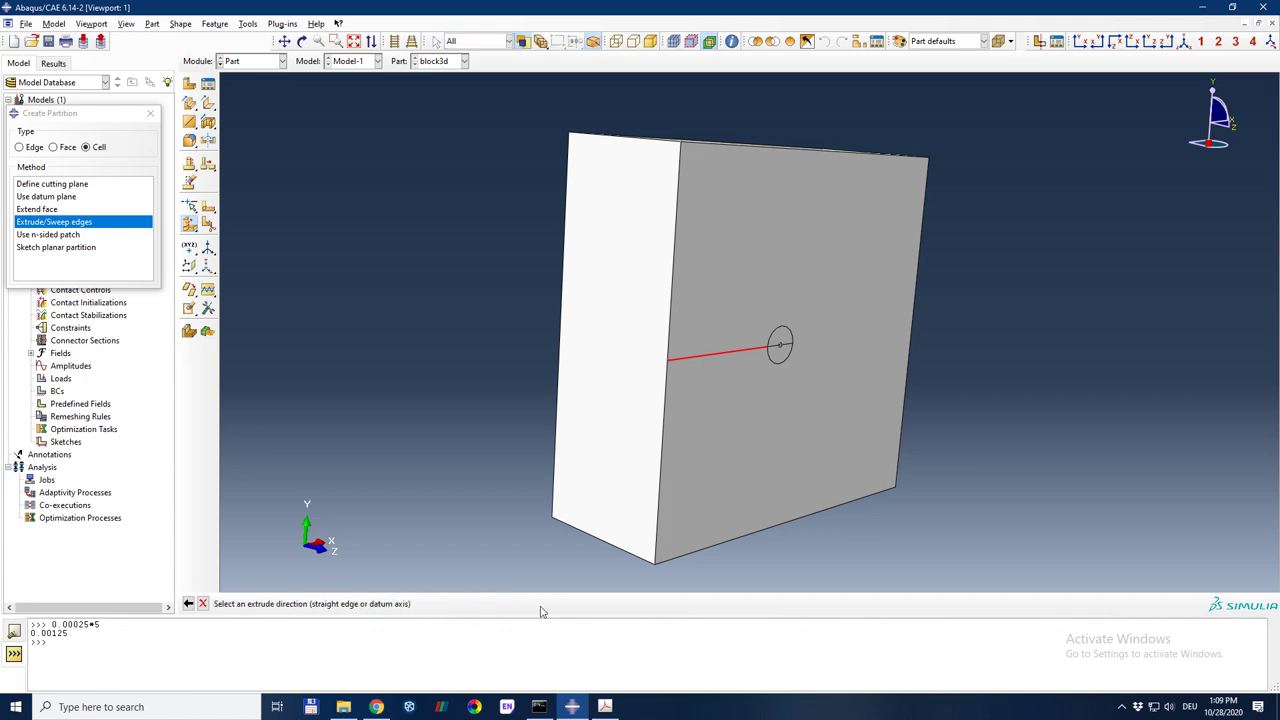
click(612, 556)
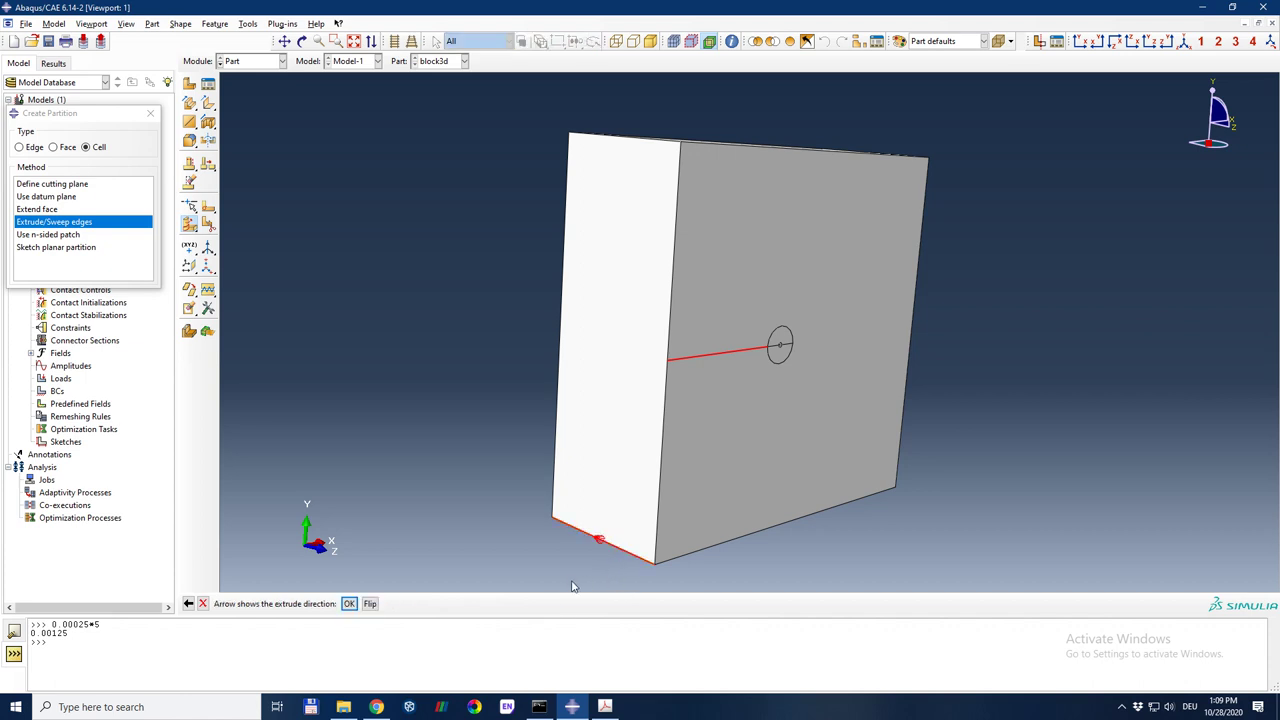
click(348, 605)
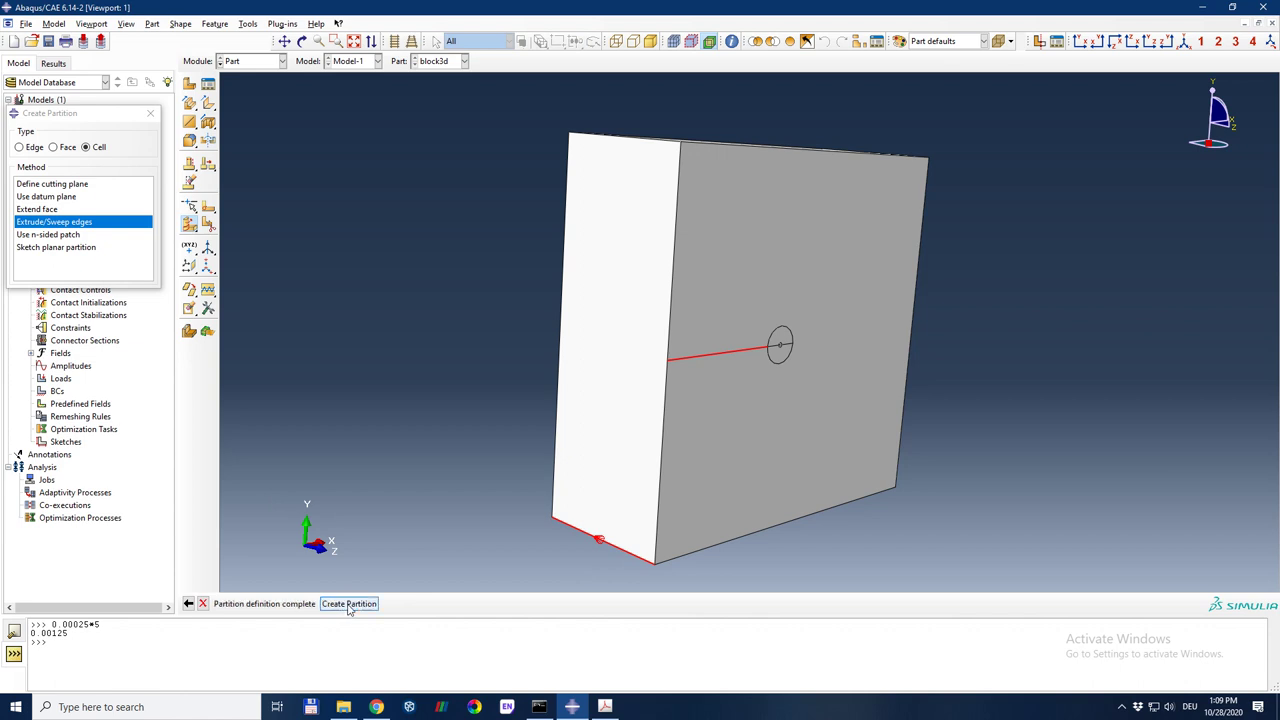
click(348, 605)
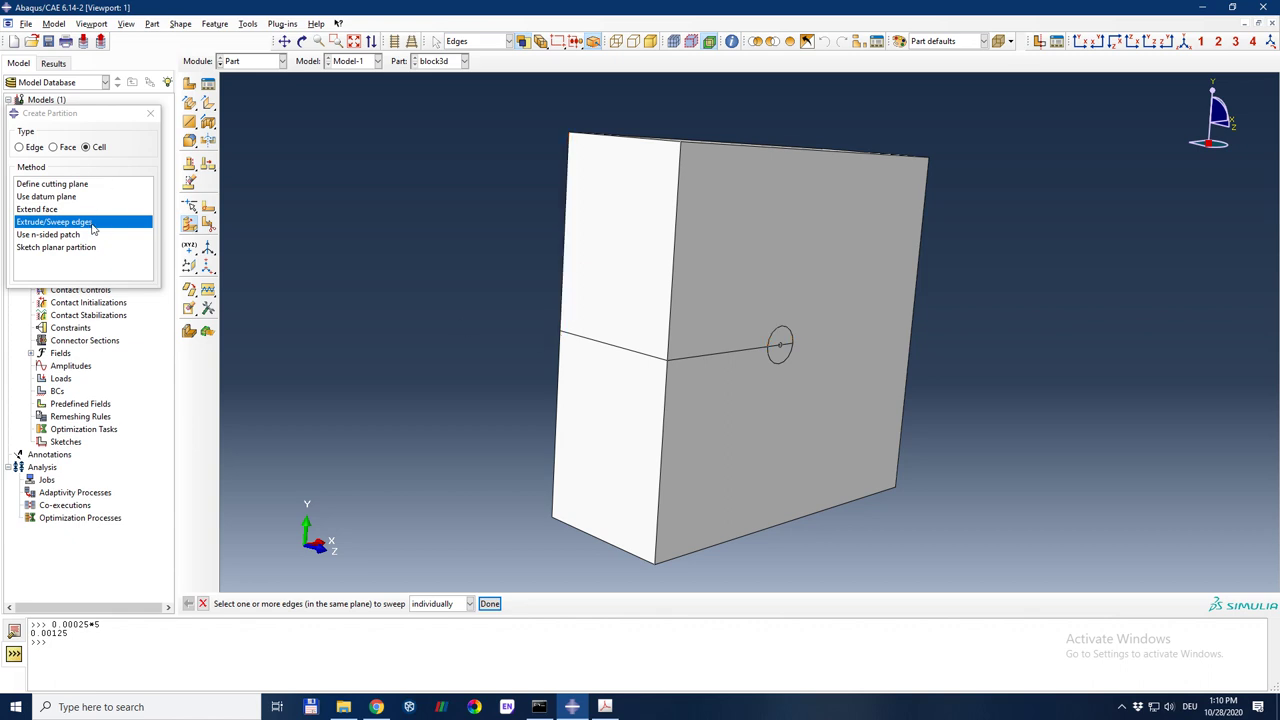
Step: Extrude the crack-tip circle along the block's lower edge, creating a cylindrical cell
click(780, 358)
click(492, 605)
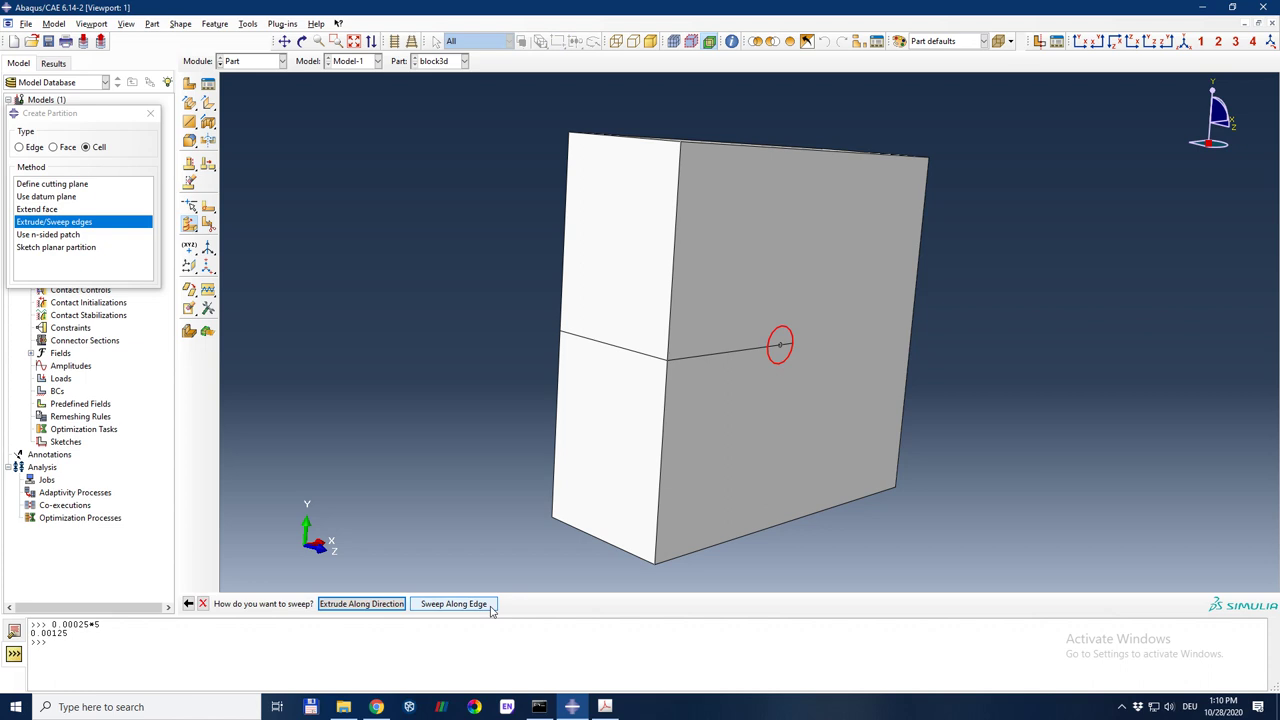
click(387, 606)
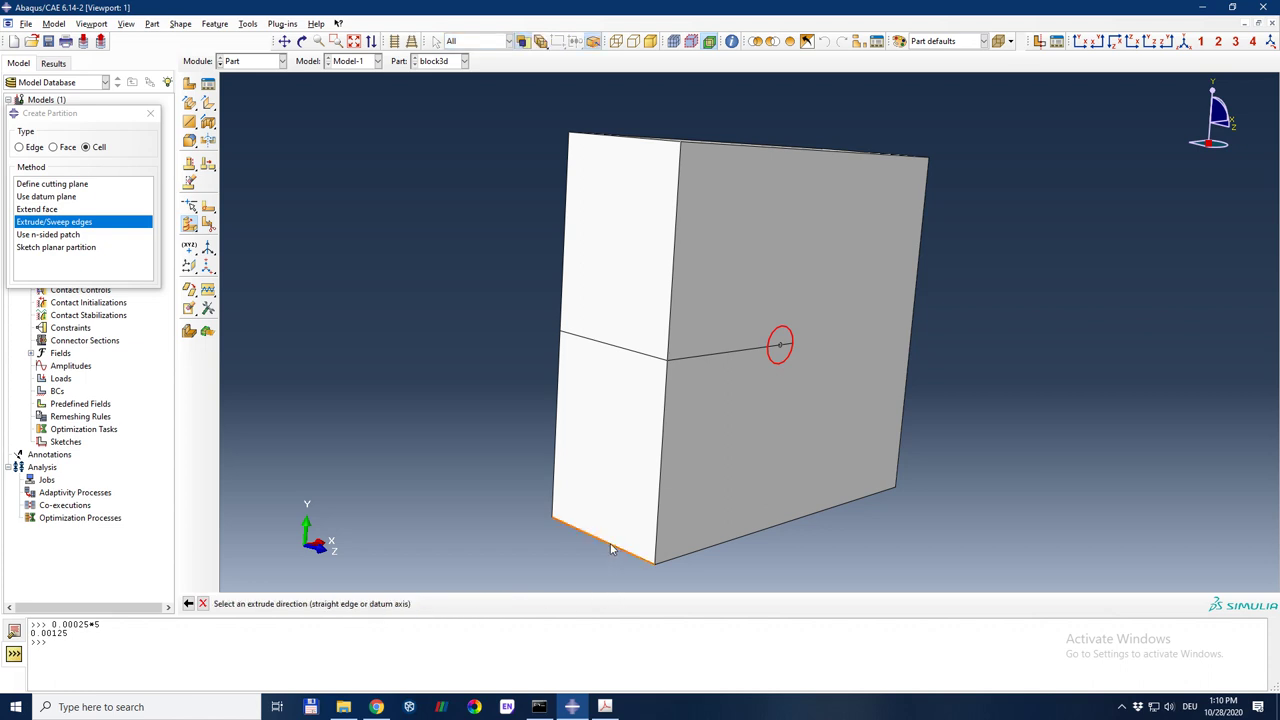
click(610, 545)
click(350, 604)
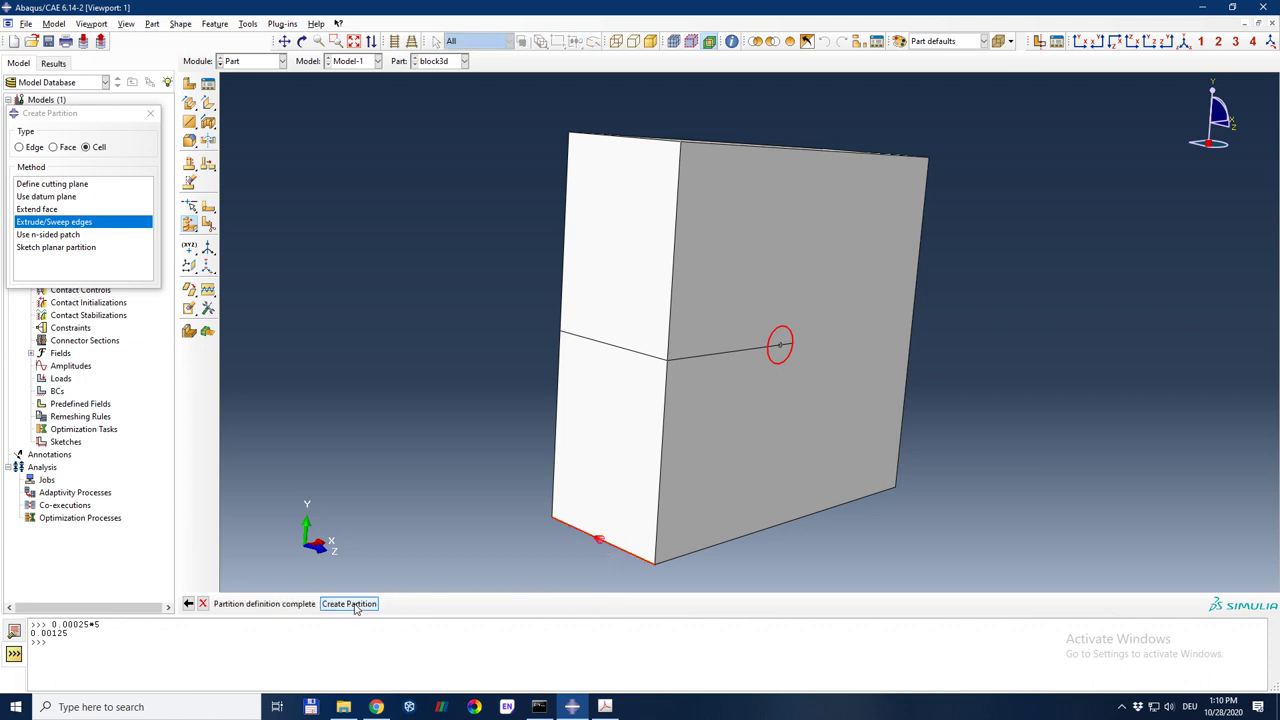
click(350, 604)
scroll(790, 348, up, 3)
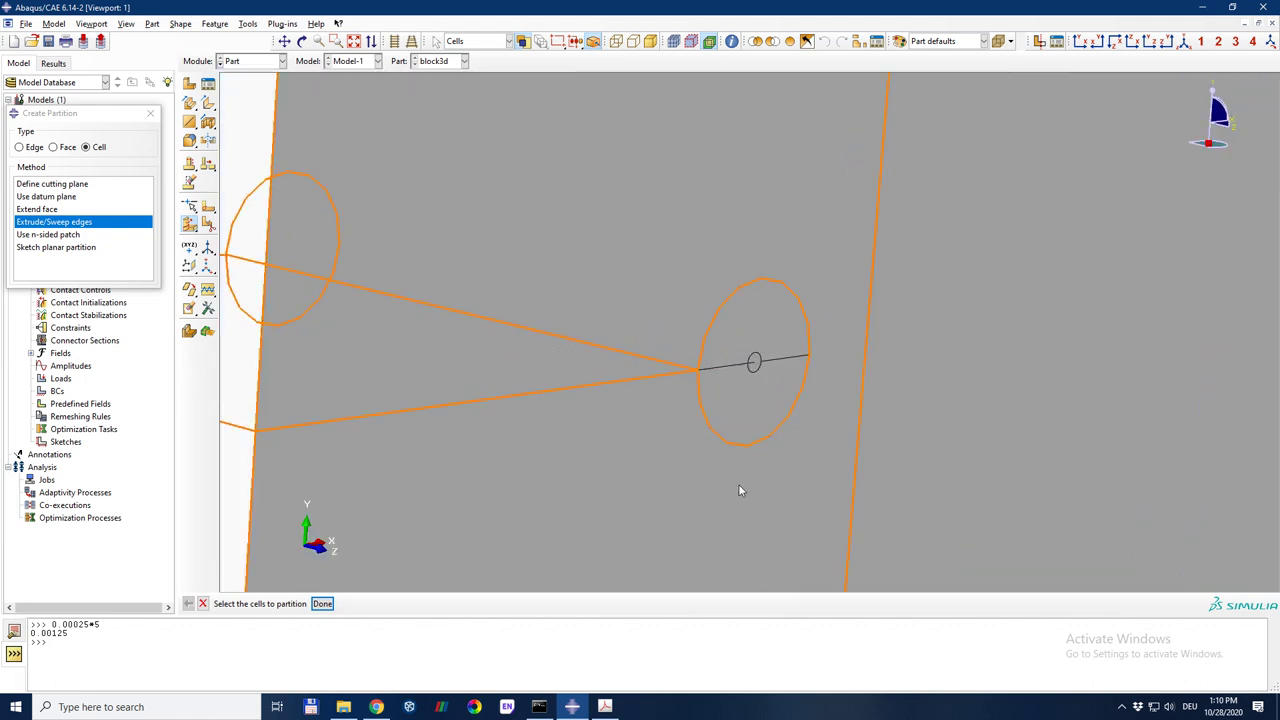
scroll(643, 449, down, 5)
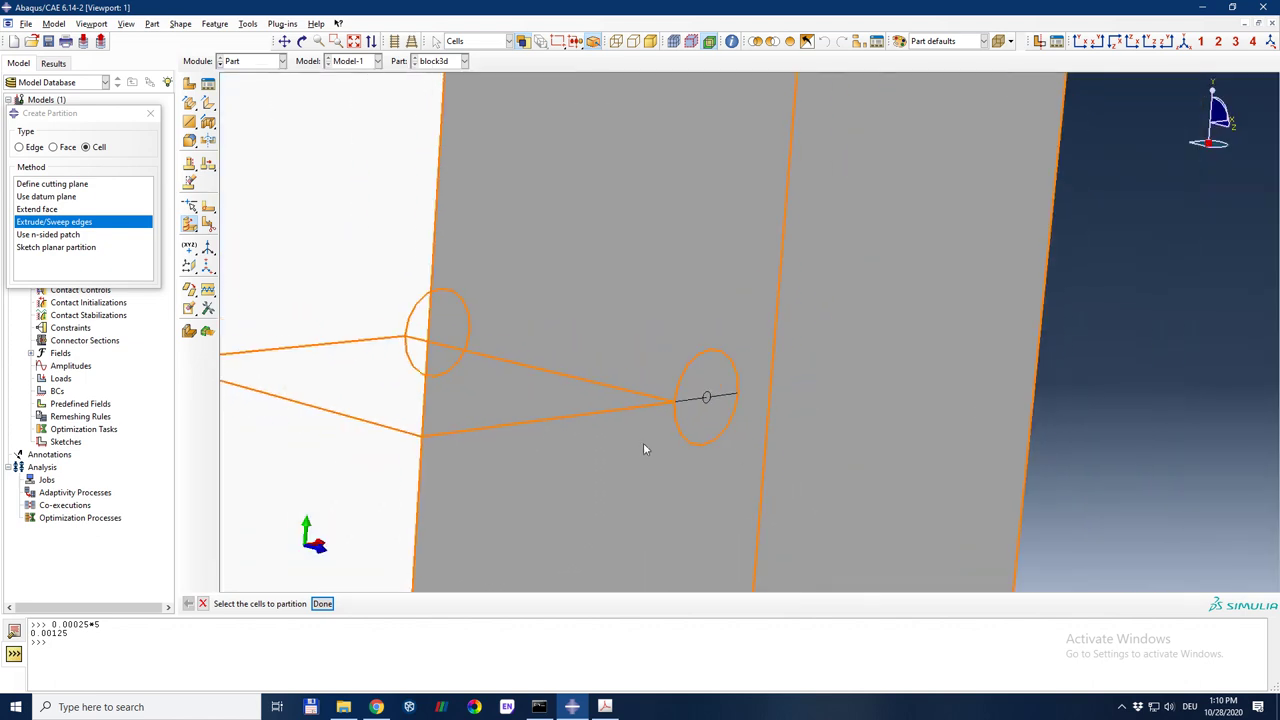
scroll(638, 352, up, 2)
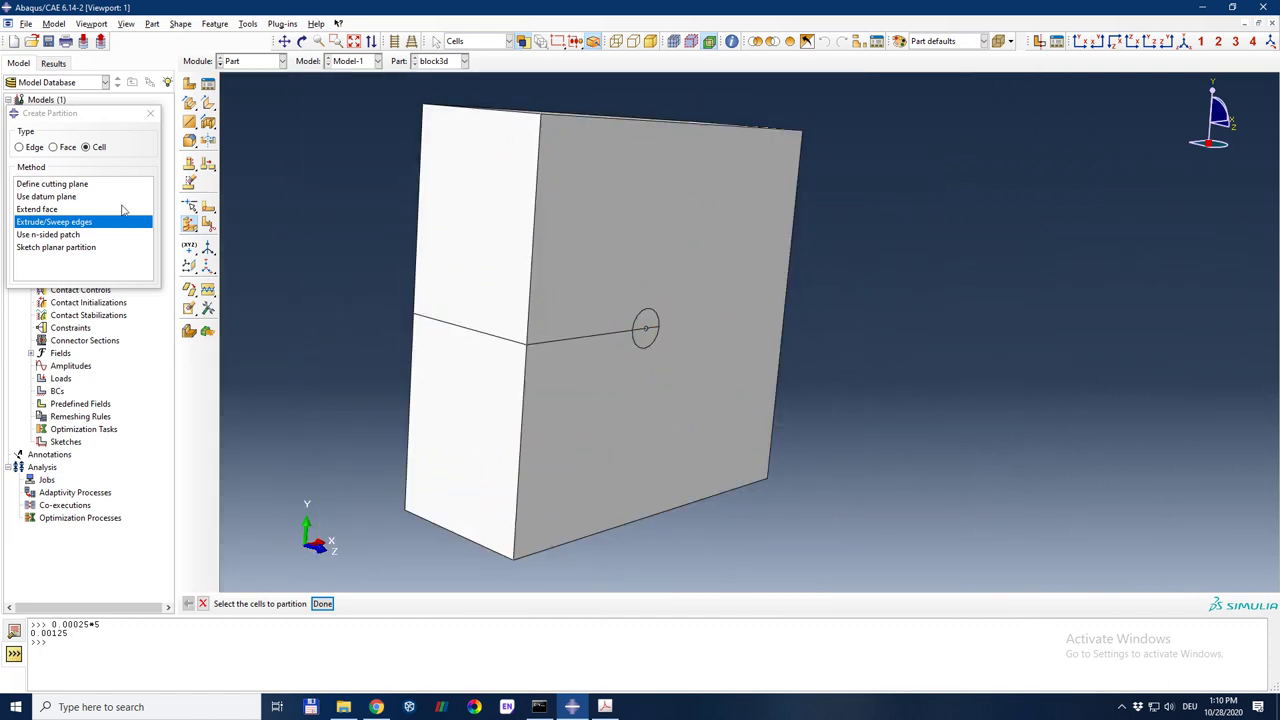
click(76, 224)
Step: Attempt extruding the tiny inner circle through the cylinder cell along the lower edge; dismiss the failure
click(645, 327)
click(322, 604)
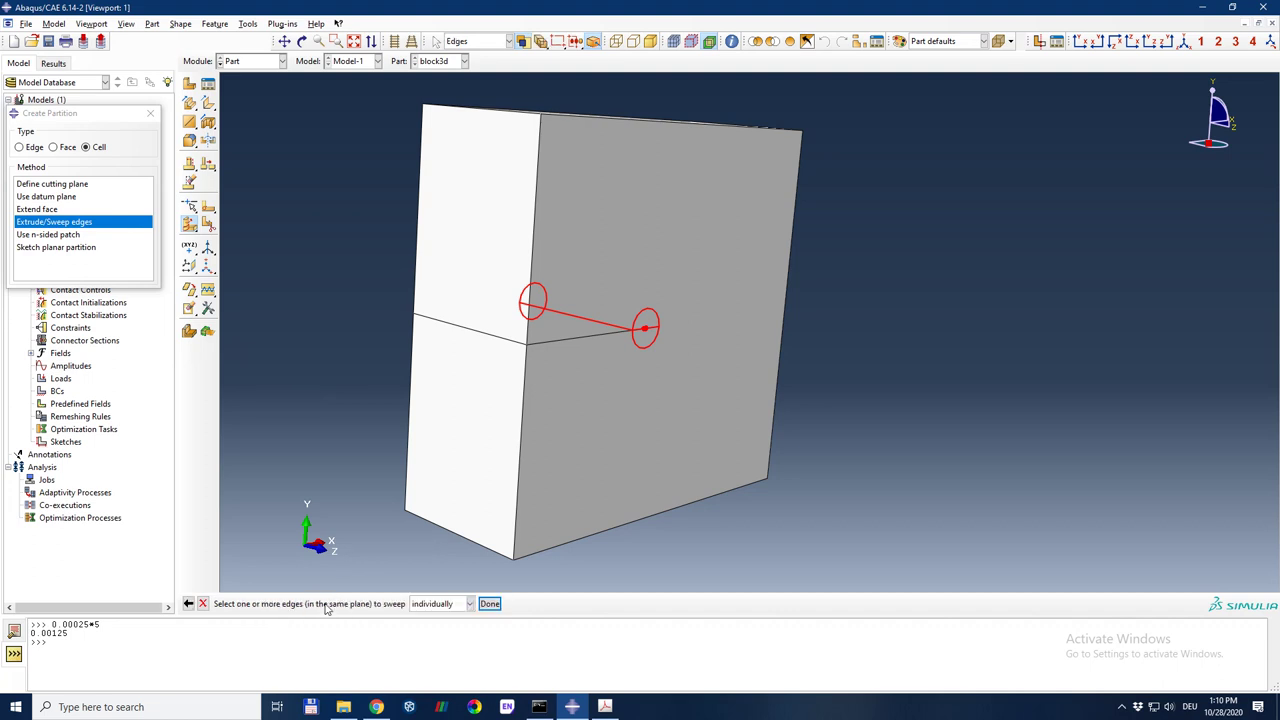
scroll(659, 326, up, 5)
scroll(659, 326, up, 2)
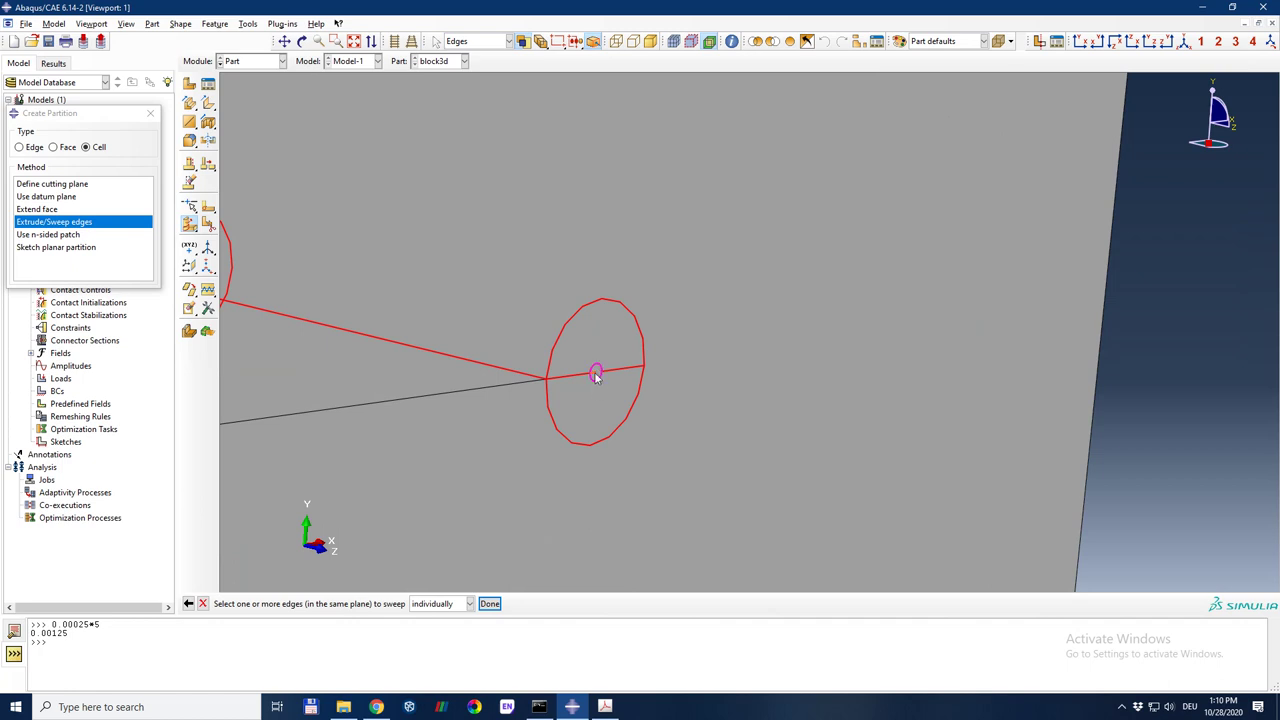
click(489, 603)
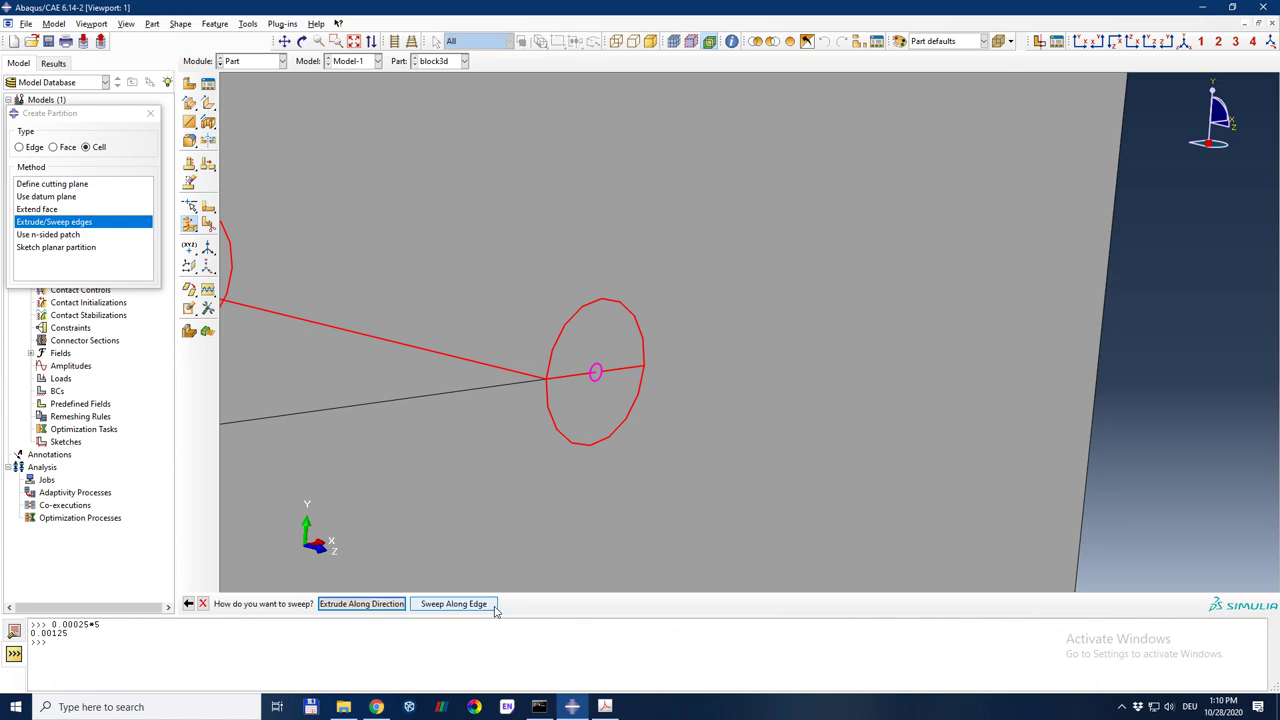
click(361, 603)
scroll(760, 350, down, 4)
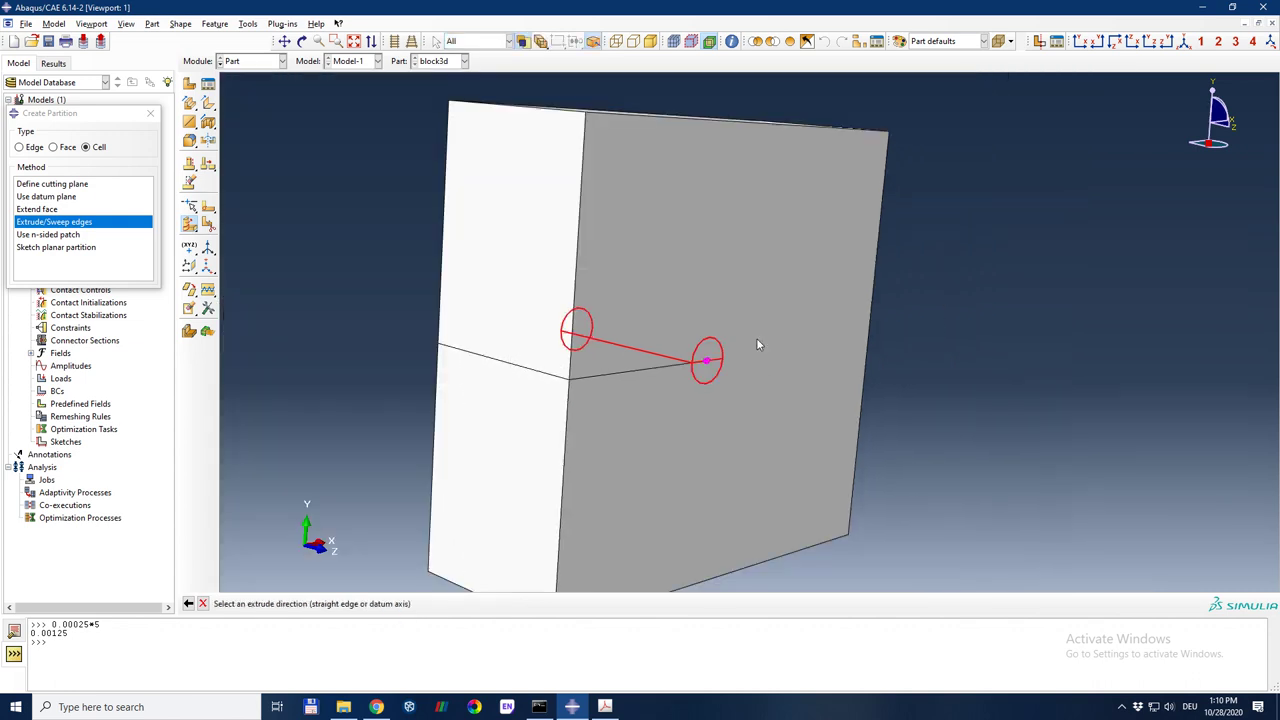
scroll(757, 345, down, 3)
click(603, 500)
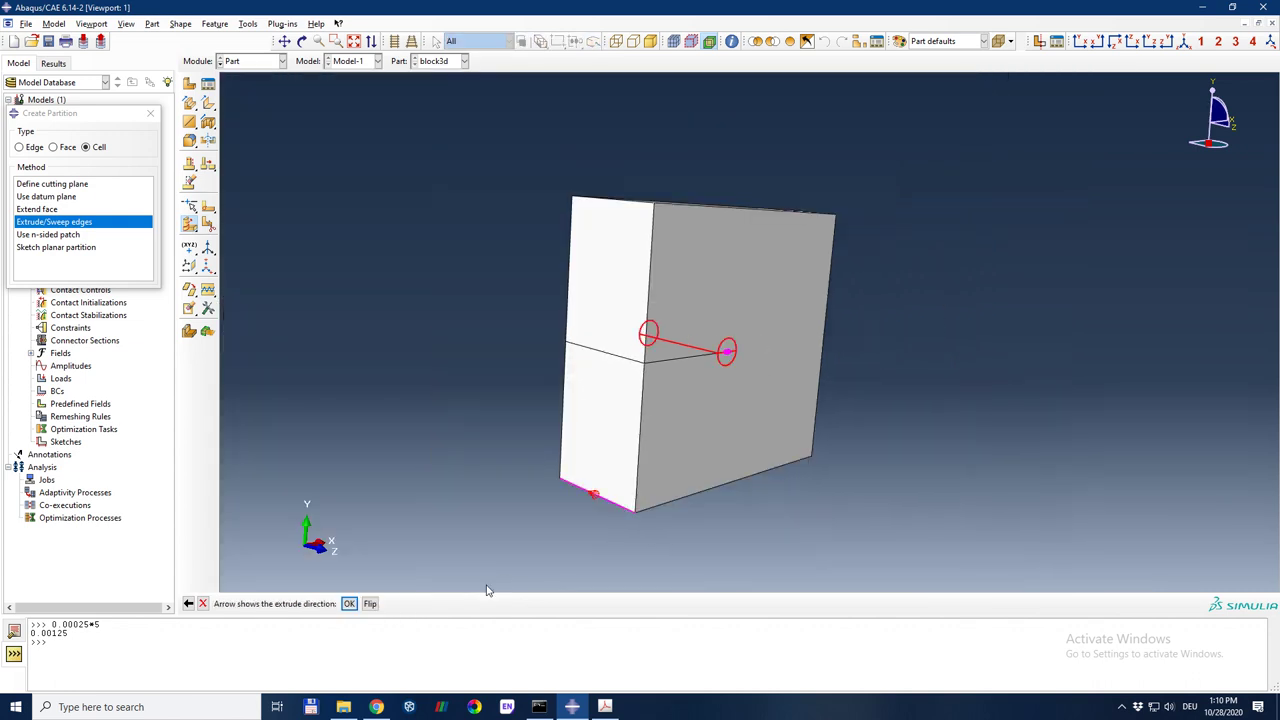
click(349, 604)
click(358, 604)
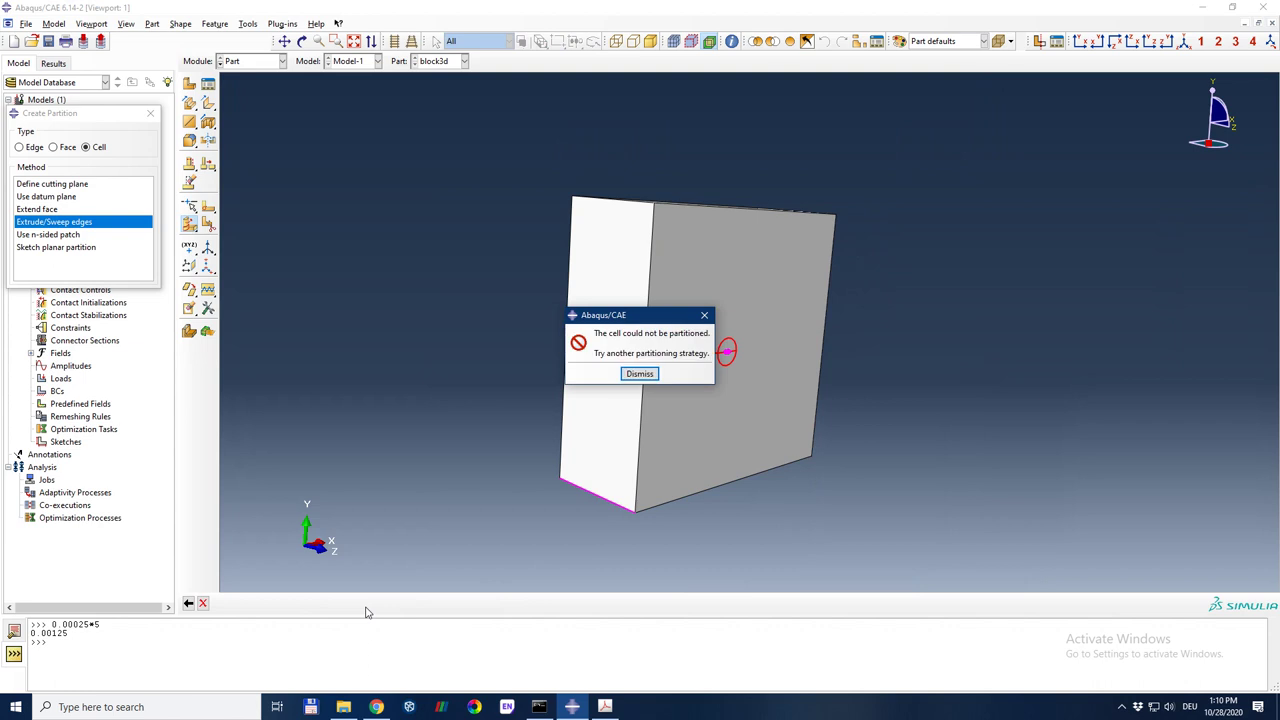
click(640, 374)
scroll(700, 360, up, 8)
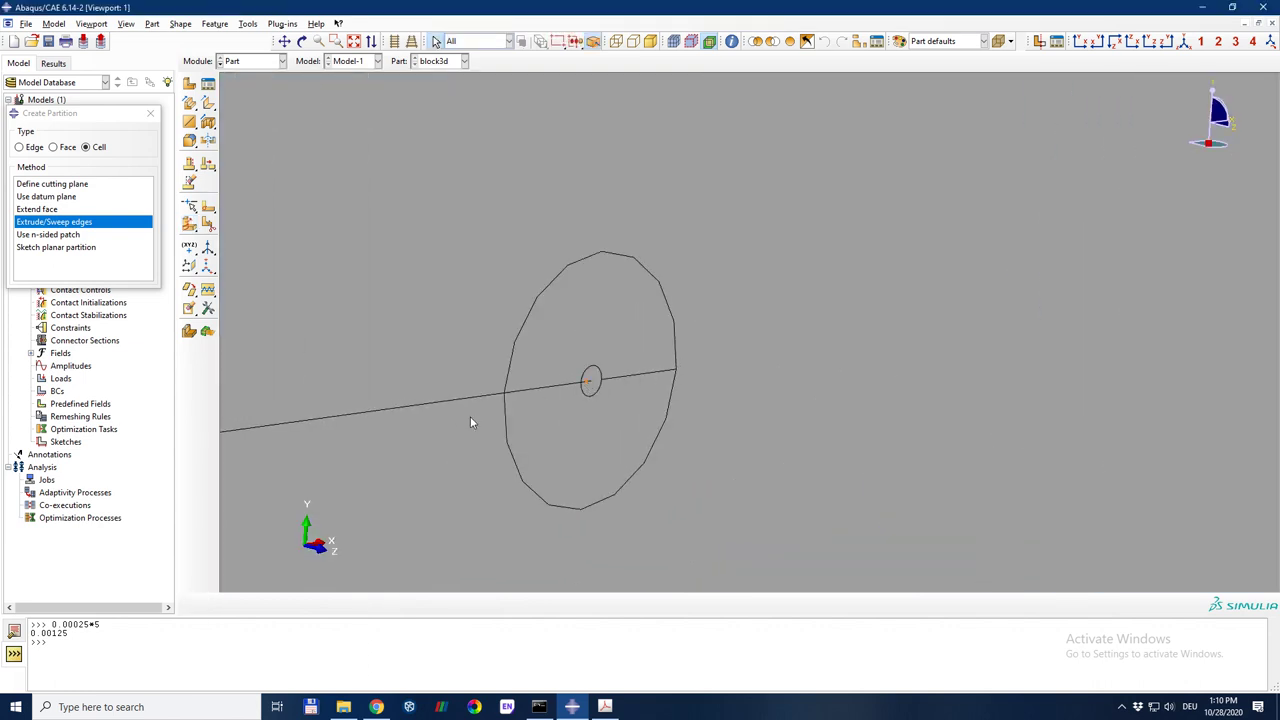
Step: Extrude the tiny circle through the crack-tip cylinder cell along the lower edge, forming a thin tube
scroll(472, 263, down, 6)
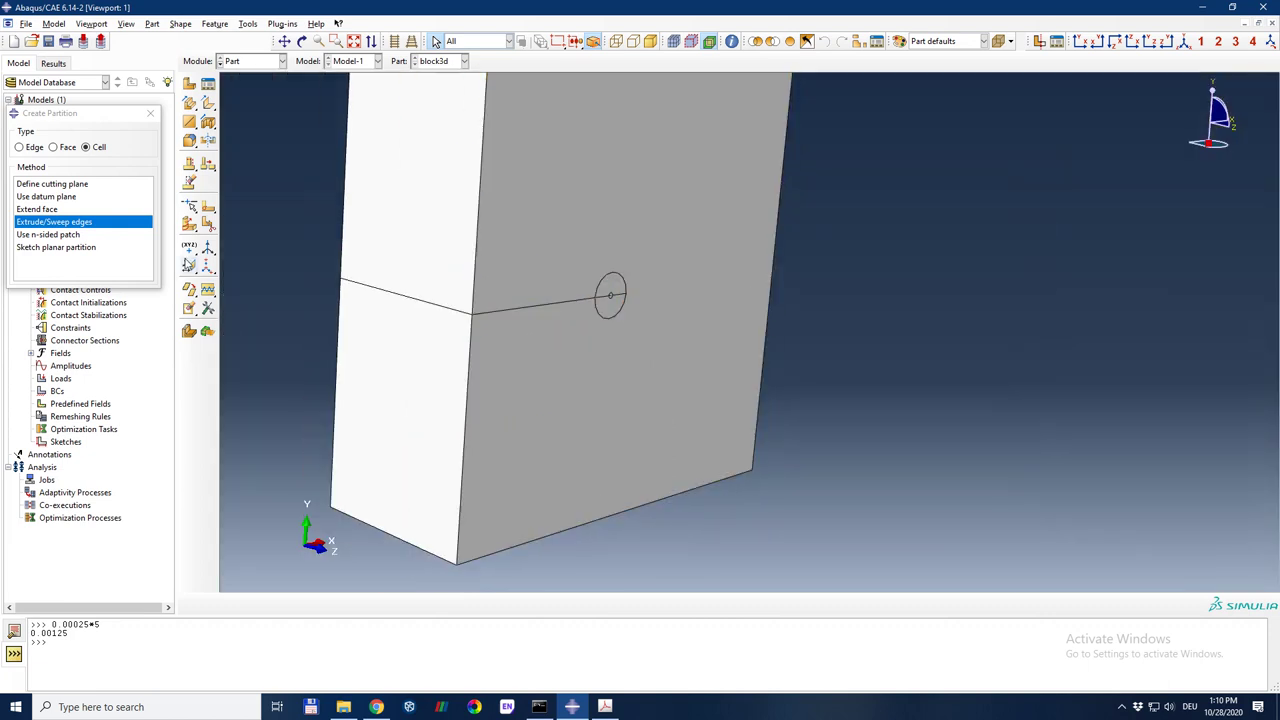
click(55, 222)
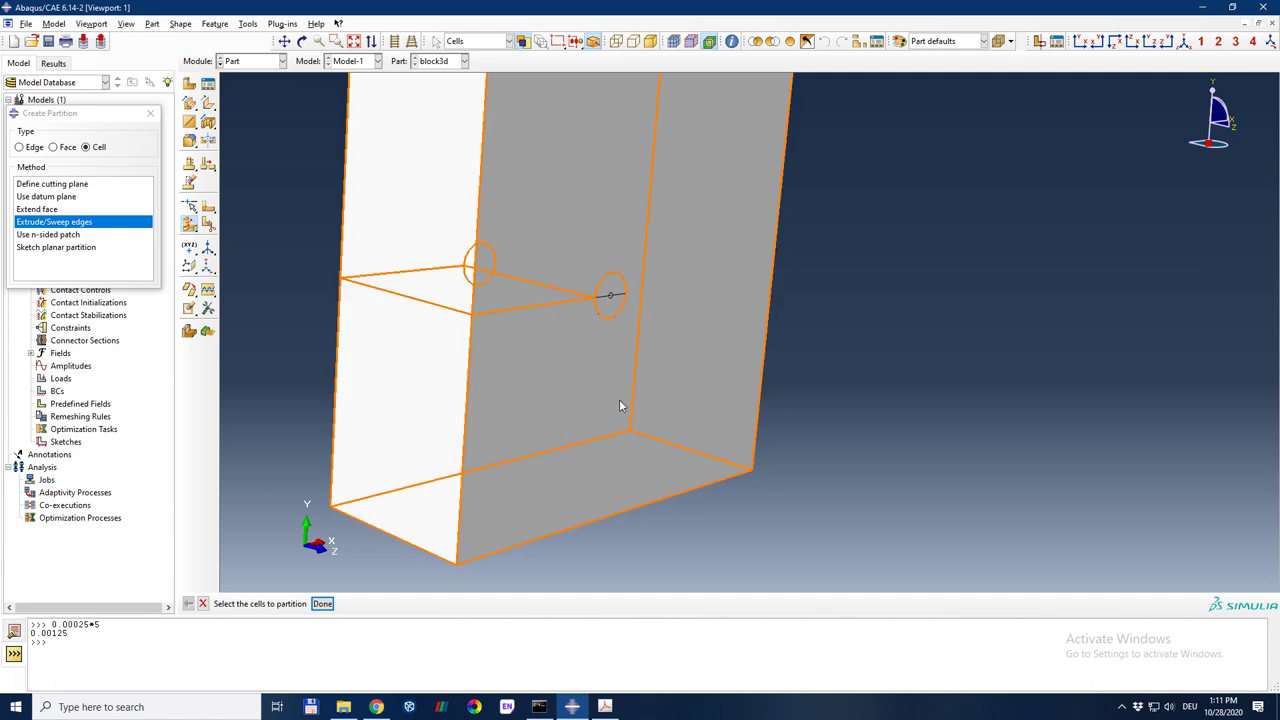
click(614, 291)
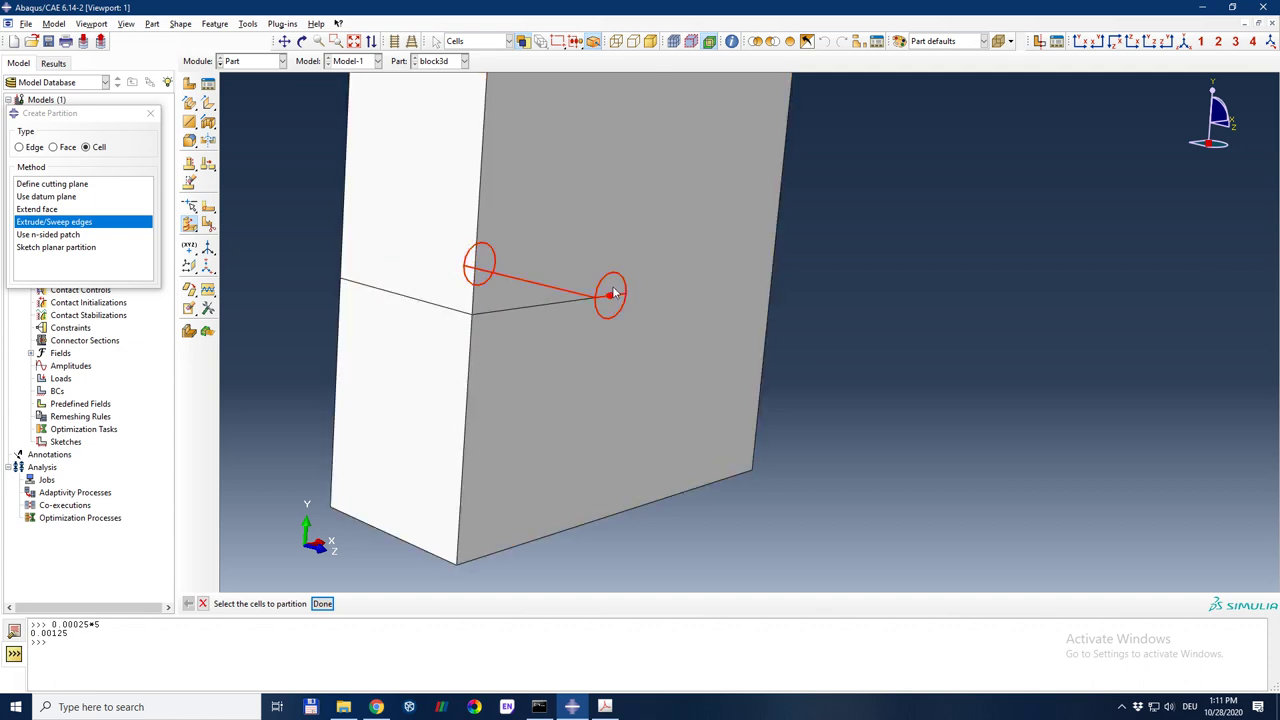
middle_click(614, 292)
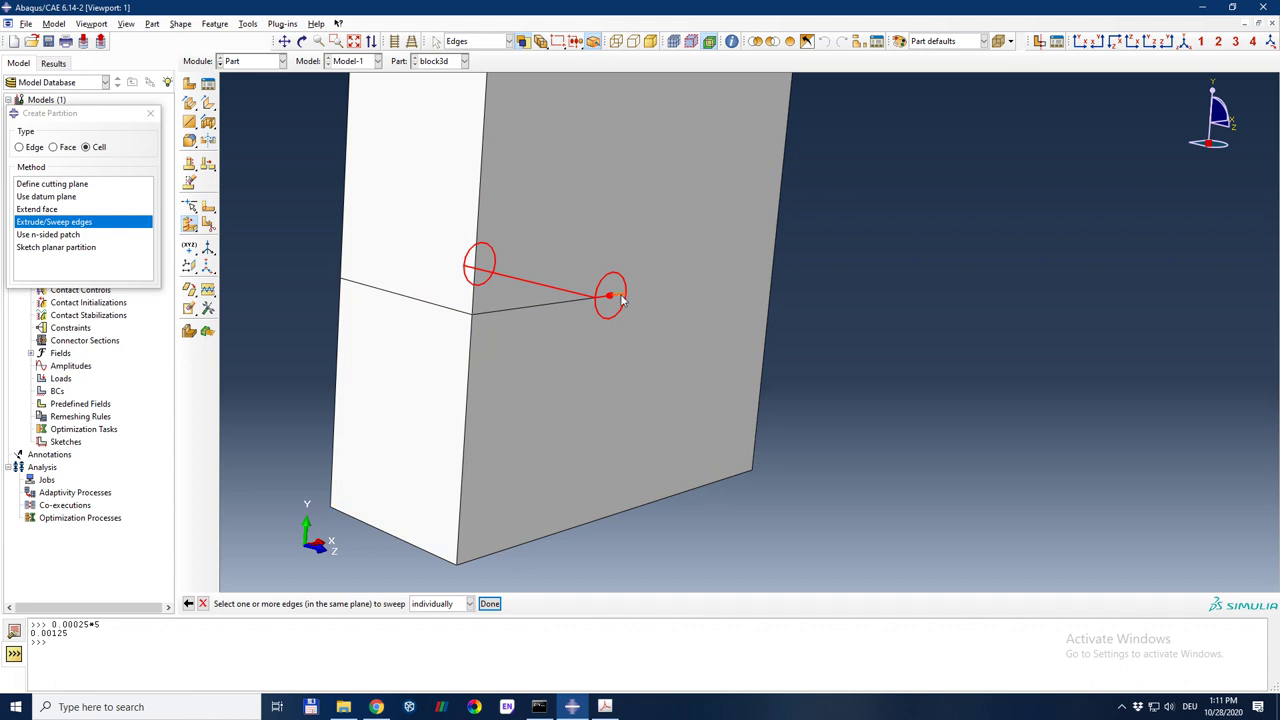
scroll(620, 300, down, 5)
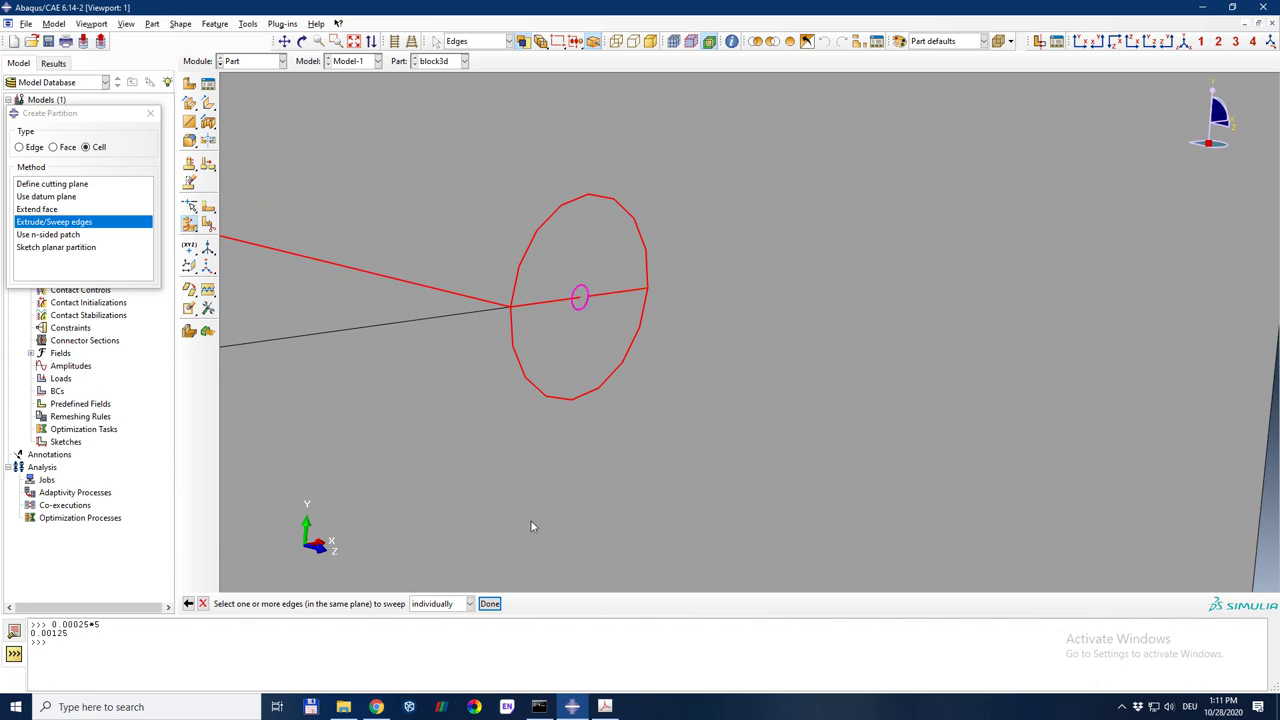
click(489, 603)
click(395, 604)
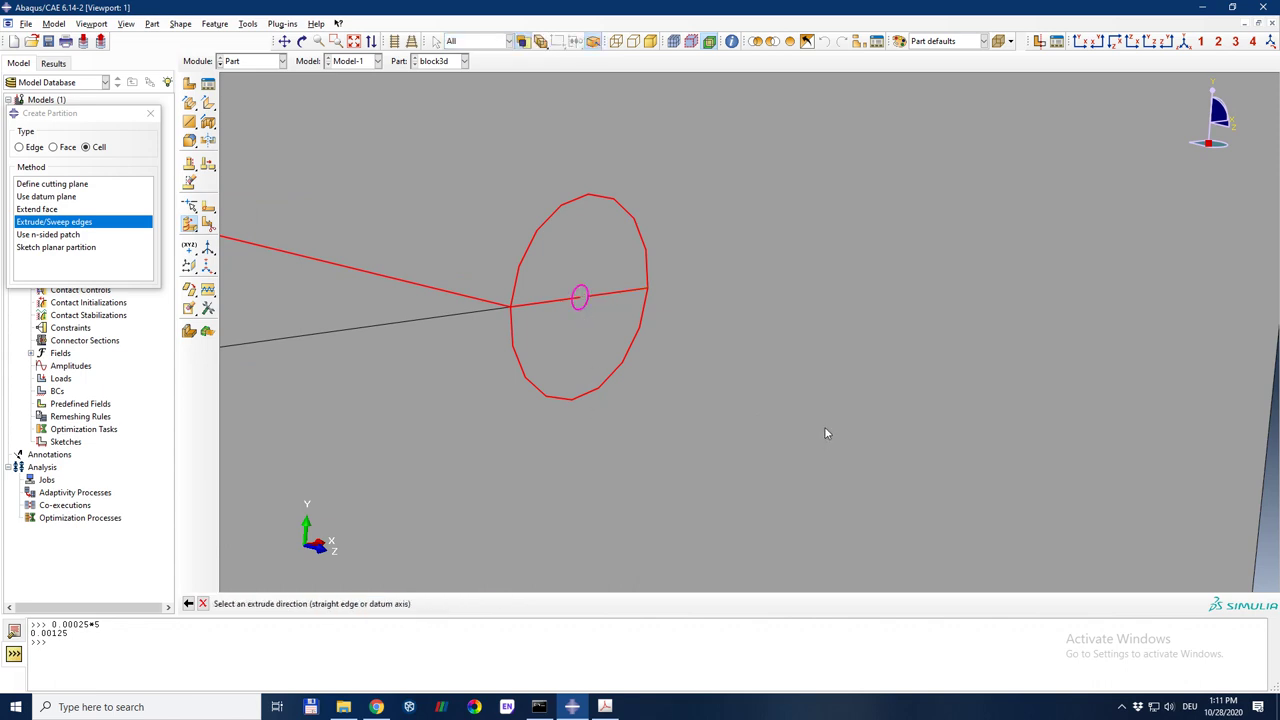
scroll(790, 400, up, 5)
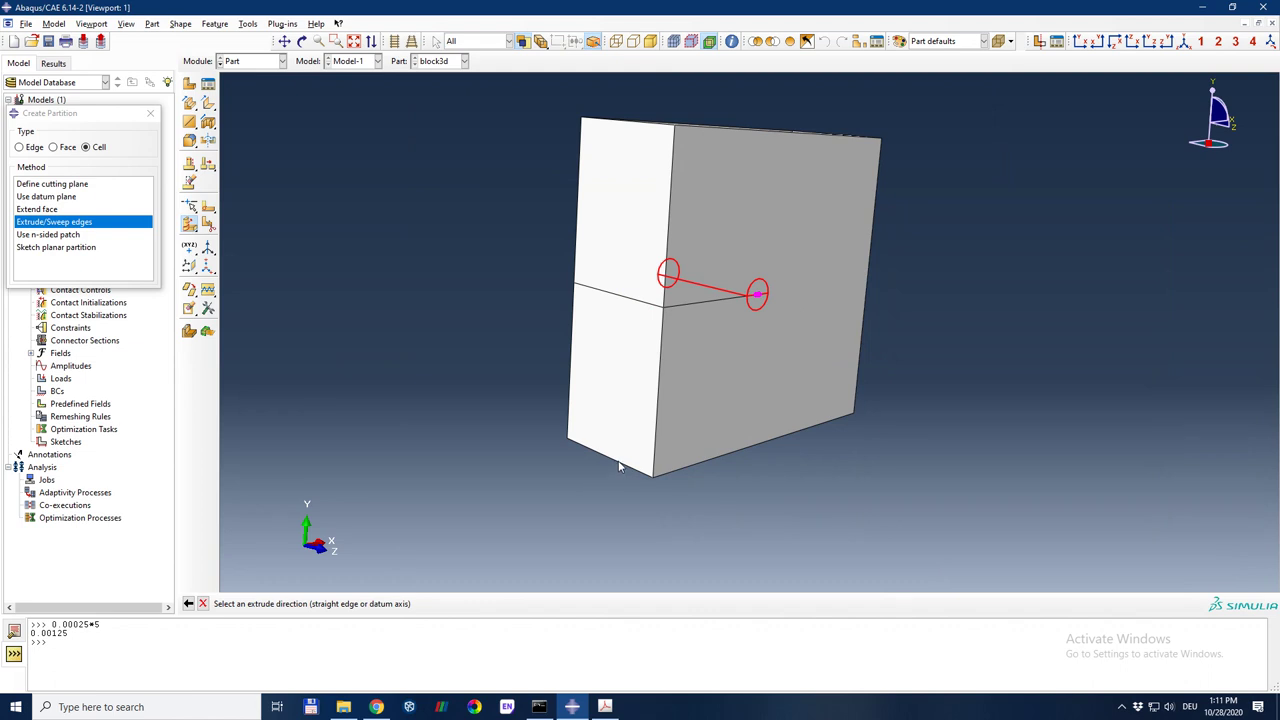
click(612, 460)
click(349, 604)
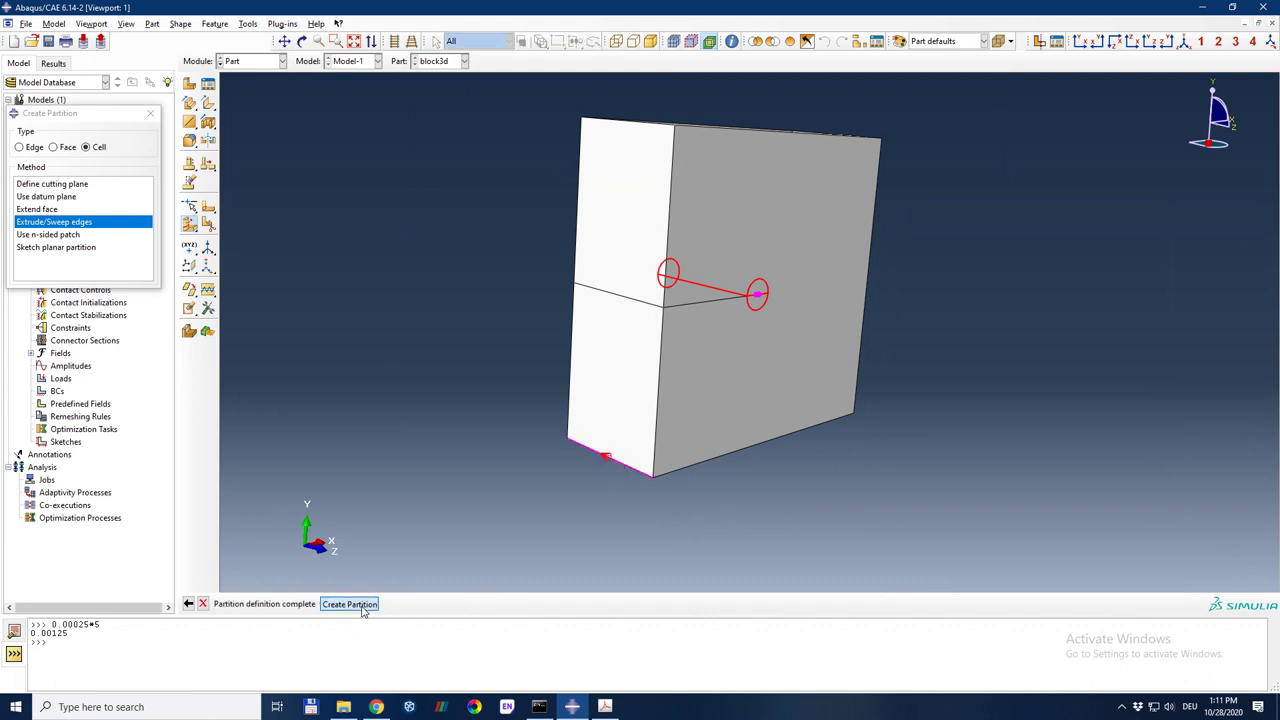
click(360, 606)
scroll(759, 310, down, 8)
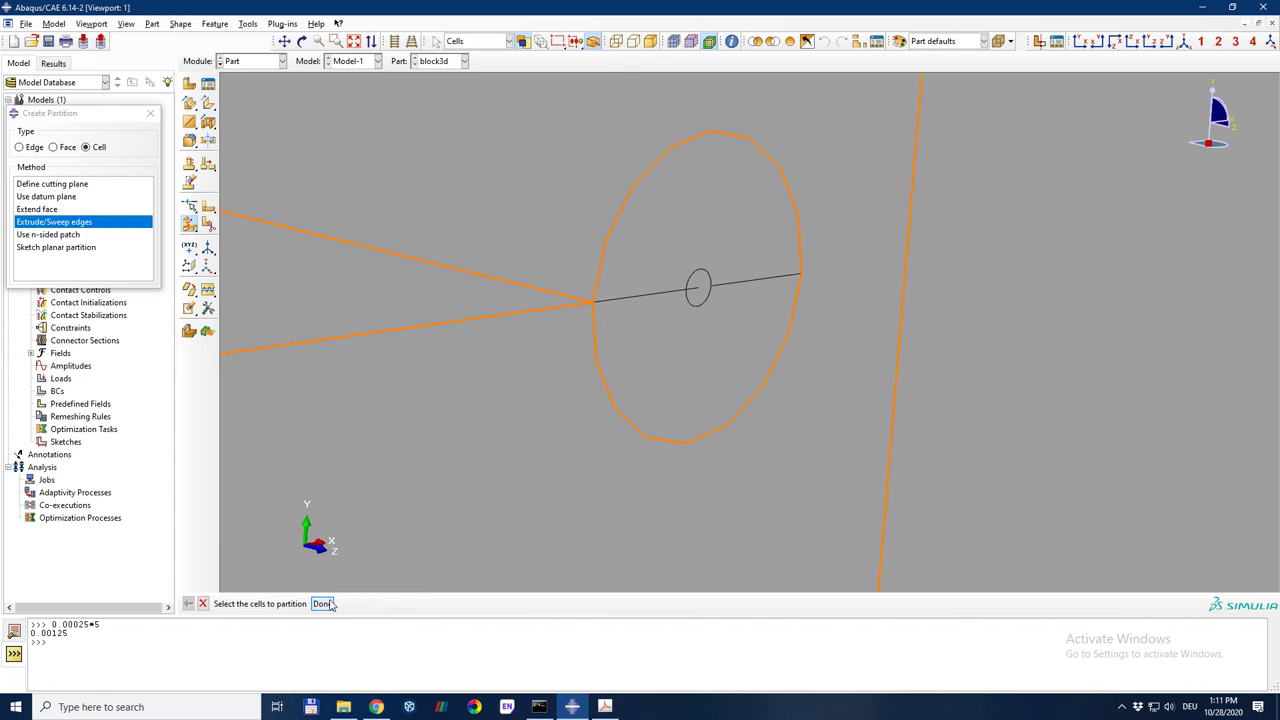
click(698, 287)
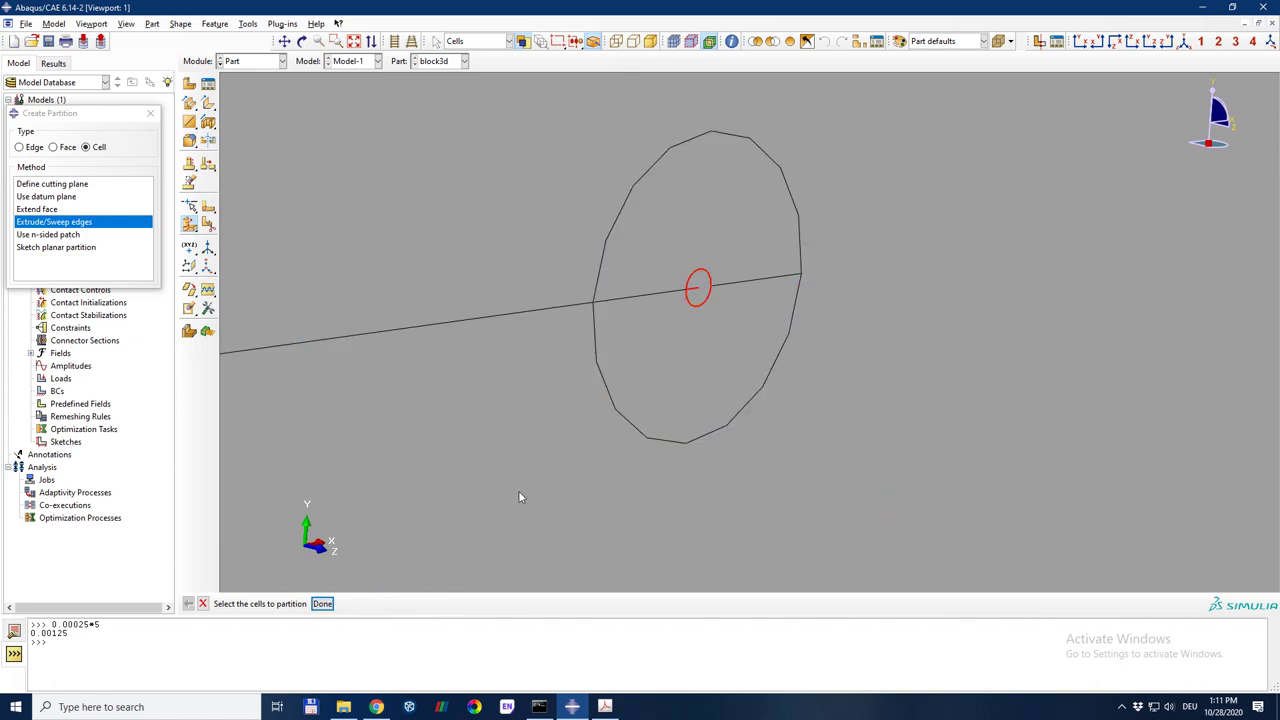
Step: Extrude the tiny circle through this cell along the side-face crack-plane line
click(322, 604)
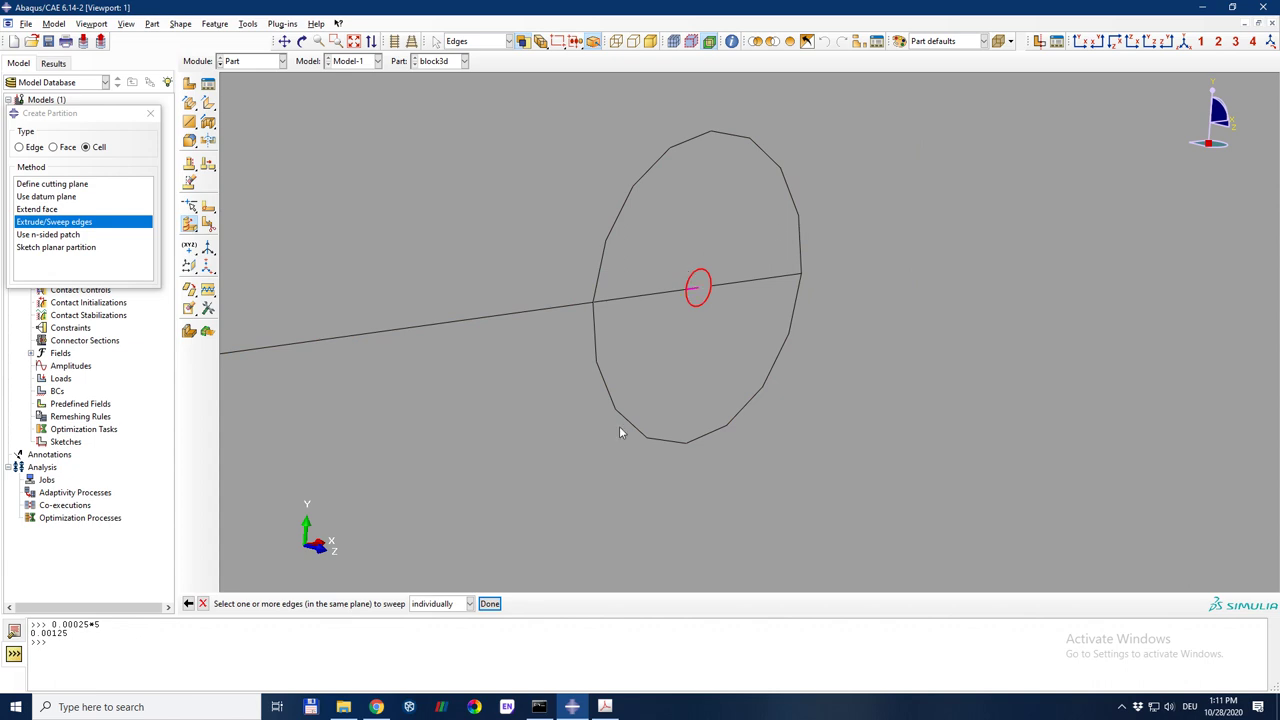
click(492, 604)
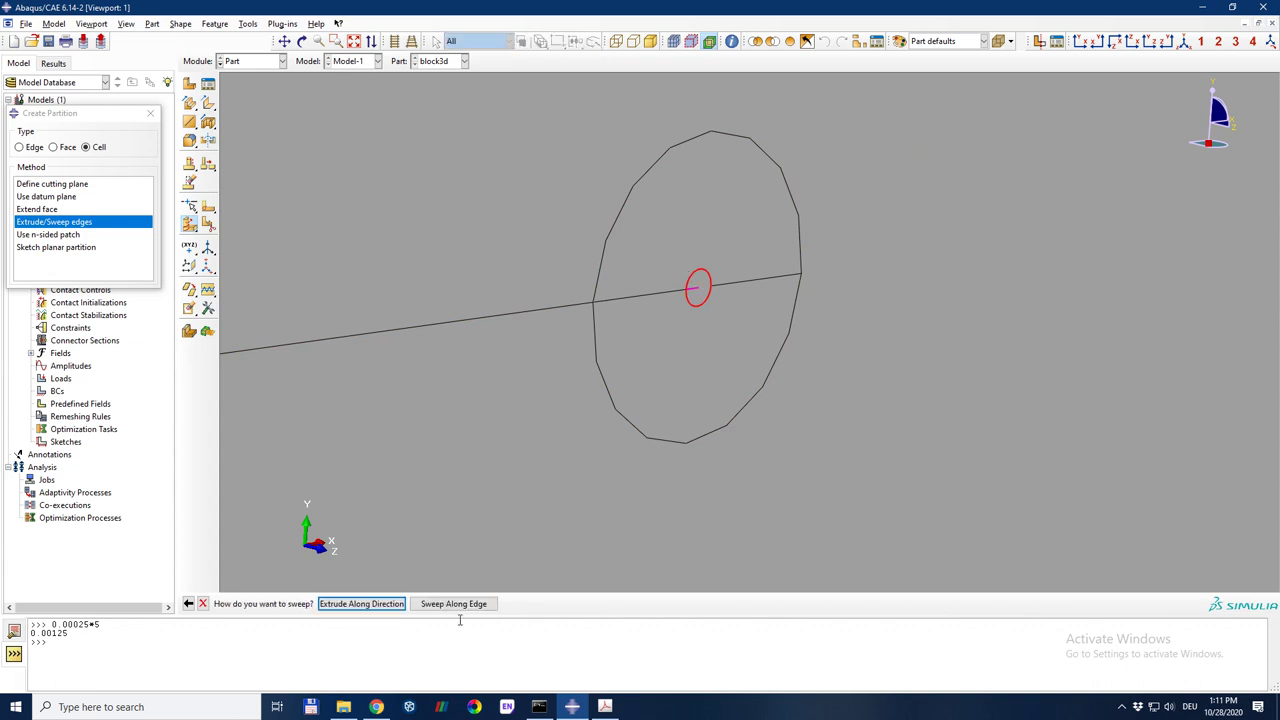
click(389, 606)
scroll(543, 455, up, 6)
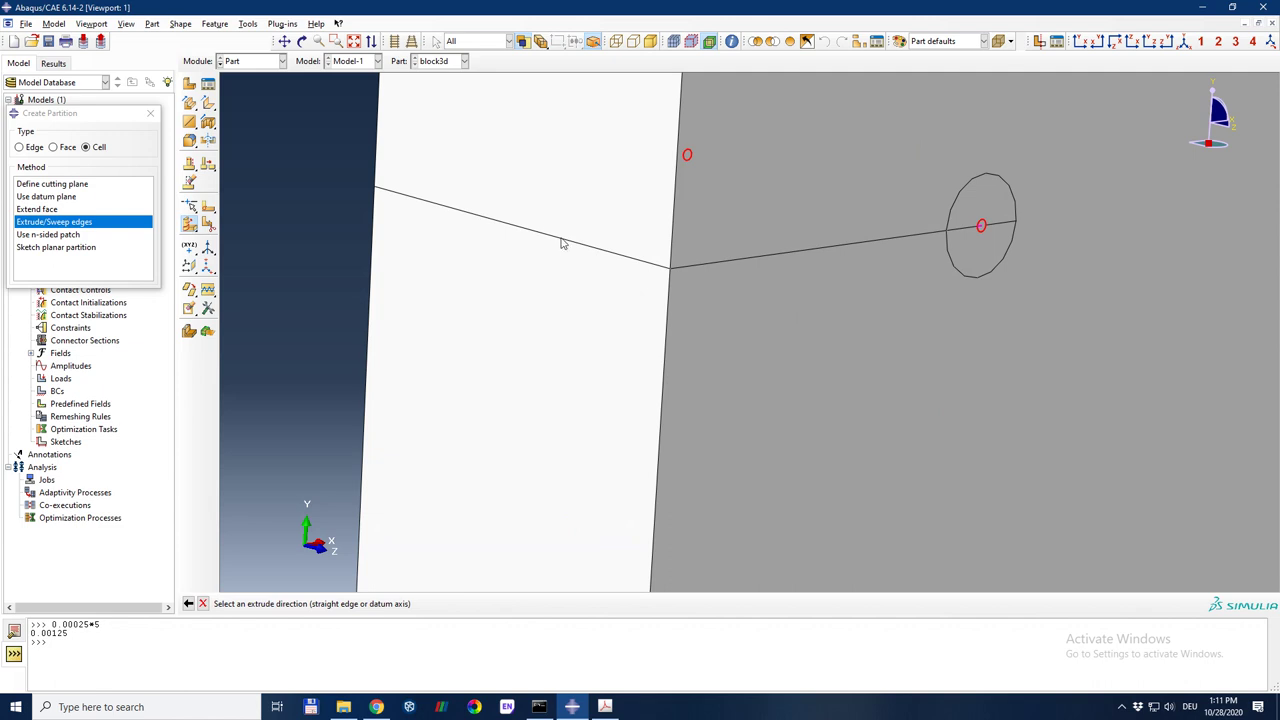
click(562, 240)
click(349, 604)
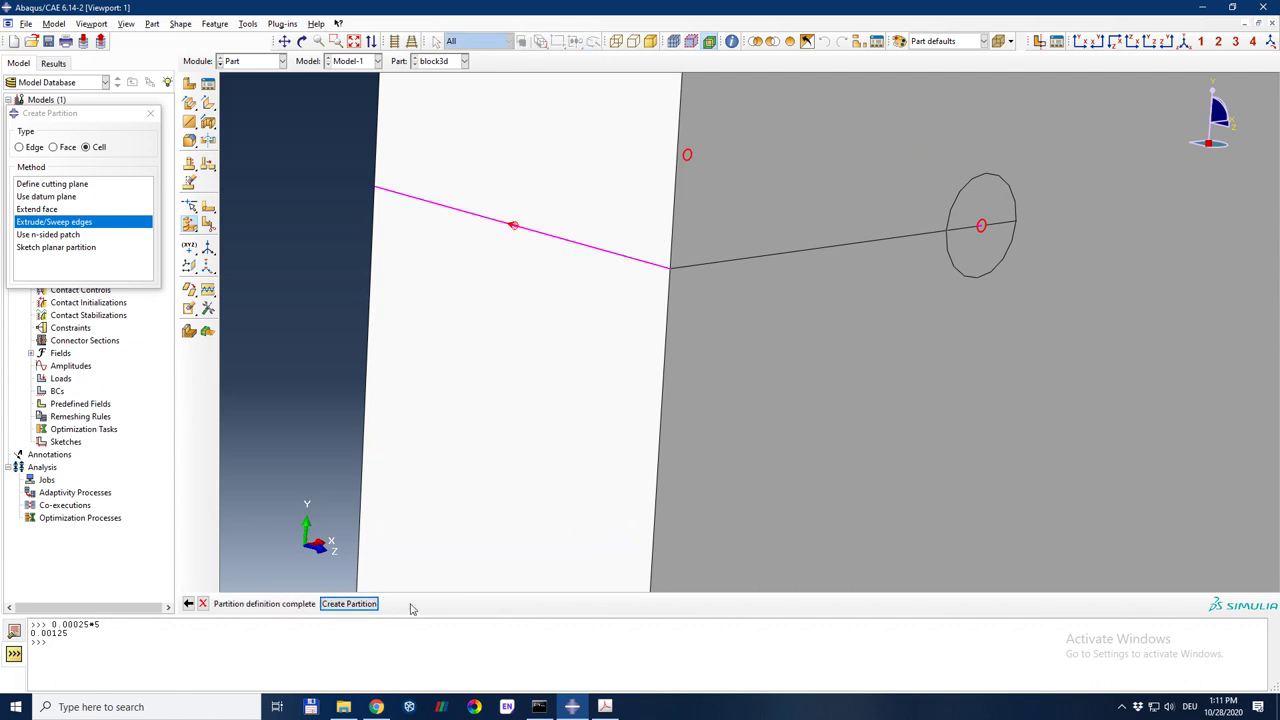
click(374, 606)
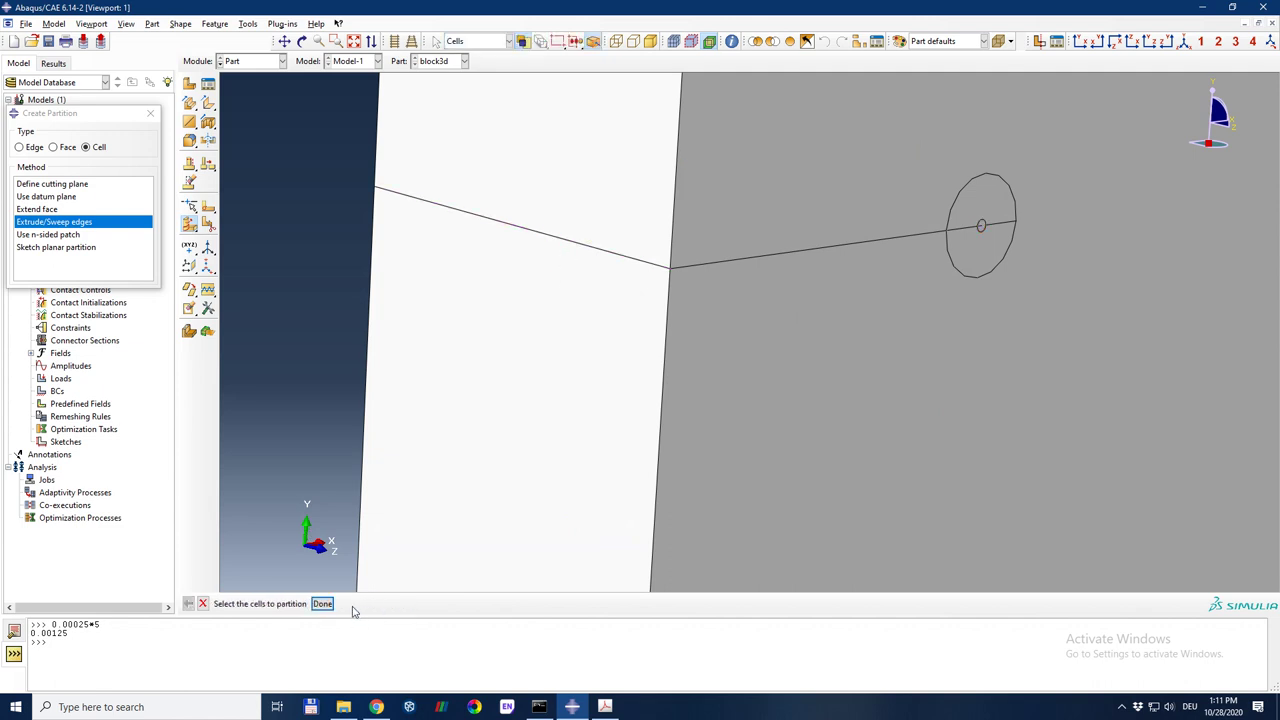
Step: Split the tube cell by extruding its short radial edge along the crack line
click(996, 255)
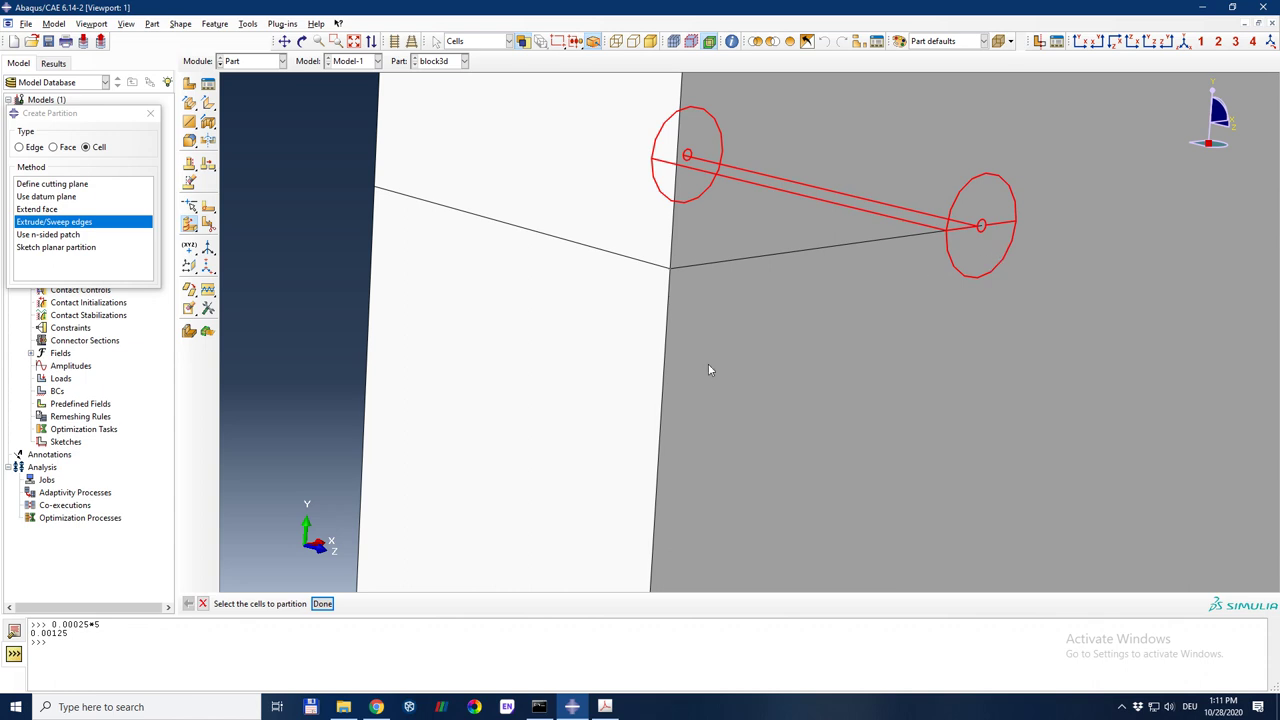
click(322, 603)
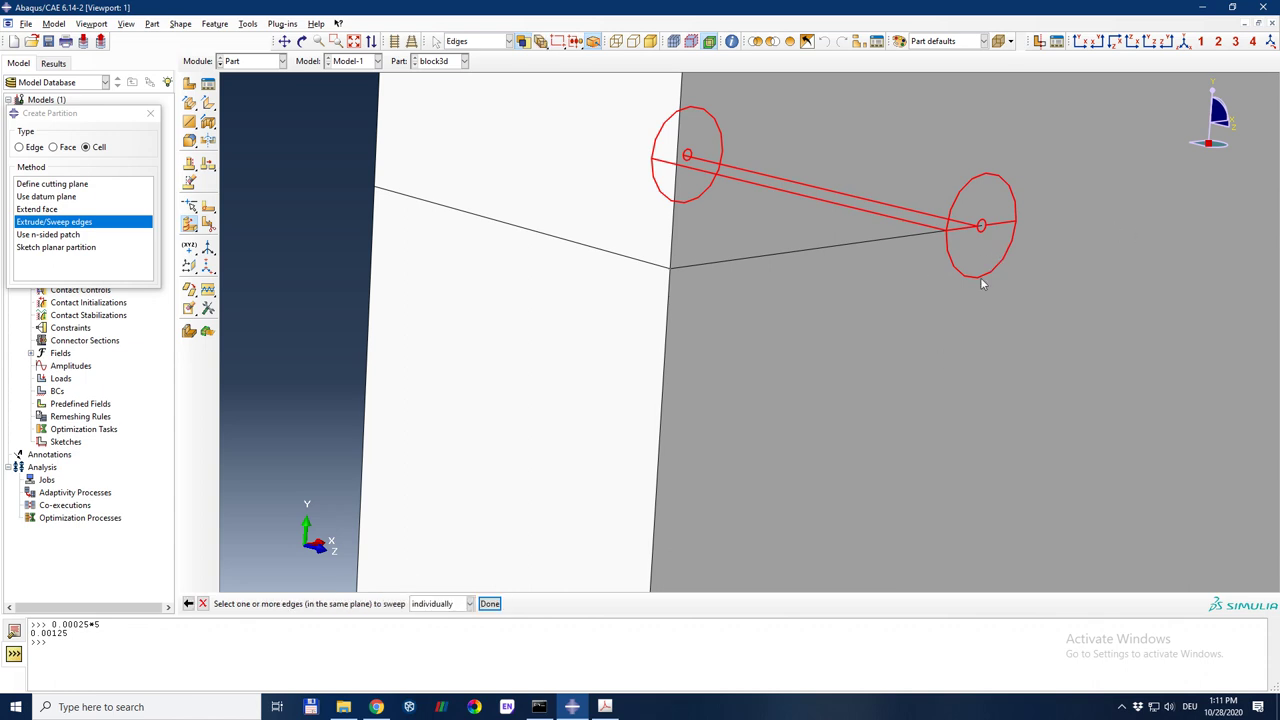
click(1003, 230)
click(489, 604)
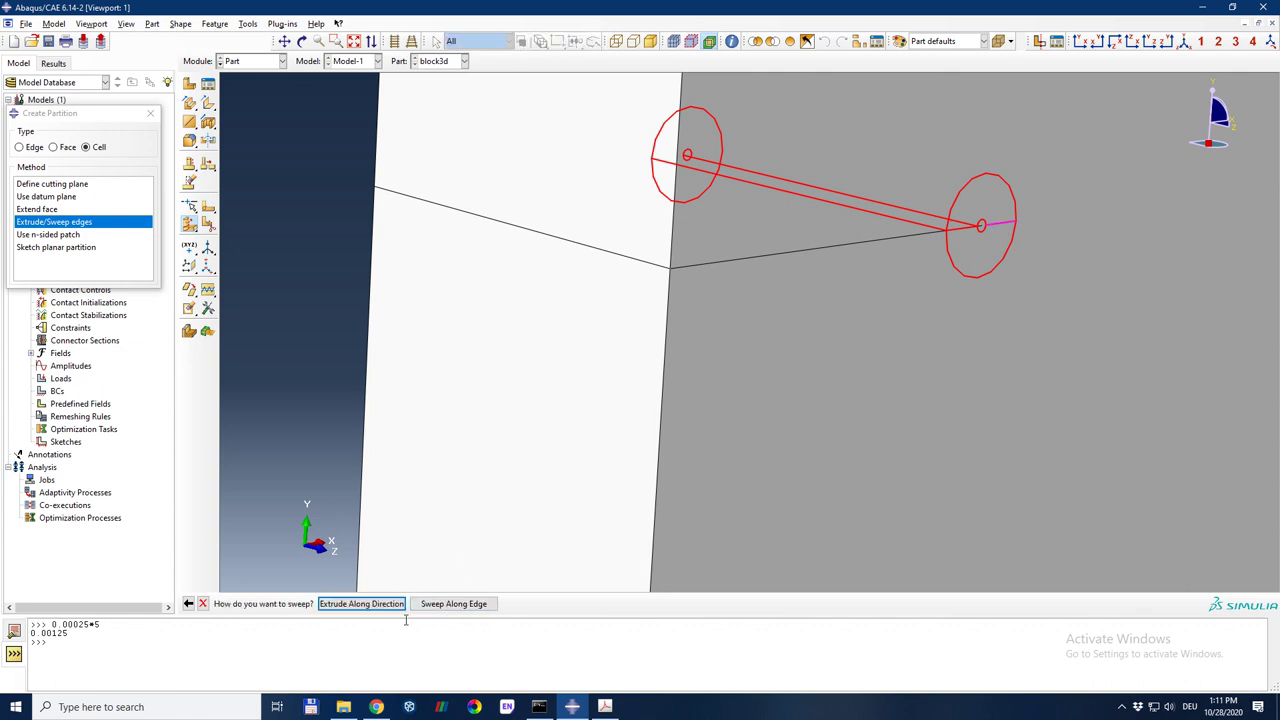
click(361, 604)
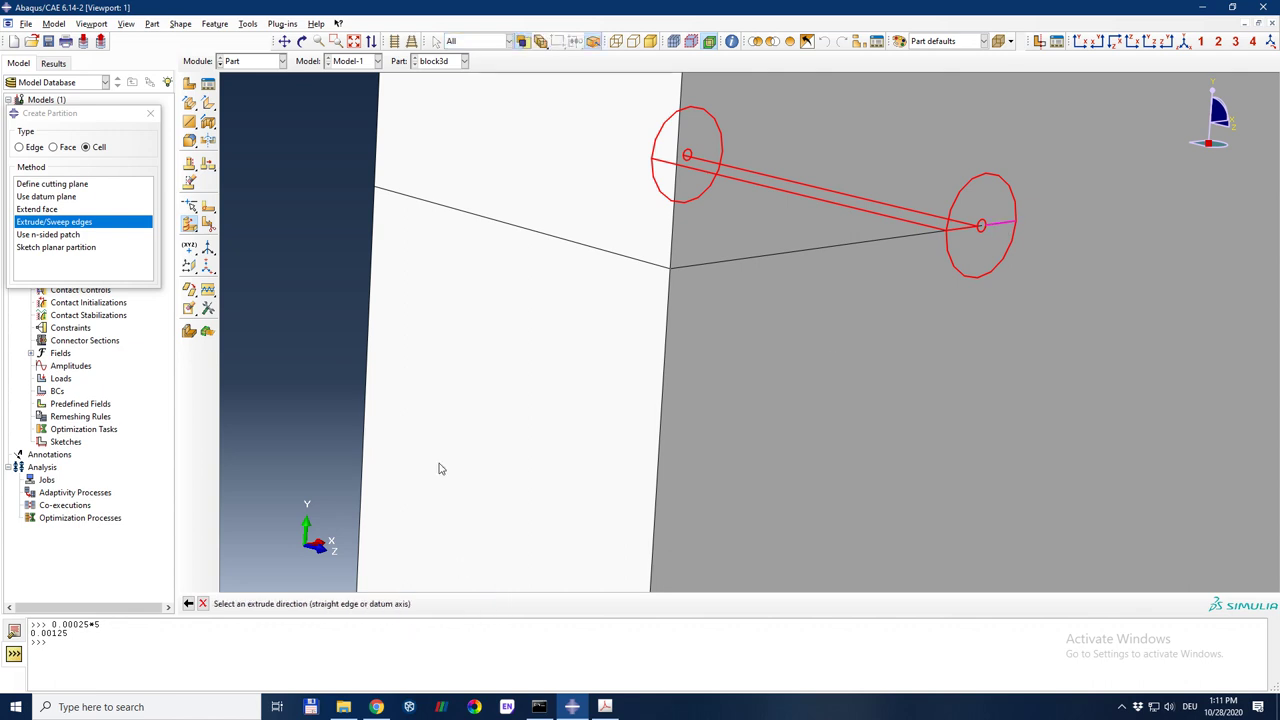
click(542, 238)
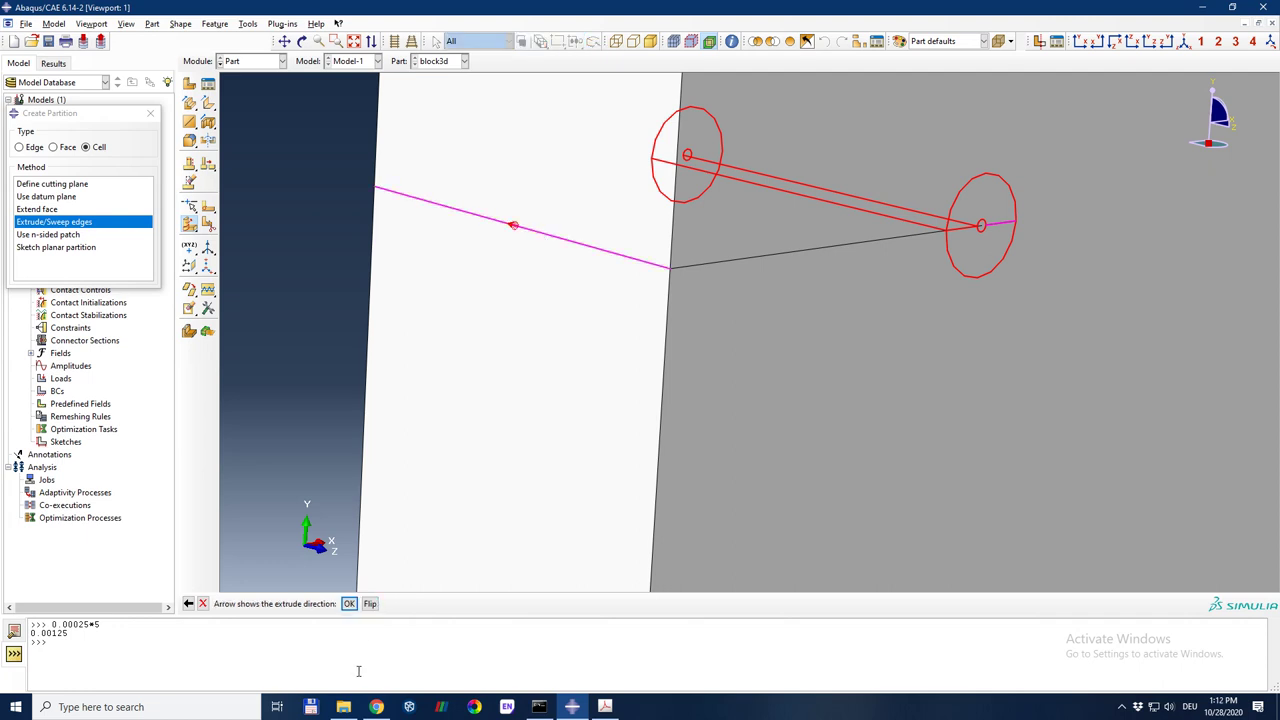
click(355, 604)
click(361, 606)
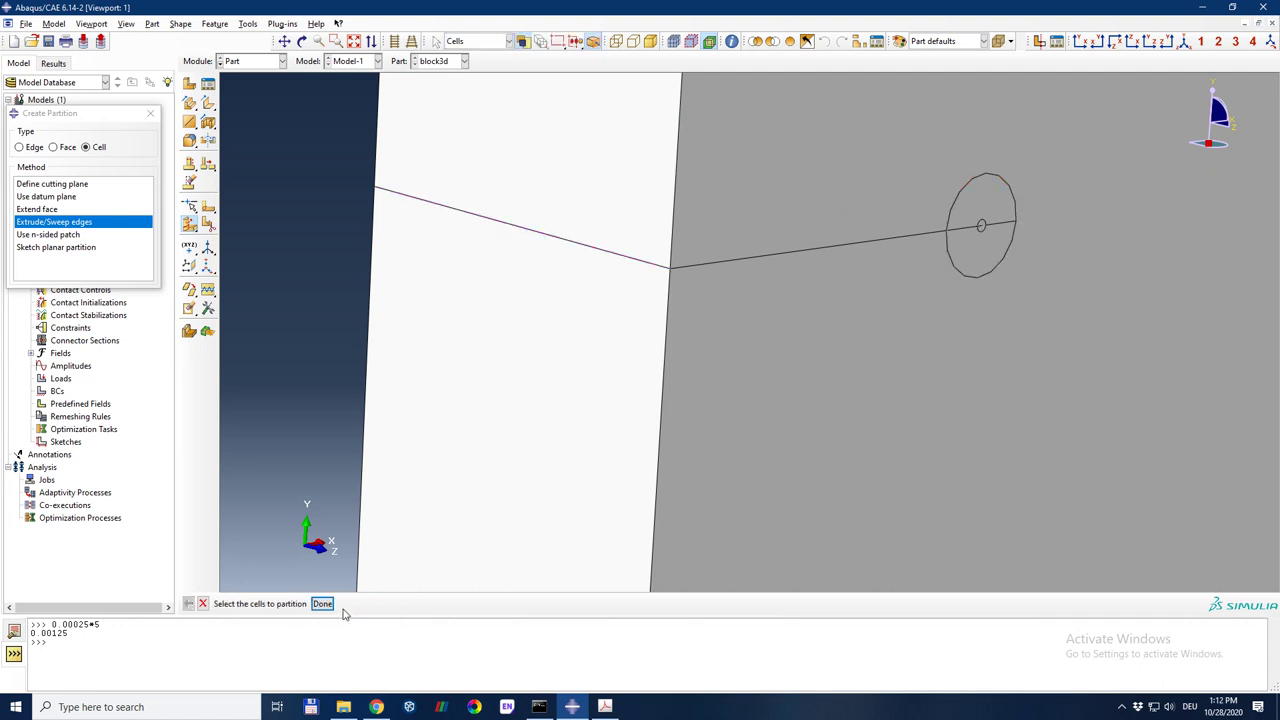
Step: Partition the tube cell again by extruding an edge along the block's side edge
scroll(798, 340, up, 3)
scroll(798, 342, up, 2)
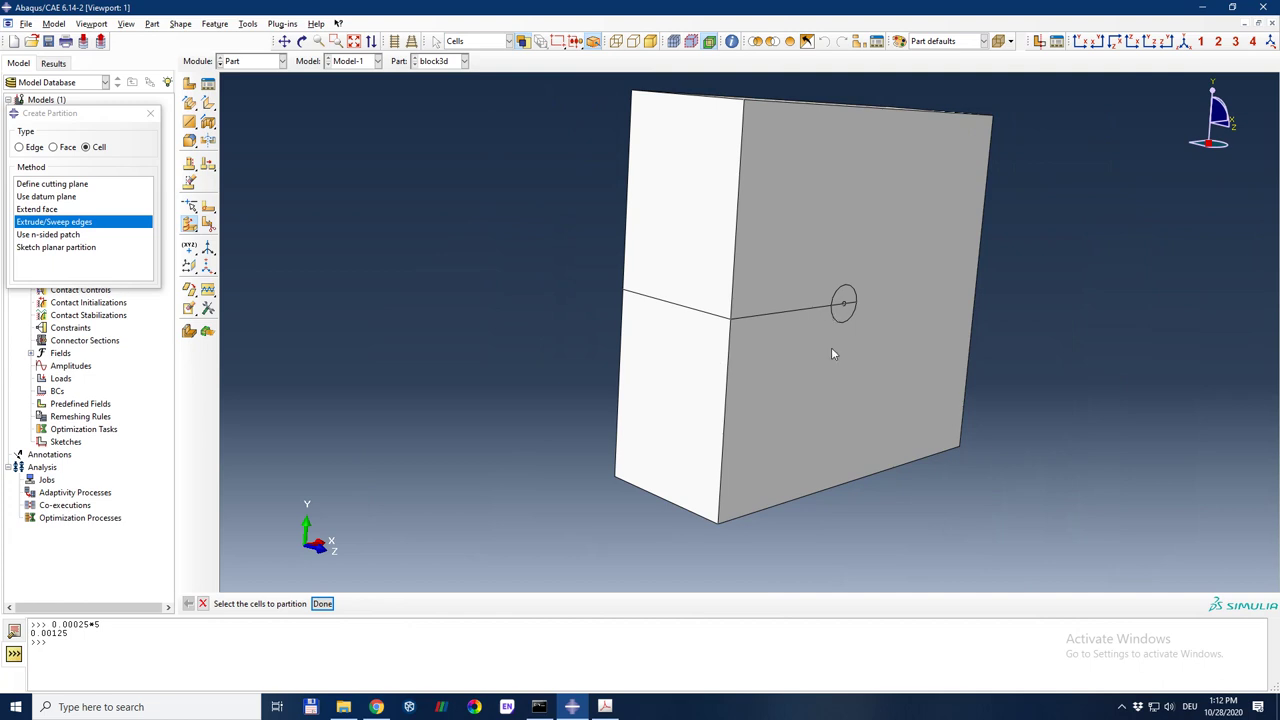
scroll(865, 295, down, 4)
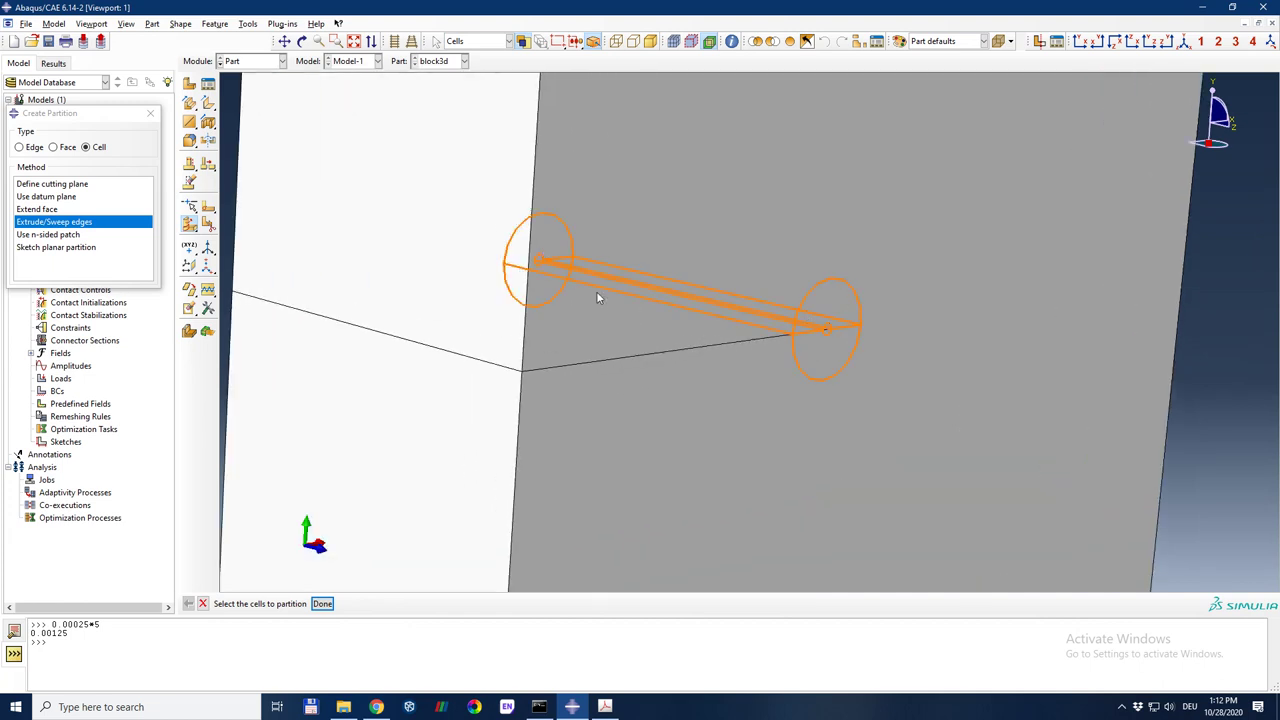
scroll(615, 320, up, 2)
scroll(615, 330, up, 2)
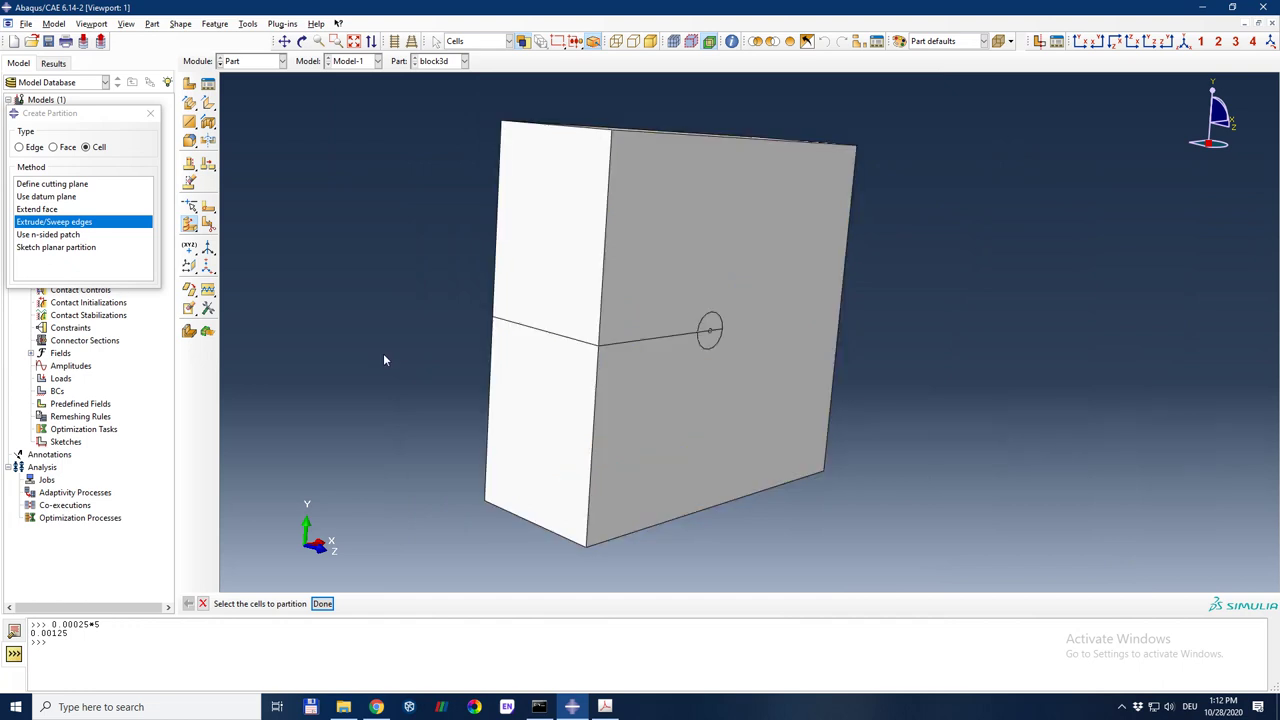
ctrl+alt+drag(458, 370, 490, 333)
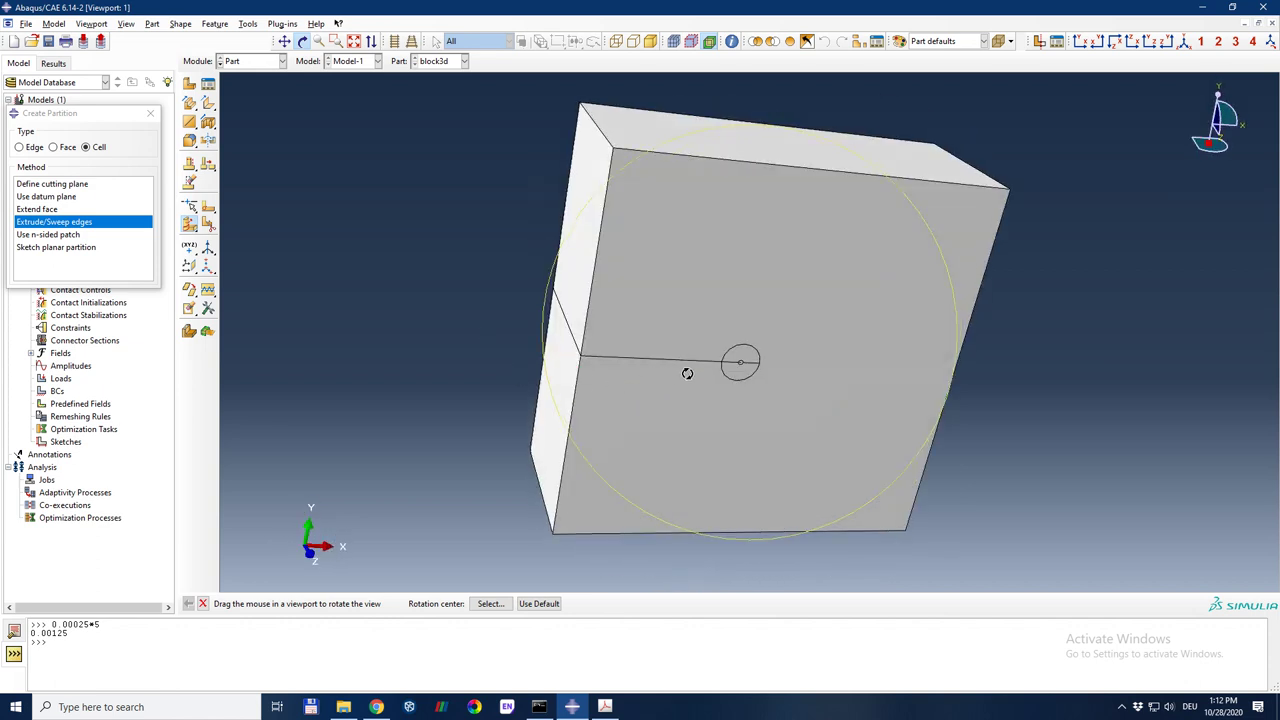
click(744, 366)
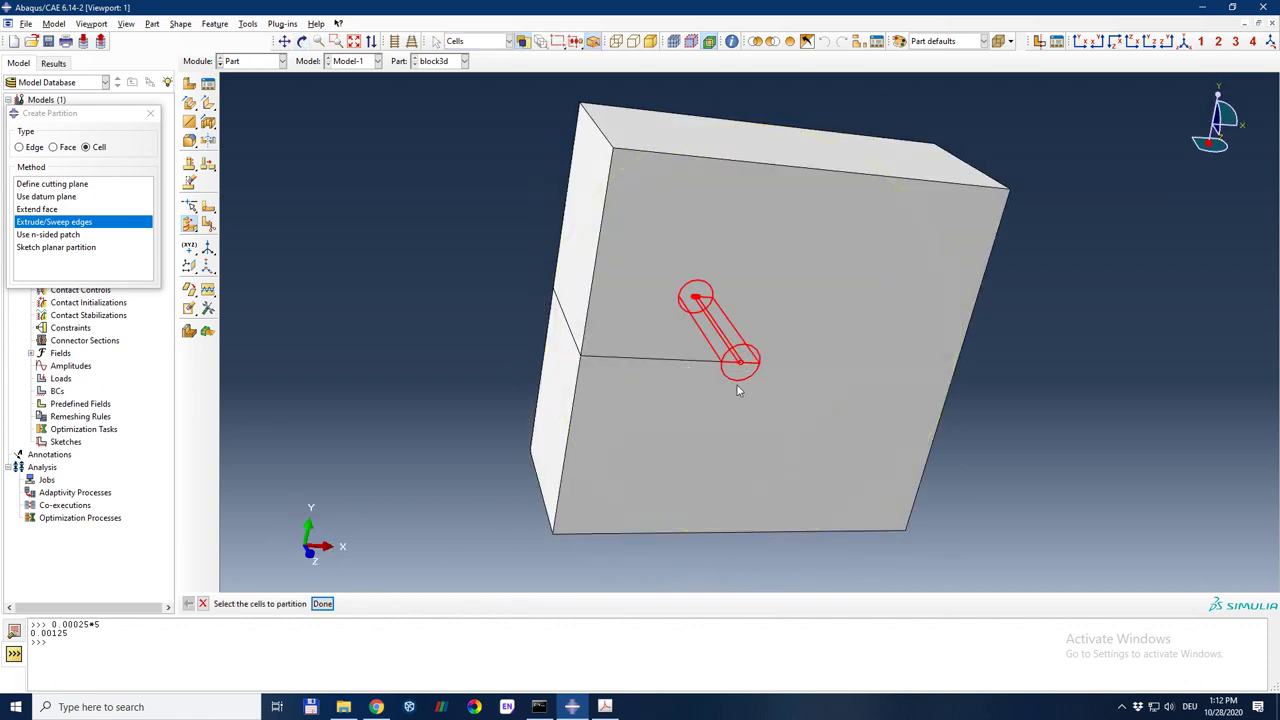
click(695, 434)
middle_click(590, 545)
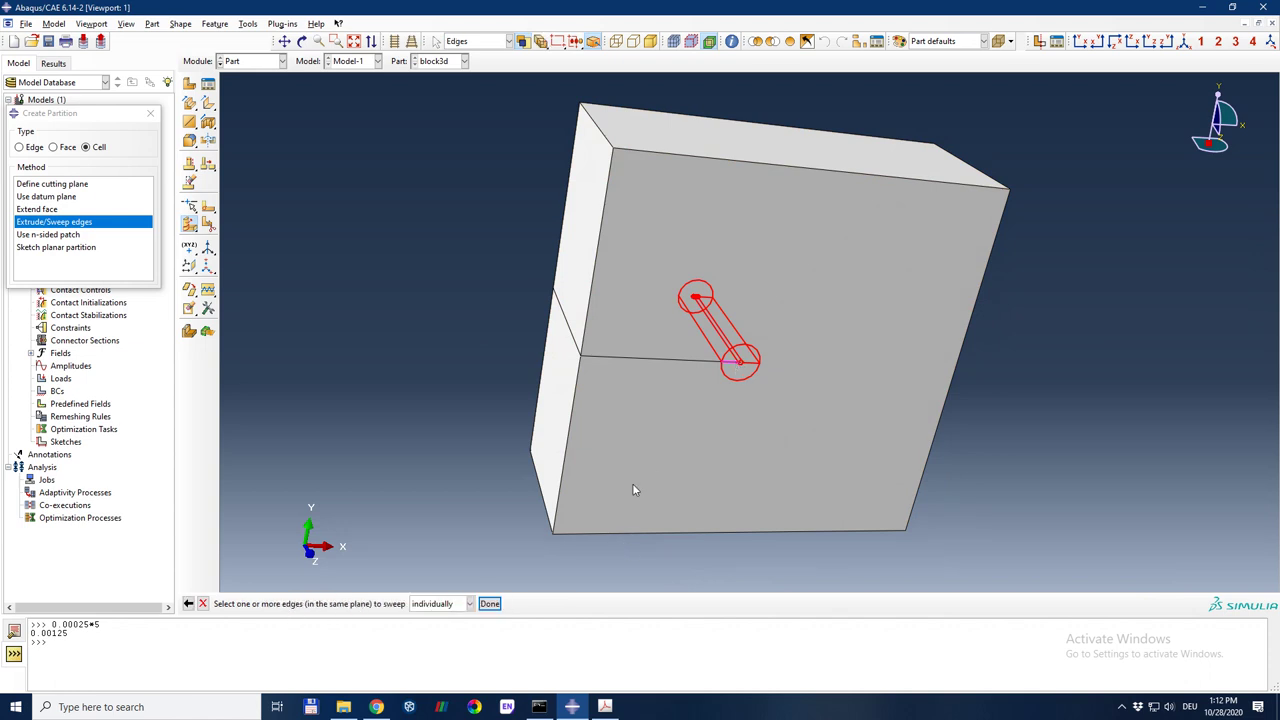
click(489, 603)
click(362, 603)
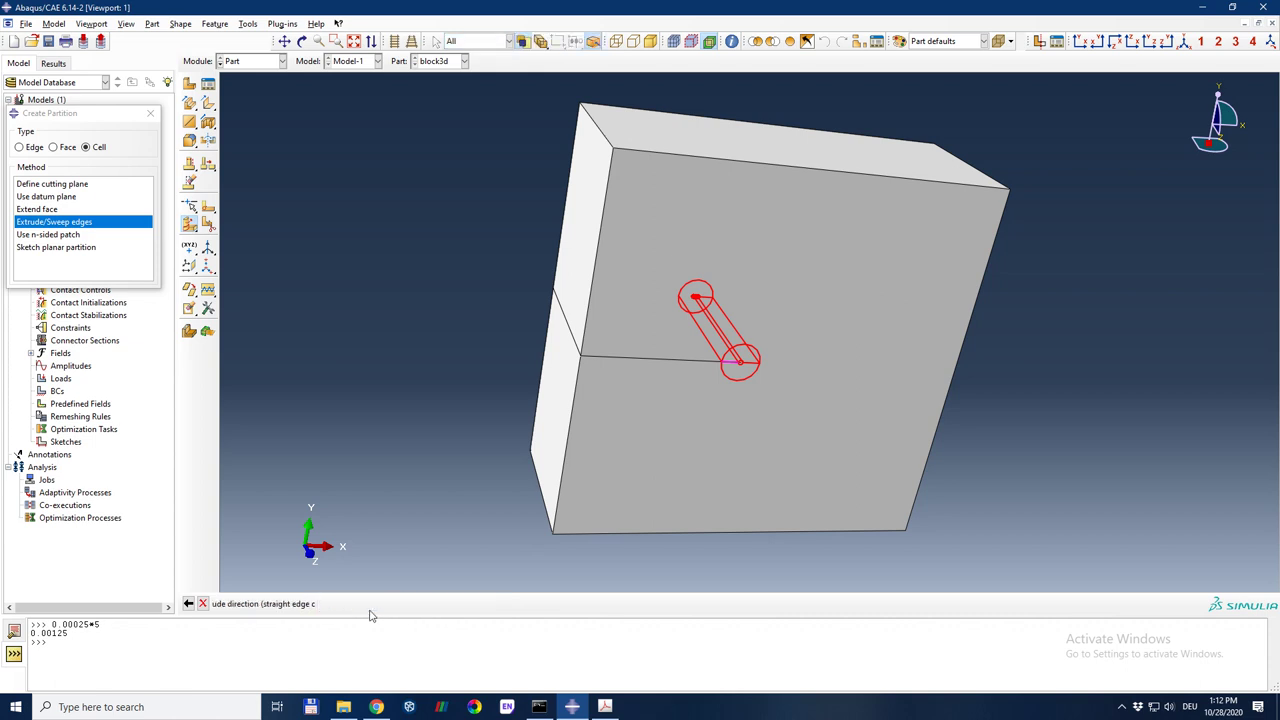
click(565, 330)
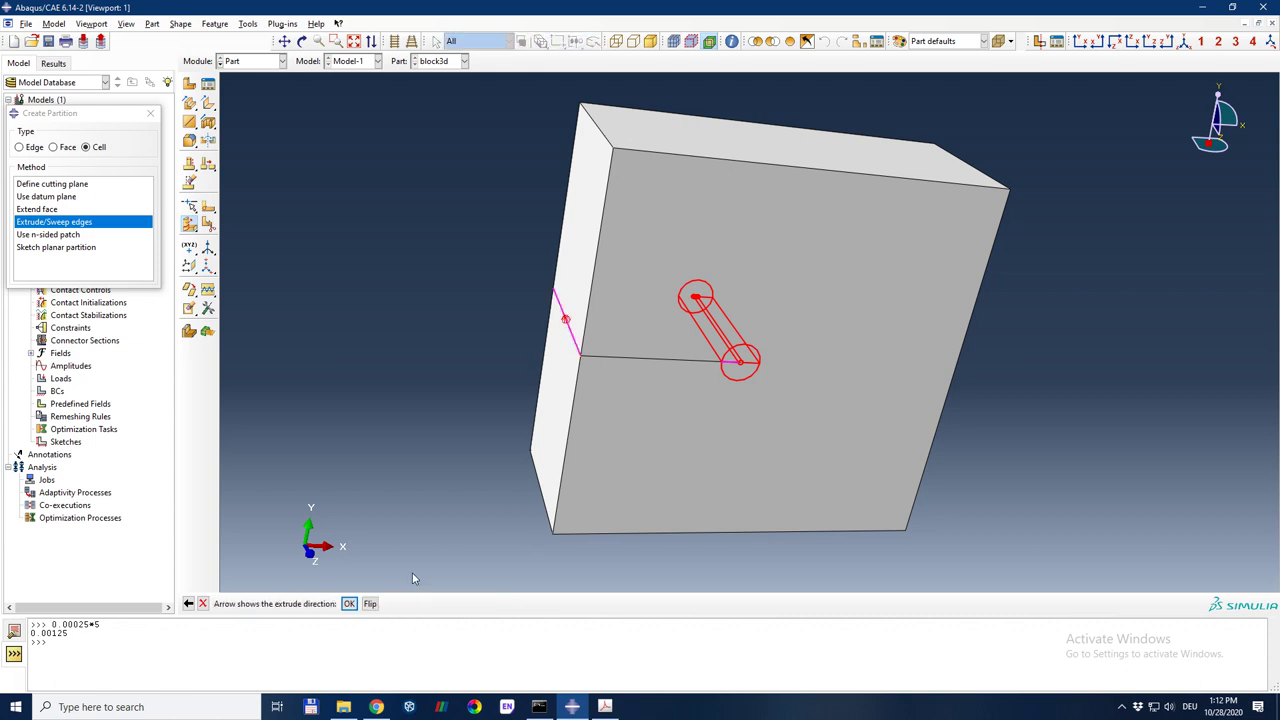
click(356, 603)
click(350, 604)
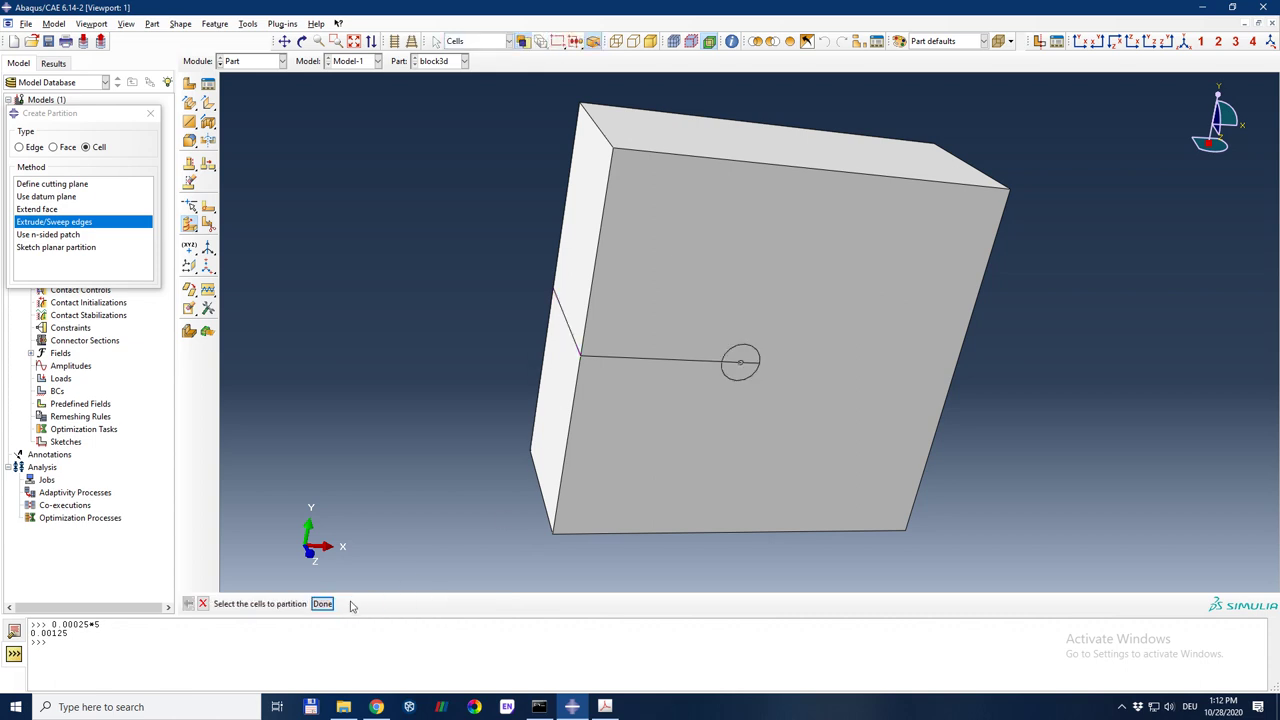
click(763, 461)
click(1006, 427)
Step: Orbit the block to inspect its crack-tip partitions, then close the partition tool
ctrl+alt+middle_drag(944, 425, 590, 364)
ctrl+alt+drag(532, 352, 666, 277)
drag(906, 371, 937, 359)
key(Escape)
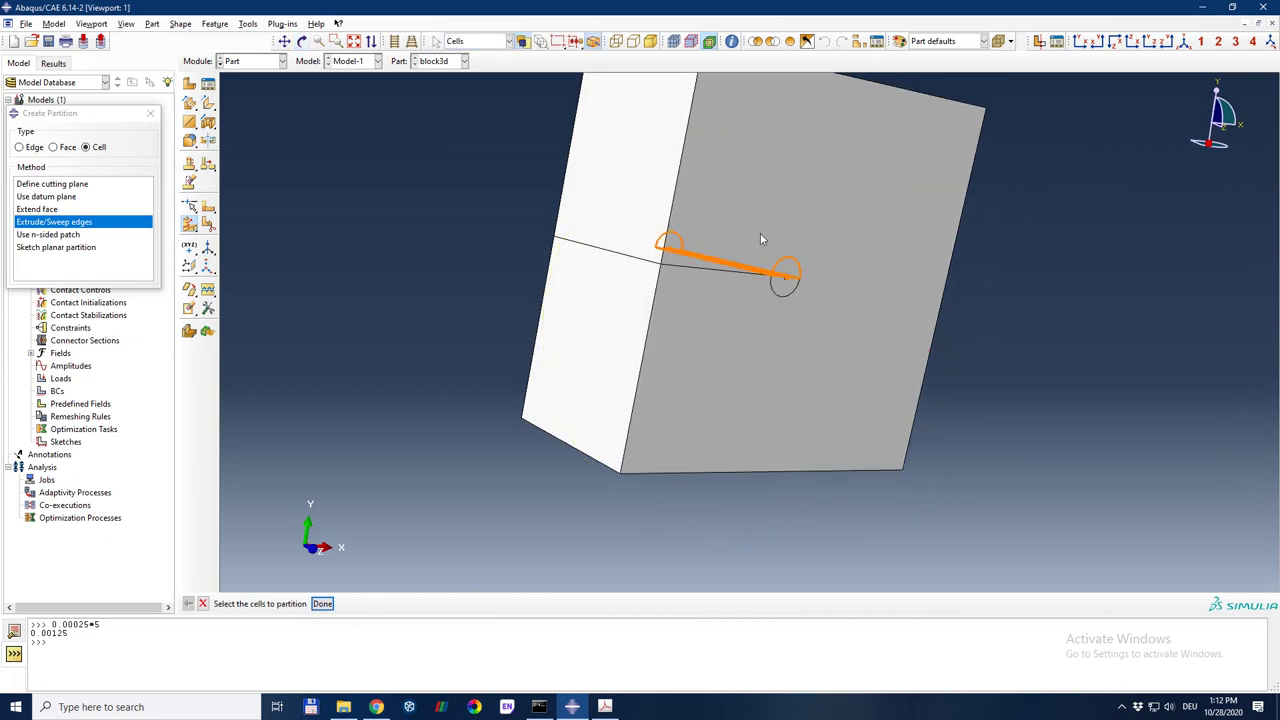
ctrl+alt+drag(693, 449, 727, 350)
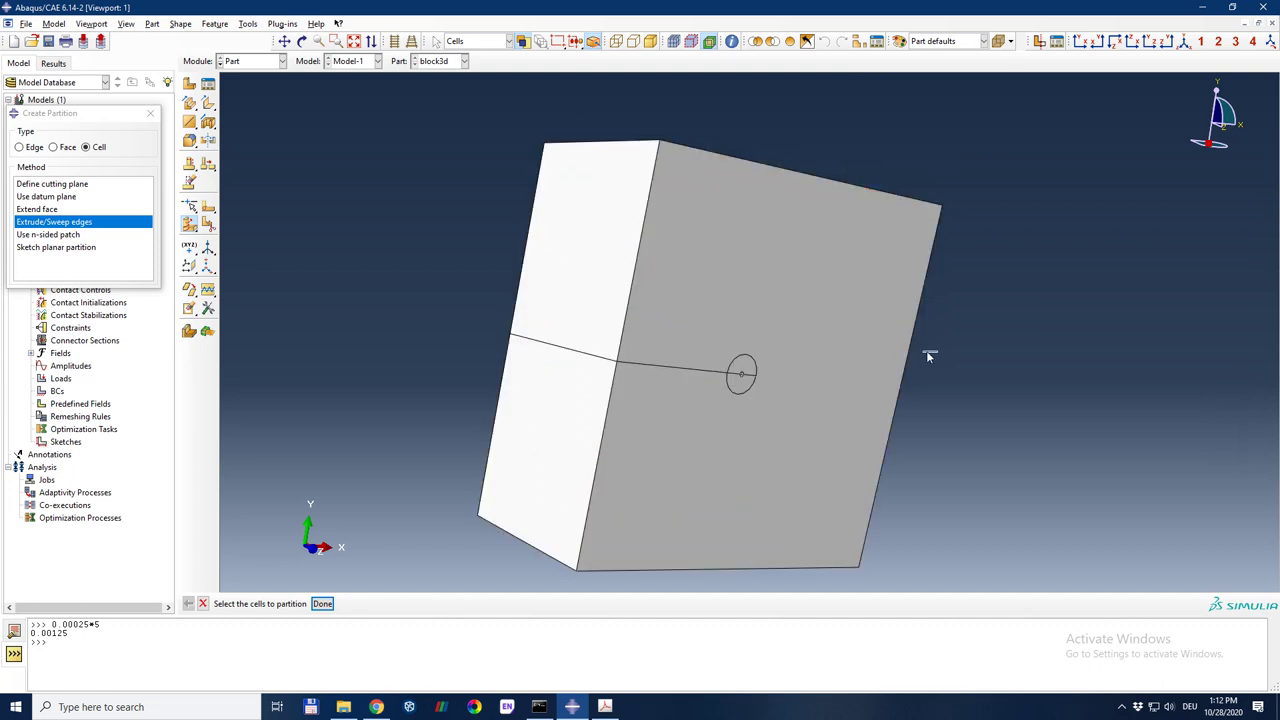
ctrl+alt+drag(942, 357, 771, 314)
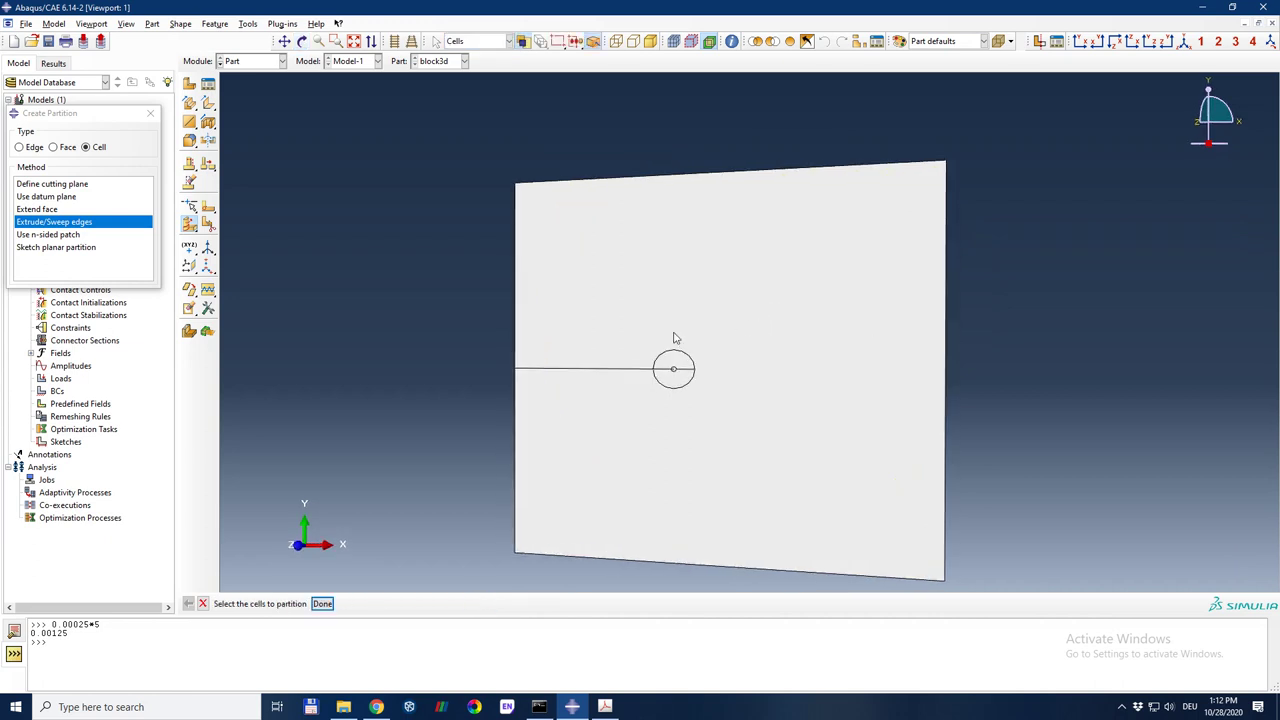
click(150, 113)
Step: Add a block3d instance to the Model-1 assembly
double_click(84, 188)
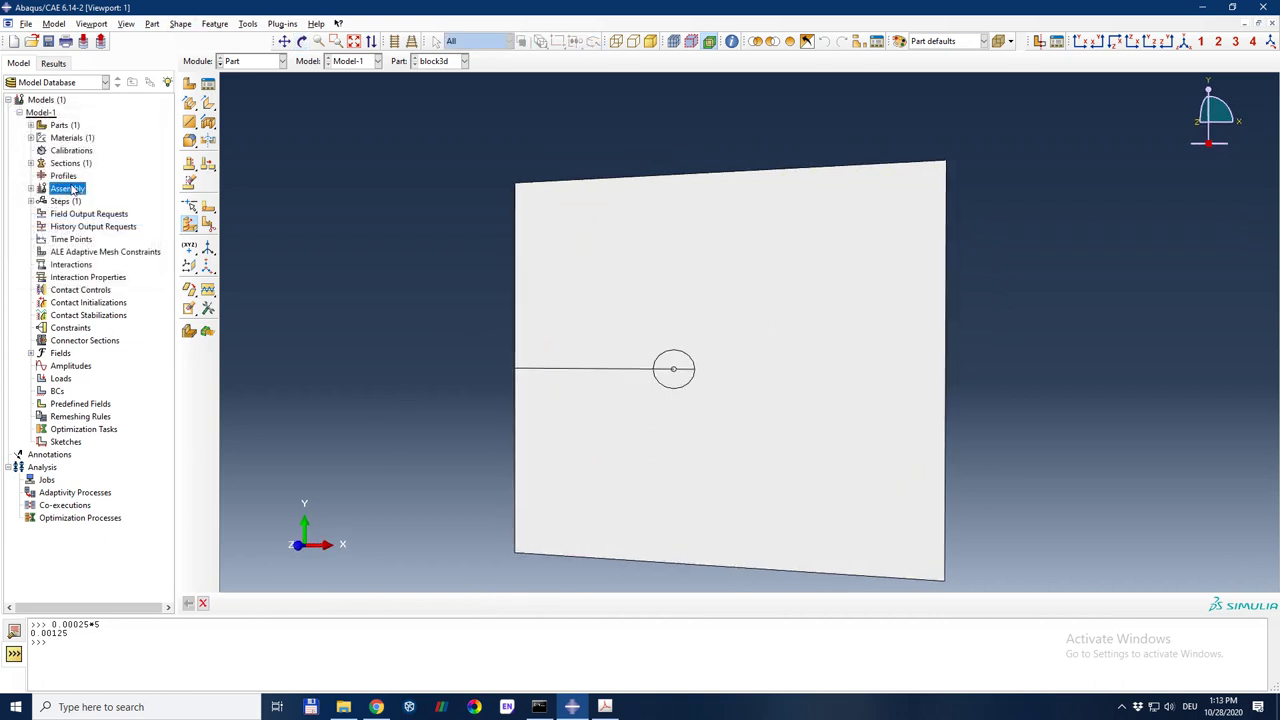
click(31, 188)
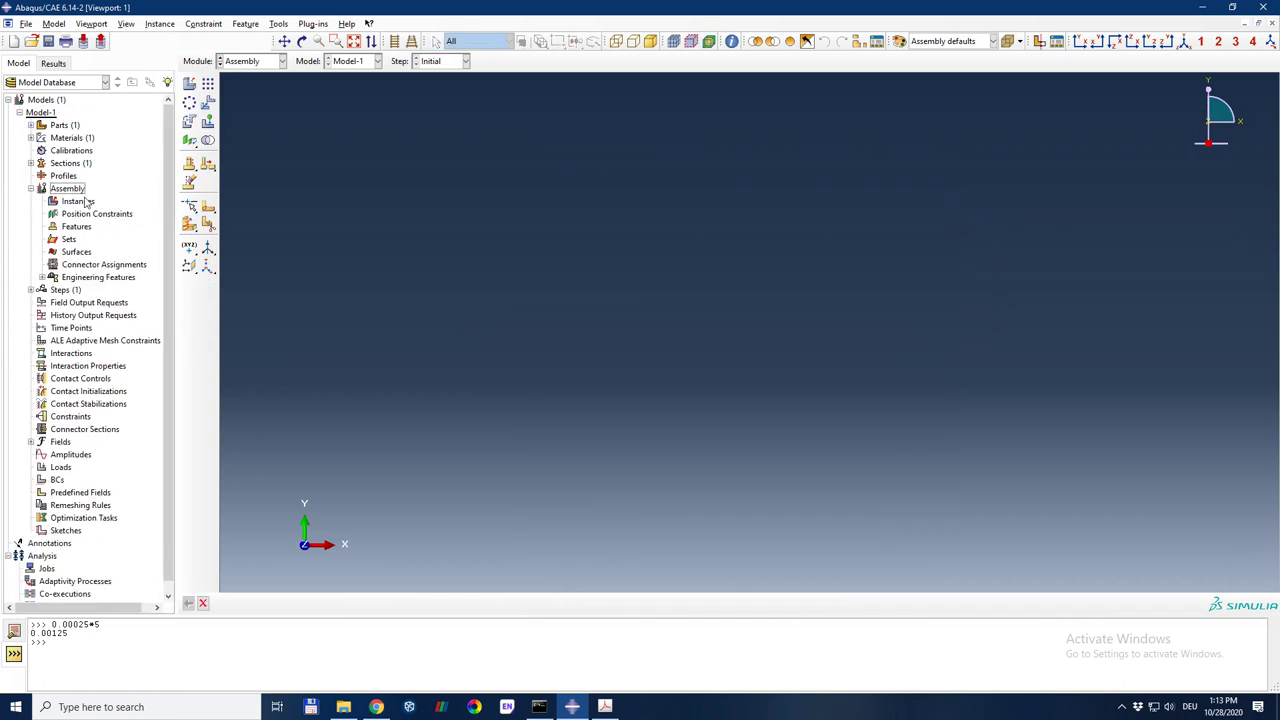
double_click(80, 201)
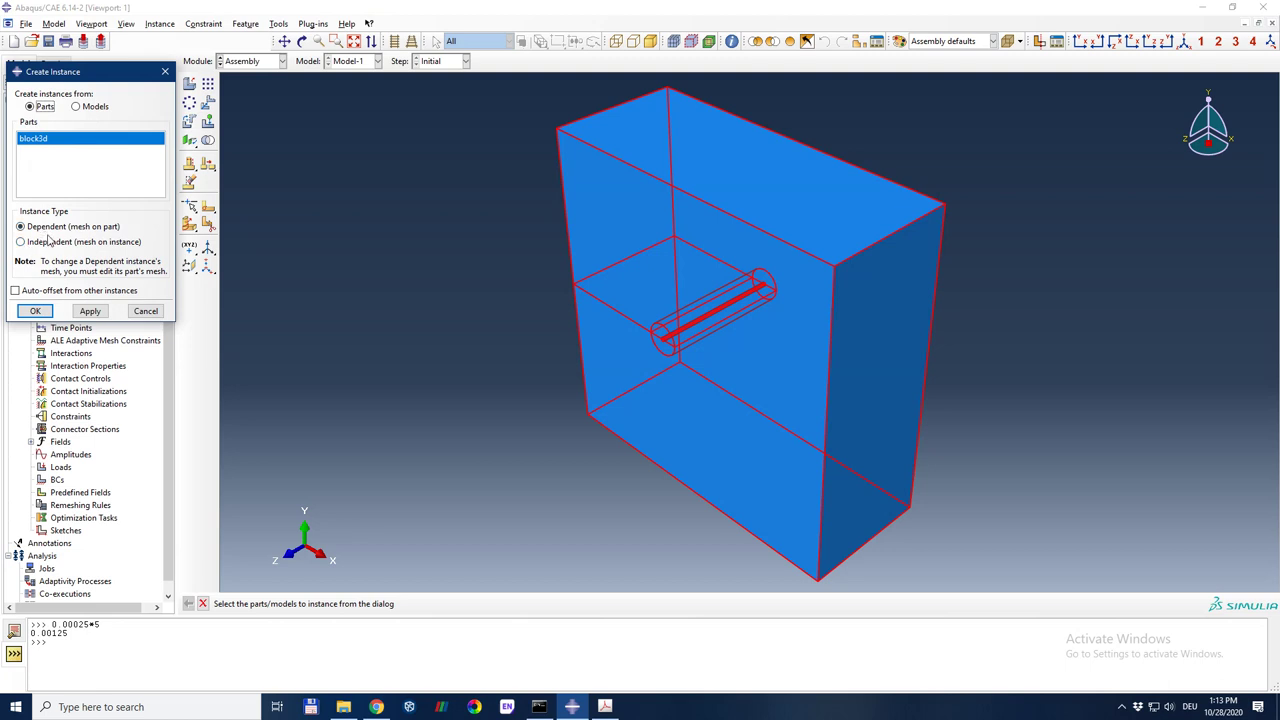
click(36, 312)
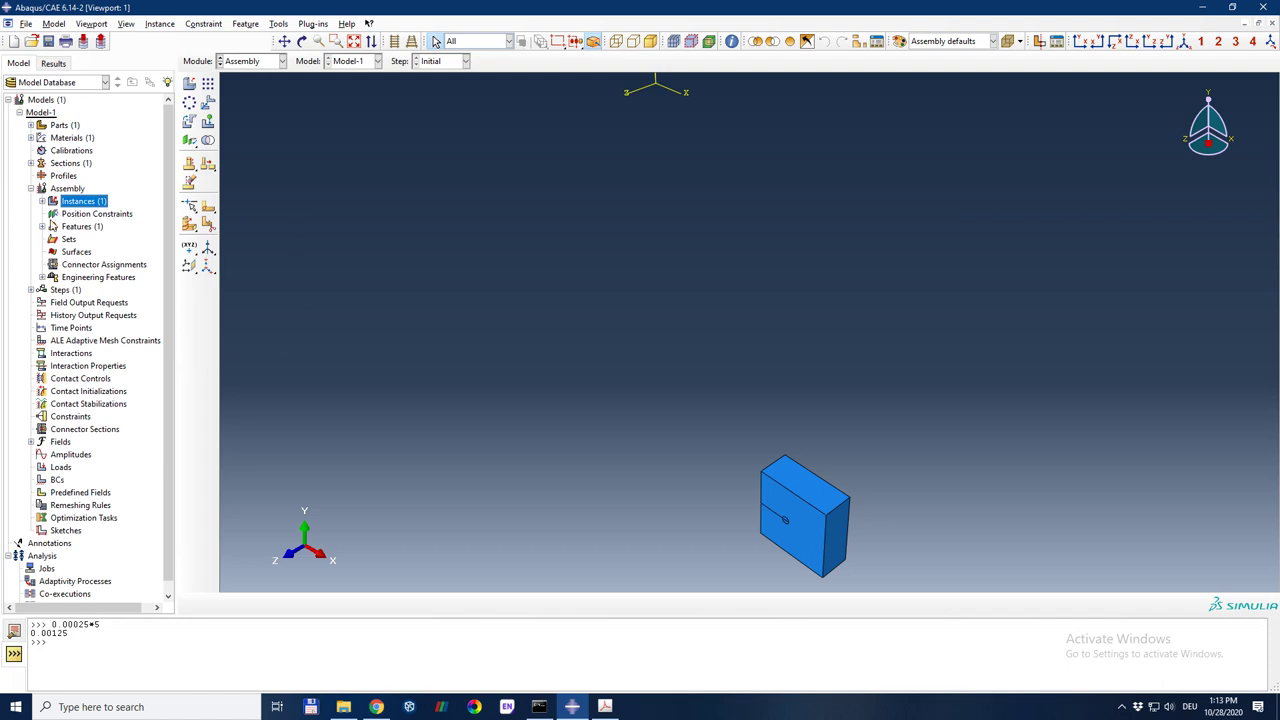
Step: Delete the assembly's leftover datum feature and auto-fit the block in the view
click(41, 226)
right_click(80, 242)
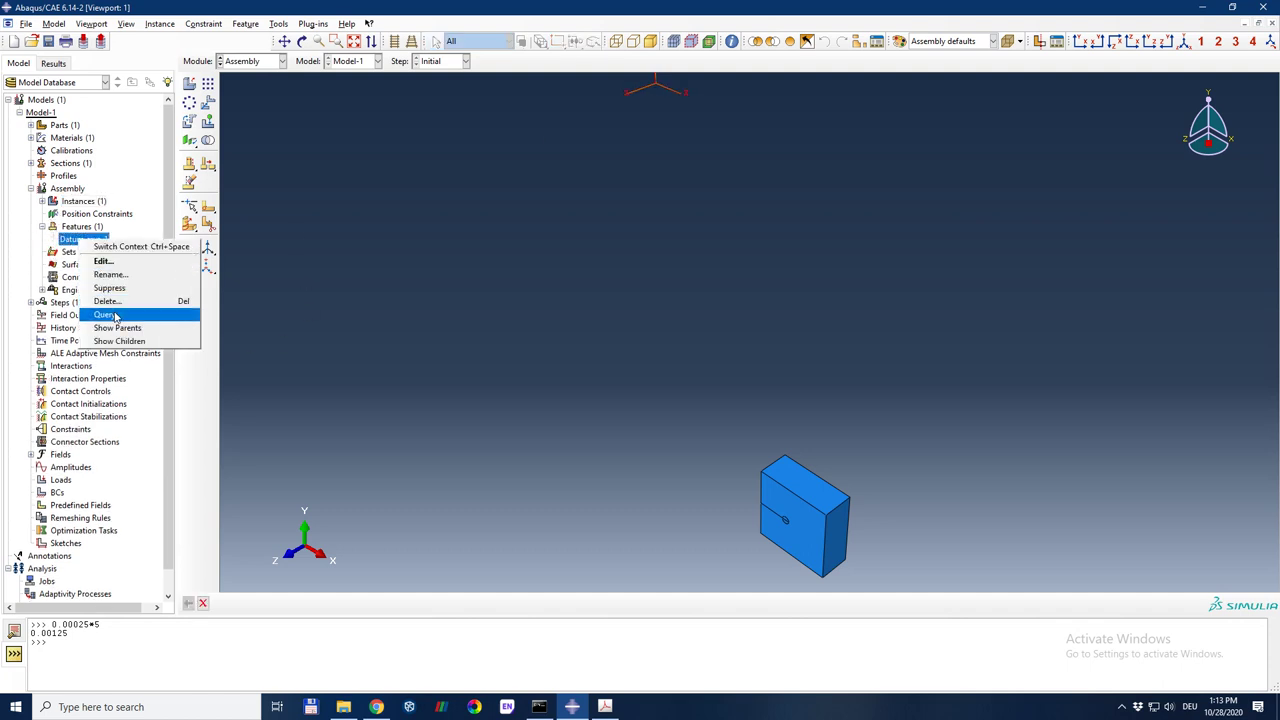
click(108, 300)
key(Return)
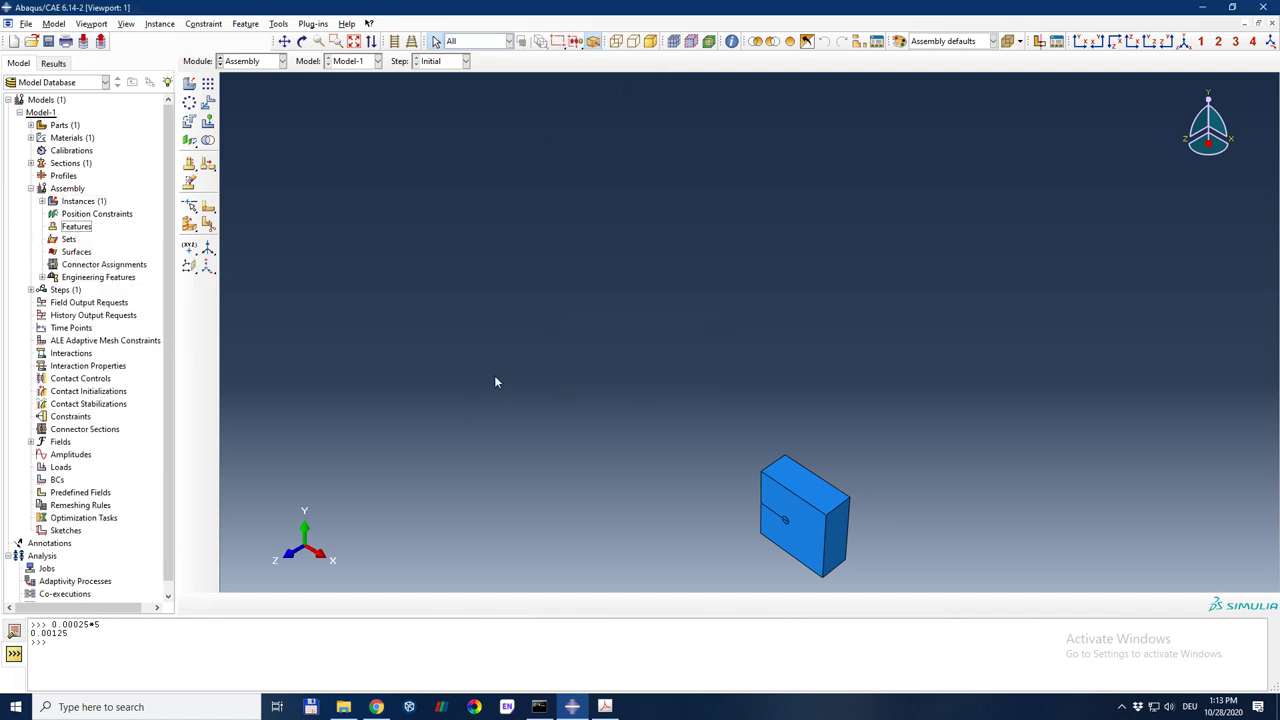
click(355, 42)
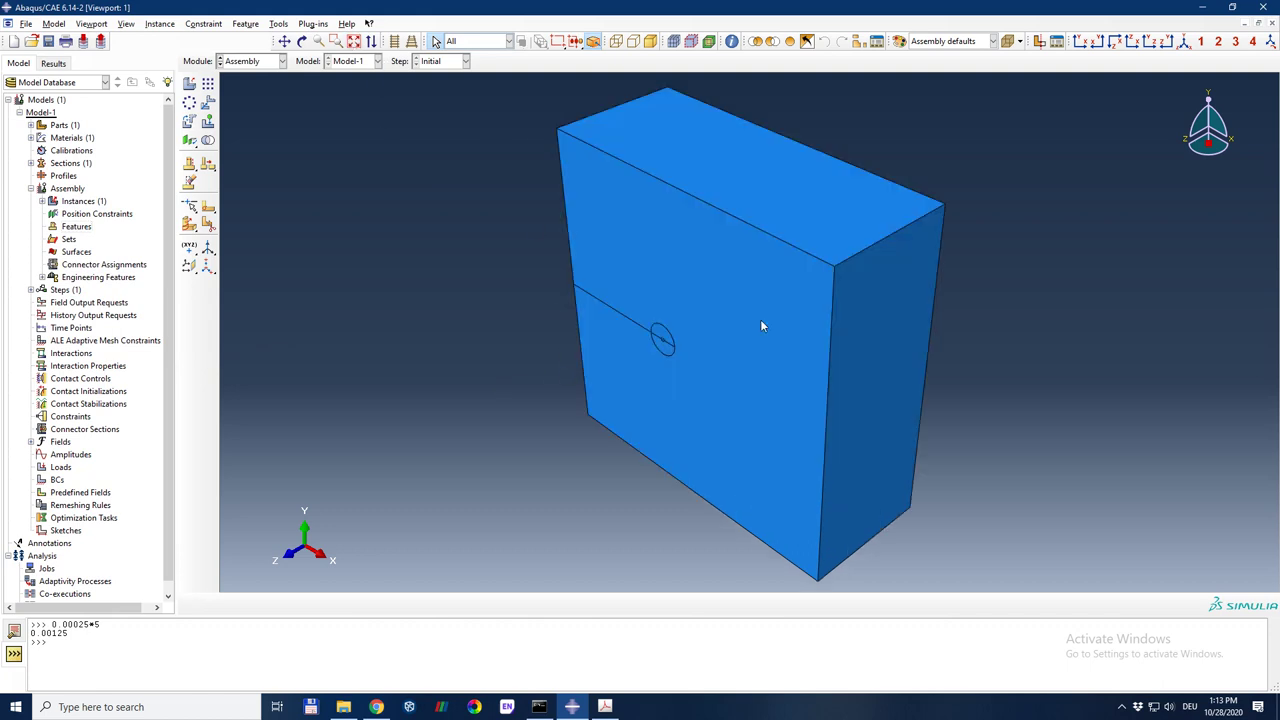
click(41, 277)
Step: Start a contour-integral crack named Crack-1 and continue to crack-front picking
double_click(68, 304)
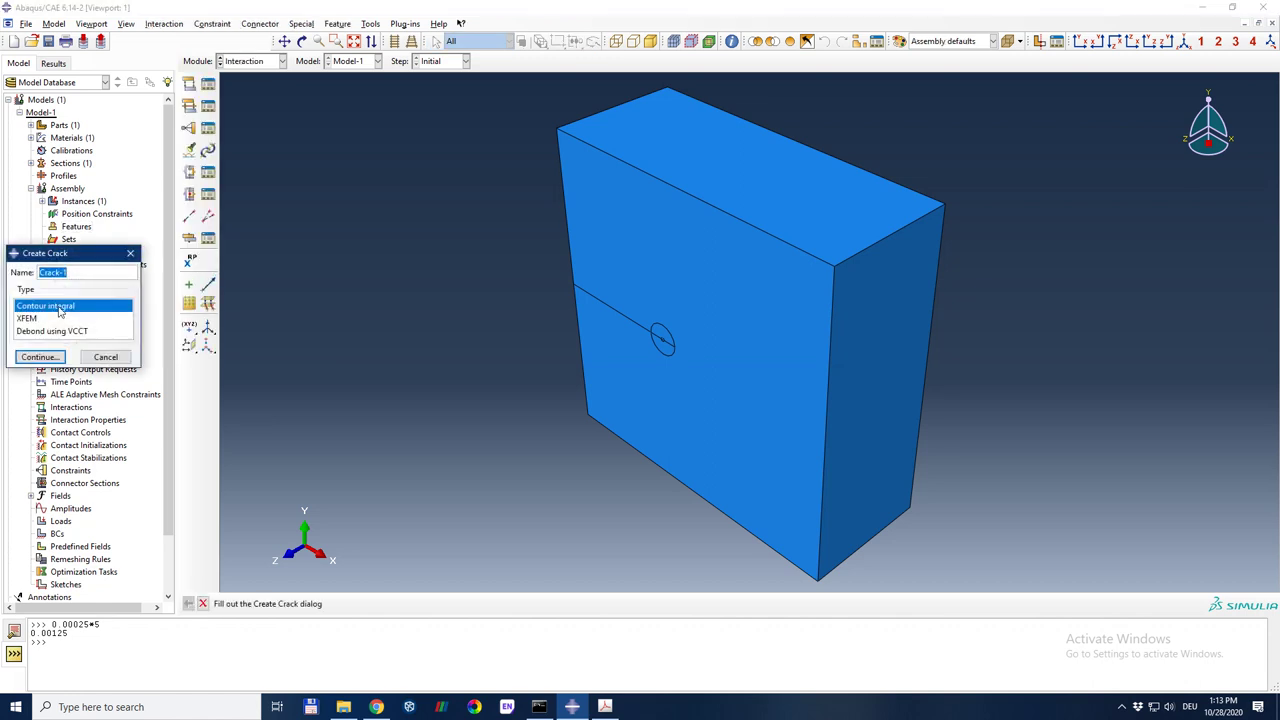
click(82, 273)
click(54, 361)
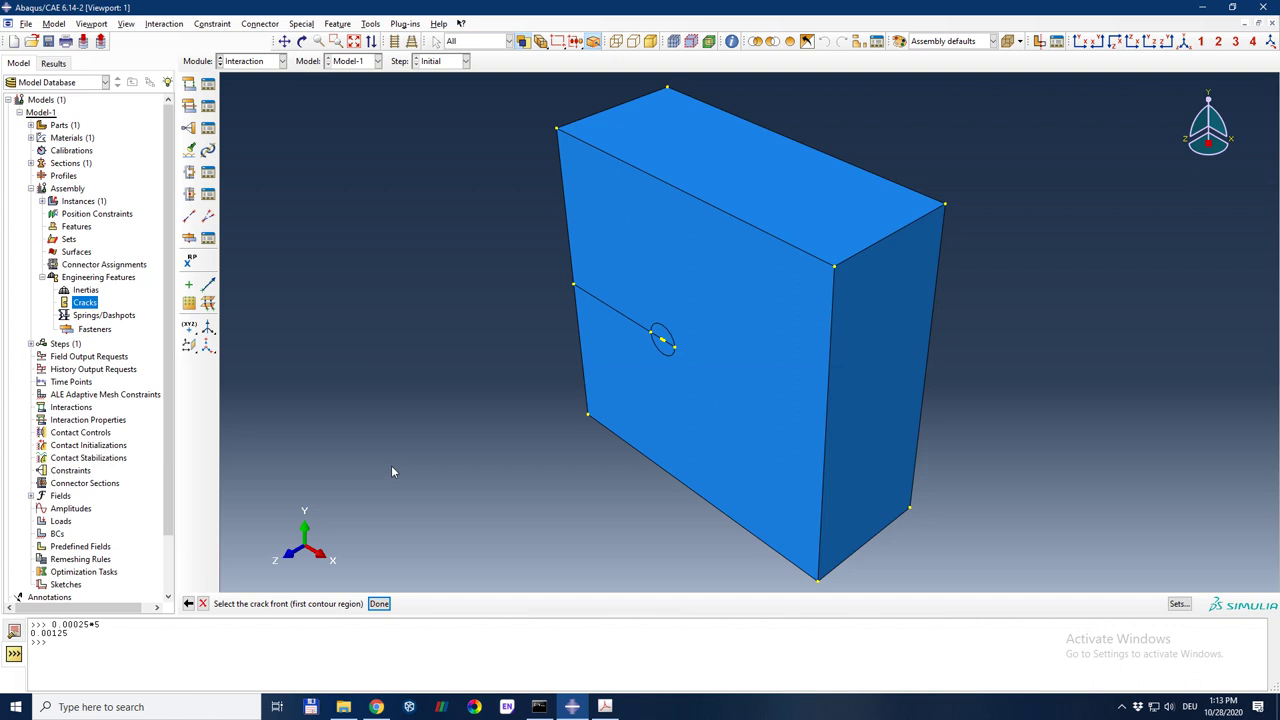
Step: Restrict picking to edges and change the selection method
click(509, 41)
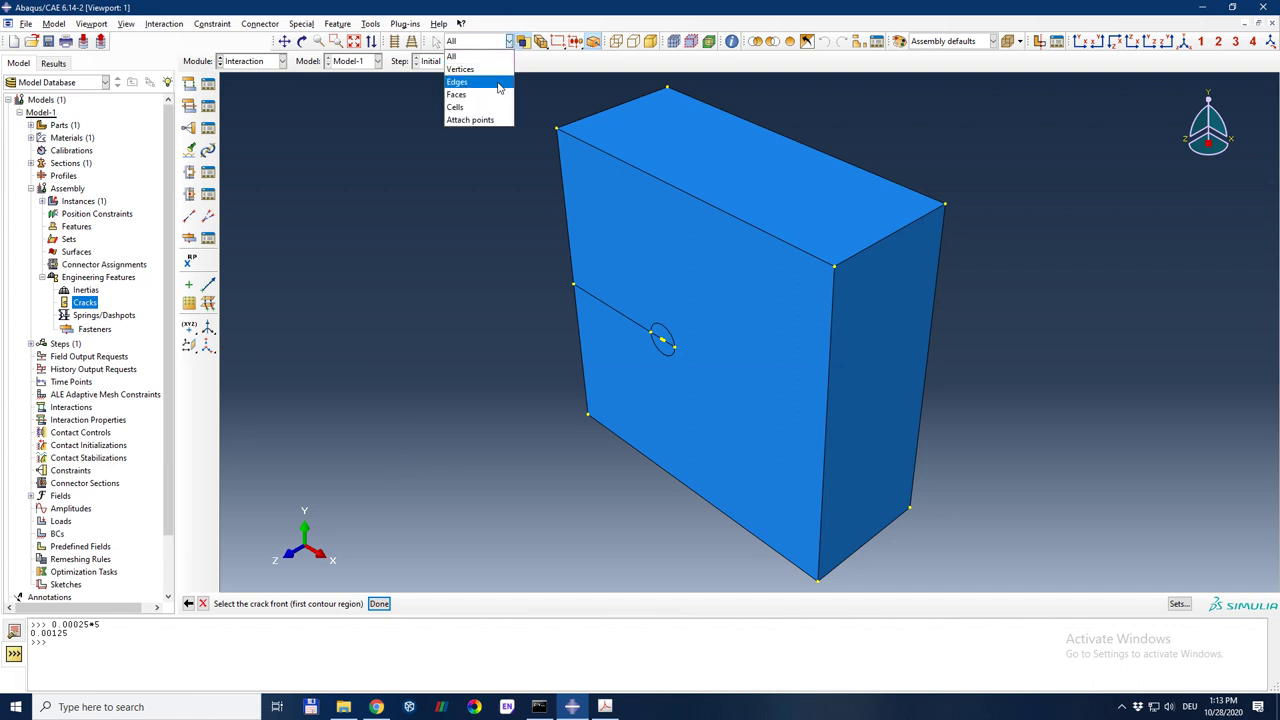
click(487, 82)
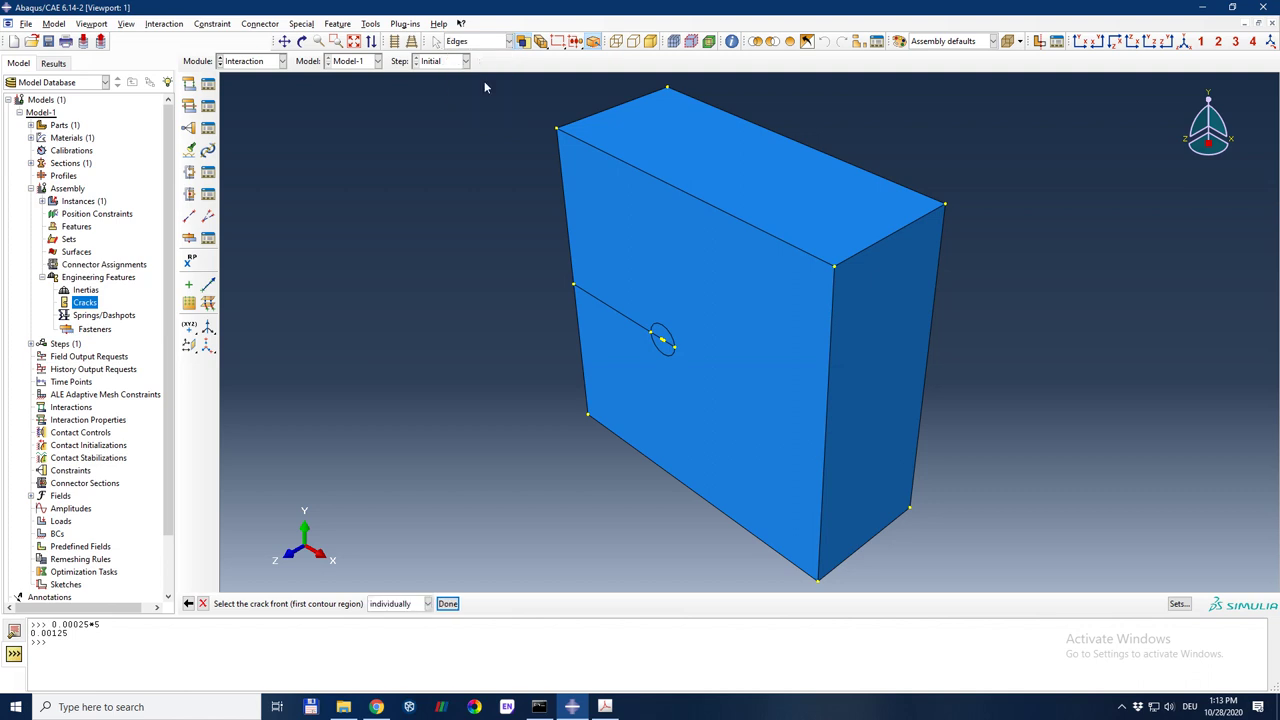
click(543, 46)
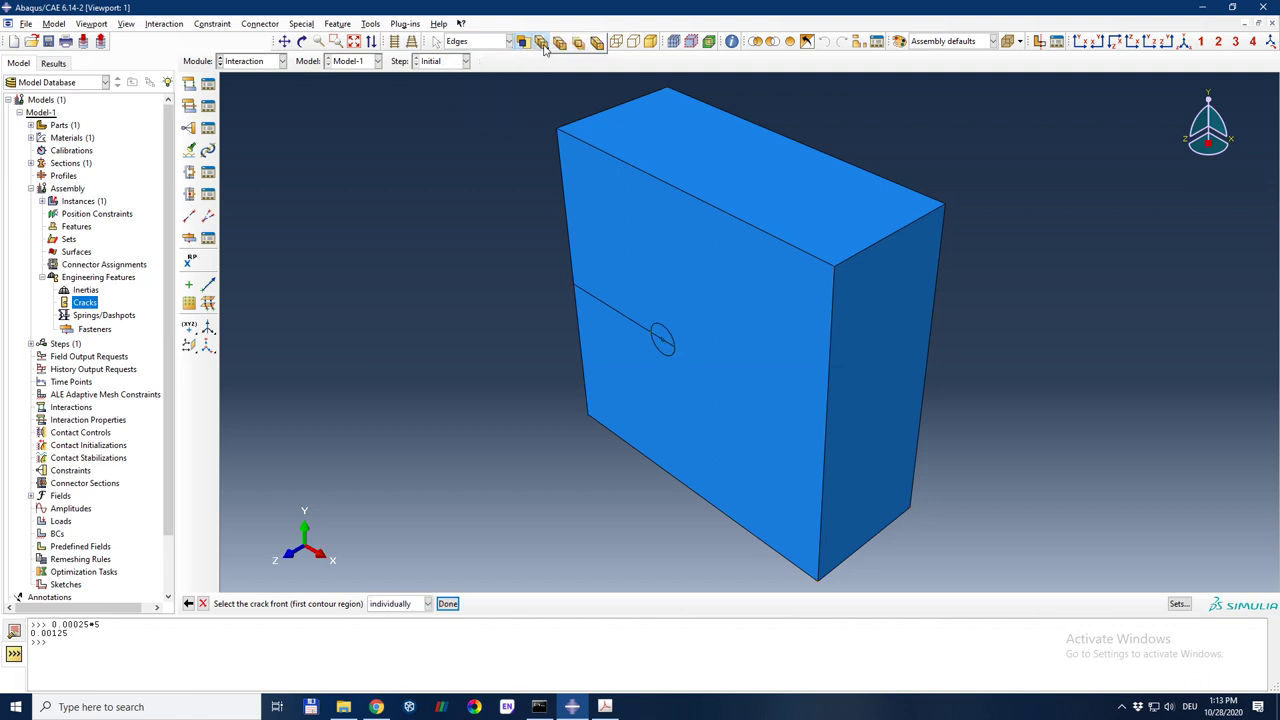
click(578, 46)
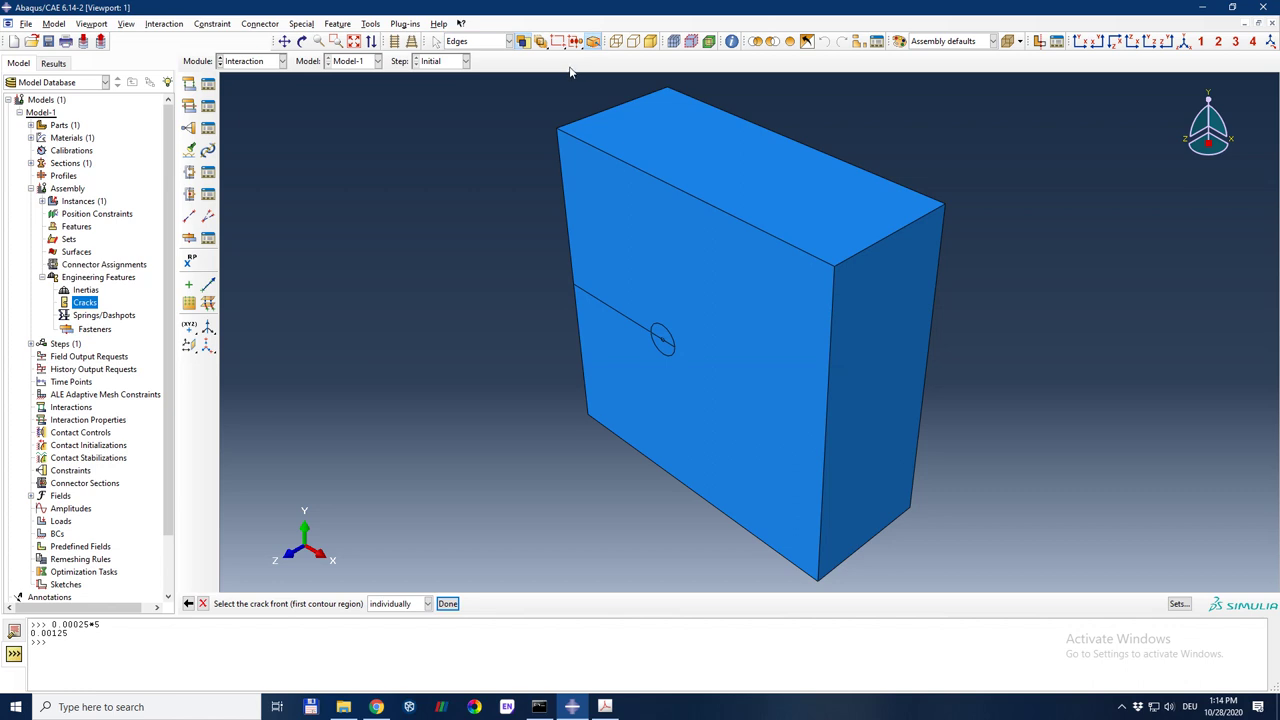
Step: Render the block as a wireframe so the inner cylinder and axial line show
click(634, 42)
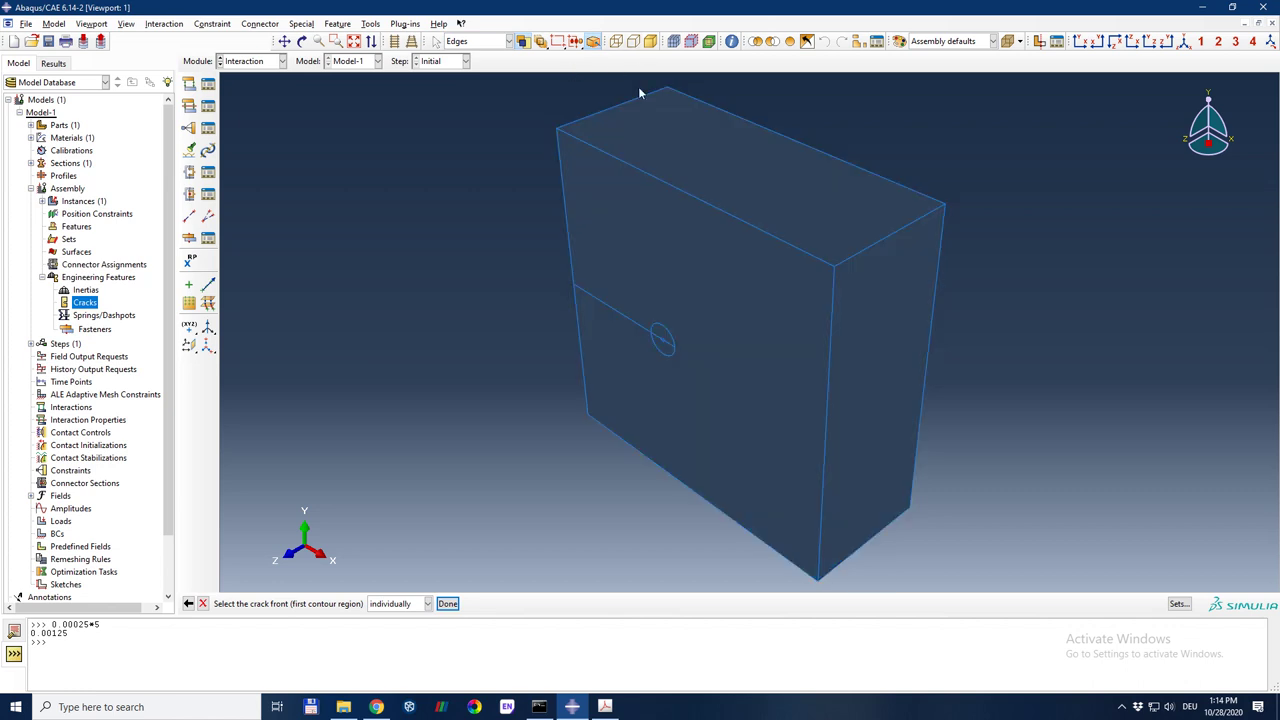
scroll(650, 416, up, 3)
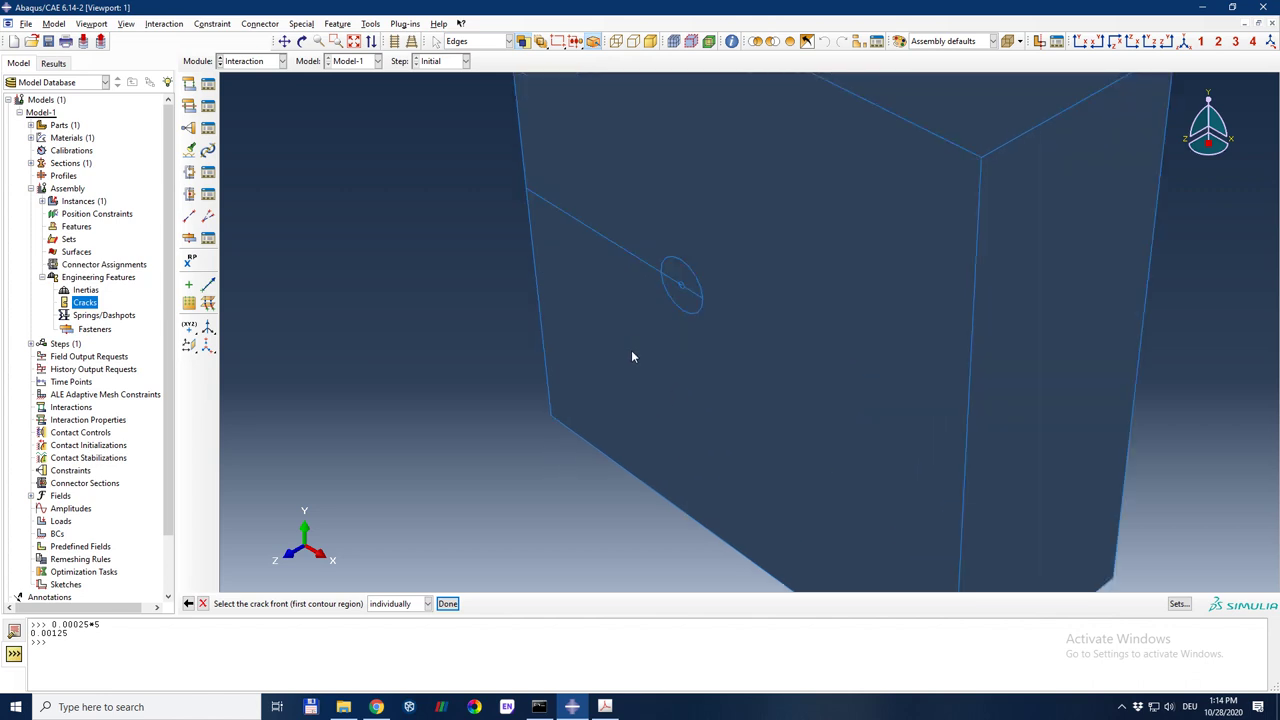
click(649, 43)
click(617, 43)
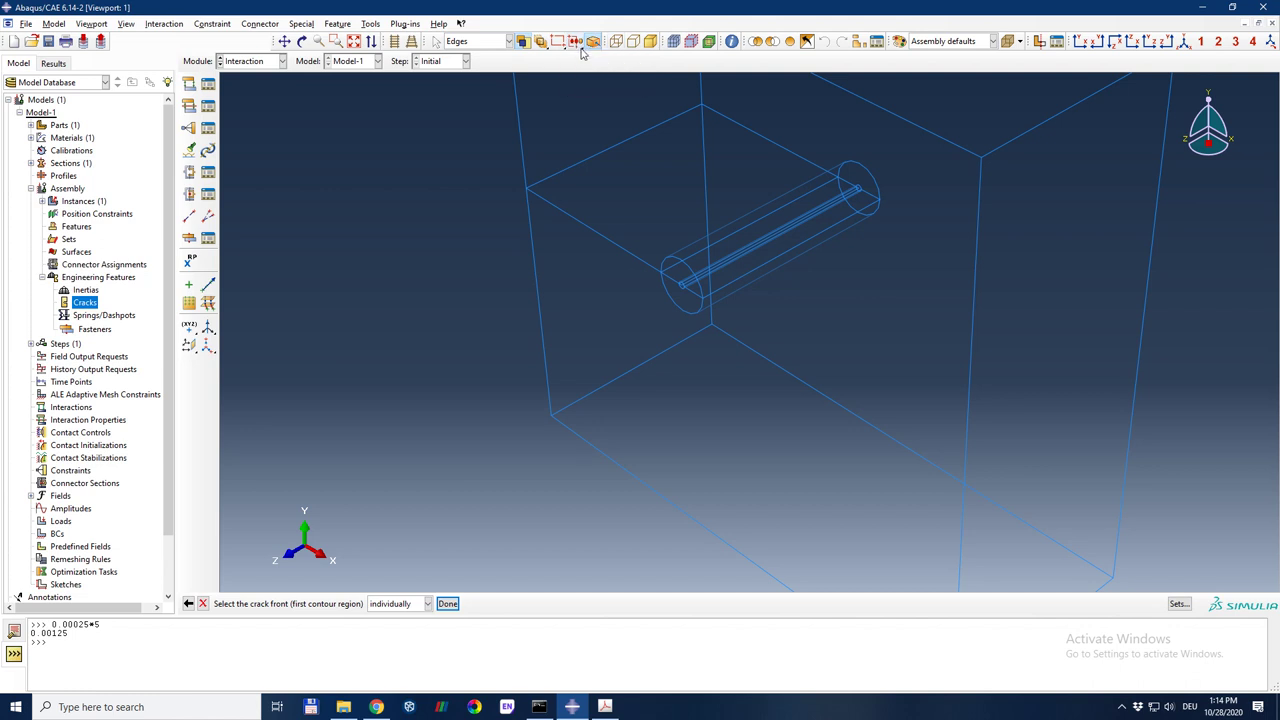
Step: Zoom in and pick the central edge along the inner tube's axis as the crack front
click(125, 24)
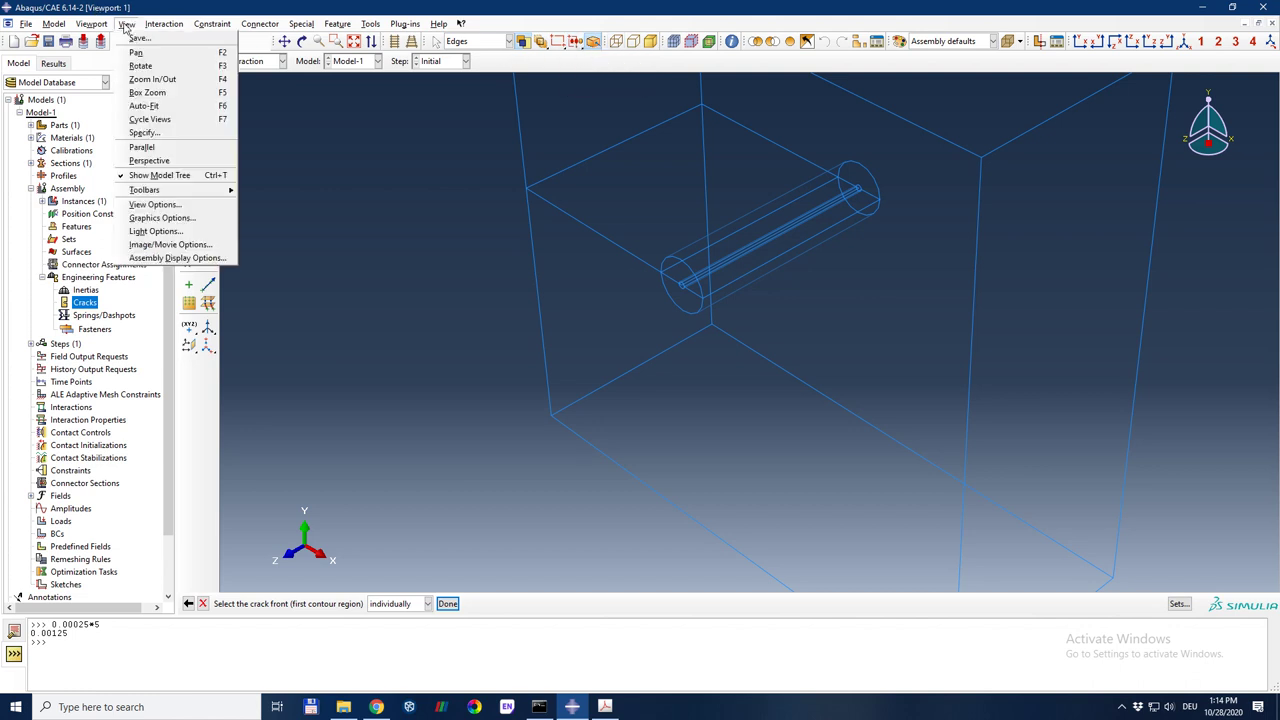
mouse_move(192, 195)
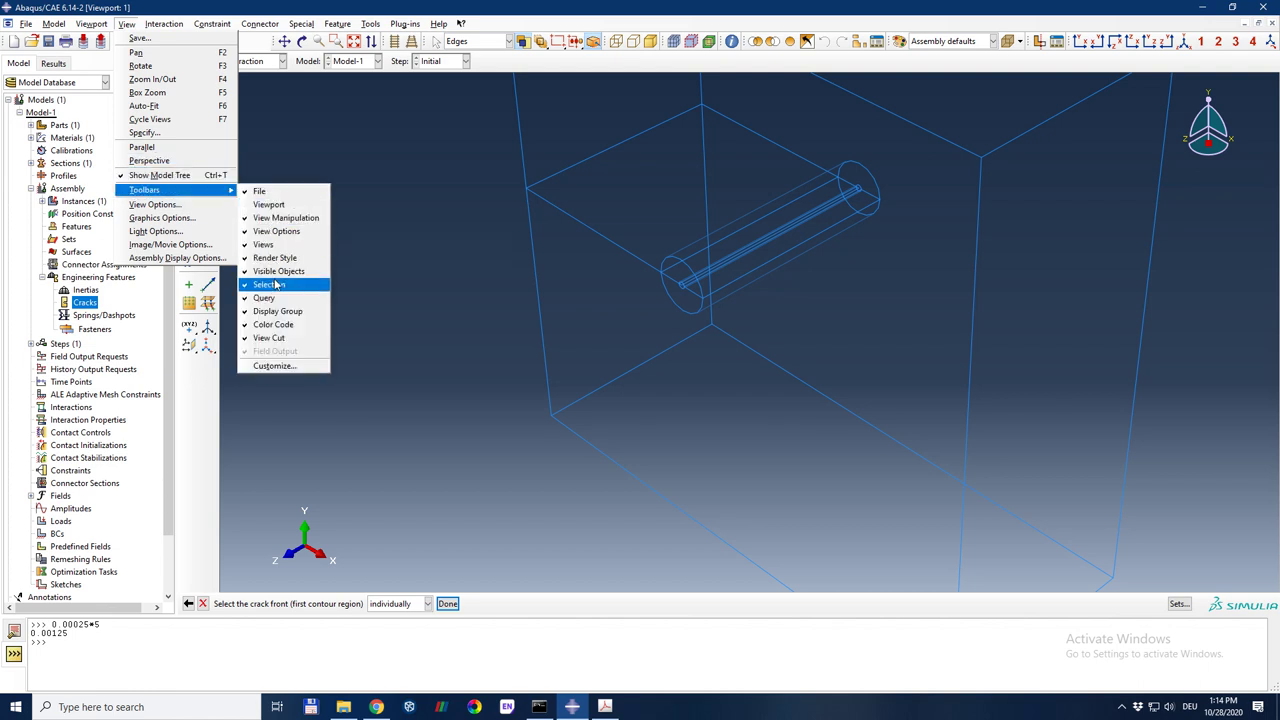
click(639, 46)
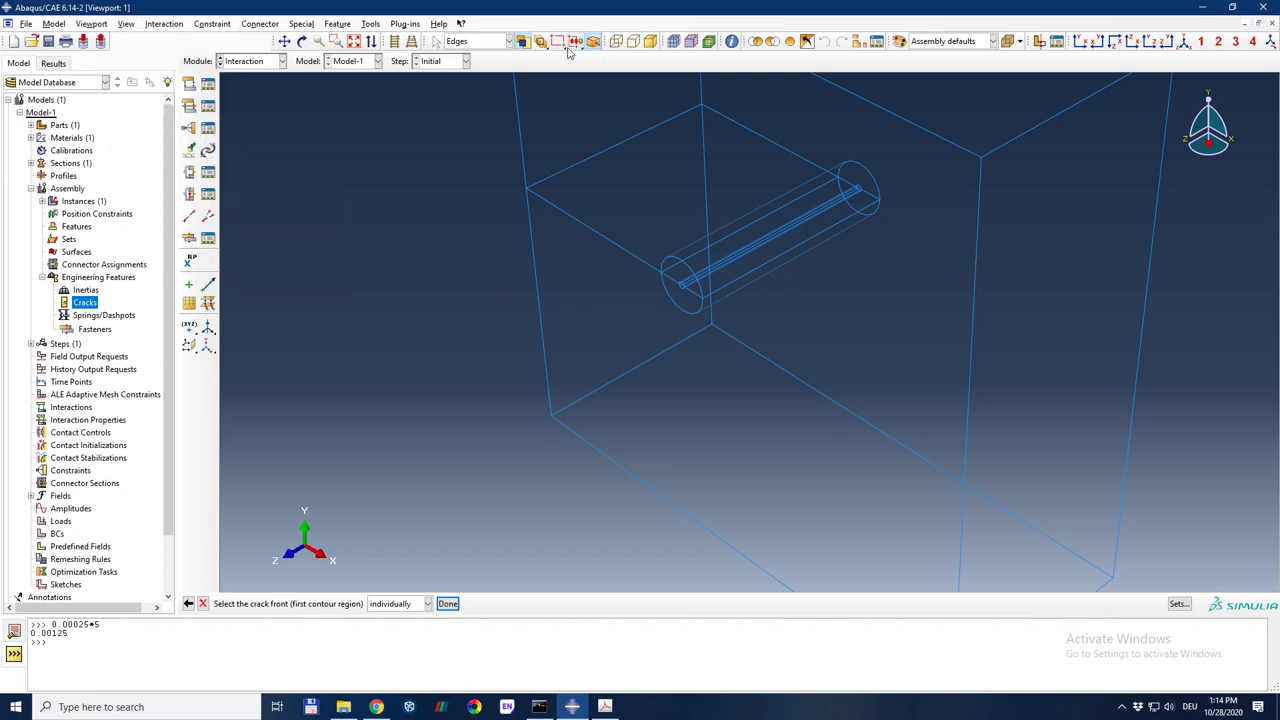
scroll(651, 265, up, 3)
scroll(640, 325, up, 3)
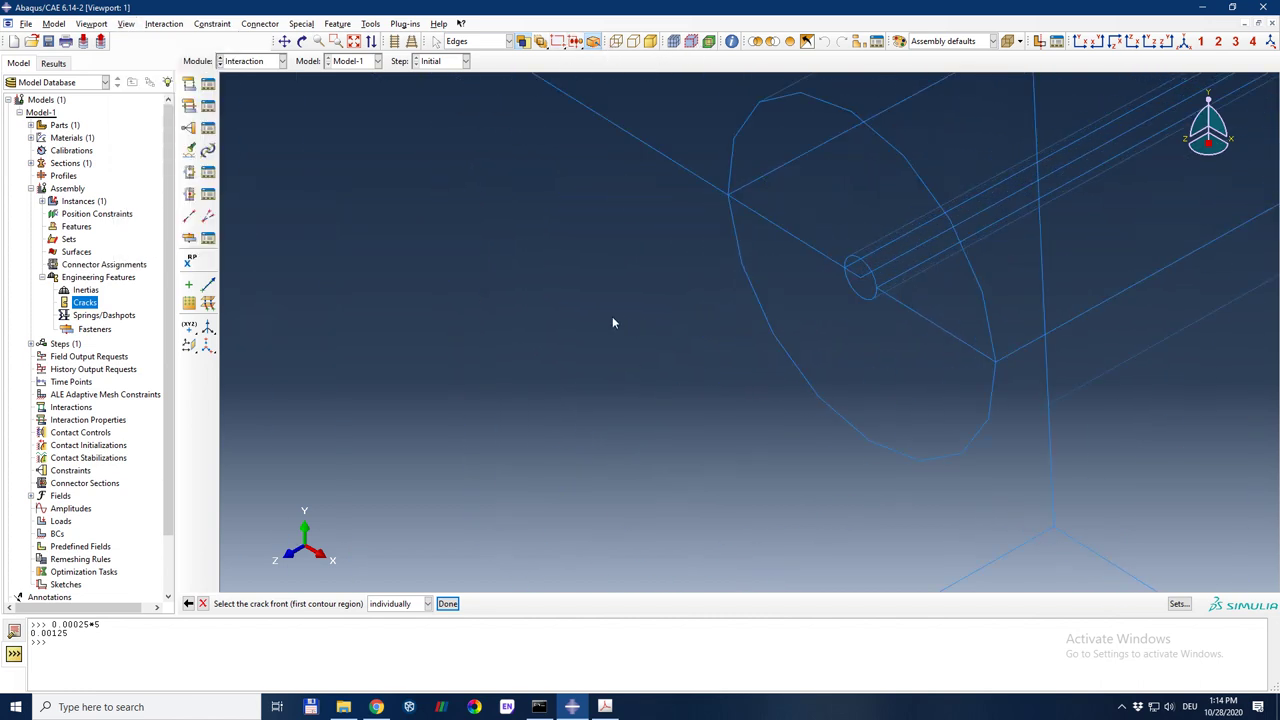
click(891, 266)
scroll(586, 352, down, 1)
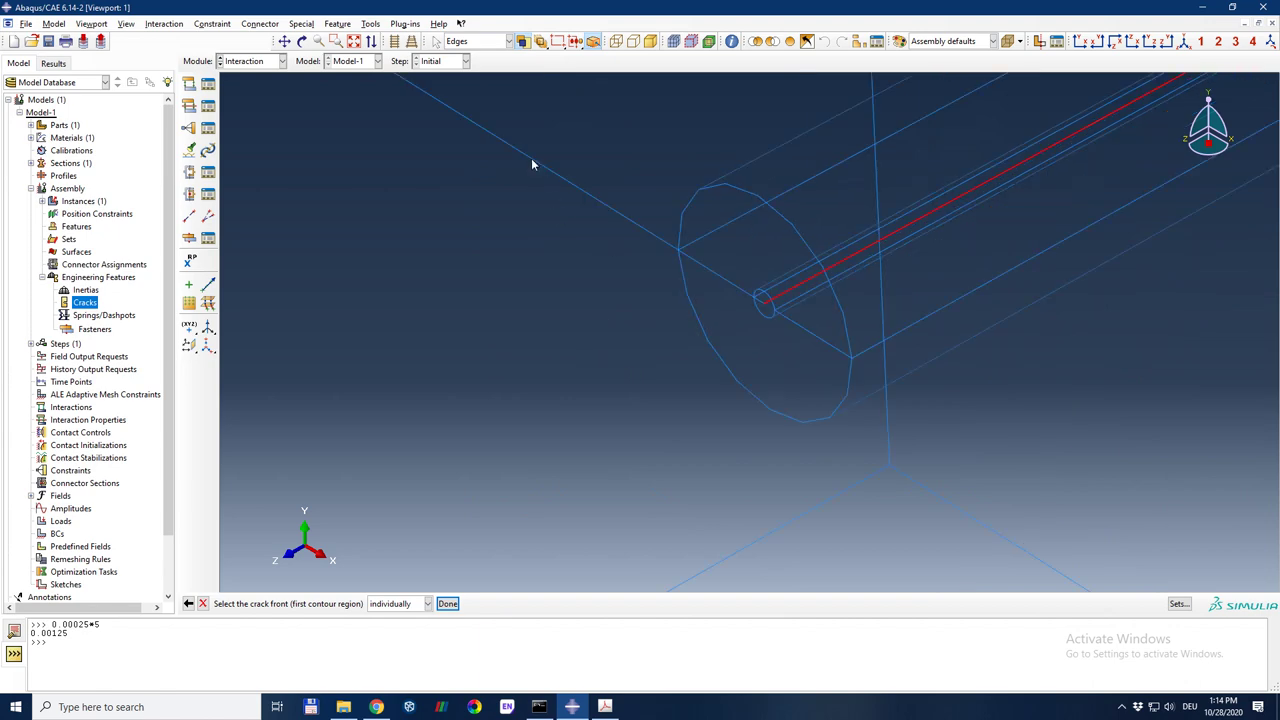
scroll(649, 386, down, 1)
scroll(436, 195, down, 1)
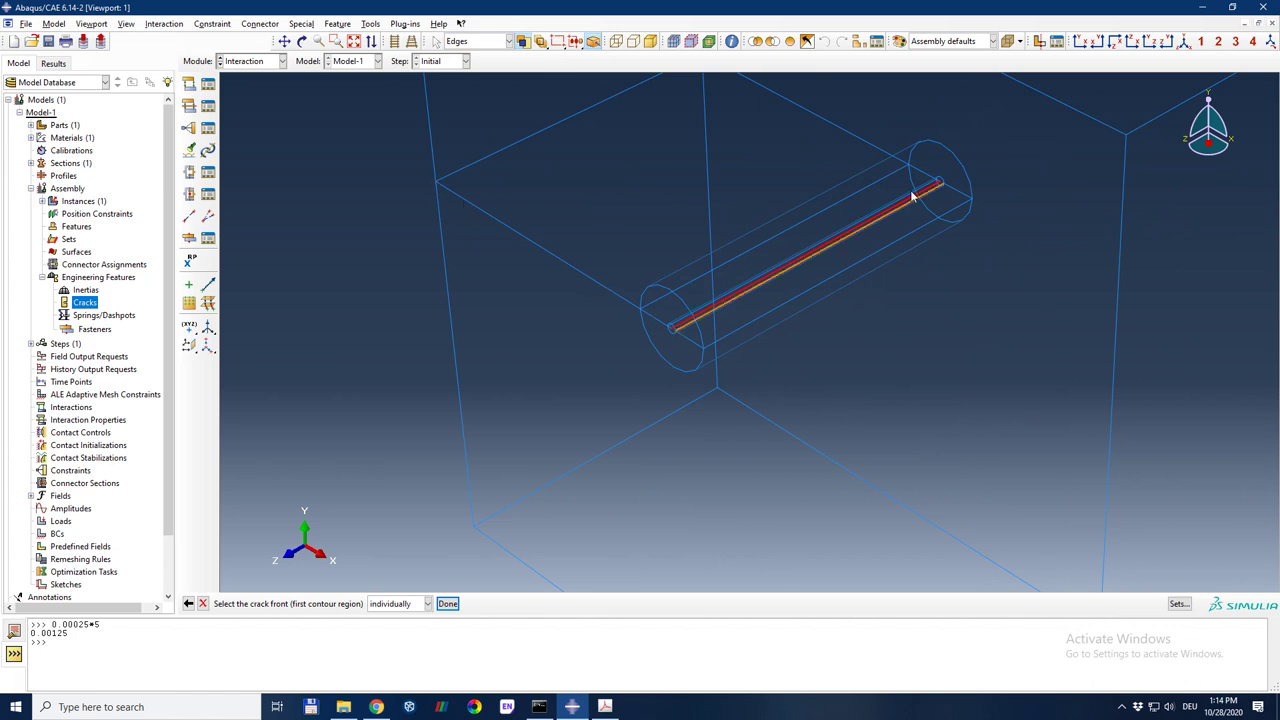
scroll(775, 302, up, 1)
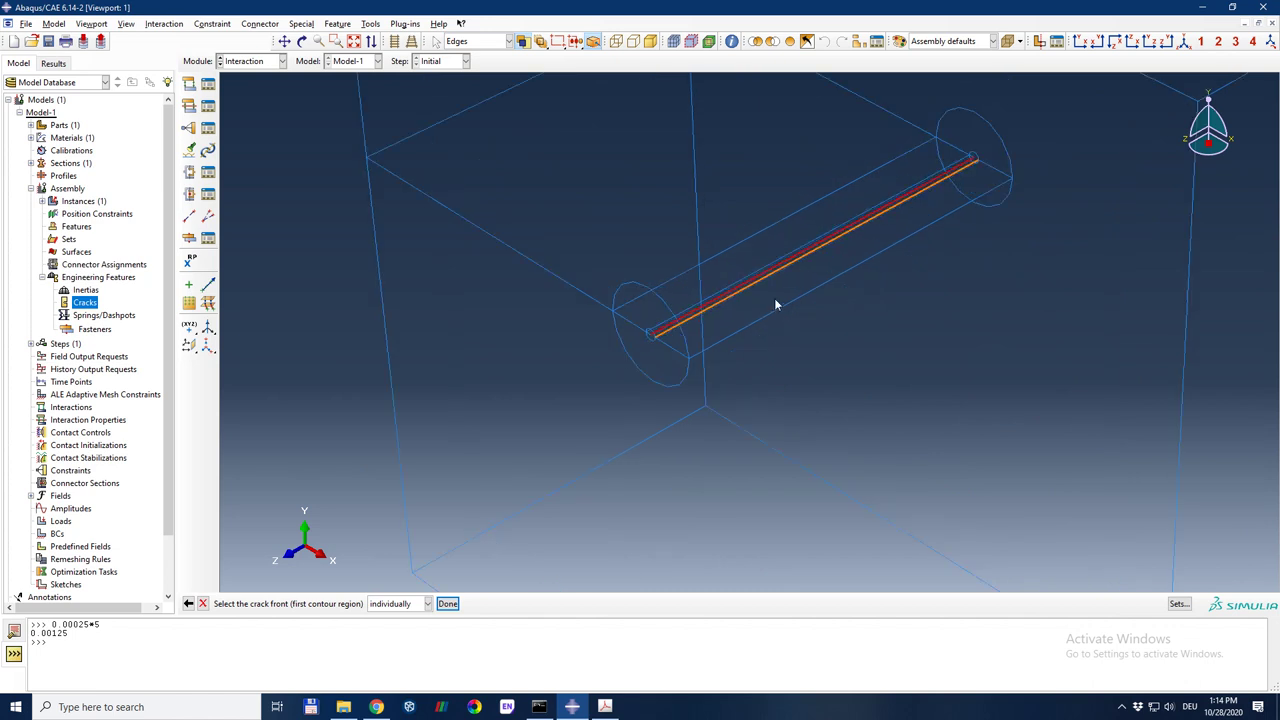
scroll(715, 312, up, 4)
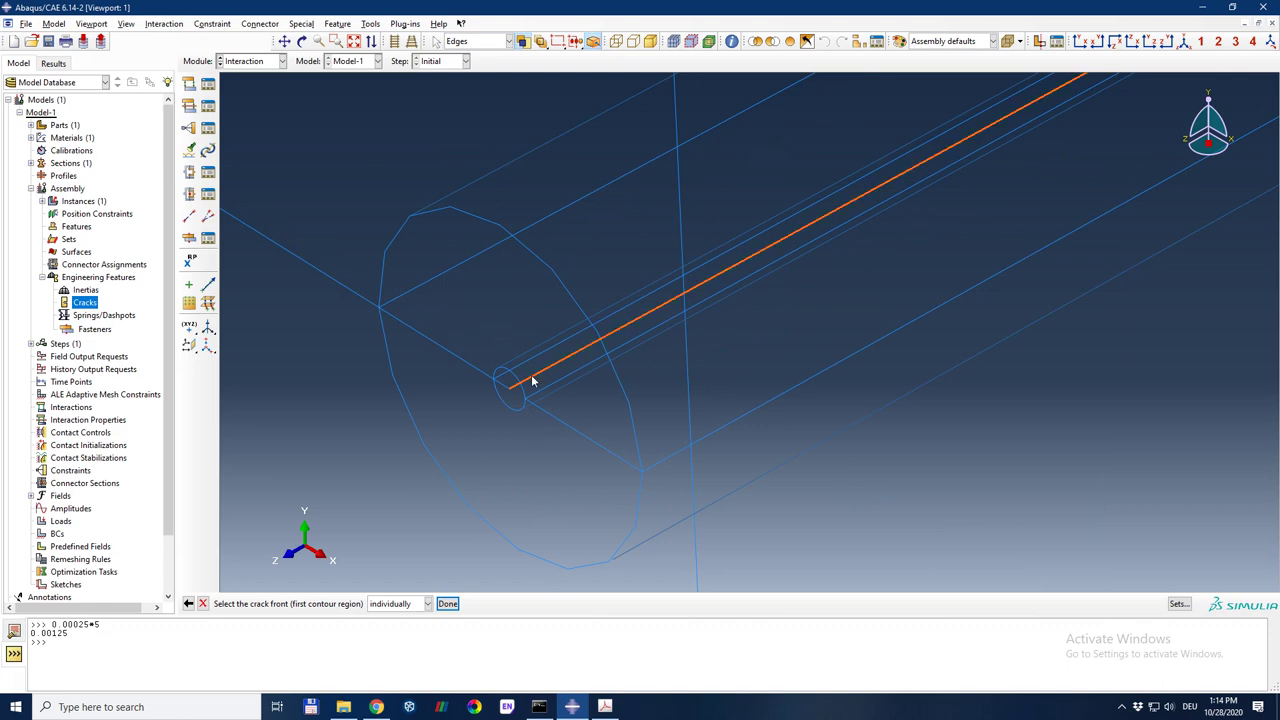
scroll(571, 355, down, 3)
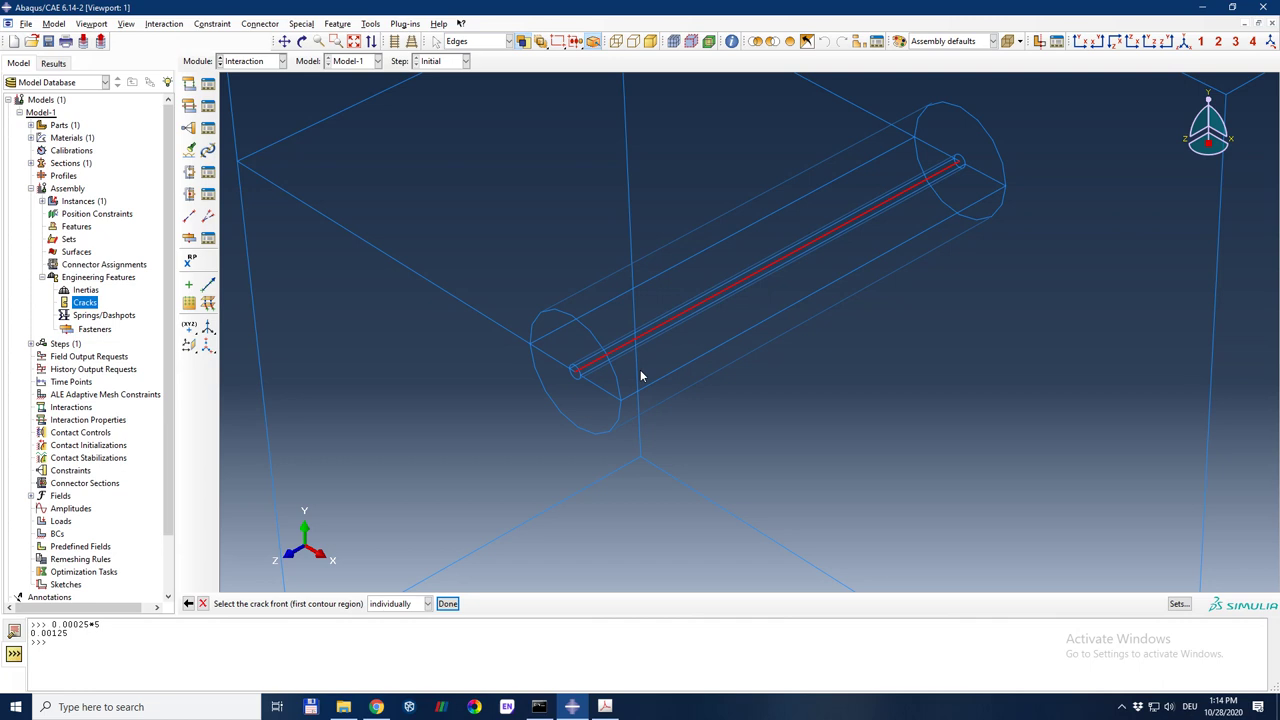
Step: Allow picking from all entities and confirm the interior axial line as crack front
click(574, 379)
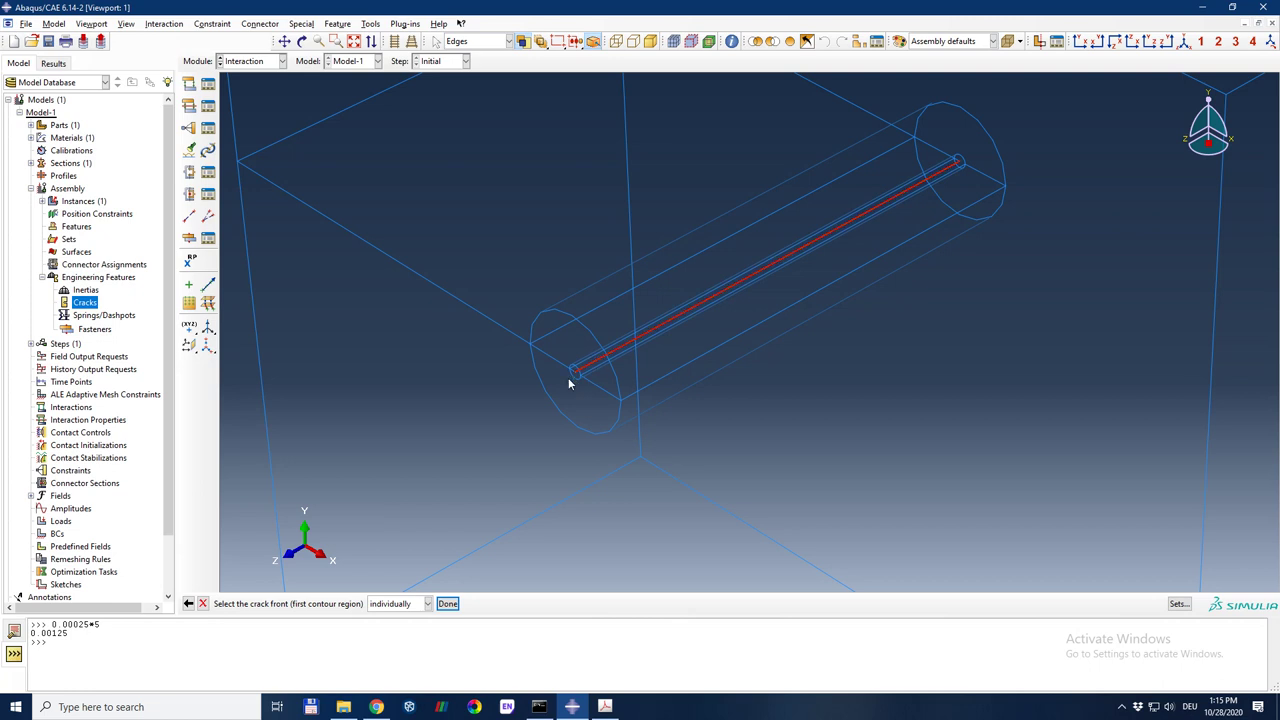
click(511, 42)
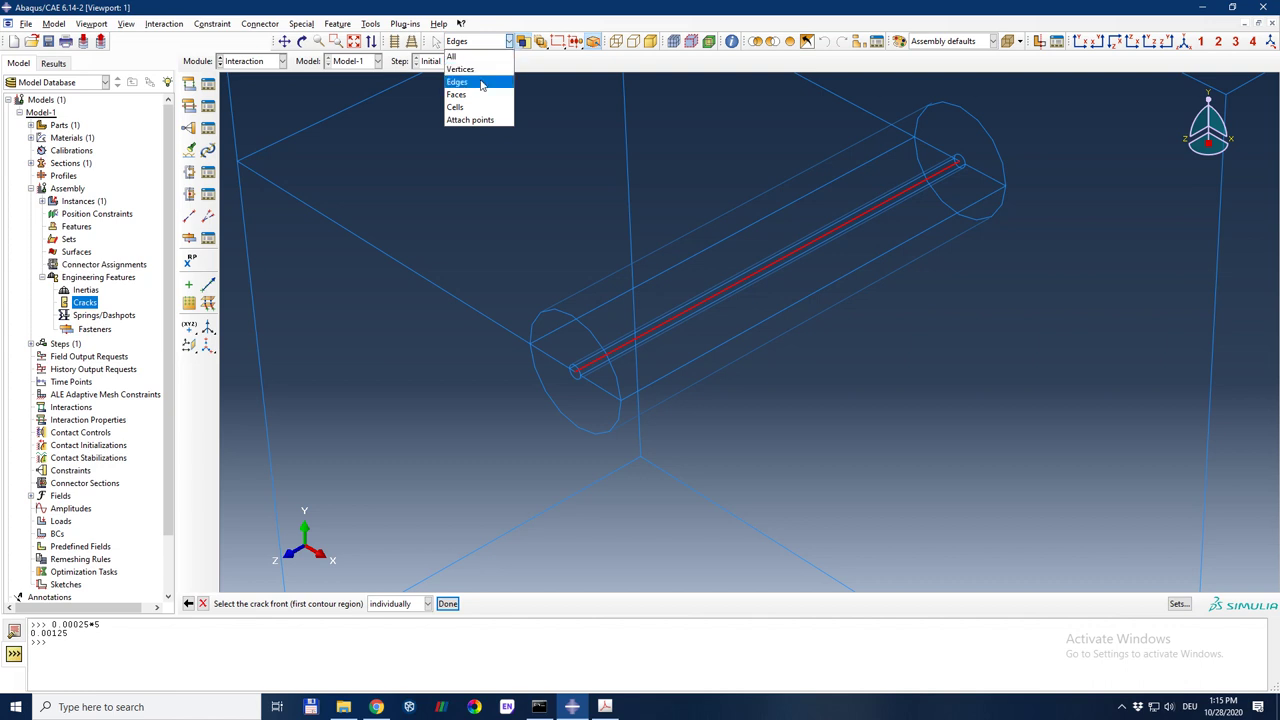
click(481, 83)
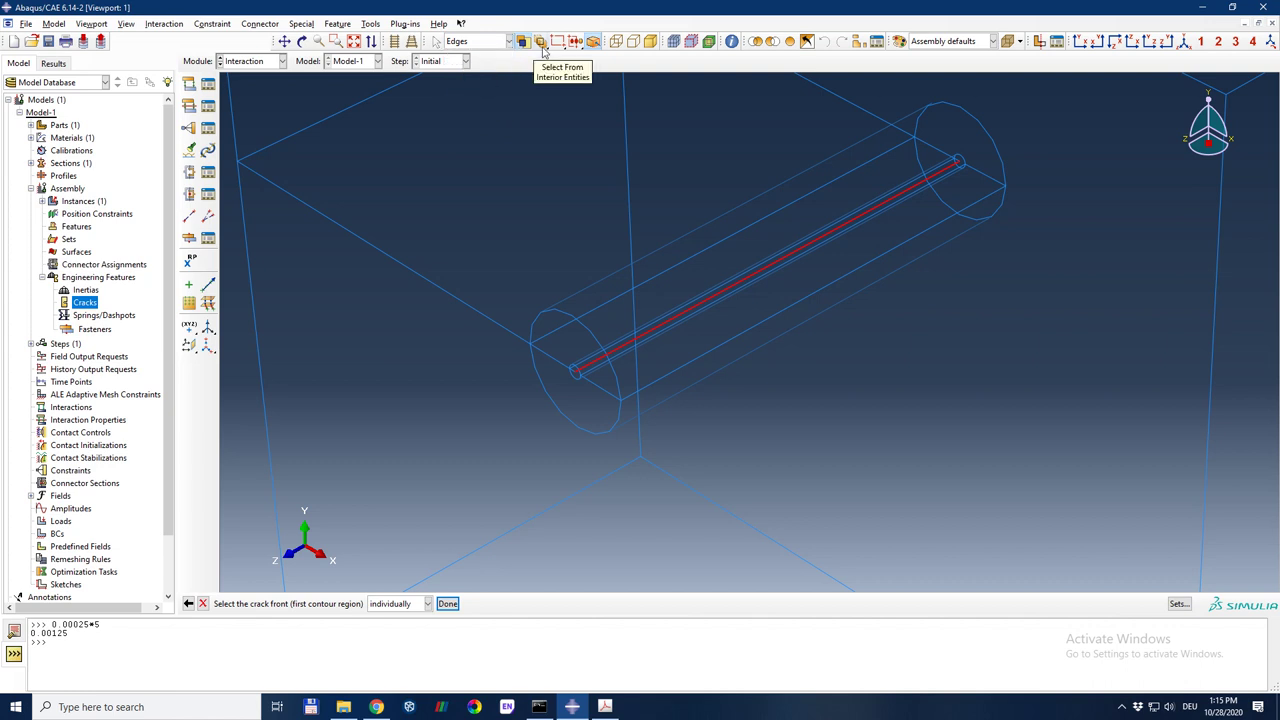
click(543, 49)
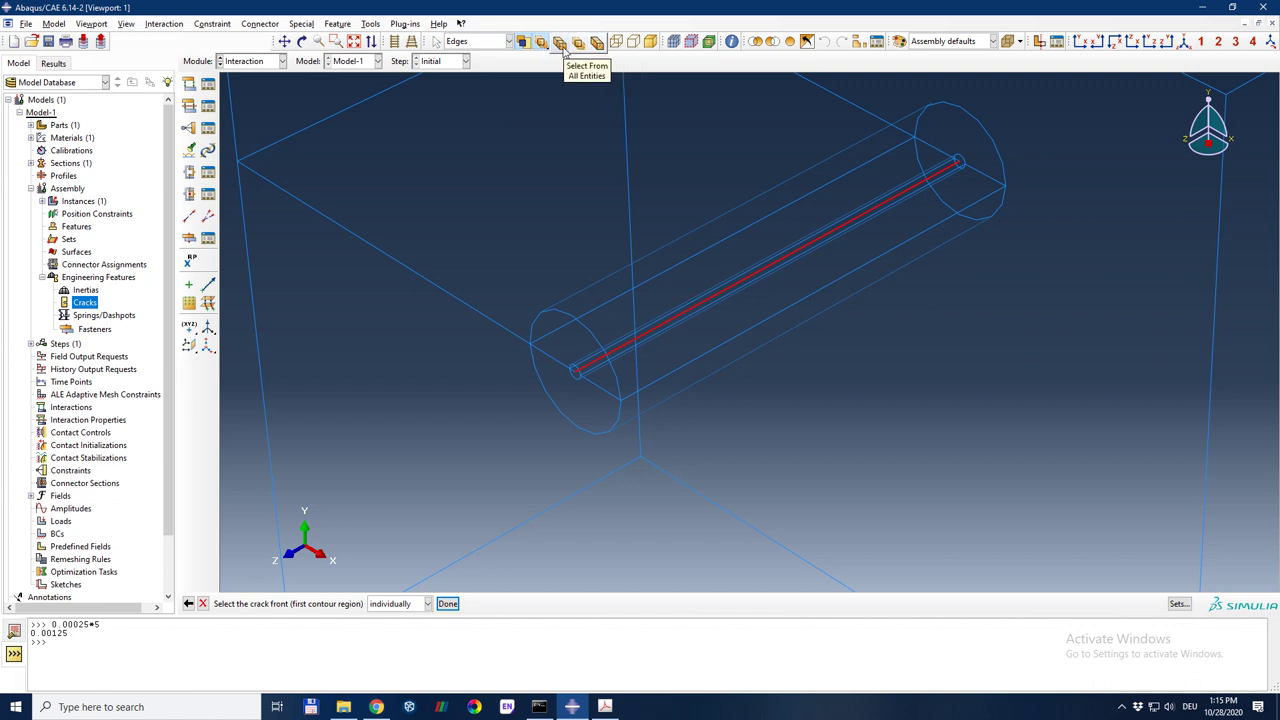
click(580, 45)
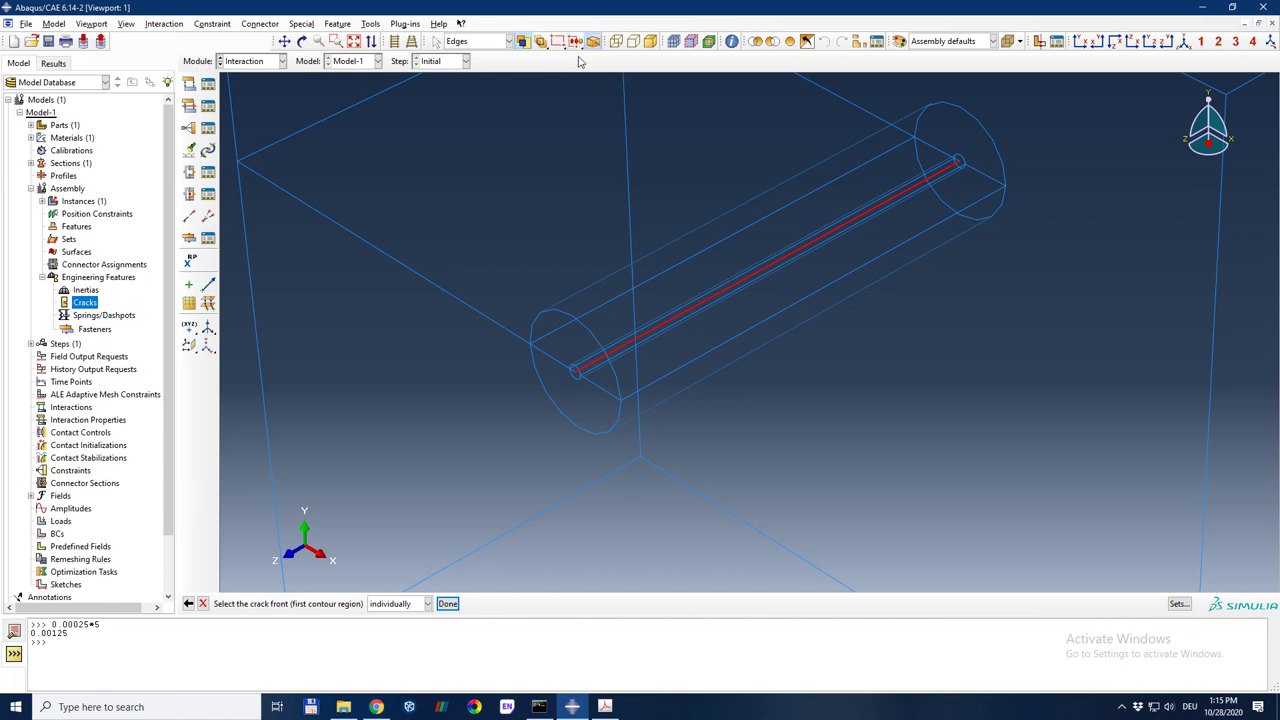
click(586, 370)
click(447, 604)
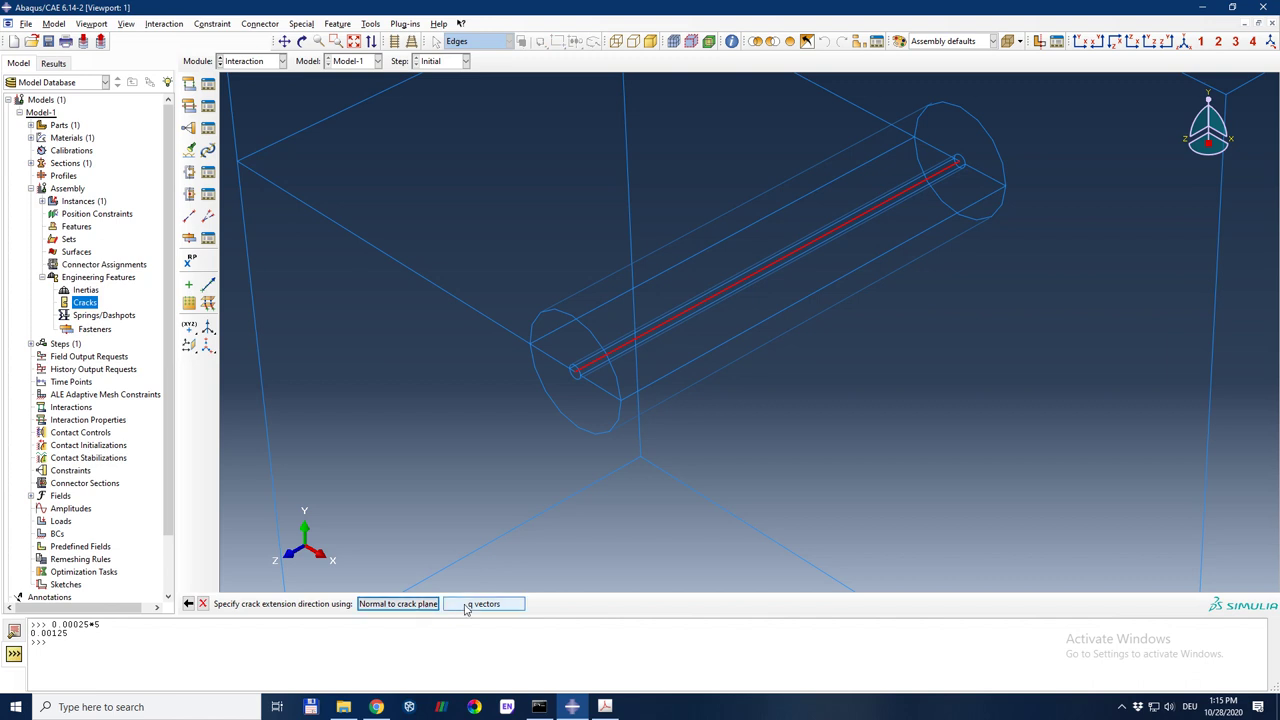
Step: Define the crack extension with q vector (1,0,0), check singularity settings, and create the crack
click(466, 604)
scroll(555, 360, up, 3)
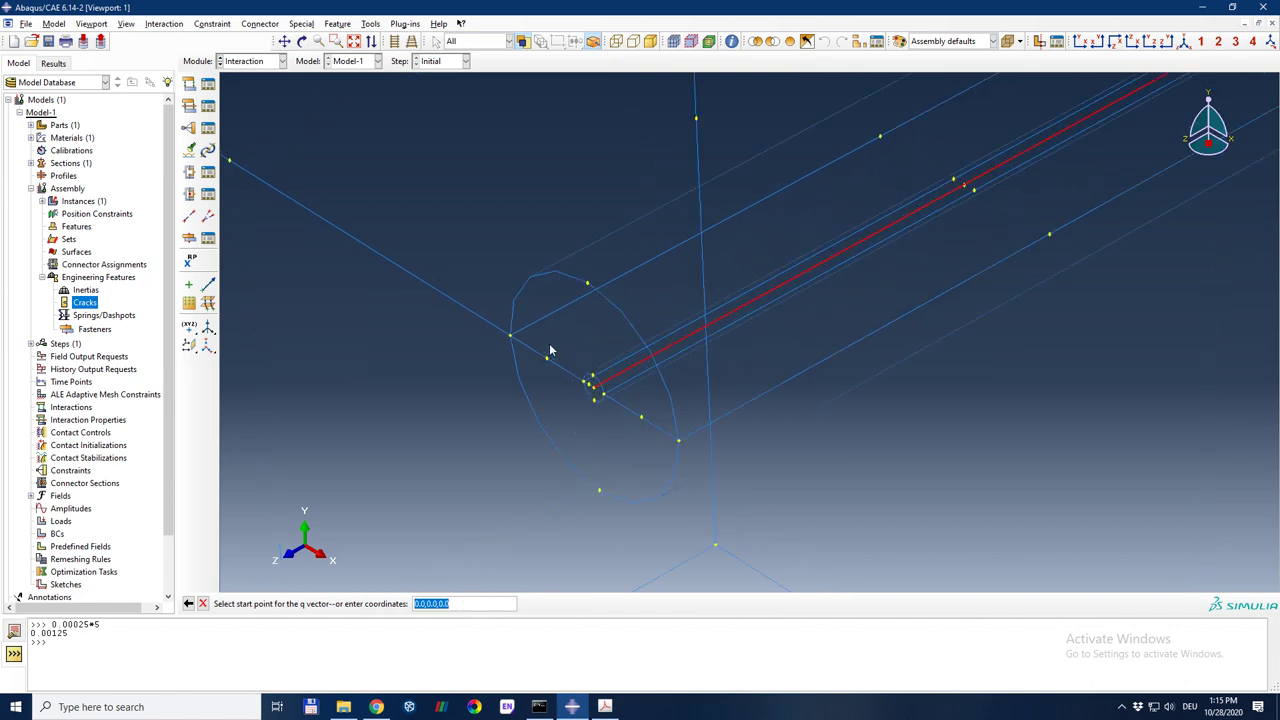
scroll(550, 350, up, 2)
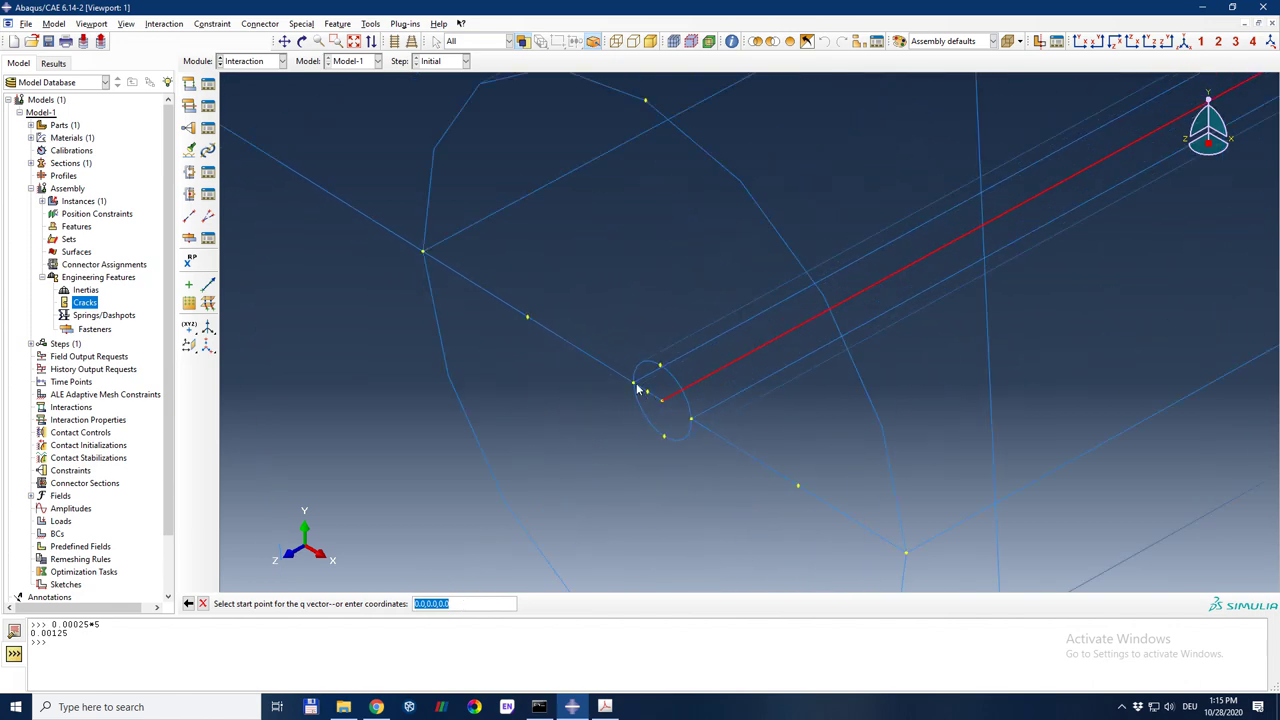
click(634, 384)
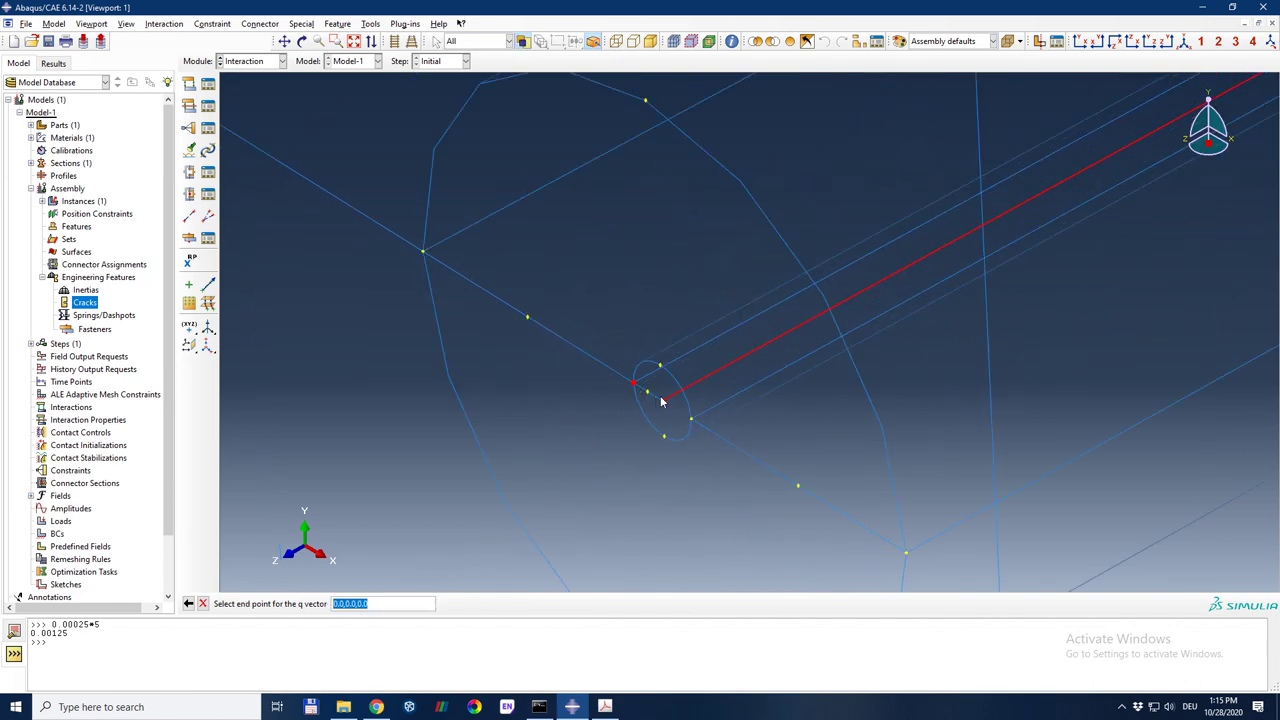
click(663, 403)
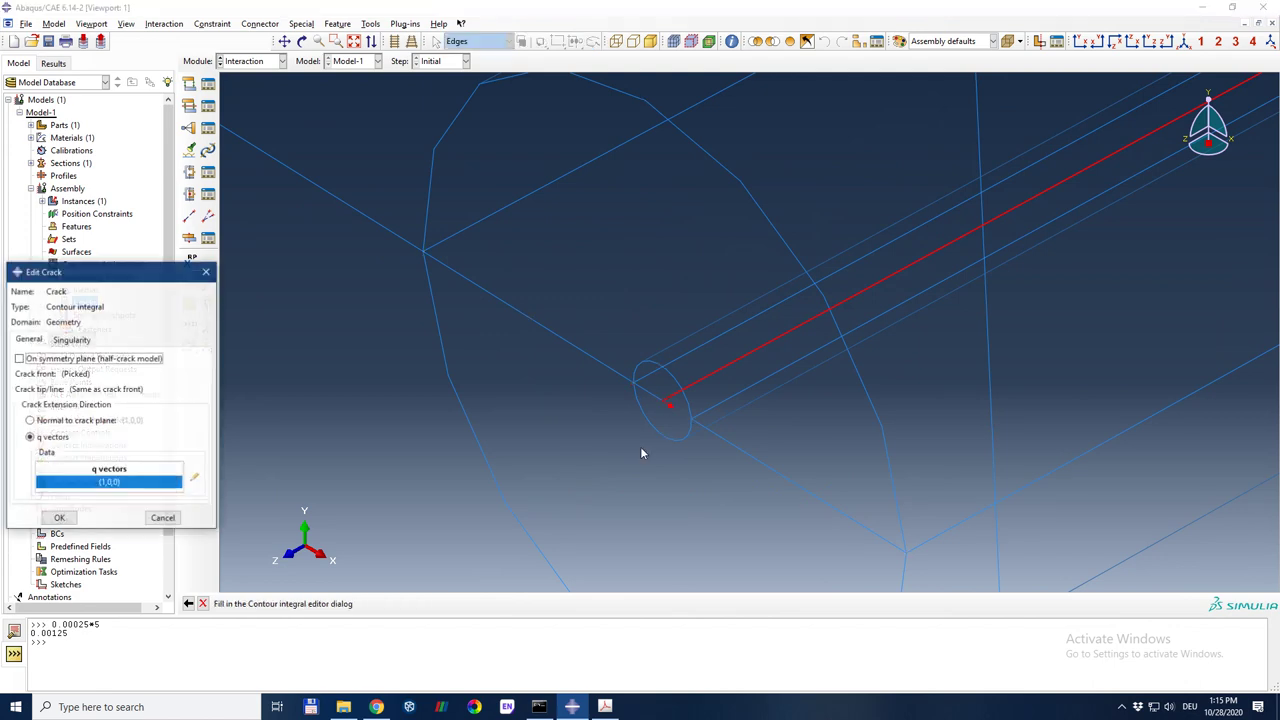
scroll(597, 456, up, 2)
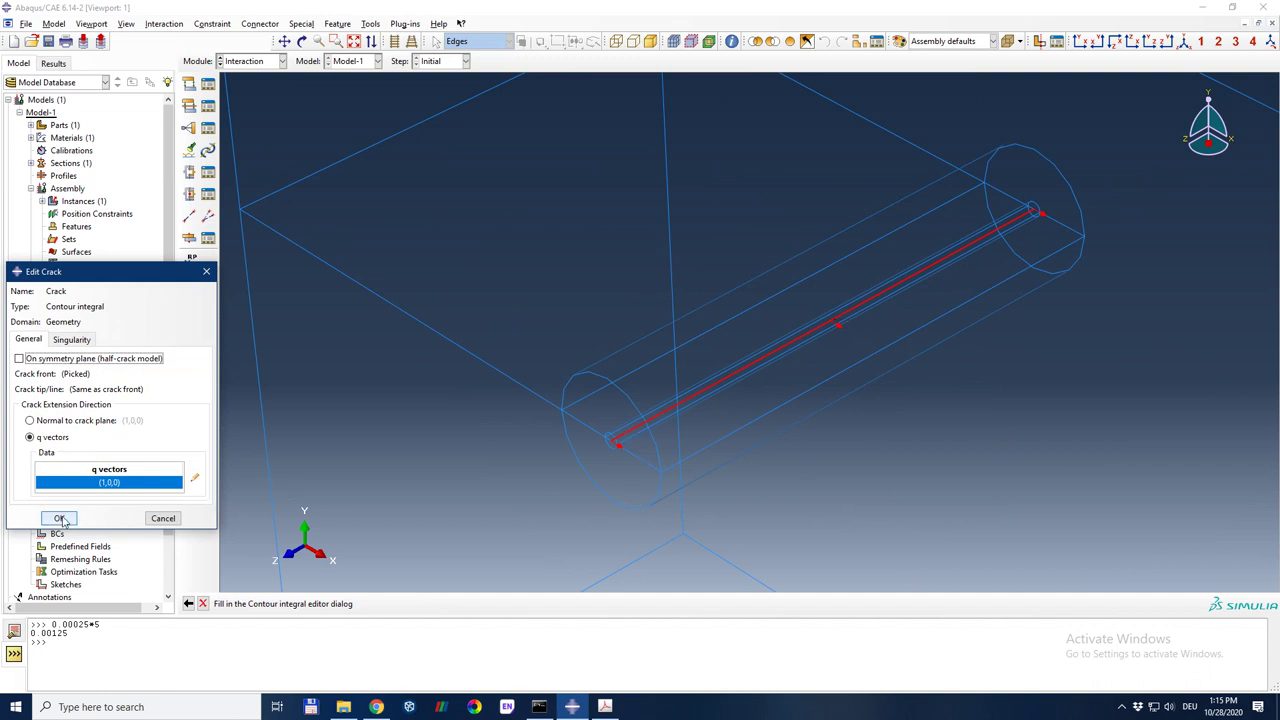
click(74, 339)
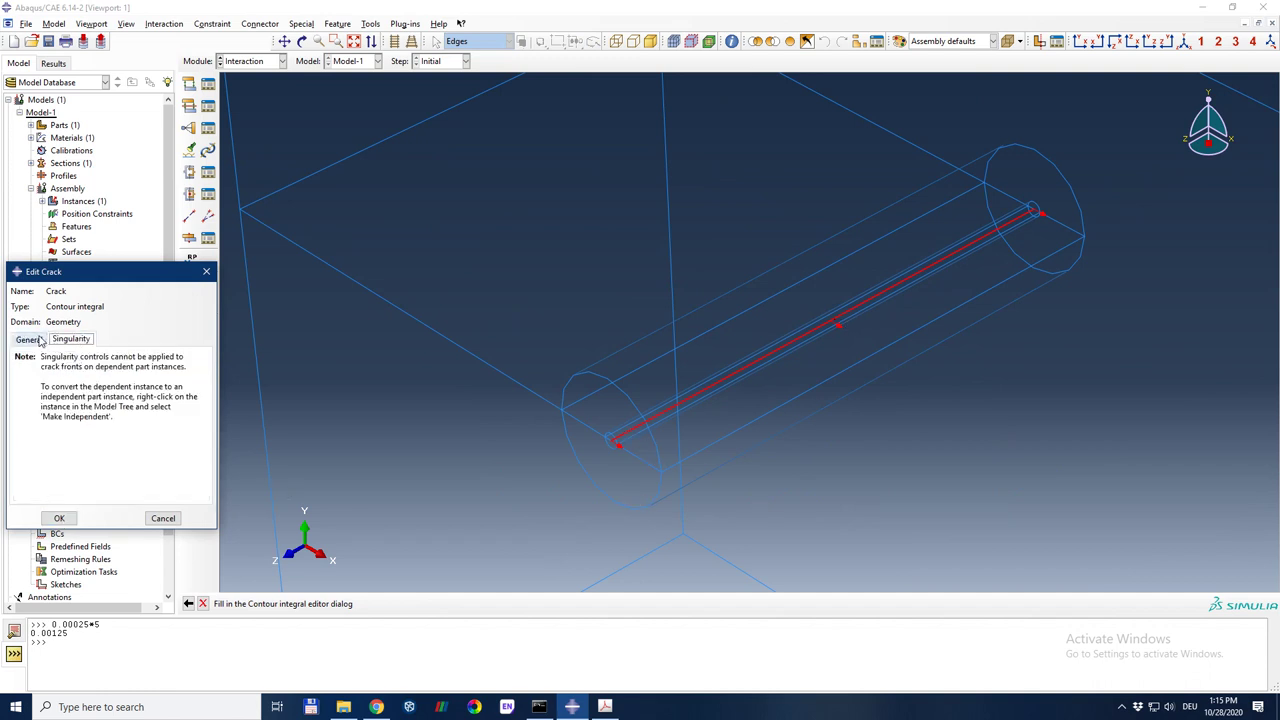
click(30, 339)
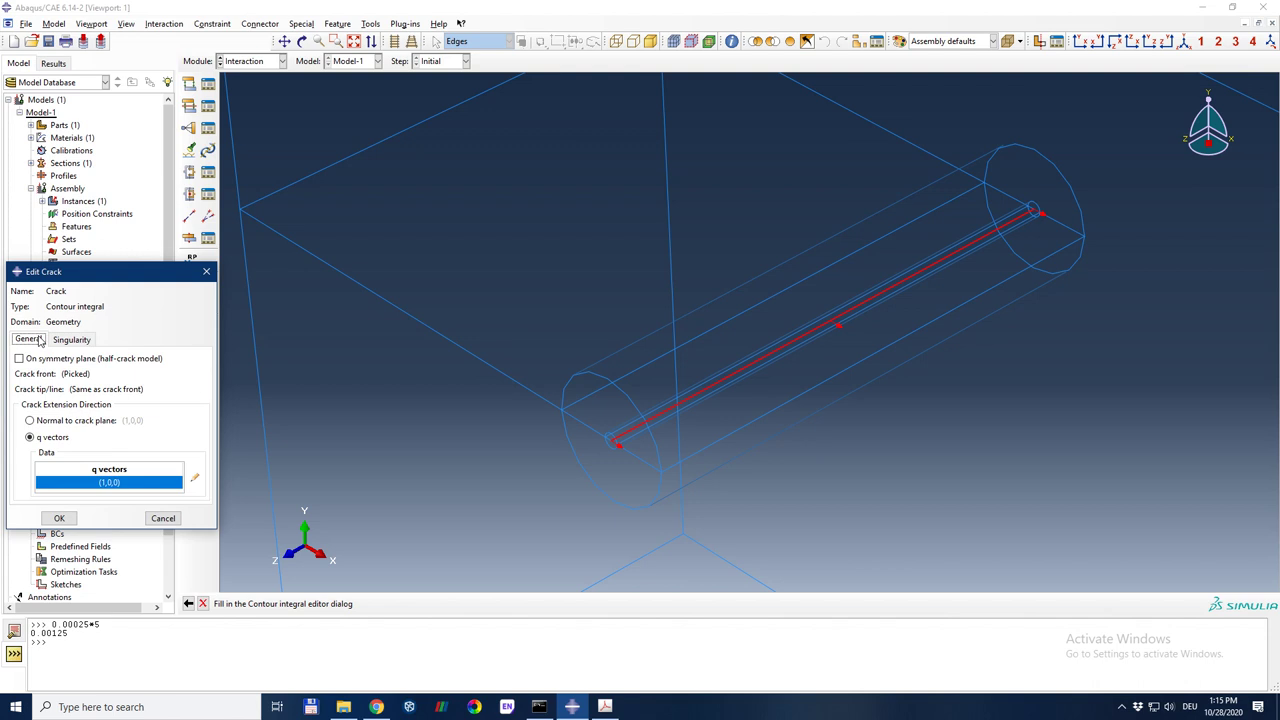
click(61, 340)
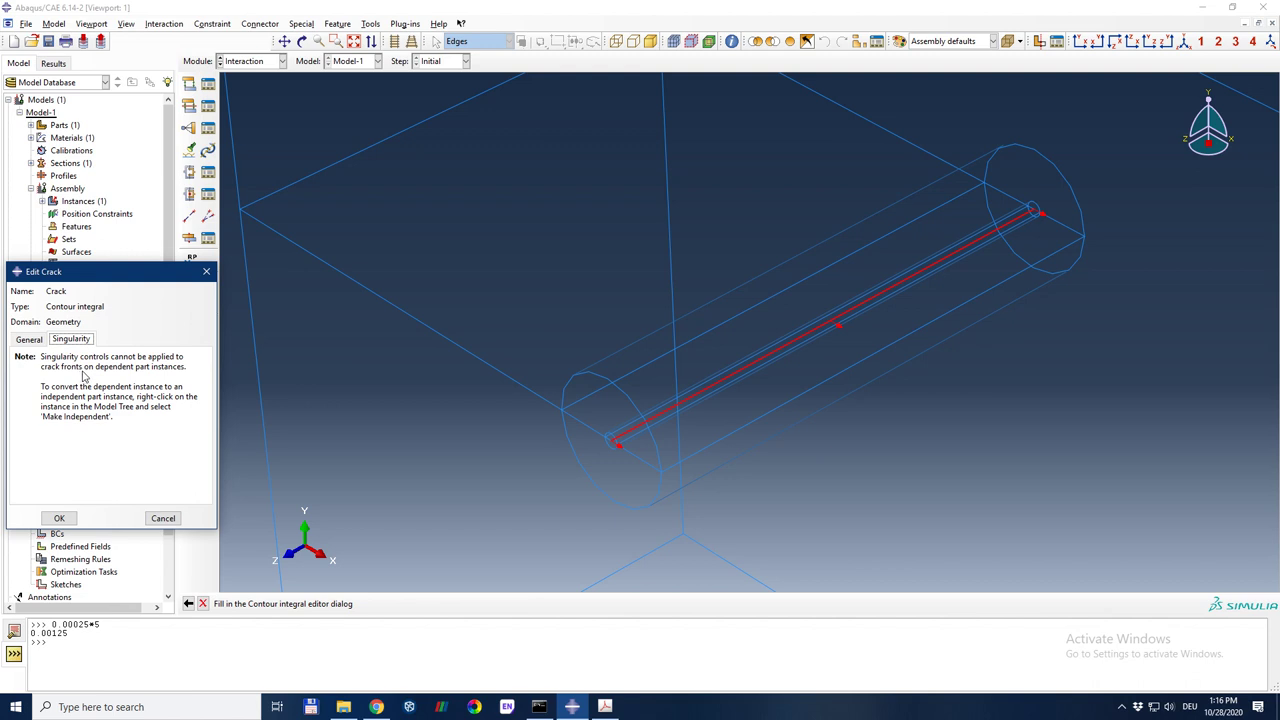
click(75, 523)
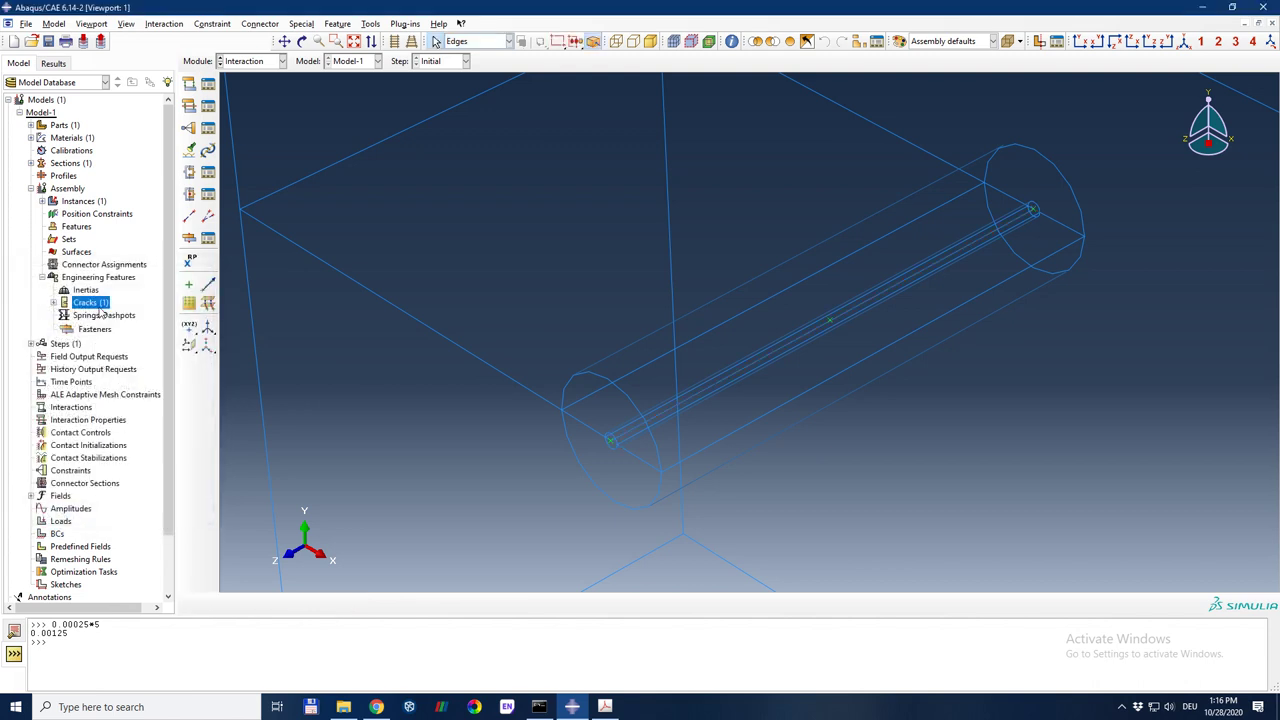
Step: Make the block3d-1 instance independent and expand the Cracks entry
click(42, 201)
right_click(77, 215)
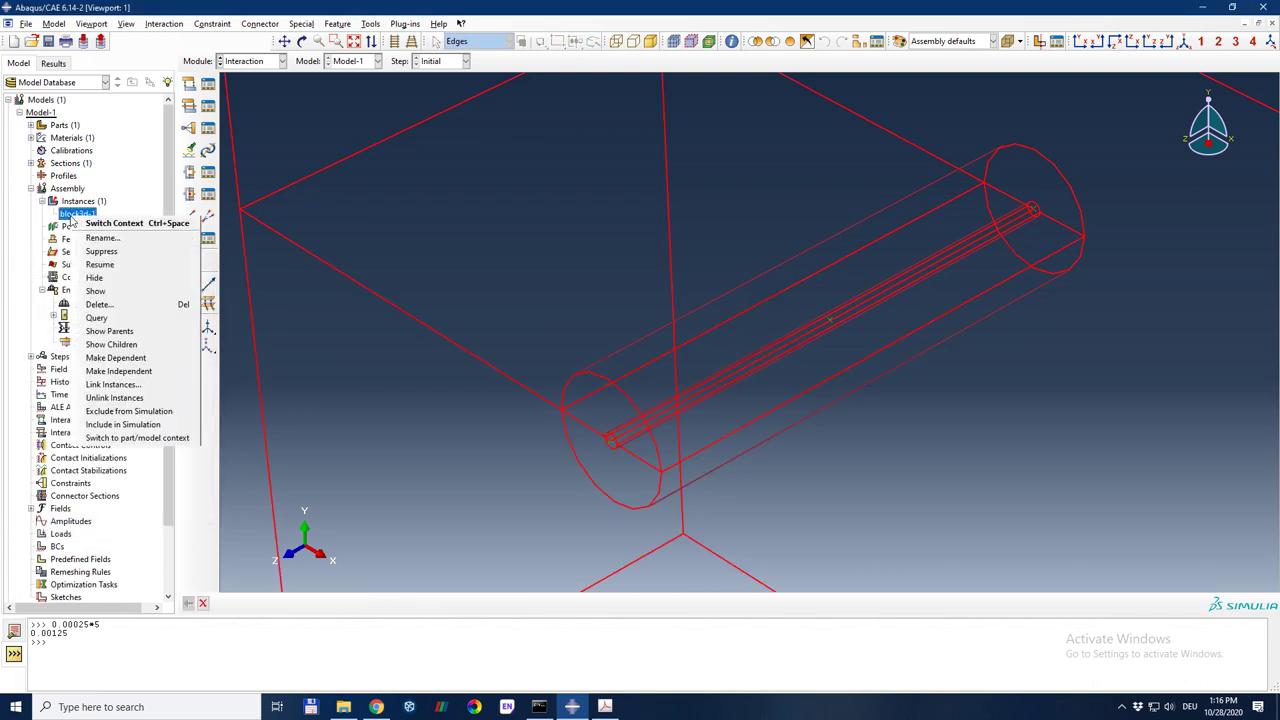
click(130, 331)
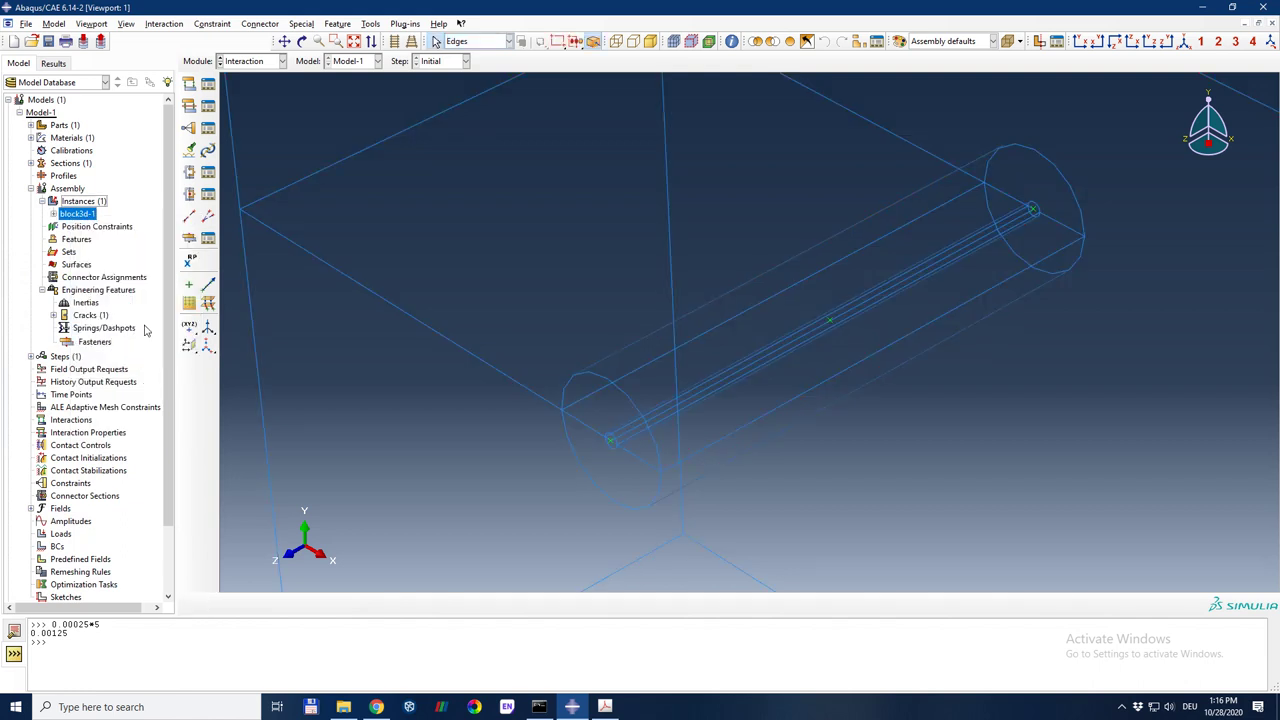
click(54, 315)
Step: Give the crack midside node parameter 0.24 and collapsed element sides with duplicate nodes
double_click(78, 330)
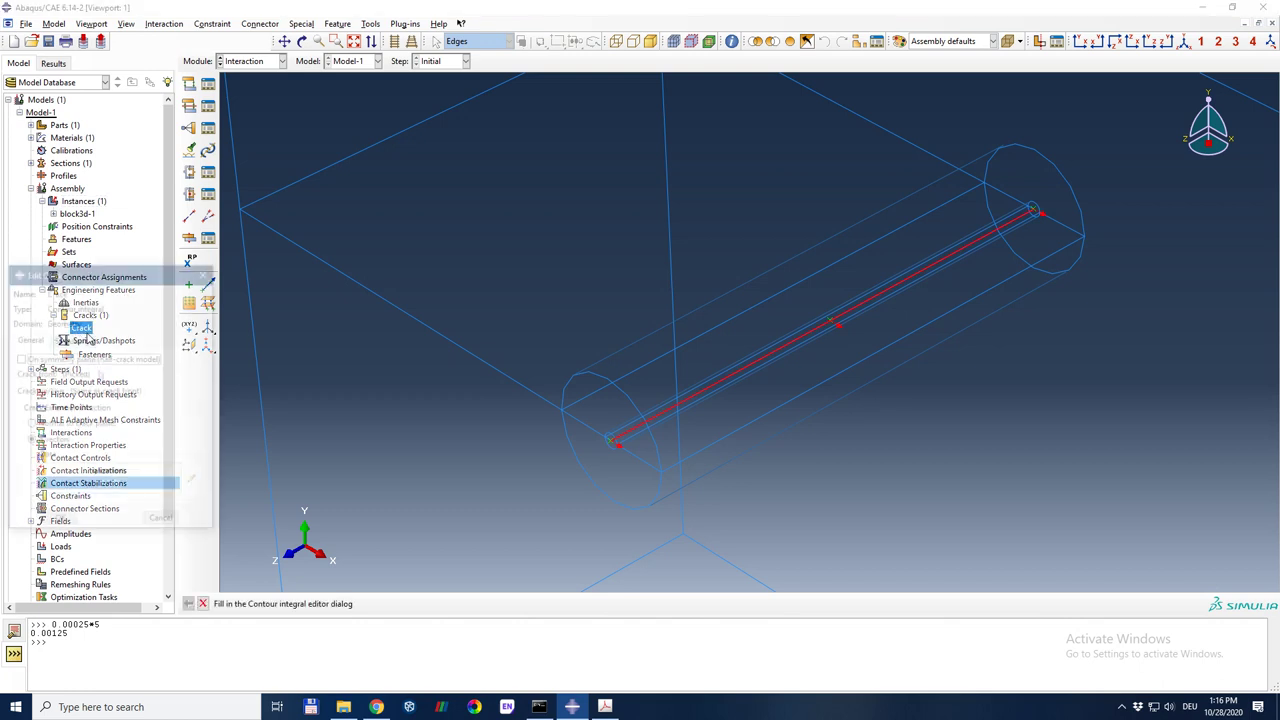
click(78, 339)
double_click(148, 380)
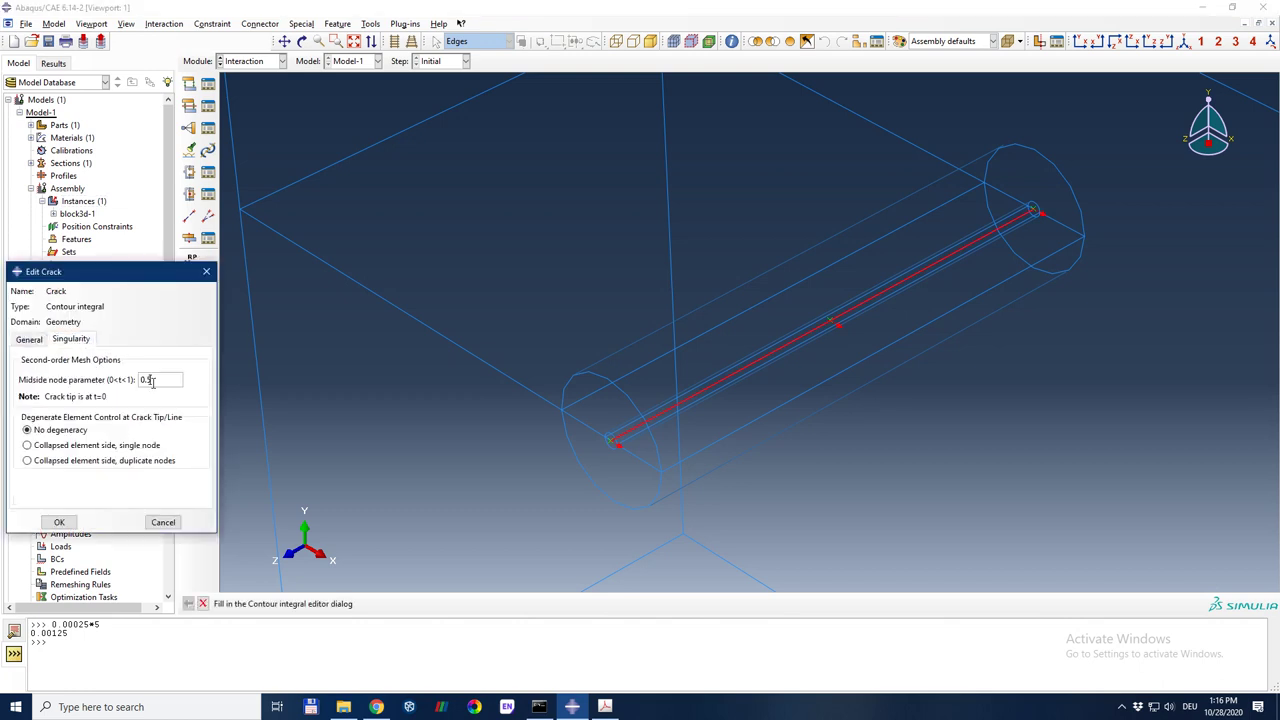
text(0.24)
click(80, 462)
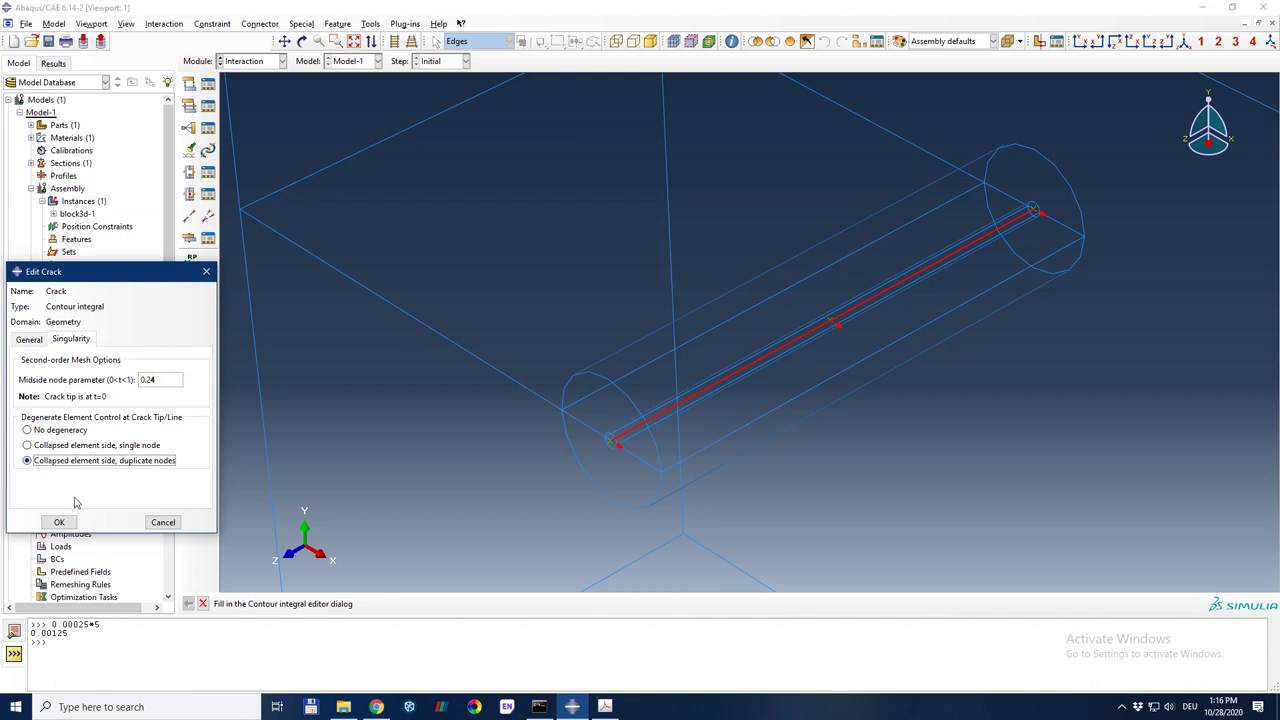
click(38, 340)
click(59, 522)
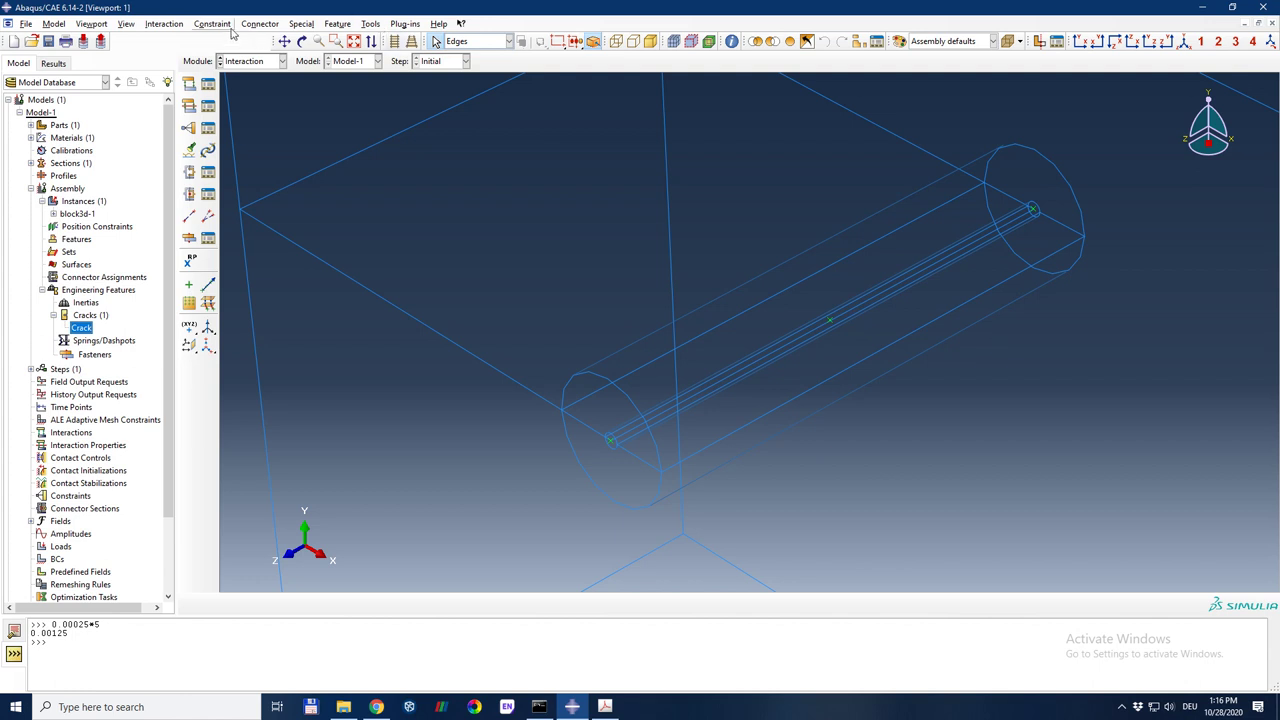
click(301, 24)
Step: Start a seam assignment and pick the crack-plane faces ahead of the crack front
mouse_move(326, 55)
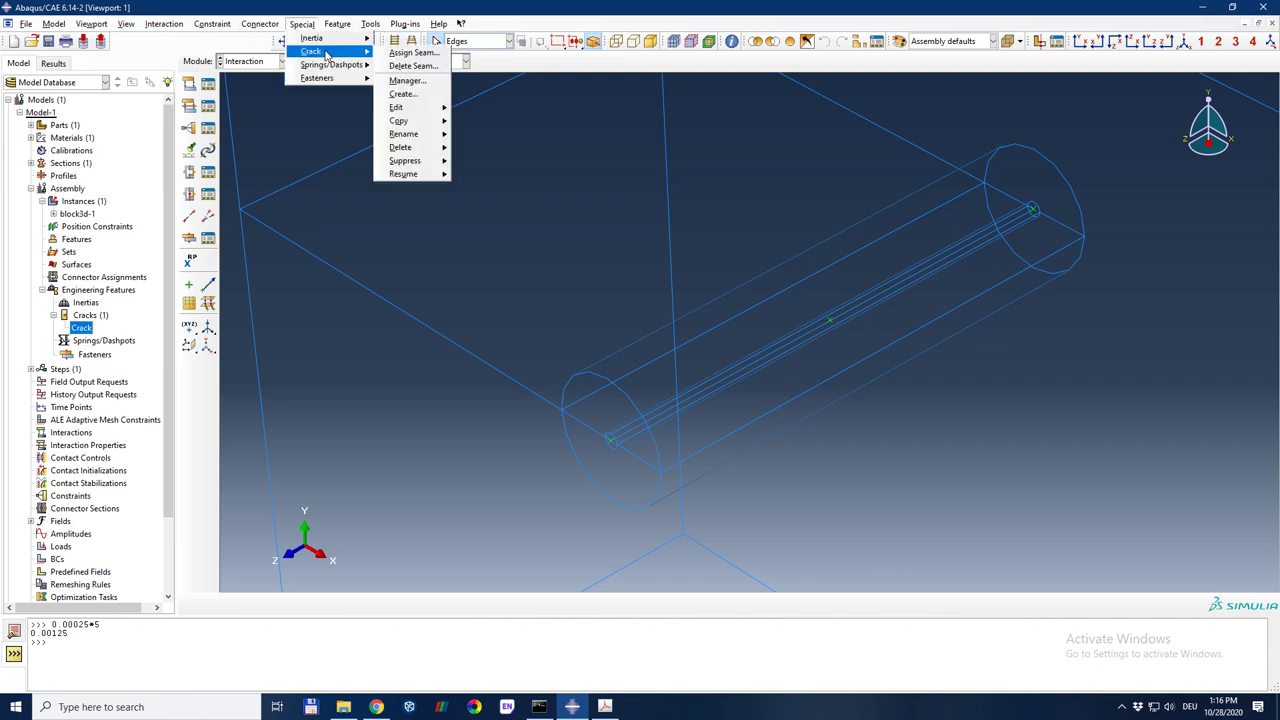
click(405, 52)
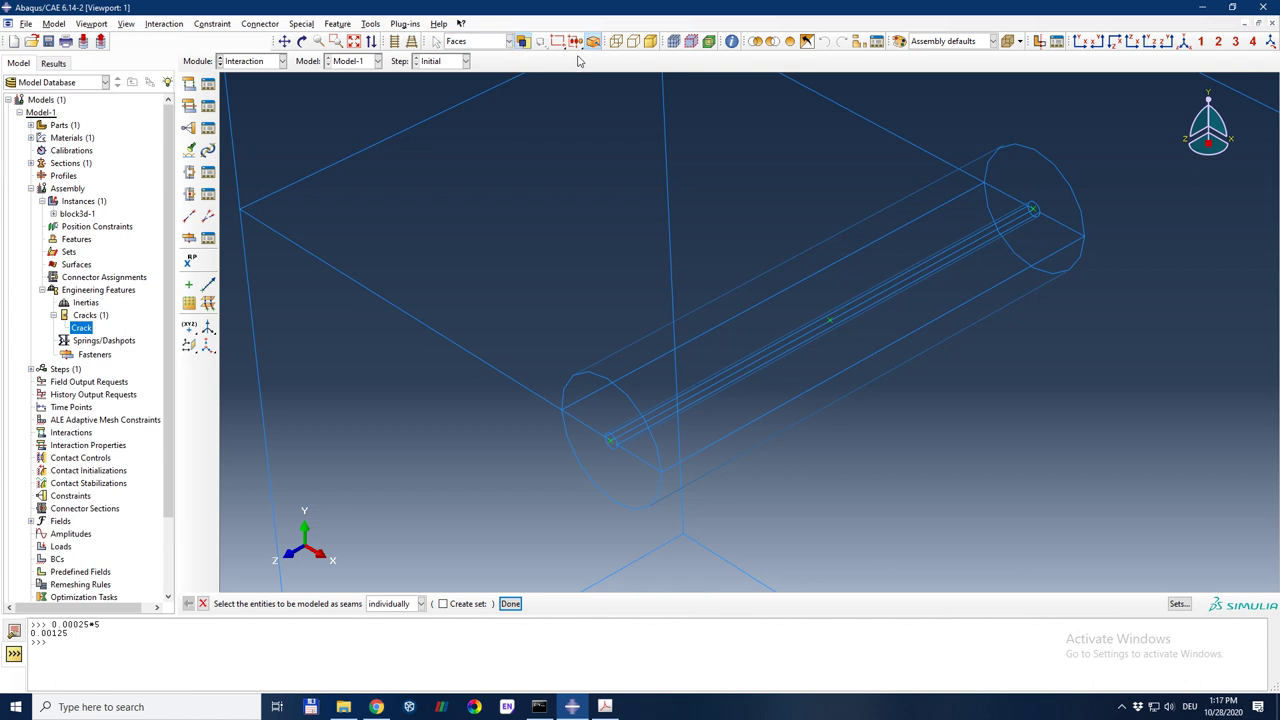
click(453, 297)
scroll(503, 309, up, 3)
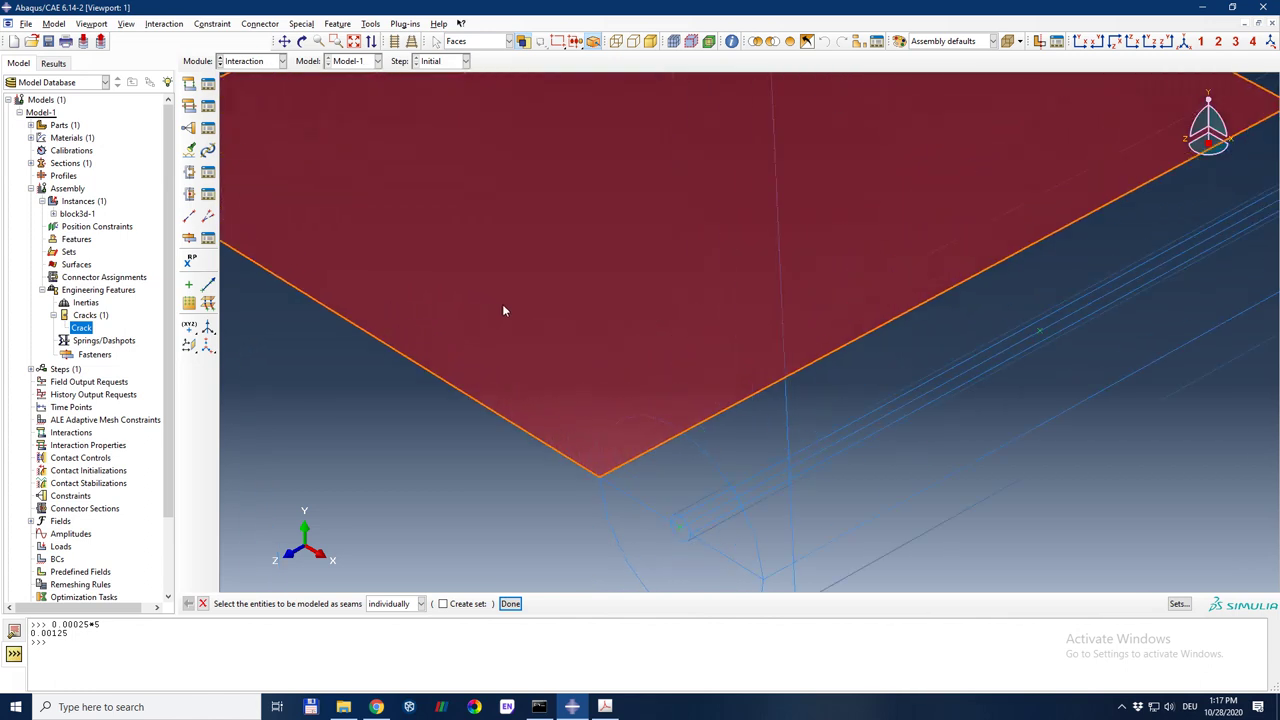
click(660, 508)
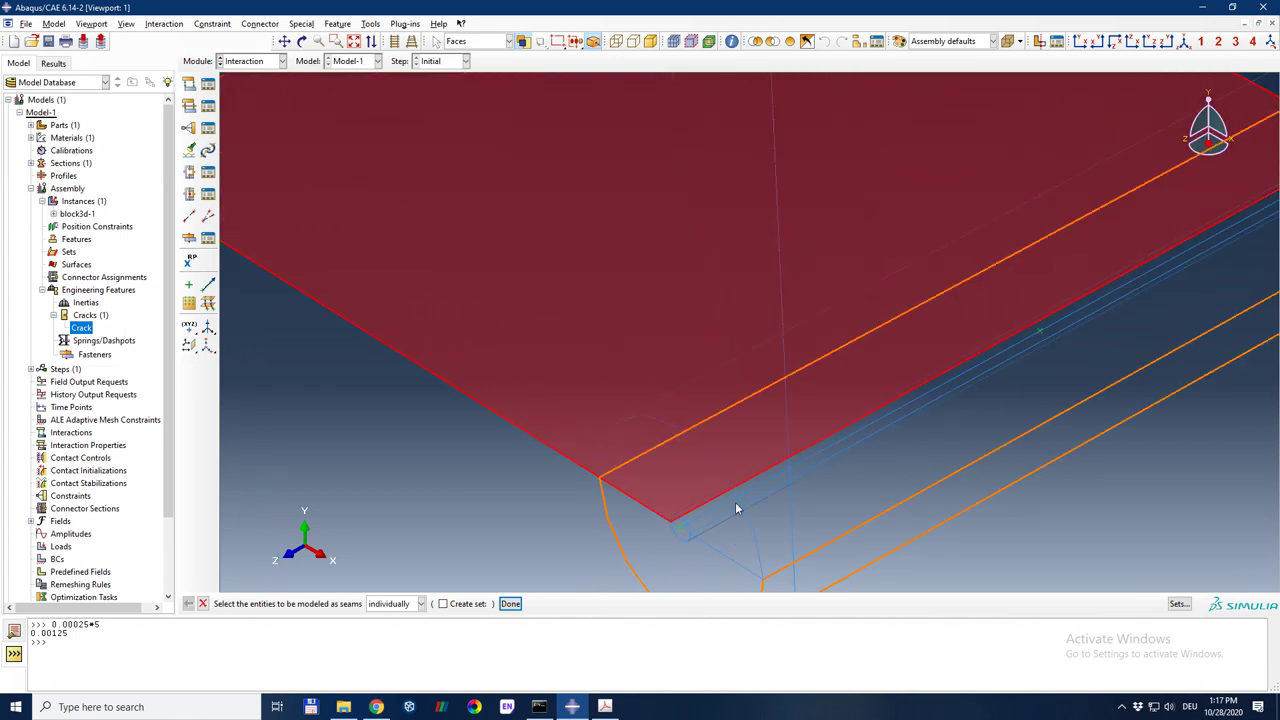
click(677, 527)
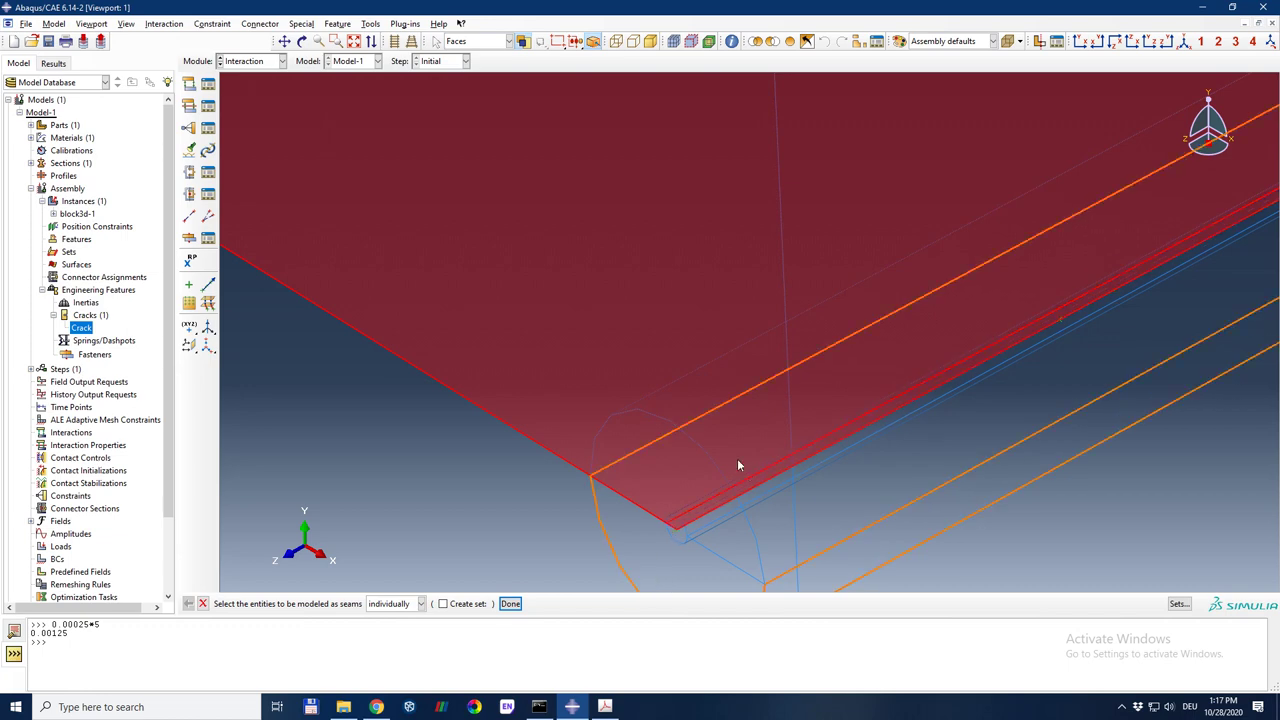
Step: Review the picked faces in a front, non-perspective view and finish the seam
scroll(662, 365, up, 5)
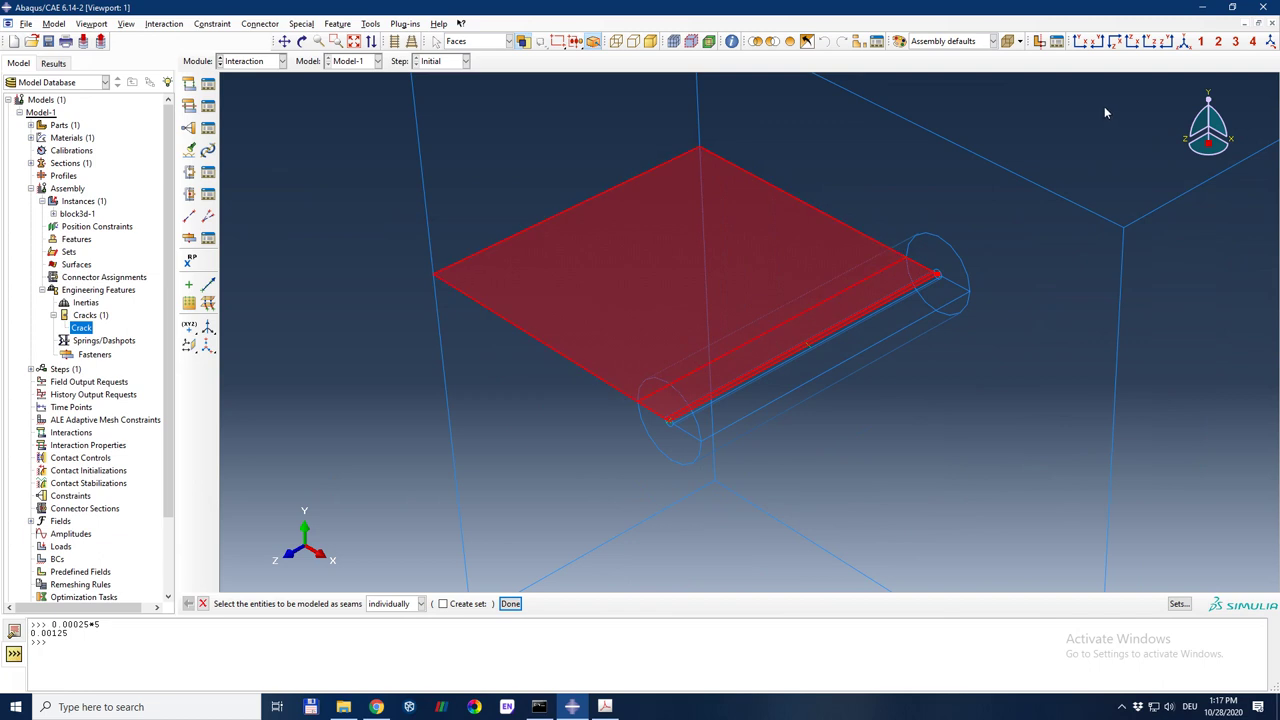
click(1080, 41)
scroll(574, 301, down, 2)
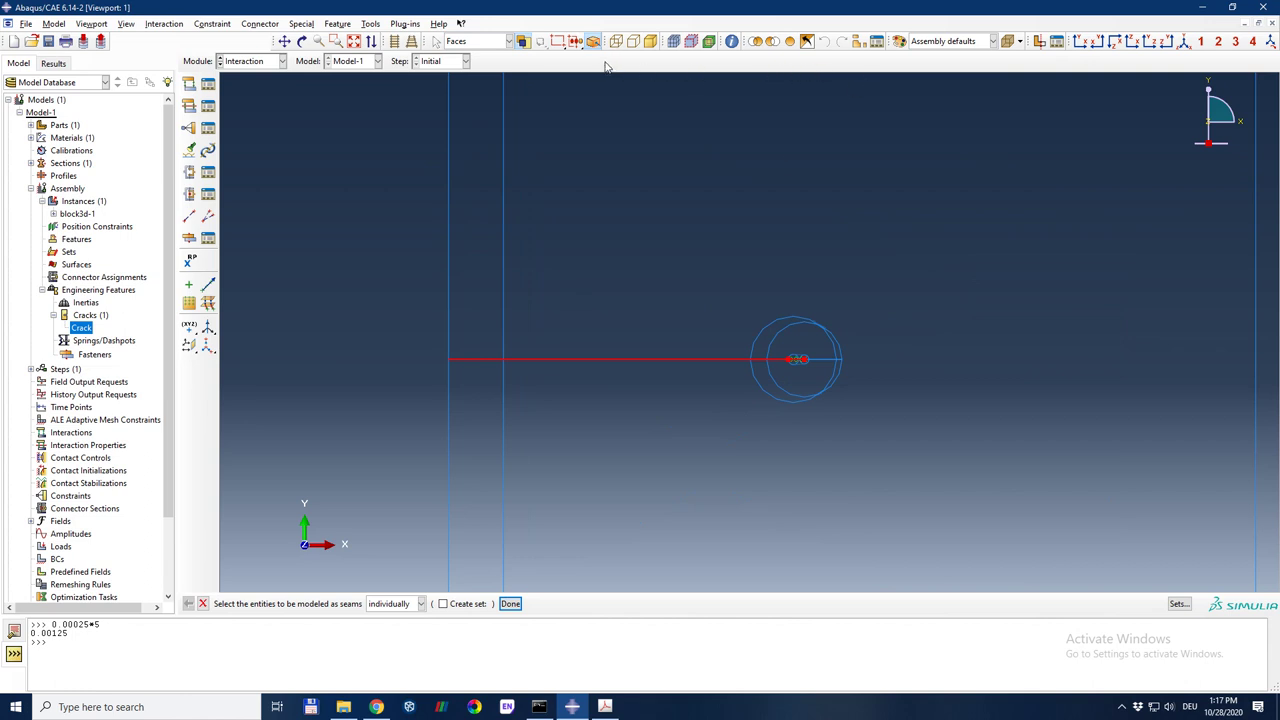
click(395, 41)
scroll(838, 362, down, 5)
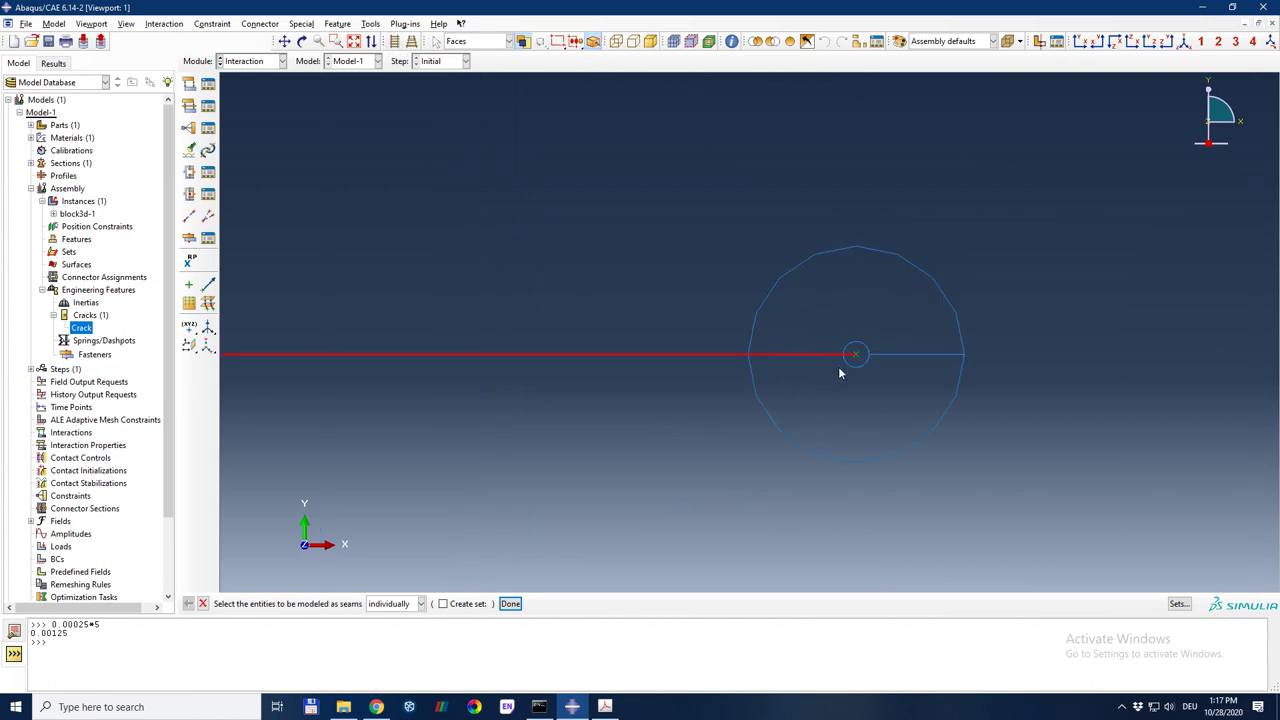
scroll(800, 362, down, 3)
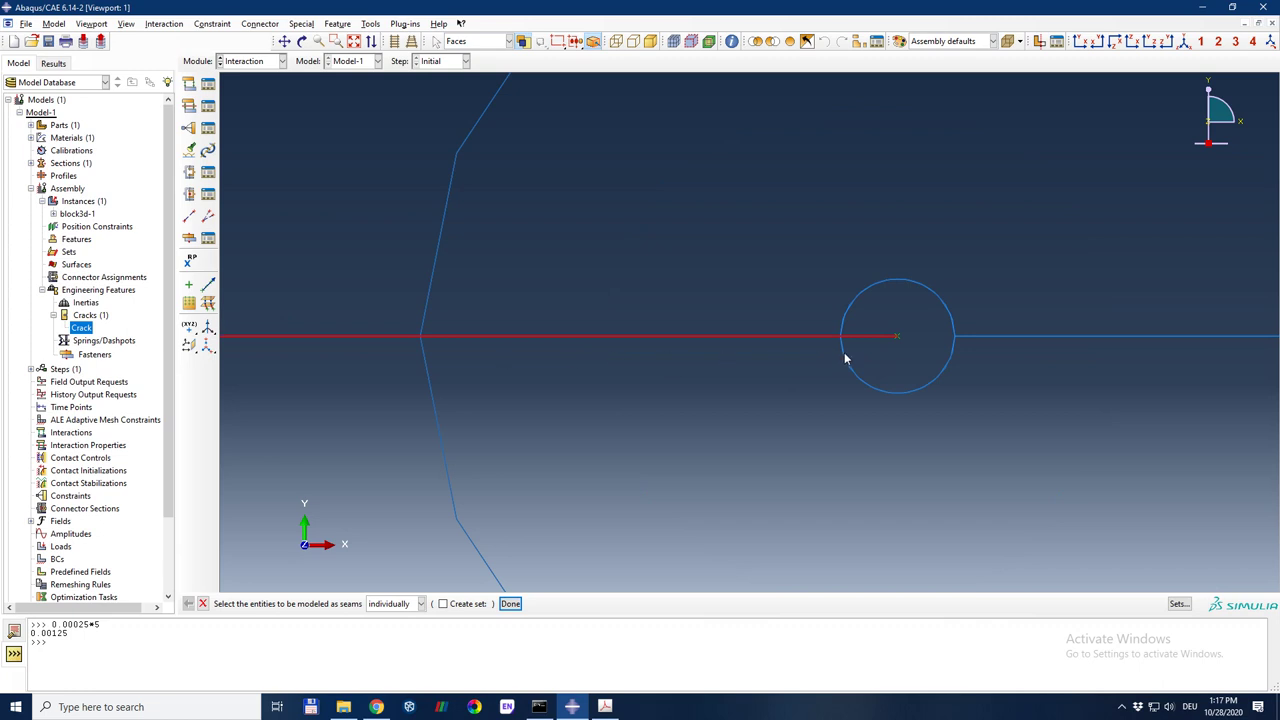
scroll(1044, 351, up, 5)
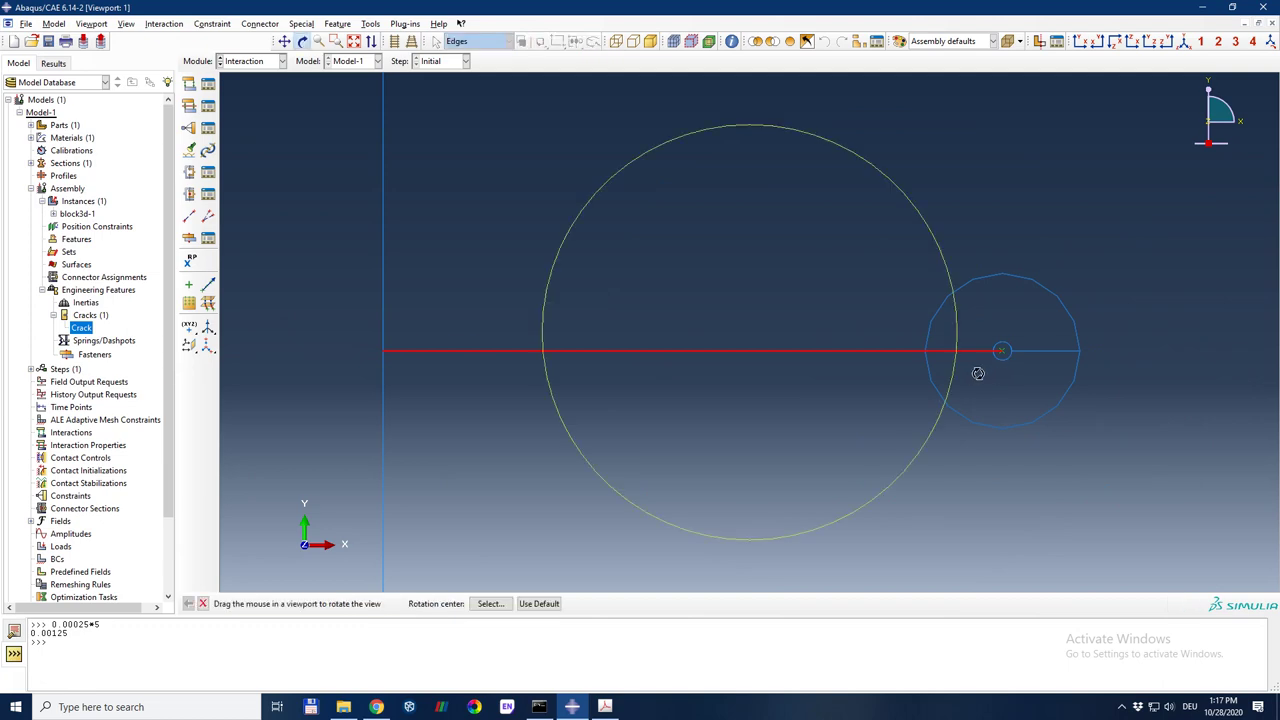
ctrl+alt+drag(985, 379, 828, 373)
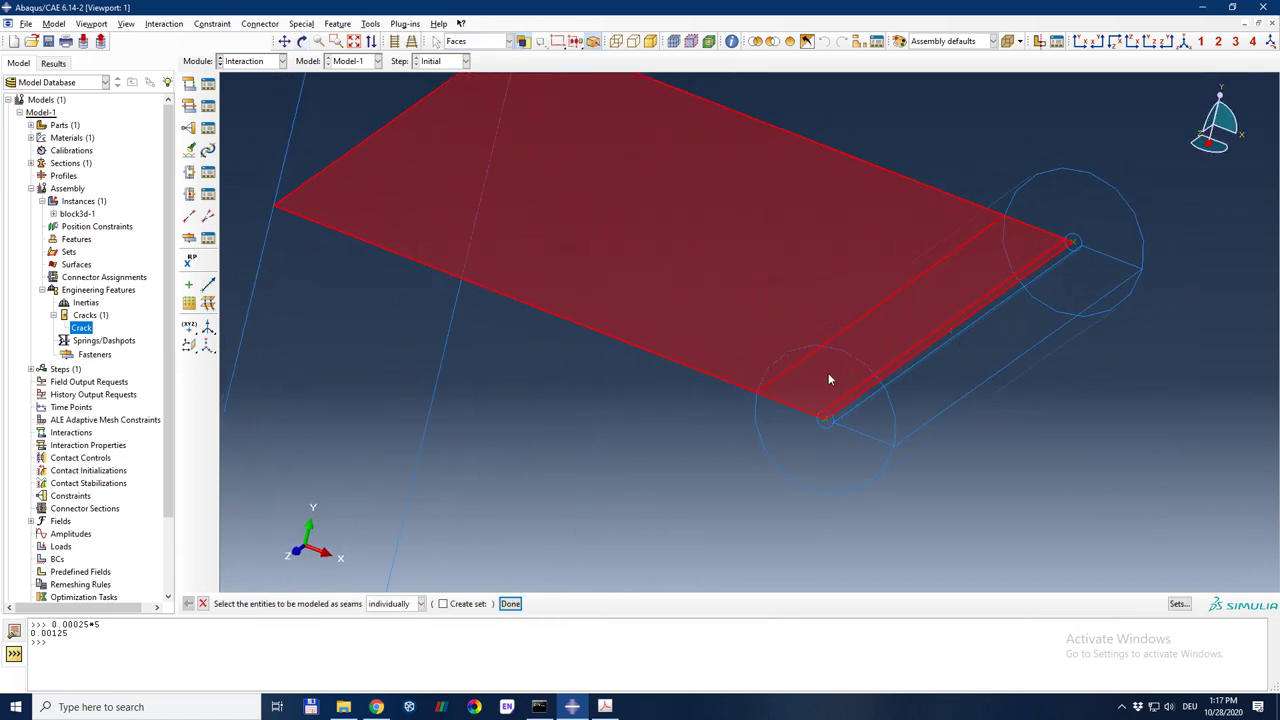
click(510, 604)
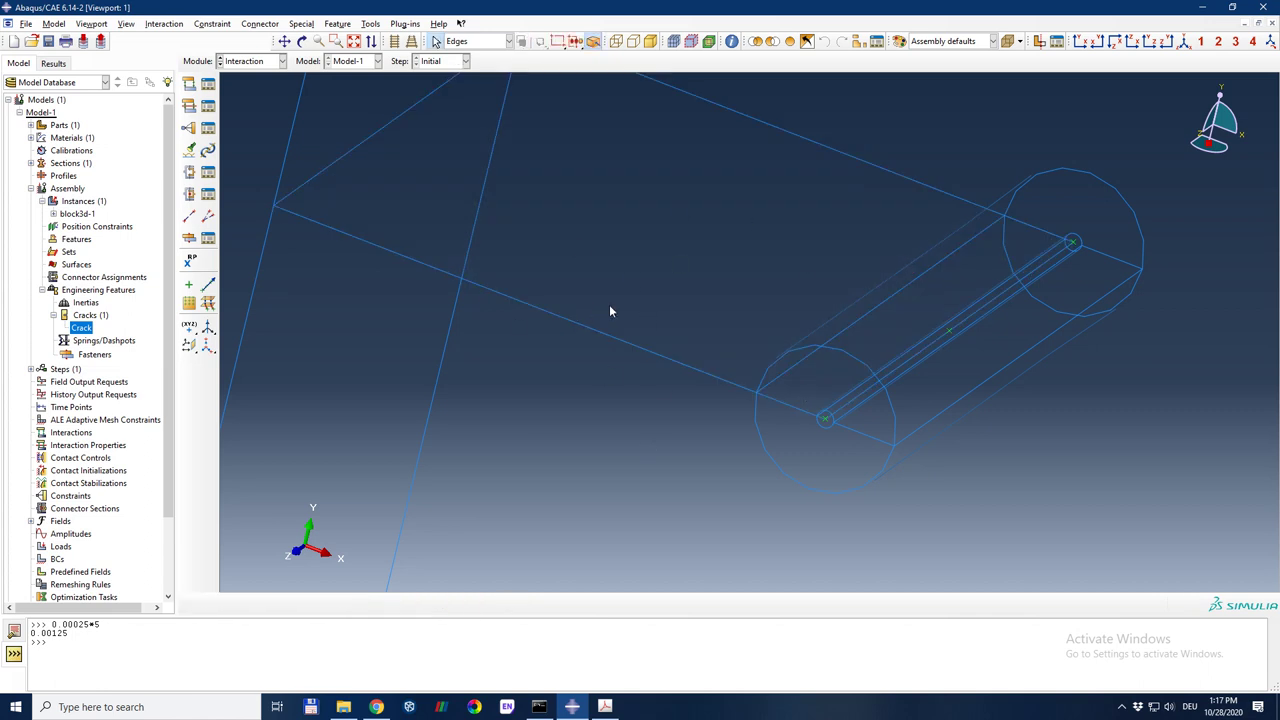
scroll(585, 305, down, 4)
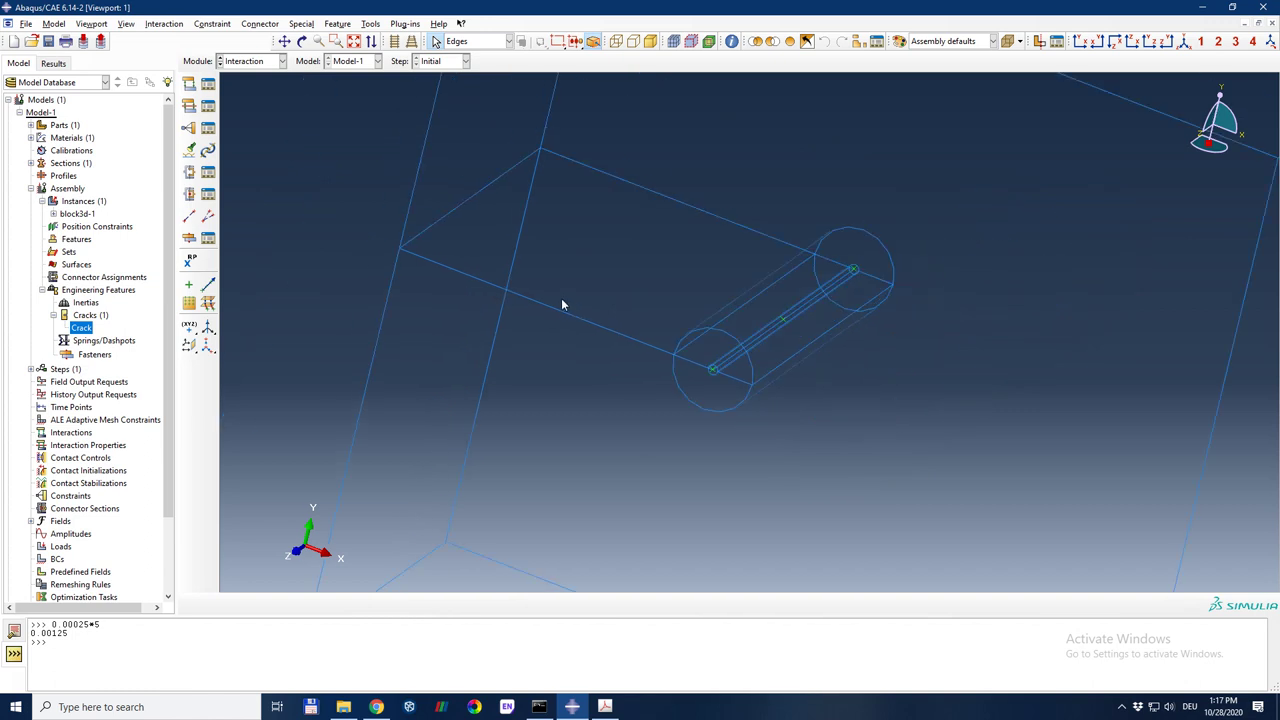
Step: Render the block shaded and collapse the Cracks, Engineering Features, Instances and Assembly groups
click(650, 41)
scroll(516, 330, down, 3)
click(510, 330)
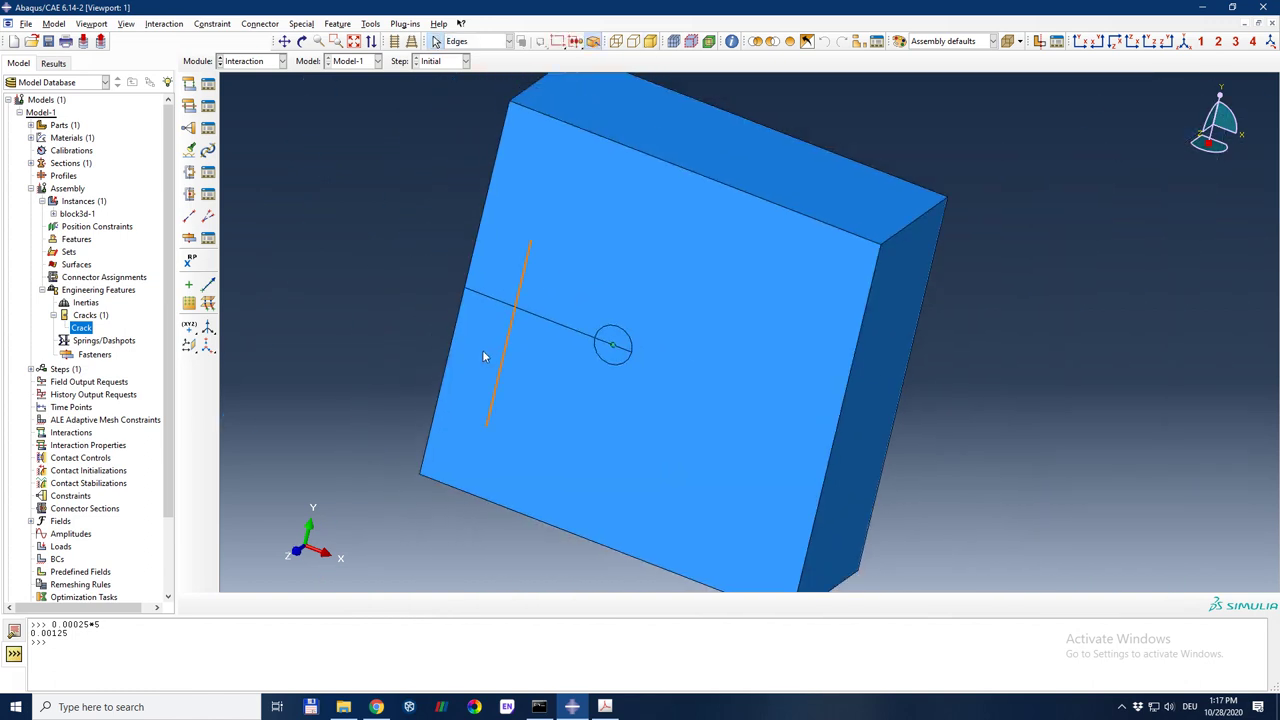
click(389, 350)
click(53, 315)
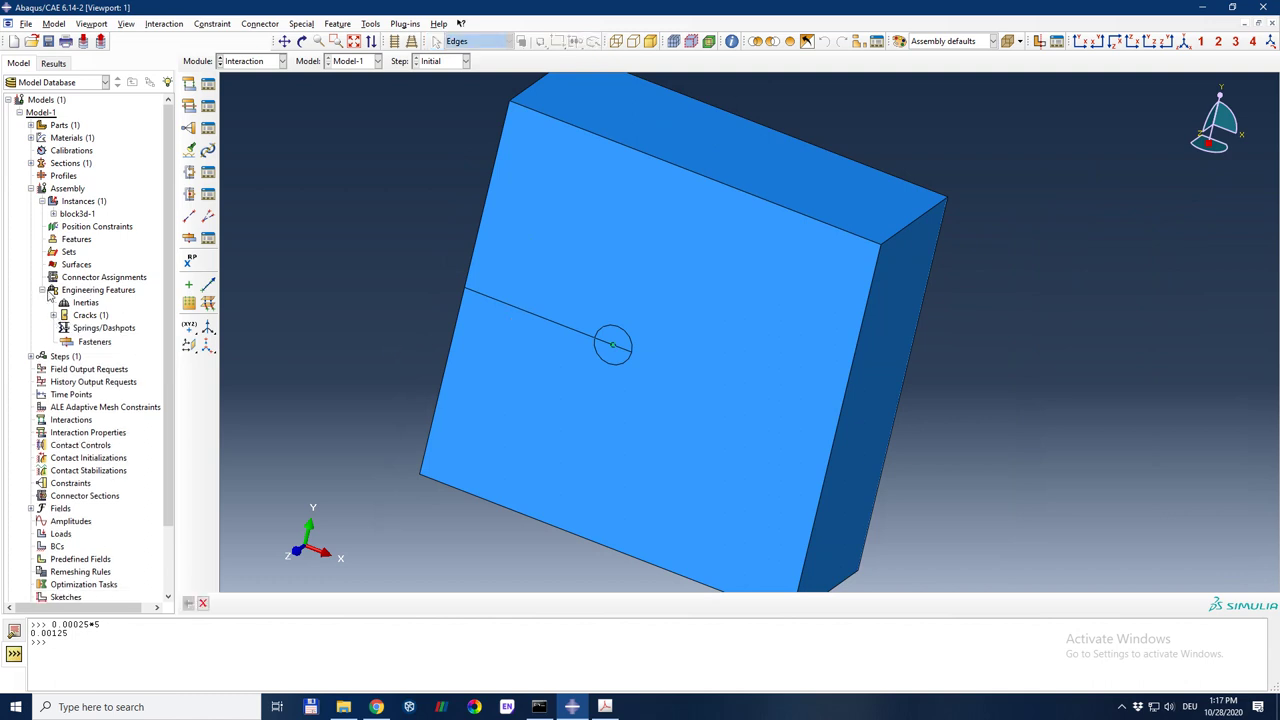
click(42, 290)
click(42, 201)
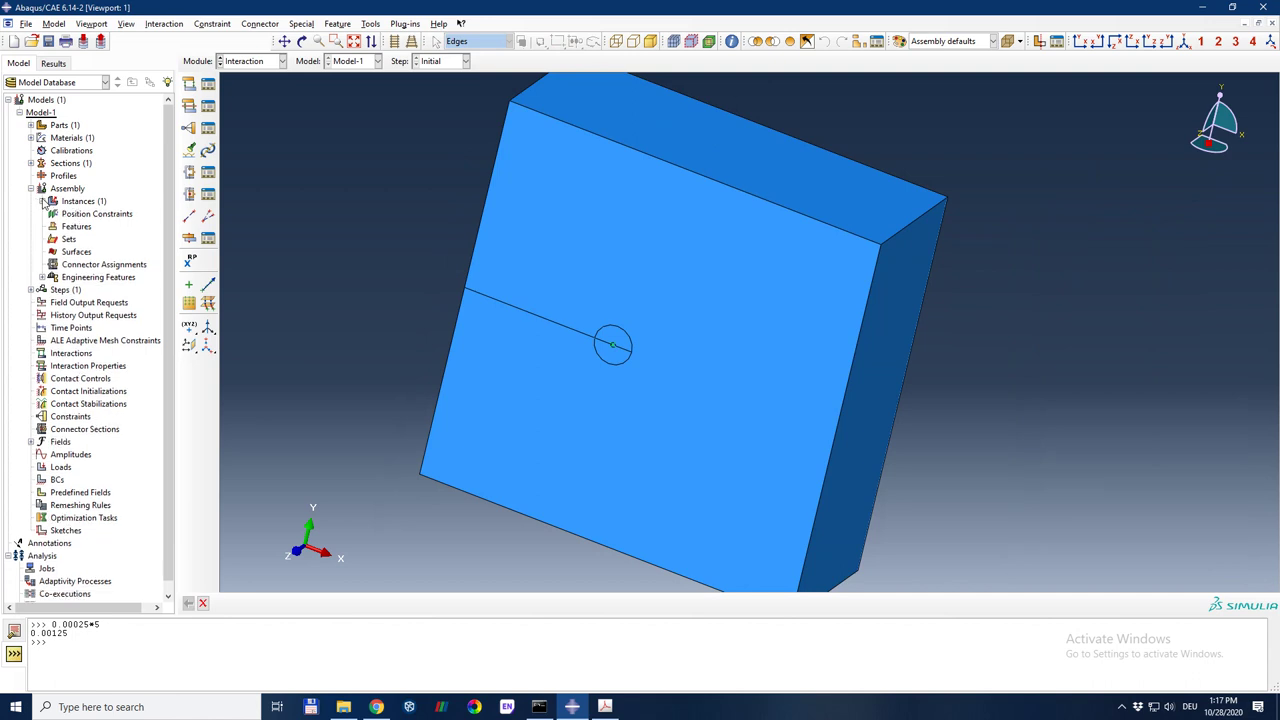
click(31, 189)
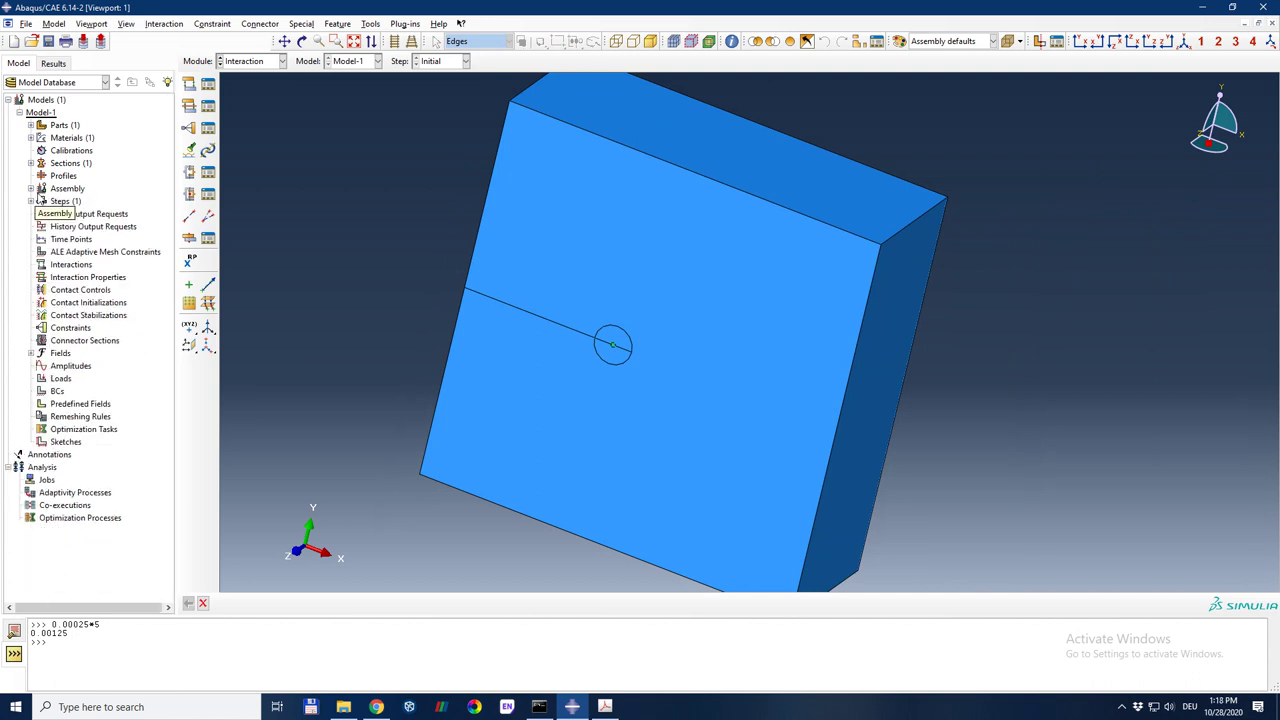
Step: Open the Create Boundary Condition dialog and cancel it without adding a condition
double_click(60, 391)
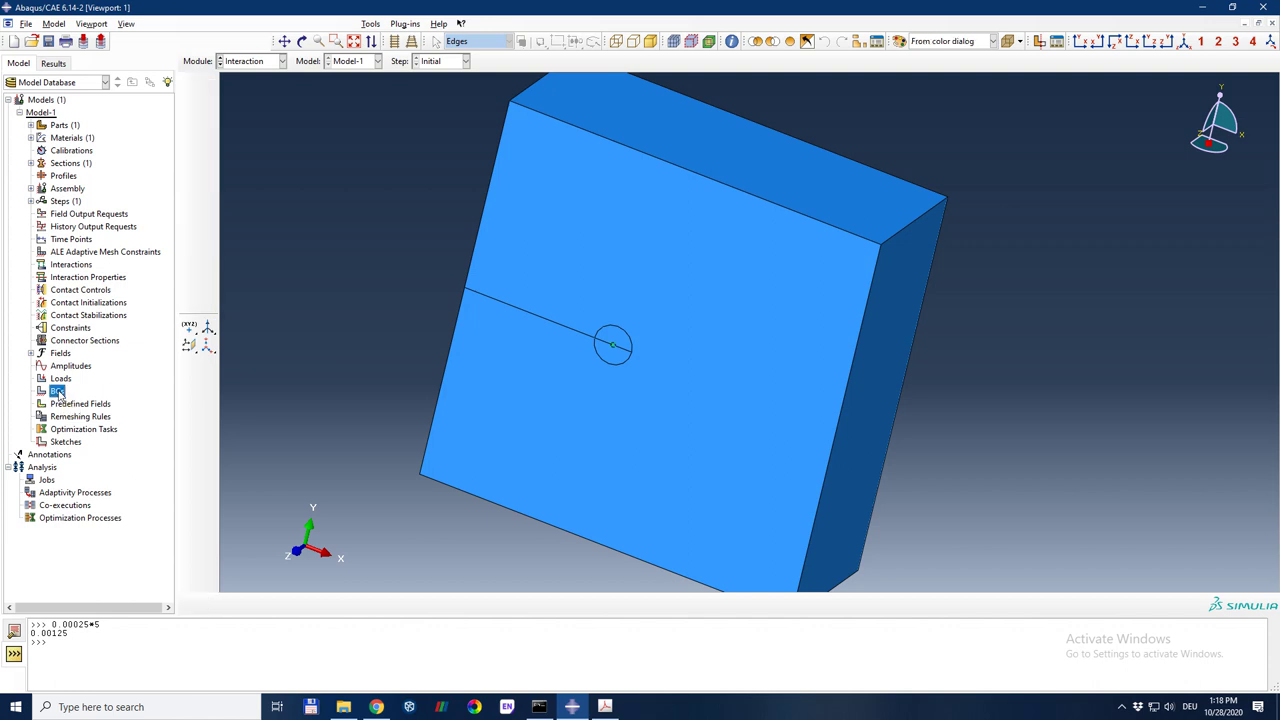
click(86, 253)
click(86, 253)
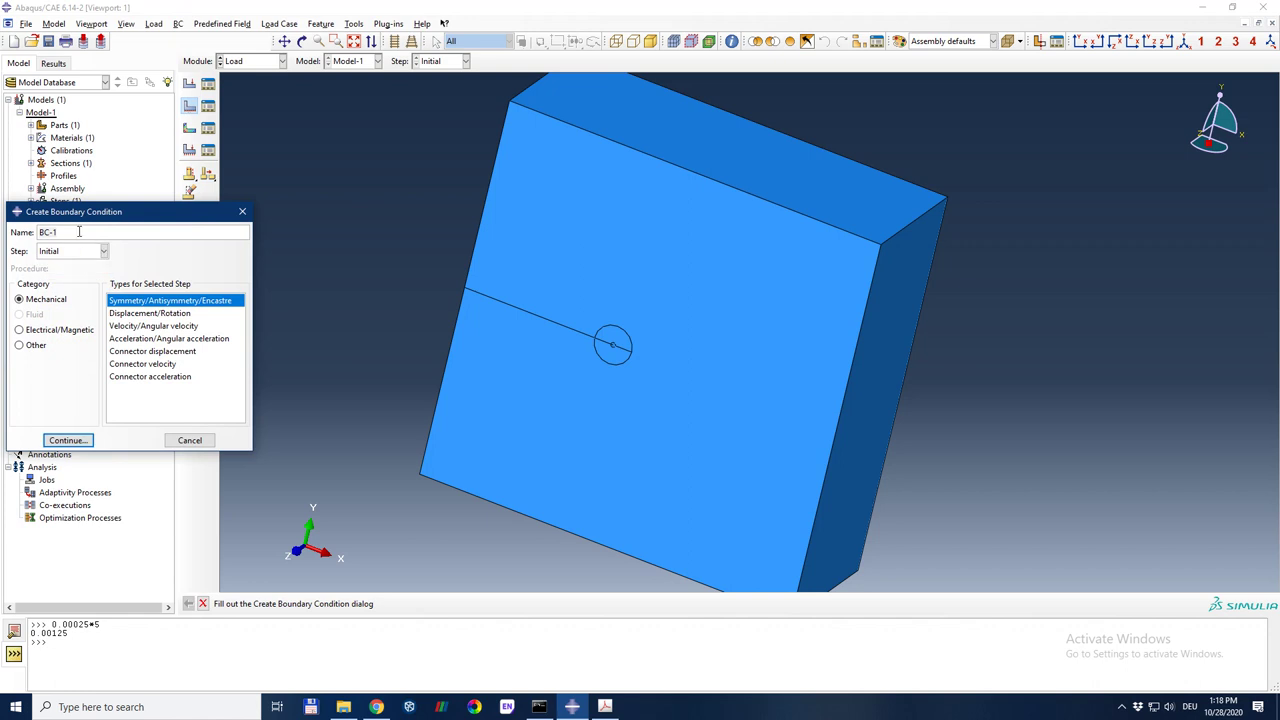
click(189, 441)
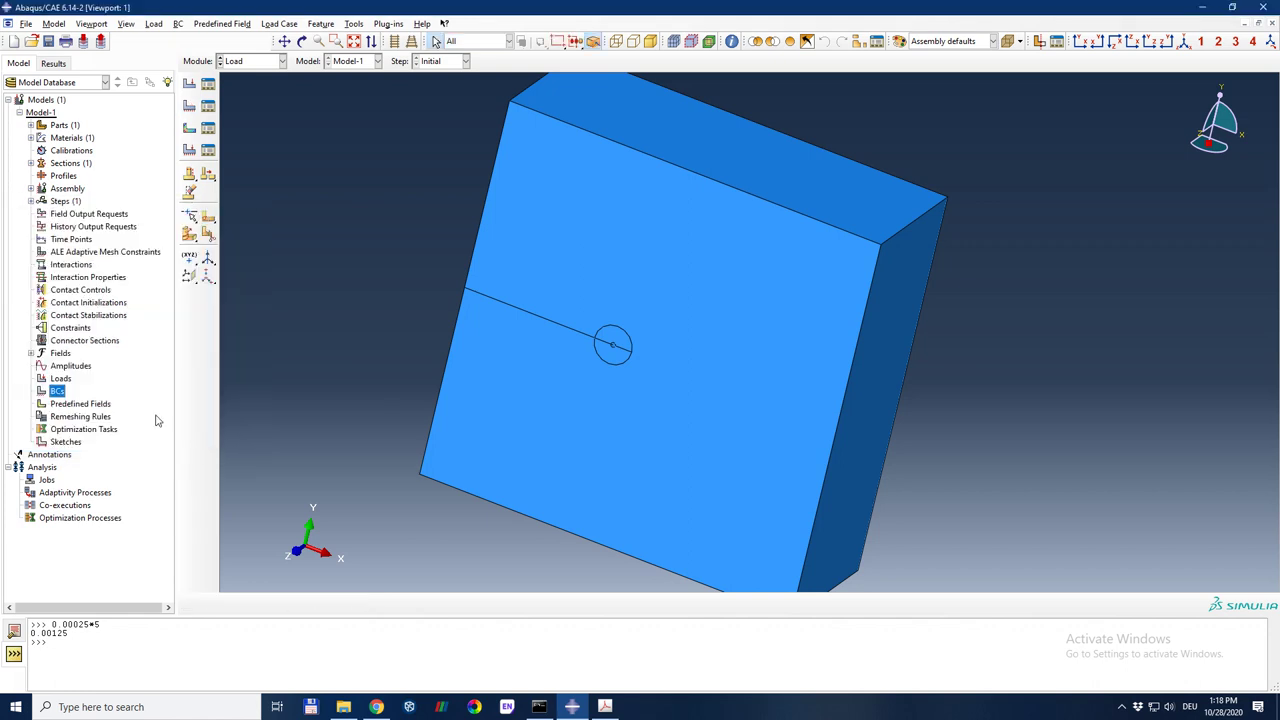
Step: Create a new Static, General analysis step named 'load'
double_click(62, 201)
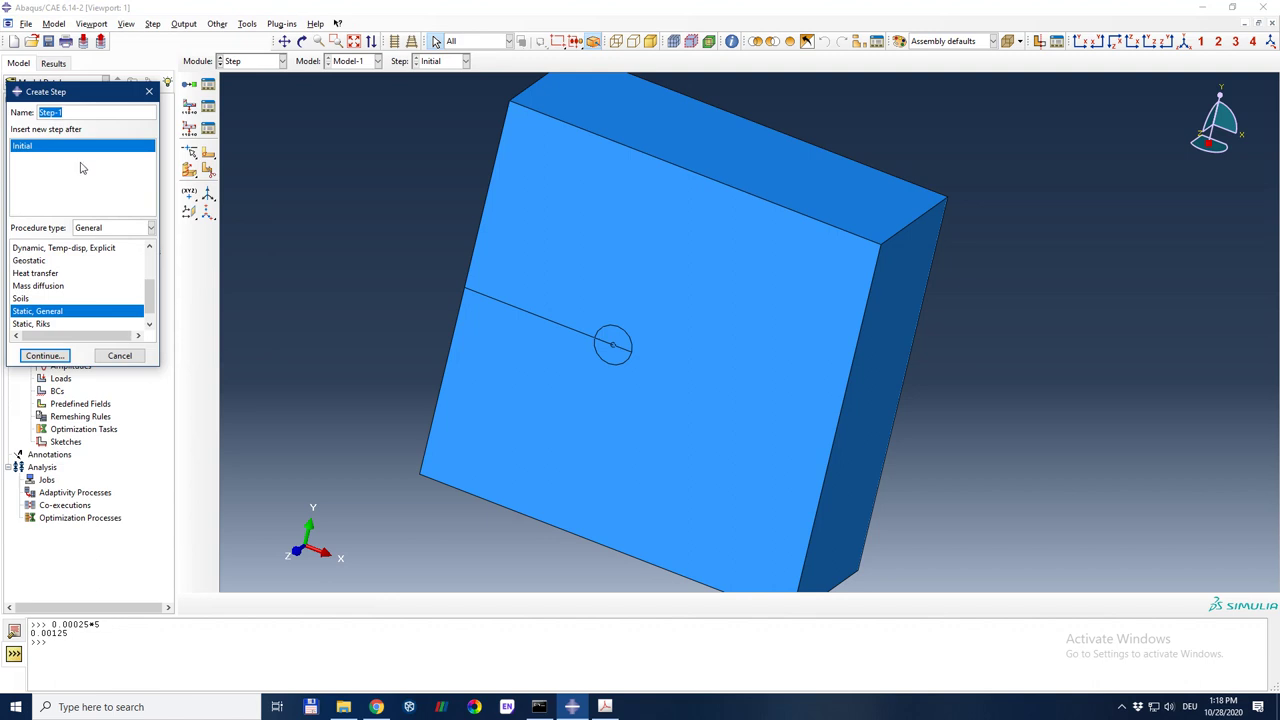
text(load)
key(Return)
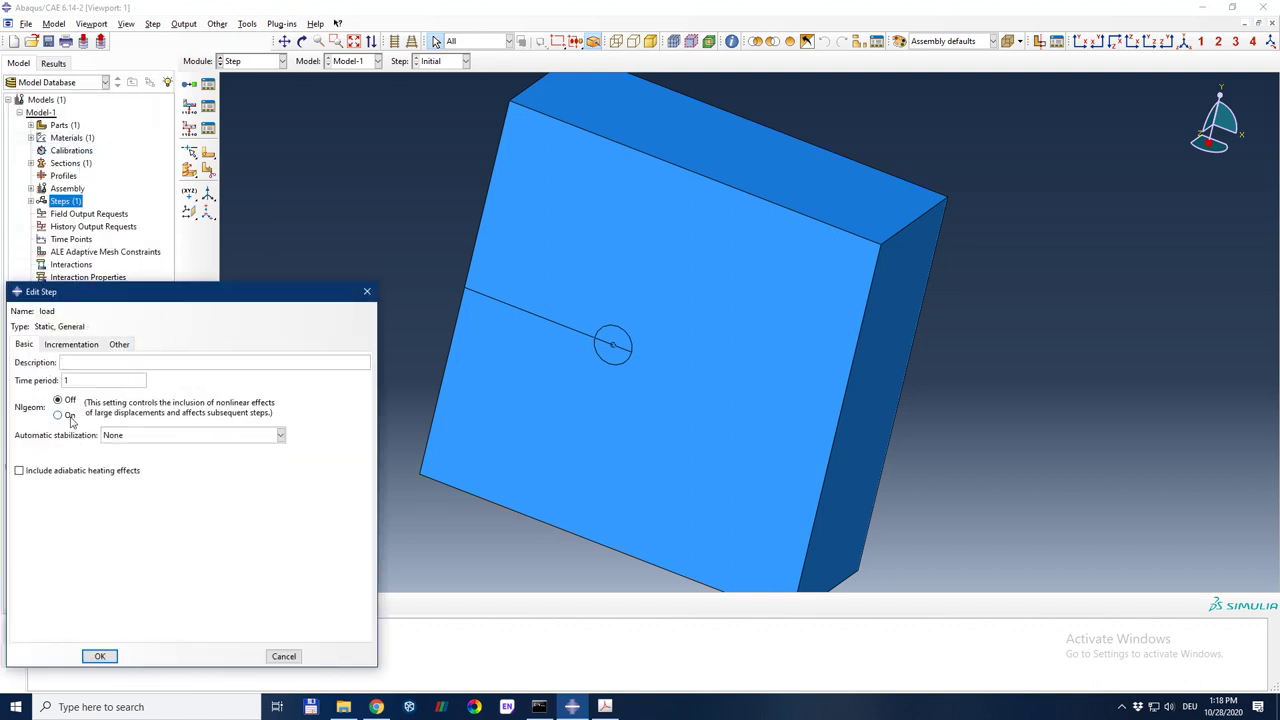
Step: Set the load step's initial and maximum increments to 0.1, allowing up to 10000 increments
click(76, 347)
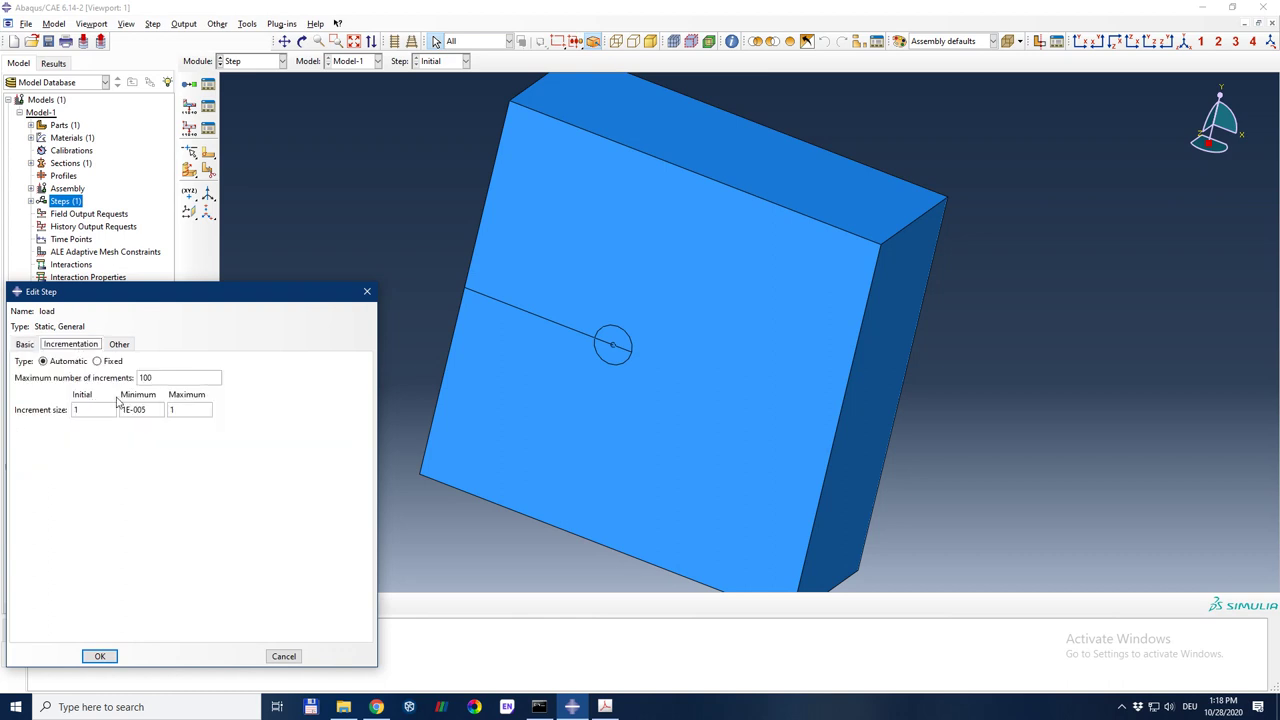
double_click(101, 406)
text(0.1)
click(188, 408)
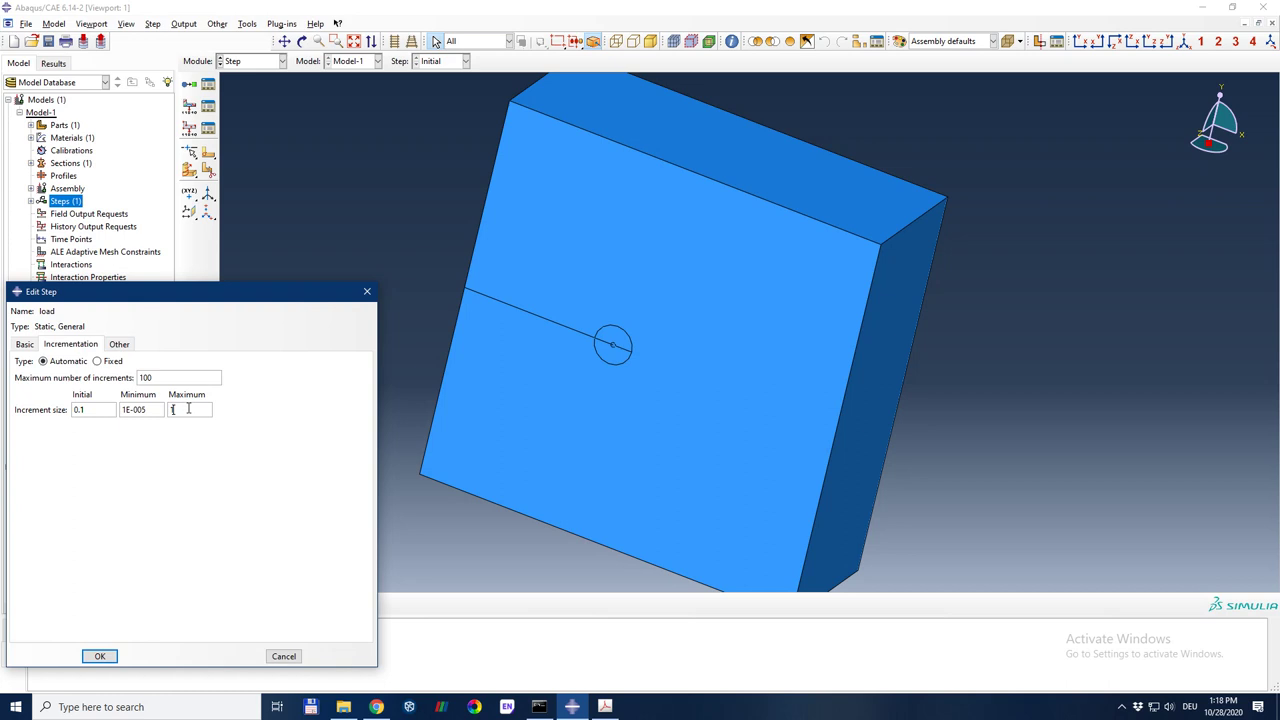
text(0.)
click(165, 377)
text(00)
click(100, 656)
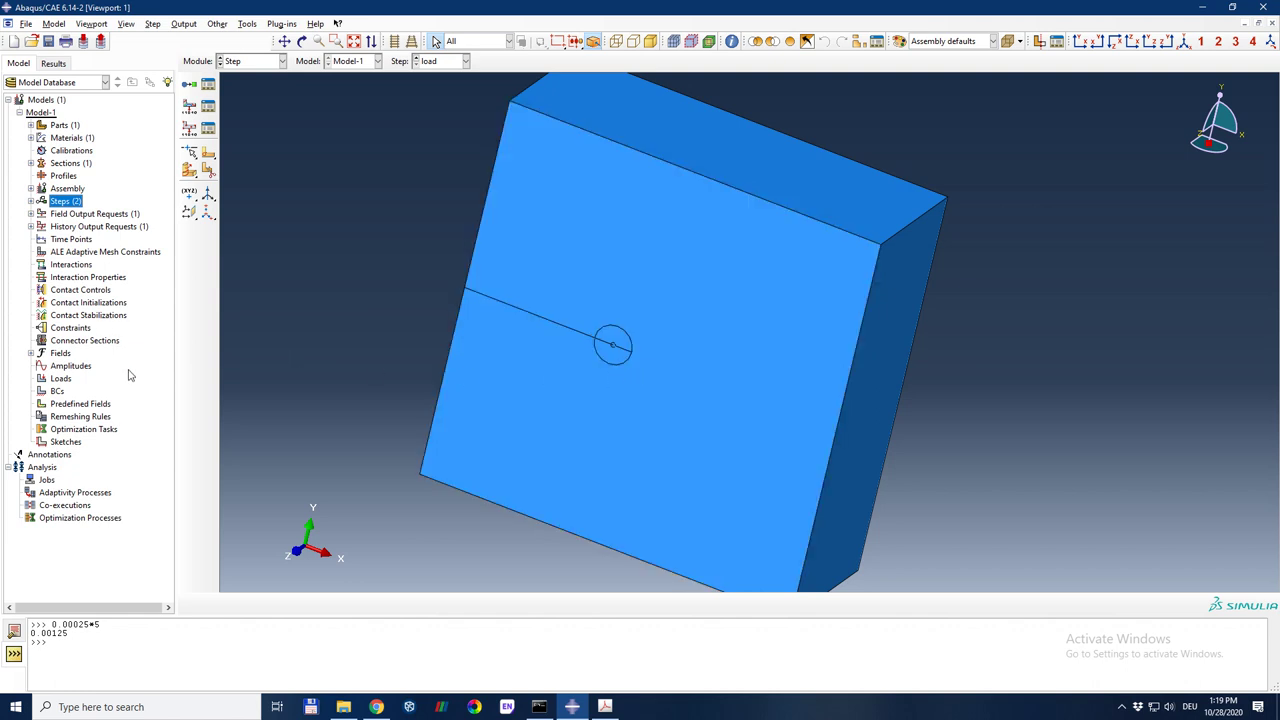
Step: Start a new Symmetry/Antisymmetry/Encastre boundary condition in the Initial step
click(905, 375)
click(637, 386)
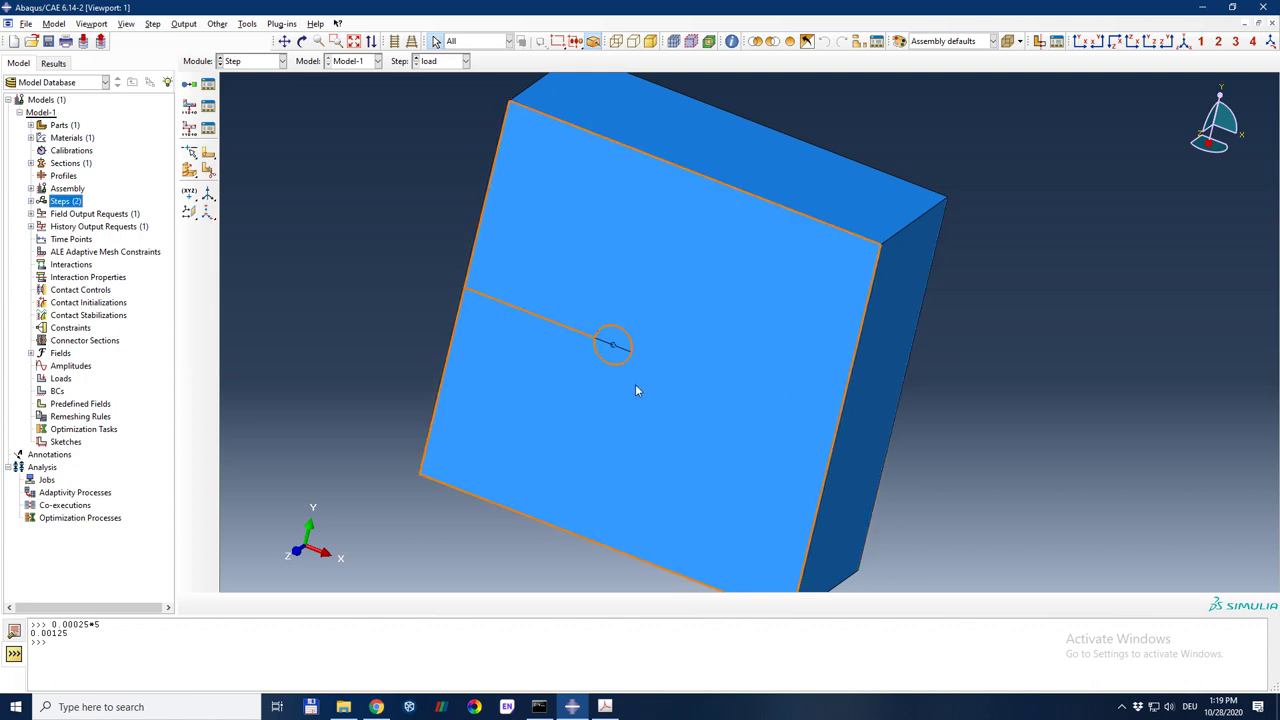
double_click(57, 391)
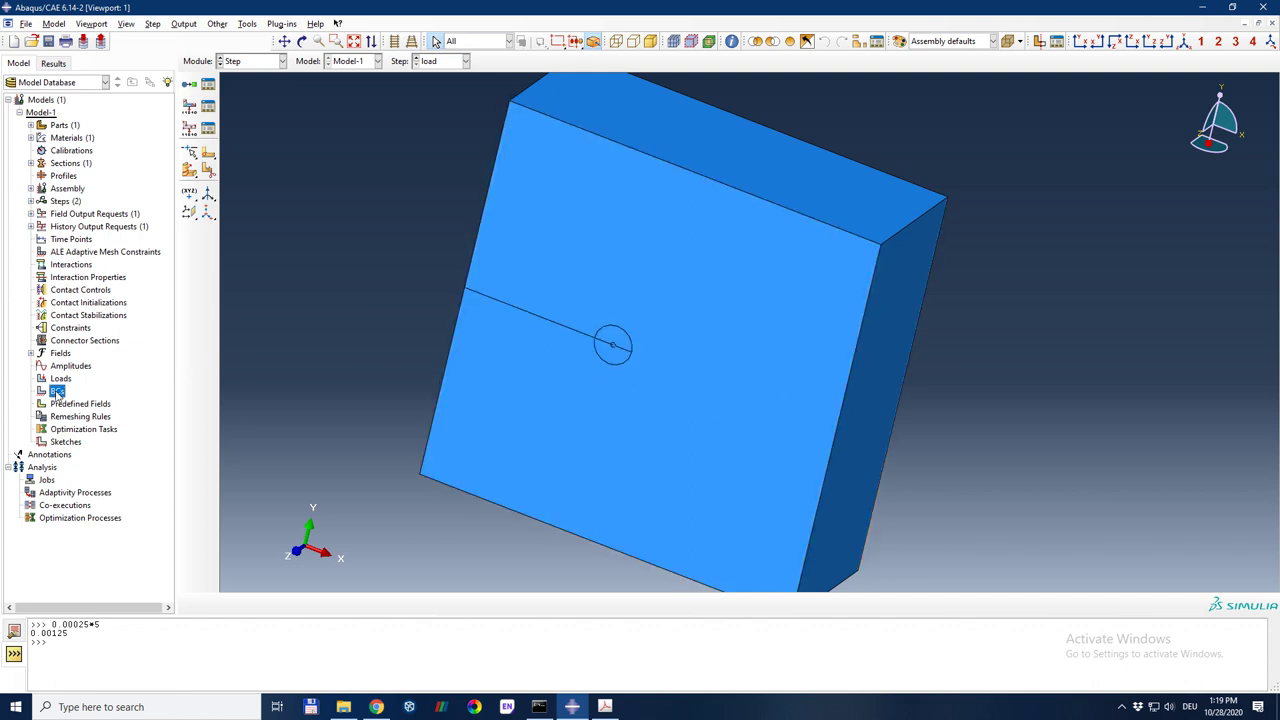
click(76, 254)
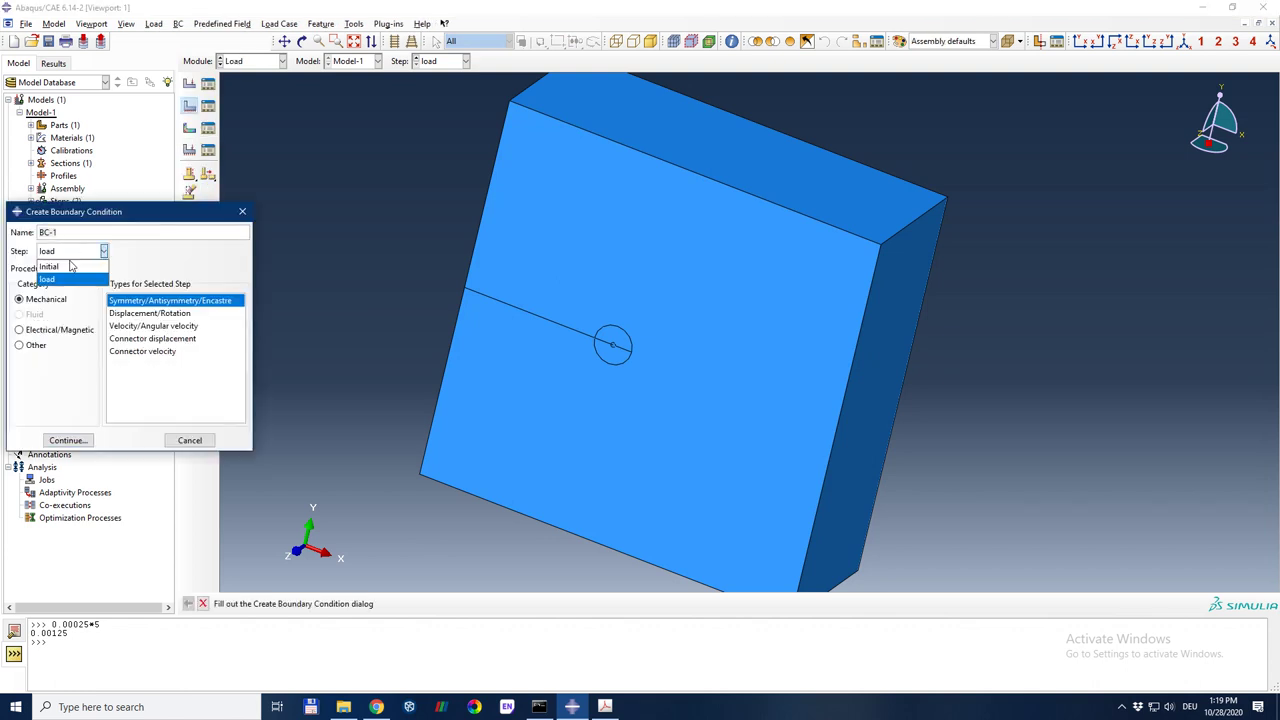
click(60, 264)
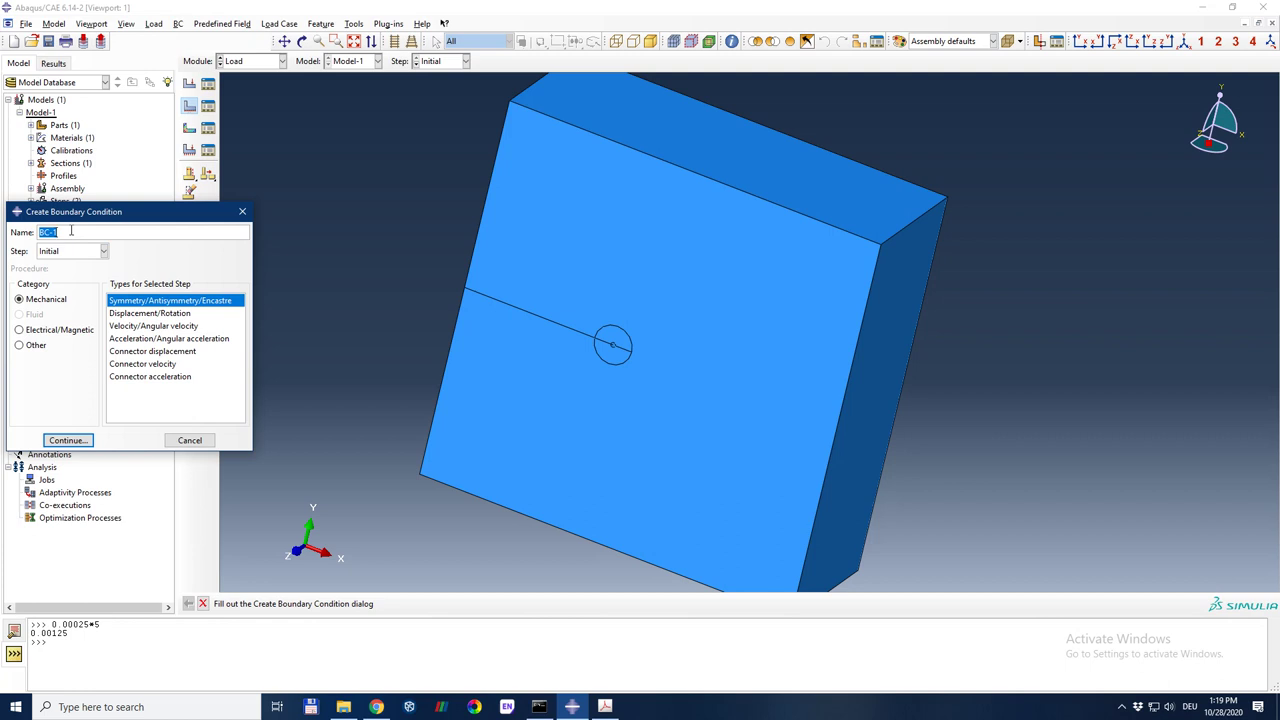
click(84, 441)
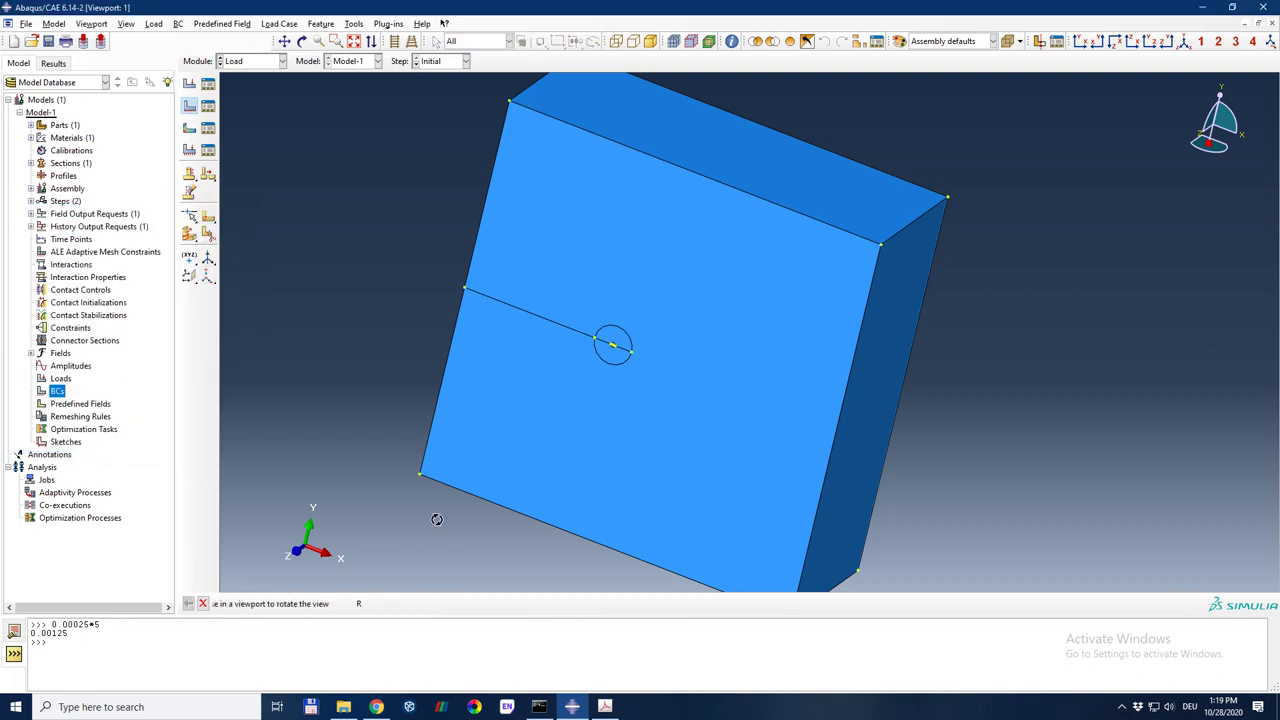
Step: Fully fix the block's bottom front edge with ENCASTRE as BC-1
ctrl+alt+drag(434, 517, 684, 389)
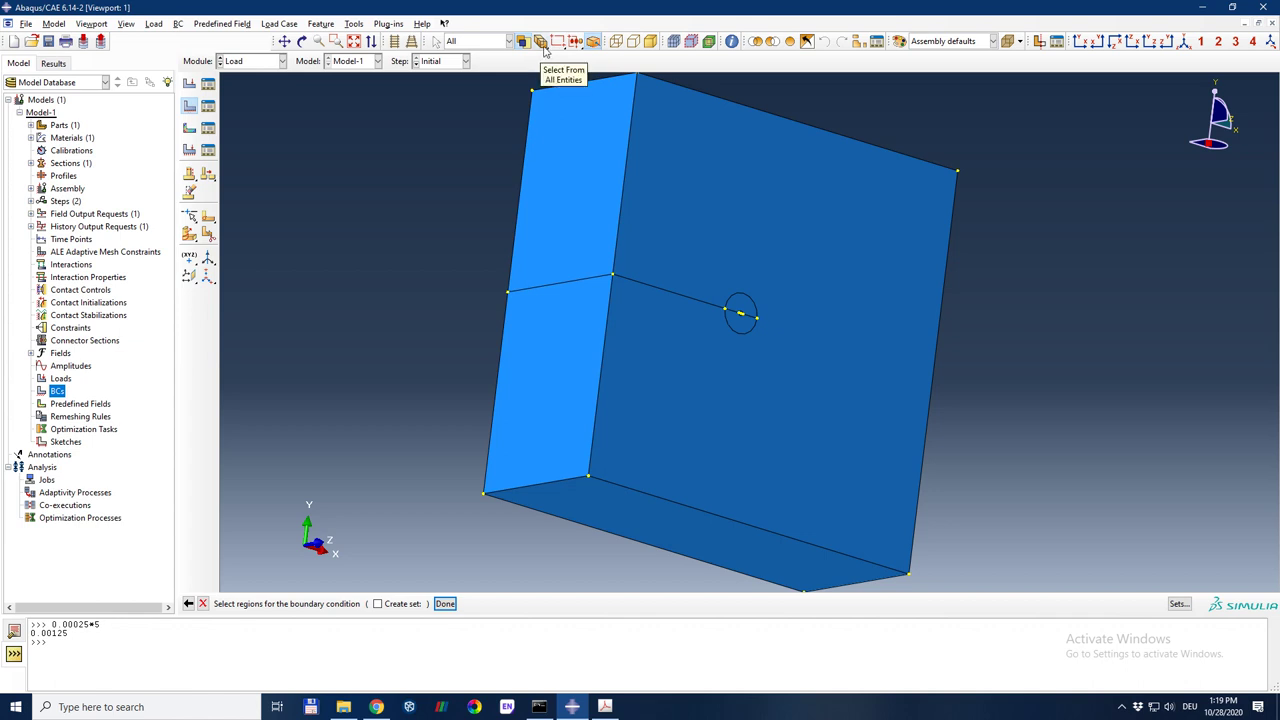
drag(545, 50, 578, 50)
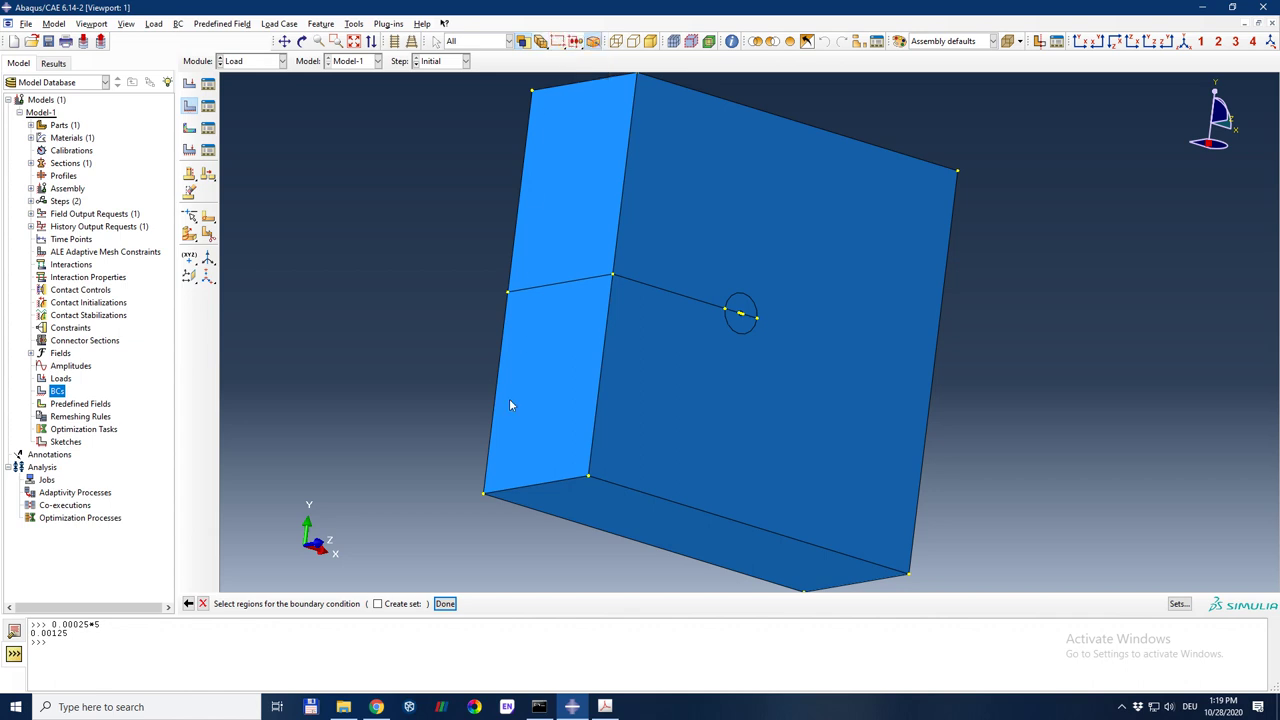
click(543, 489)
click(445, 604)
click(89, 402)
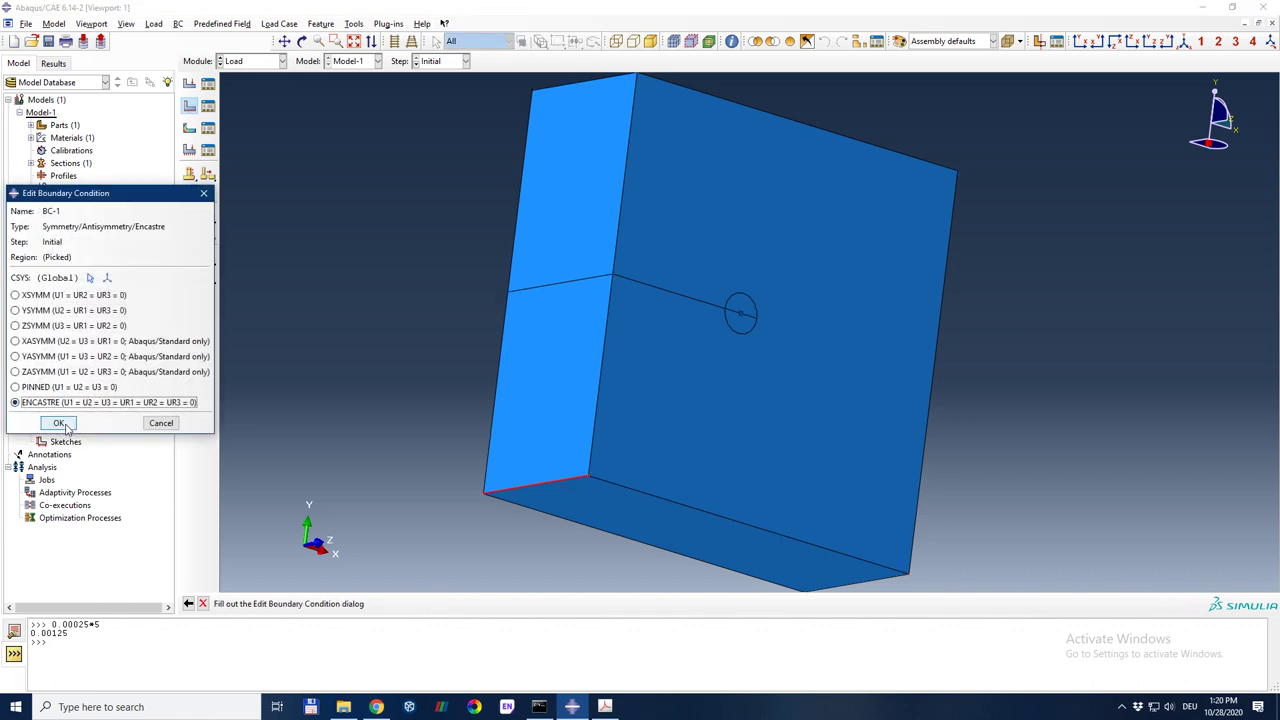
click(59, 423)
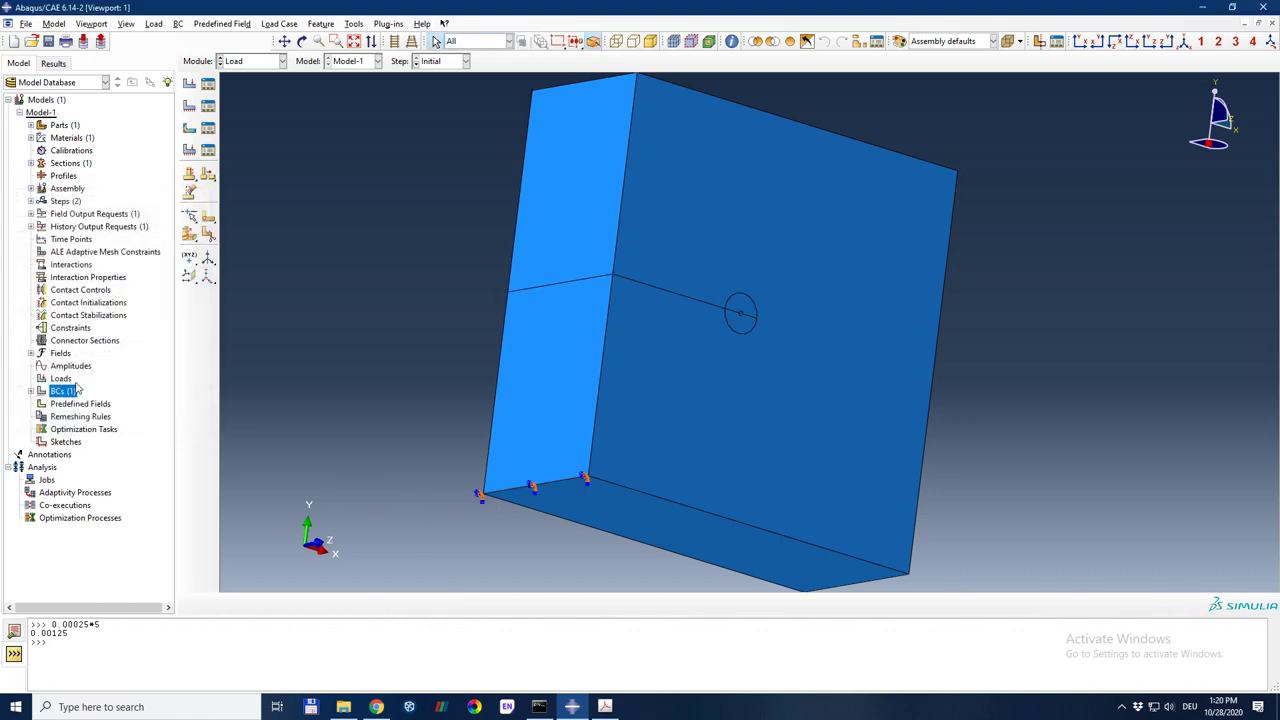
scroll(398, 538, down, 1)
scroll(398, 543, down, 1)
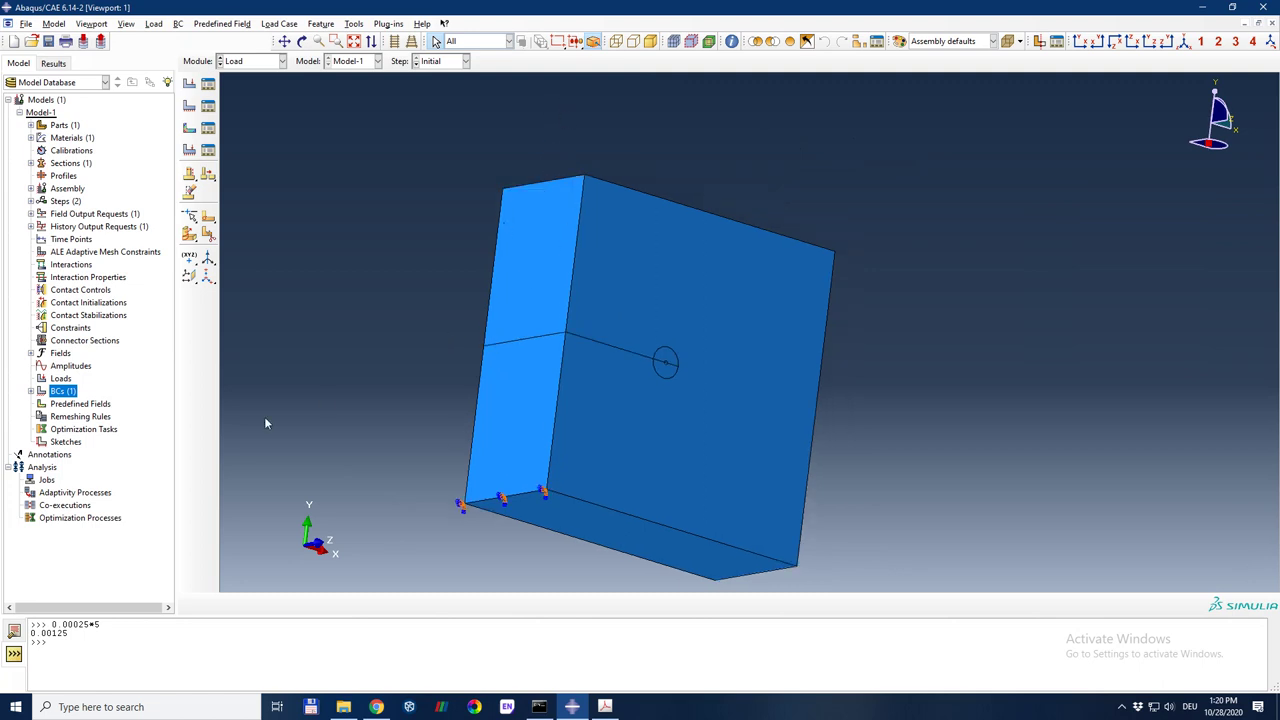
Step: Create a Displacement/Rotation boundary condition named 'disp' in the load step
double_click(68, 392)
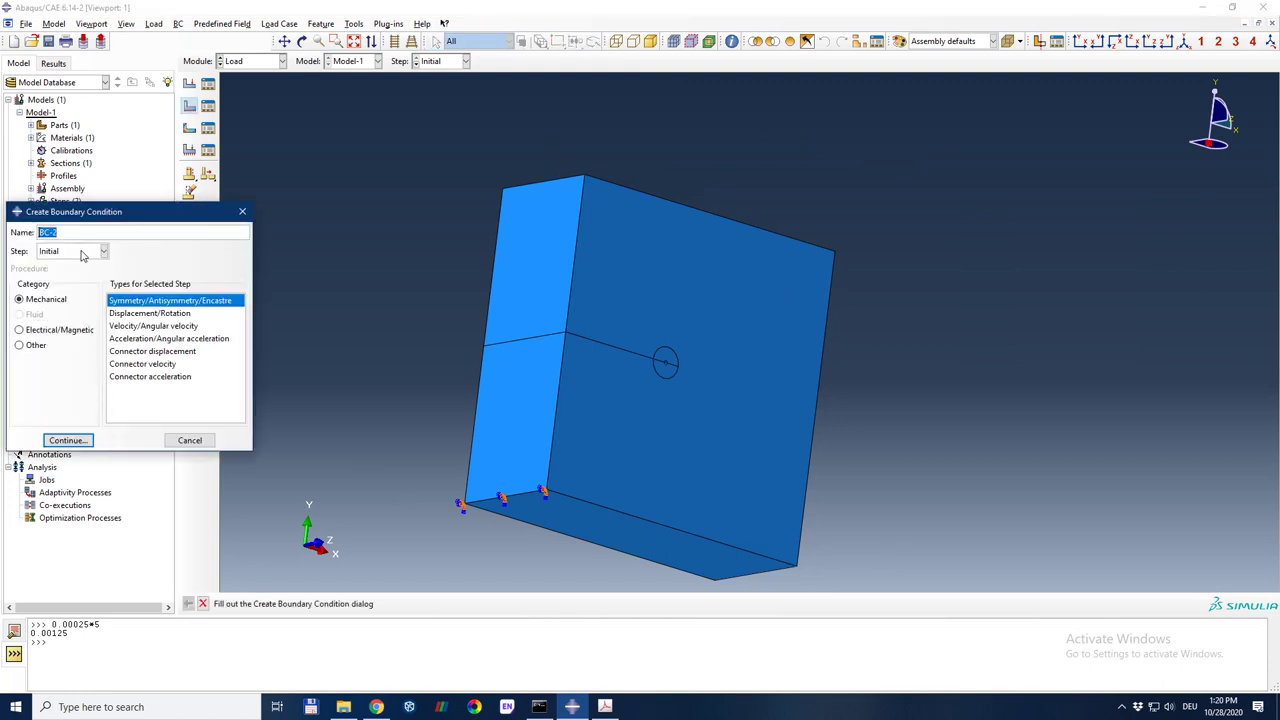
click(82, 252)
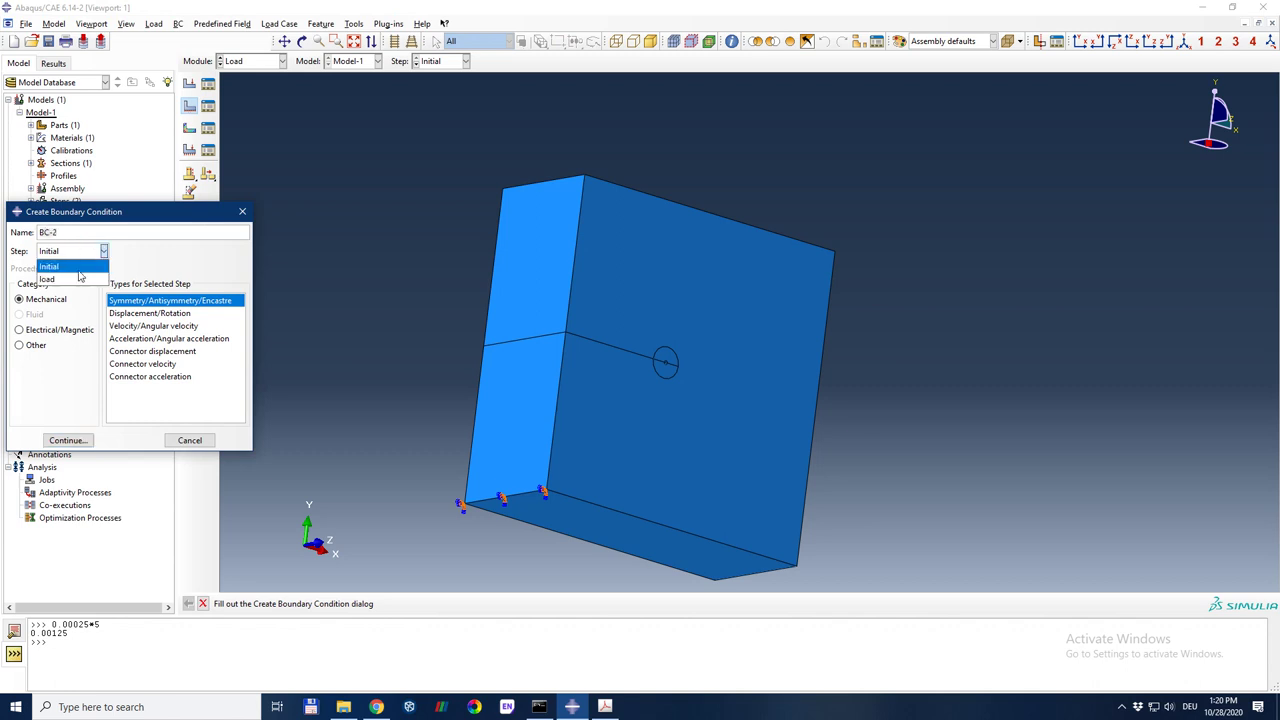
click(80, 277)
click(62, 232)
double_click(62, 232)
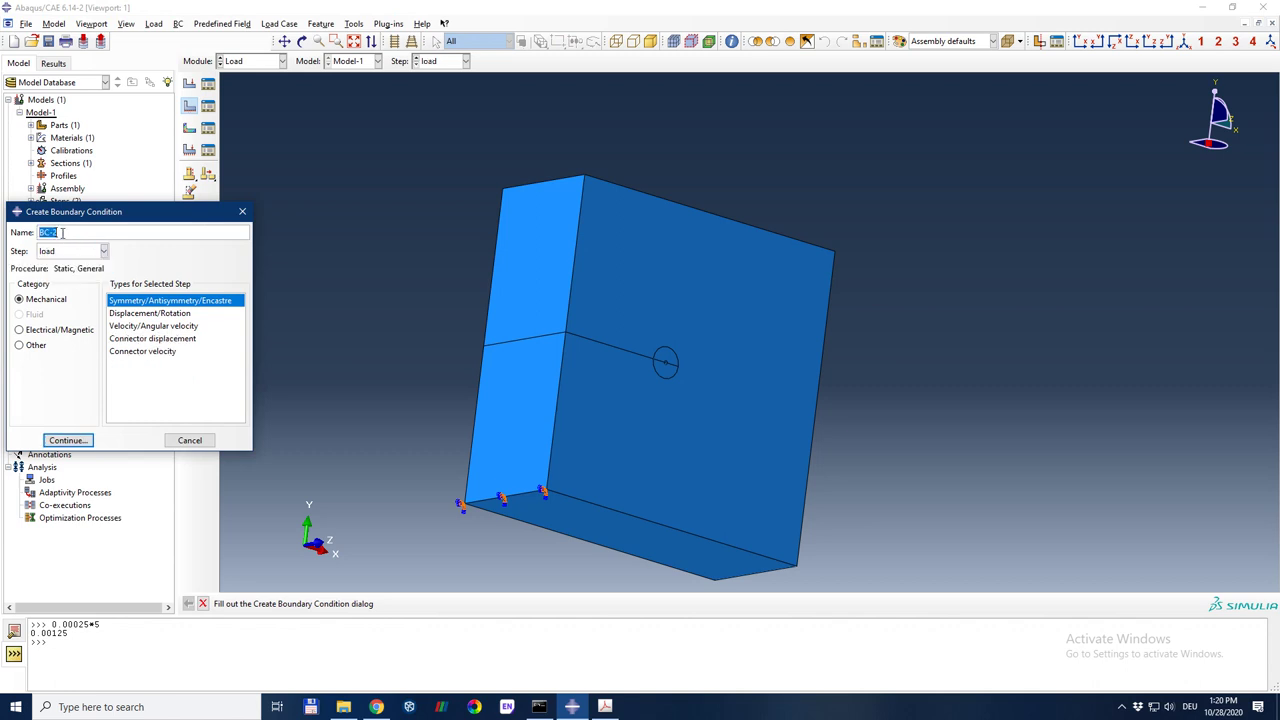
text(disp)
click(147, 313)
click(68, 440)
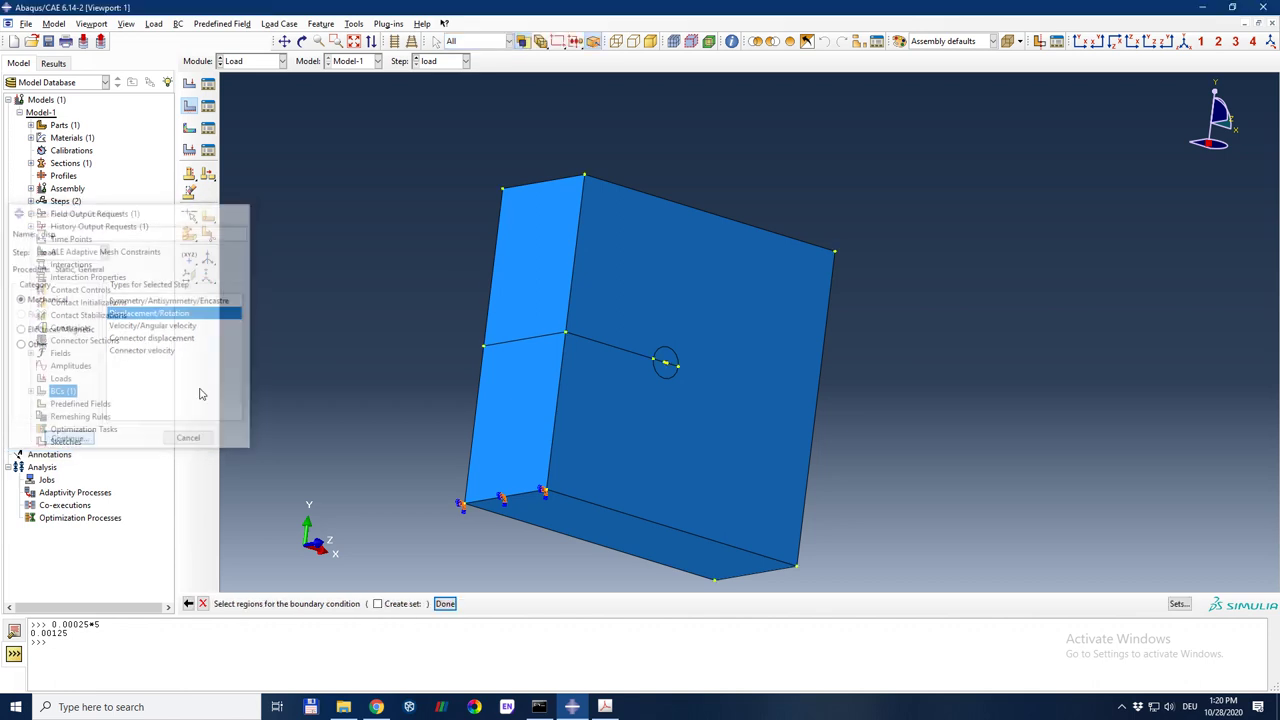
Step: Apply U2 = 10e-3 to the block's top edge
click(553, 182)
click(444, 603)
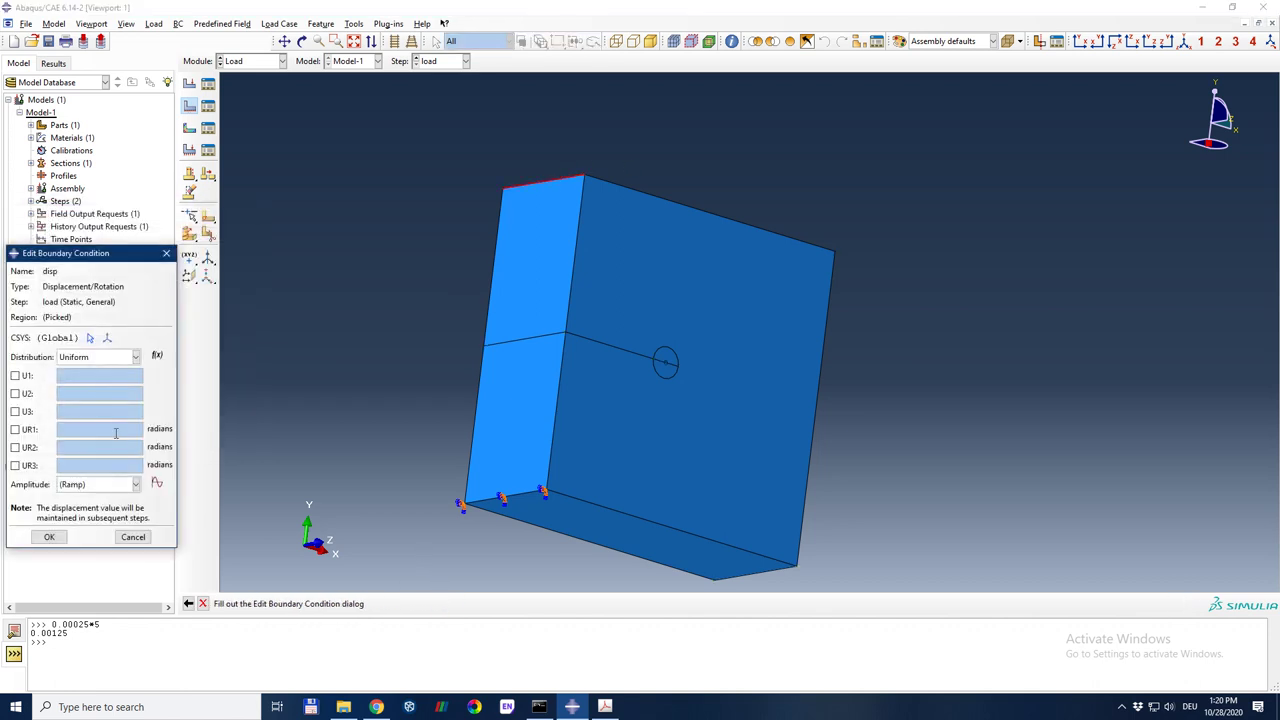
click(34, 395)
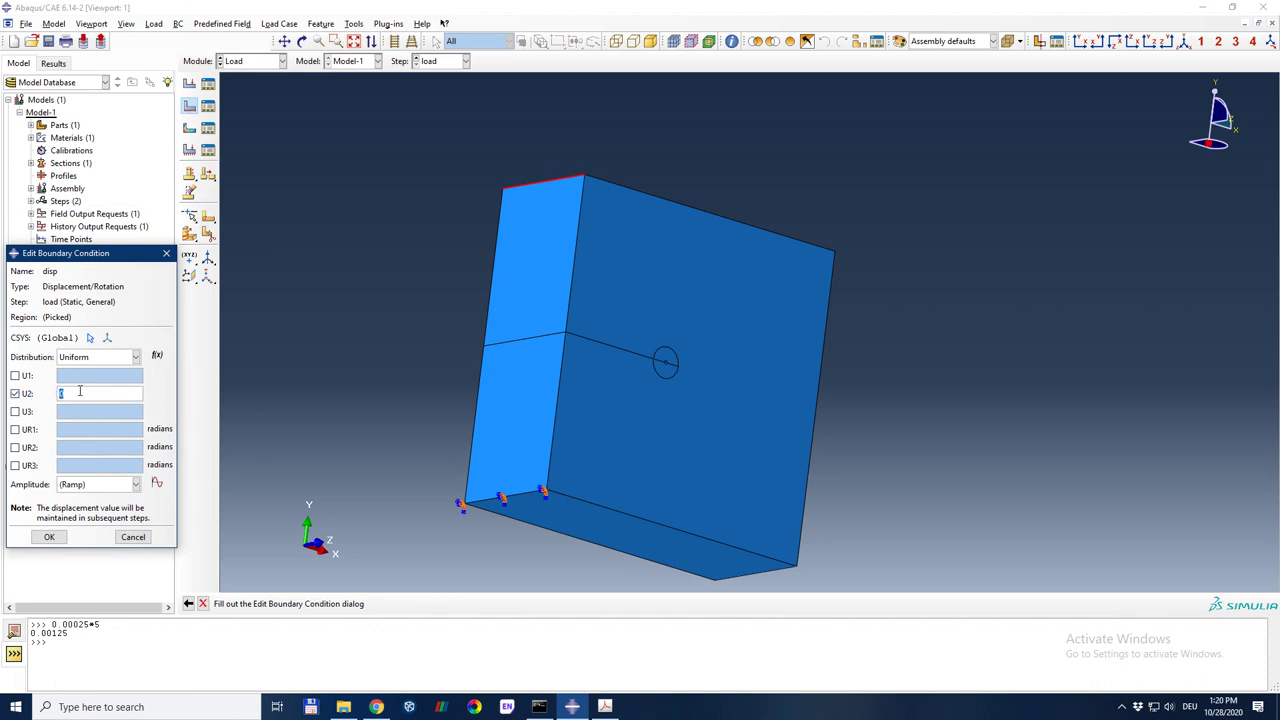
text(10e-3)
click(62, 537)
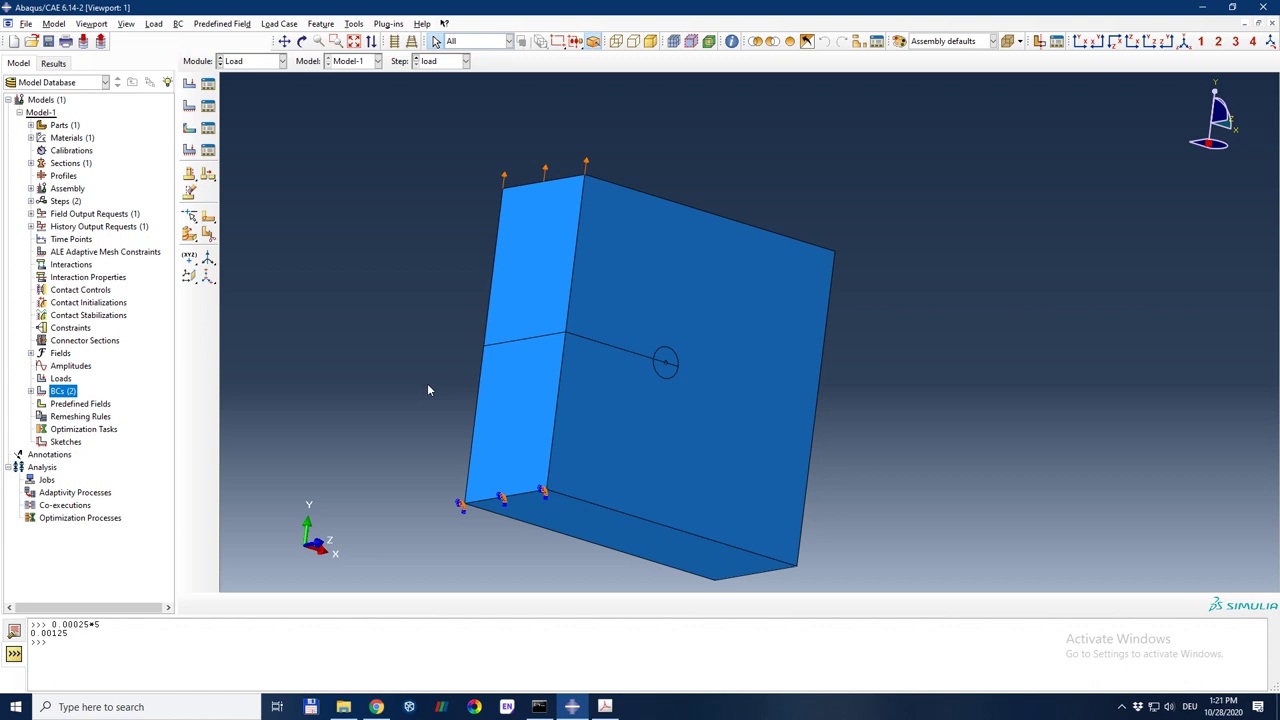
Step: In the Mesh module, give the crack-tip cell Wedge element mesh controls
click(279, 62)
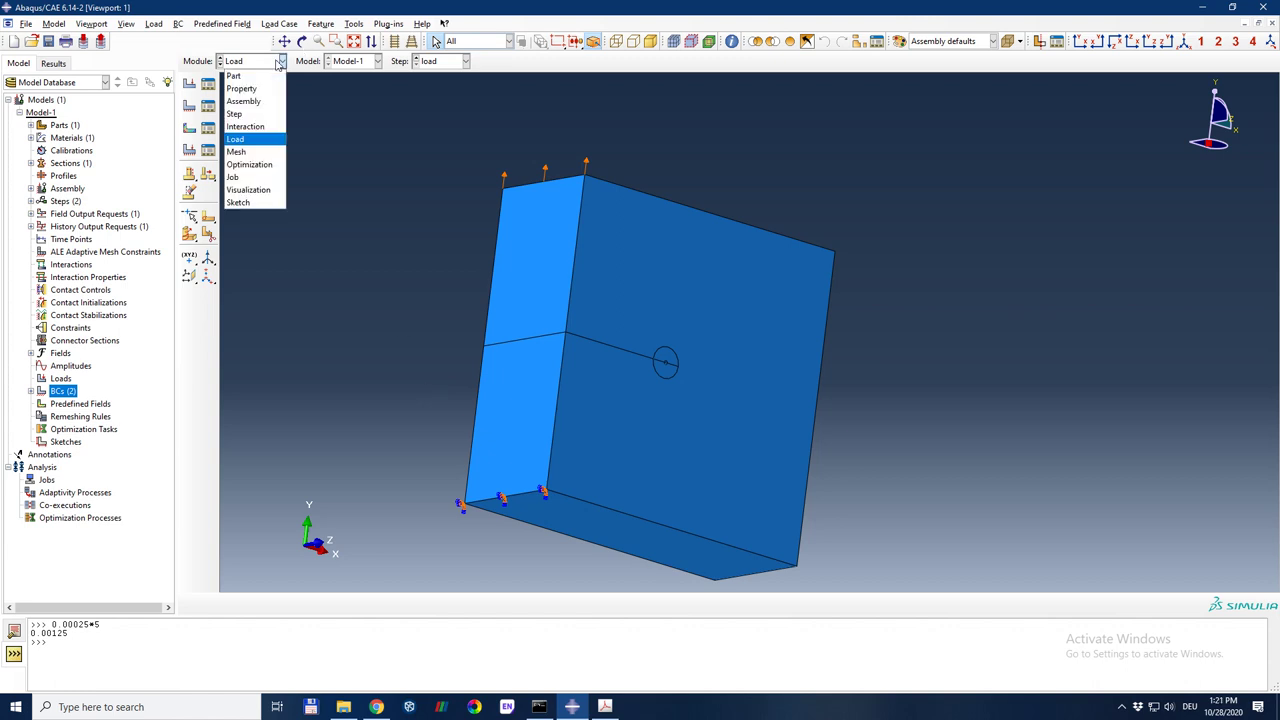
click(240, 151)
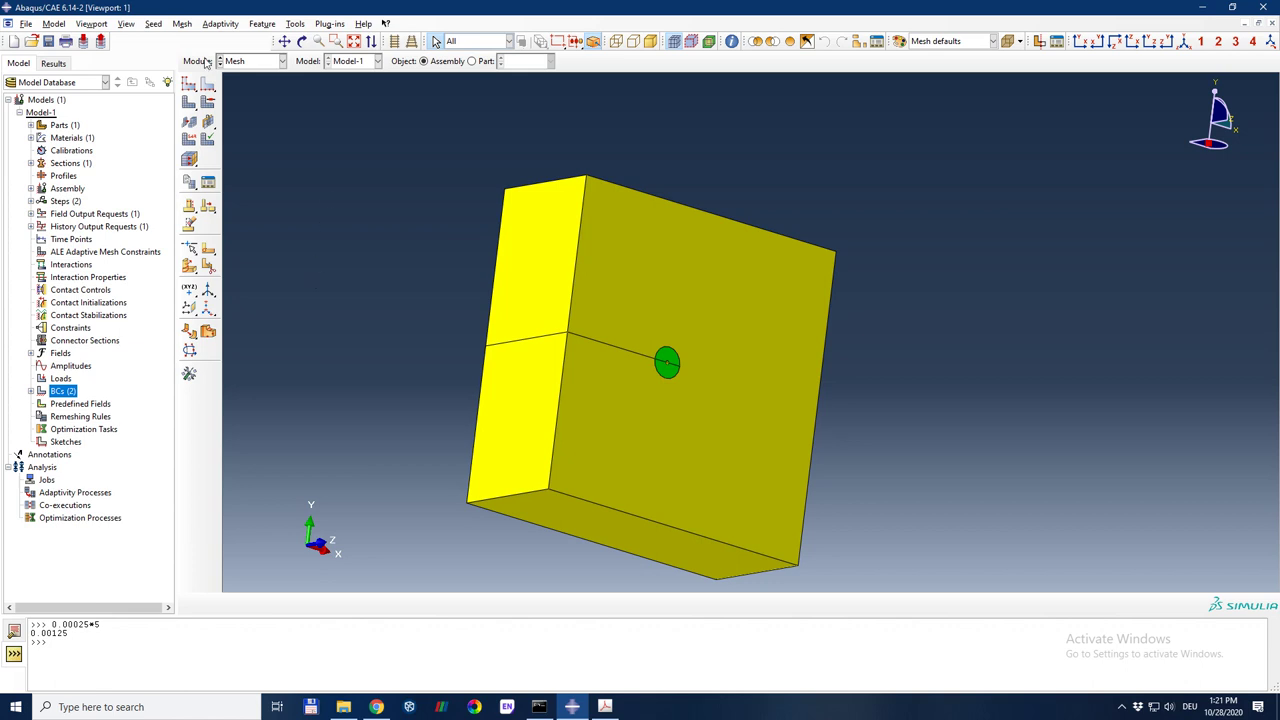
click(182, 23)
click(200, 38)
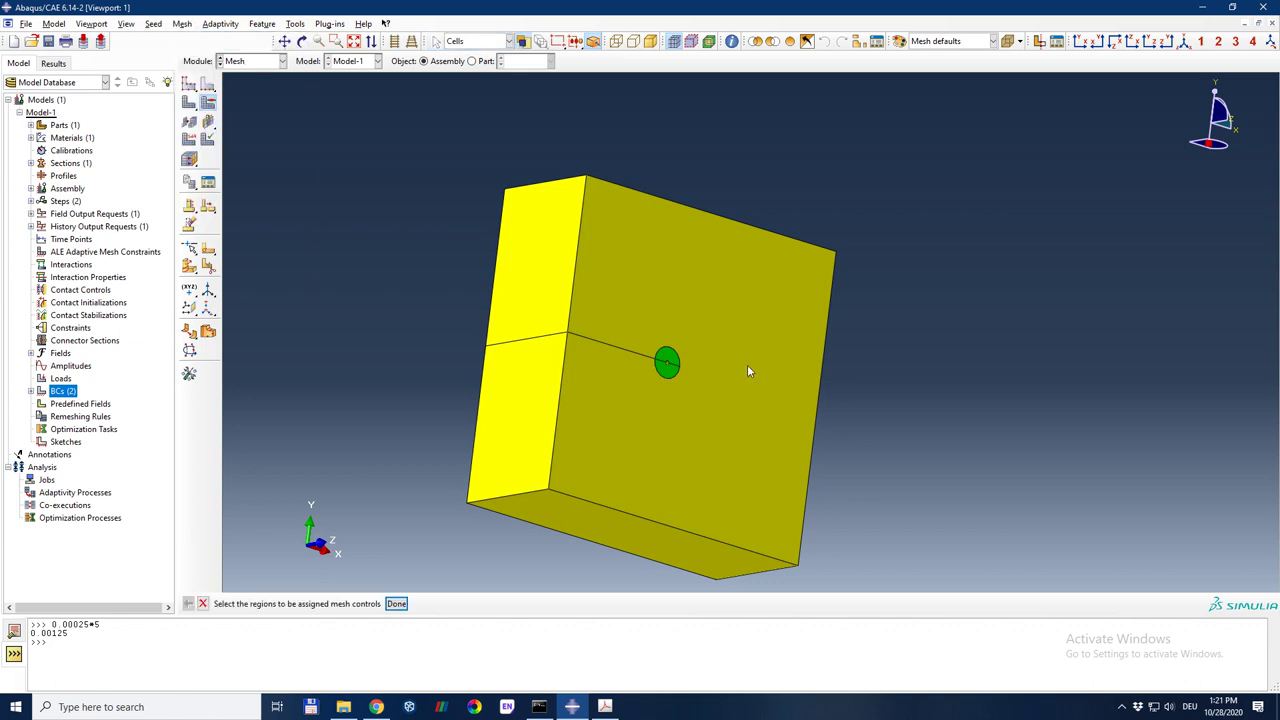
scroll(660, 364, up, 5)
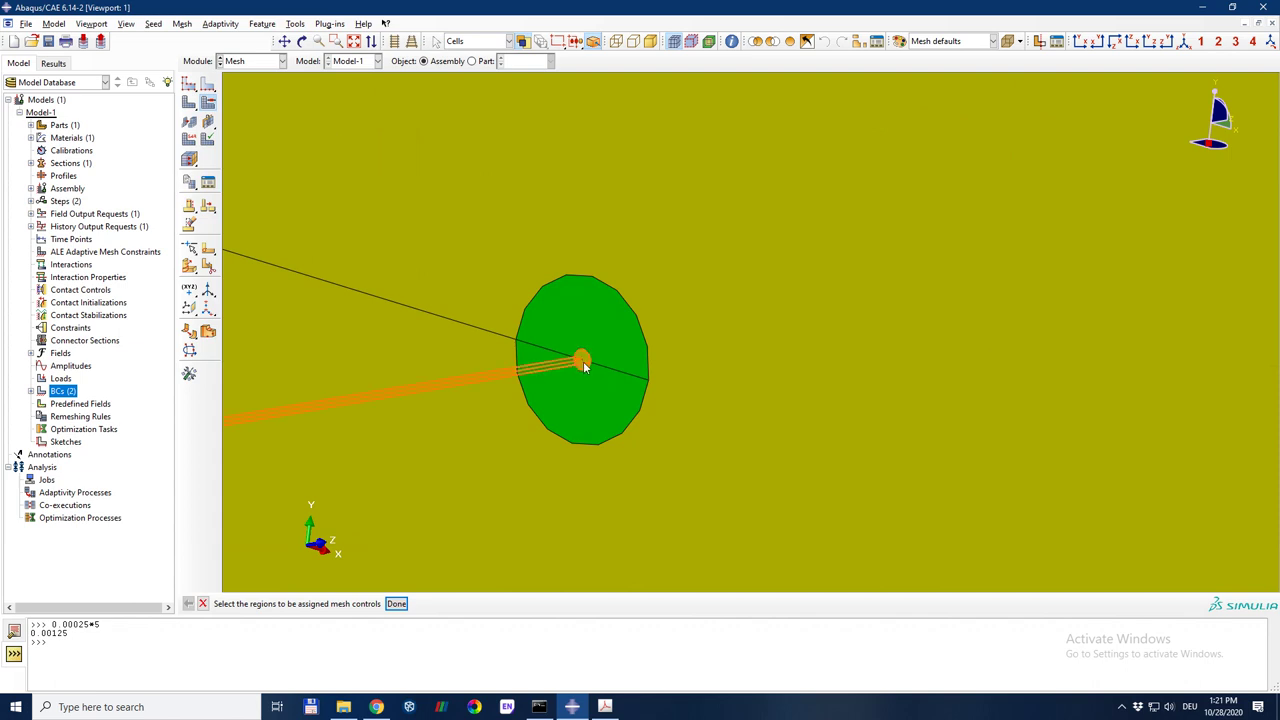
click(608, 413)
click(397, 604)
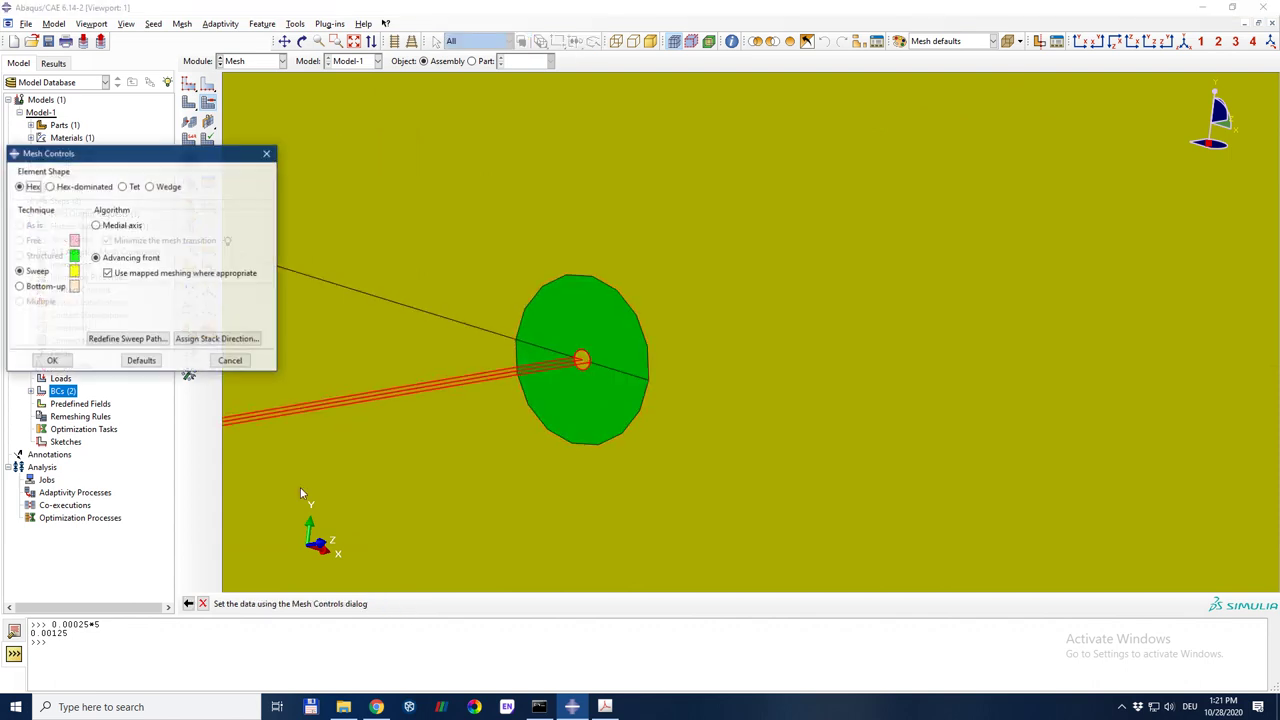
click(162, 188)
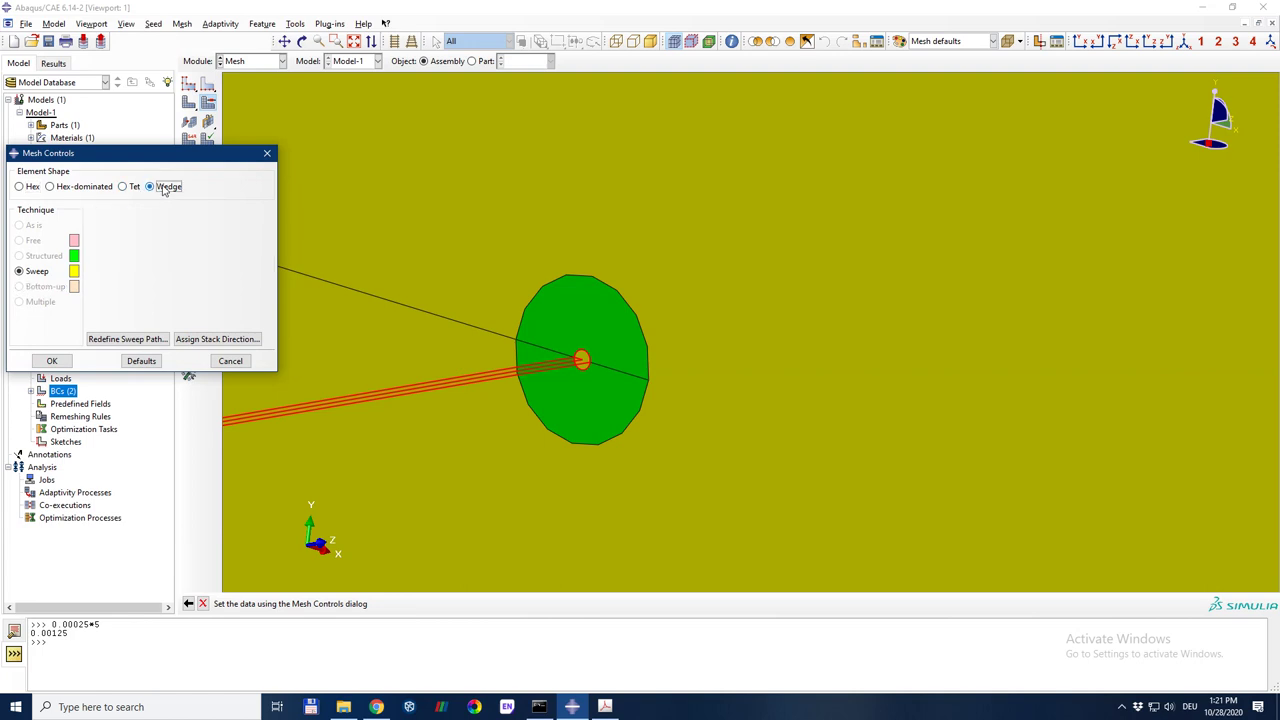
click(52, 361)
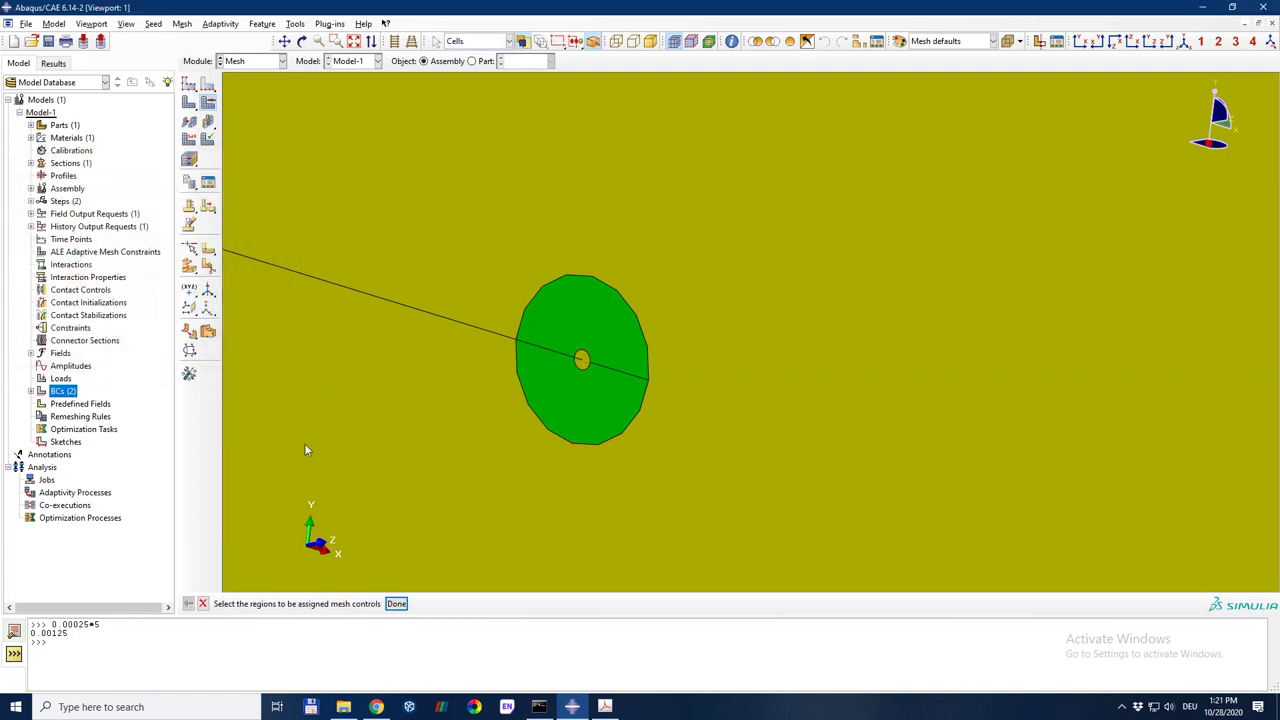
Step: Give the ring cell around the crack tip hex structured mesh controls
click(601, 421)
click(396, 603)
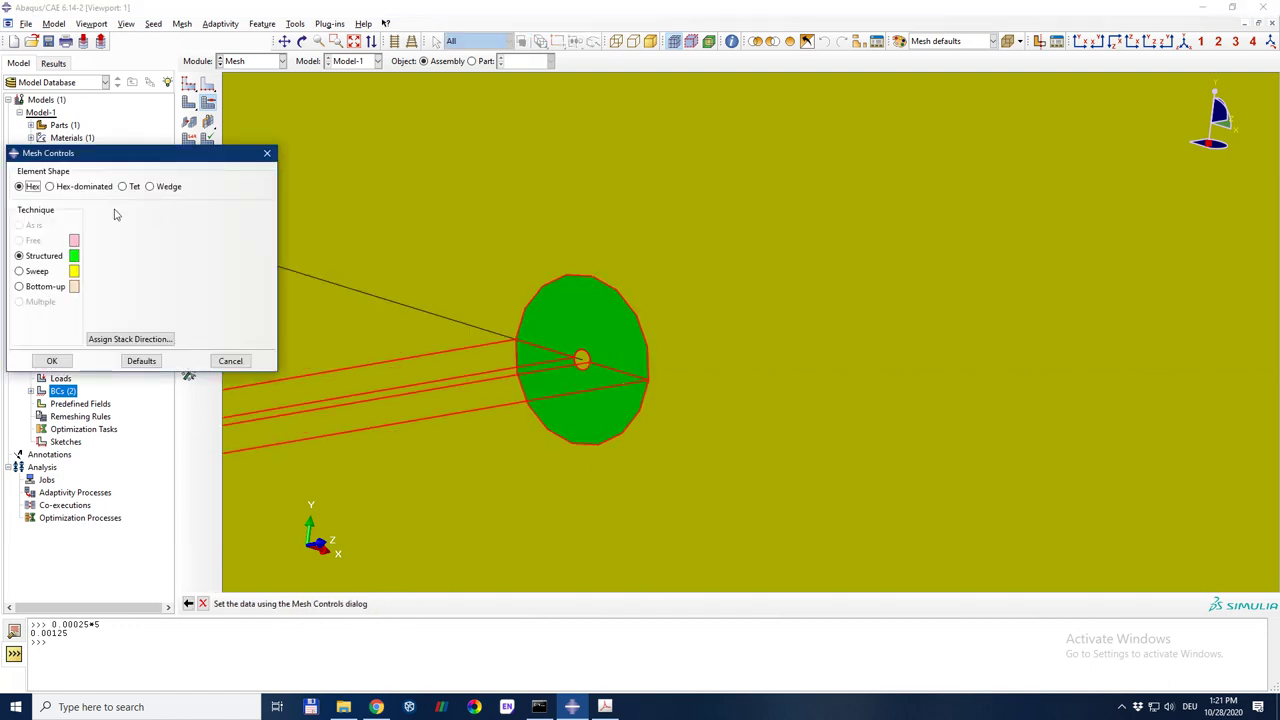
click(52, 361)
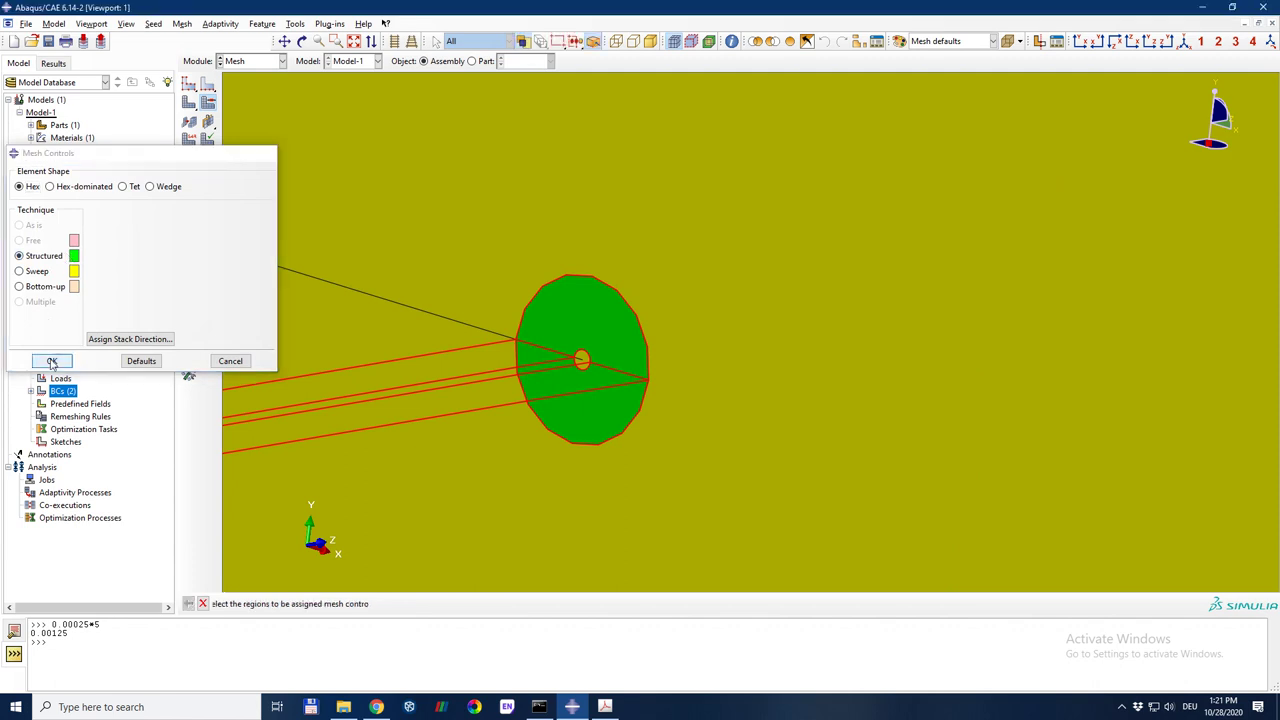
Step: Set the block's outer cells to hex-dominated mesh controls
ctrl+alt+drag(606, 277, 448, 399)
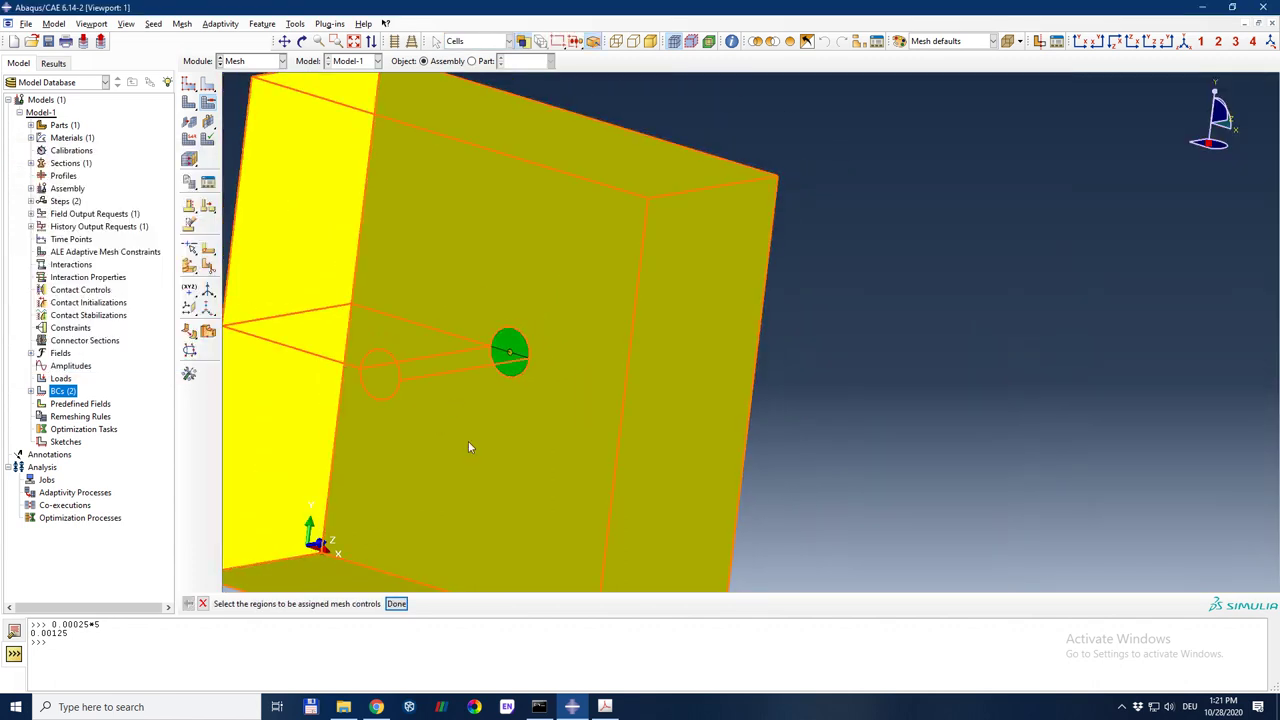
click(396, 603)
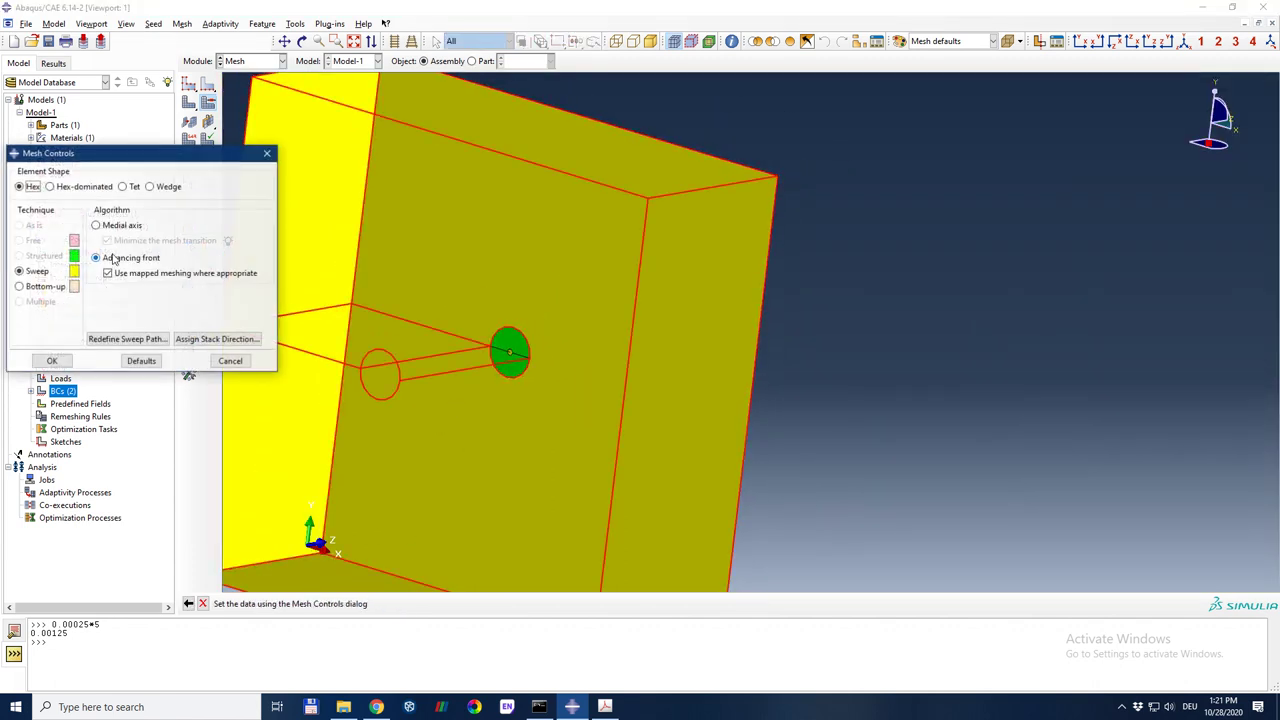
click(62, 191)
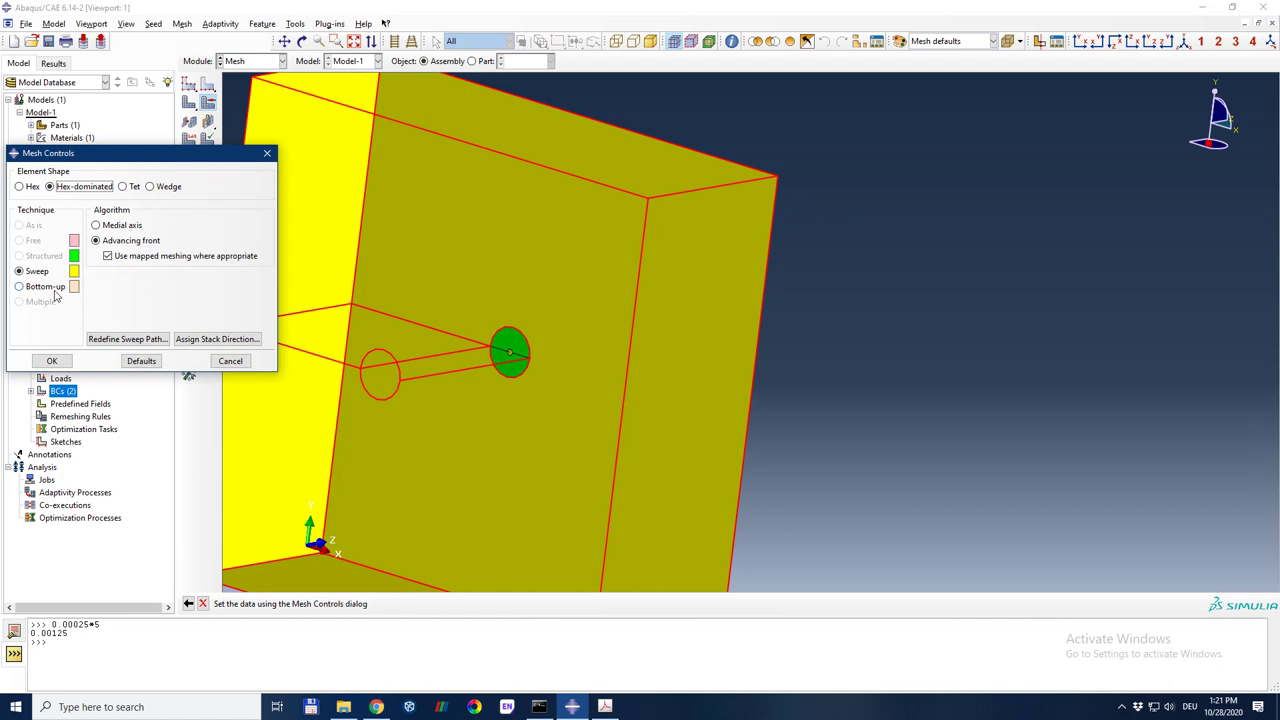
click(52, 361)
scroll(810, 458, down, 3)
scroll(810, 458, down, 3)
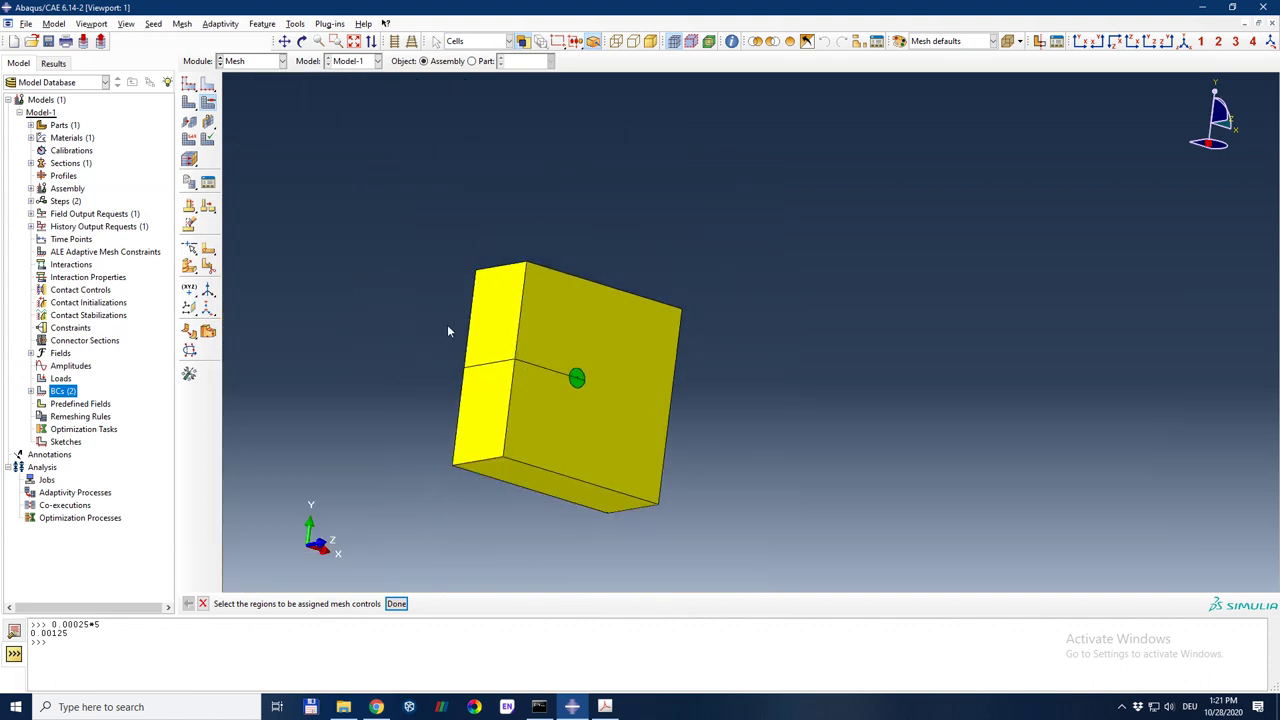
scroll(600, 395, up, 6)
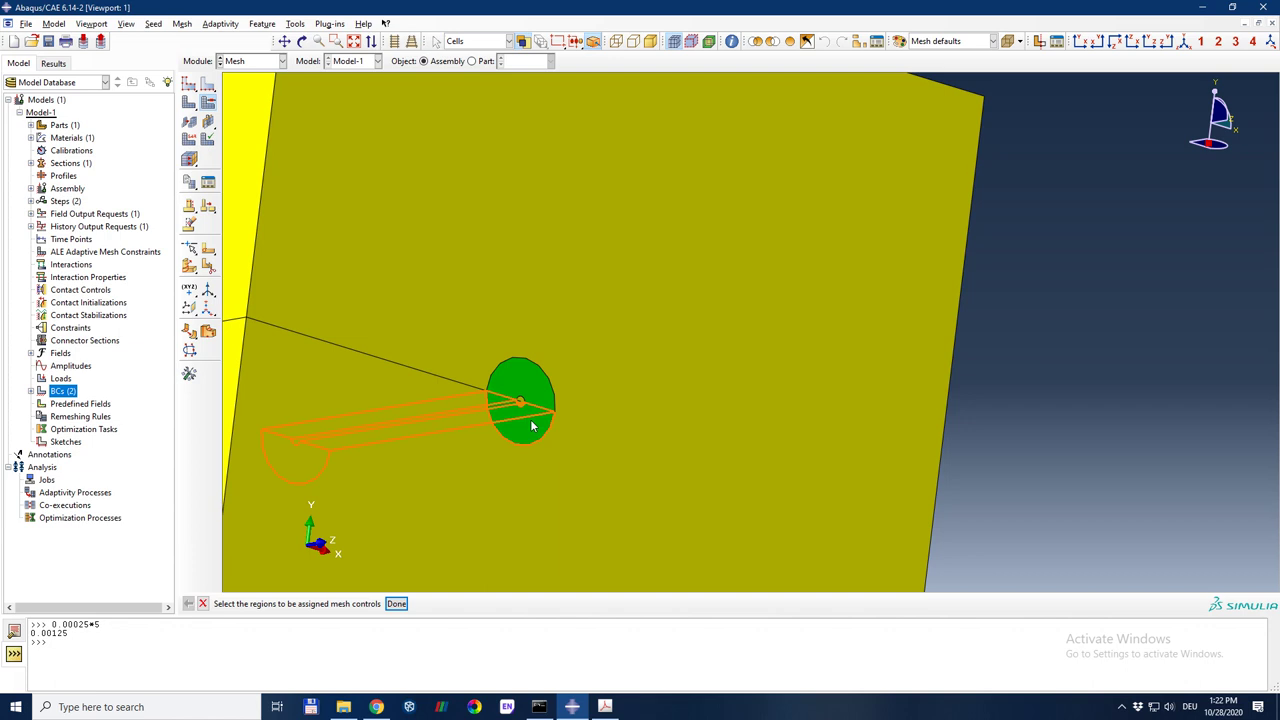
Step: Select the hole circle, adjacent line and outer circle edges for local seeding
click(253, 225)
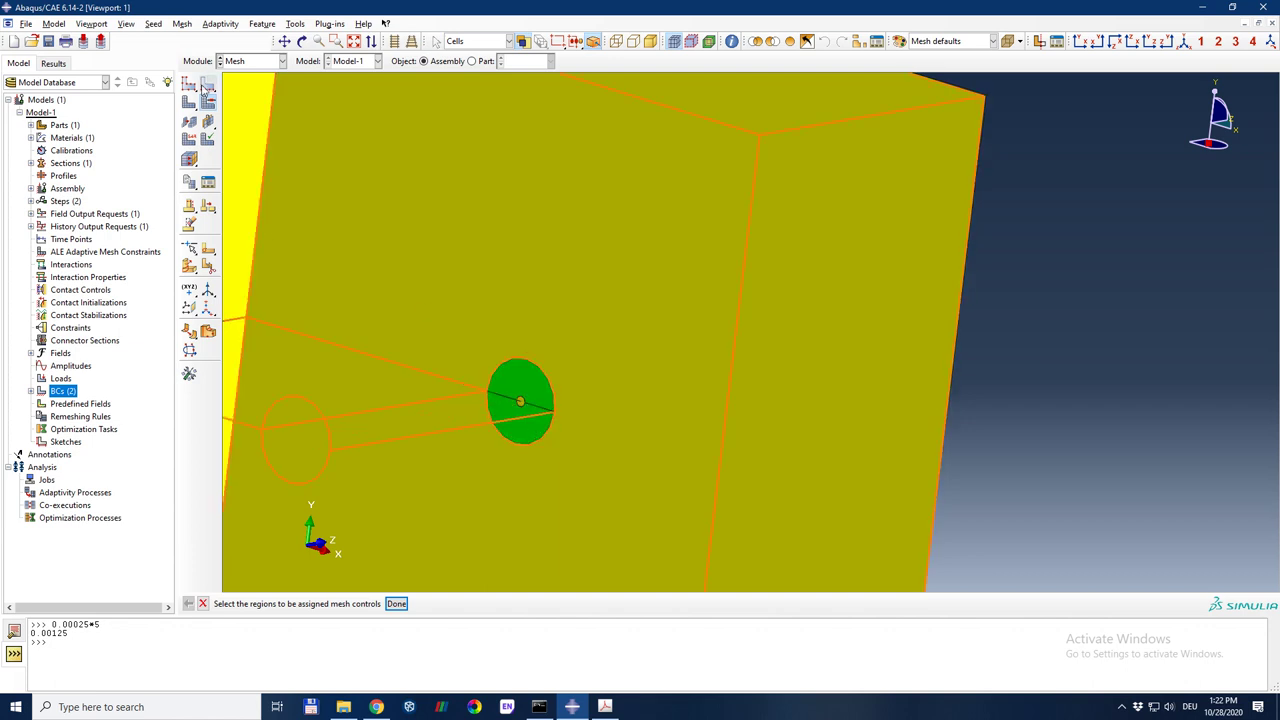
click(208, 85)
scroll(595, 442, up, 5)
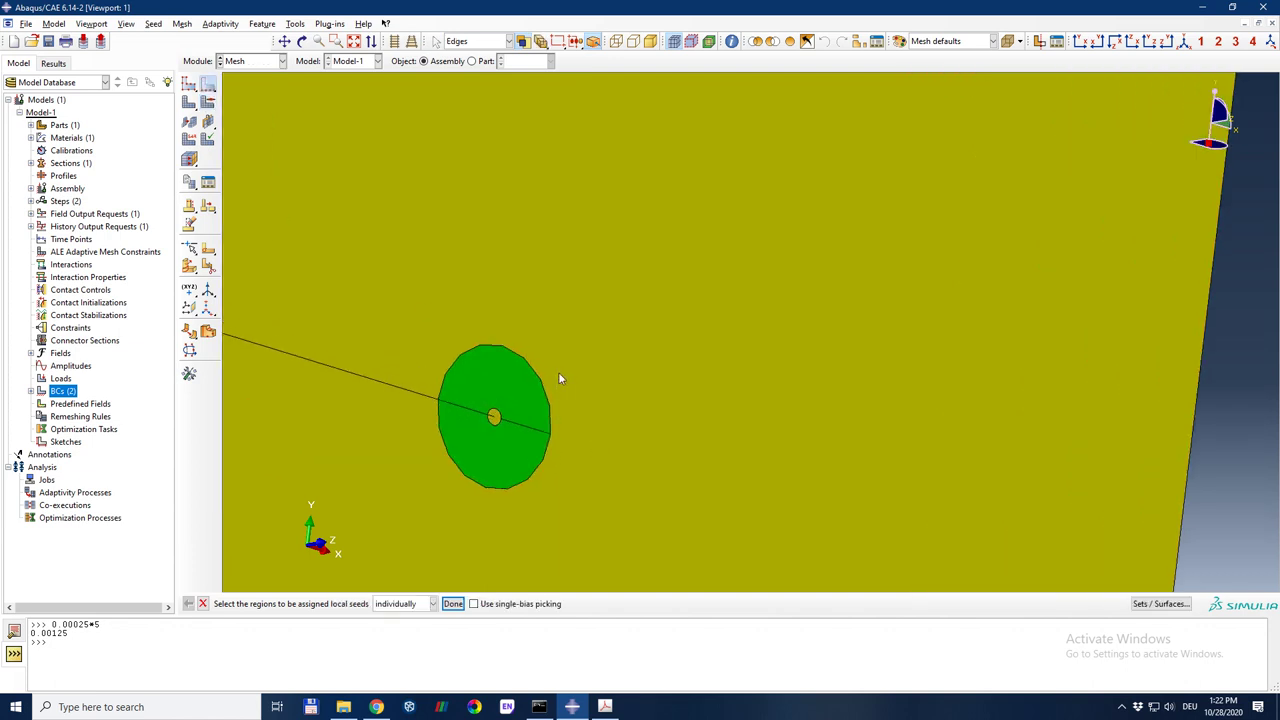
click(470, 440)
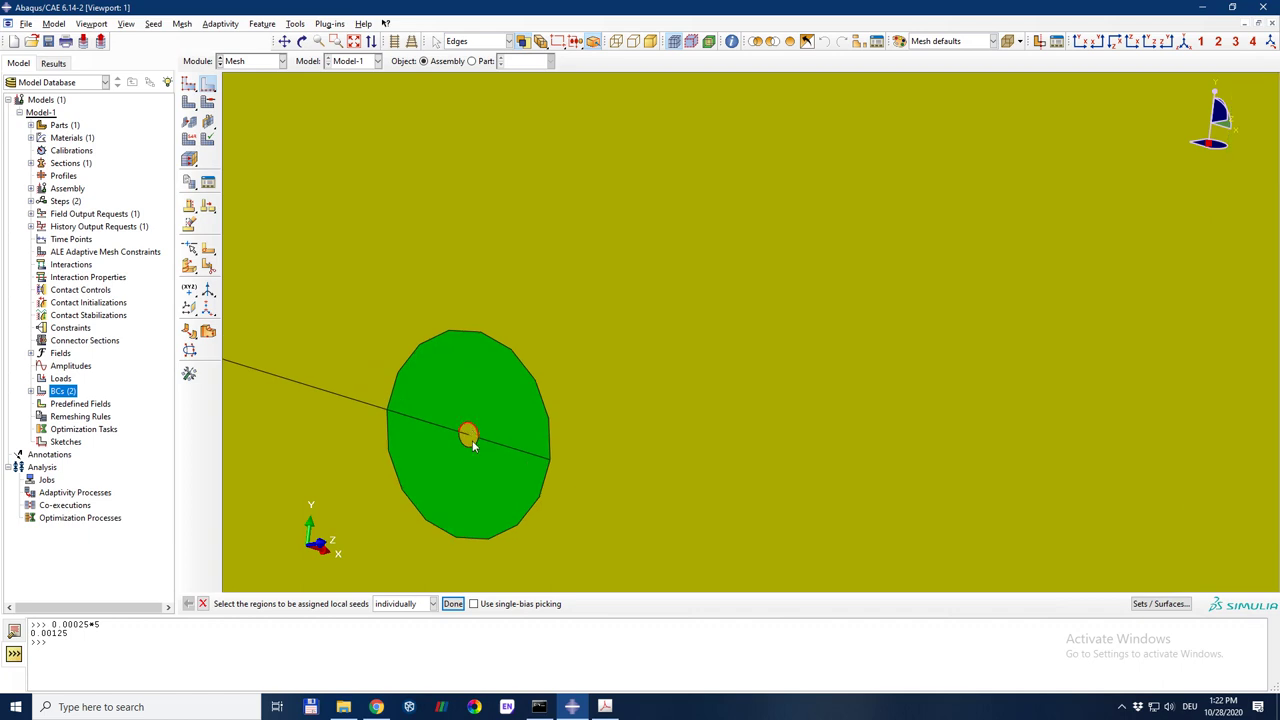
shift+click(472, 444)
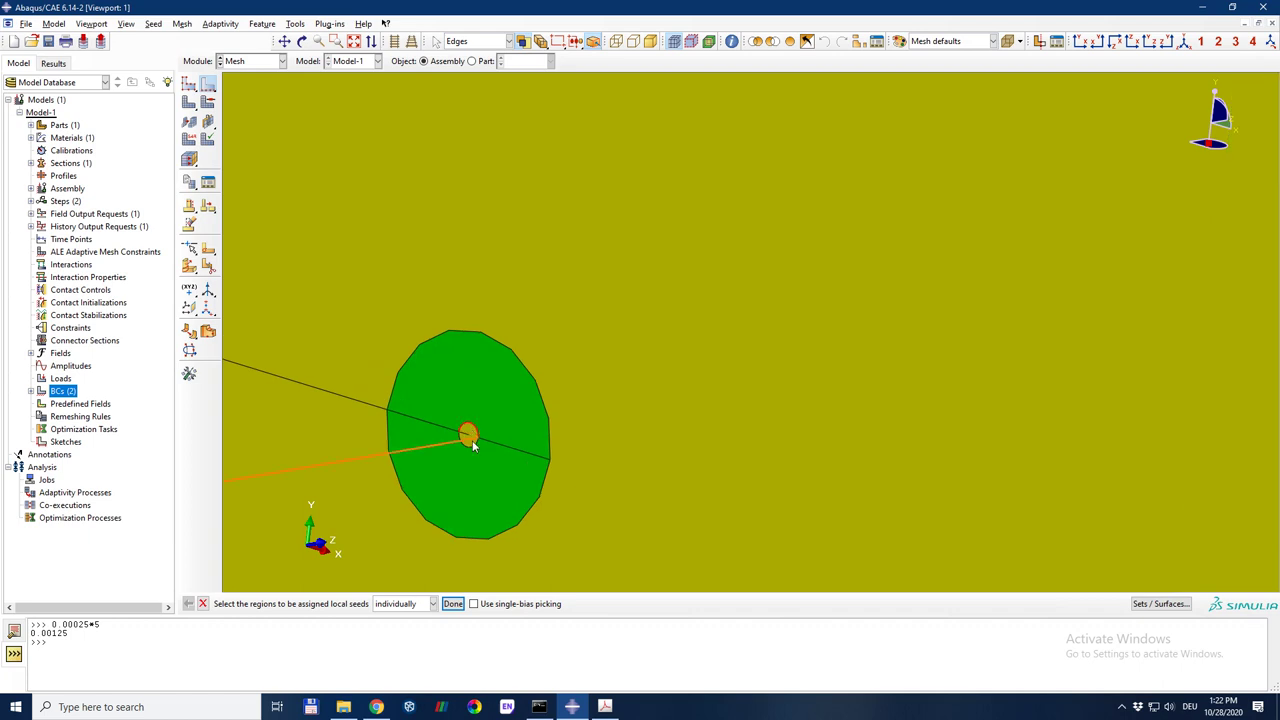
shift+click(494, 539)
click(452, 606)
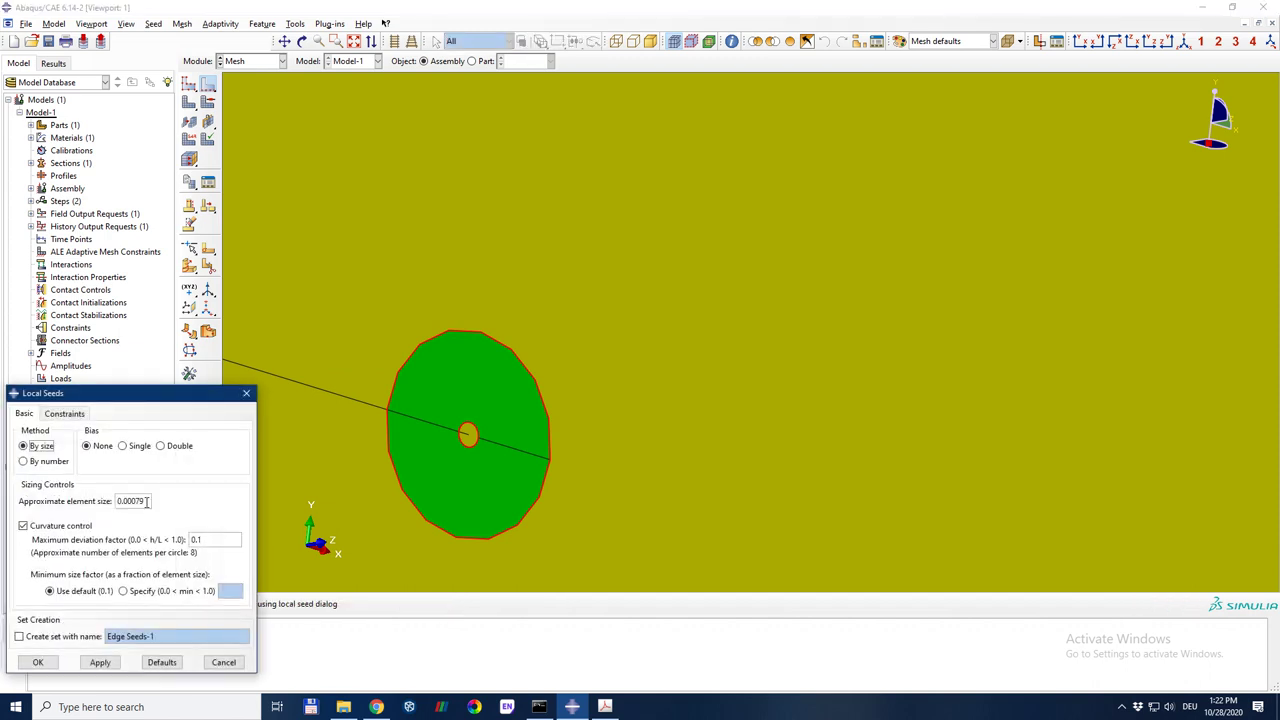
Step: Seed the picked edges by number with 50 elements, fixed against change
click(60, 463)
click(64, 414)
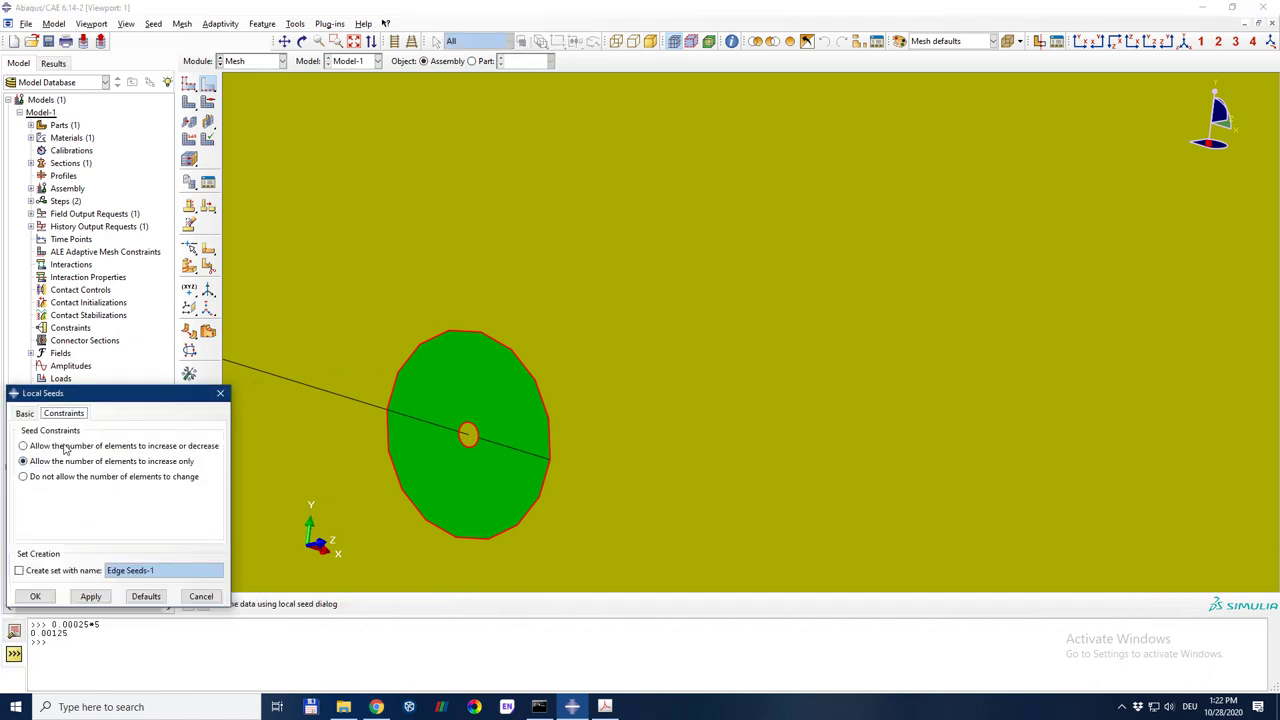
click(62, 477)
click(24, 413)
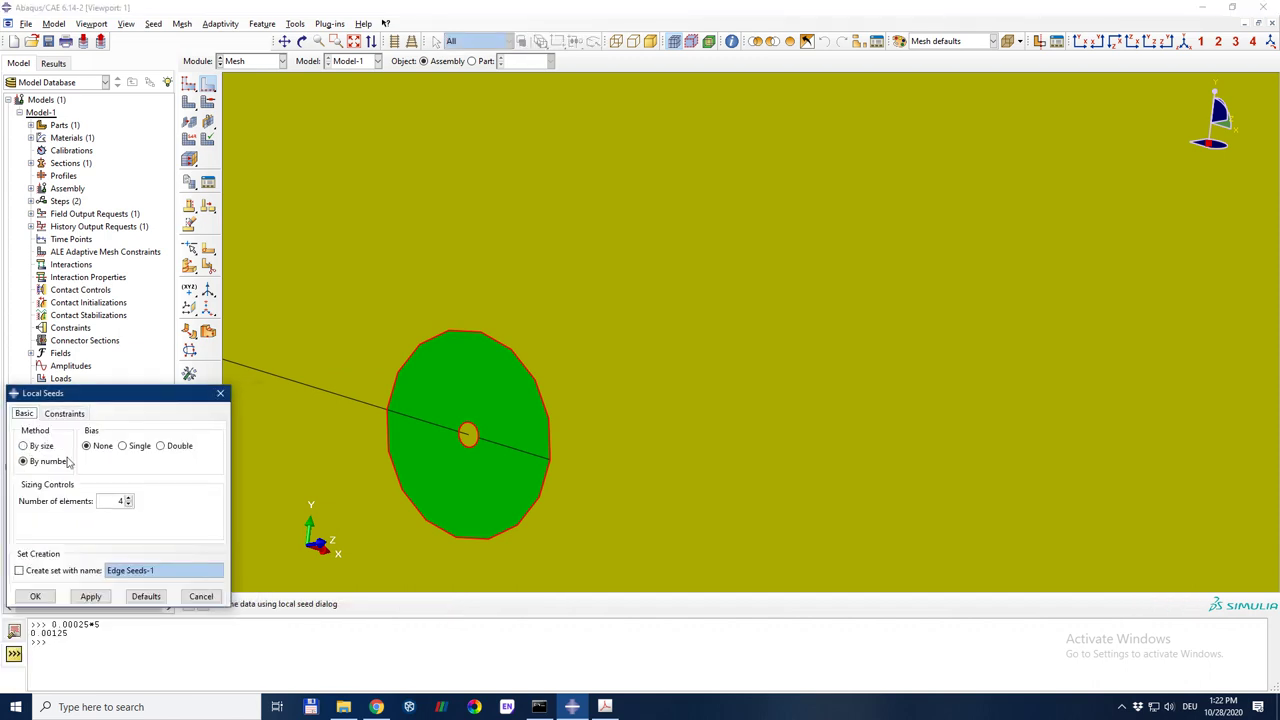
double_click(113, 501)
text(20)
key(BackSpace)
key(BackSpace)
key(BackSpace)
text(5)
click(90, 596)
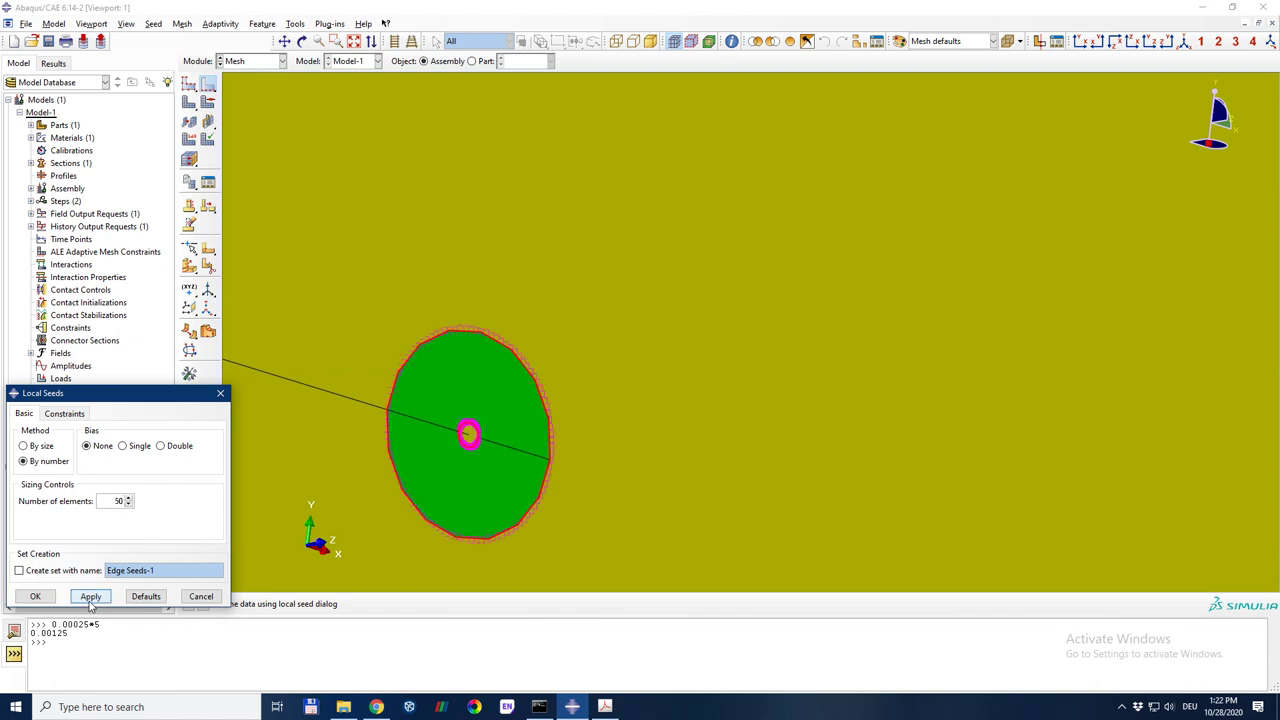
Step: Revise the edge seed count to 40 elements and view the disc from the front
scroll(533, 505, up, 3)
scroll(528, 485, up, 2)
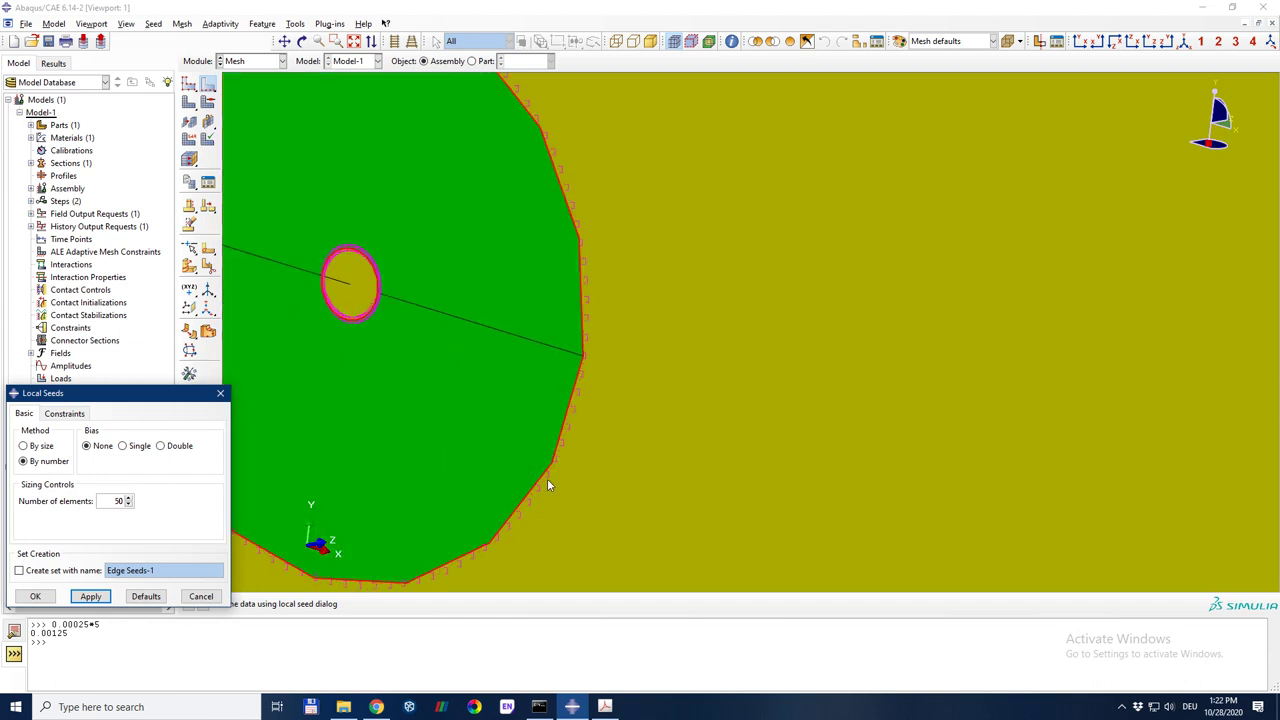
scroll(548, 484, down, 3)
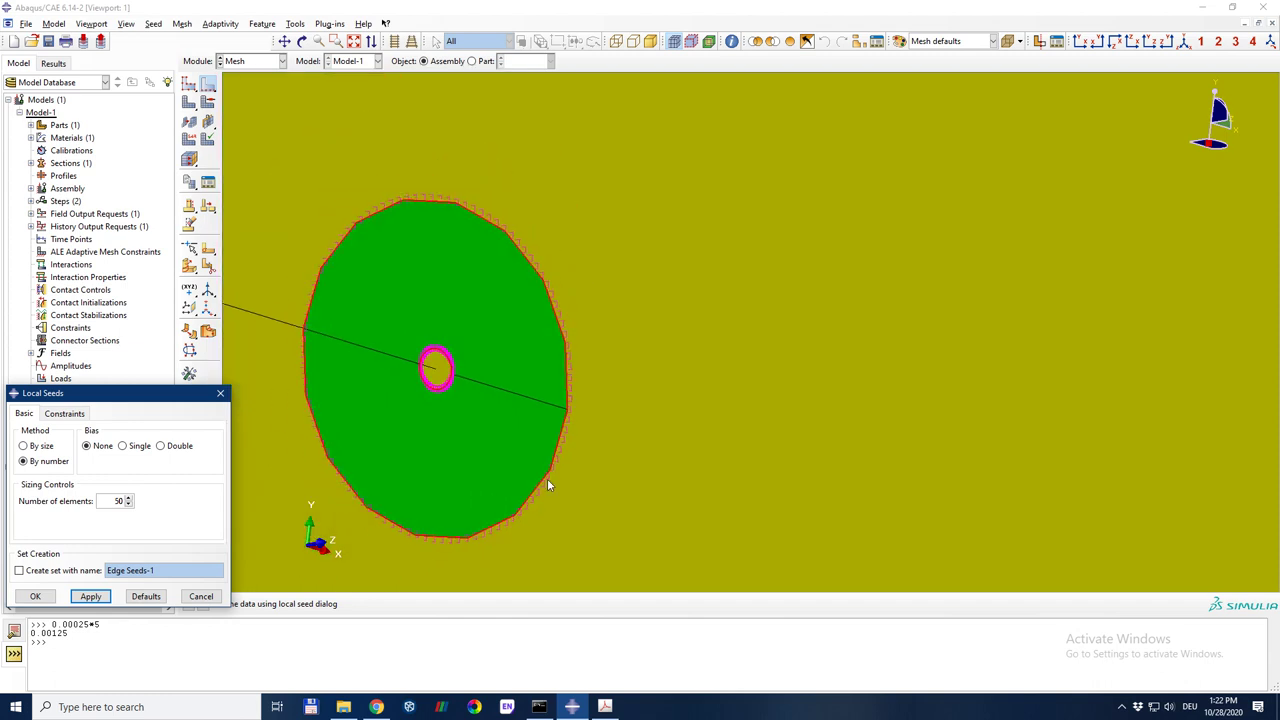
double_click(108, 502)
text(4)
click(104, 597)
click(1095, 45)
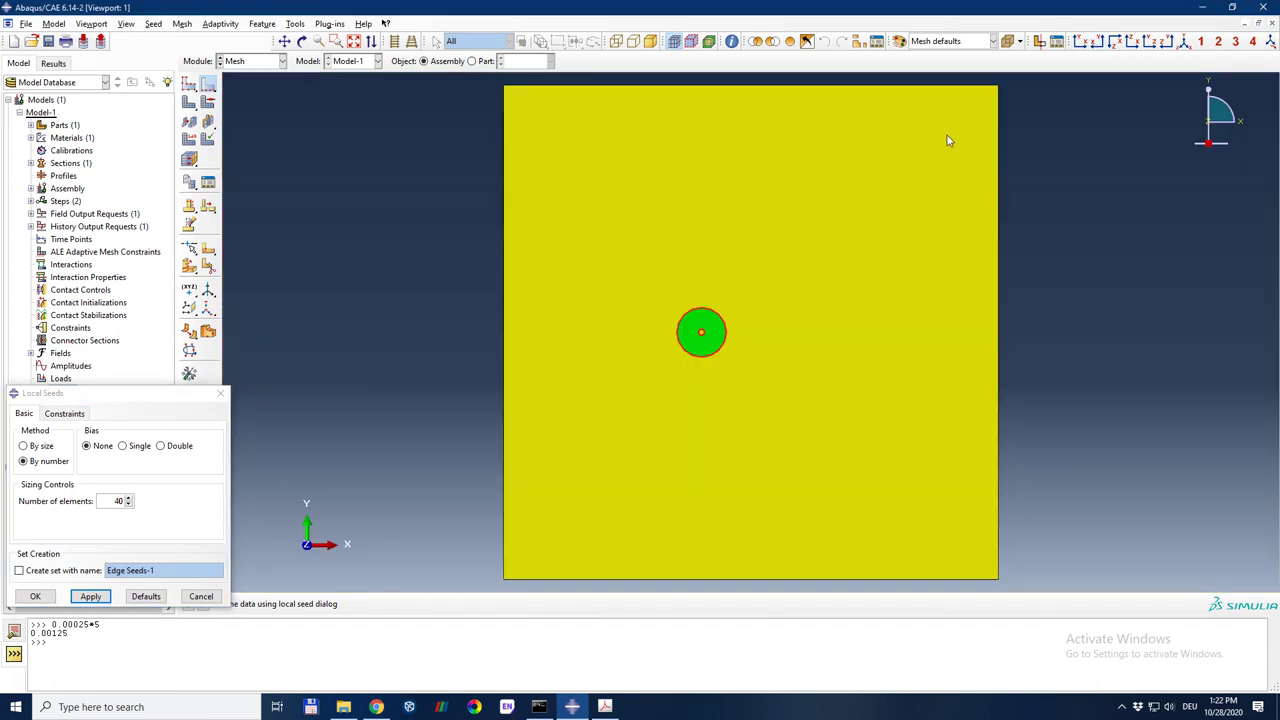
scroll(714, 323, up, 5)
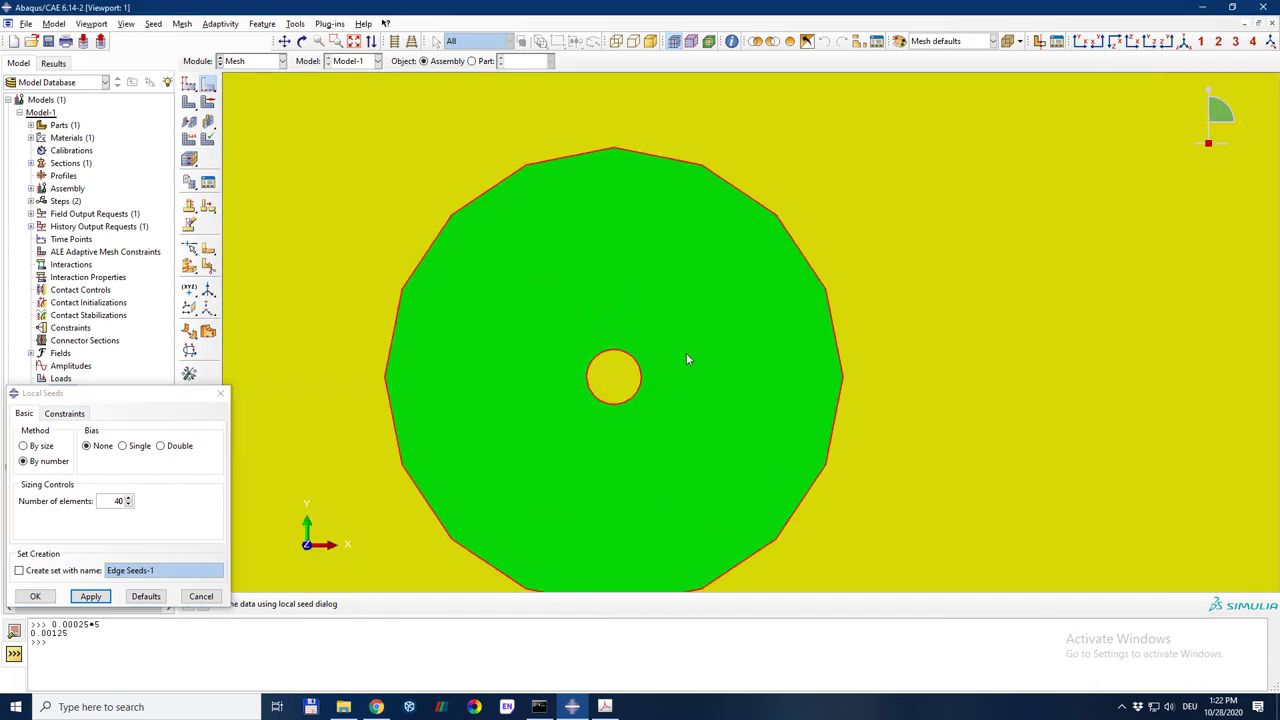
scroll(648, 383, up, 2)
scroll(644, 382, up, 3)
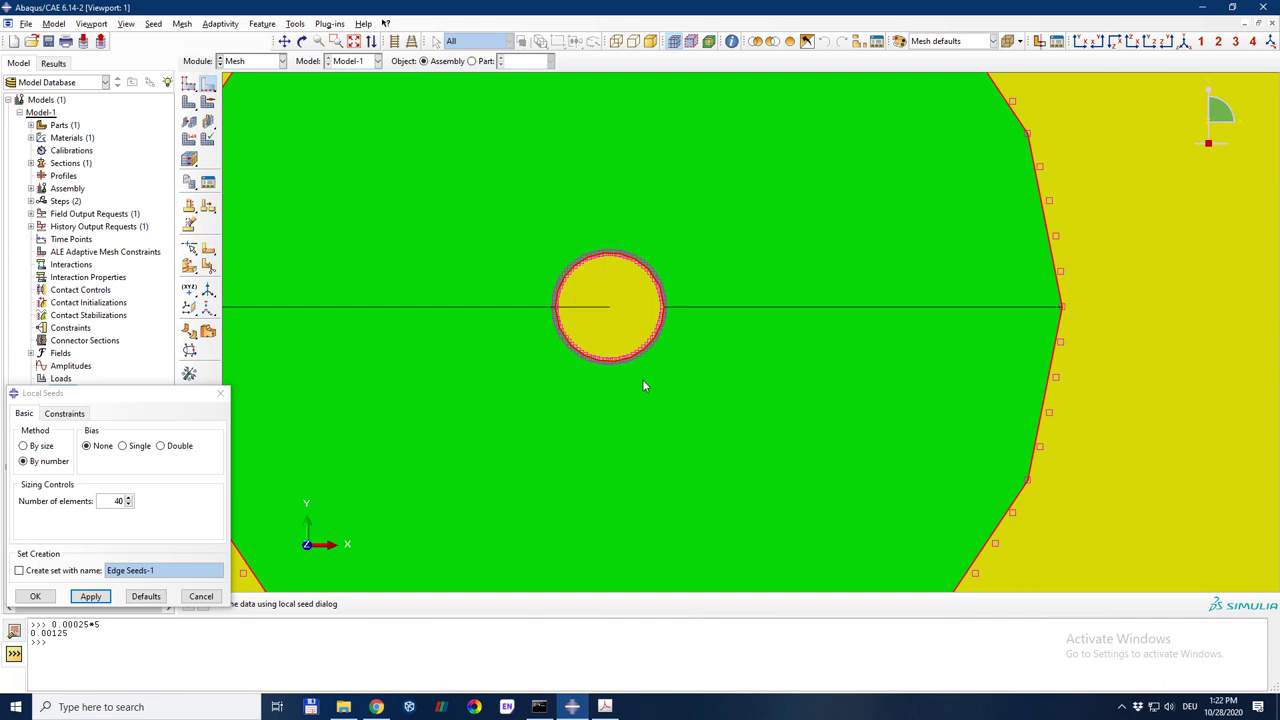
Step: Seed the short radial edge inside the hole with 1 element
click(35, 596)
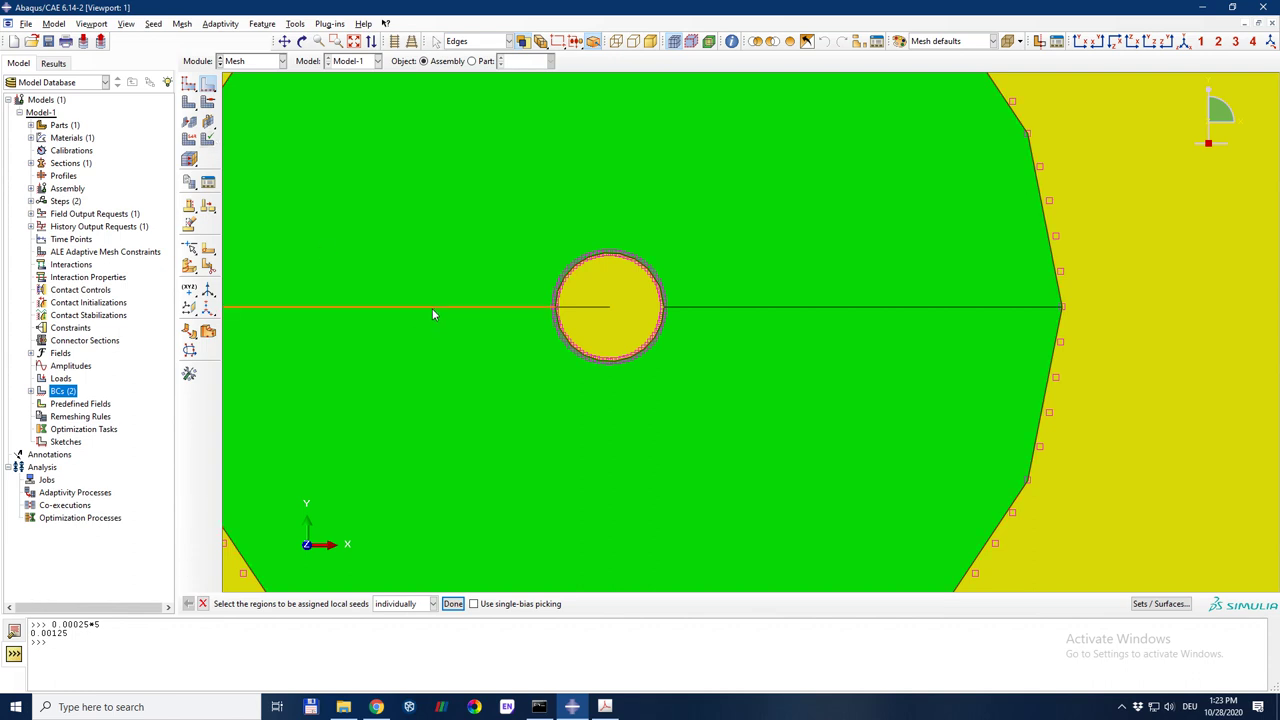
click(591, 307)
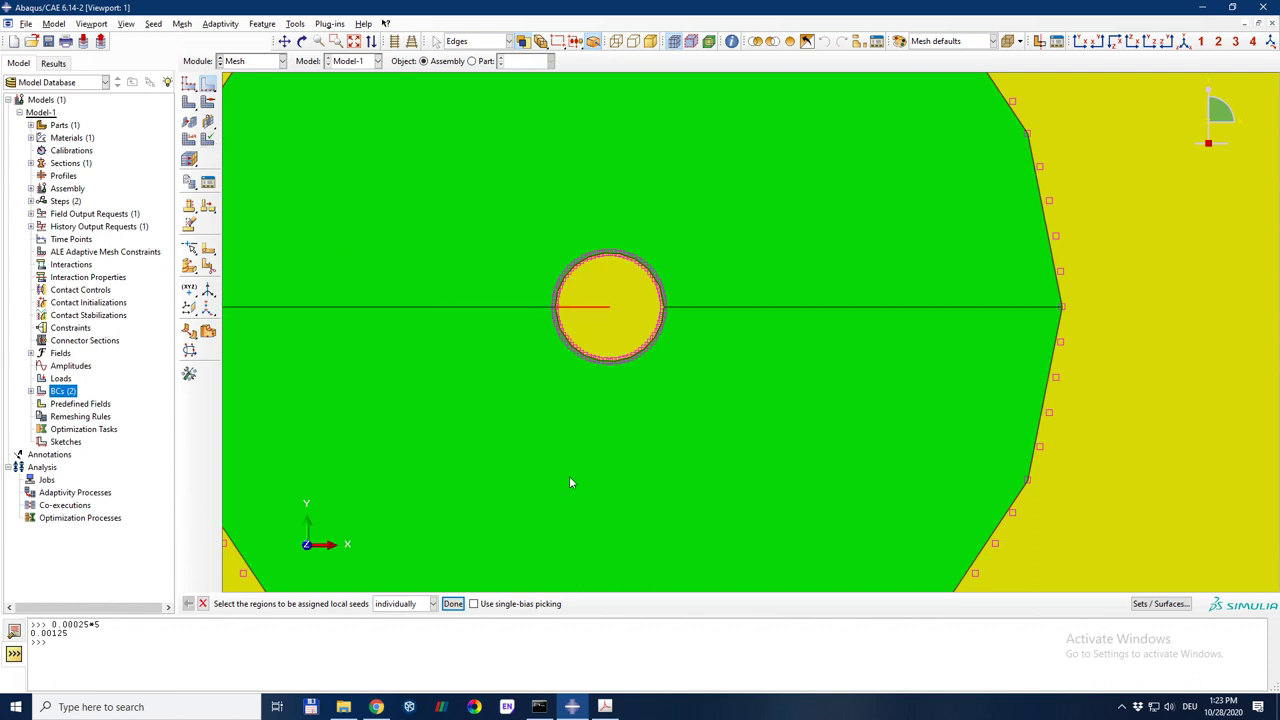
click(453, 603)
key(Tab)
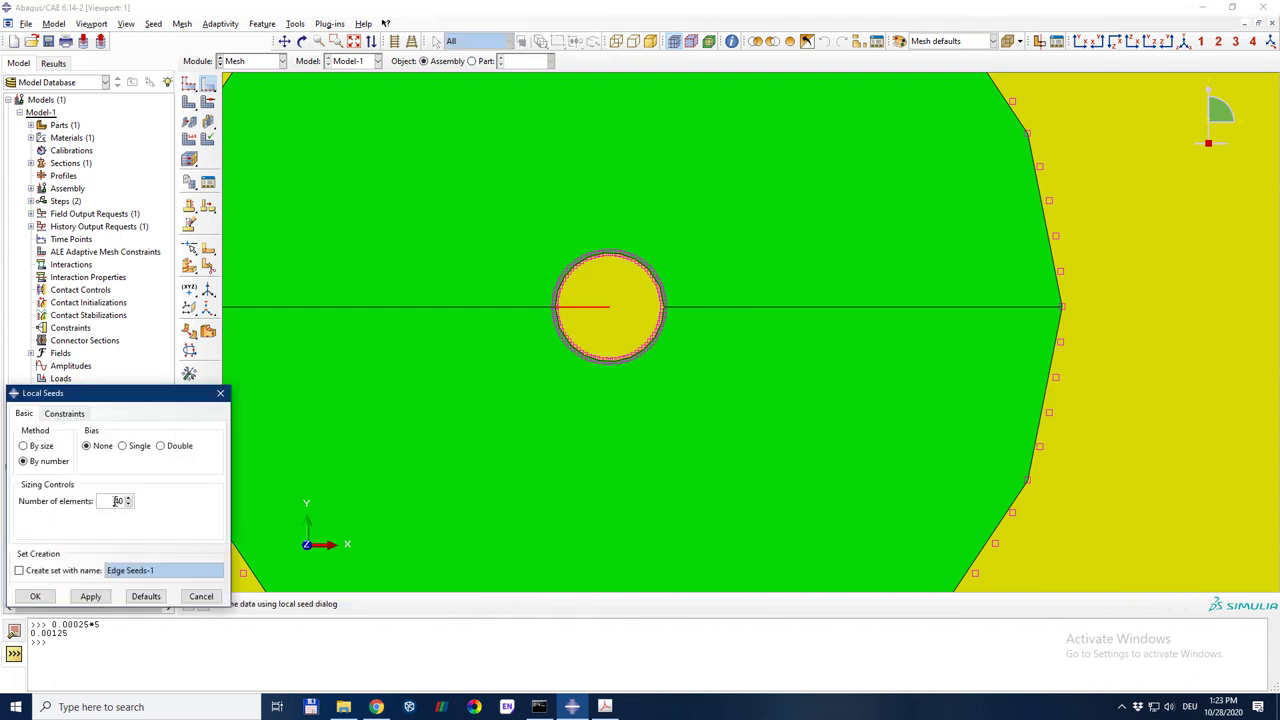
text(1)
click(35, 596)
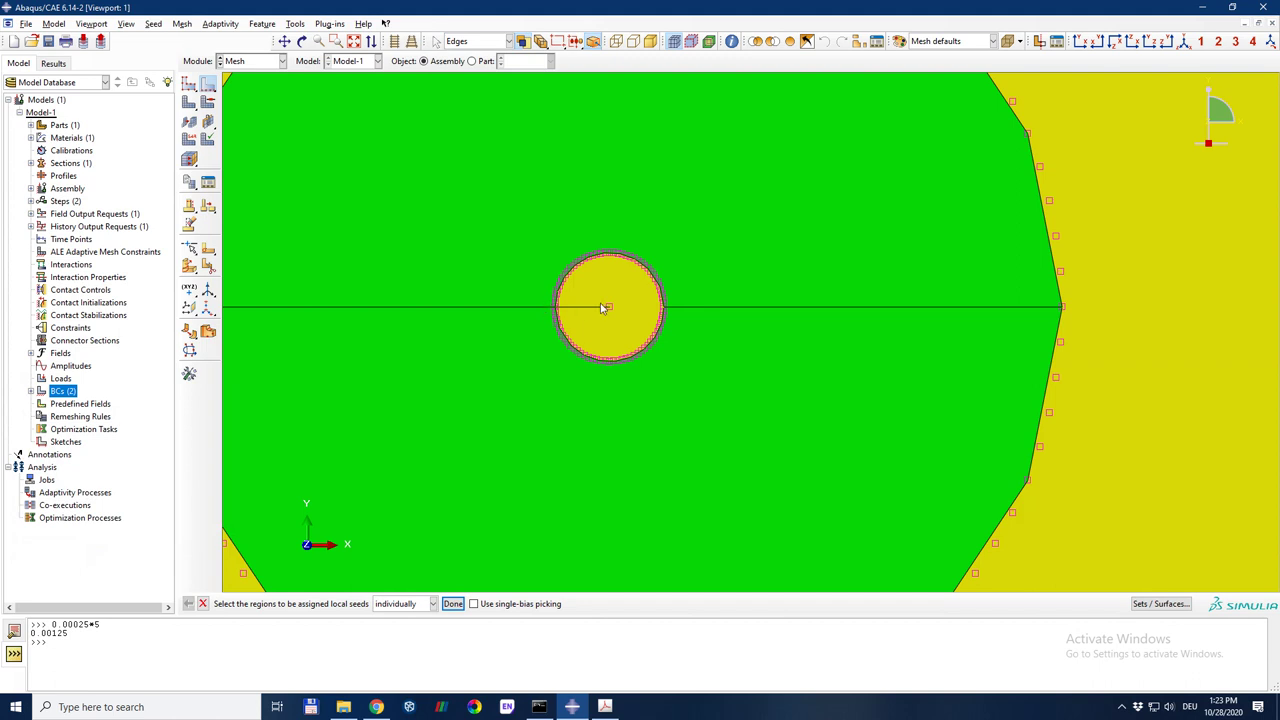
scroll(631, 364, down, 2)
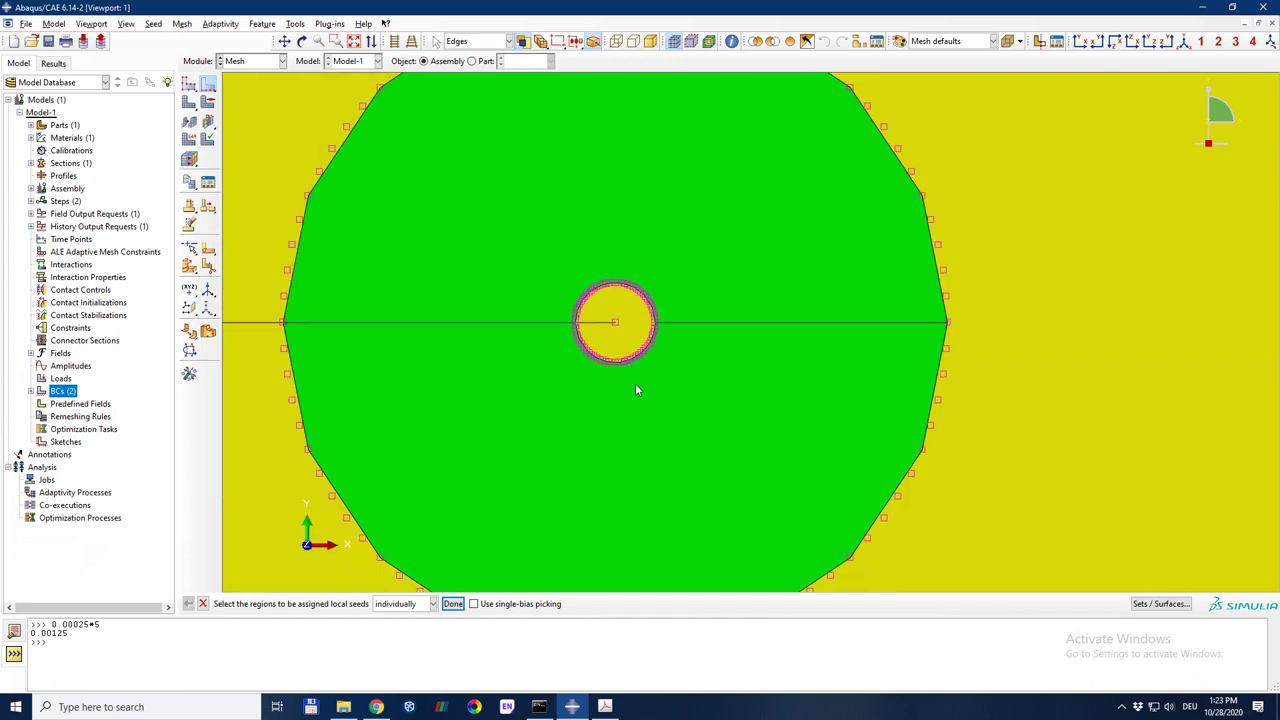
Step: Seed the left and right horizontal crack-line edges with 20 elements each
shift+click(430, 323)
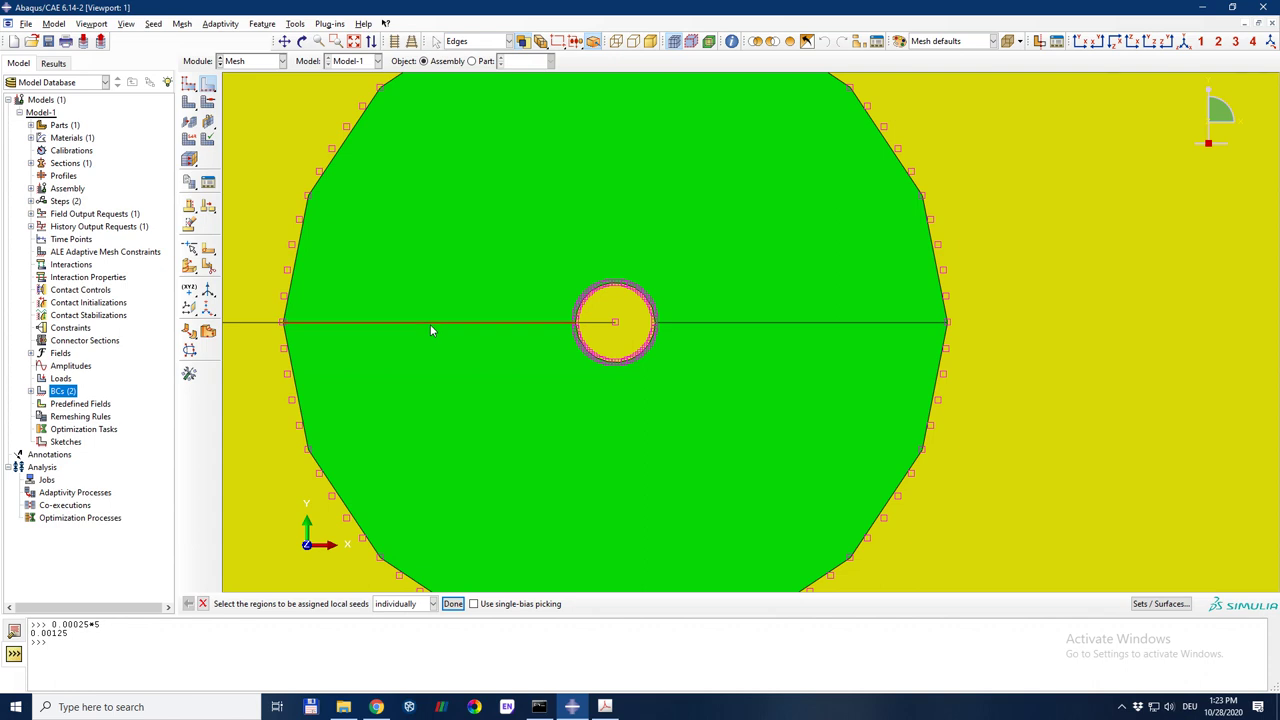
shift+click(765, 322)
middle_click(680, 419)
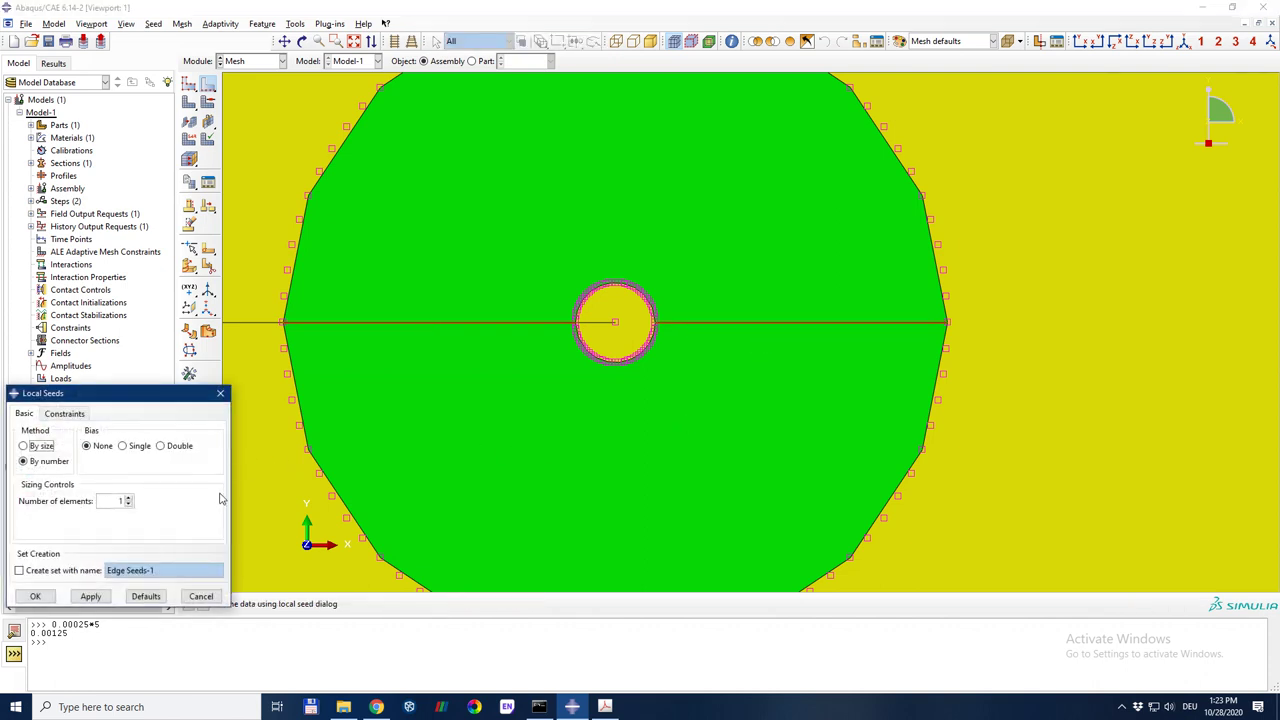
double_click(105, 500)
text(20)
click(91, 597)
Step: Single-bias those edge seeds at ratio 5, flipping the left edge's direction
click(138, 446)
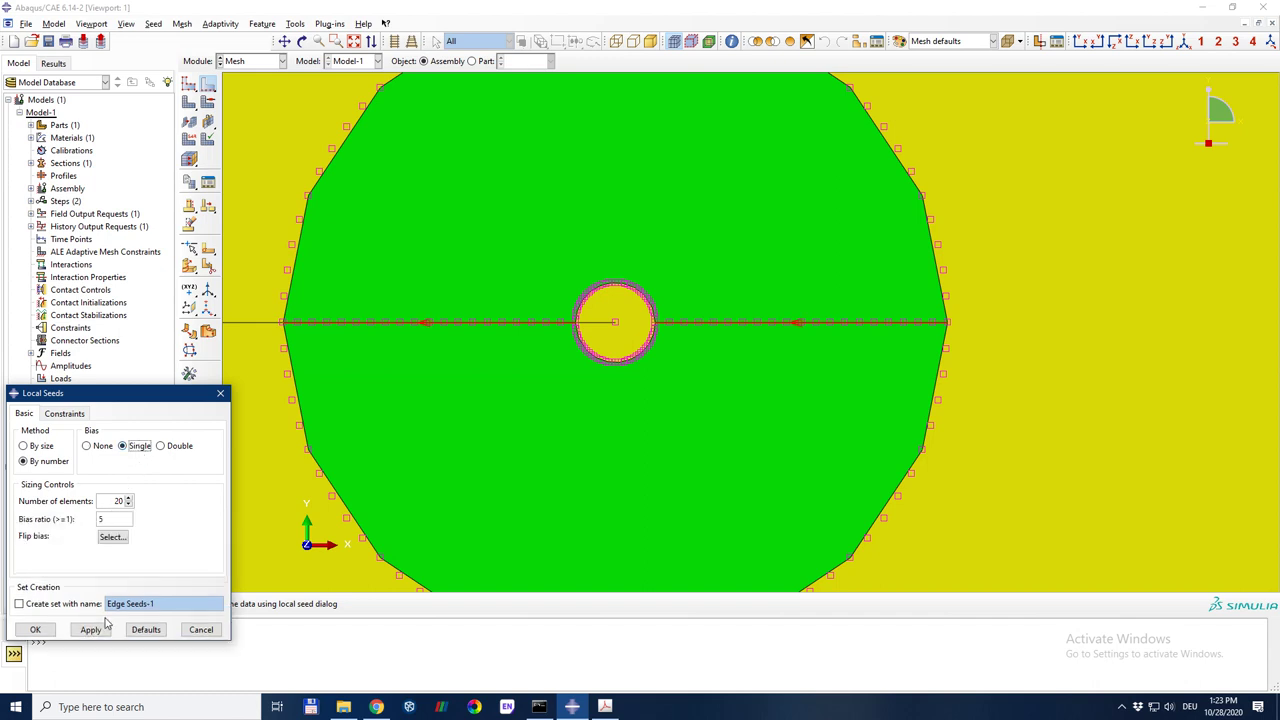
click(113, 538)
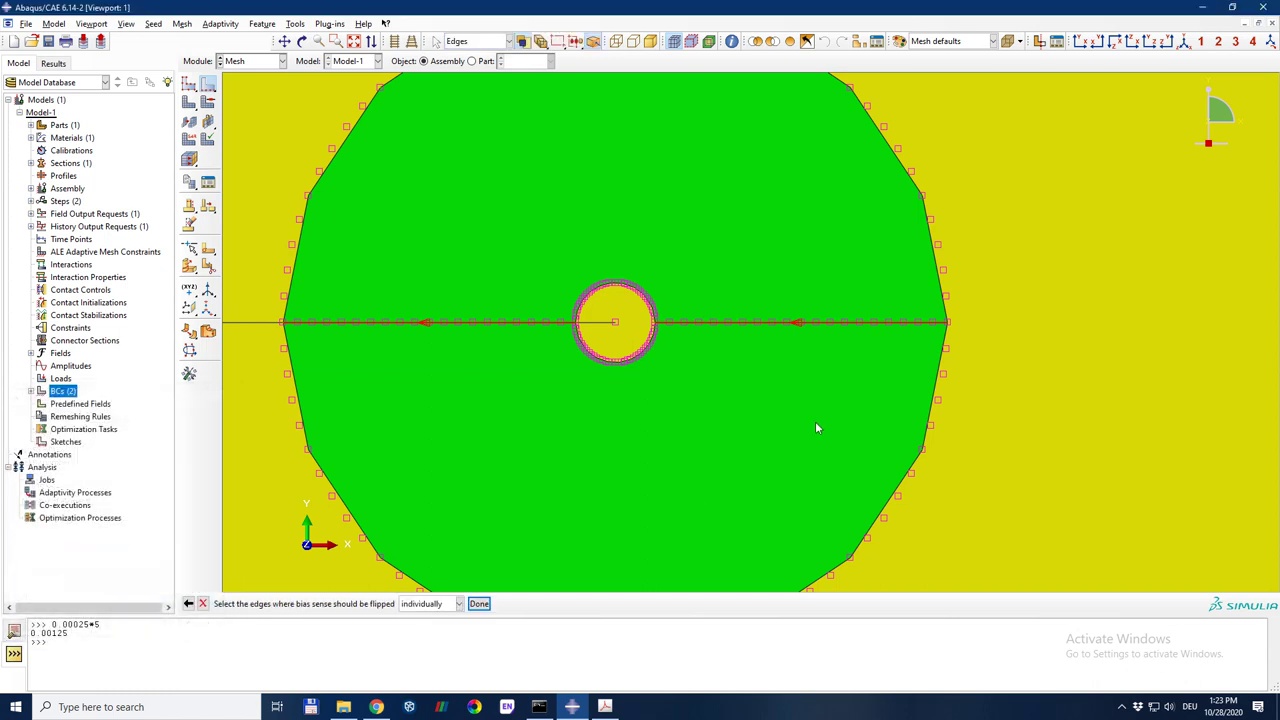
click(484, 325)
click(479, 603)
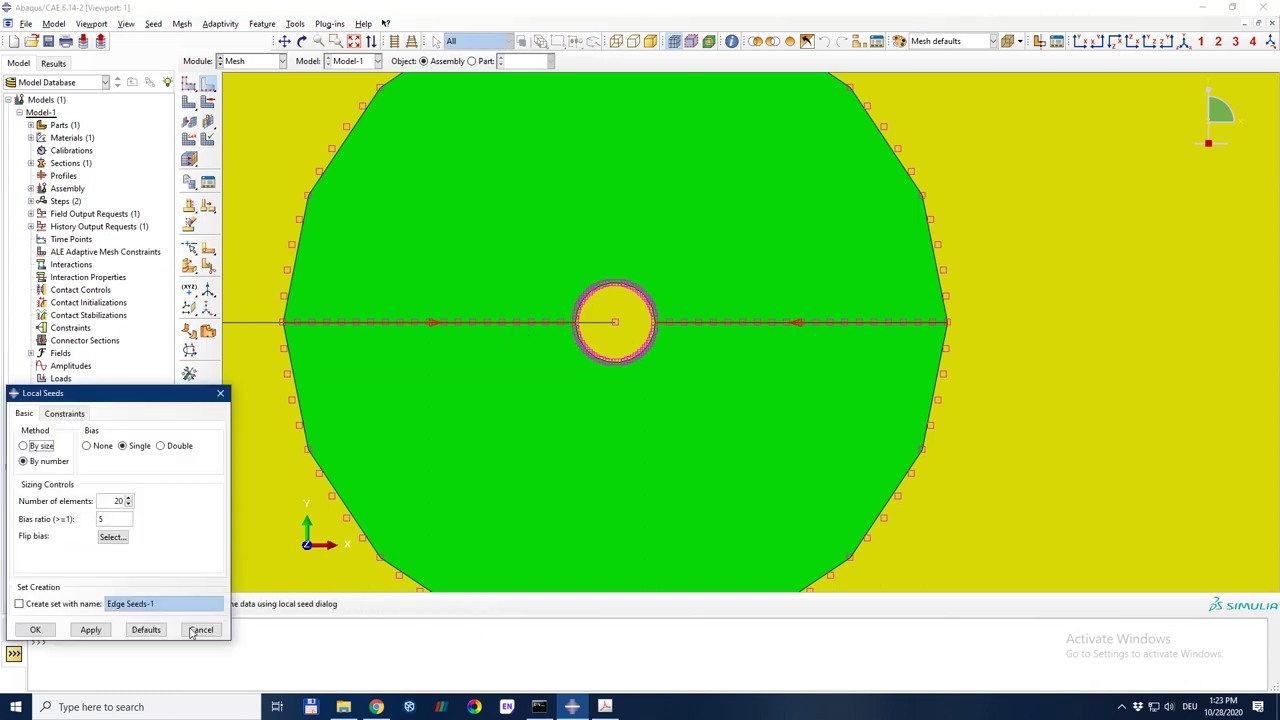
click(90, 629)
scroll(575, 335, up, 10)
scroll(571, 331, down, 2)
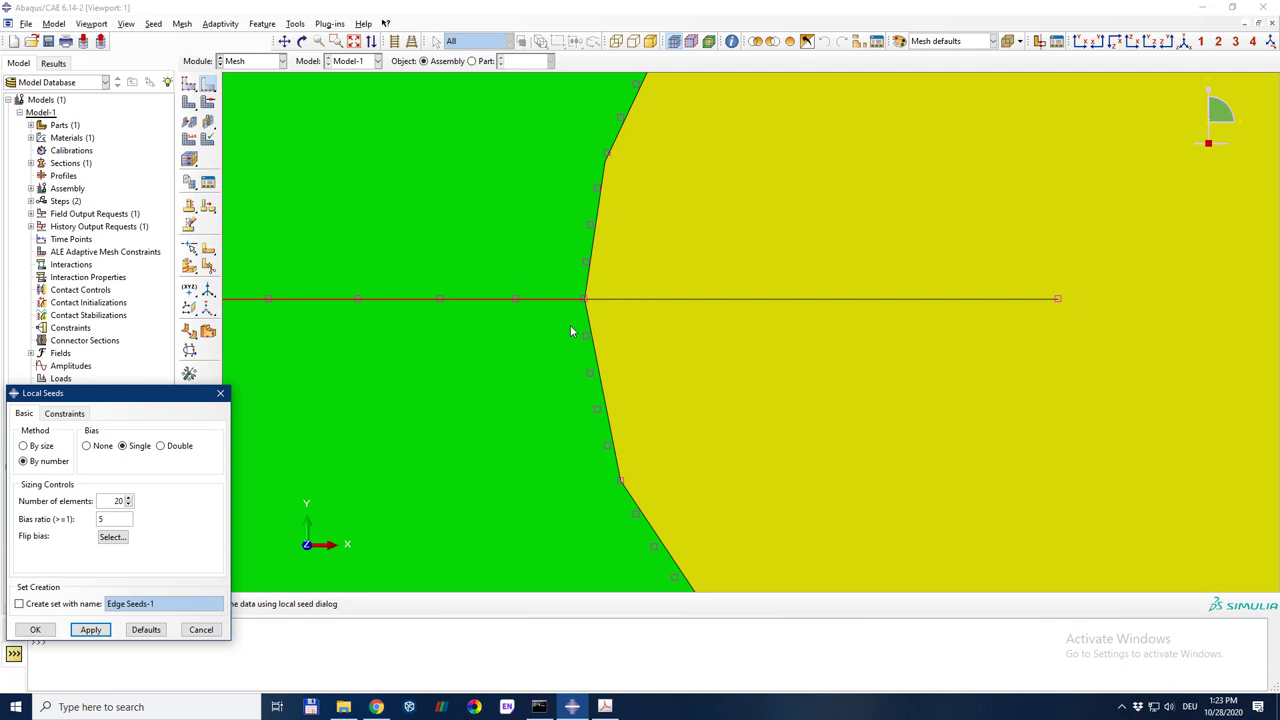
scroll(571, 331, down, 6)
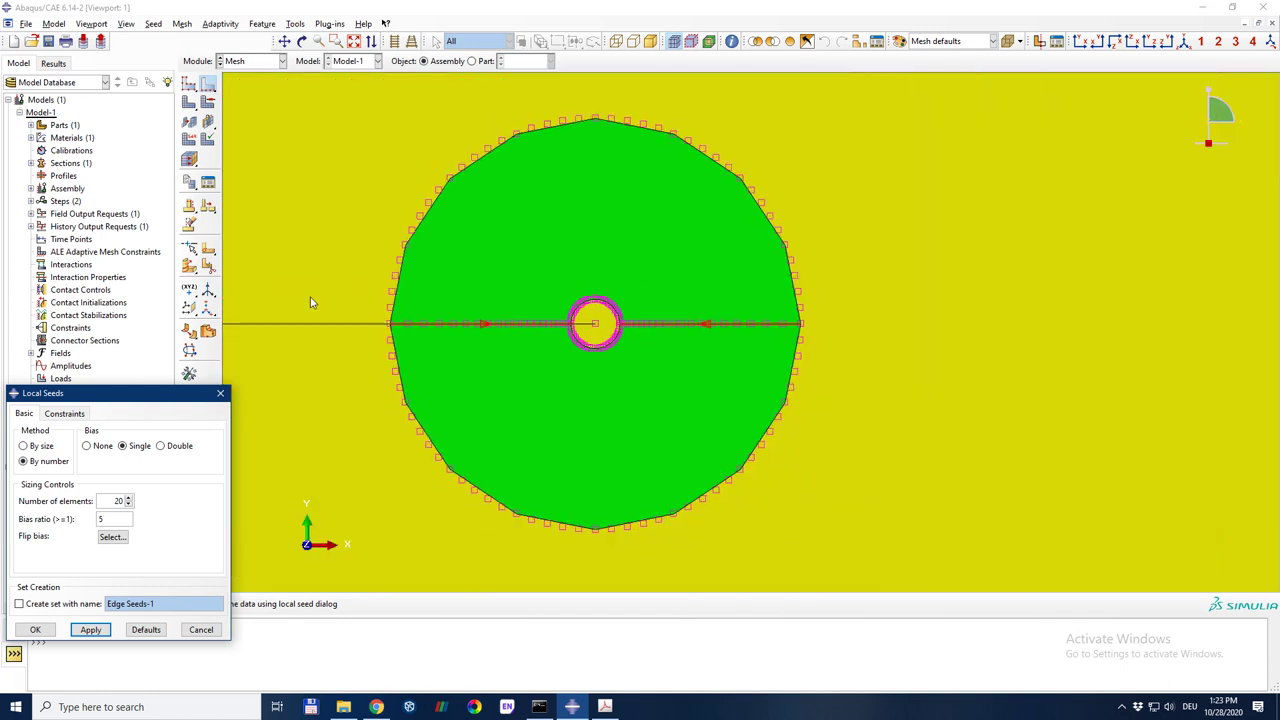
scroll(533, 345, up, 5)
scroll(506, 352, up, 3)
scroll(503, 356, down, 2)
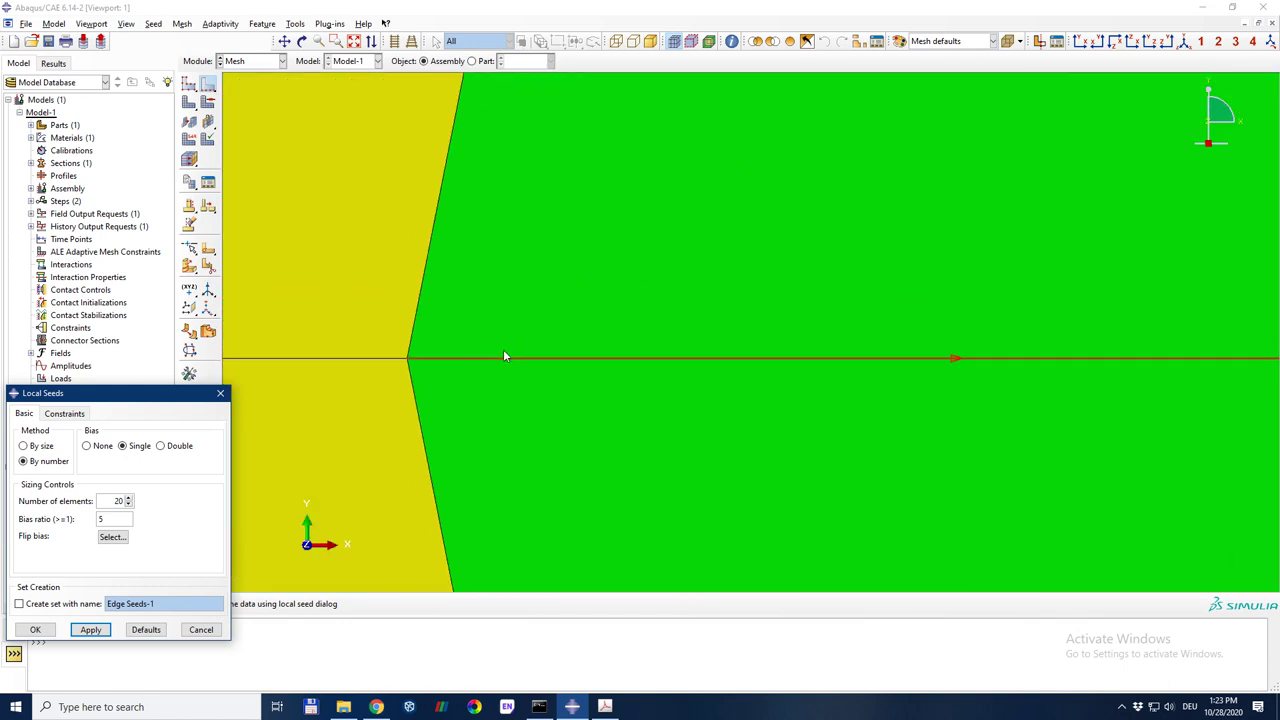
scroll(503, 356, down, 3)
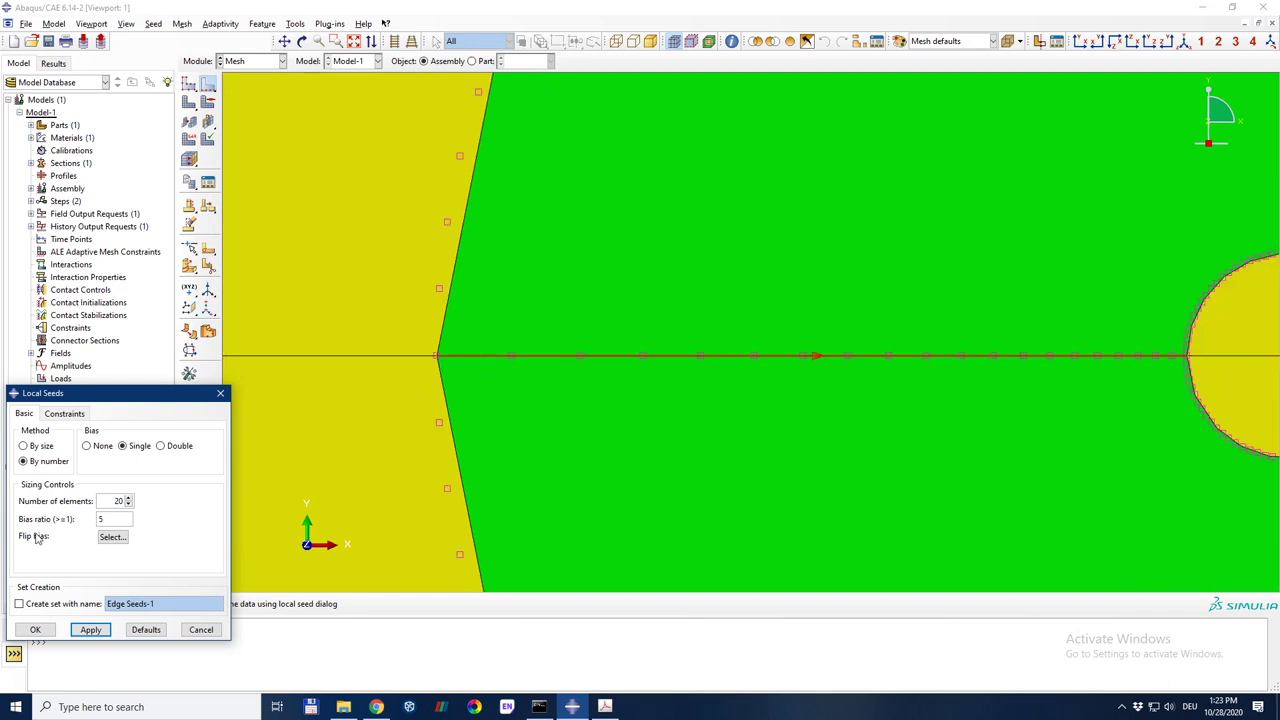
Step: Reseed the crack-line edges with 25 elements, trying a bias ratio of 6
double_click(113, 501)
text(7)
key(Return)
click(122, 520)
click(90, 630)
double_click(116, 501)
click(95, 629)
text(6)
click(90, 630)
Step: Change the bias ratio to 7, apply it, and close the seed settings
scroll(359, 361, down, 3)
scroll(923, 371, up, 8)
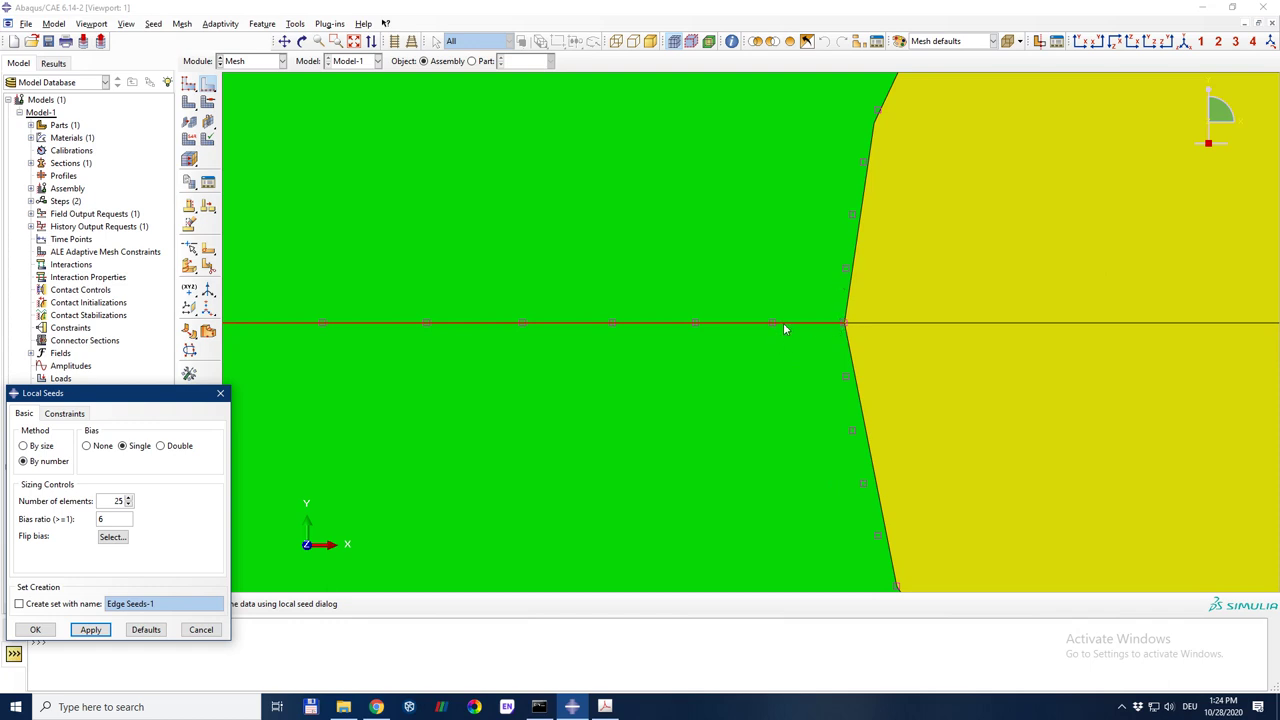
double_click(115, 520)
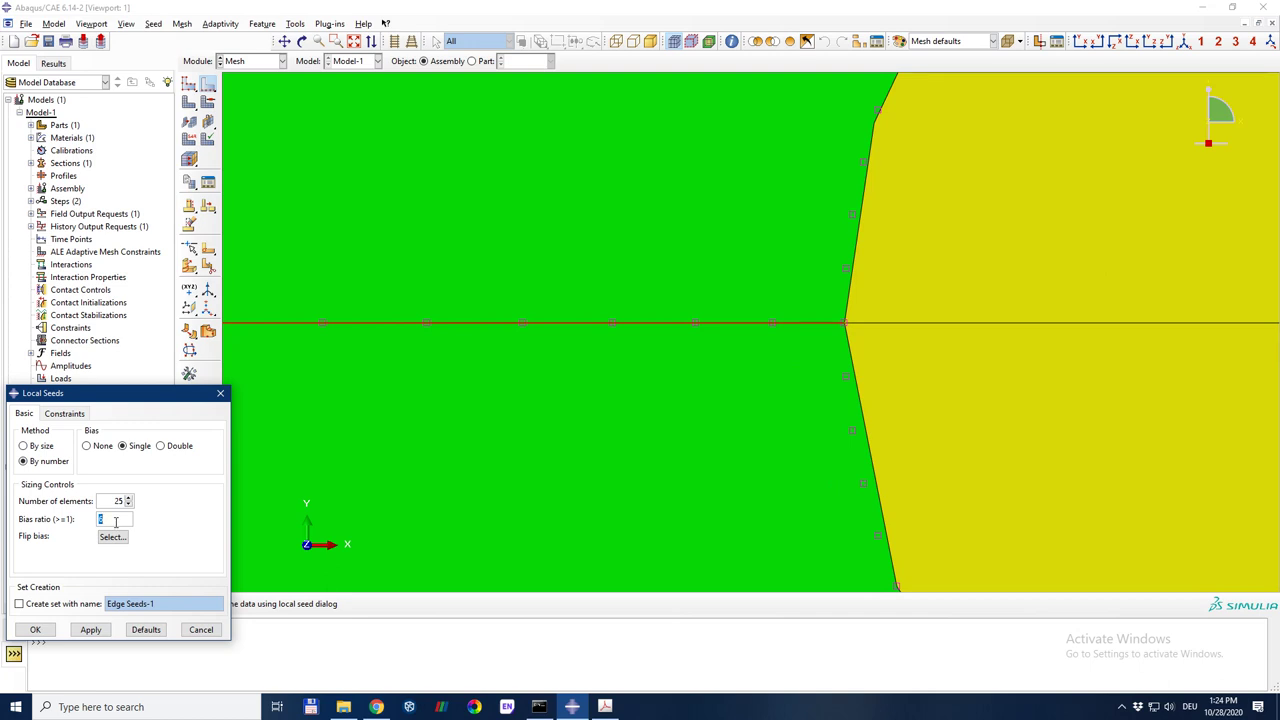
text(7)
click(90, 630)
scroll(1175, 380, down, 3)
scroll(613, 370, down, 5)
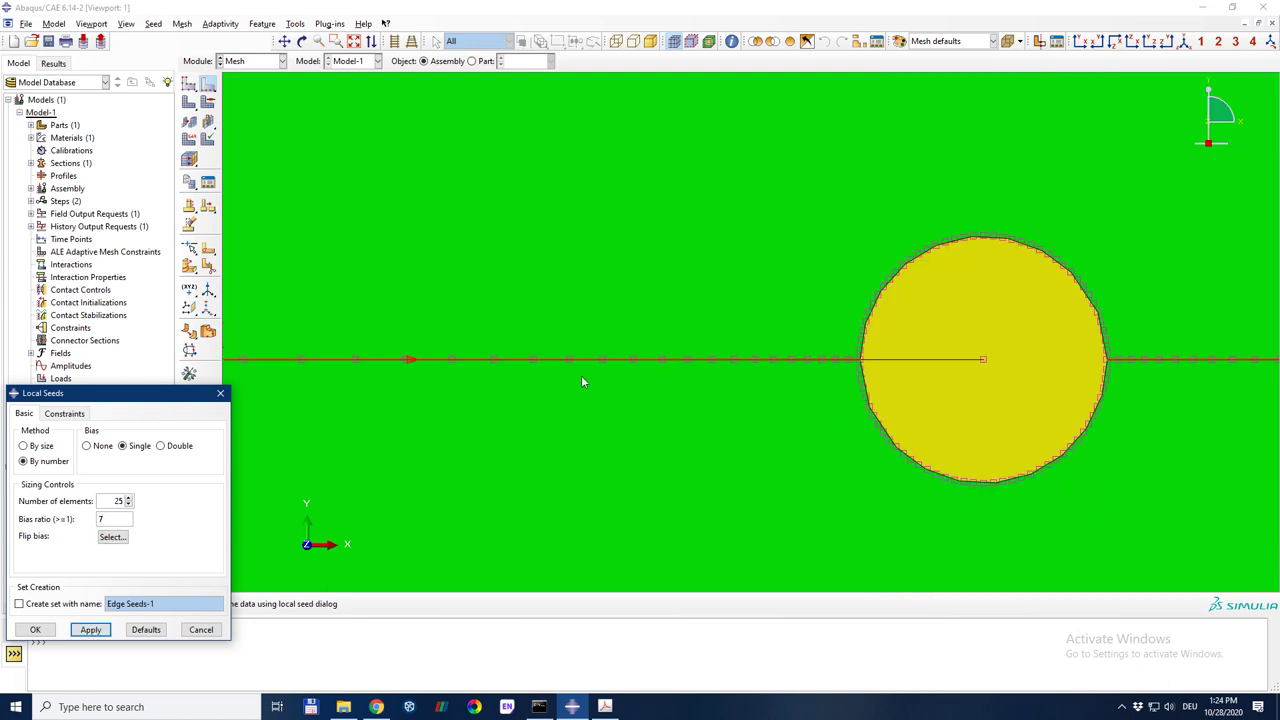
scroll(596, 380, down, 2)
scroll(380, 368, up, 2)
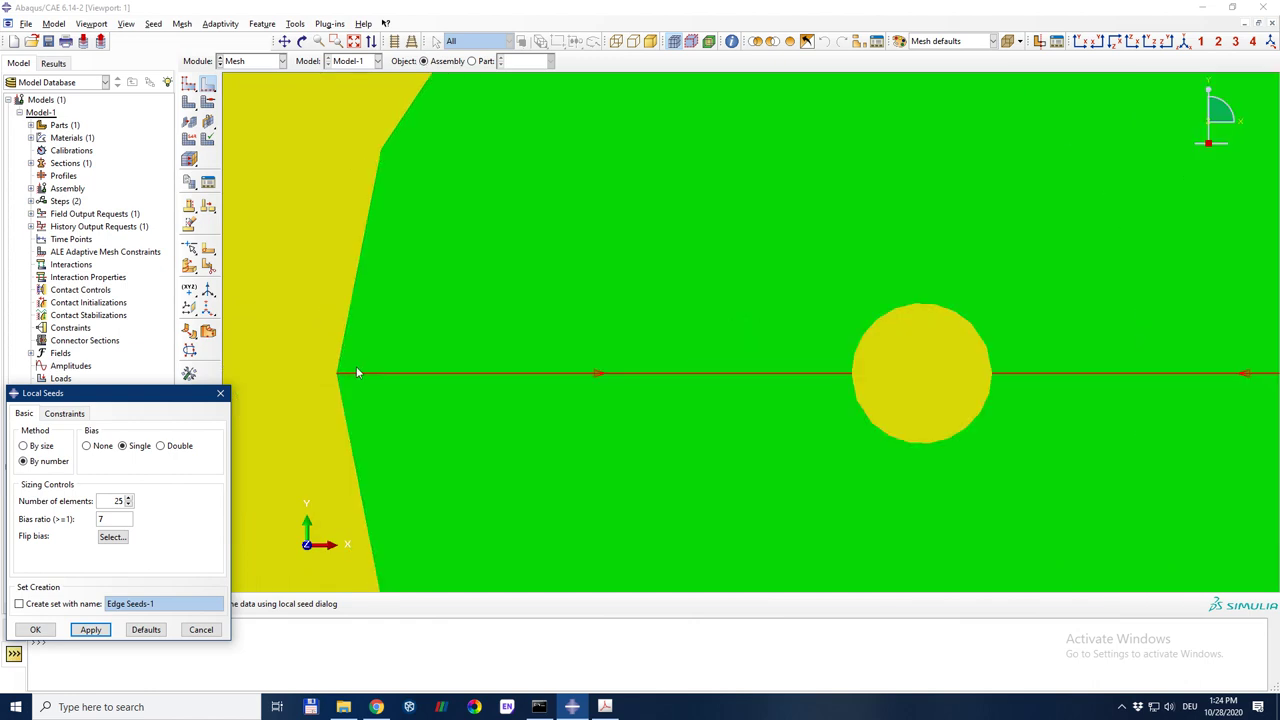
scroll(354, 372, down, 1)
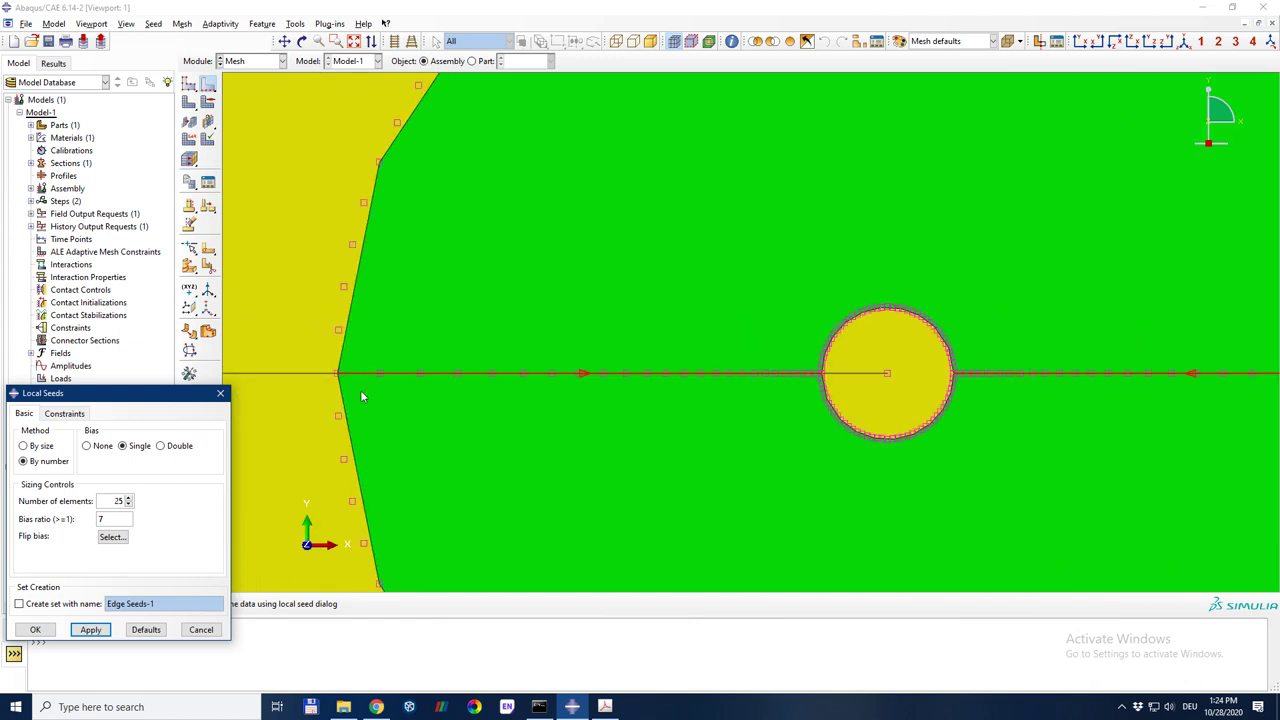
scroll(362, 396, down, 3)
scroll(655, 410, down, 4)
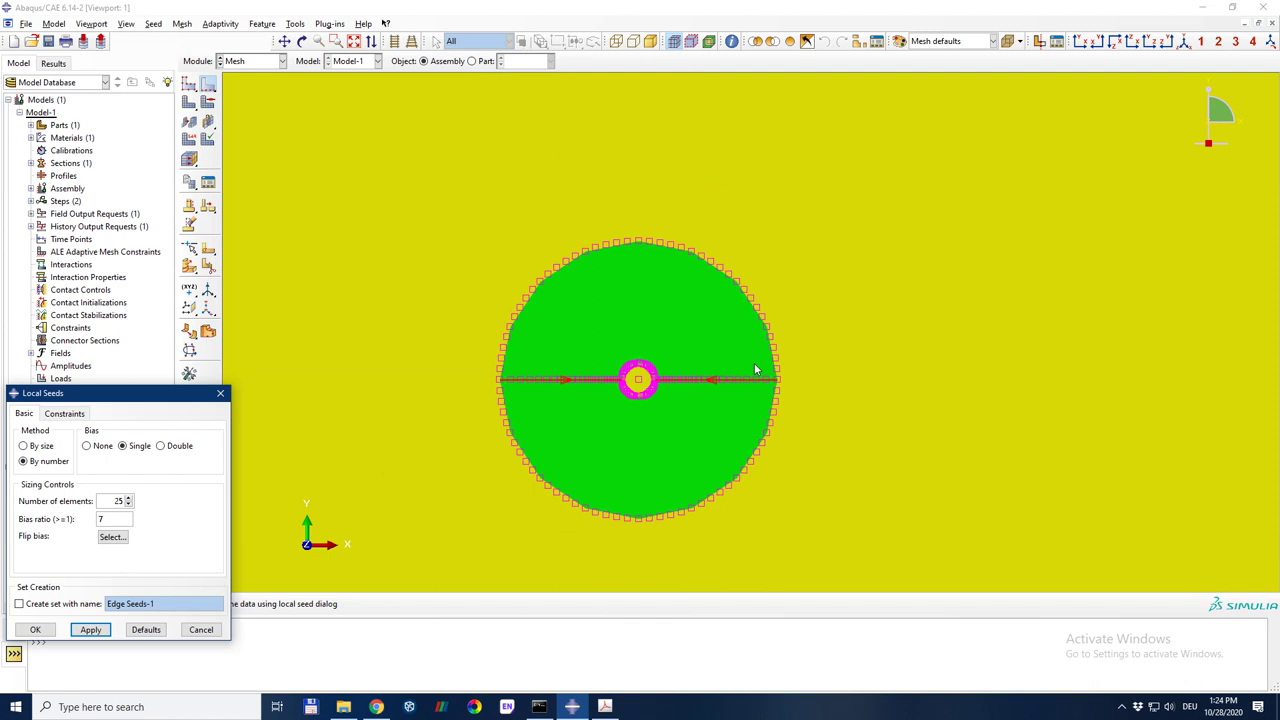
scroll(917, 269, down, 4)
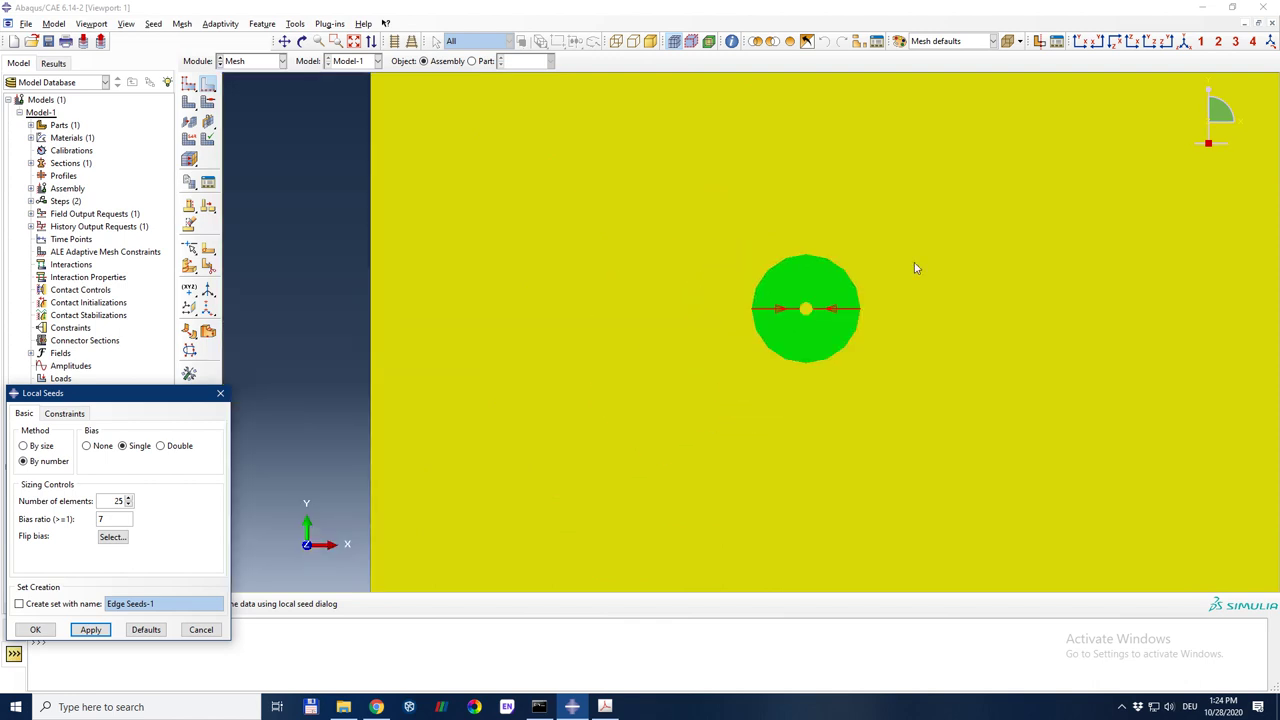
scroll(646, 334, up, 1)
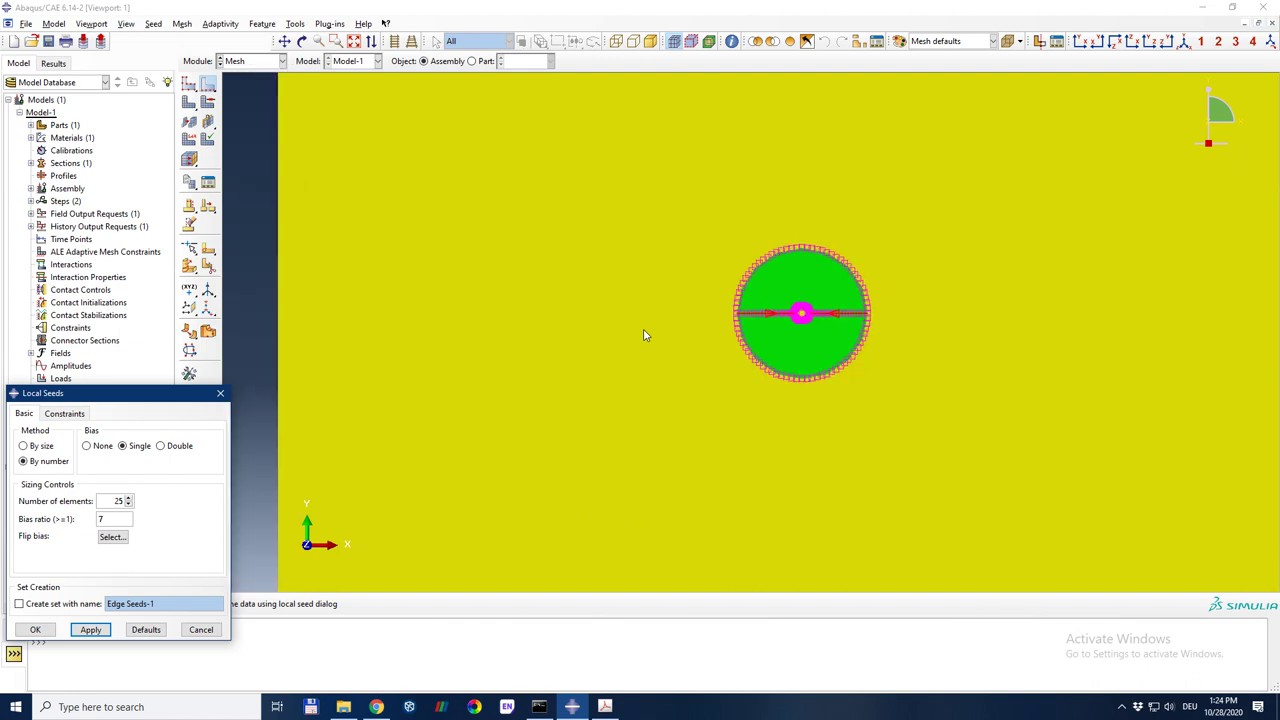
click(35, 629)
Step: Remove the seed bias on the line from the block's left edge to the hole
scroll(653, 349, down, 2)
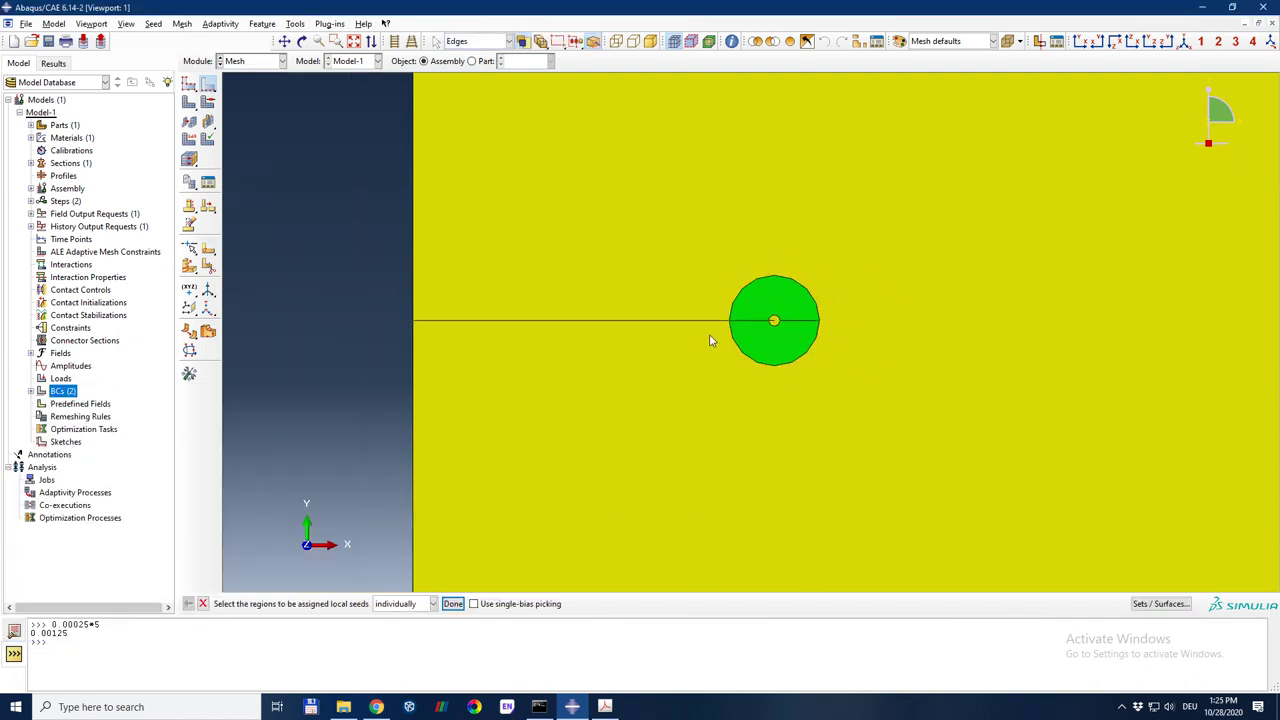
click(658, 327)
middle_click(543, 446)
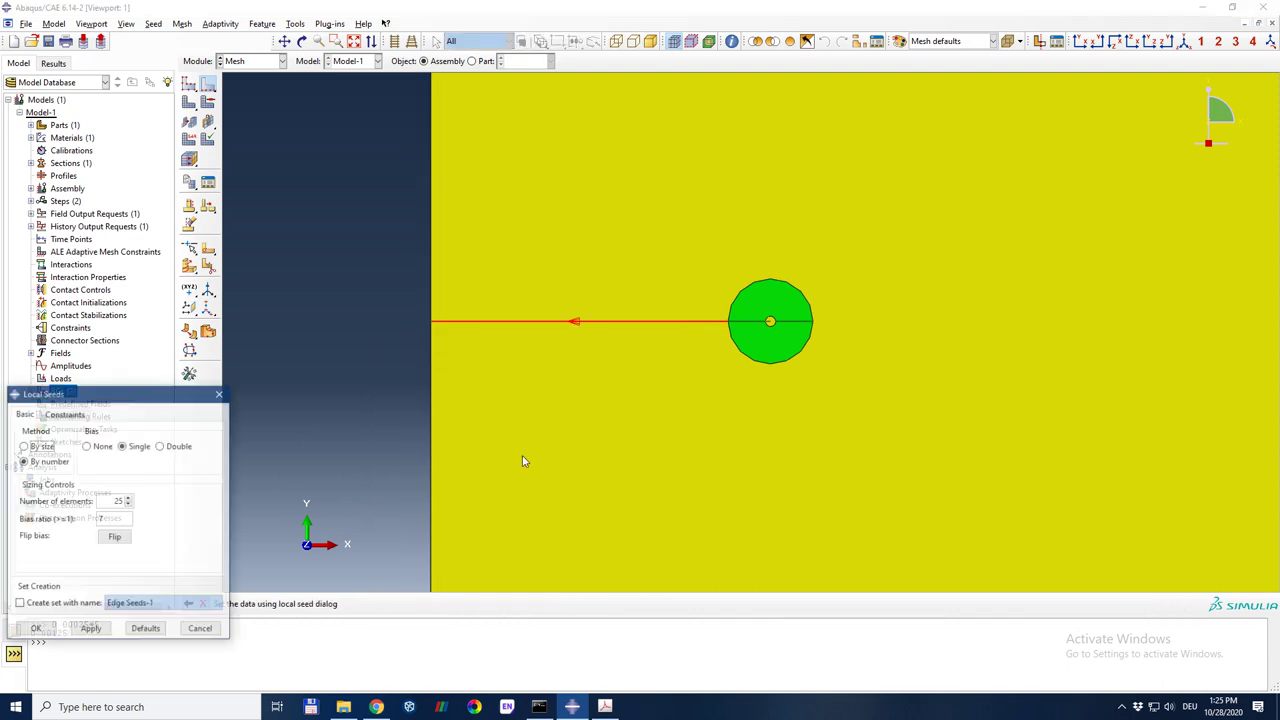
click(87, 446)
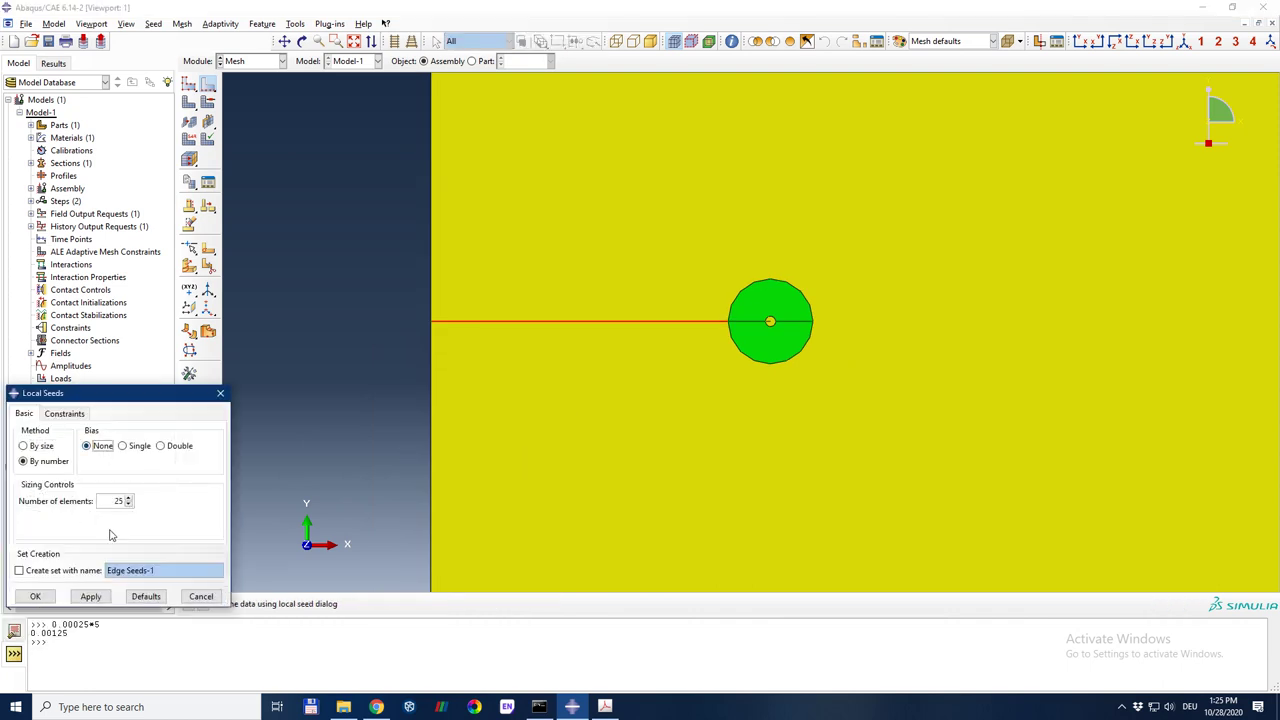
click(90, 597)
scroll(662, 300, up, 2)
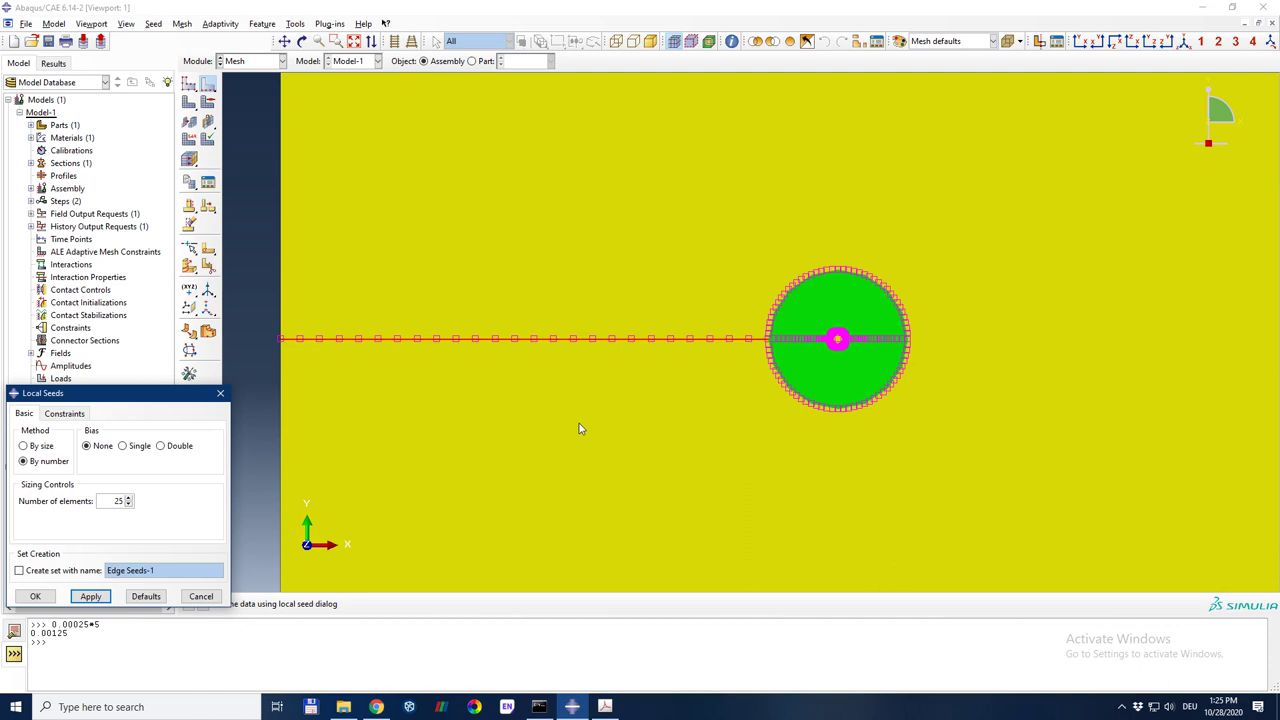
Step: Raise that line's element count from 30 to 50 and close the seed settings
double_click(109, 501)
click(100, 598)
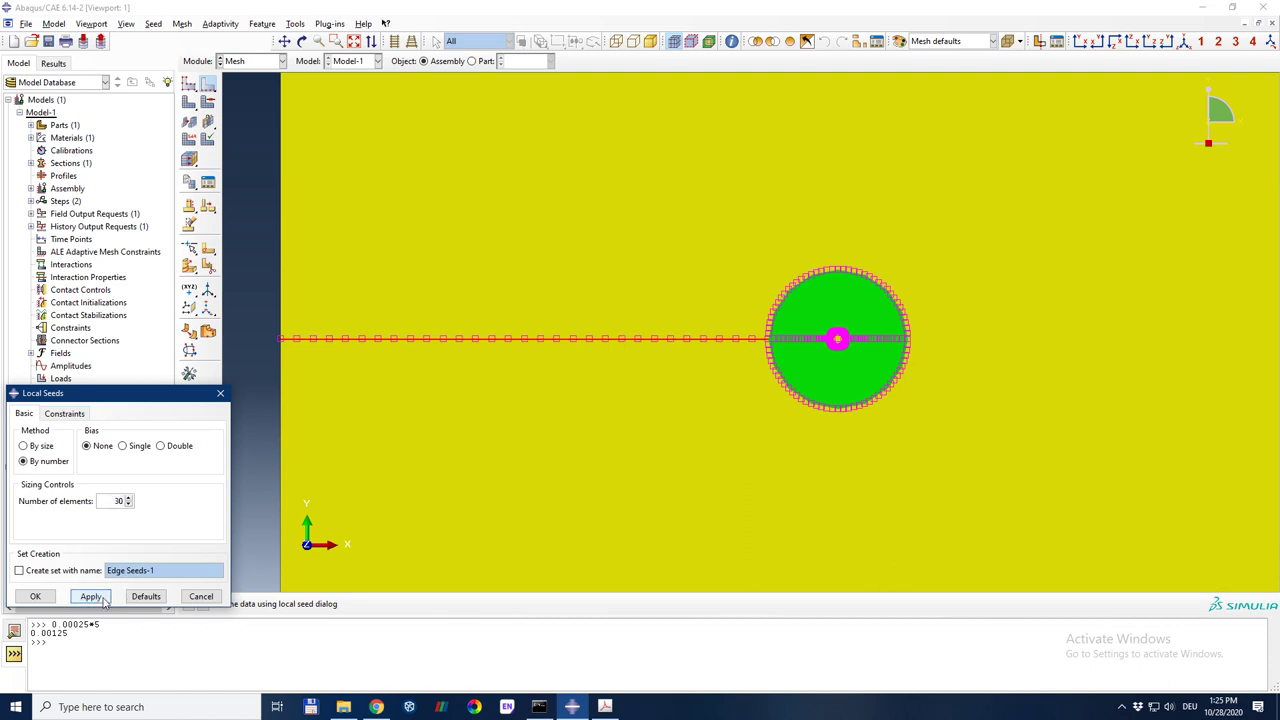
double_click(102, 501)
text(50)
click(95, 597)
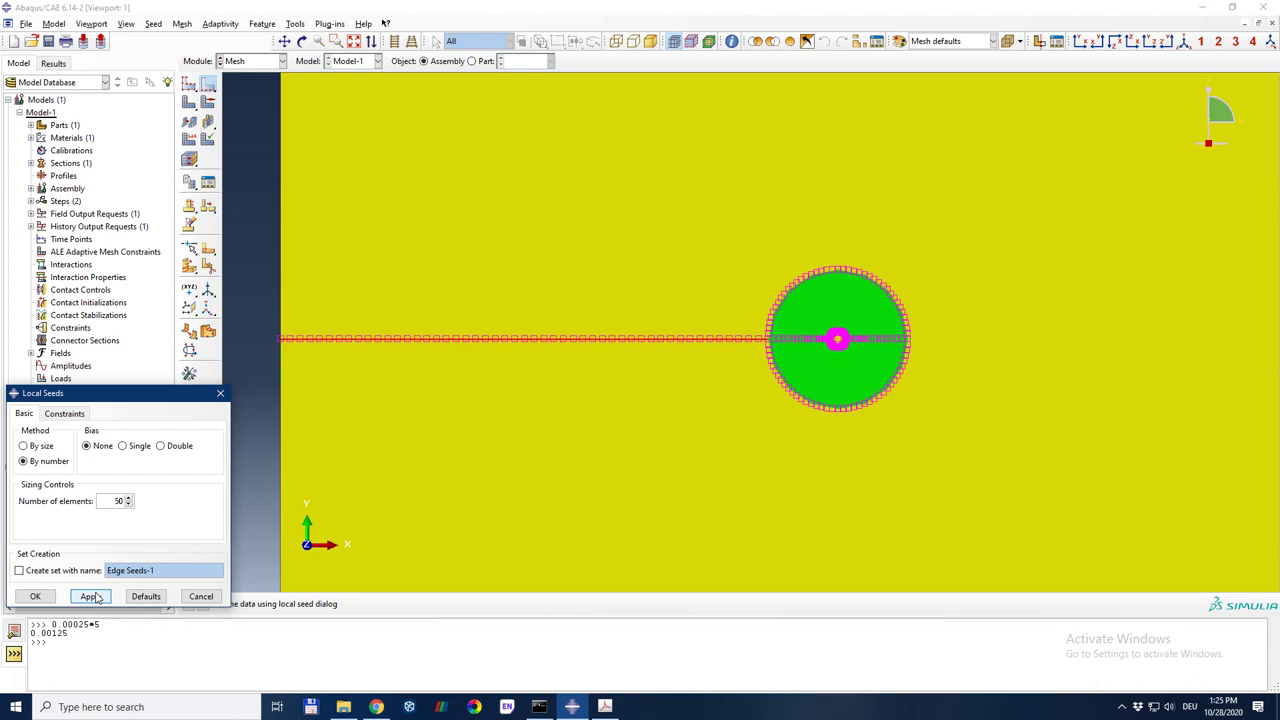
scroll(704, 352, down, 5)
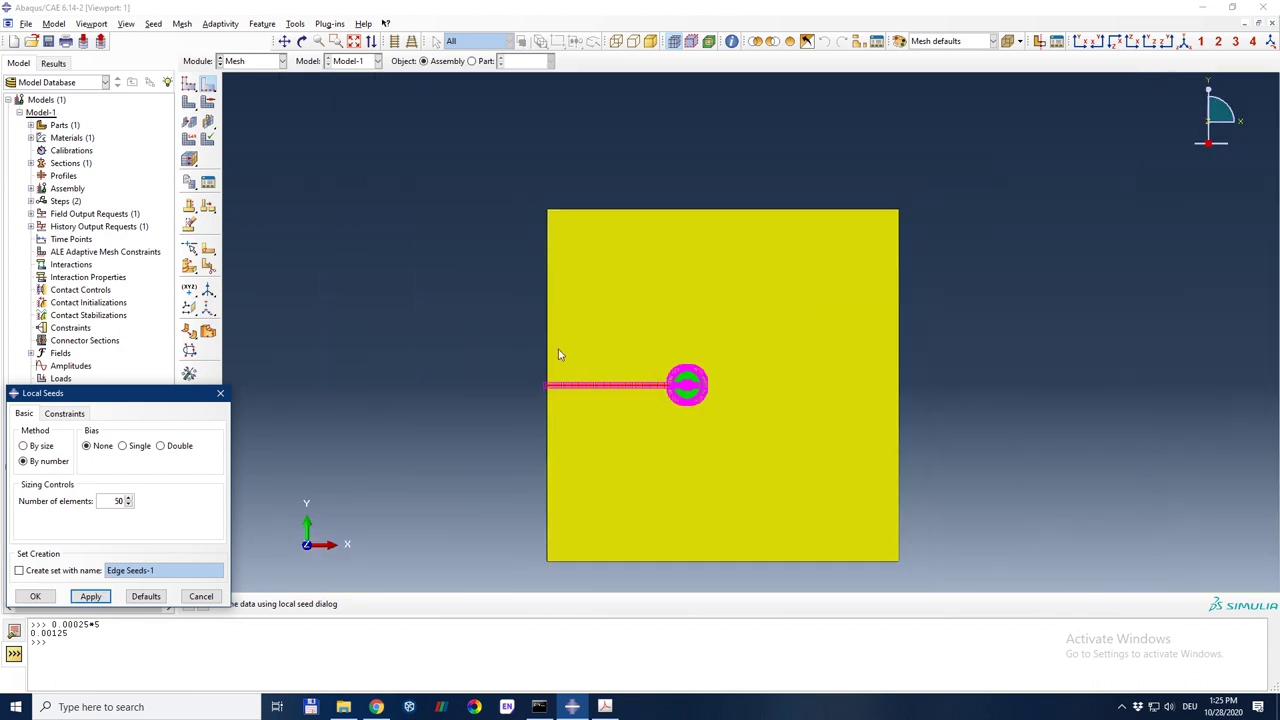
click(498, 336)
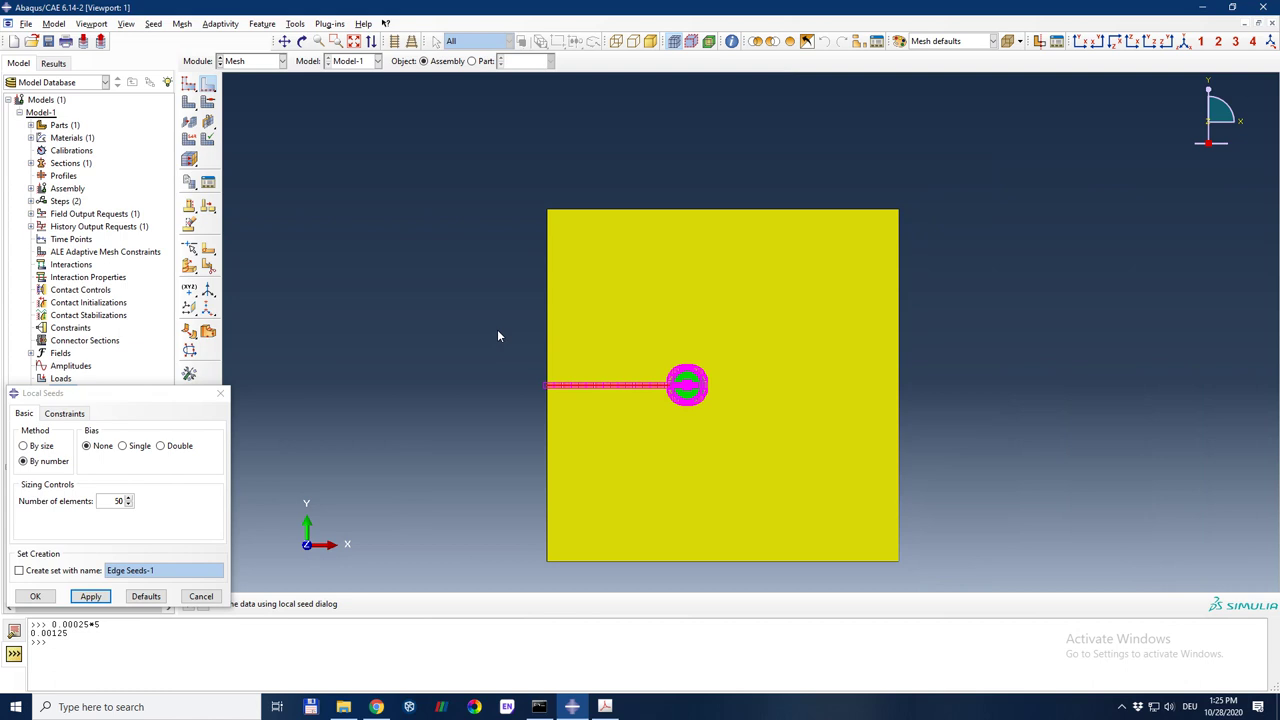
click(35, 596)
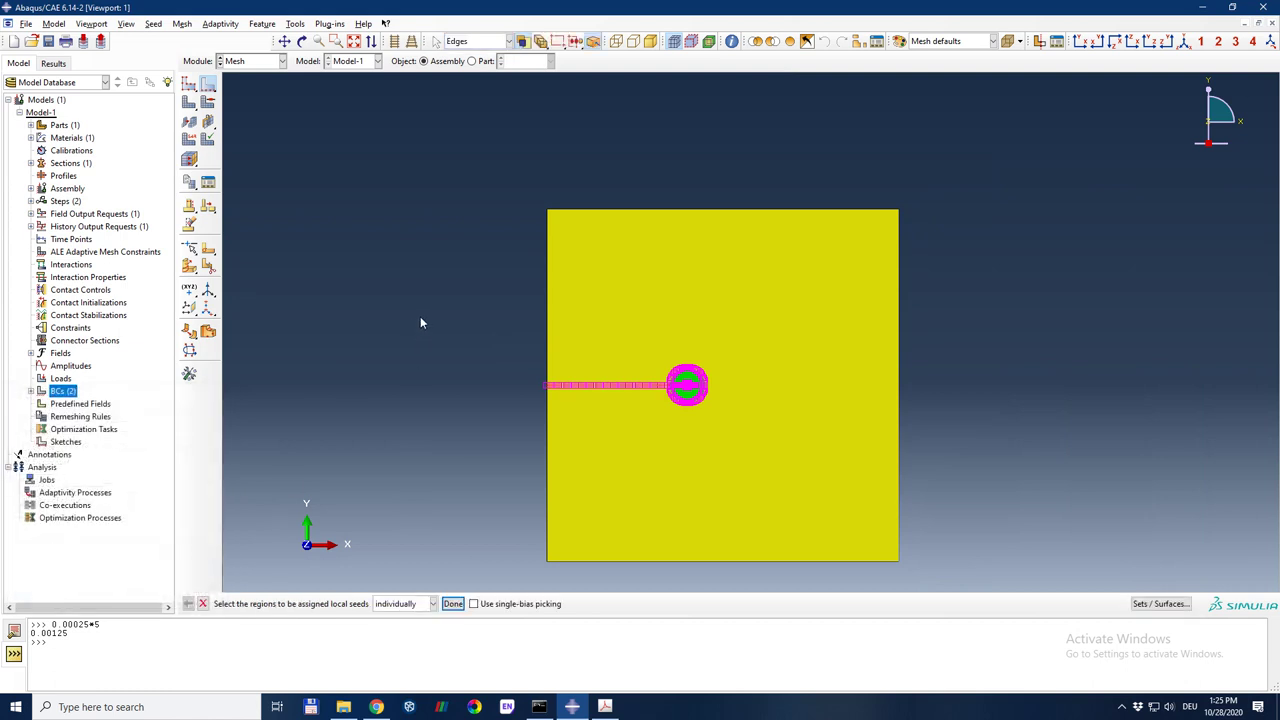
scroll(535, 410, up, 3)
Step: Select the block's four edges running through its thickness for local seeding
scroll(541, 412, down, 1)
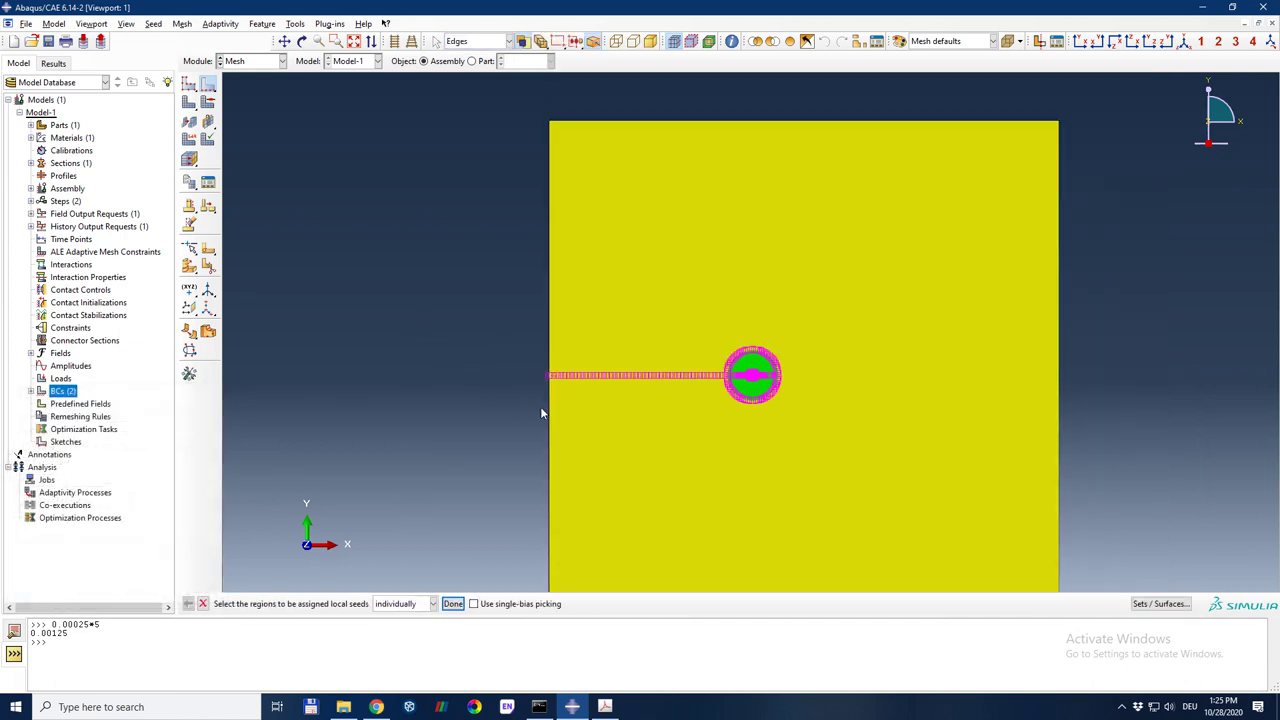
scroll(541, 412, down, 1)
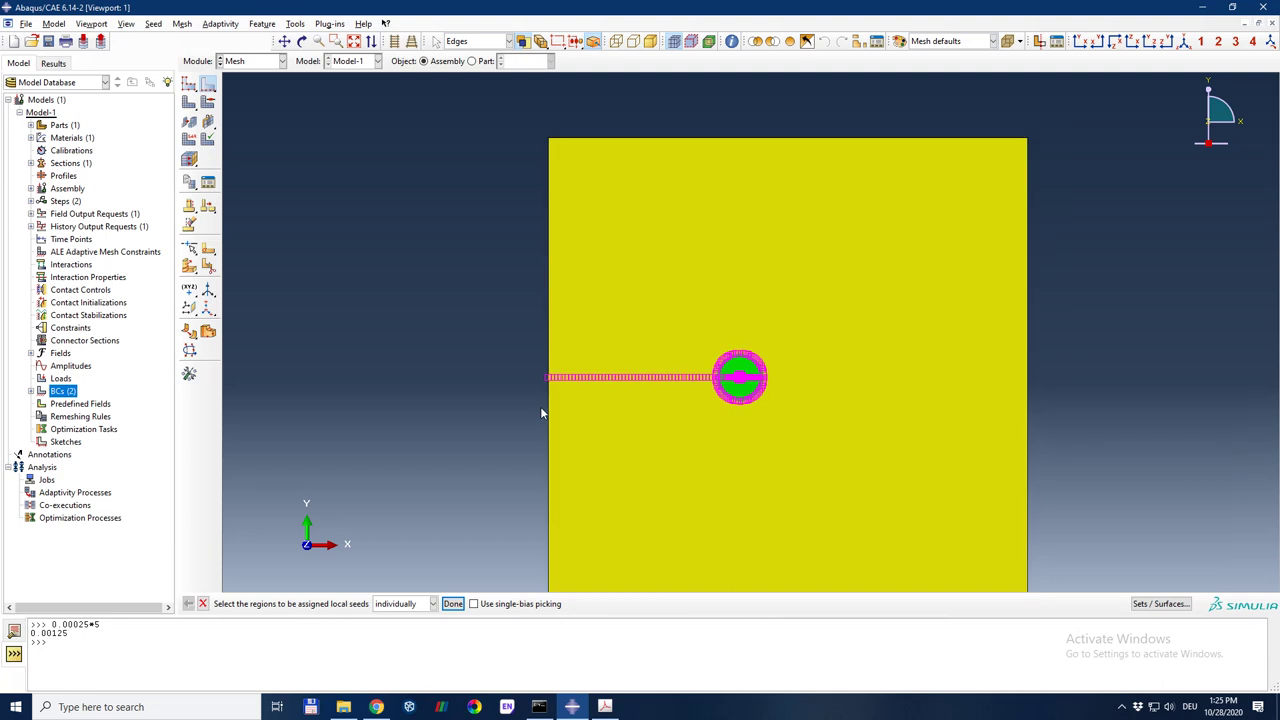
ctrl+alt+drag(597, 331, 631, 320)
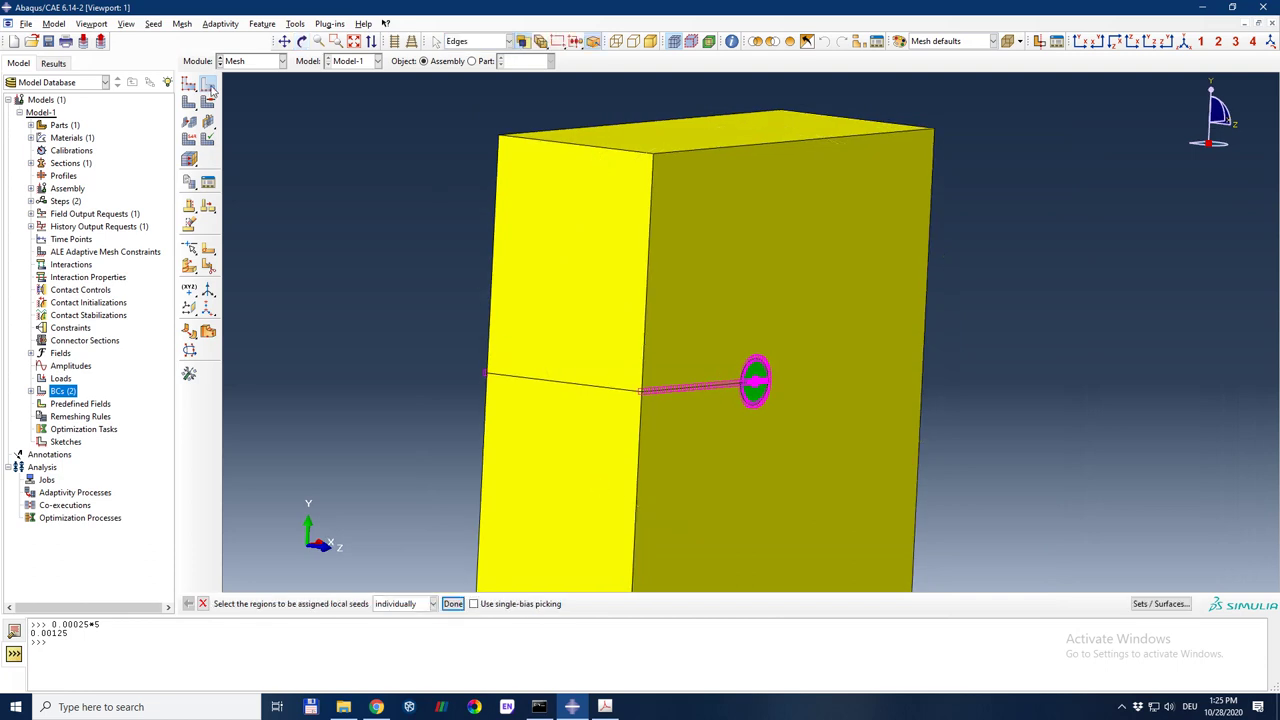
click(612, 150)
click(575, 390)
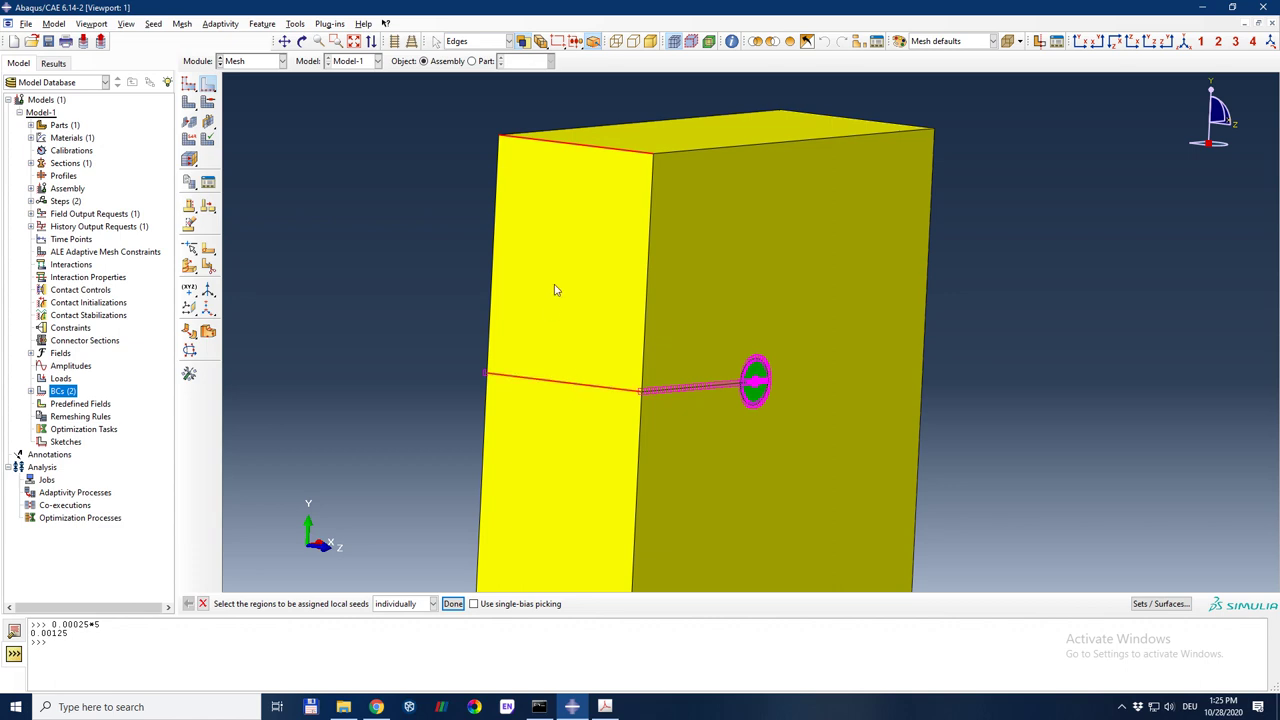
scroll(561, 241, down, 3)
click(563, 474)
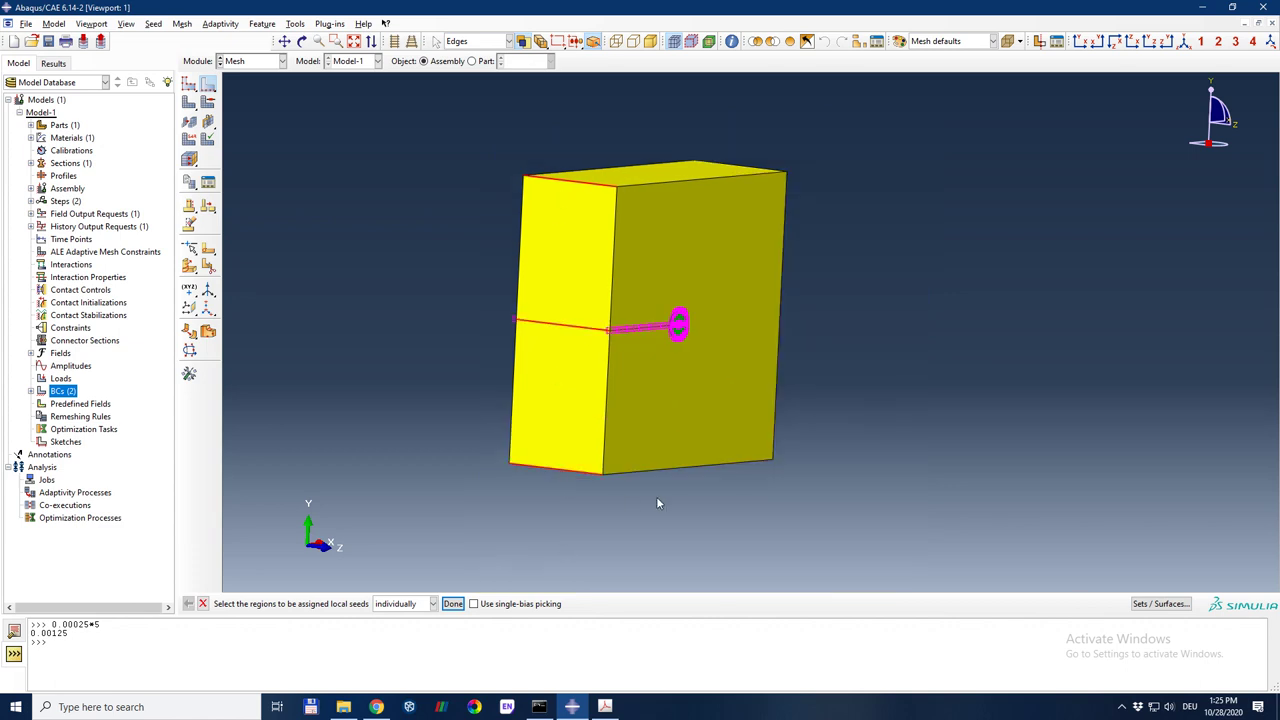
ctrl+alt+drag(688, 465, 745, 264)
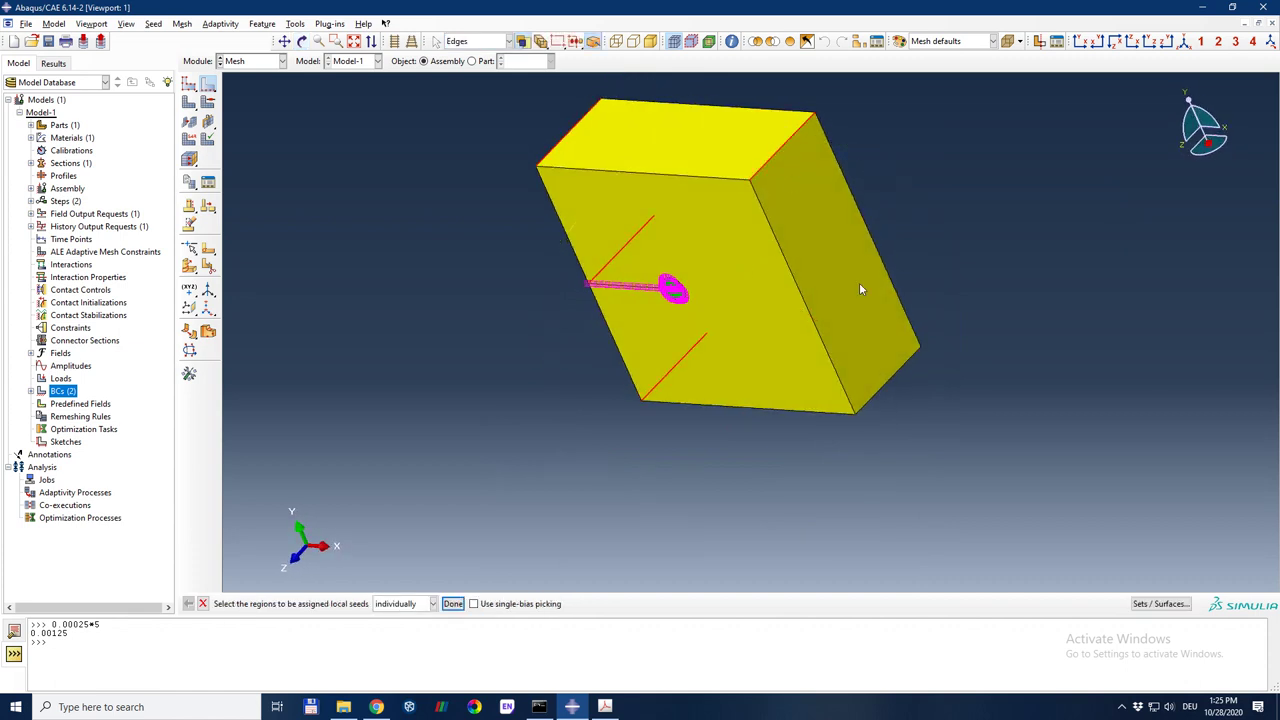
click(452, 603)
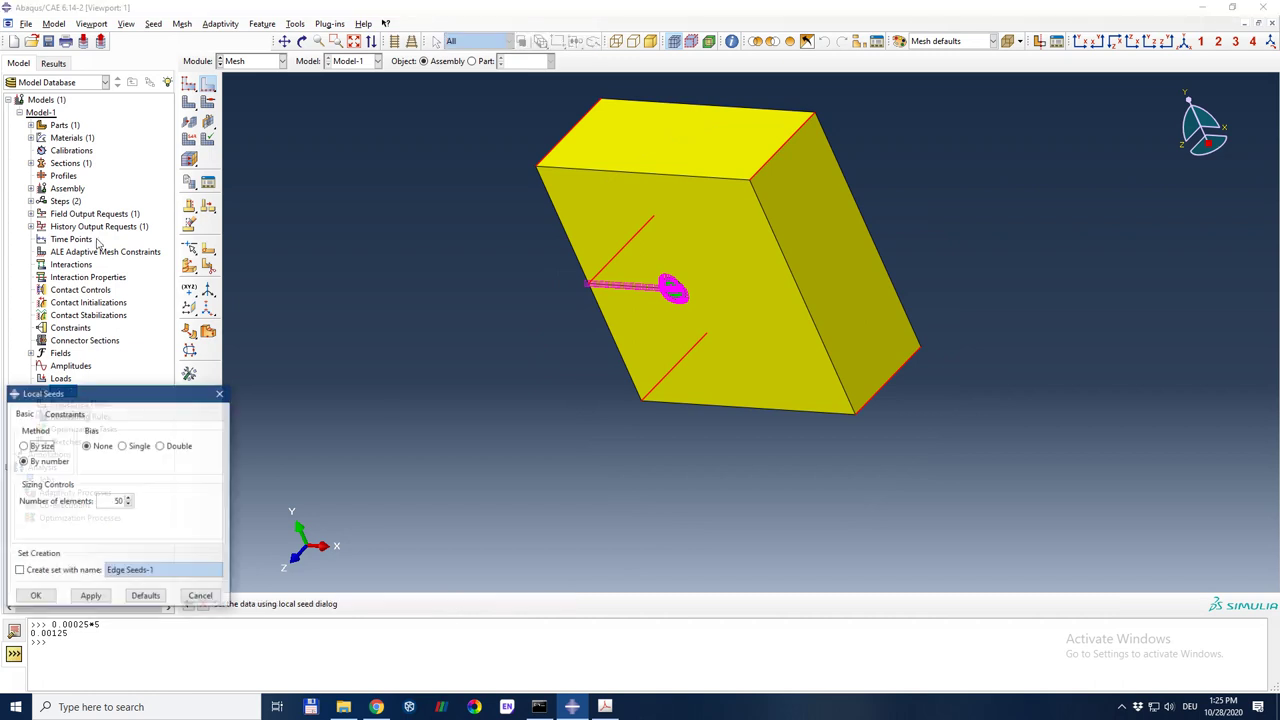
Step: Set the local seed count on those edges to 30 elements, trying 50 and 40 first
click(92, 597)
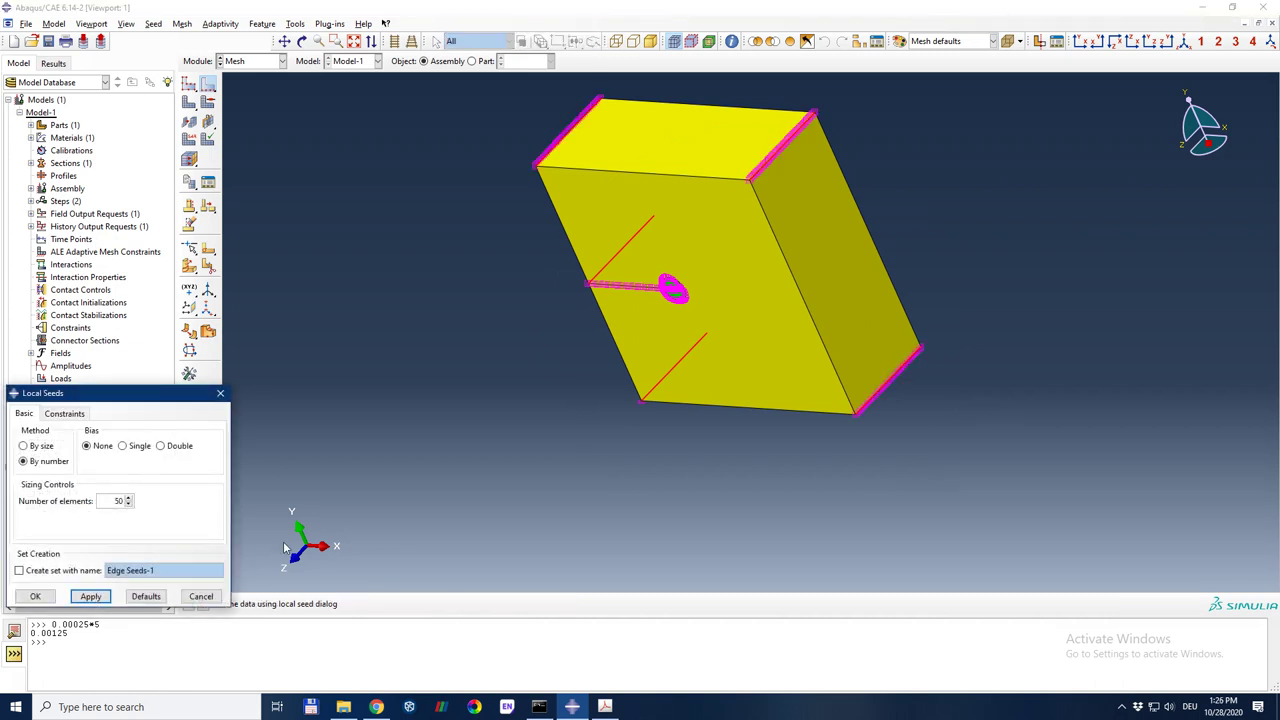
scroll(867, 363, down, 6)
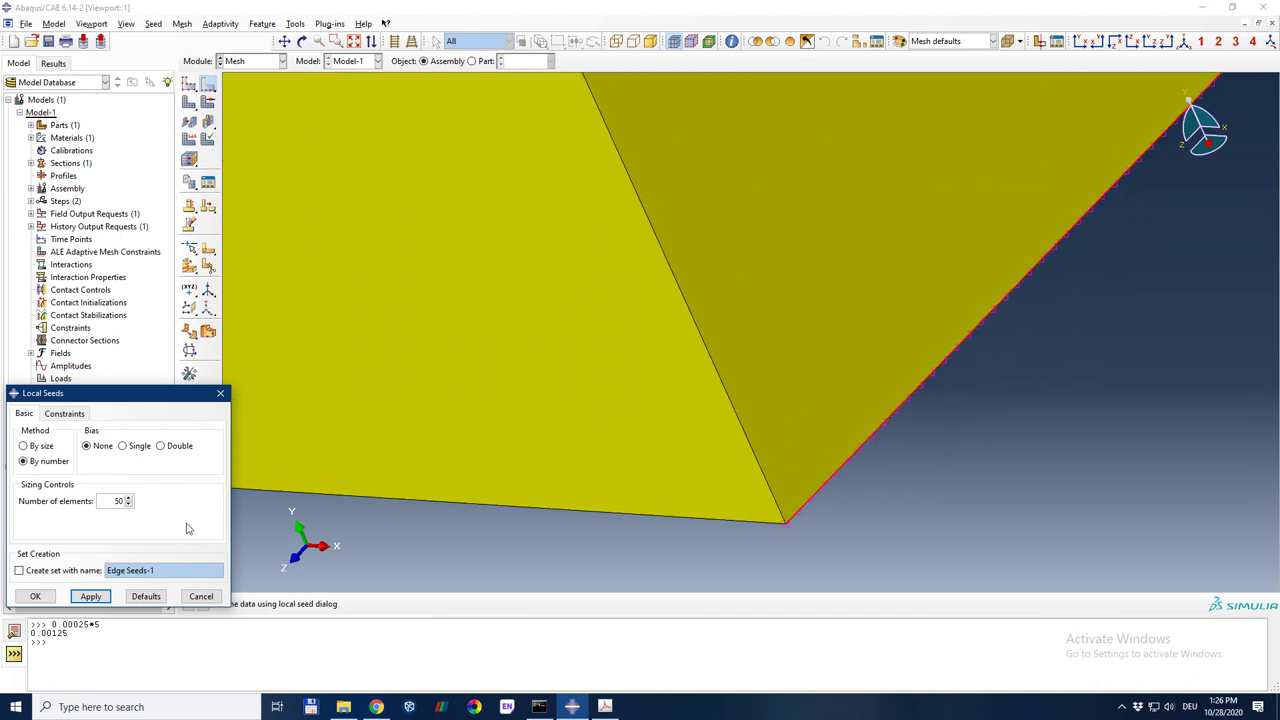
double_click(118, 500)
click(99, 598)
double_click(112, 500)
click(98, 596)
scroll(815, 260, down, 10)
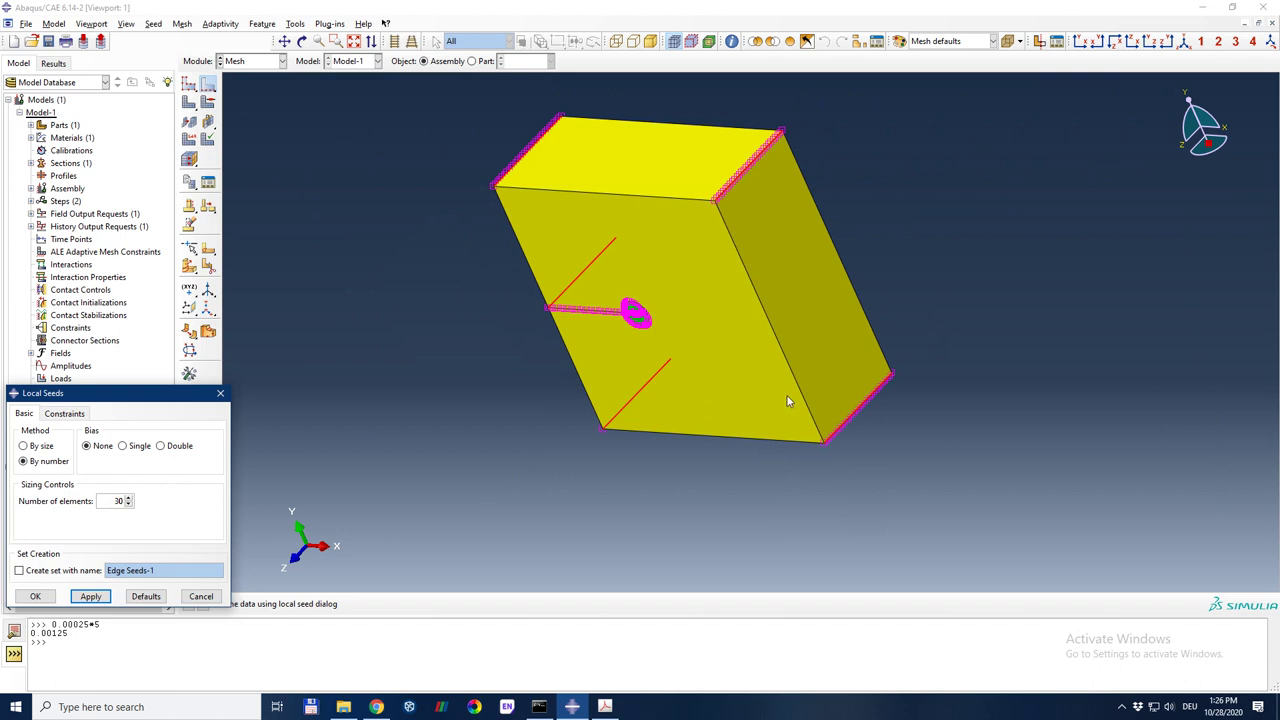
click(35, 596)
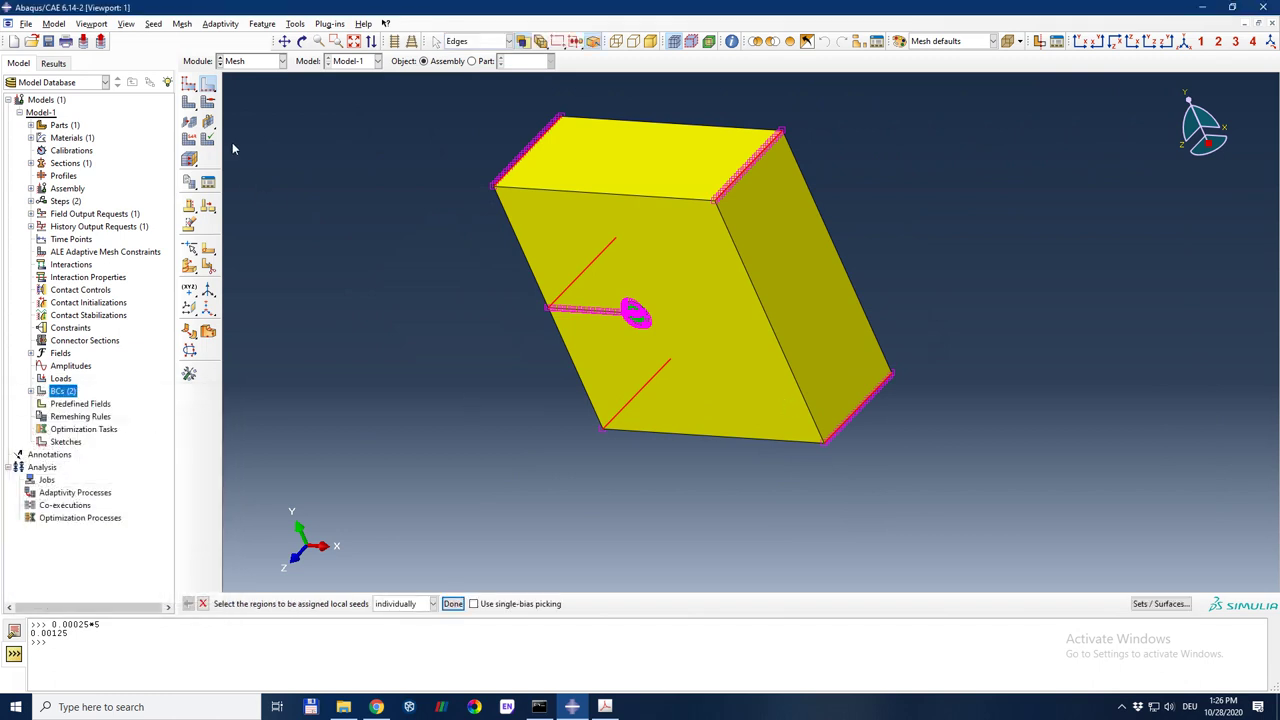
Step: Set the block's global seed size to 0.0015
click(189, 84)
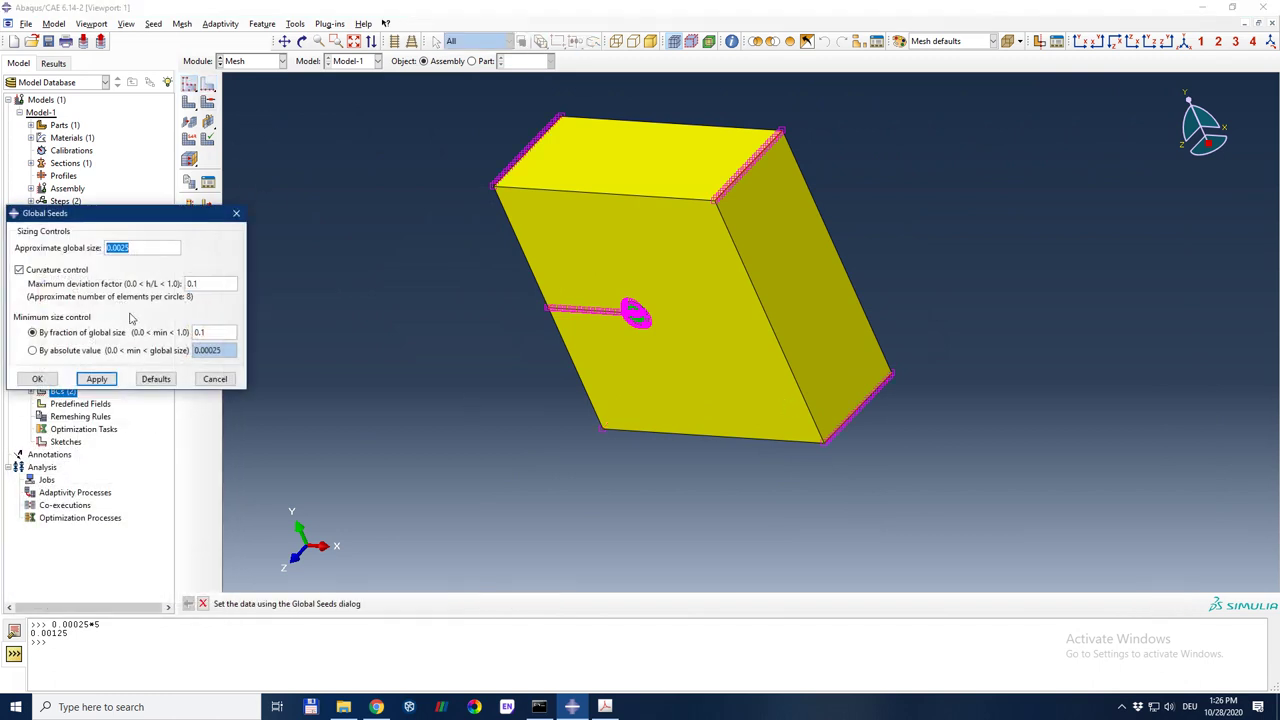
double_click(135, 250)
key(Return)
click(106, 378)
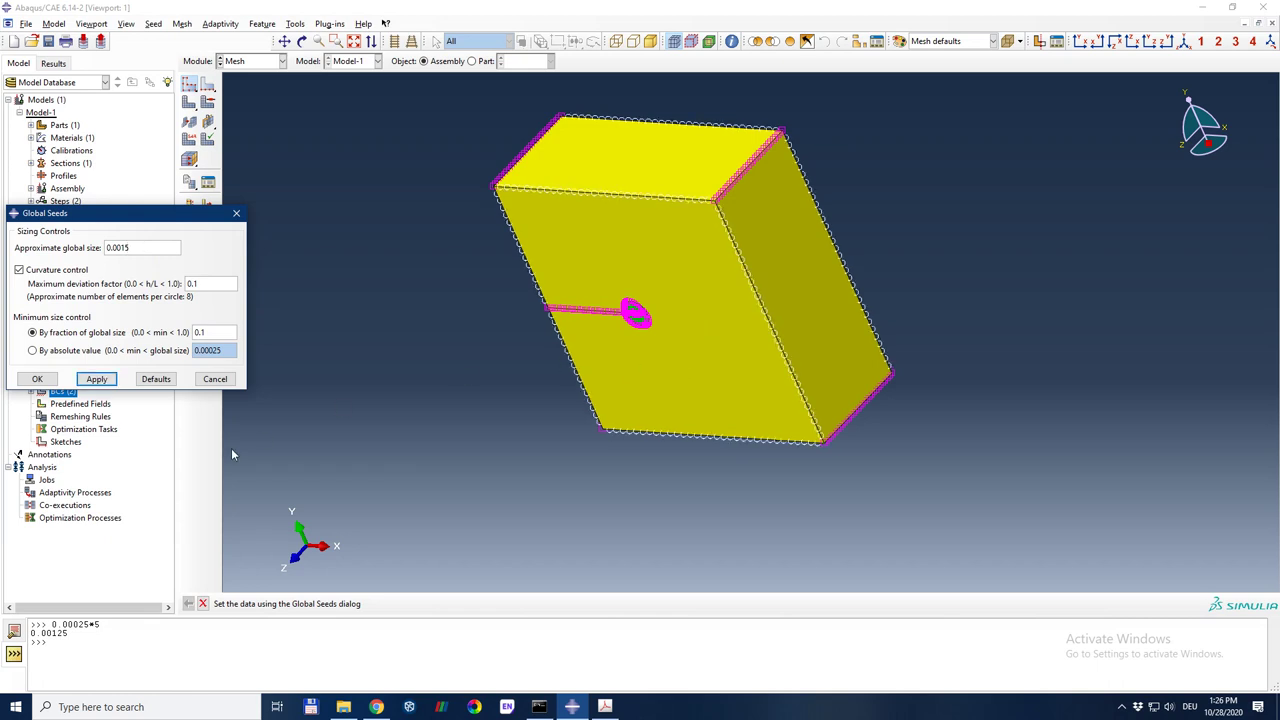
click(37, 379)
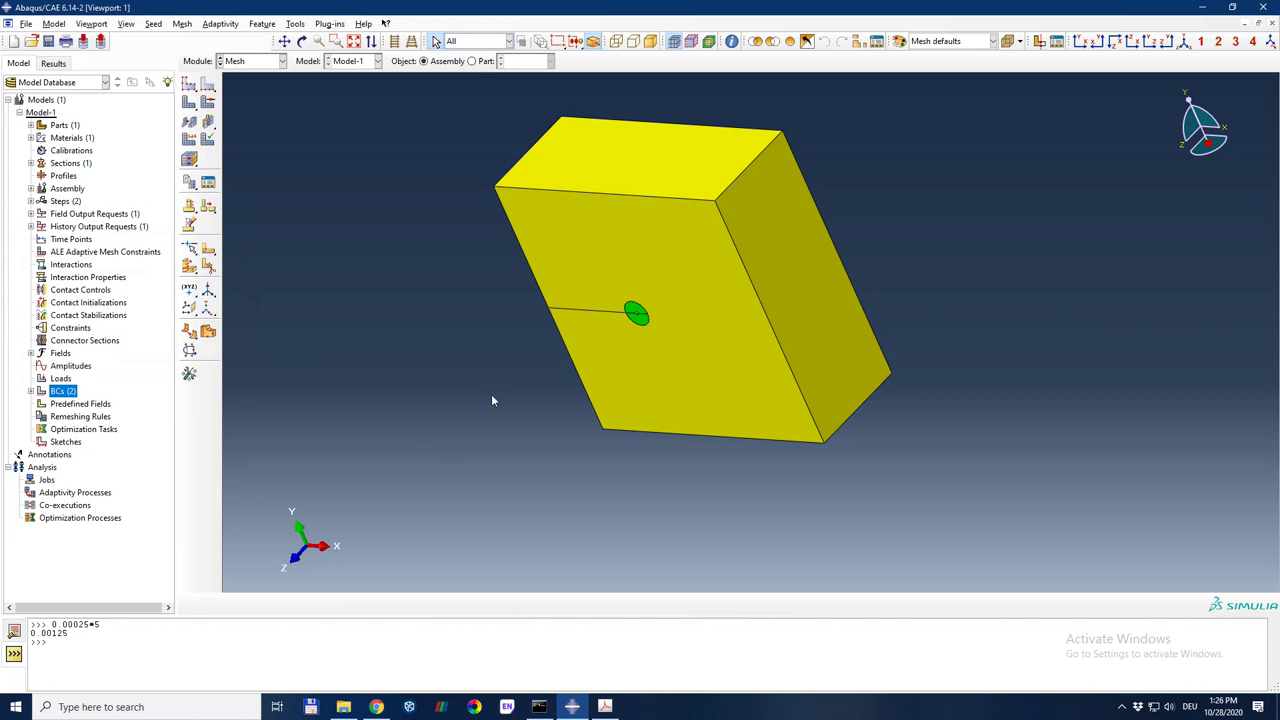
Step: Assign linear reduced-integration C3D8R 3D stress elements to the whole block cell
ctrl+alt+drag(491, 400, 900, 395)
click(209, 87)
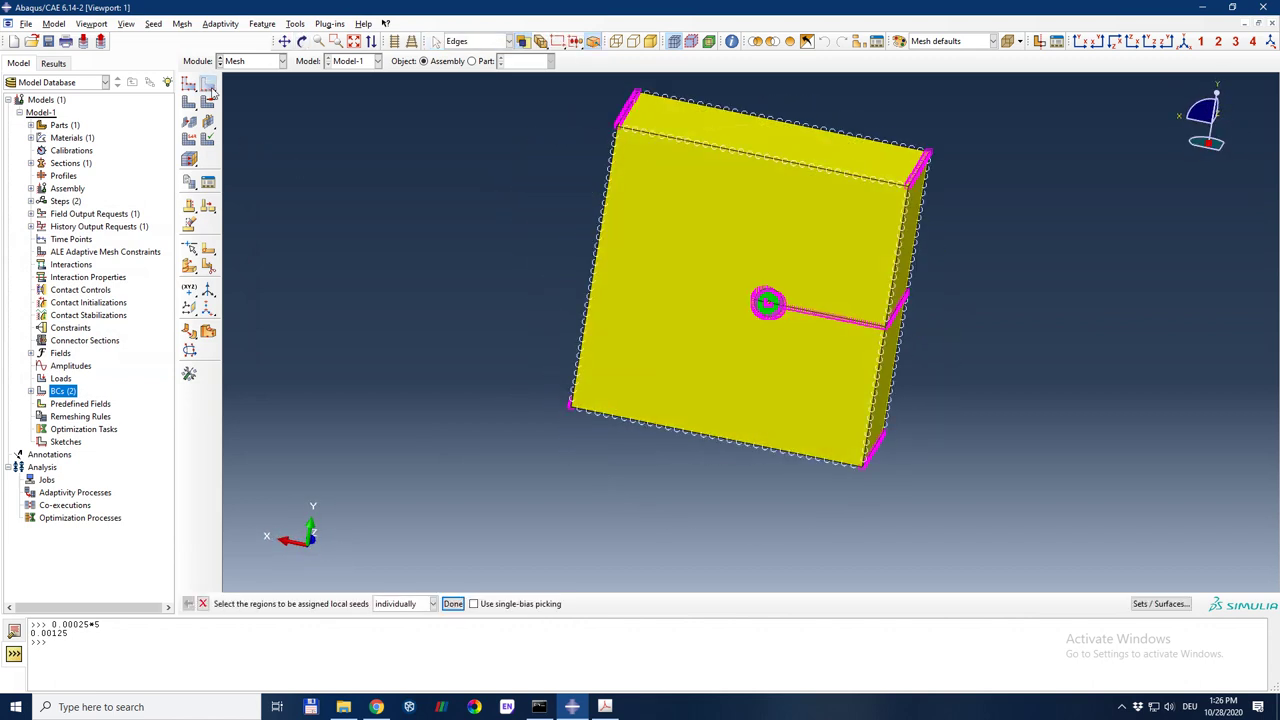
key(Escape)
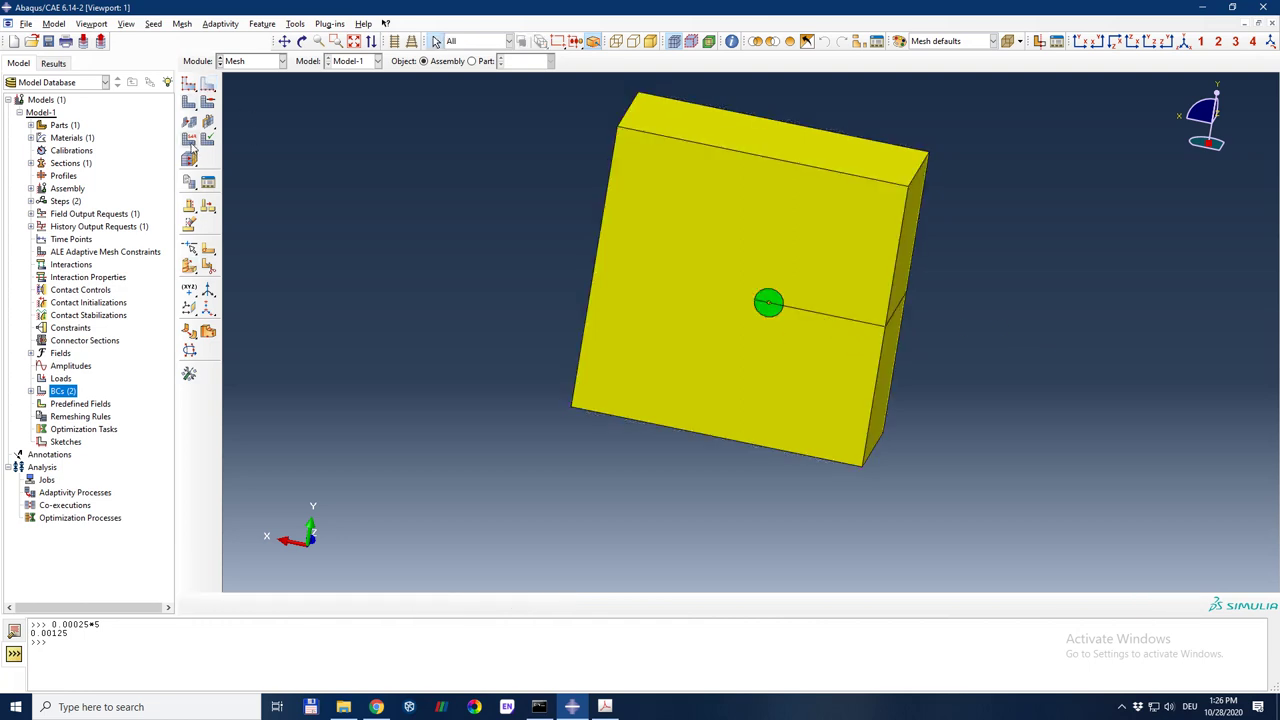
click(189, 139)
scroll(282, 358, down, 2)
drag(418, 137, 842, 502)
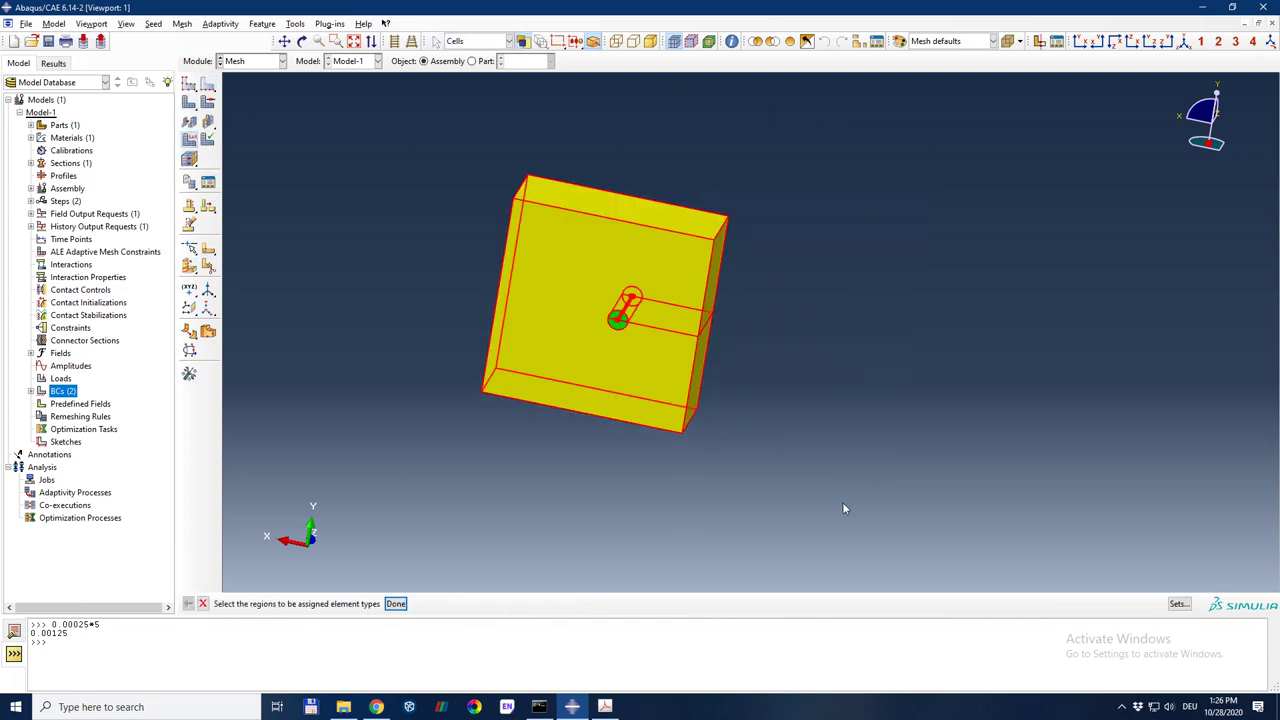
middle_click(834, 489)
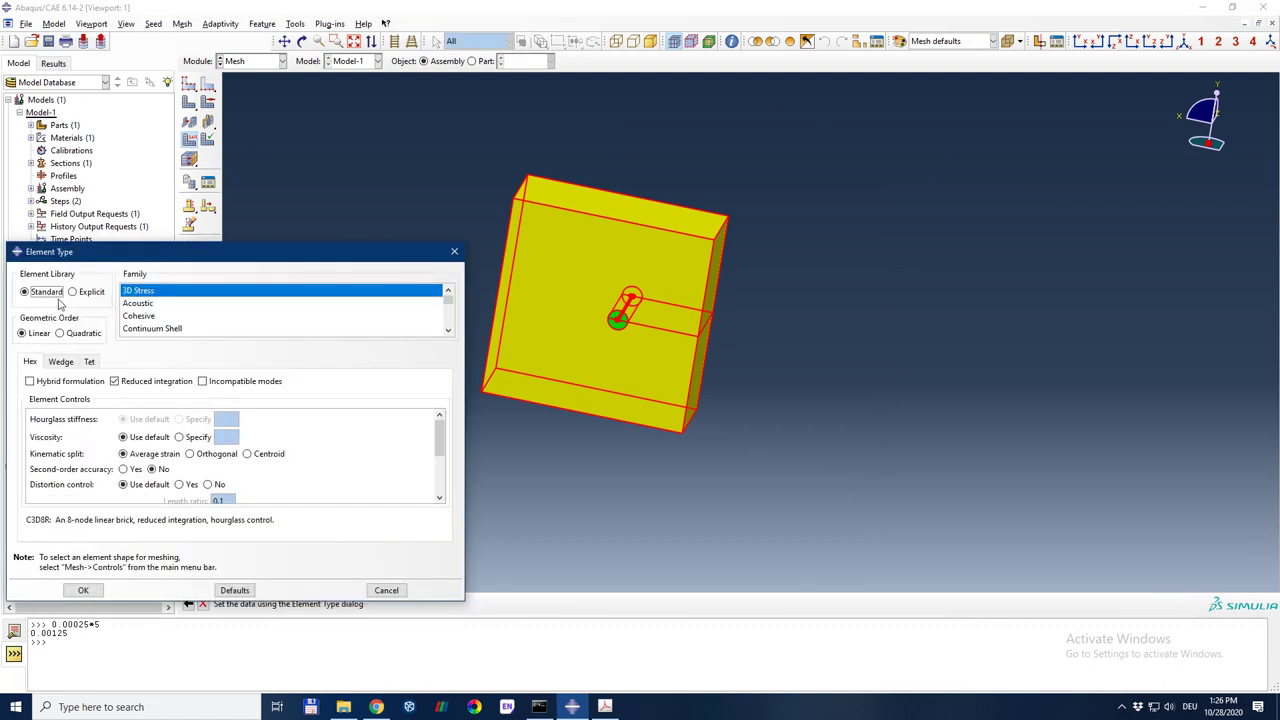
click(83, 590)
click(189, 101)
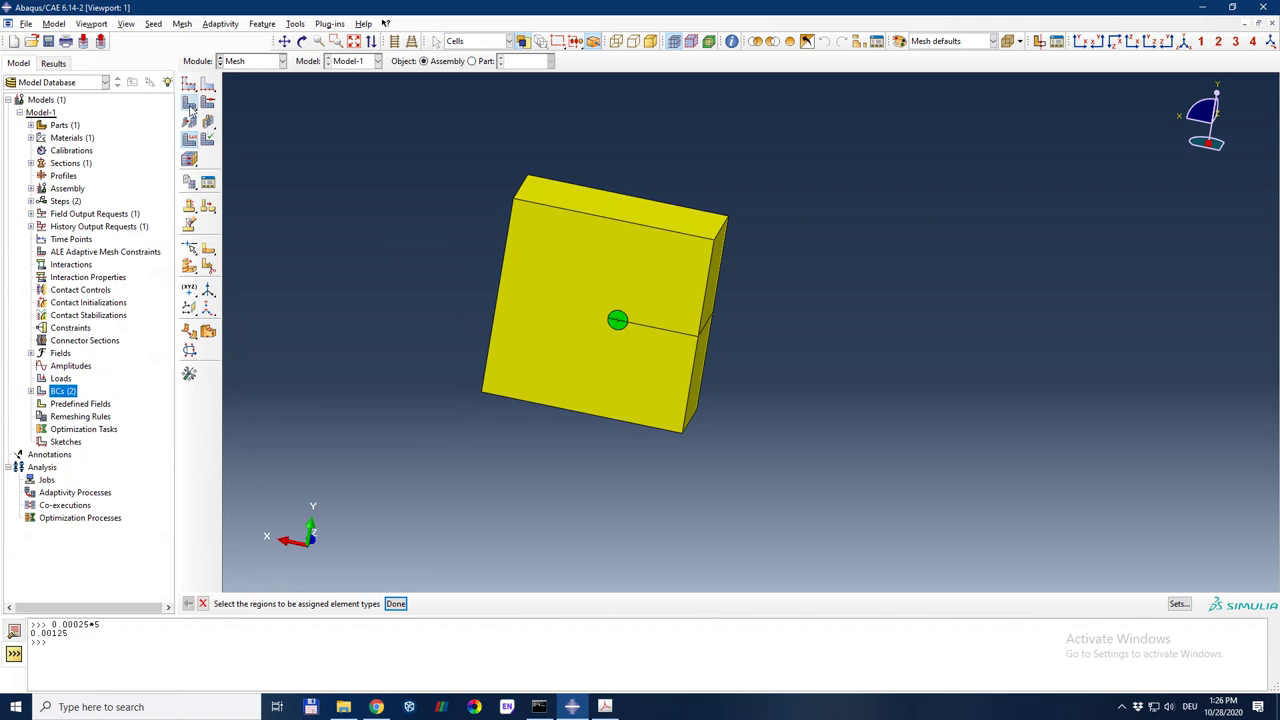
Step: Mesh the block instance and zoom in on the refined mesh at the crack tip
middle_click(357, 458)
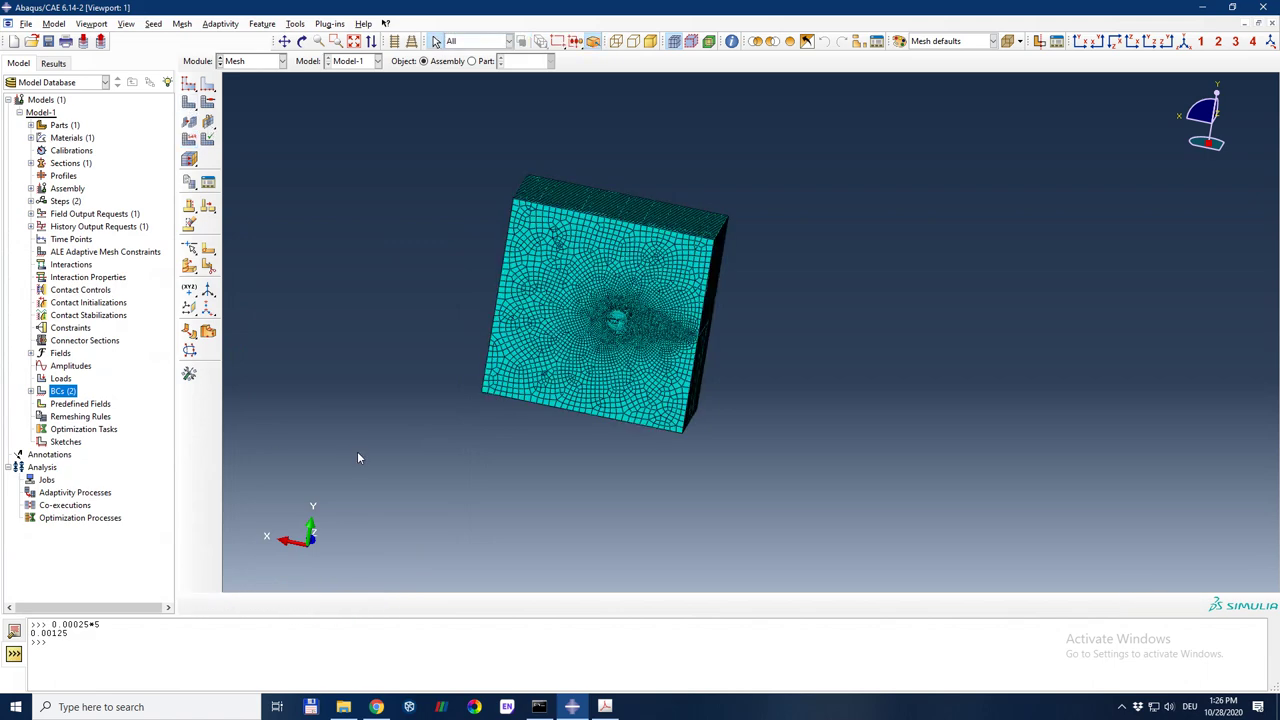
scroll(614, 294, up, 5)
scroll(540, 320, up, 3)
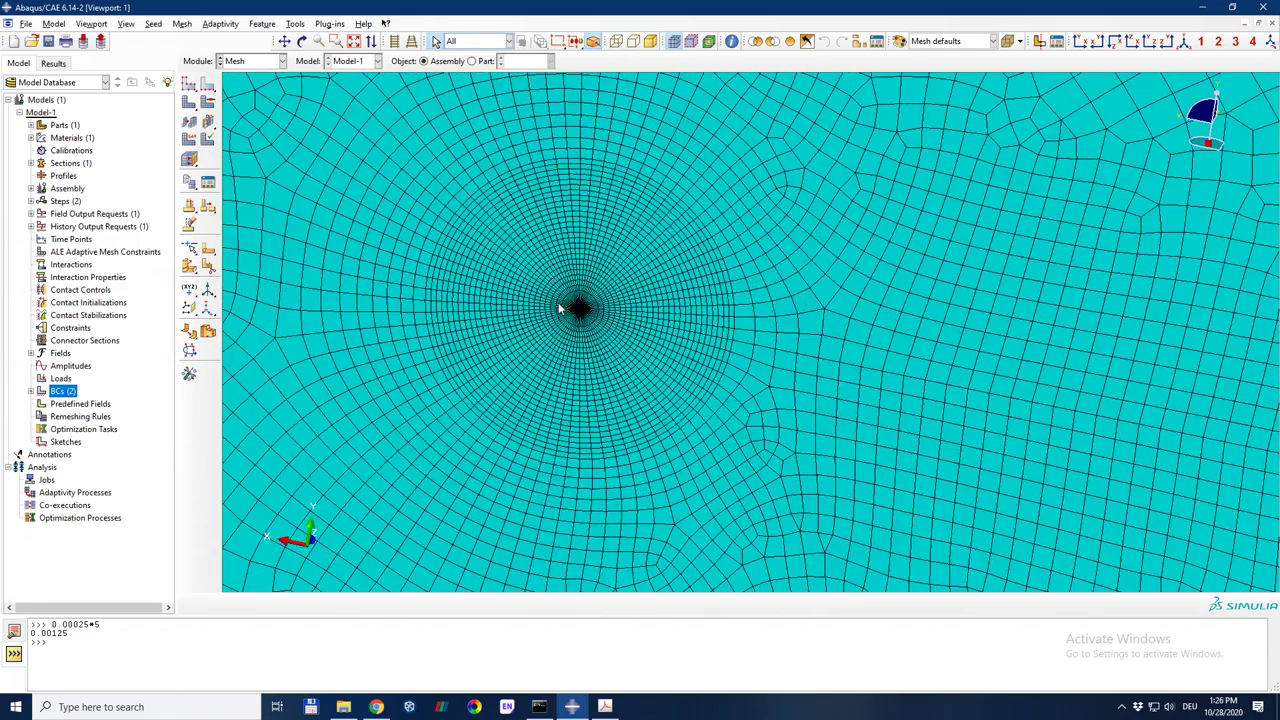
scroll(610, 345, up, 2)
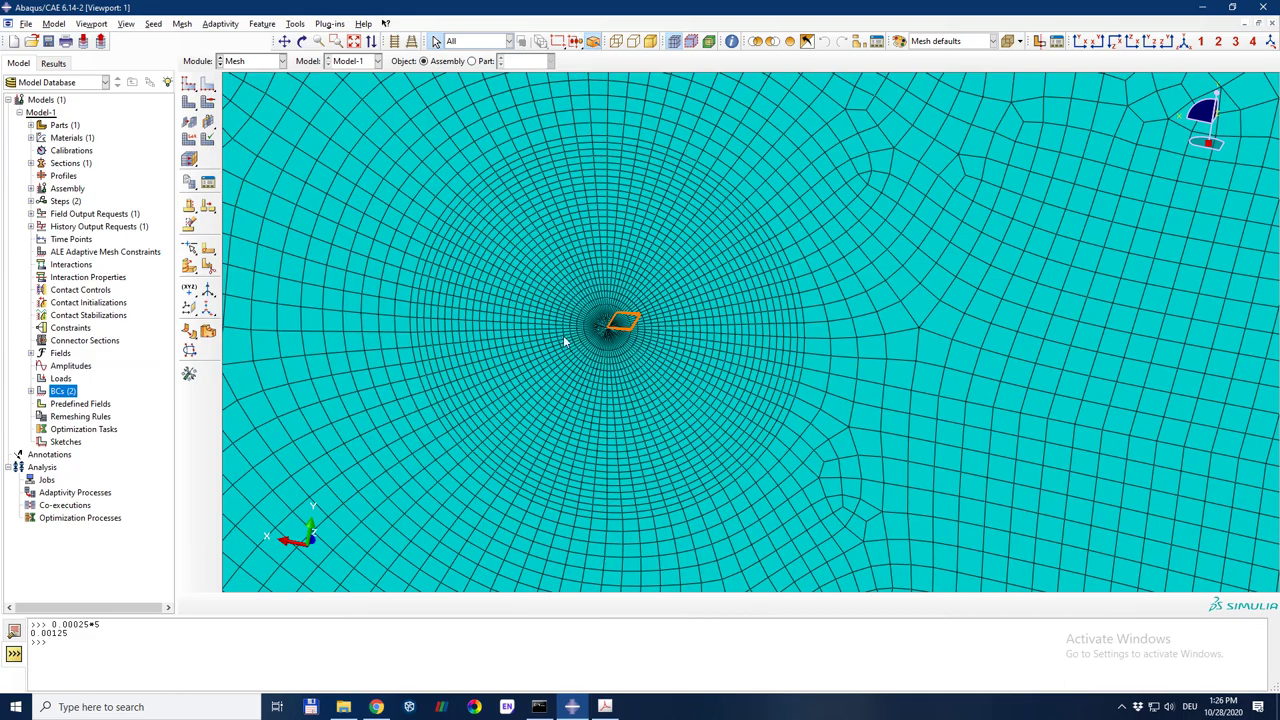
scroll(565, 340, down, 2)
scroll(565, 340, down, 1)
scroll(565, 340, up, 2)
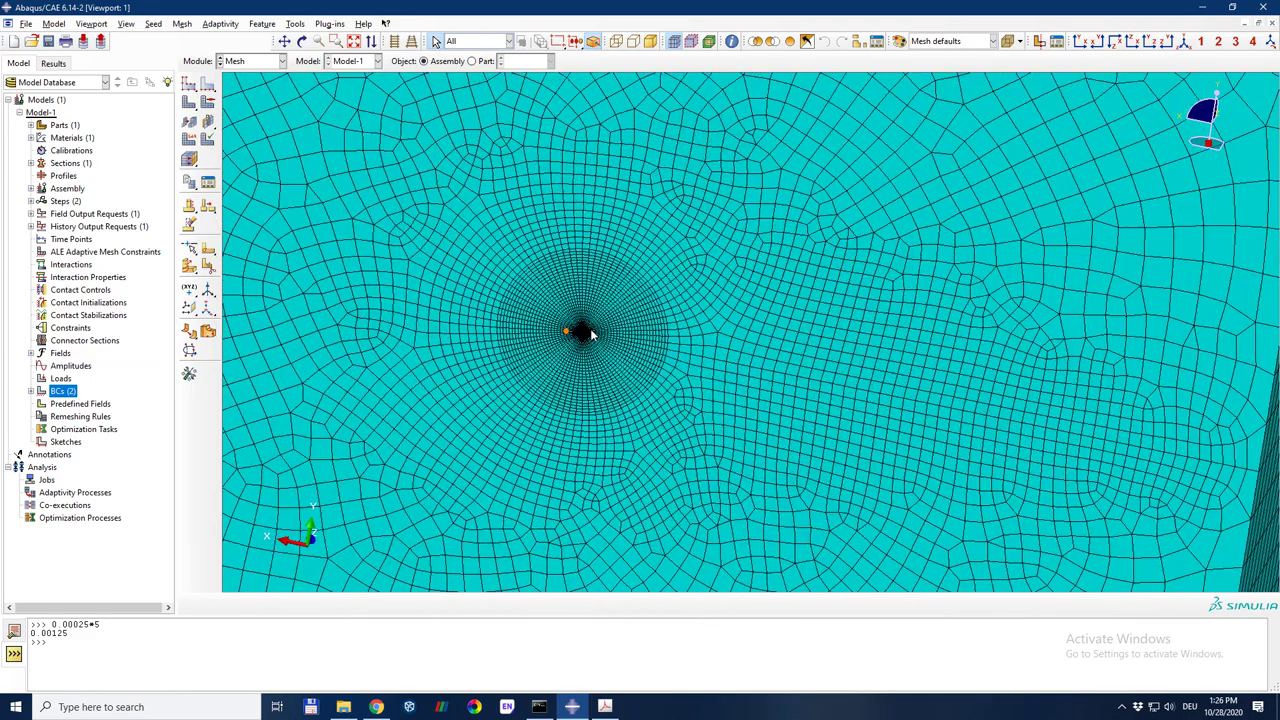
scroll(670, 352, up, 3)
scroll(750, 343, down, 1)
scroll(582, 388, up, 3)
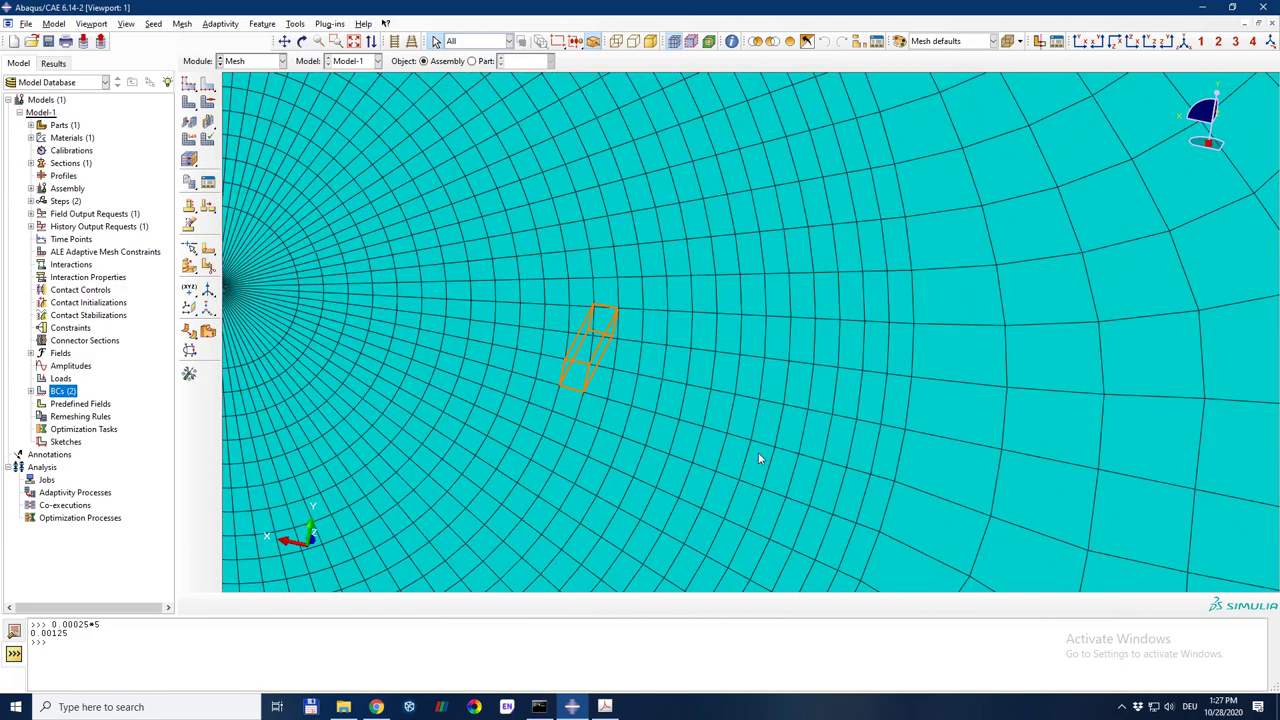
scroll(838, 429, down, 2)
scroll(431, 362, down, 2)
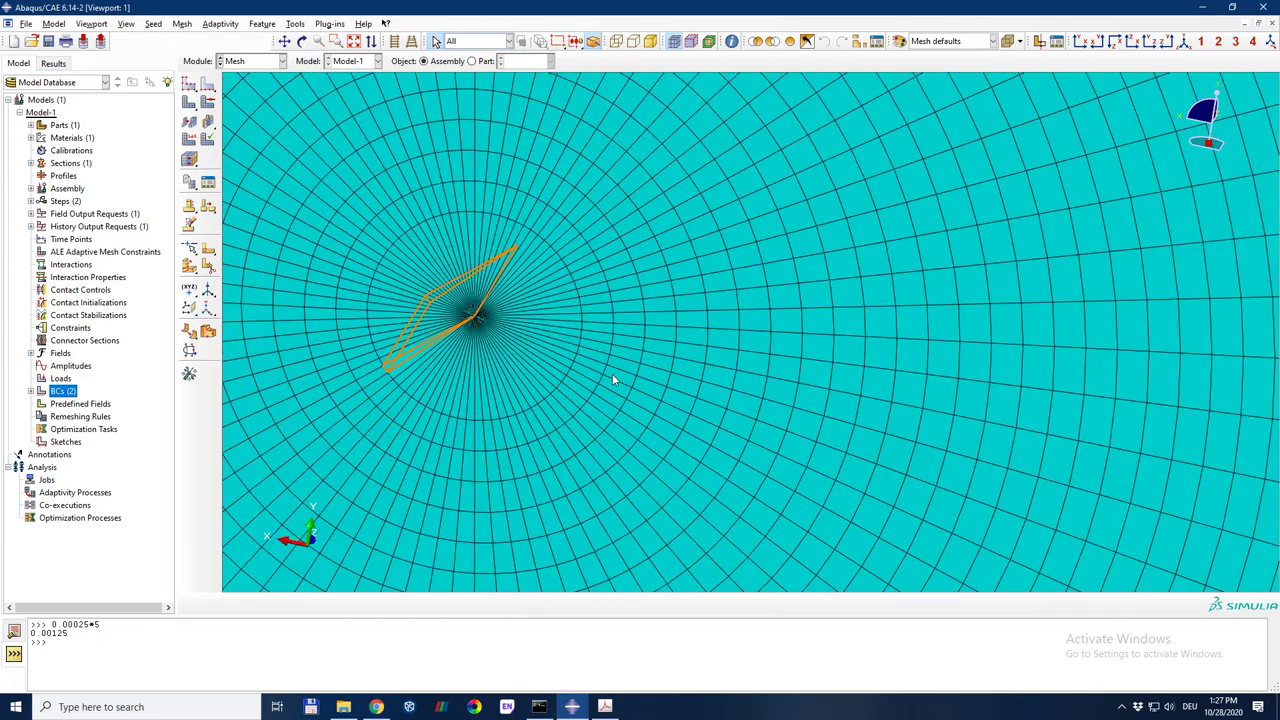
scroll(536, 288, down, 6)
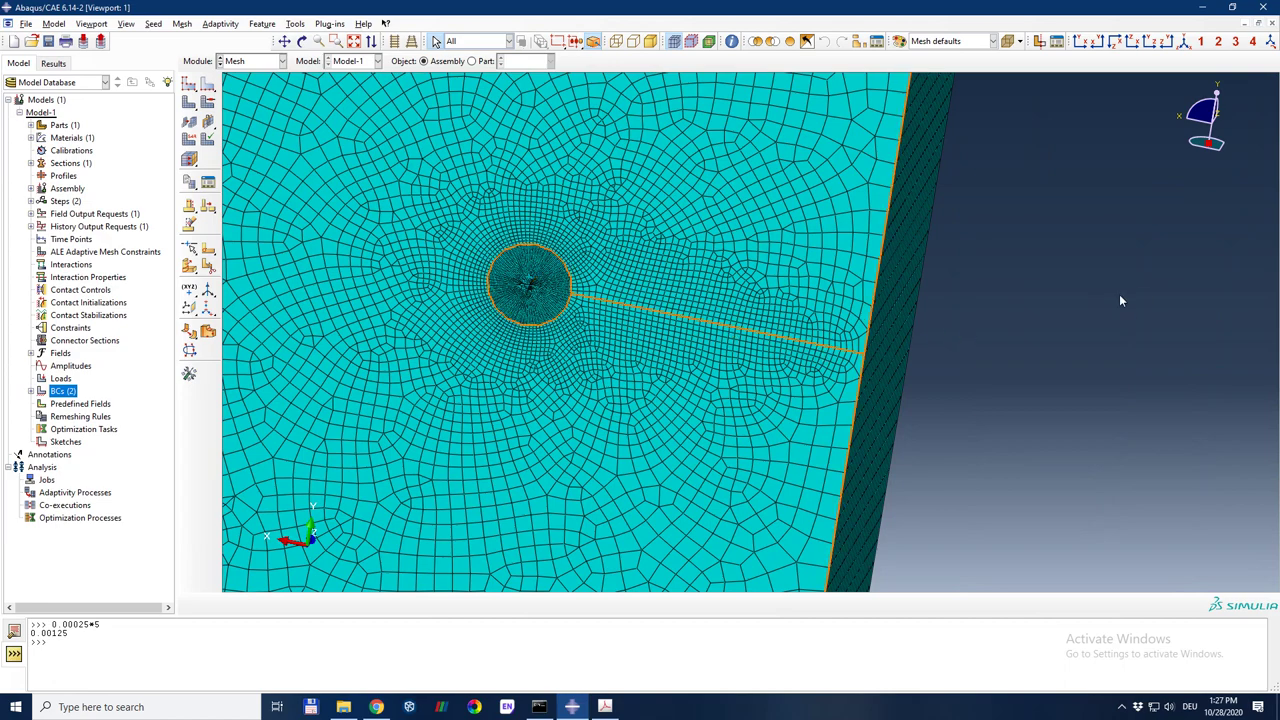
scroll(1036, 274, down, 3)
scroll(809, 386, down, 2)
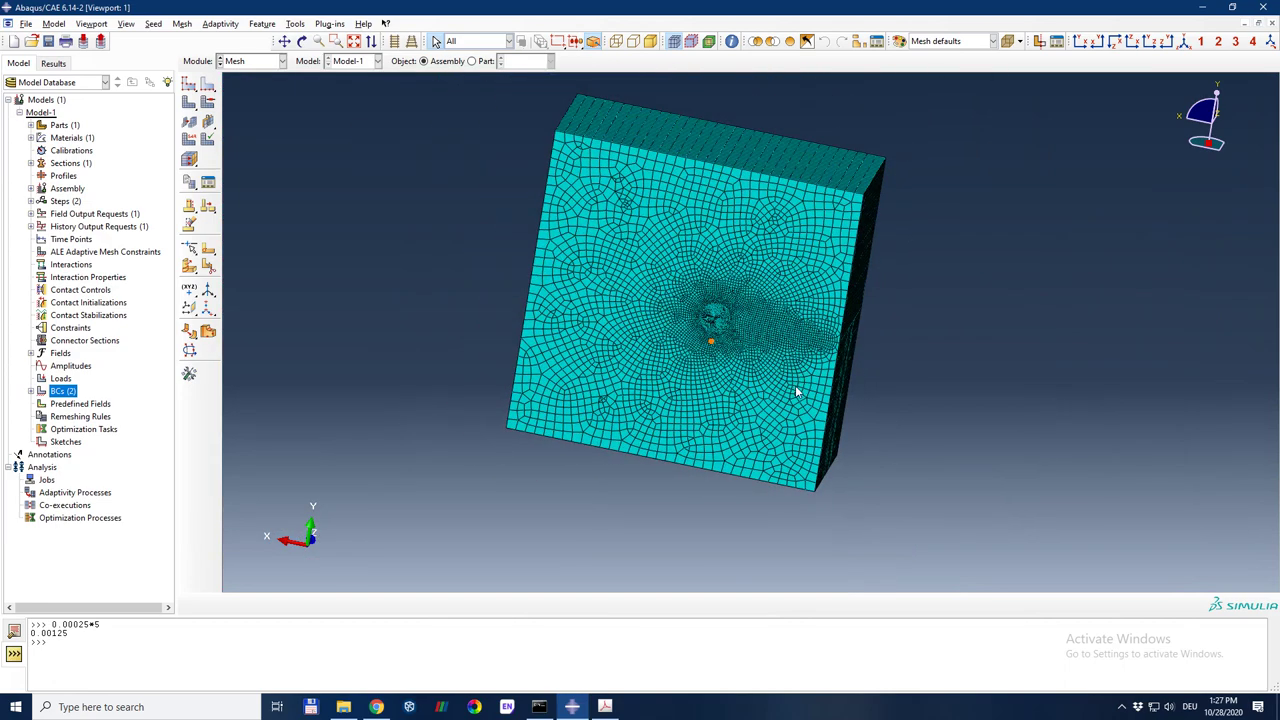
Step: Orbit the meshed block to inspect its thickness and opposite face
ctrl+alt+drag(843, 235, 790, 338)
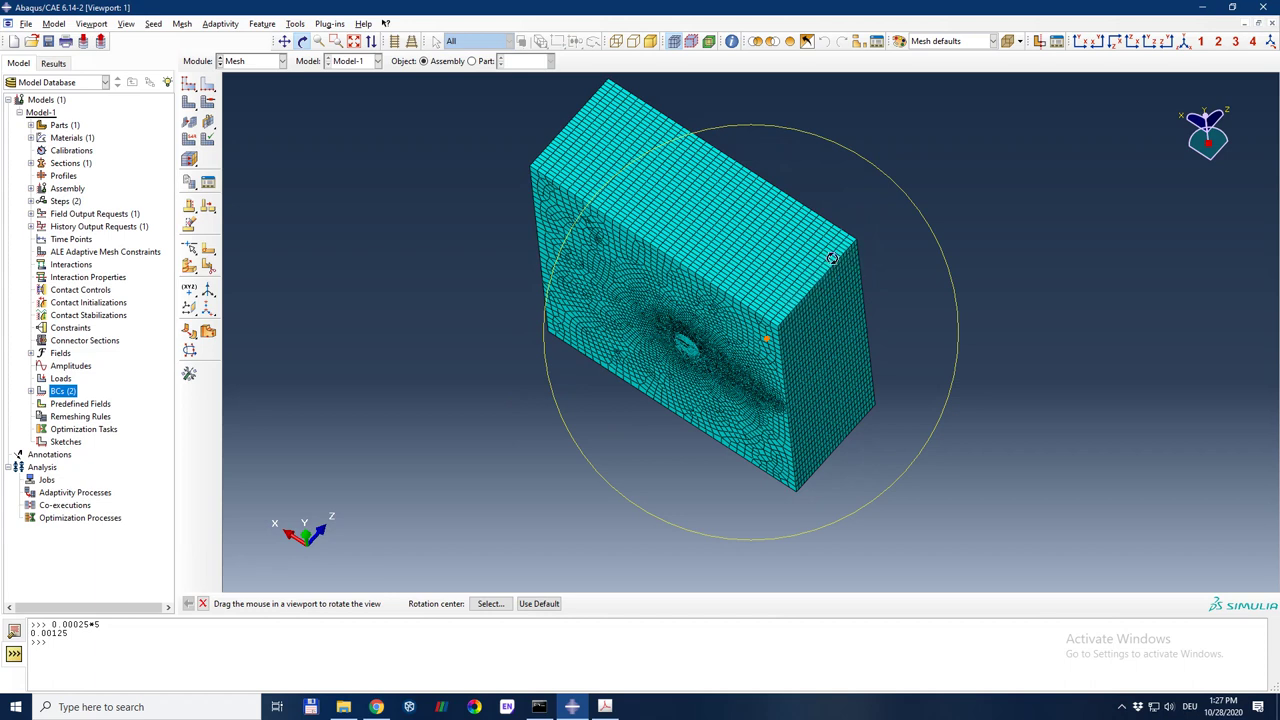
key(Escape)
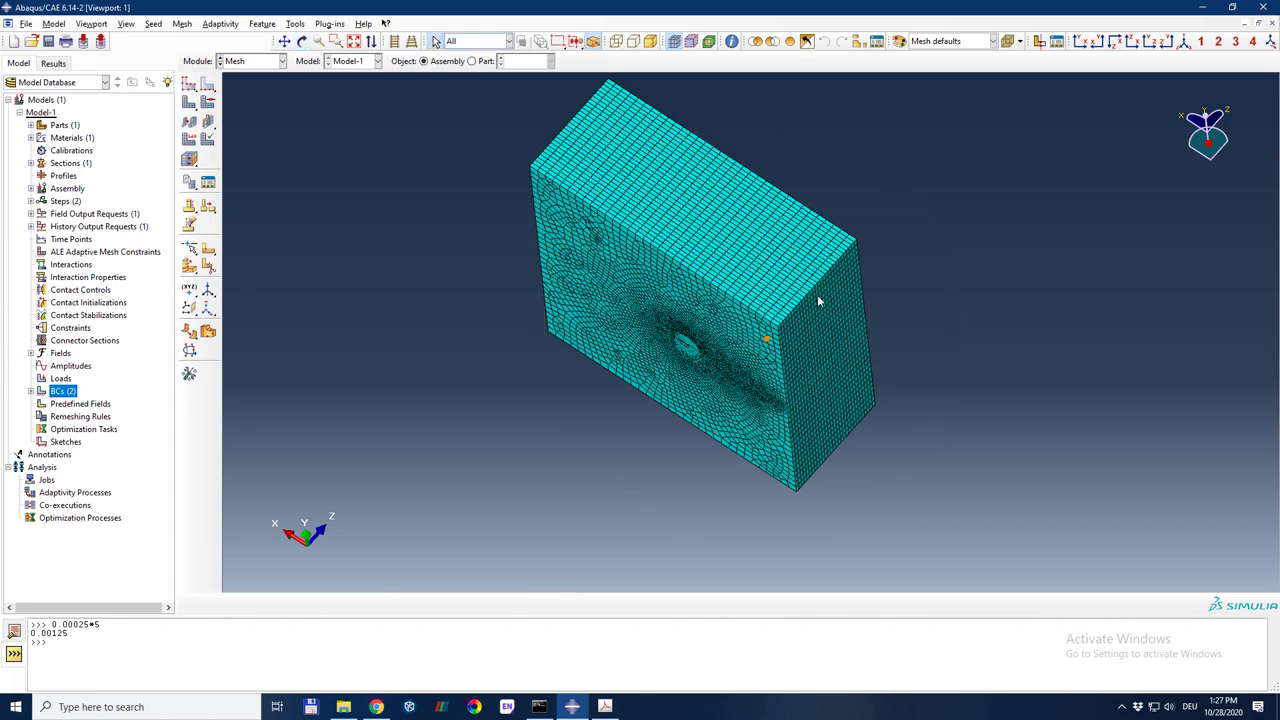
ctrl+alt+drag(572, 355, 708, 428)
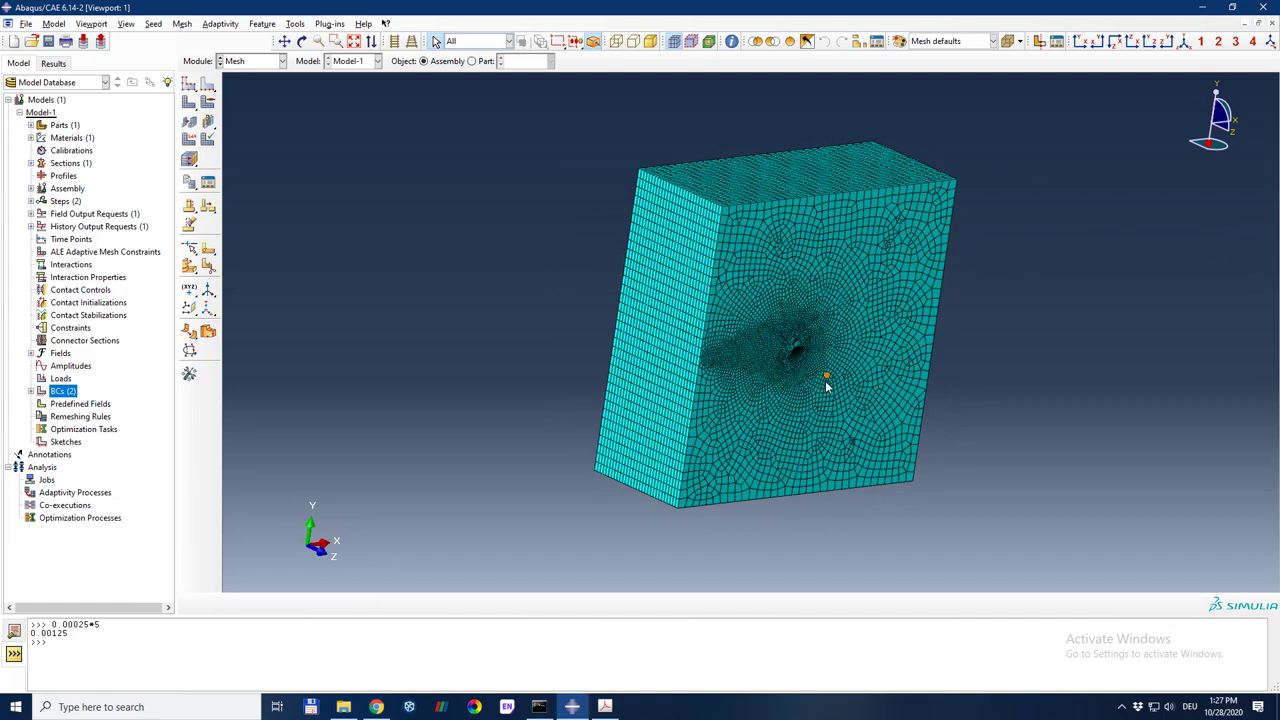
Step: Review the article PDF's Fig. 2 and Fig. 5 at full-page fit, then minimize it
click(604, 706)
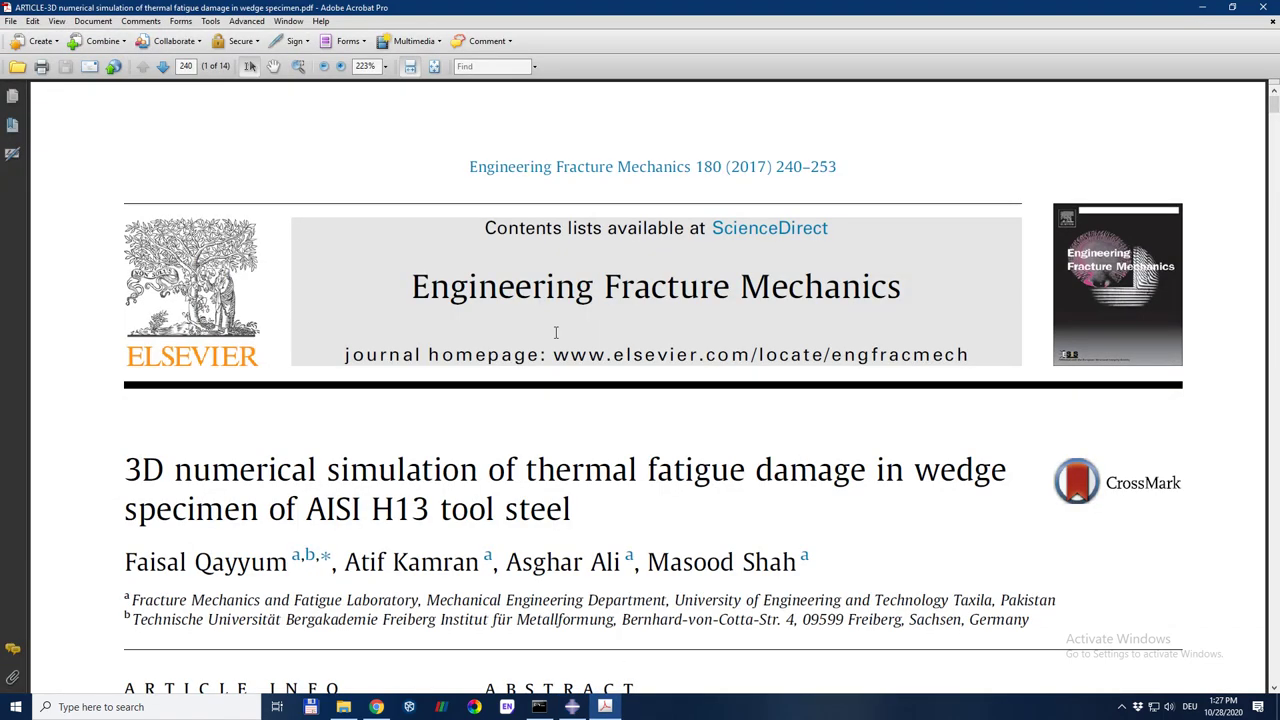
drag(1274, 108, 1274, 172)
scroll(814, 292, down, 10)
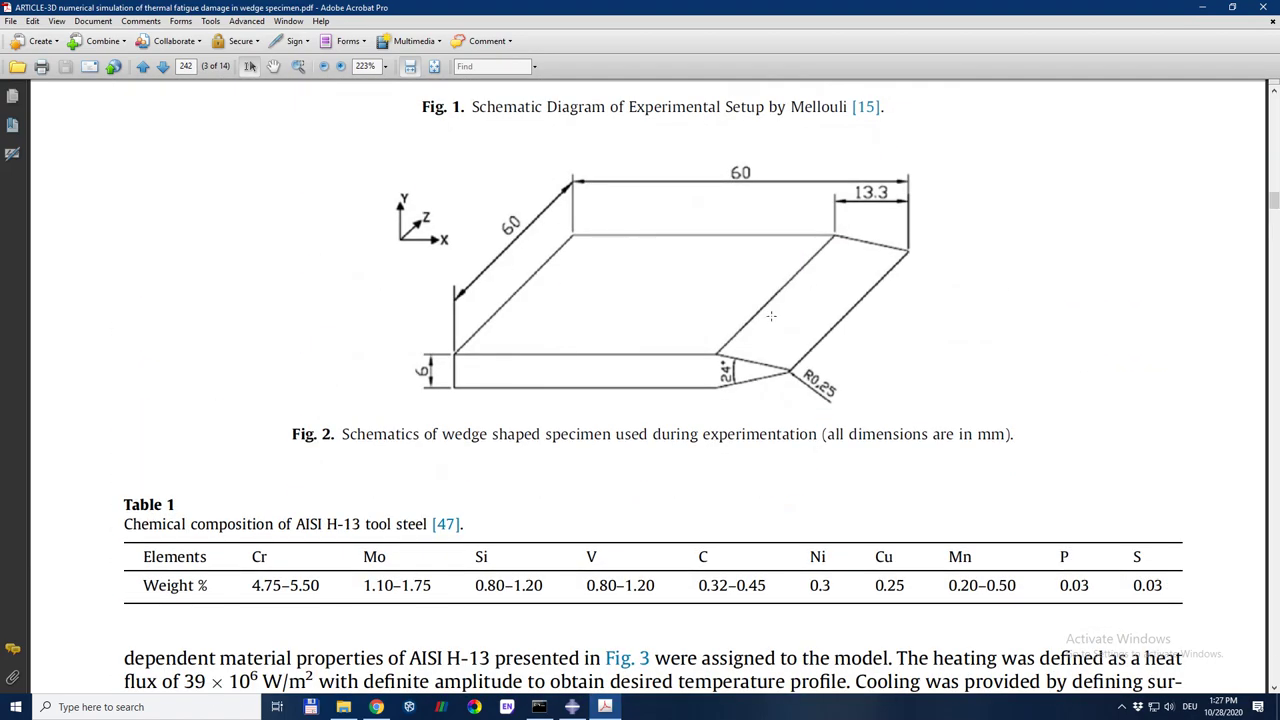
drag(1274, 200, 1274, 285)
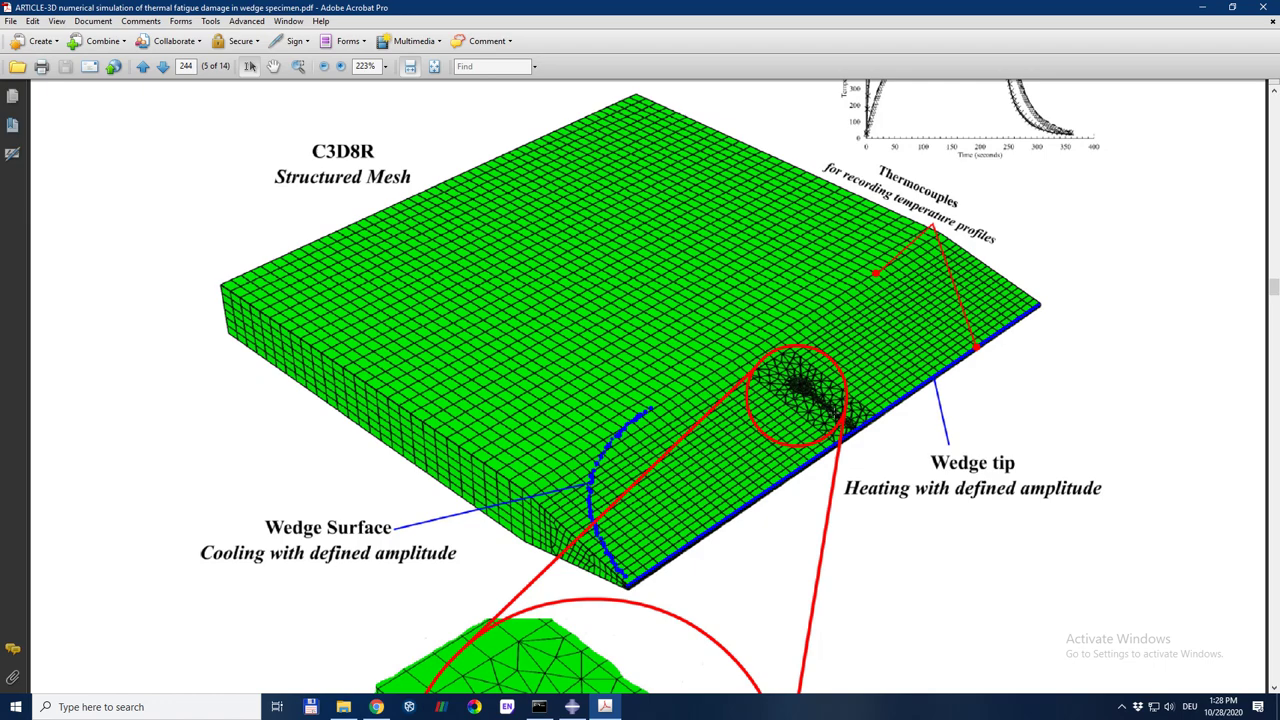
drag(1274, 288, 1274, 299)
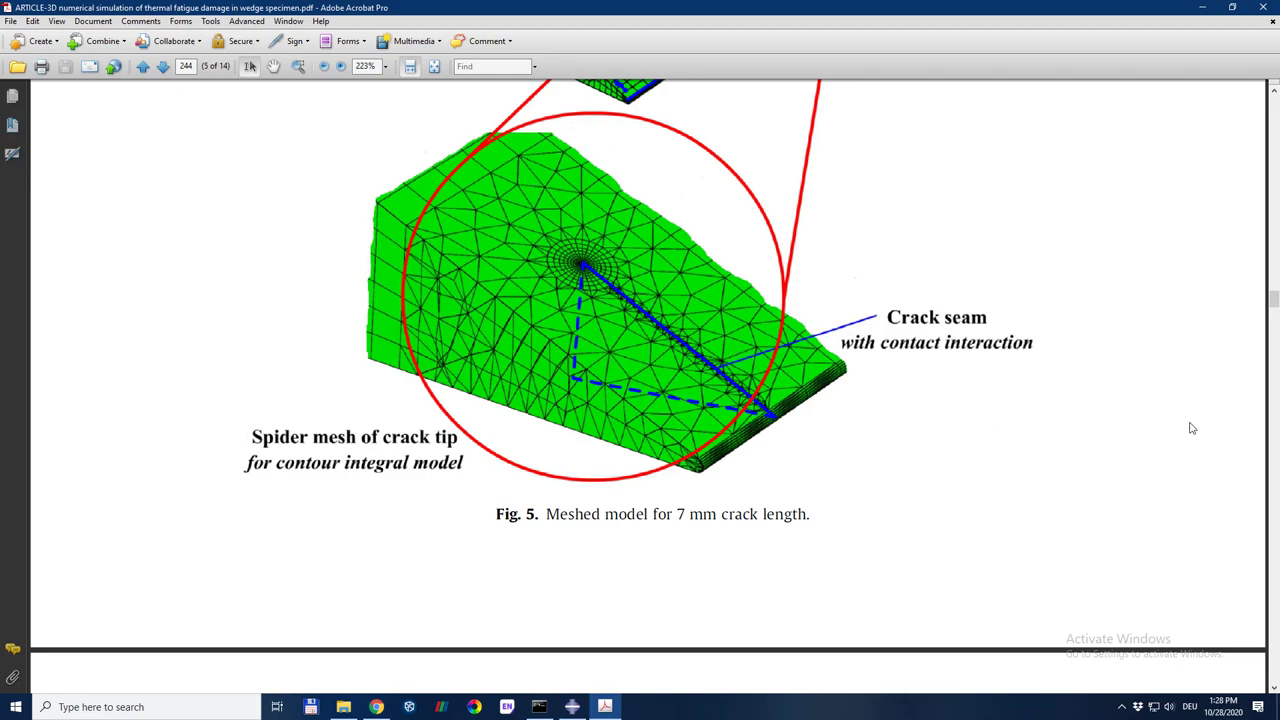
mouse_move(1274, 305)
mouse_down()
mouse_move(1275, 334)
mouse_move(1274, 100)
mouse_move(1276, 296)
mouse_up()
click(434, 66)
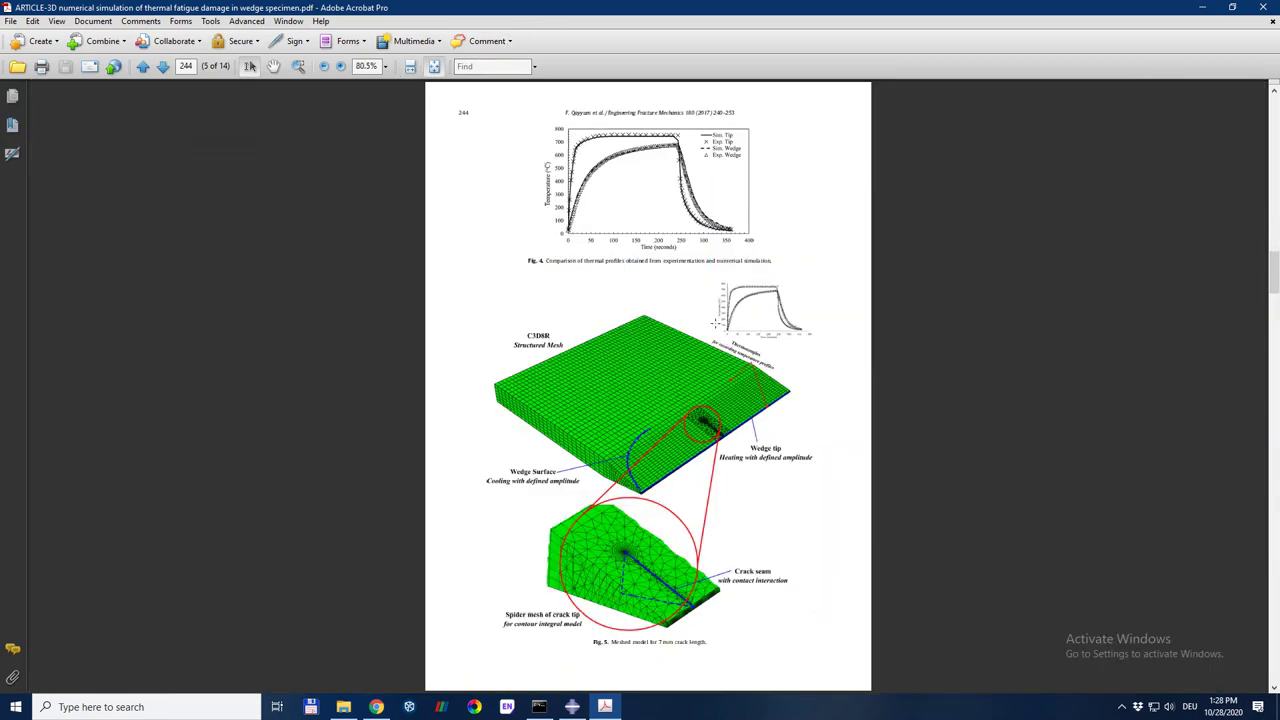
scroll(716, 322, down, 1)
scroll(716, 322, up, 1)
click(1202, 7)
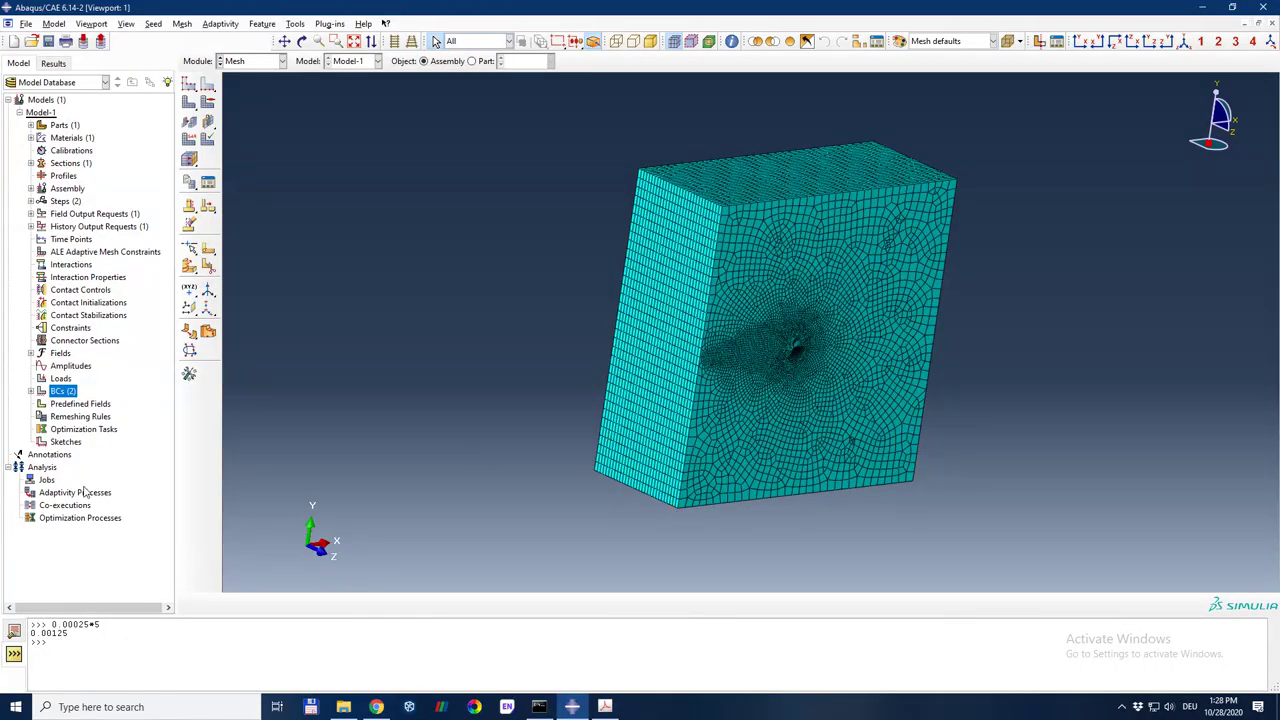
Step: Back in Abaqus, cancel a stray job creation and bring up Model-1's options
double_click(46, 480)
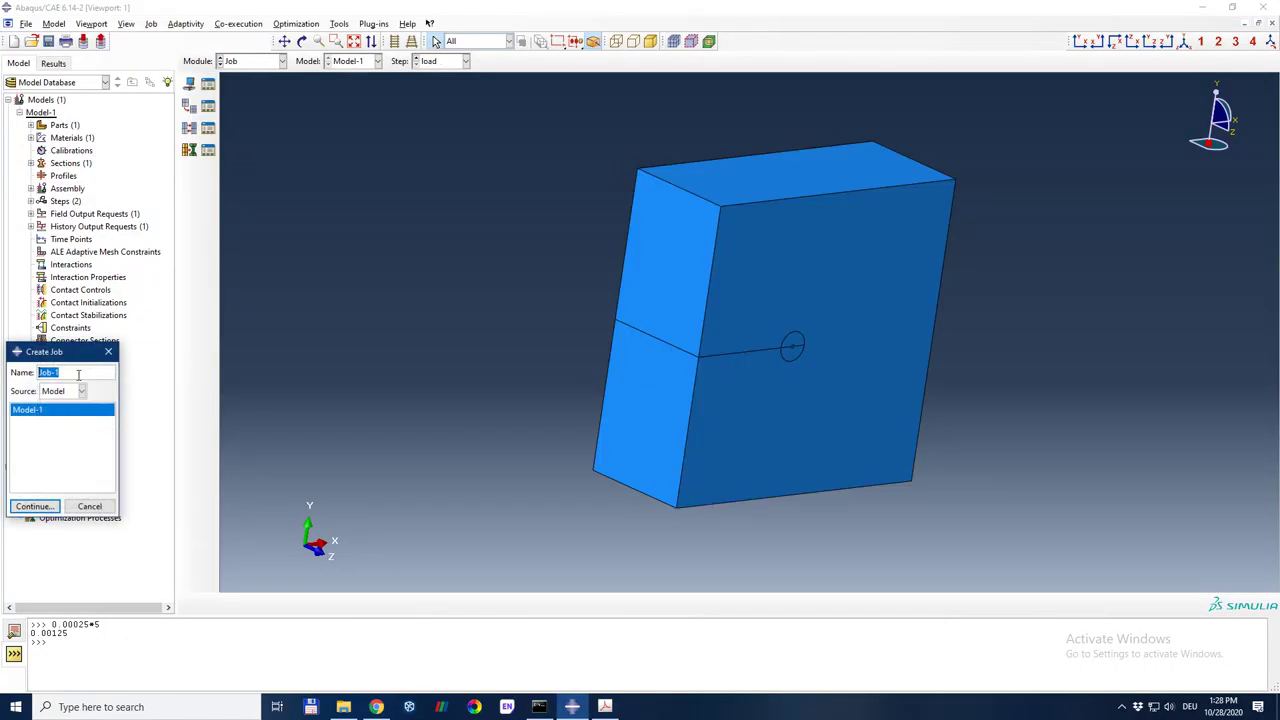
click(89, 506)
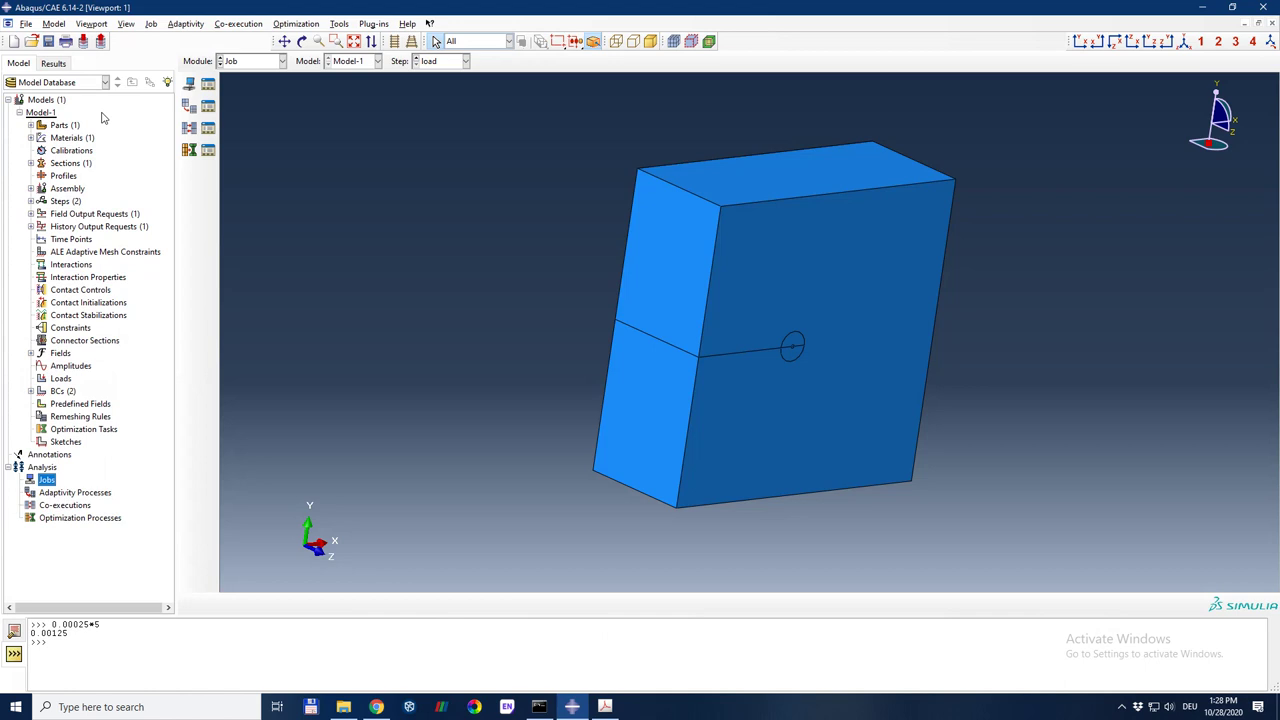
right_click(45, 115)
Step: Rename the model to 3d-crack, then to crack3d
click(78, 175)
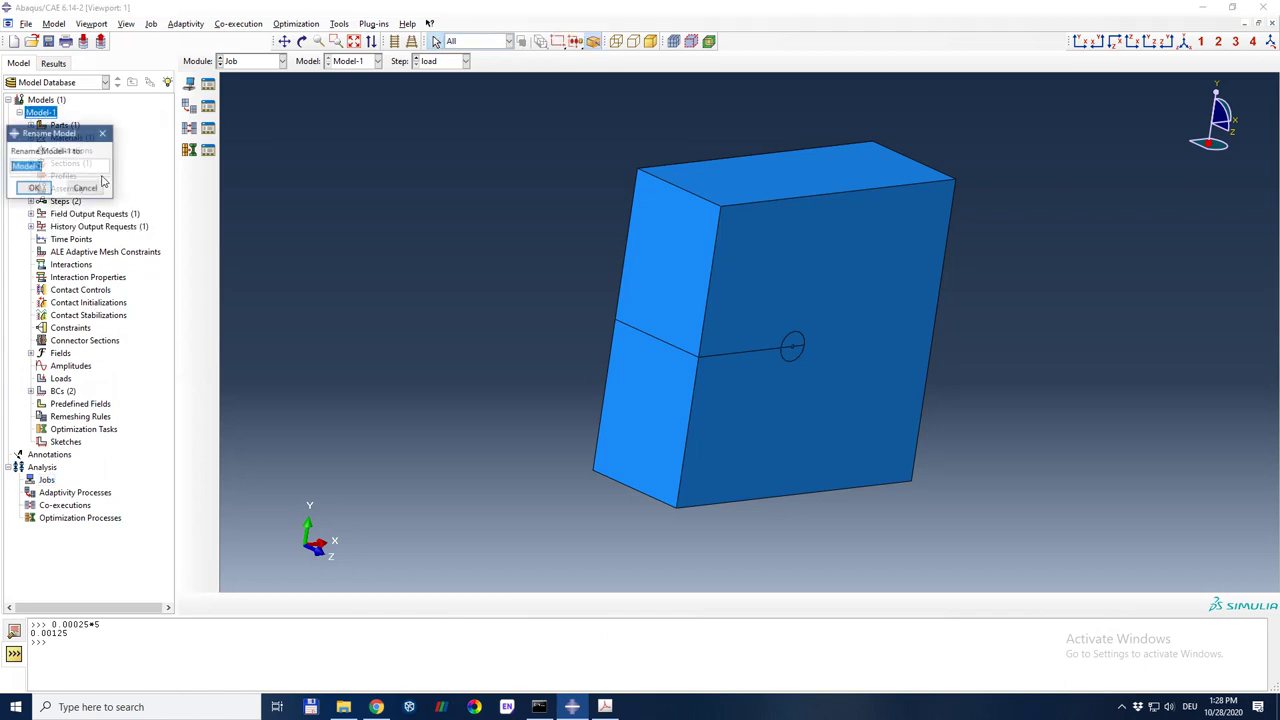
text(3d-crack)
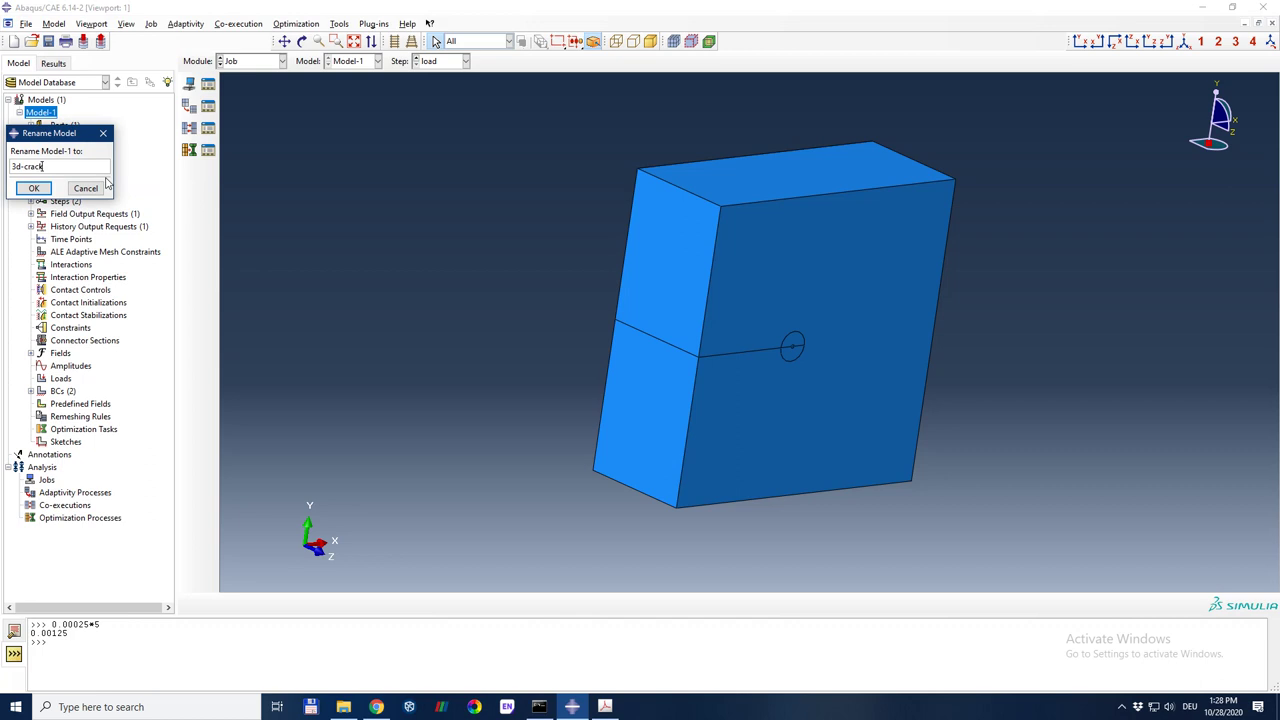
key(Return)
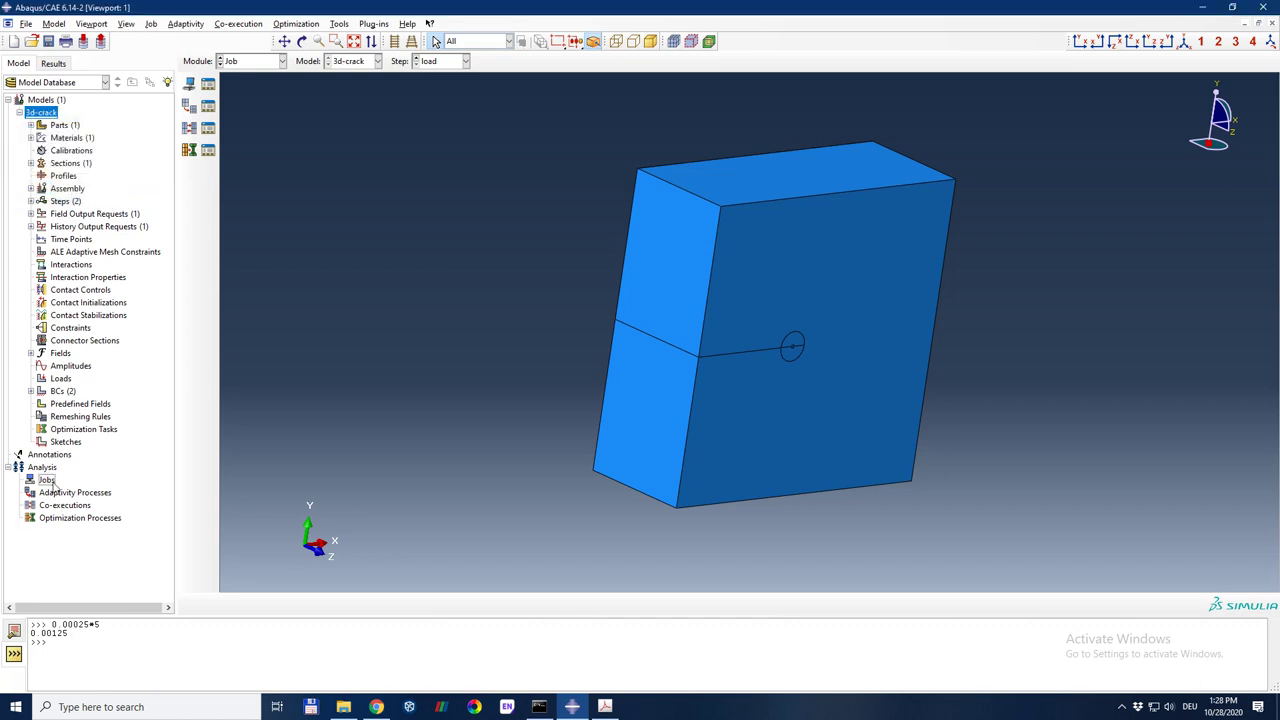
key(F2)
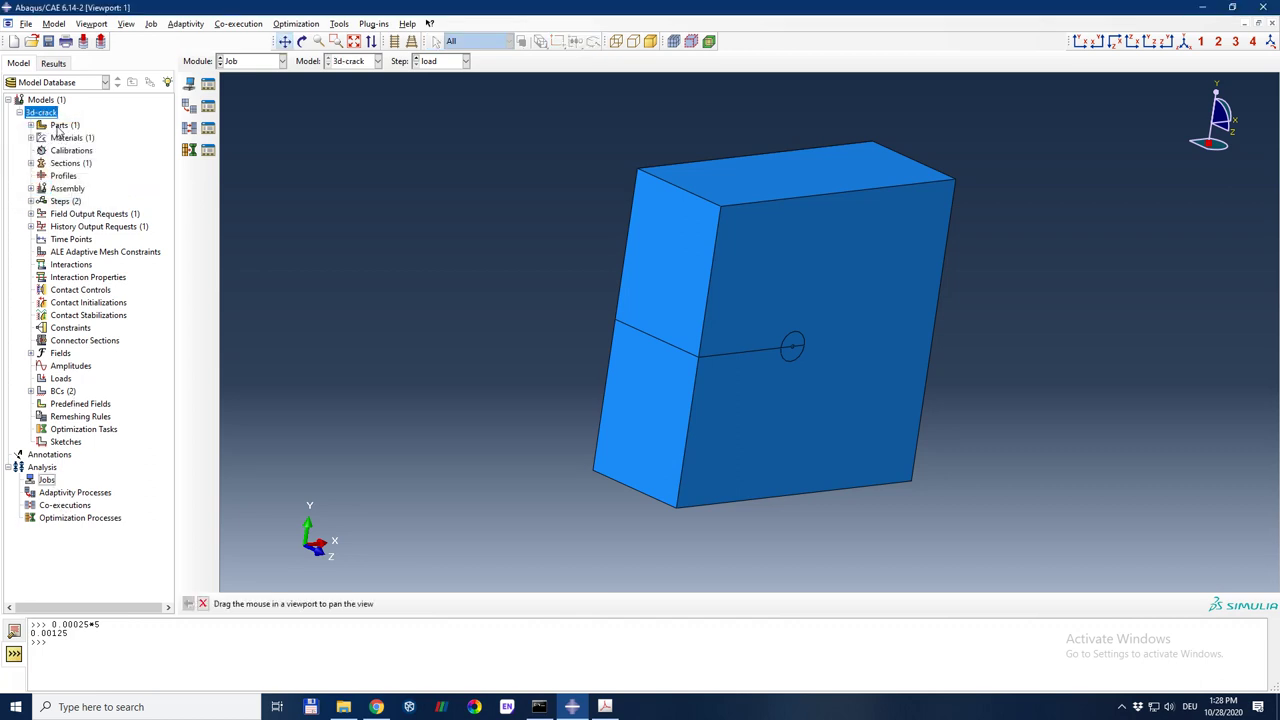
right_click(55, 112)
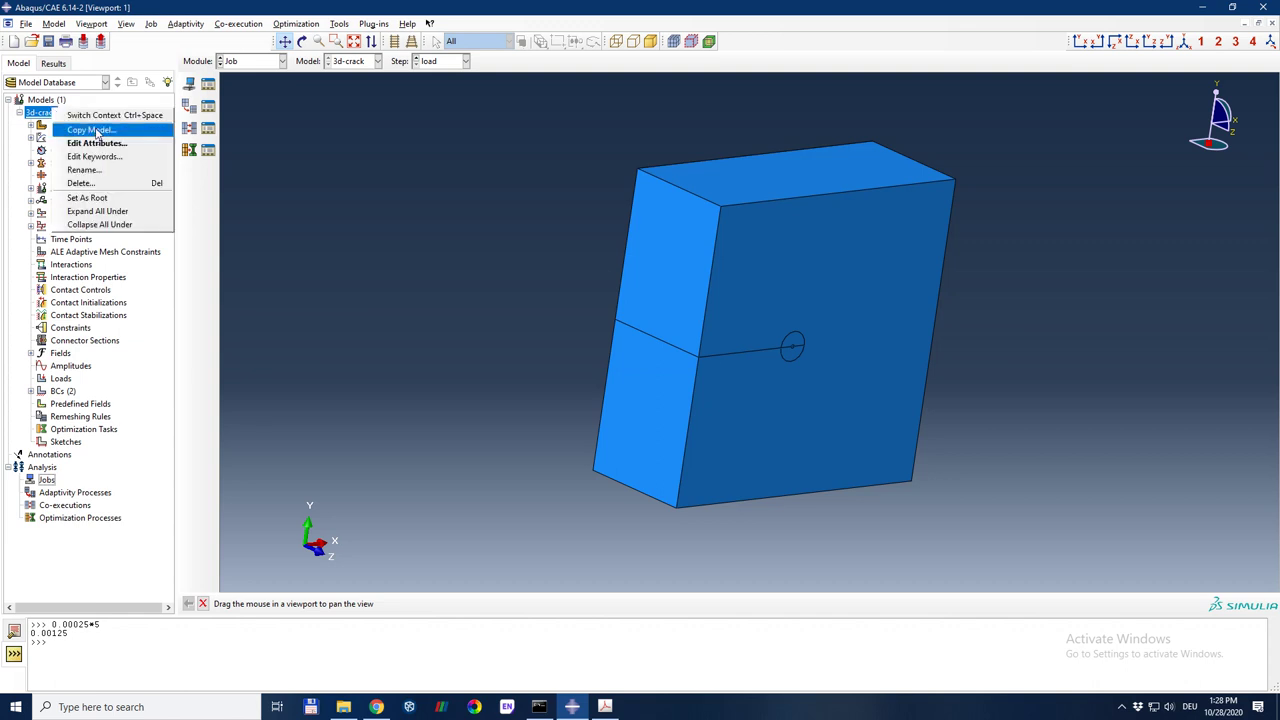
click(108, 172)
text(c)
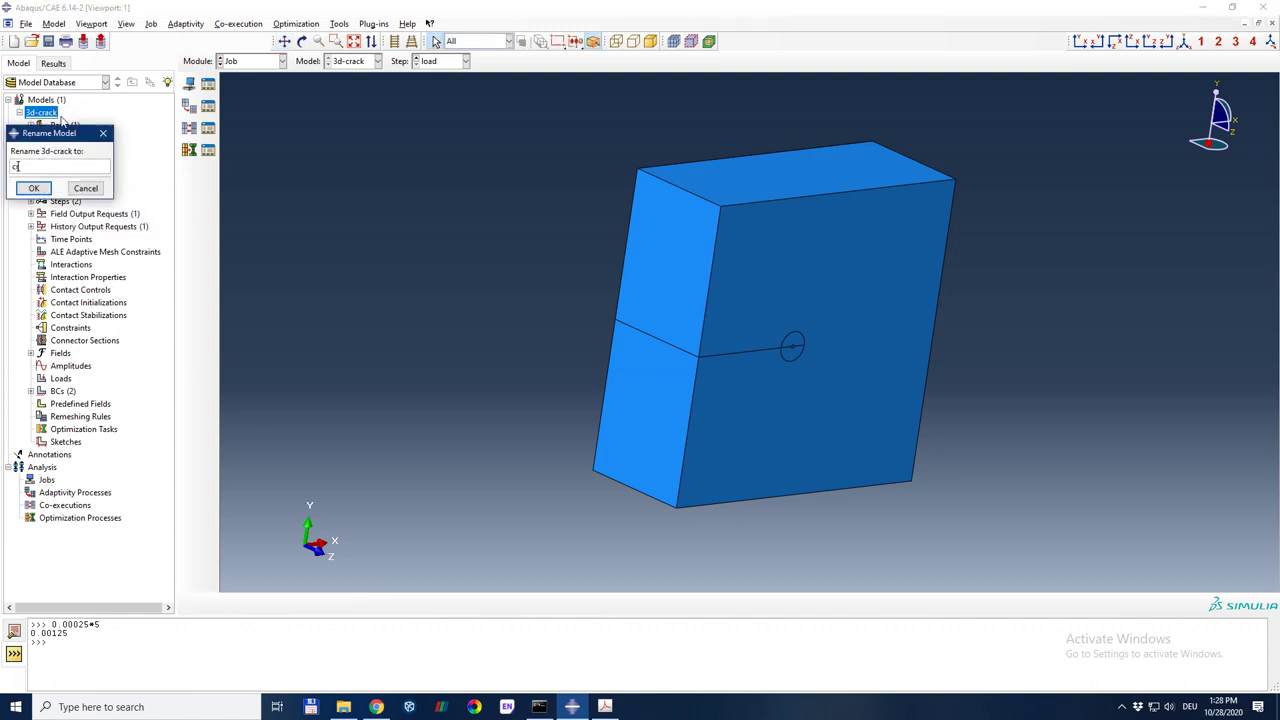
text(rack3d)
key(Return)
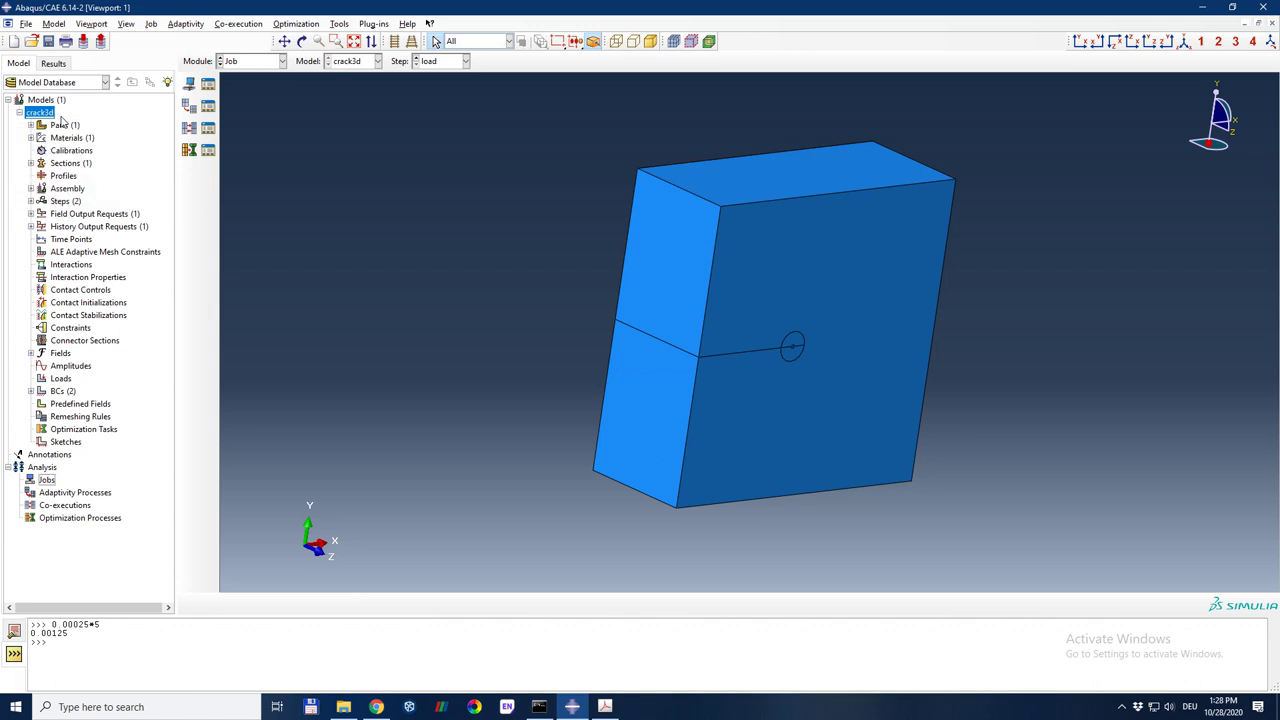
Step: Create a job named crack3d with multiple-processor parallelization enabled
click(47, 480)
double_click(47, 480)
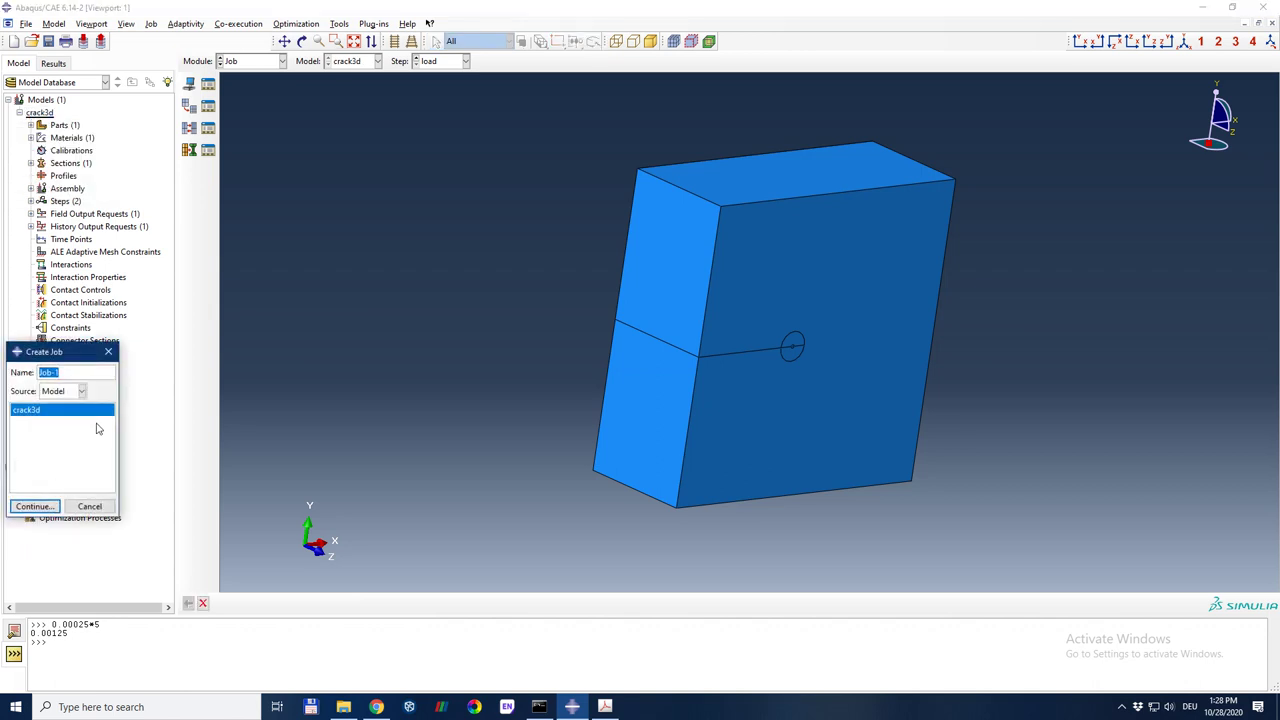
text(crack3d)
key(Return)
click(165, 165)
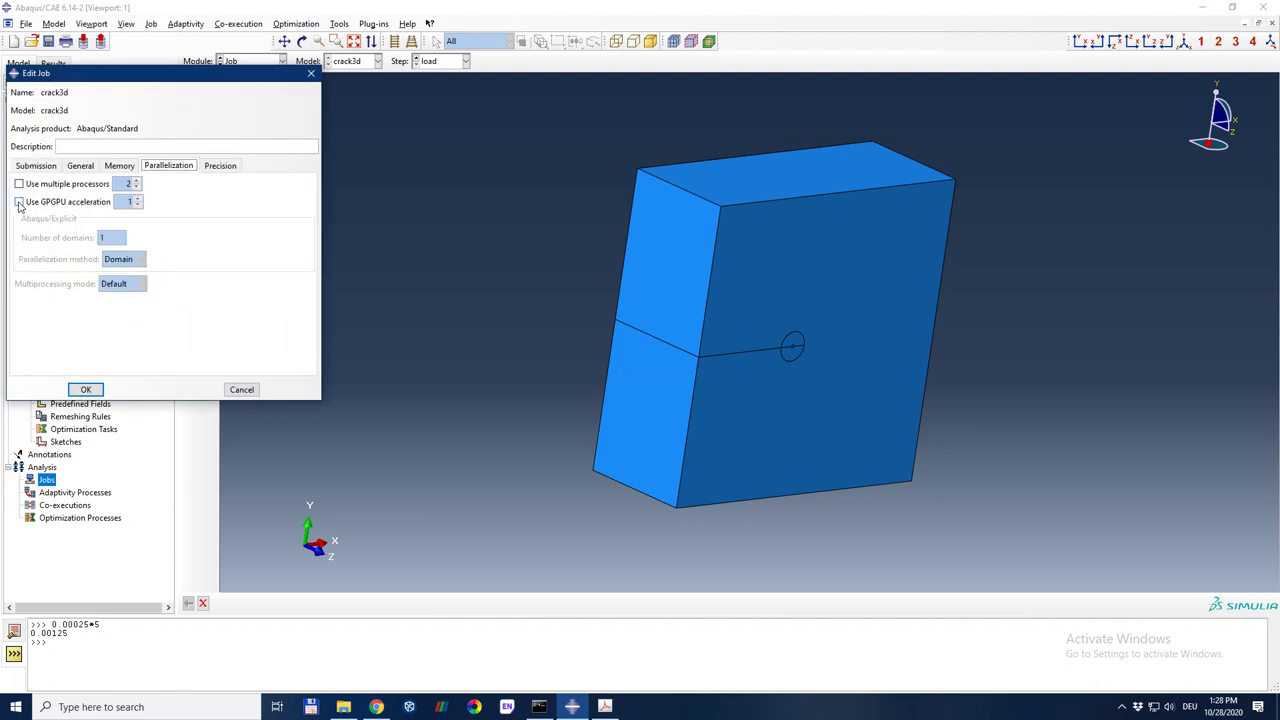
click(19, 184)
click(86, 389)
Step: Attempt to compress and then save the model database, abandoning both
click(26, 23)
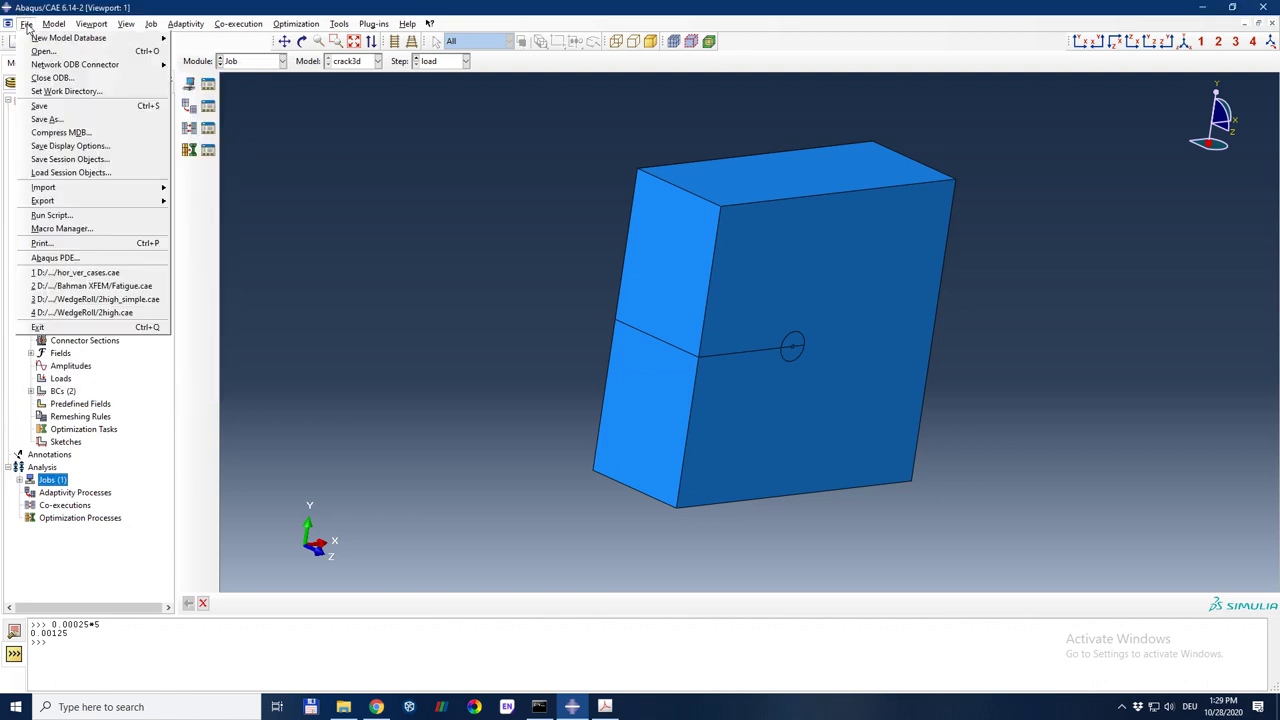
click(78, 132)
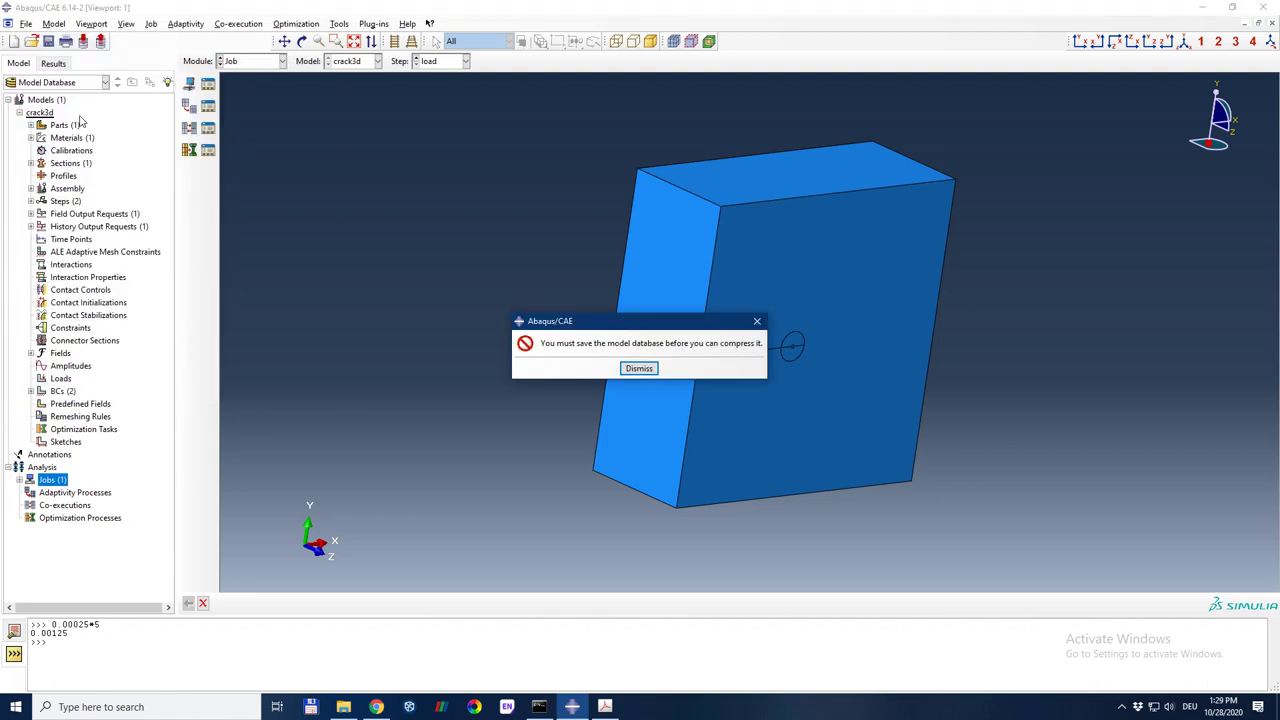
click(757, 323)
click(26, 23)
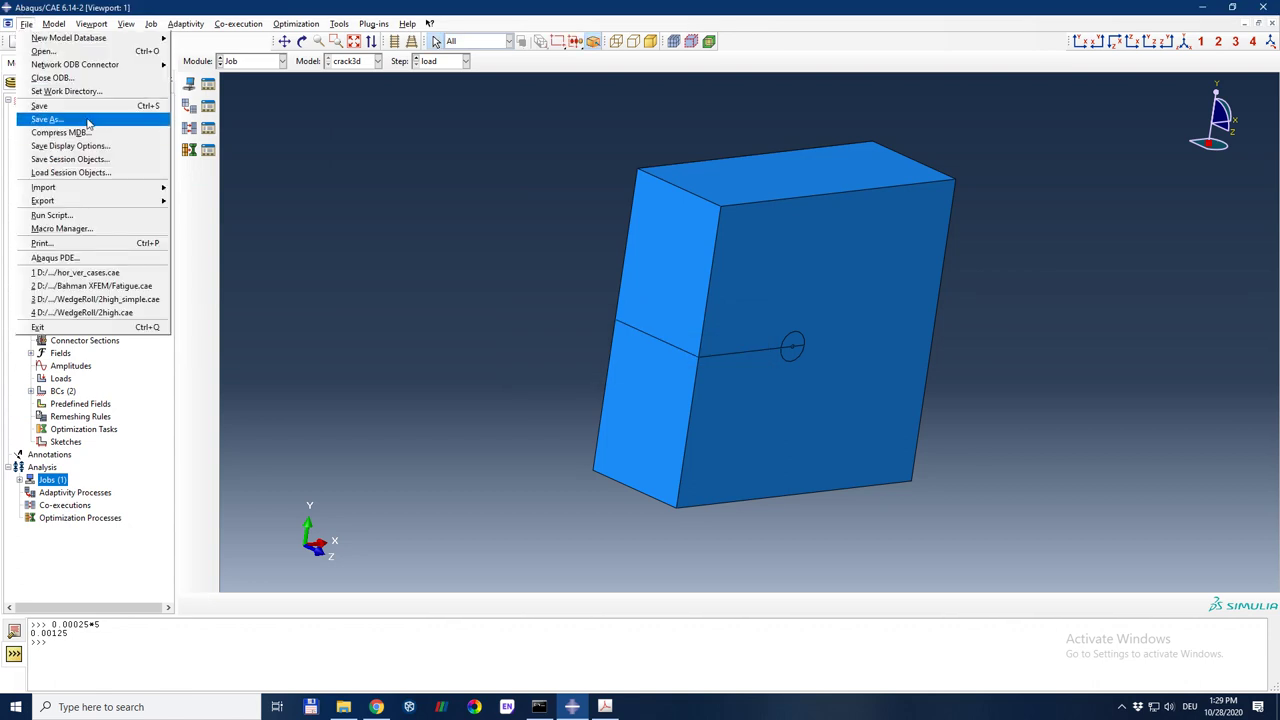
click(46, 119)
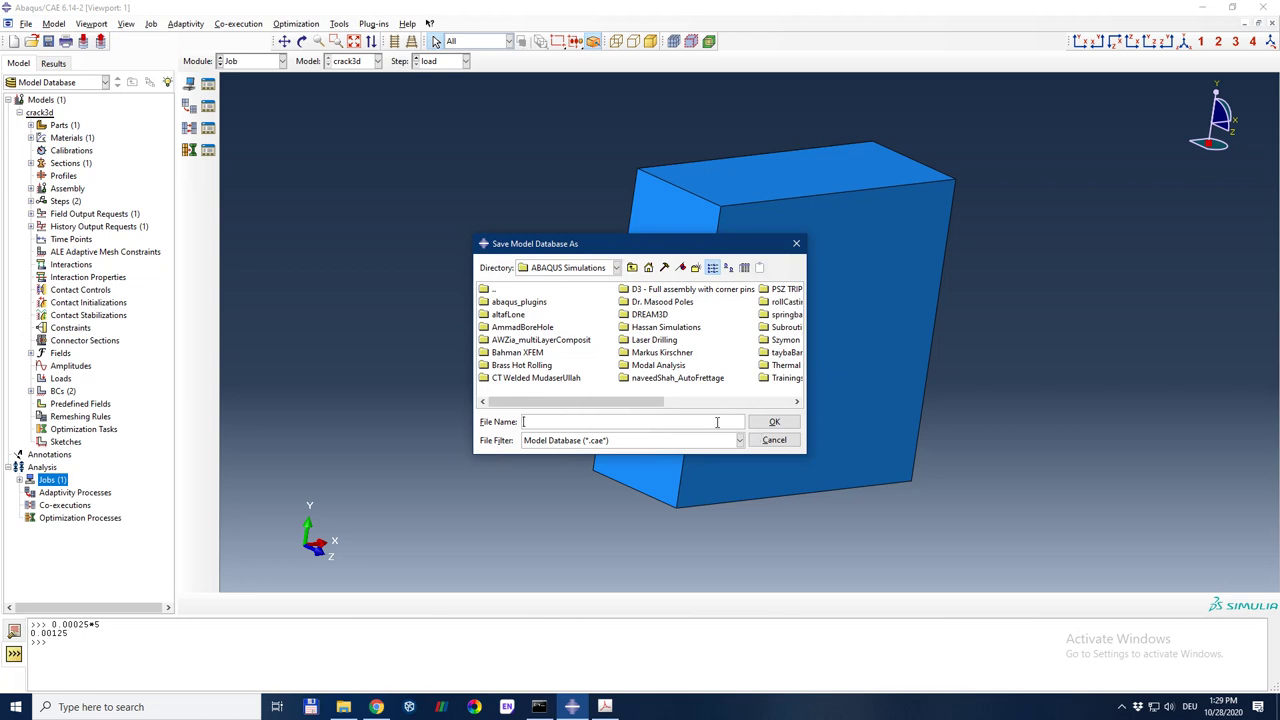
drag(651, 403, 655, 408)
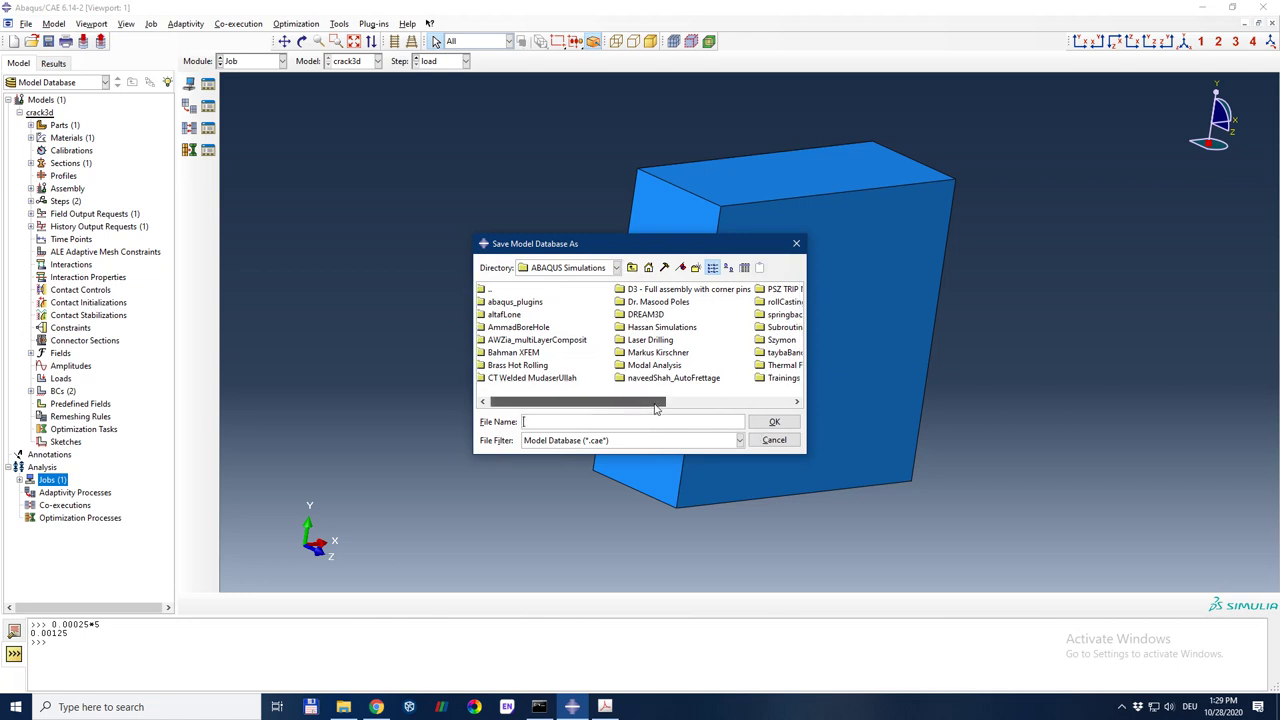
click(774, 440)
Step: Set the work directory to the Trainings folder
click(22, 24)
click(60, 94)
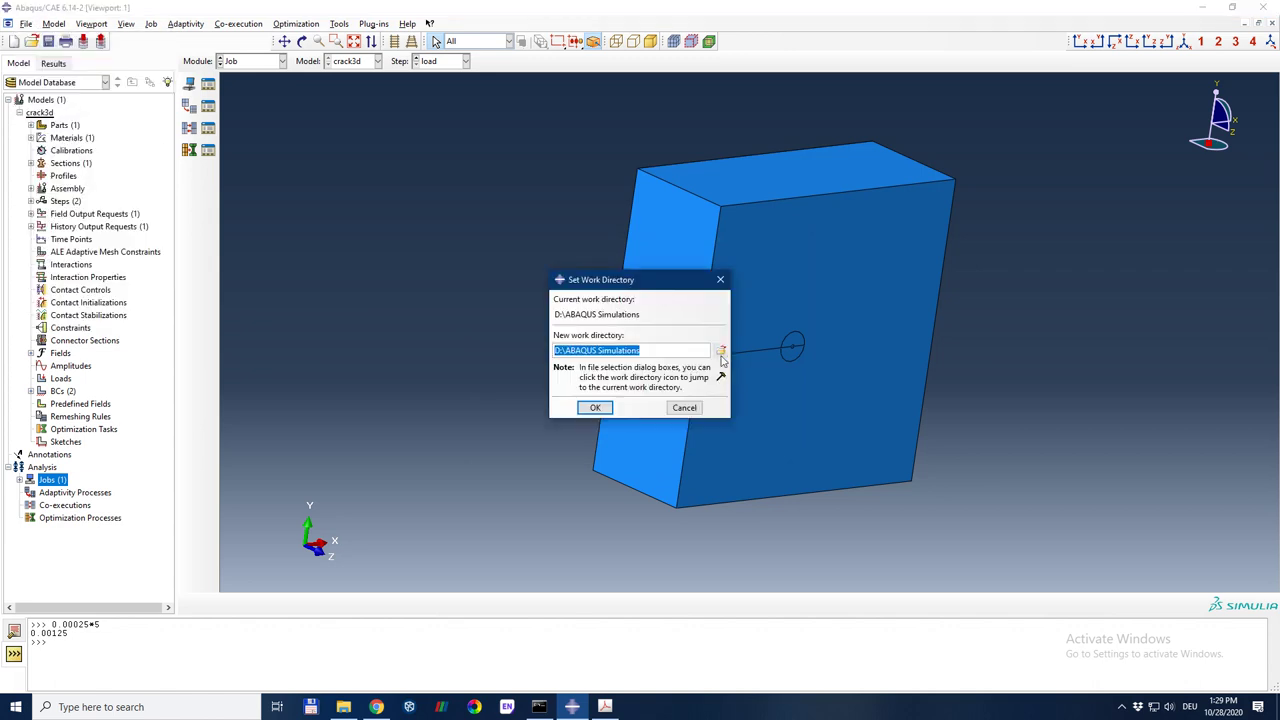
click(721, 352)
scroll(693, 402, down, 2)
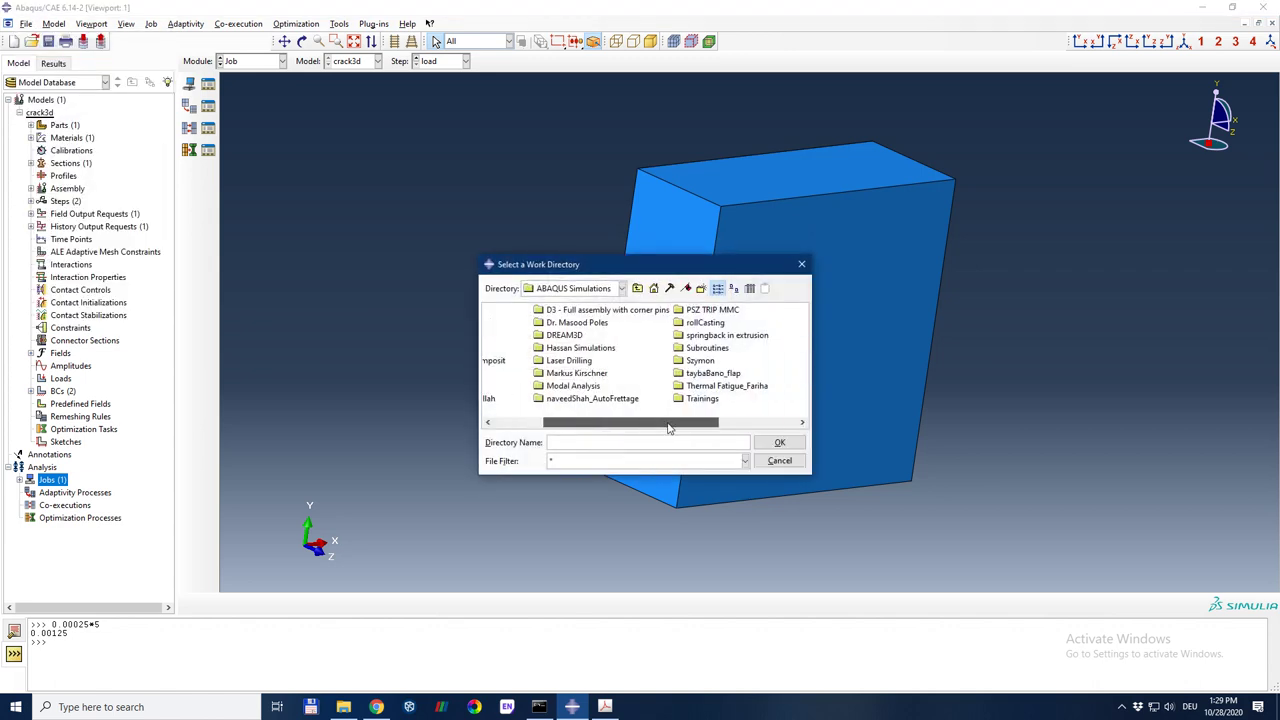
click(692, 399)
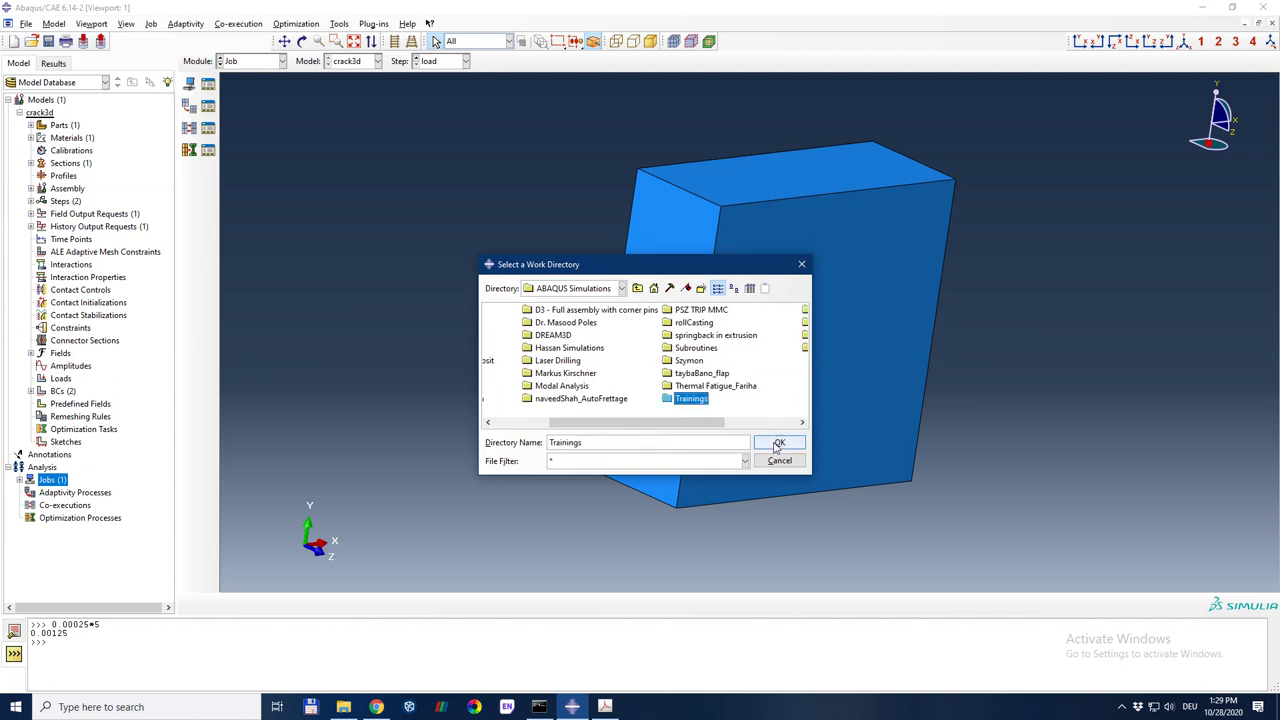
click(777, 444)
click(596, 409)
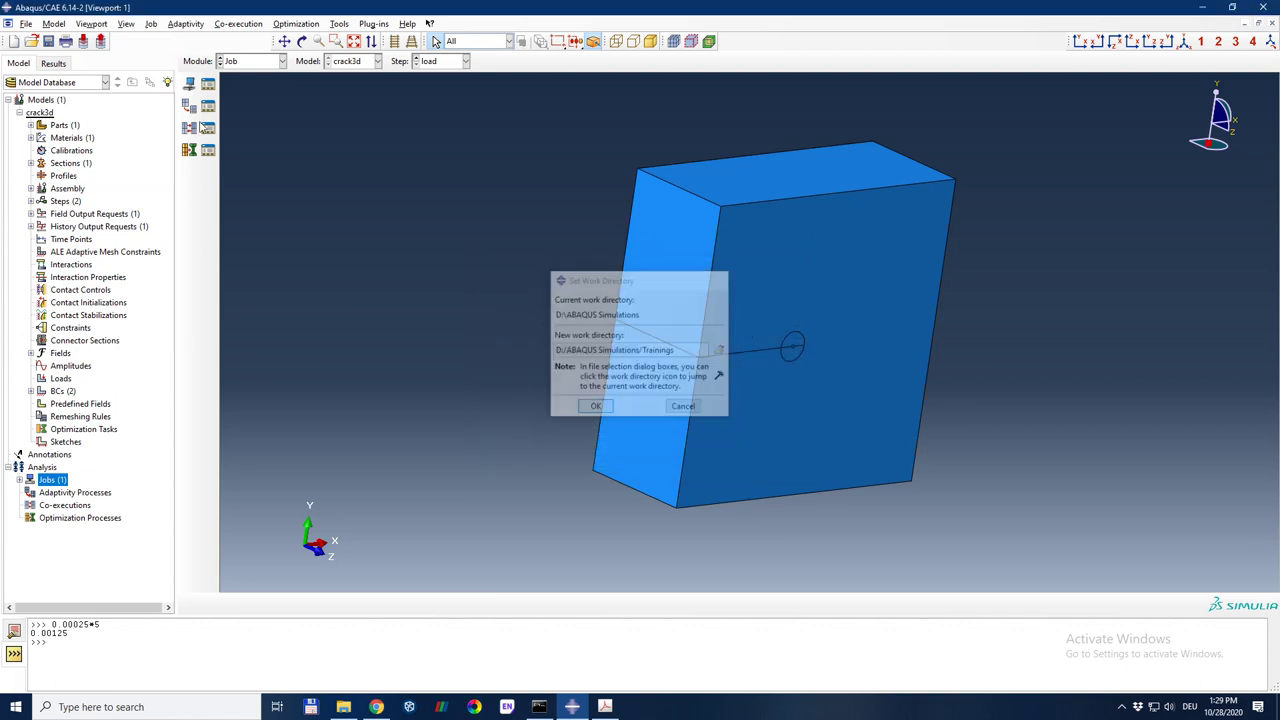
Step: Save the database as crack3d.cae in Trainings and expand the Jobs list
click(26, 23)
click(45, 109)
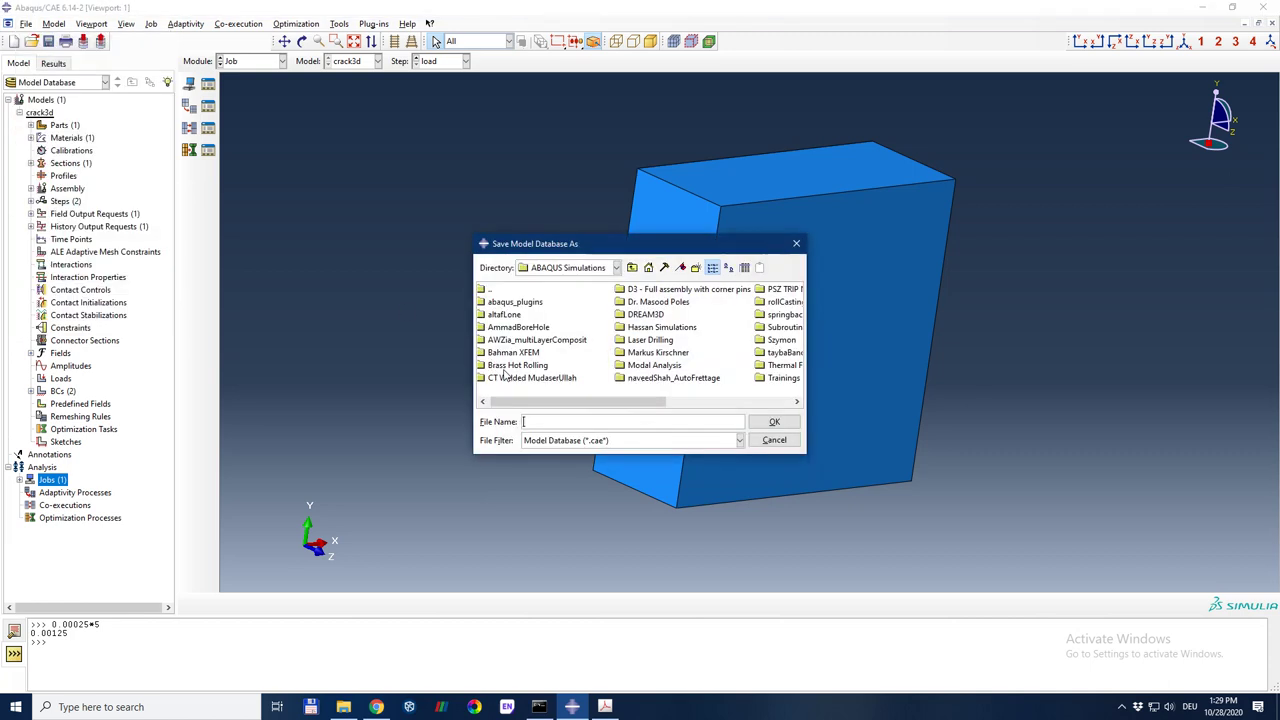
drag(622, 405, 670, 405)
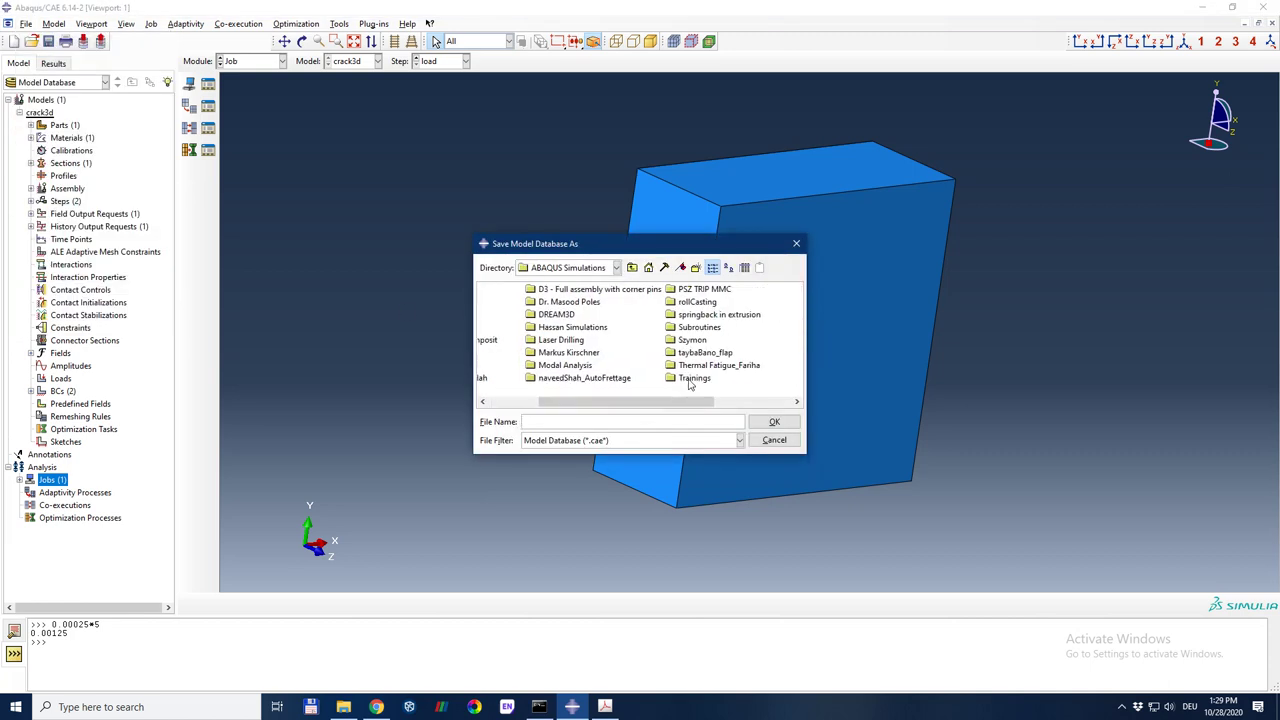
double_click(688, 381)
click(600, 420)
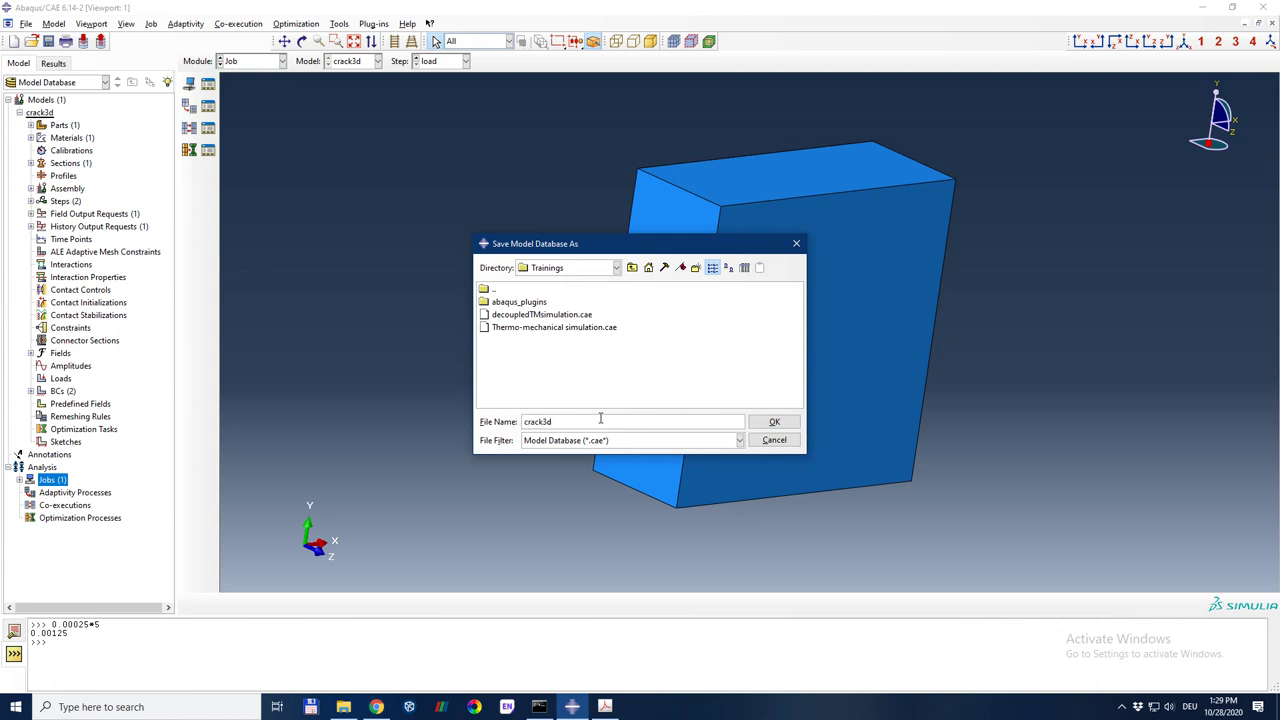
text(crack3d)
key(Return)
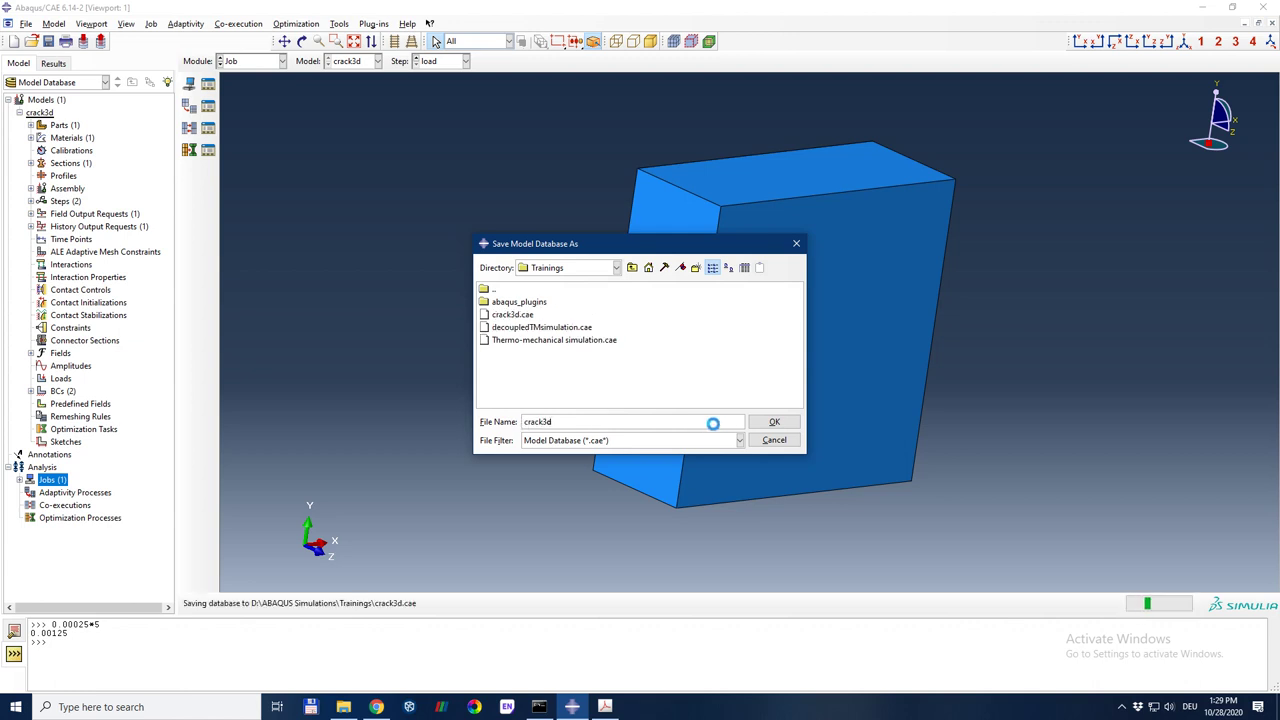
click(19, 480)
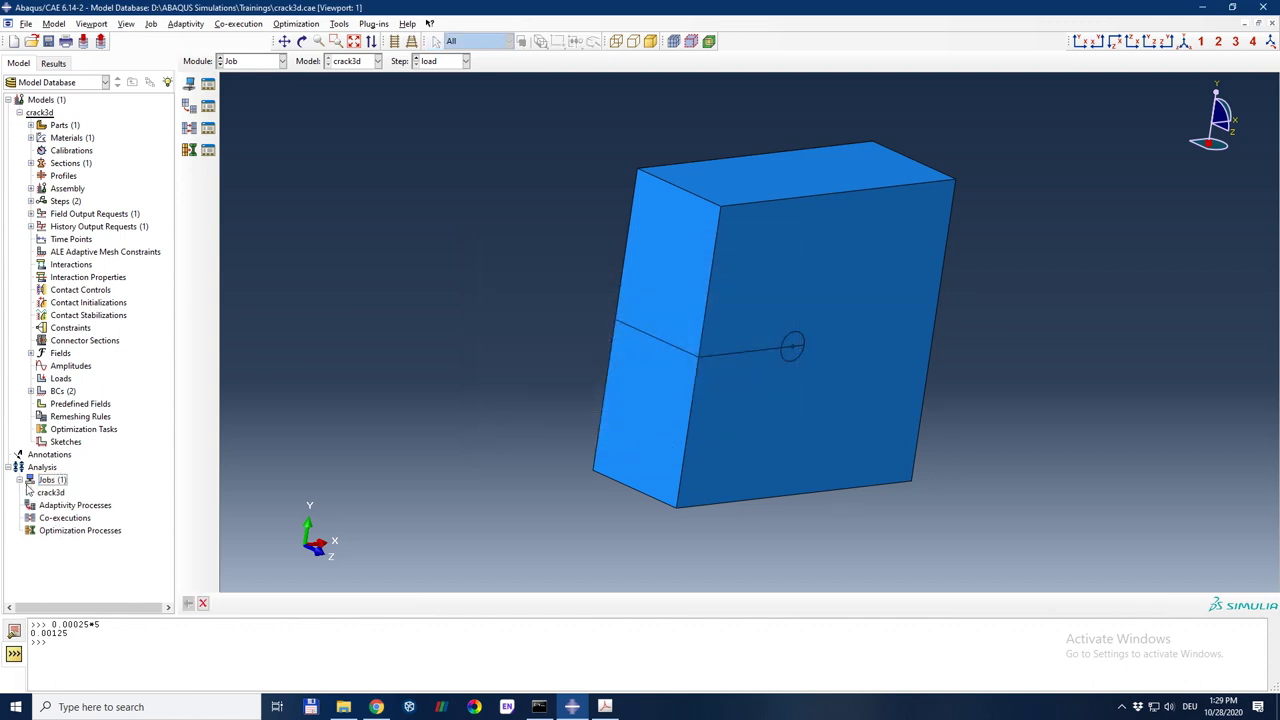
Step: Start submitting the crack3d job, then decline so crack output can be added first
right_click(44, 496)
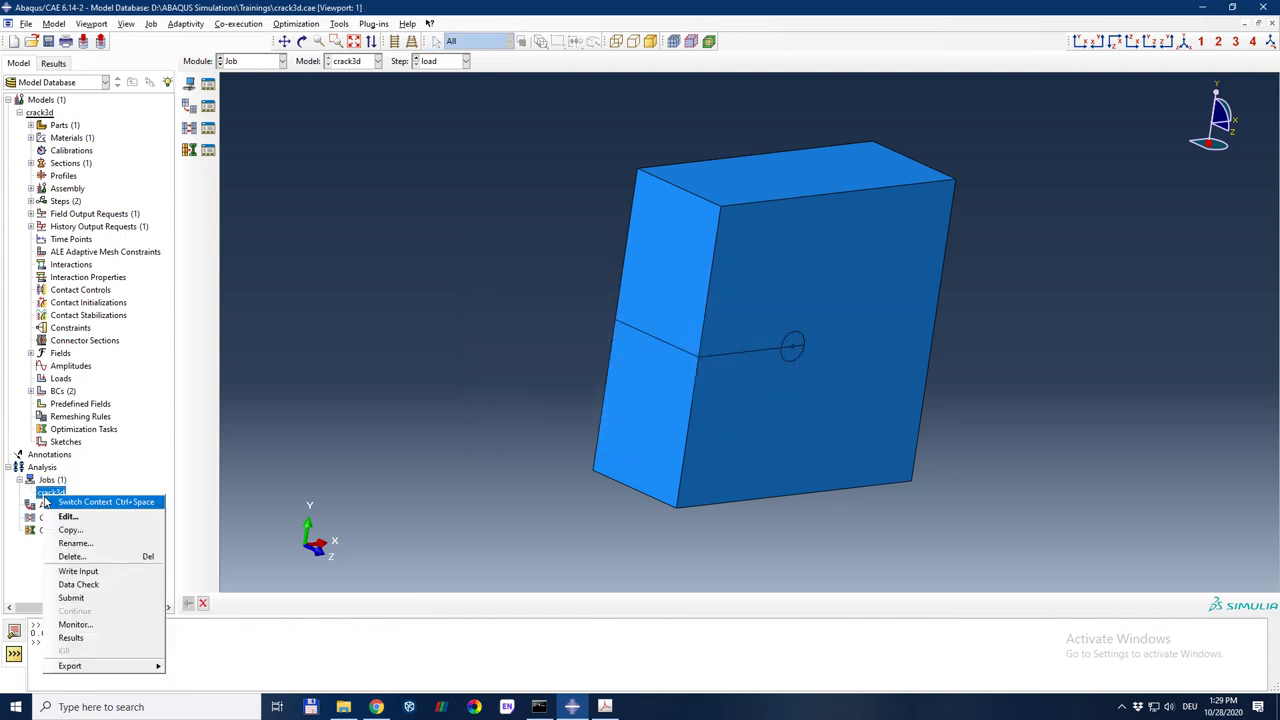
click(72, 598)
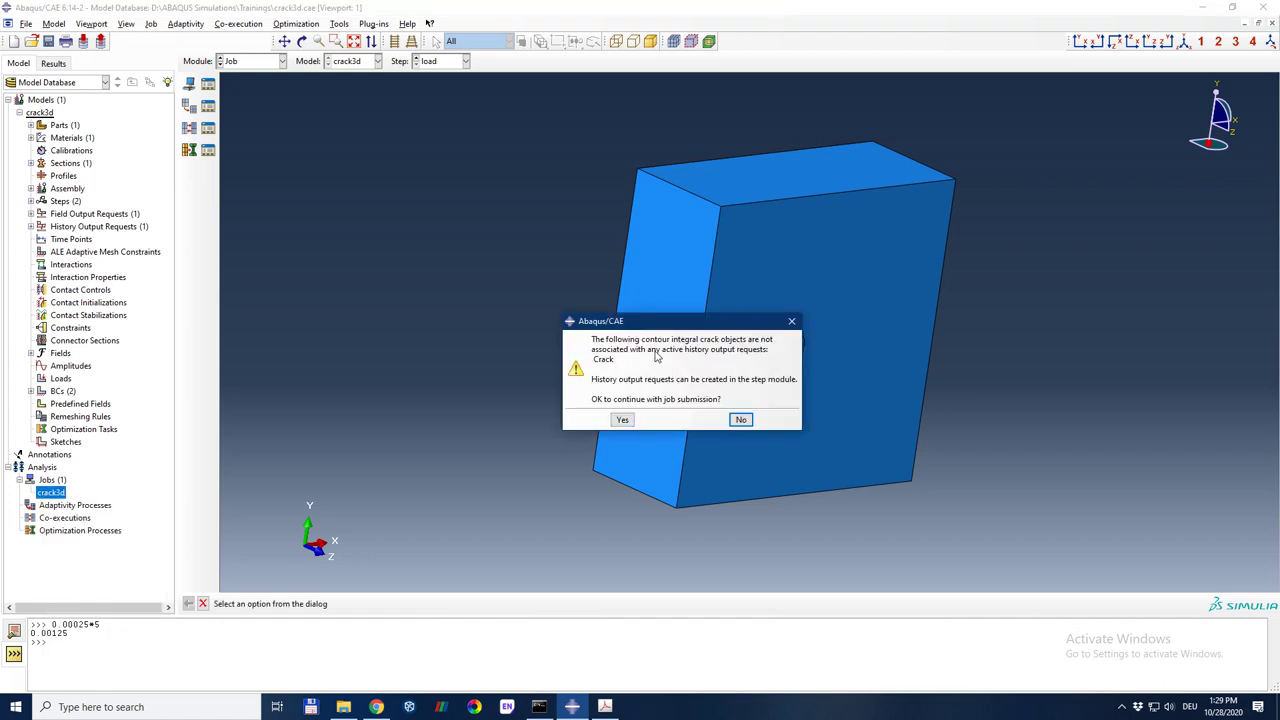
click(741, 419)
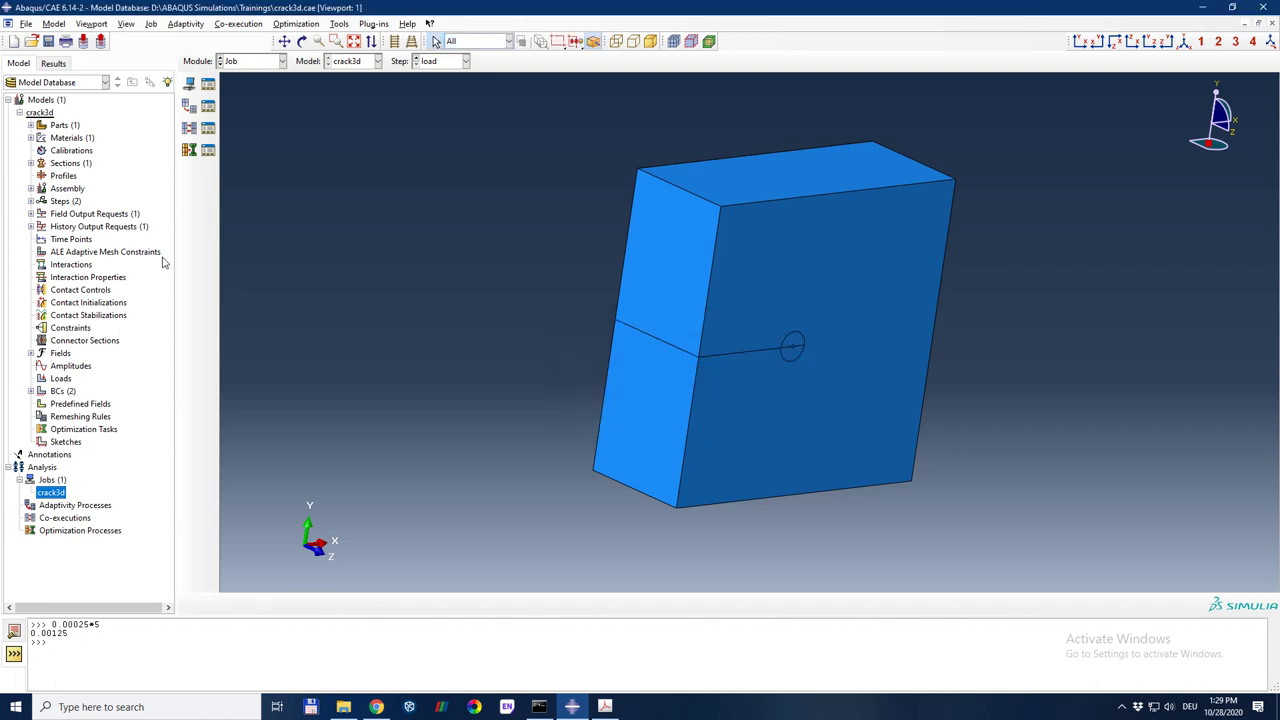
Step: Create history output H-Output-2 with domain Crack, J-integral over 10 contours
click(62, 228)
double_click(62, 228)
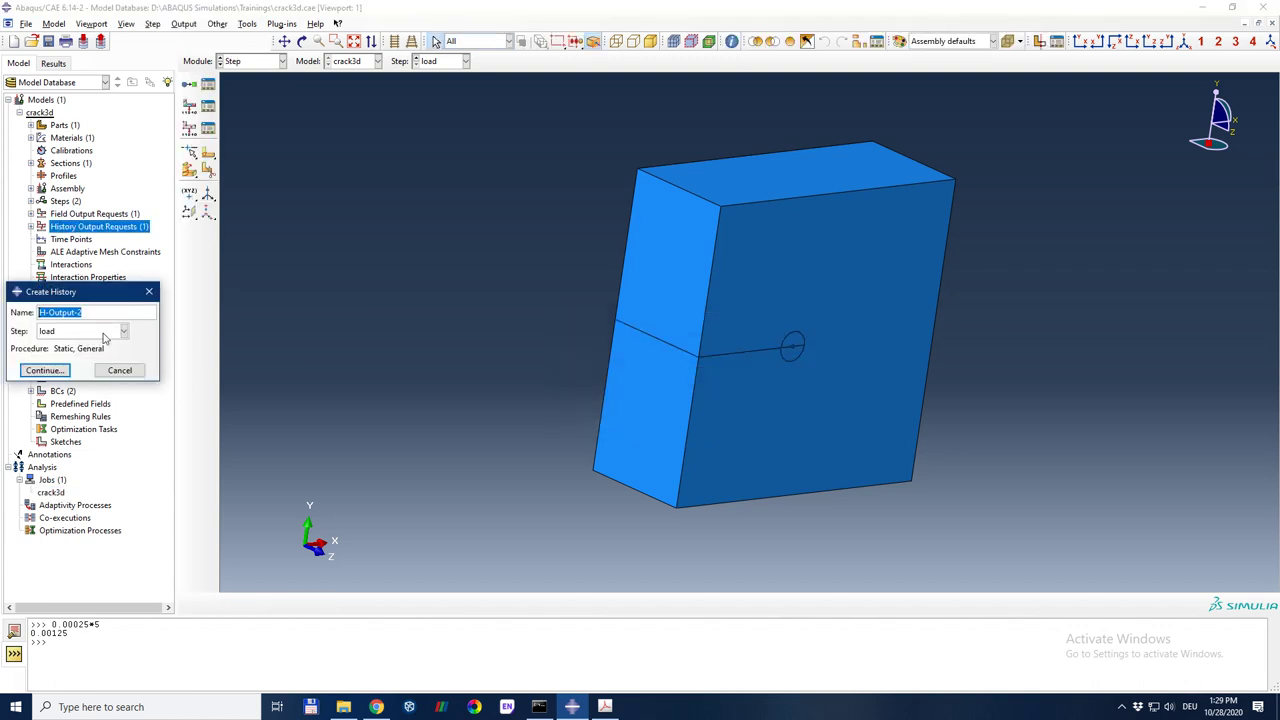
click(93, 312)
click(45, 370)
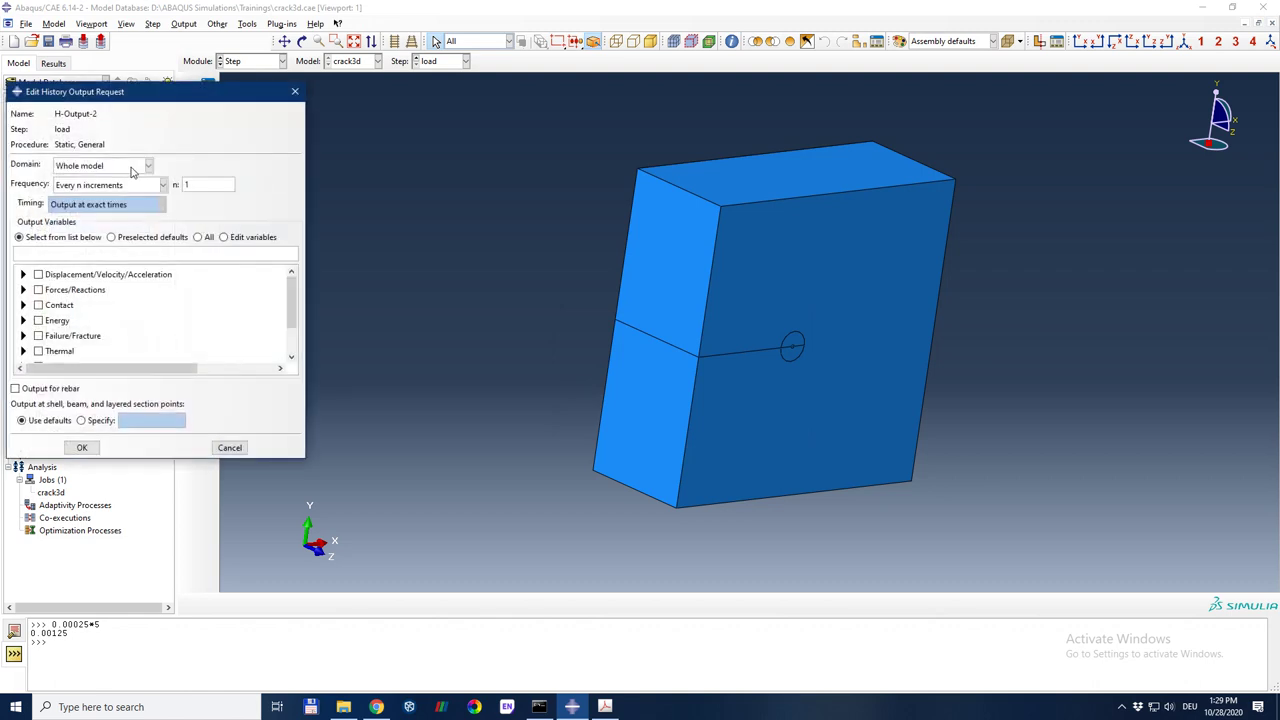
click(131, 172)
click(110, 229)
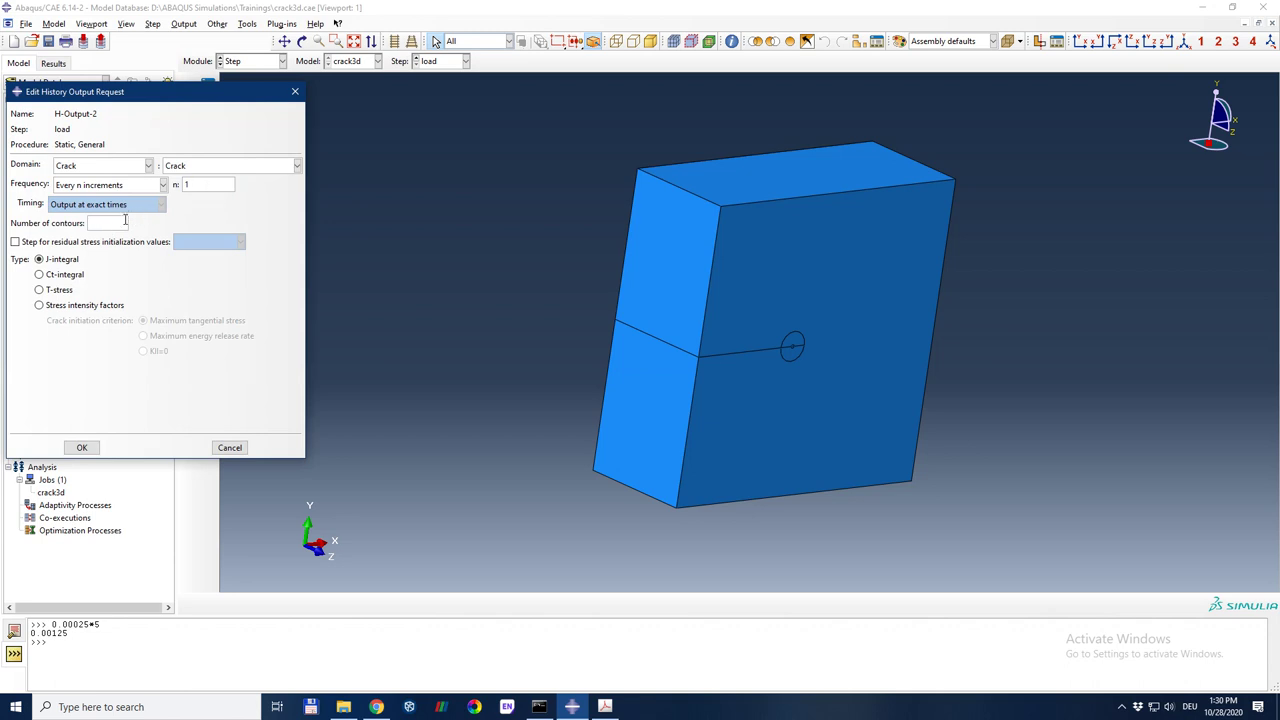
click(82, 447)
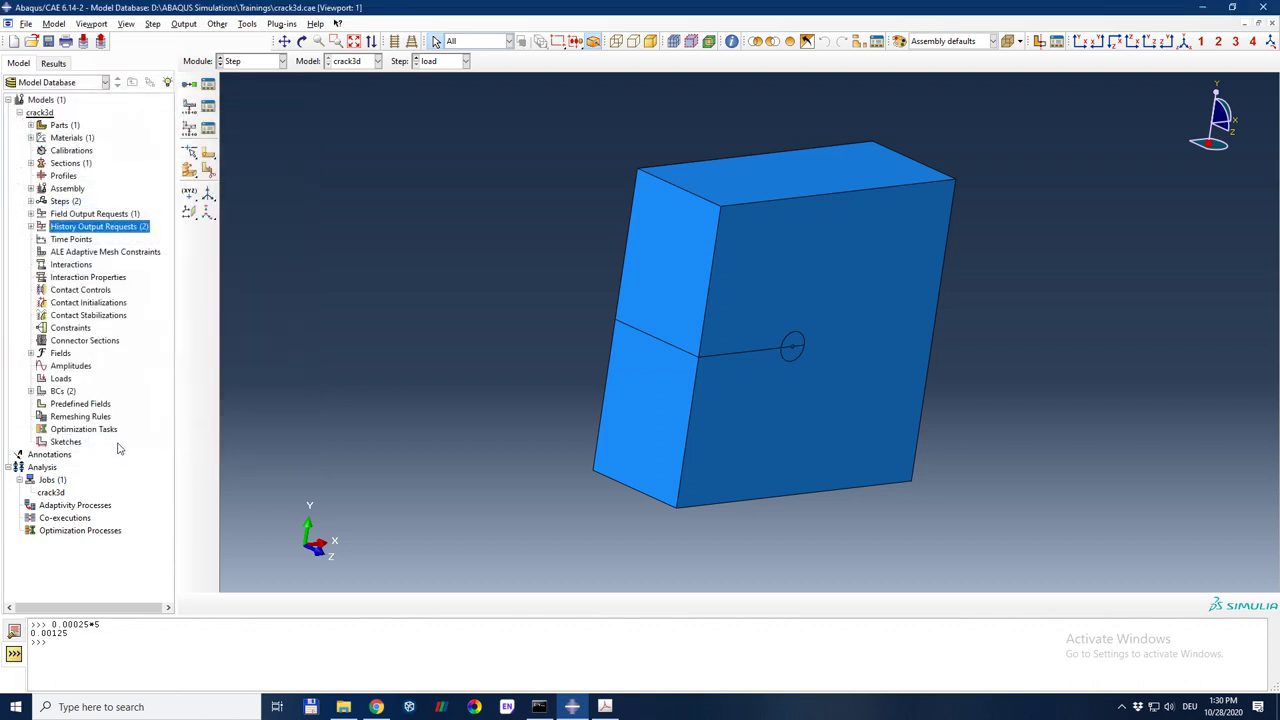
double_click(60, 494)
Step: Close the job settings unchanged and submit the crack3d job
click(231, 391)
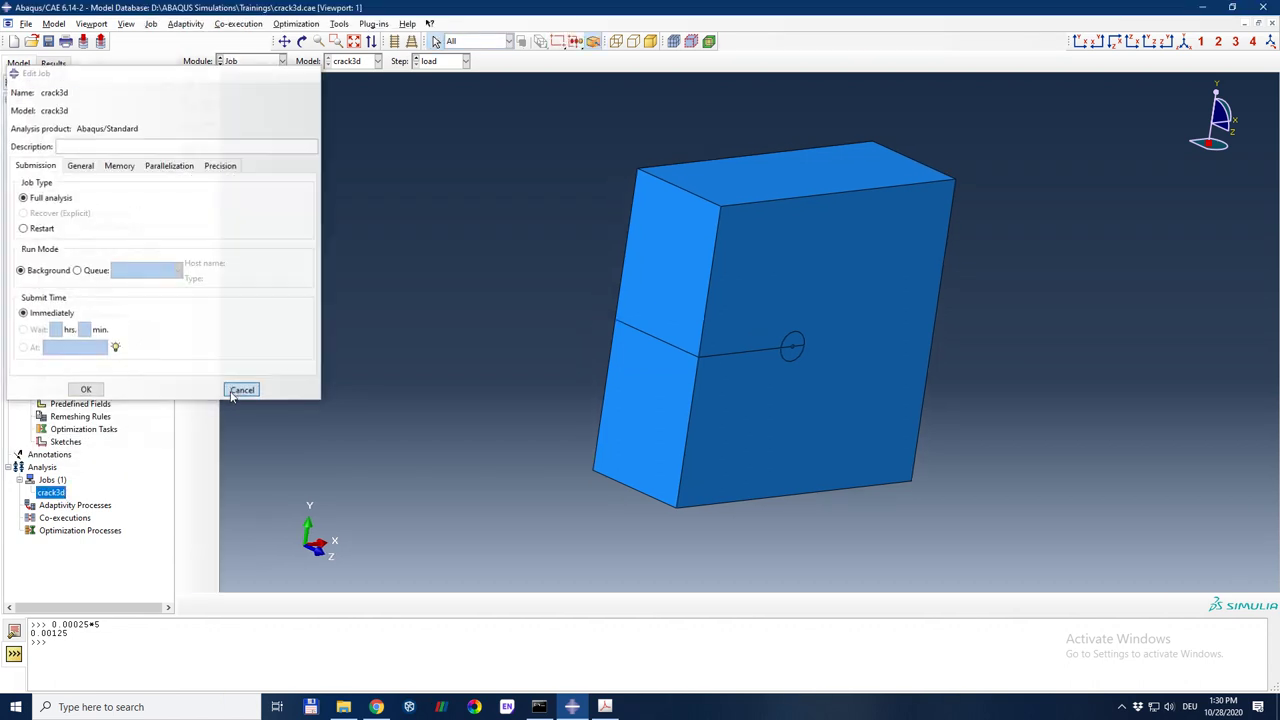
right_click(55, 492)
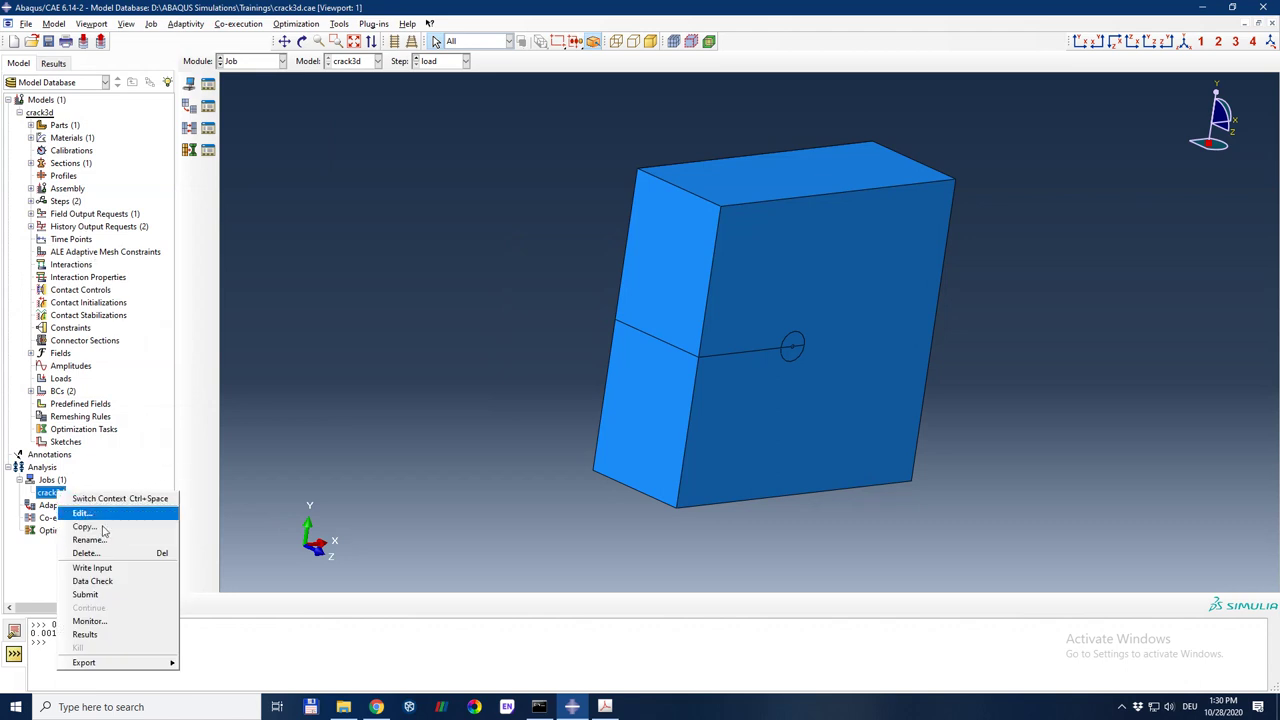
click(98, 595)
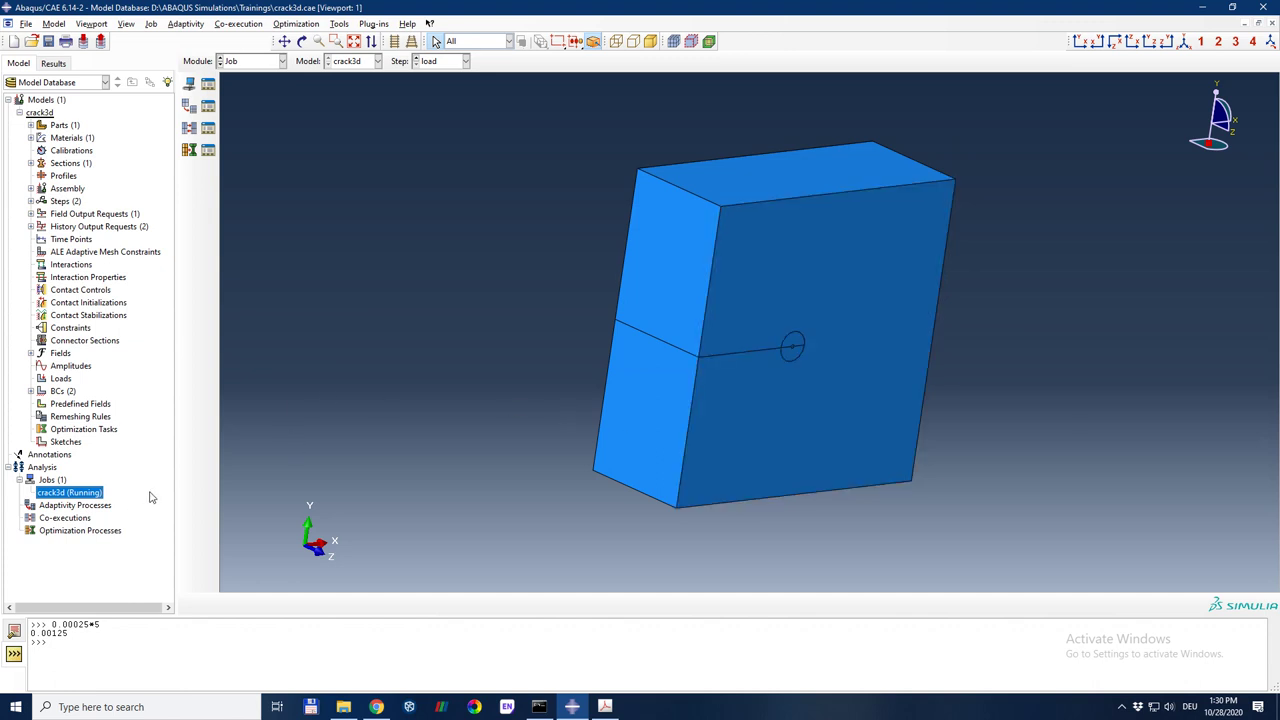
Step: Open the running crack3d job's monitor and bring it to the front
right_click(104, 493)
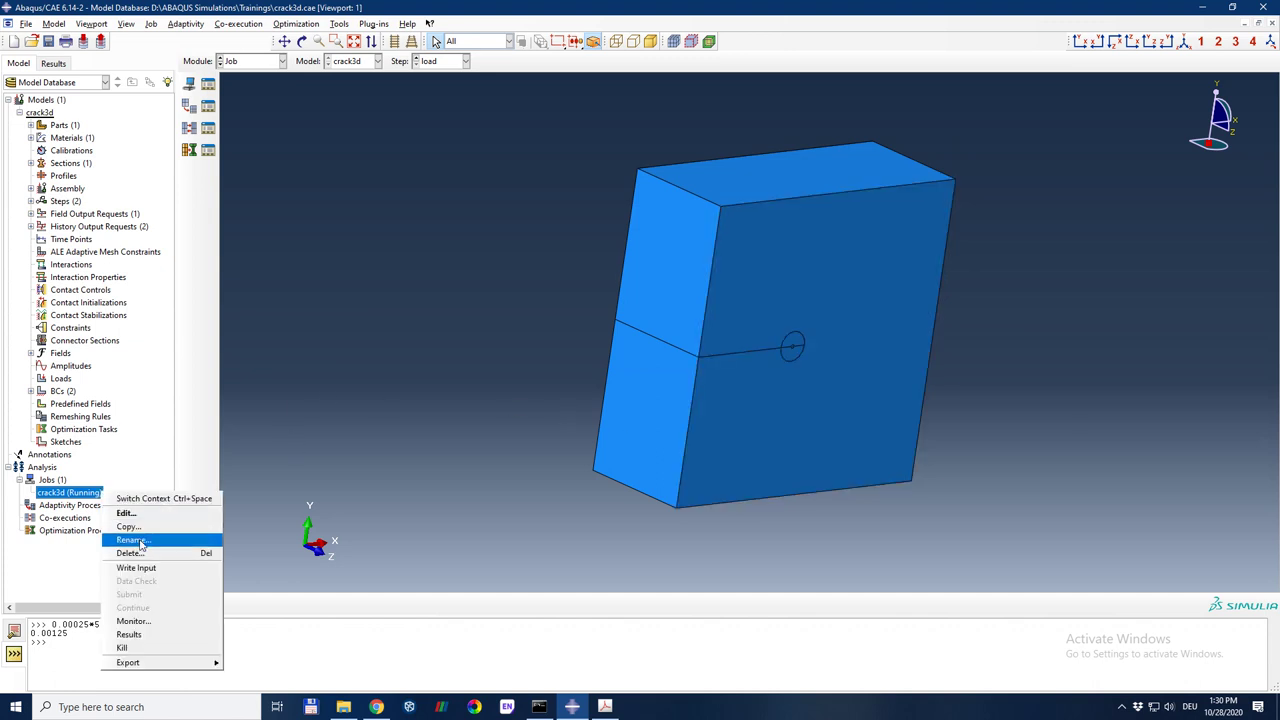
click(152, 620)
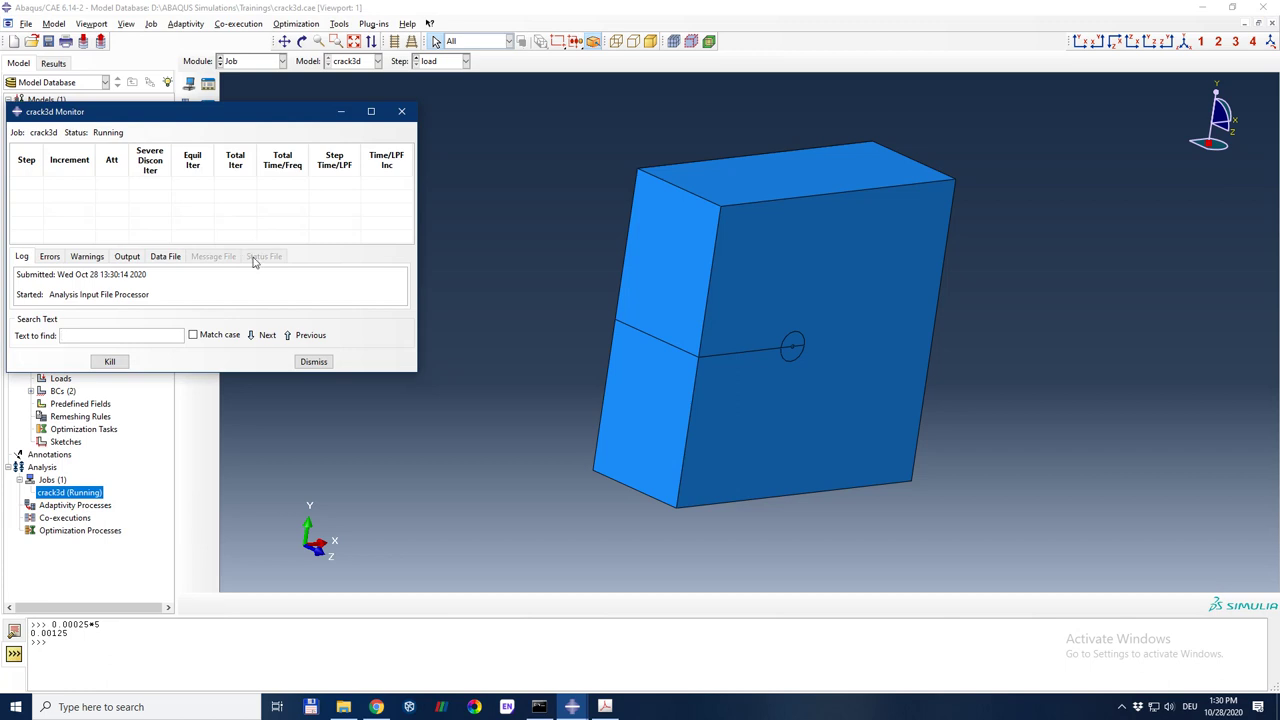
click(14, 640)
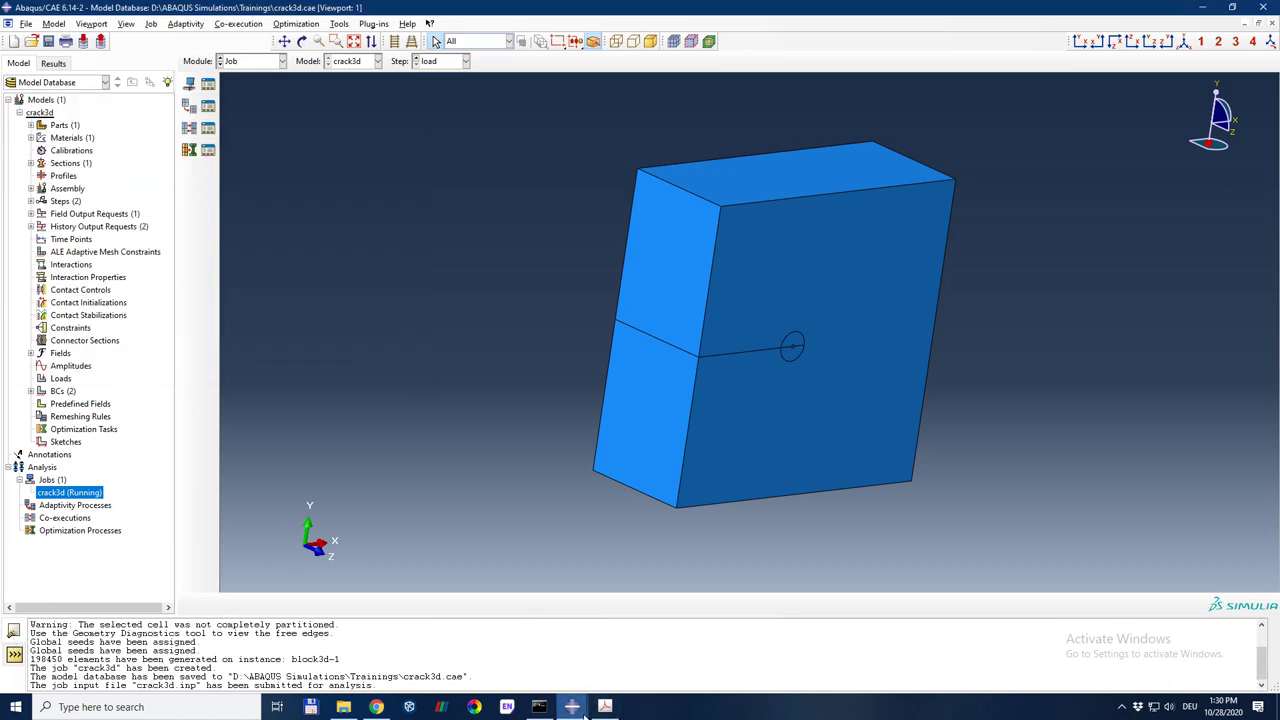
mouse_move(572, 706)
click(653, 643)
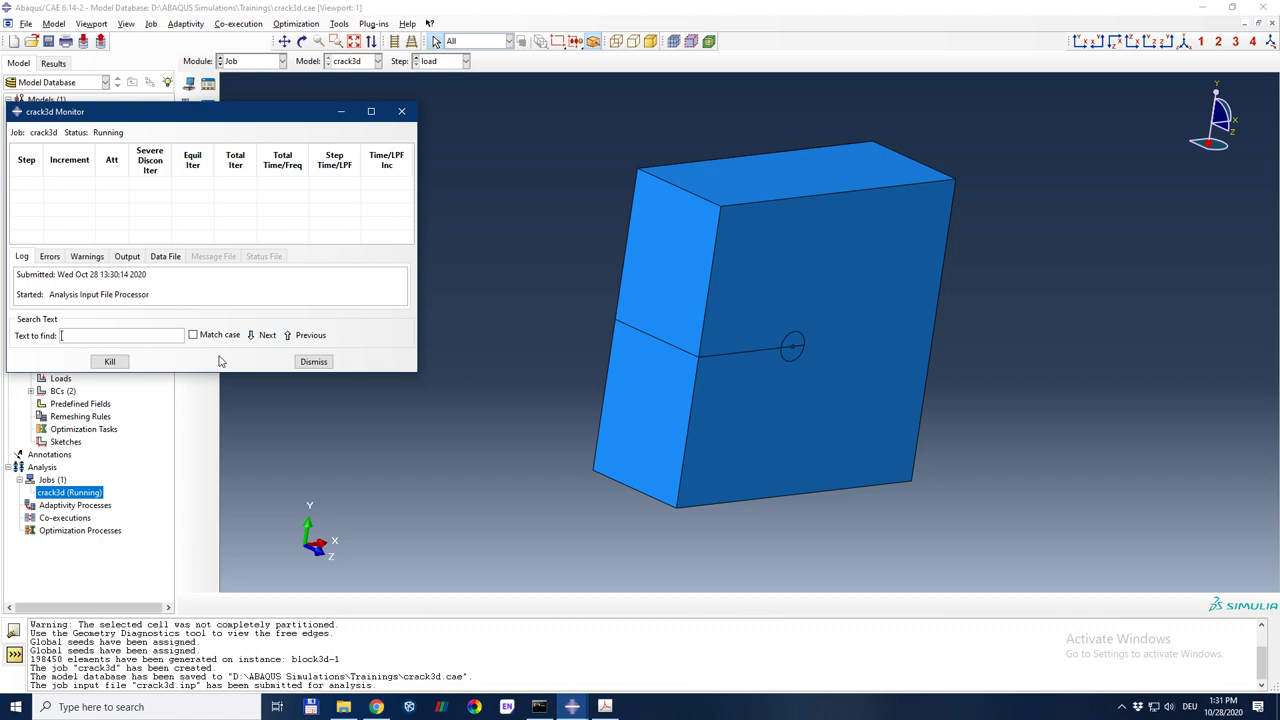
Step: Check memory, CPU-sorted processes and CPU usage (about 48%) in Task Manager
key(ctrl+shift+Escape)
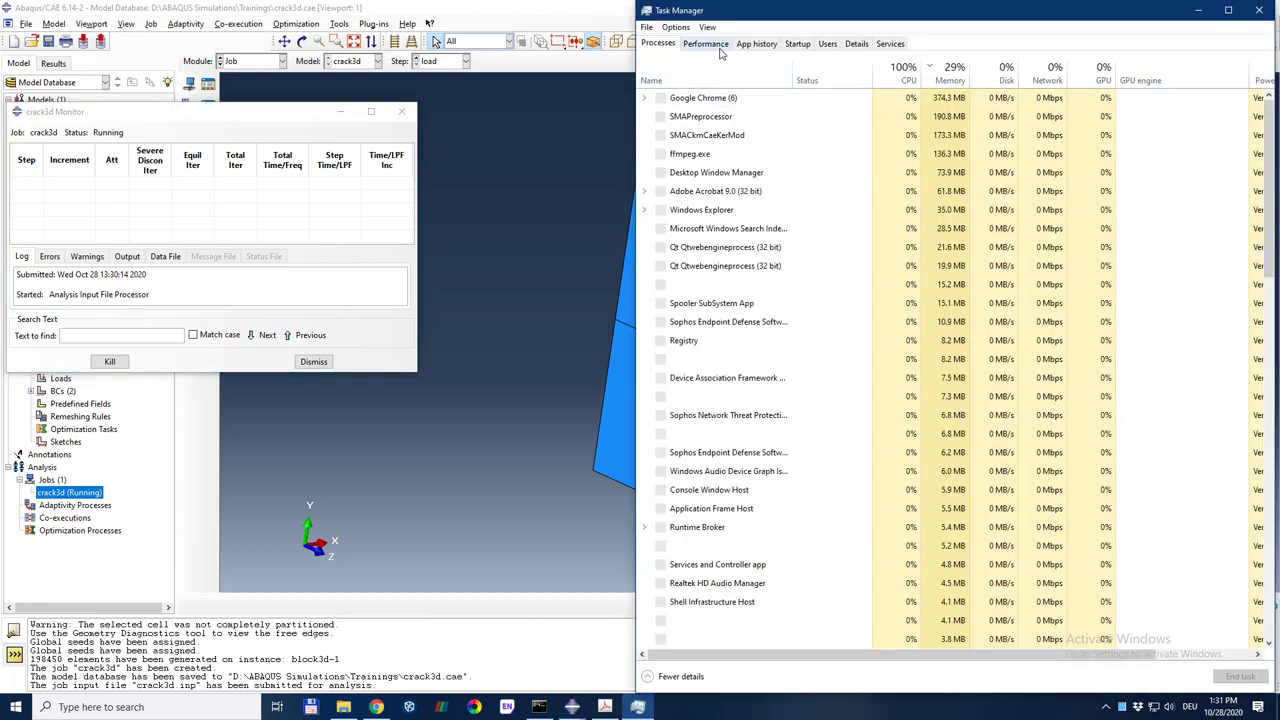
click(705, 43)
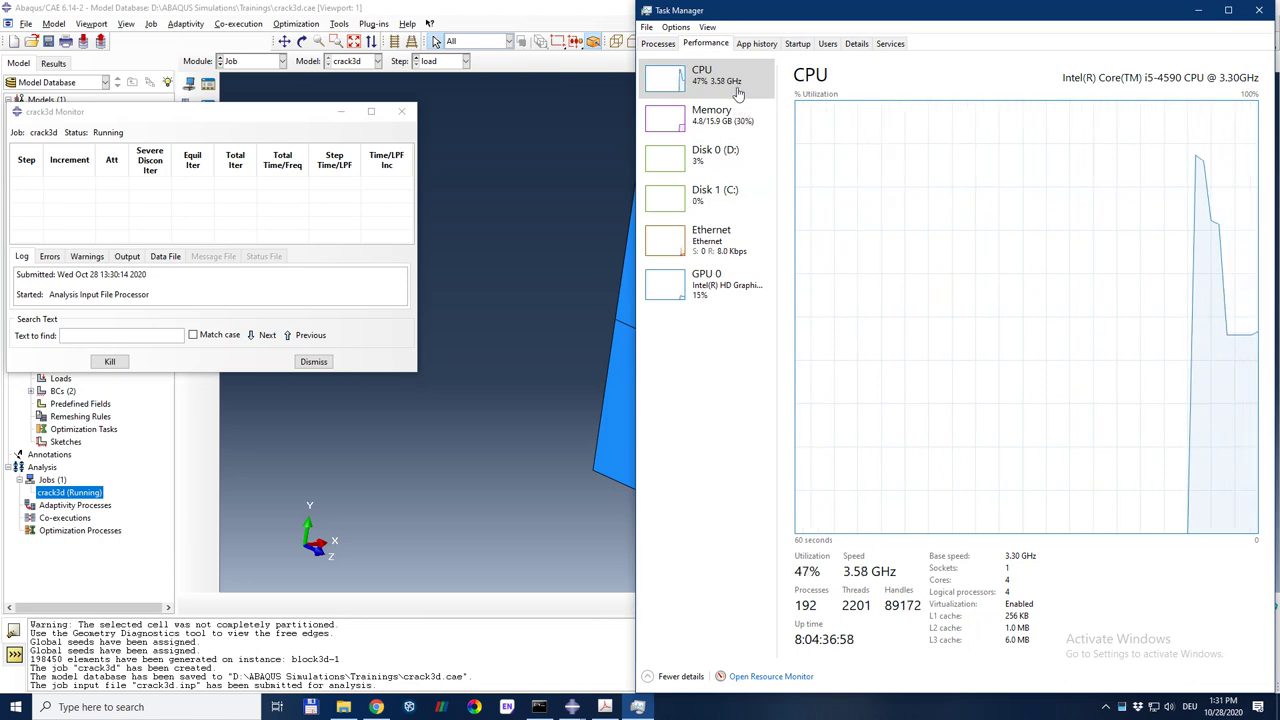
click(734, 122)
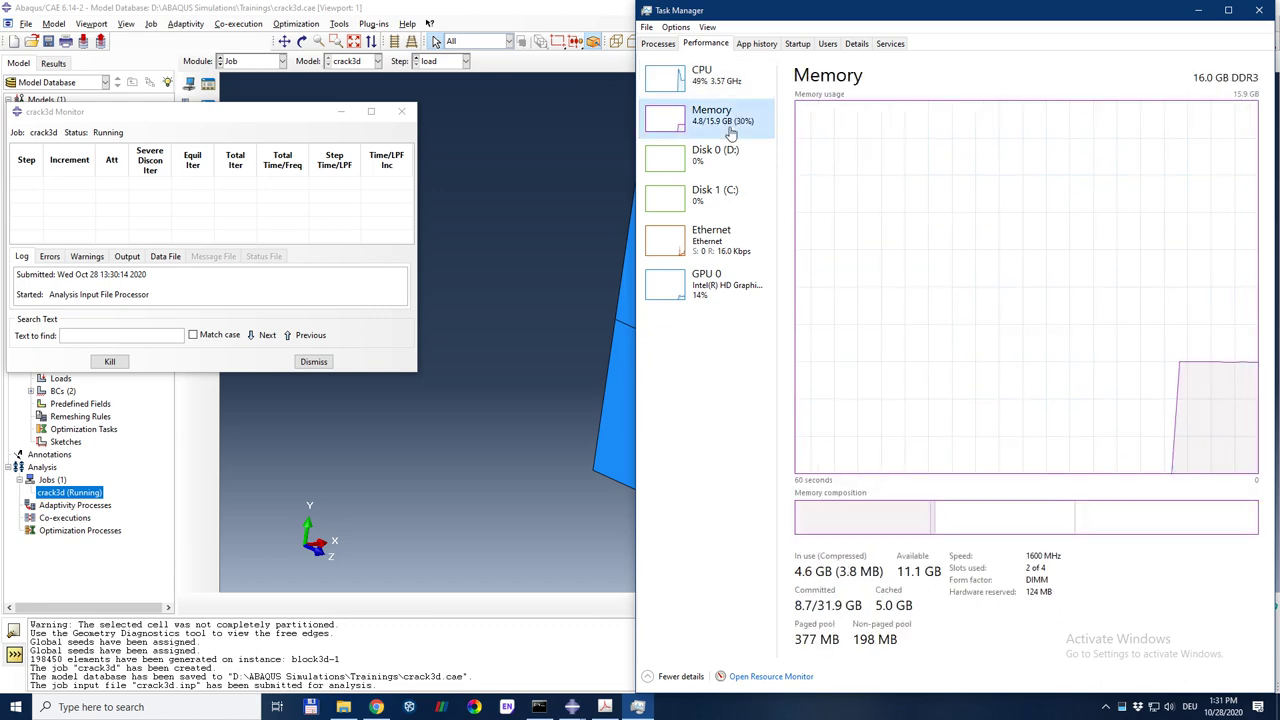
click(660, 43)
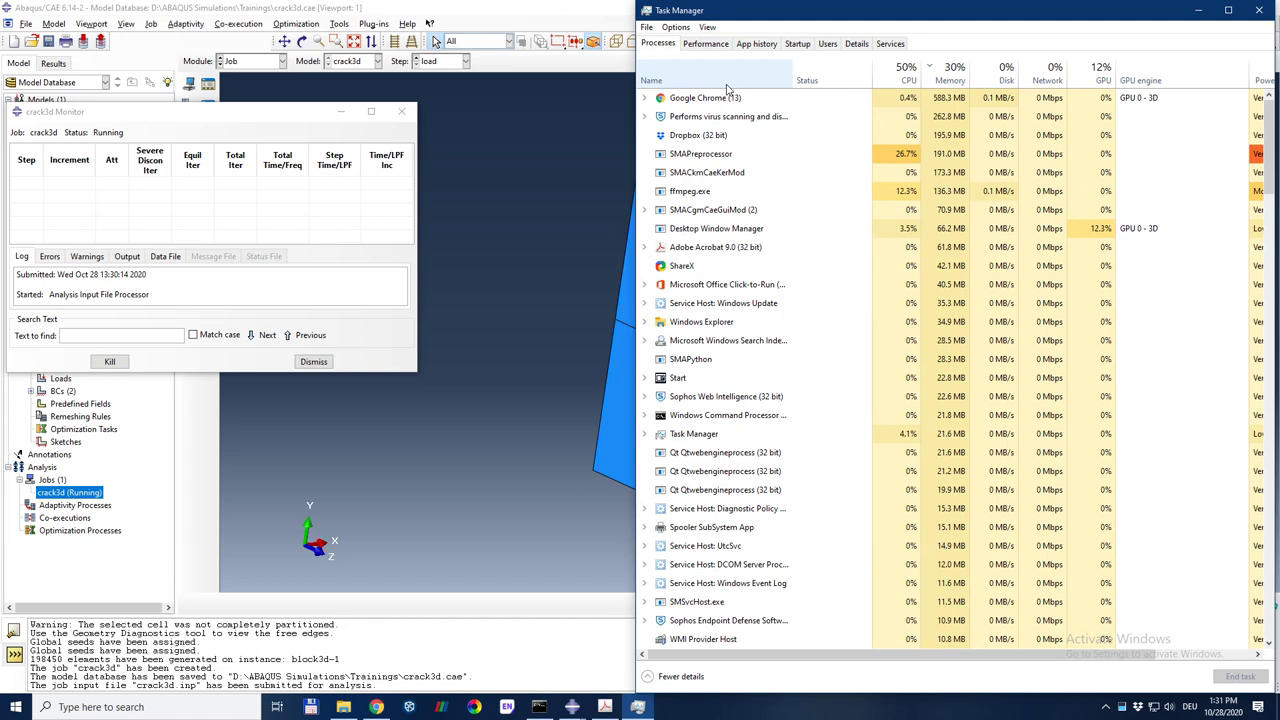
click(907, 80)
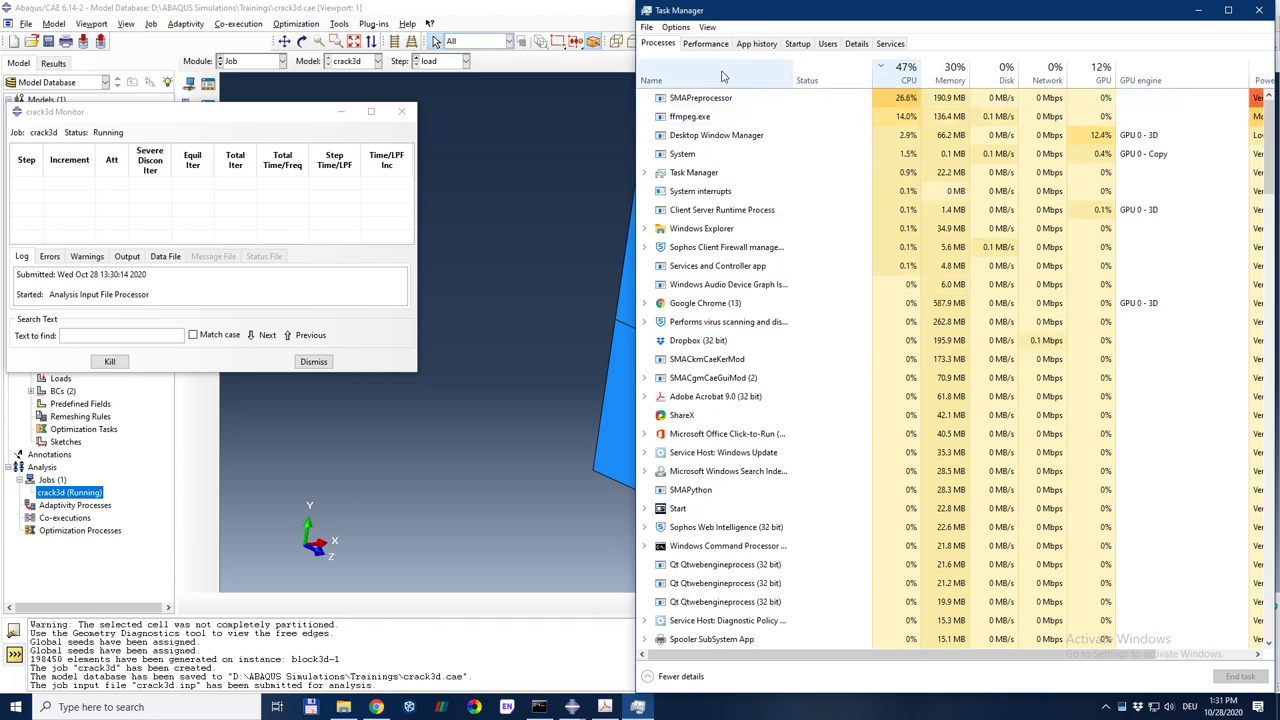
click(706, 44)
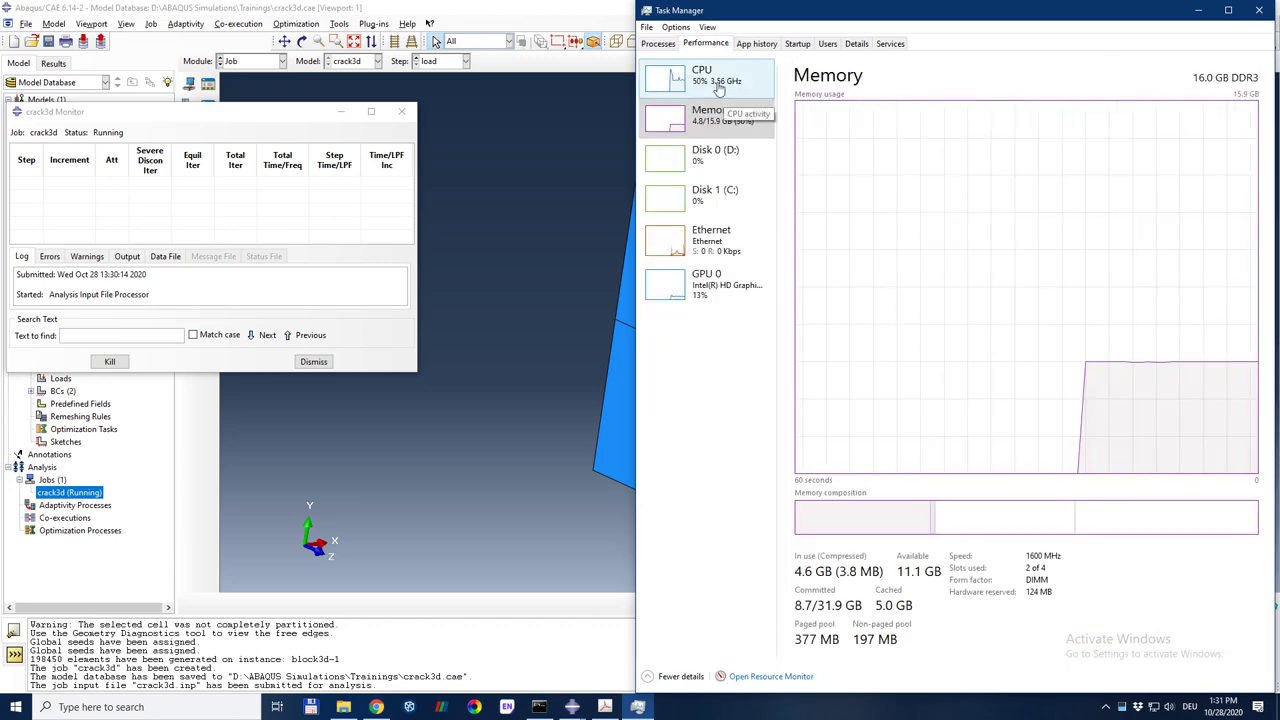
click(718, 90)
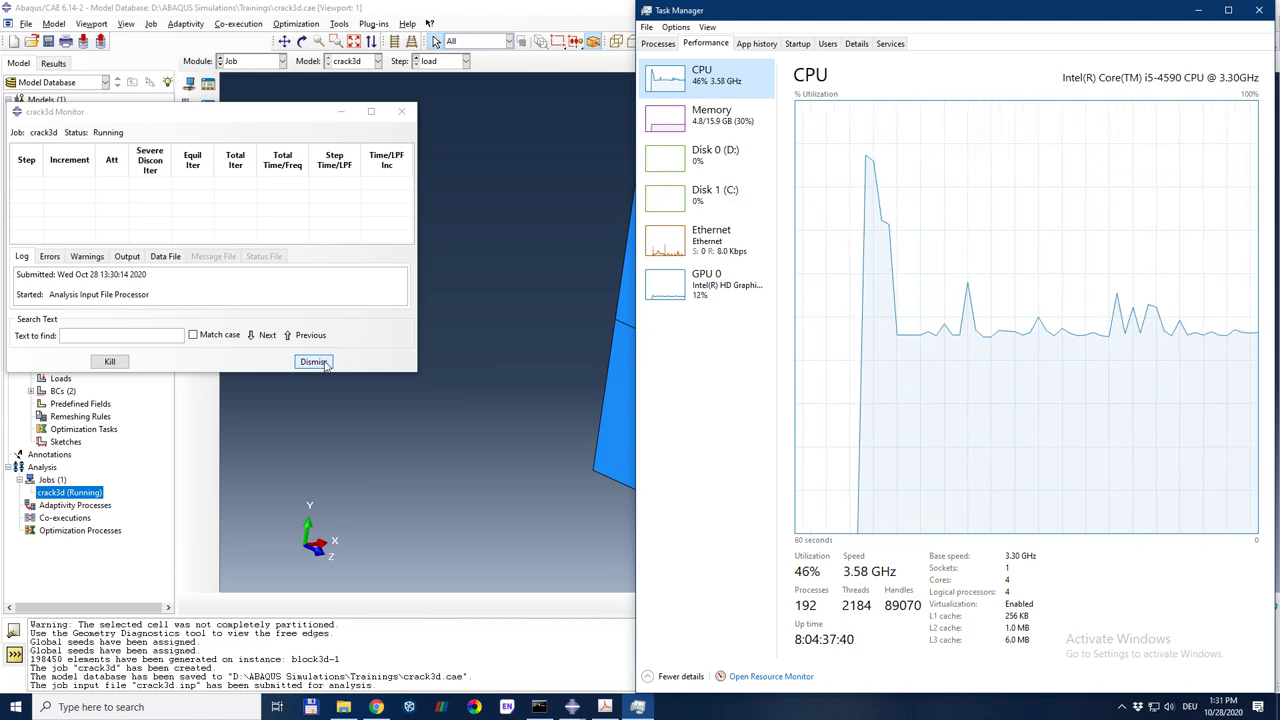
Step: View the crack3d monitor's Data File and Output pages, then return to the Log
click(158, 259)
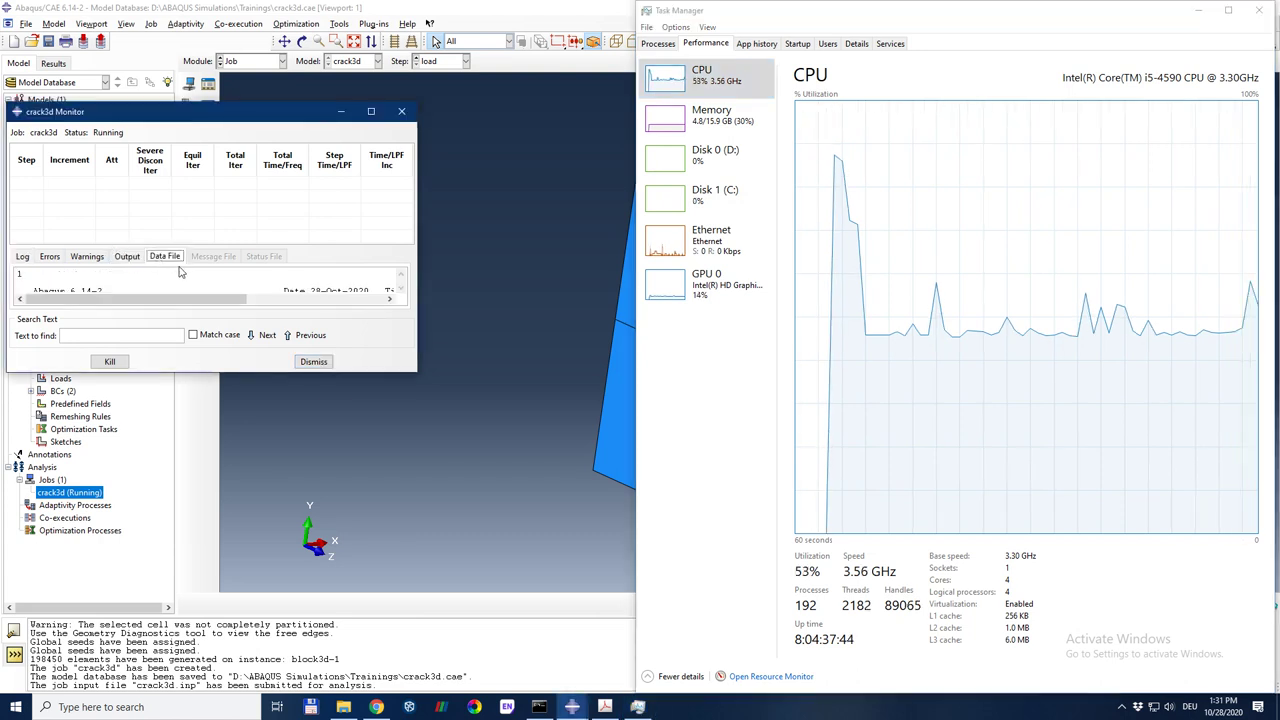
click(127, 257)
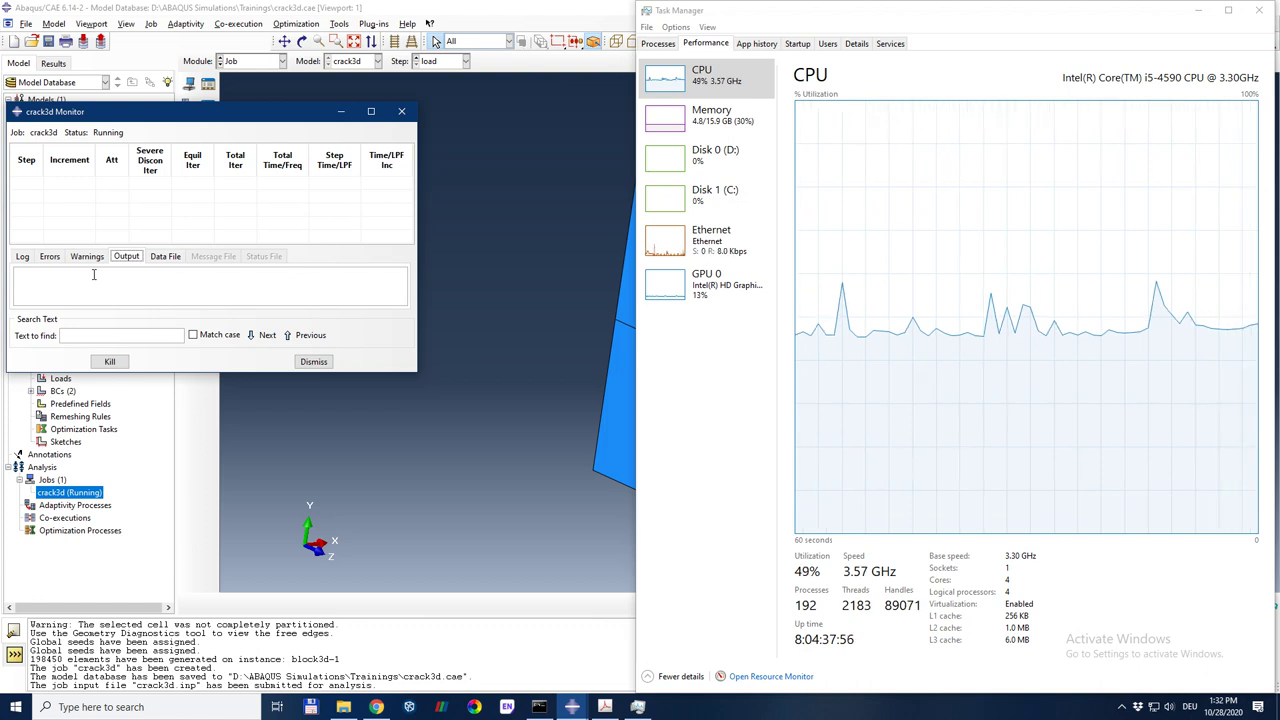
click(22, 256)
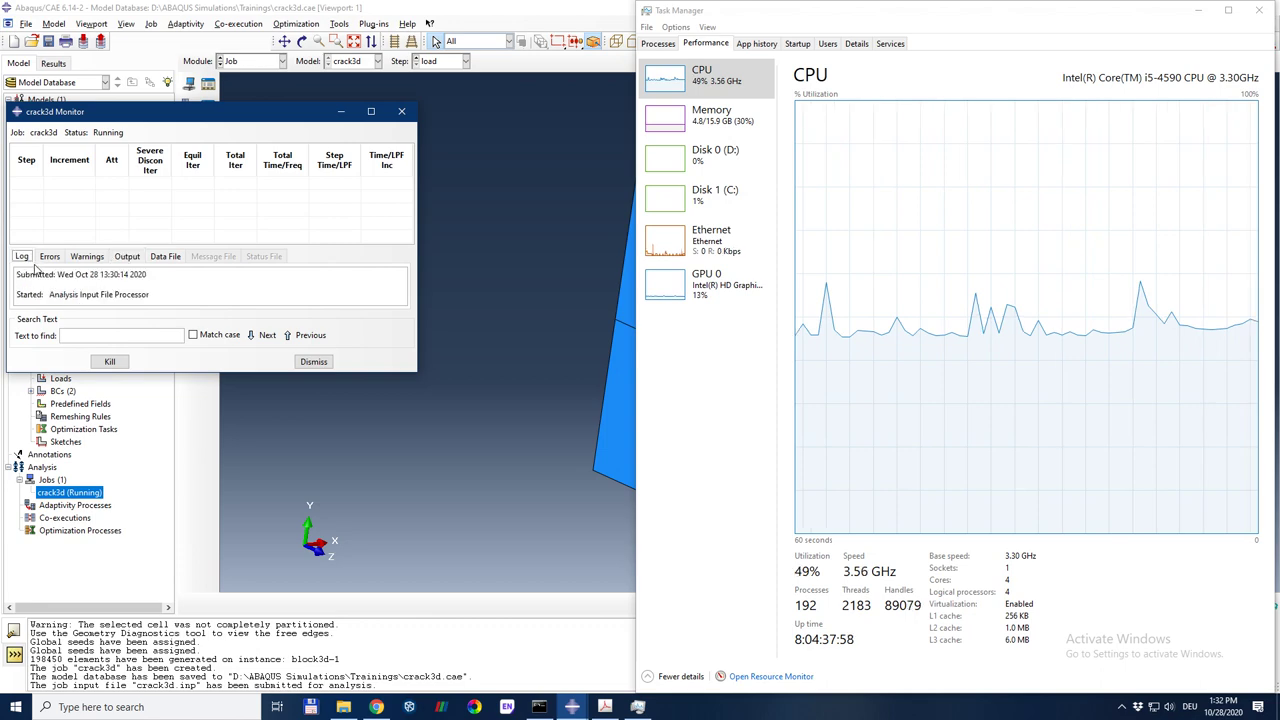
Step: Tile the crack3d monitor on the left with Task Manager on the right, and enlarge the increment table
key(super+Left)
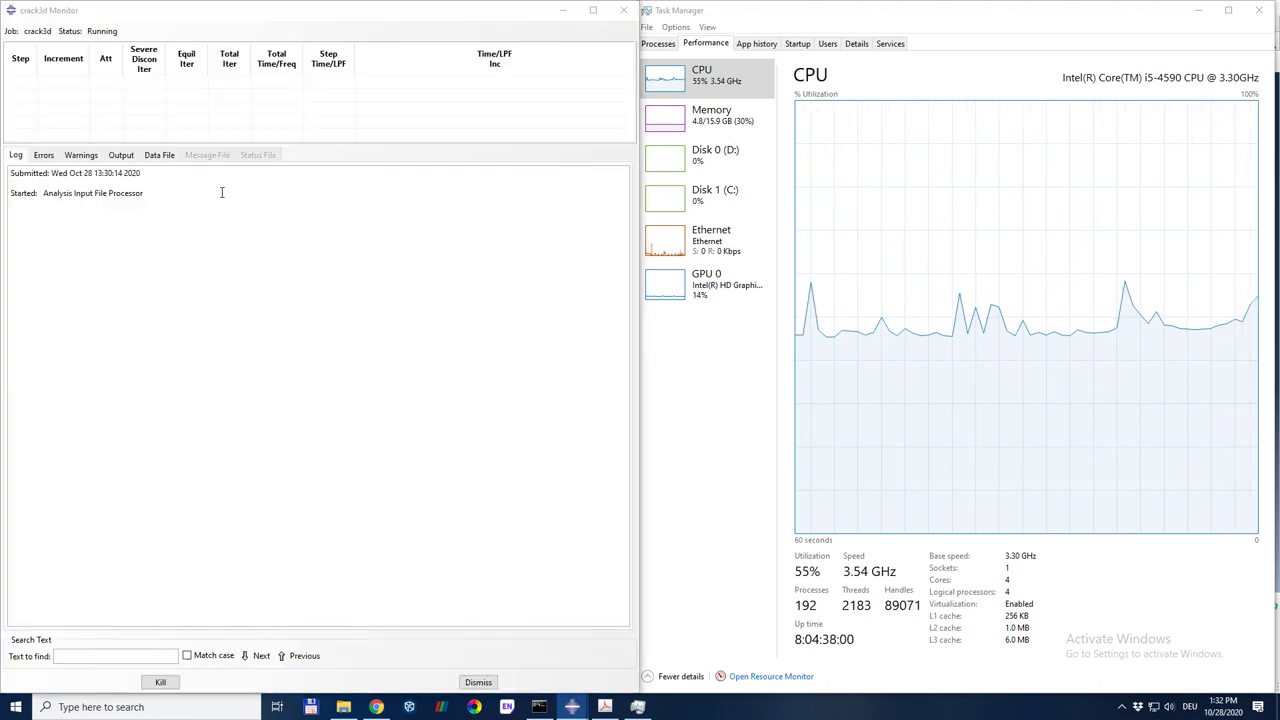
click(810, 165)
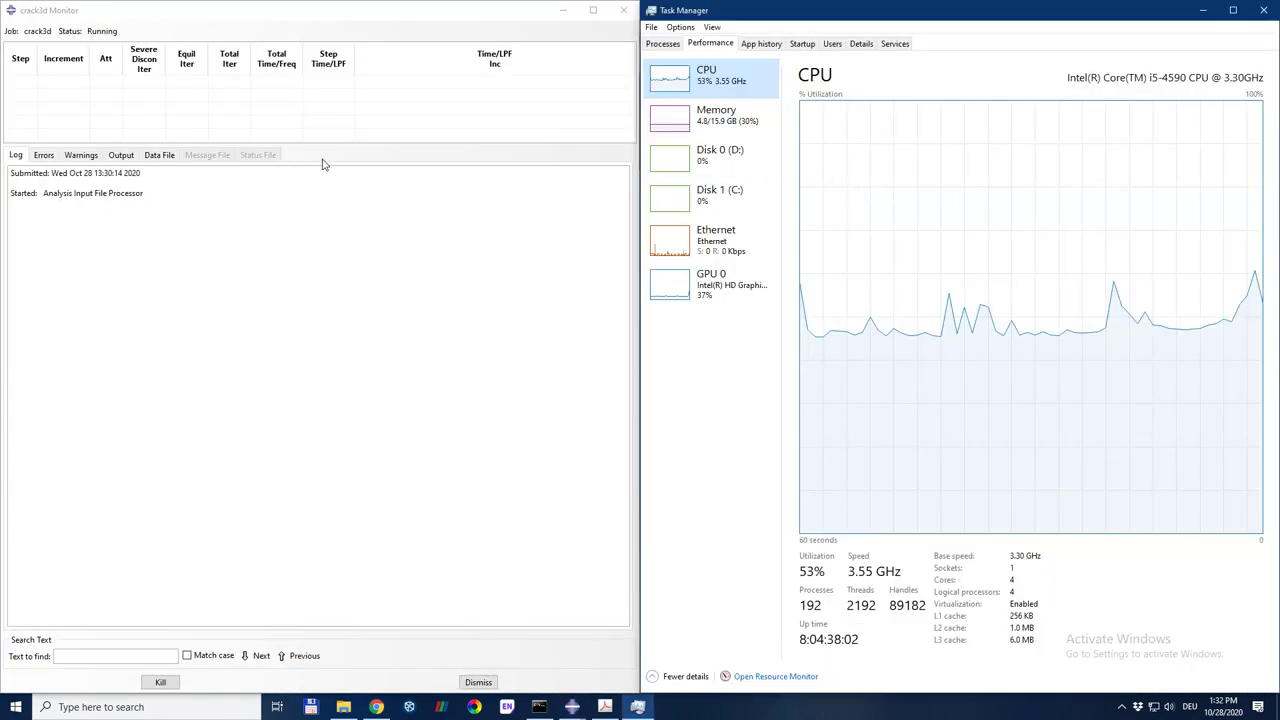
drag(324, 145, 300, 318)
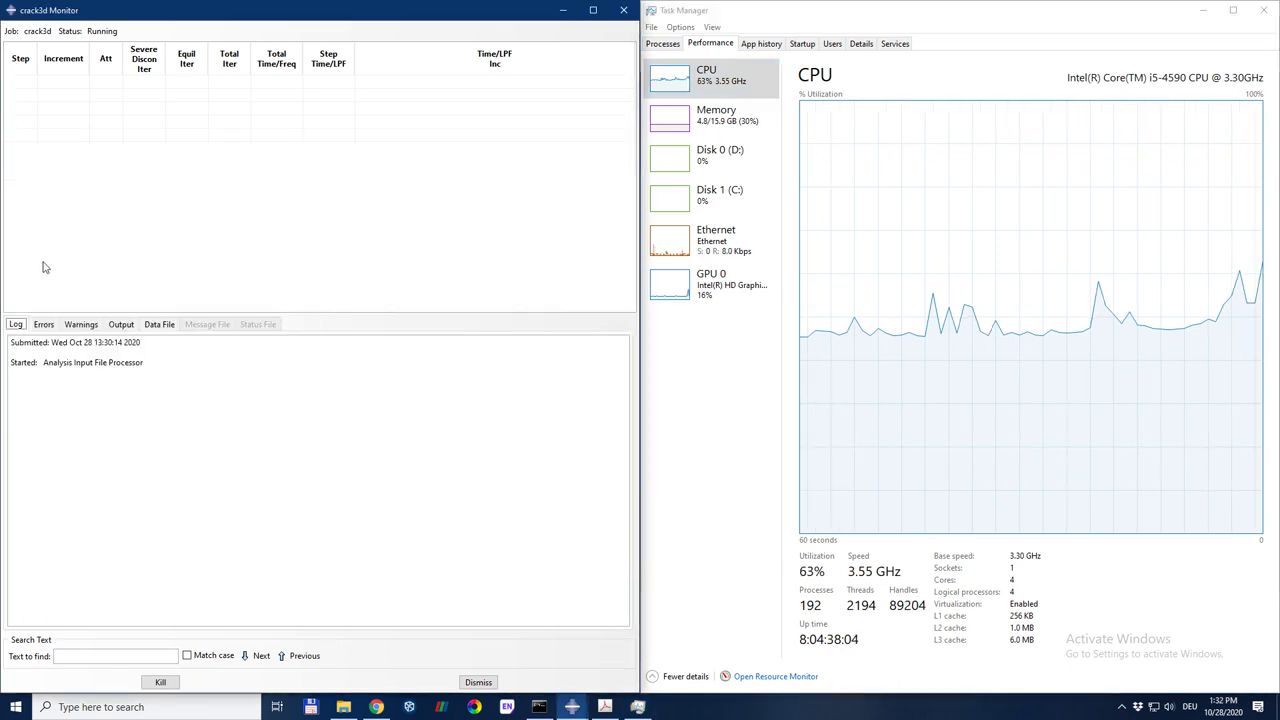
Step: Review the job's errors, warnings, output and data file, then return to the log
click(43, 324)
click(82, 325)
click(120, 325)
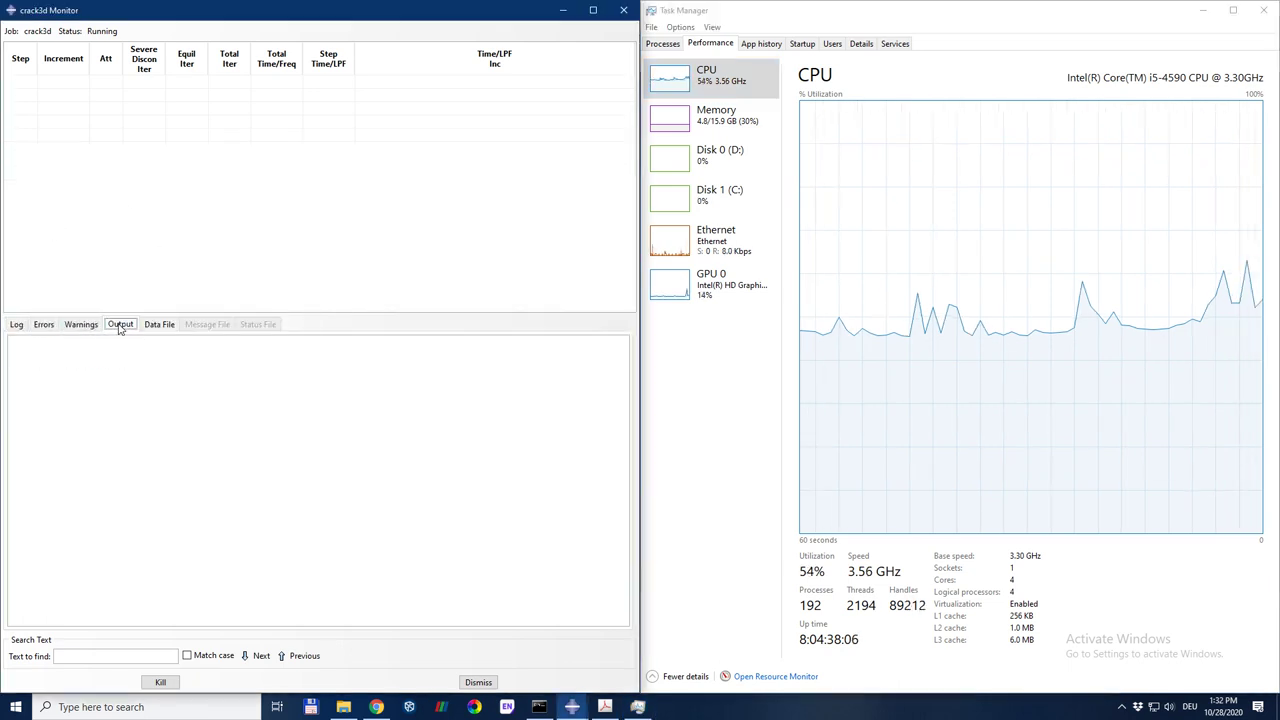
click(159, 325)
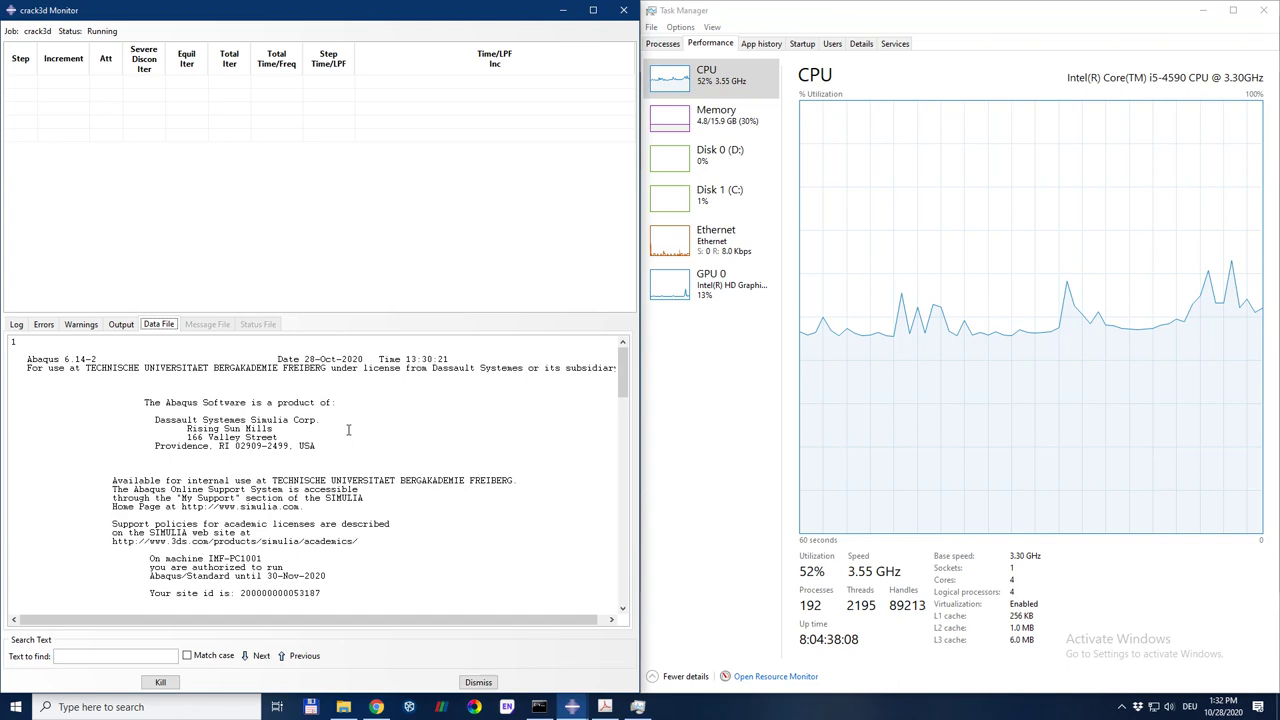
drag(622, 372, 634, 618)
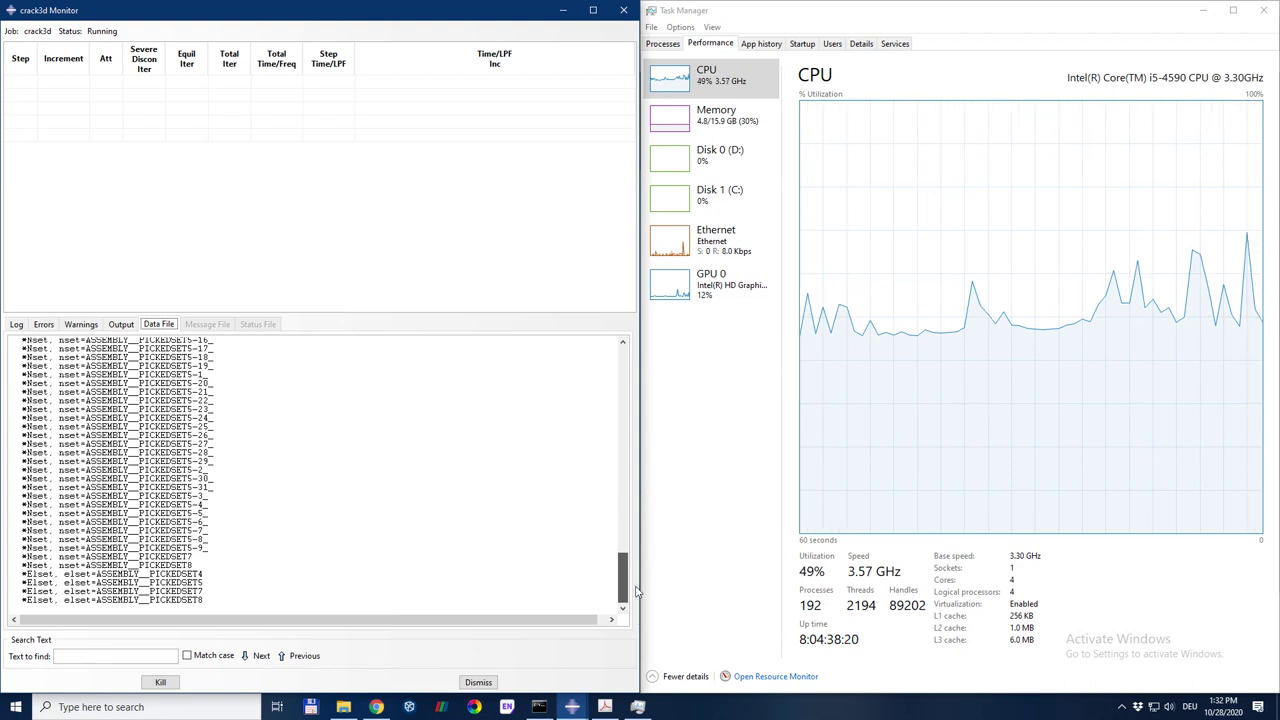
drag(634, 592, 636, 370)
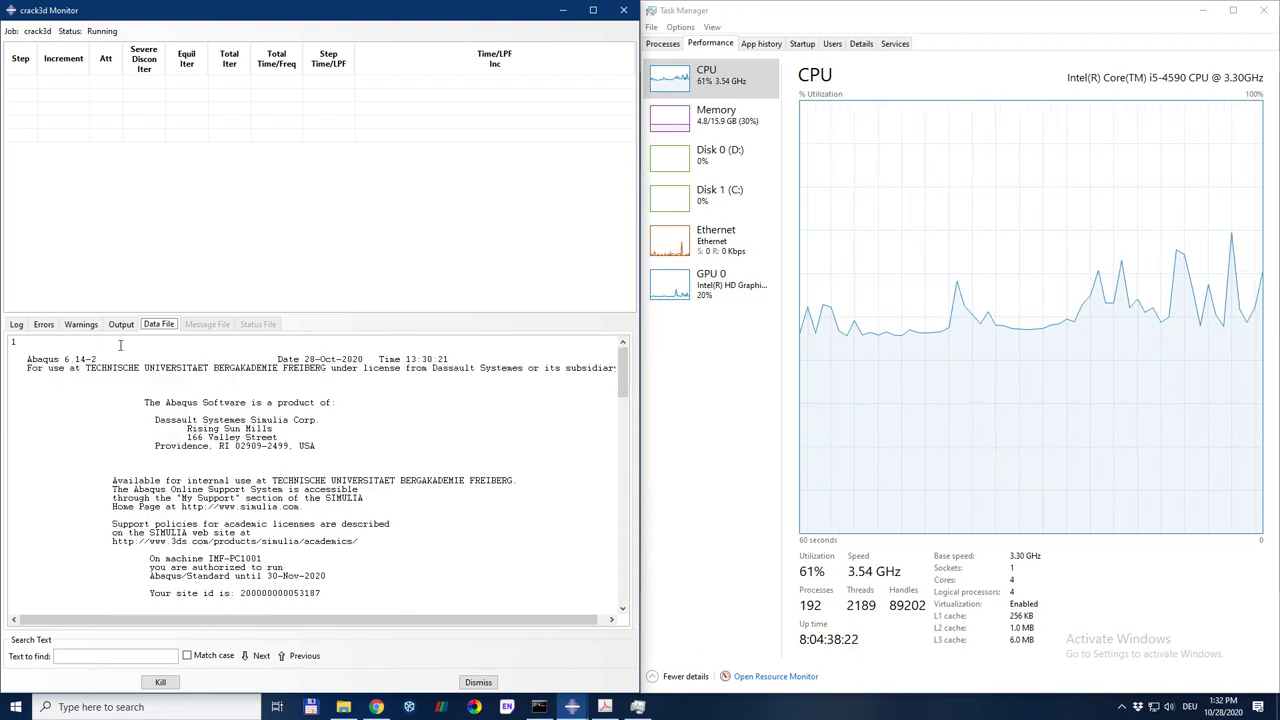
click(16, 325)
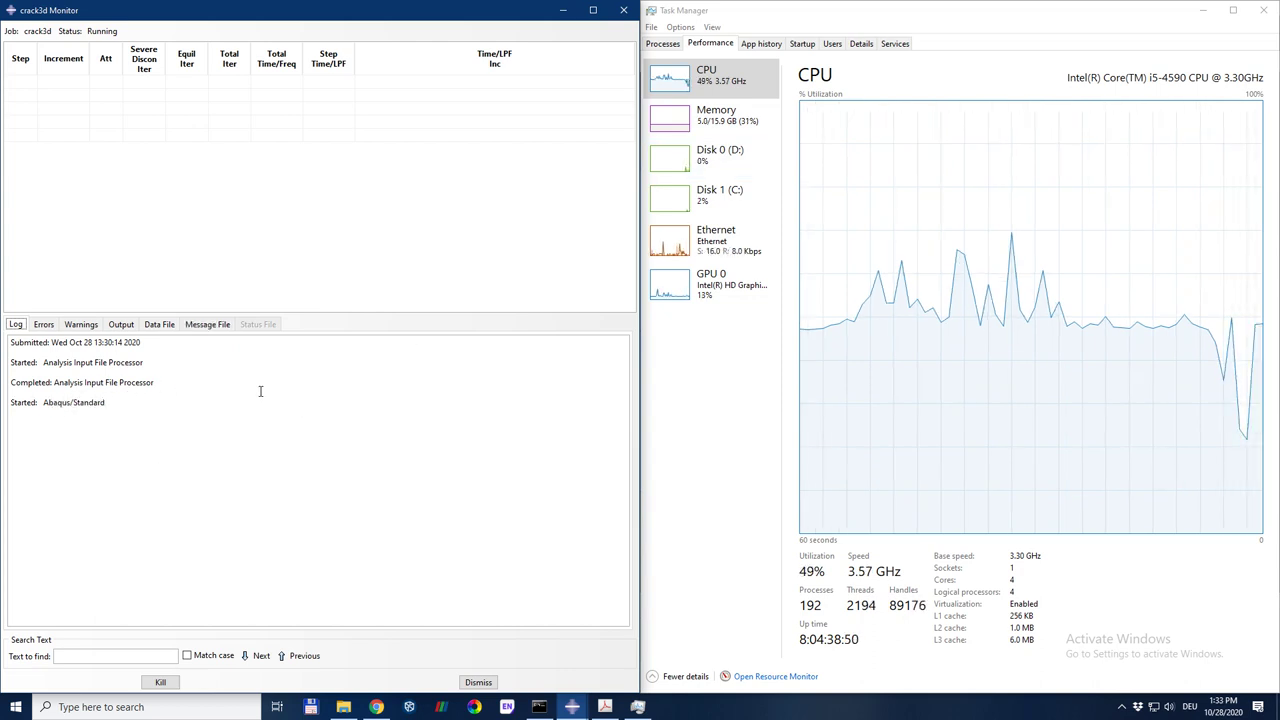
click(718, 117)
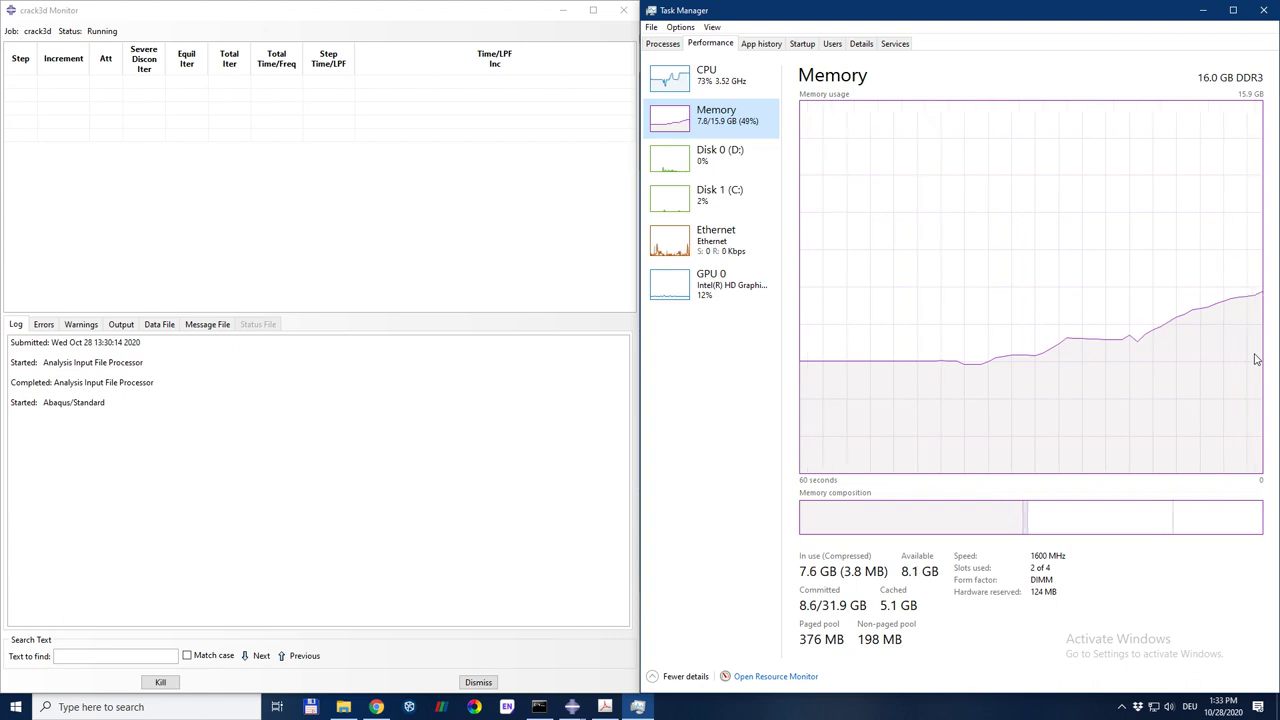
click(734, 94)
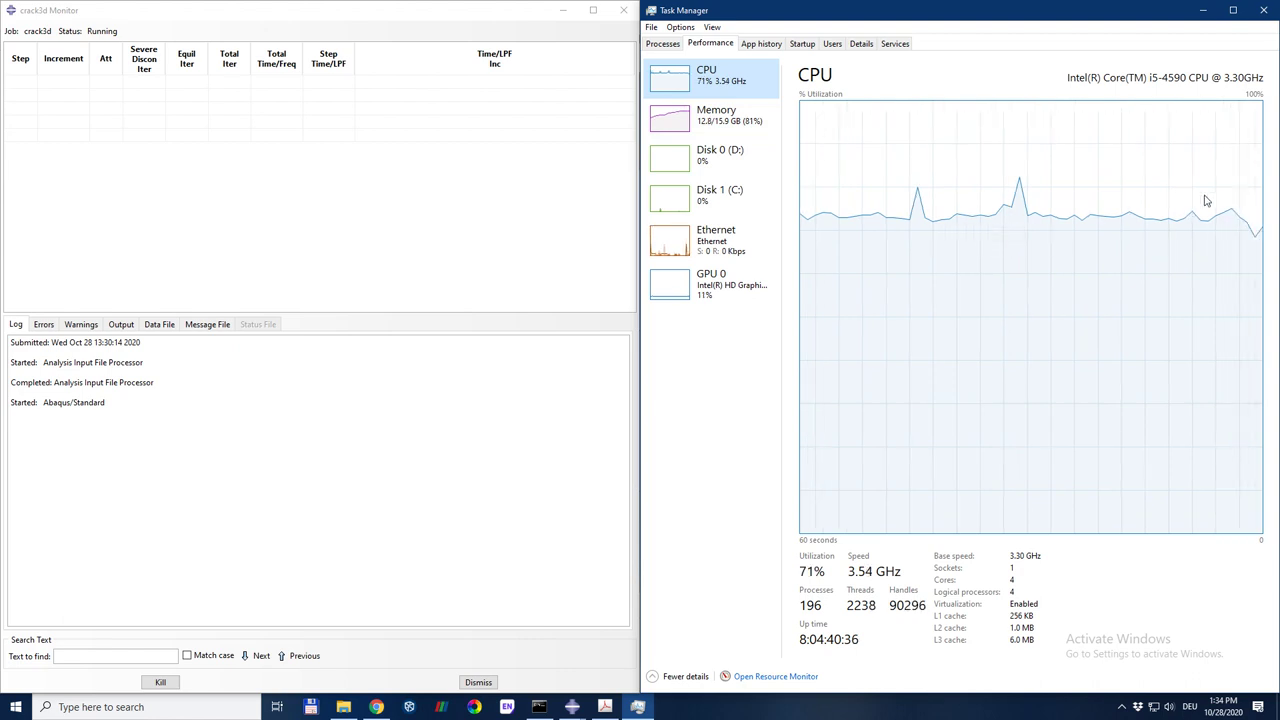
Step: Watch memory and CPU load in Task Manager while crack3d finishes all 10 increments
click(716, 118)
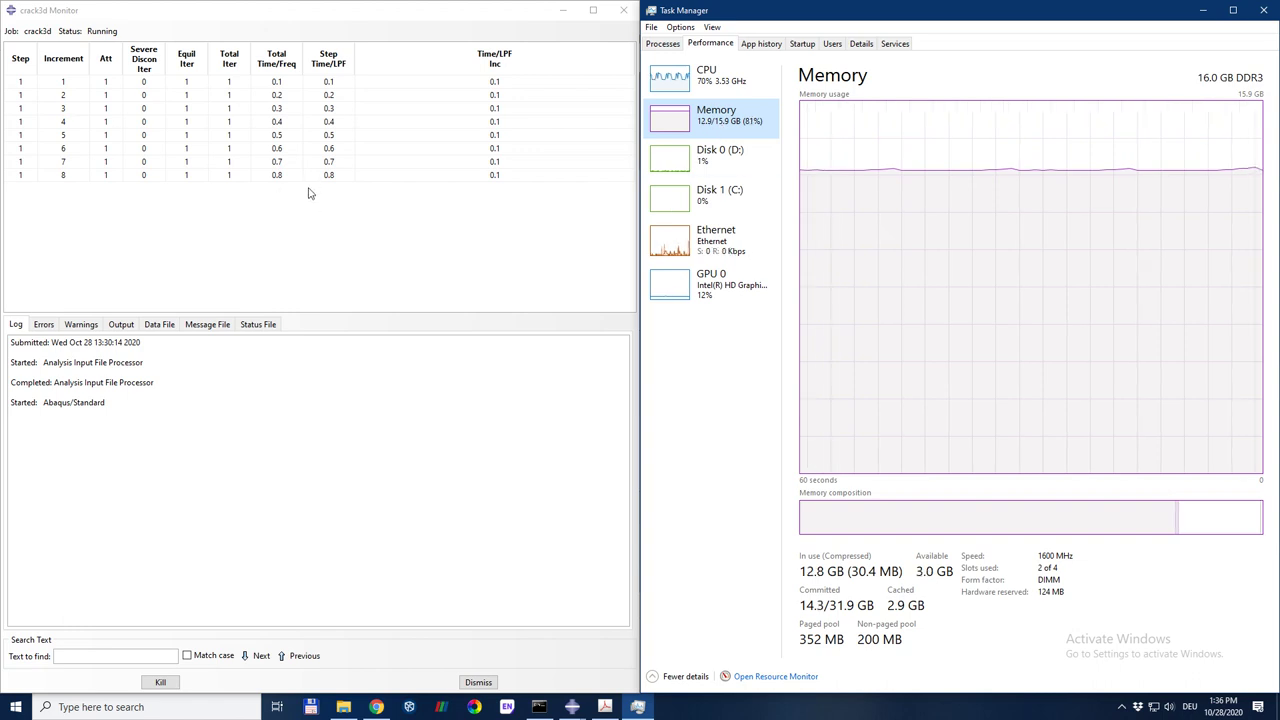
click(714, 92)
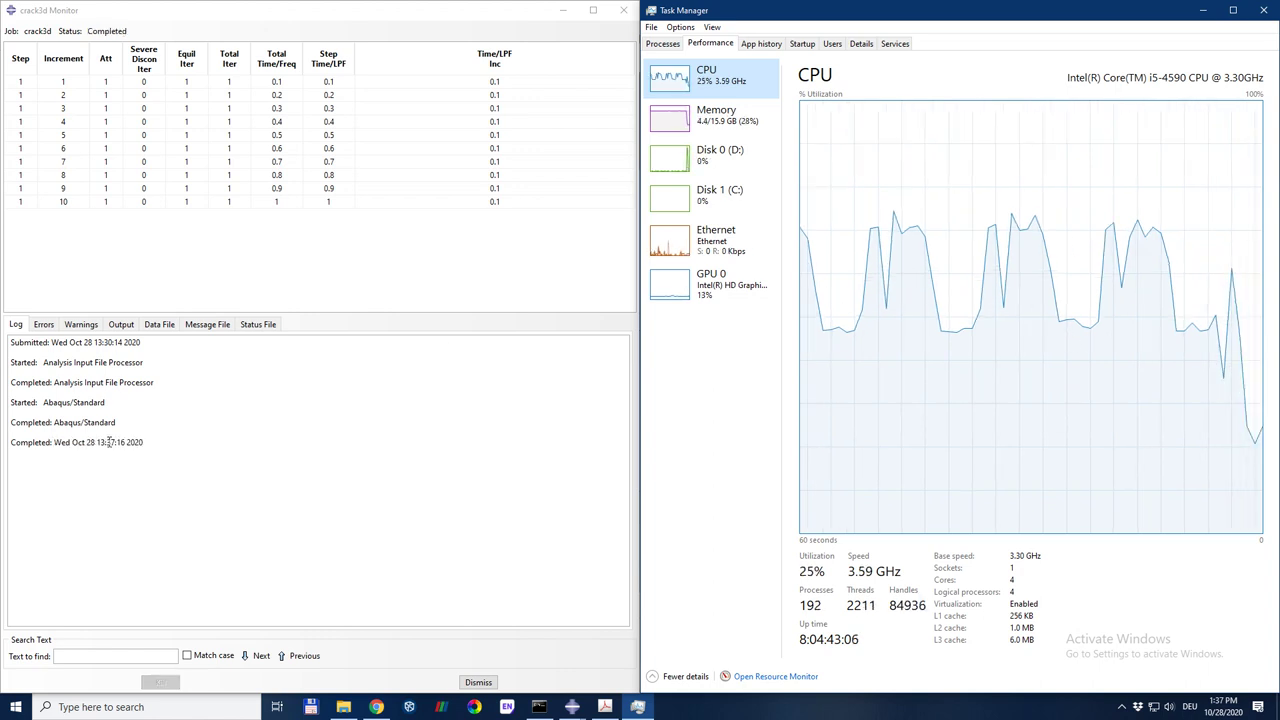
click(728, 133)
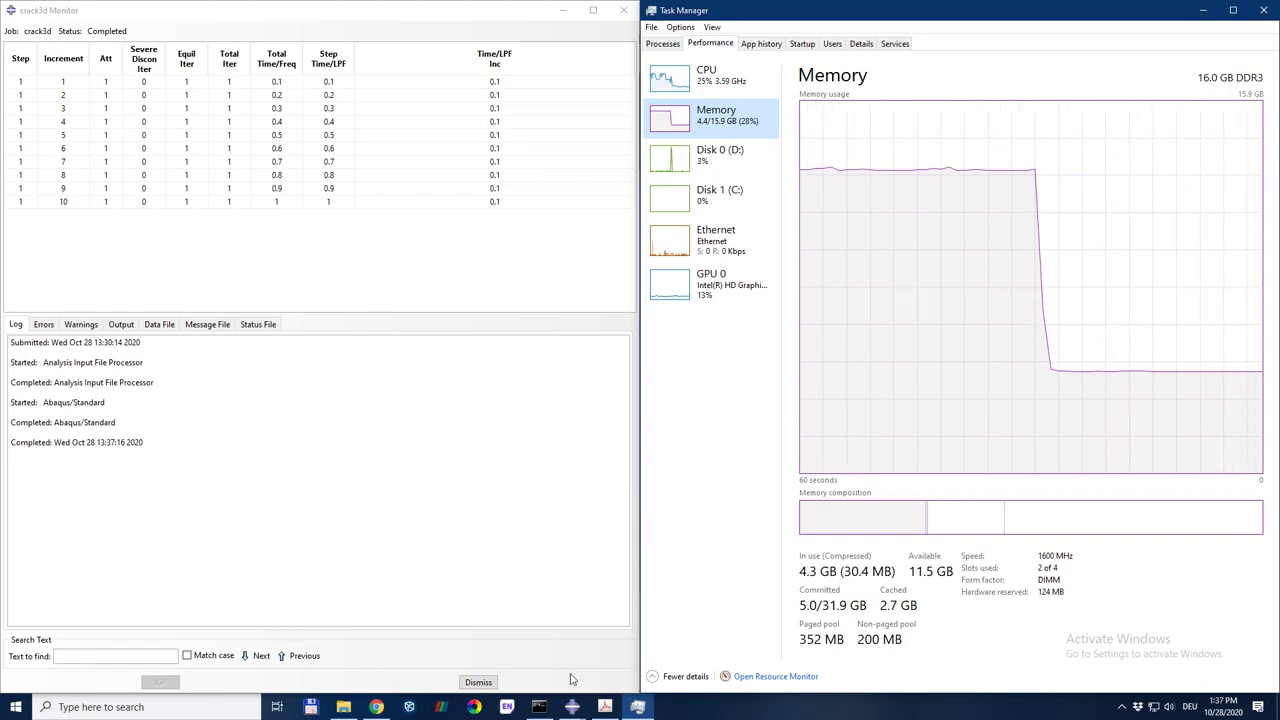
Step: Back in Abaqus, dismiss the crack warning and plot crack3d results as deformed Mises contours
click(572, 706)
click(531, 648)
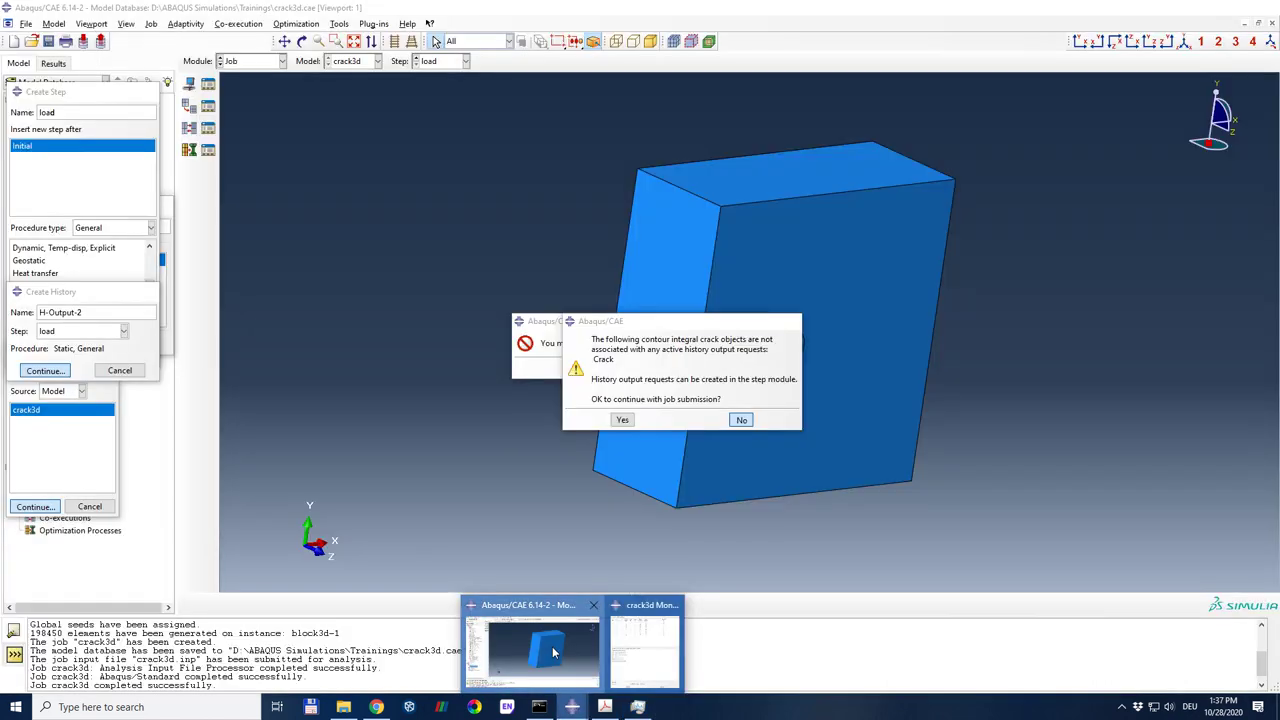
click(737, 420)
right_click(95, 492)
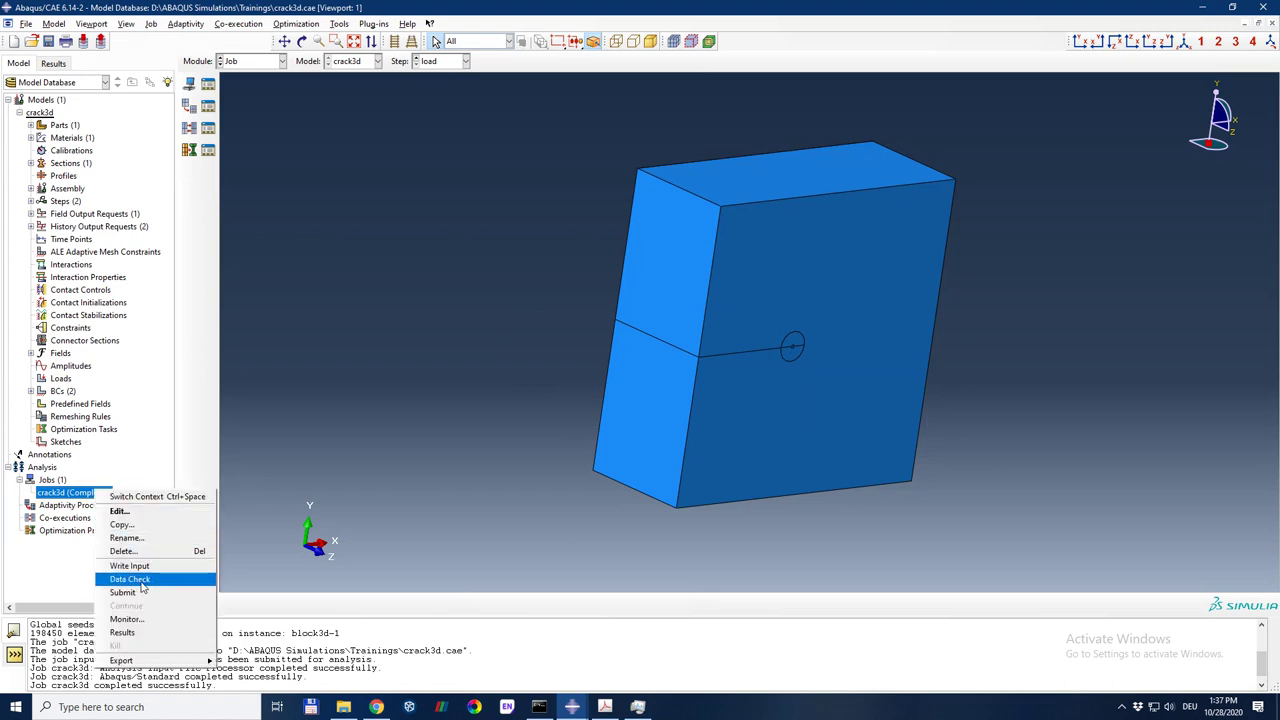
click(120, 633)
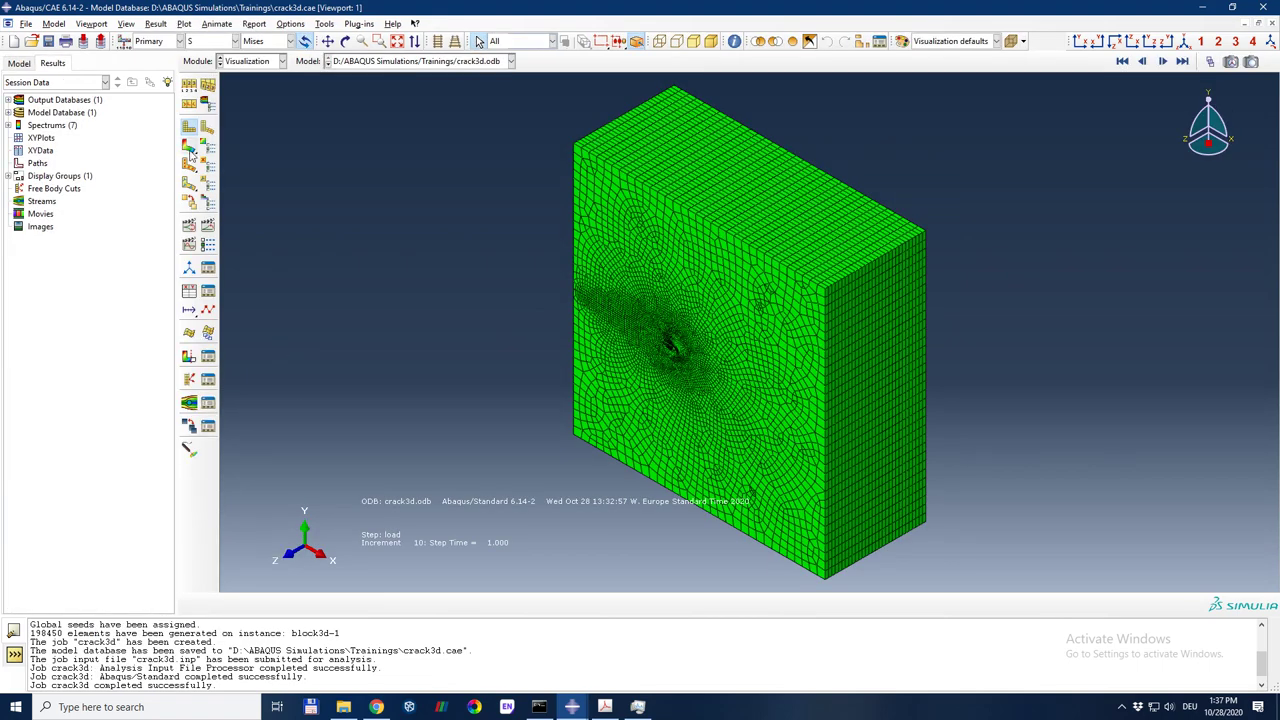
click(190, 150)
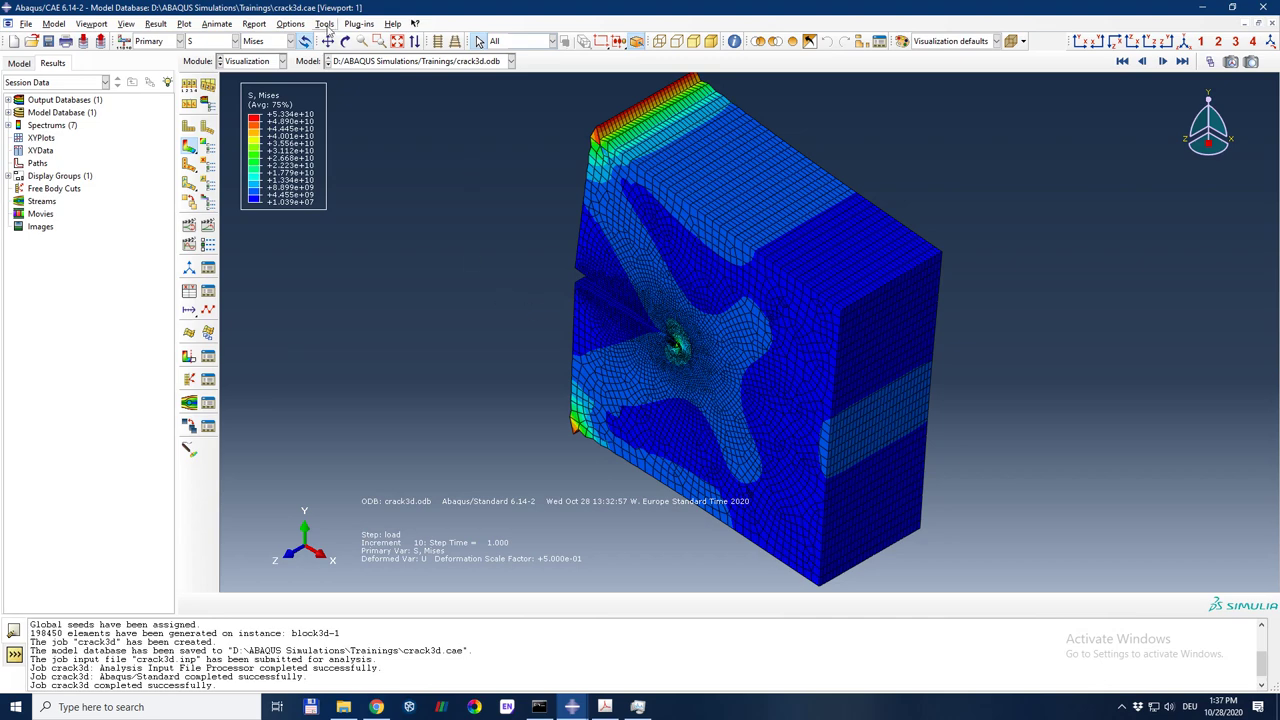
Step: Apply a uniform deformation scale factor of 1 in the Common Plot Options
click(292, 24)
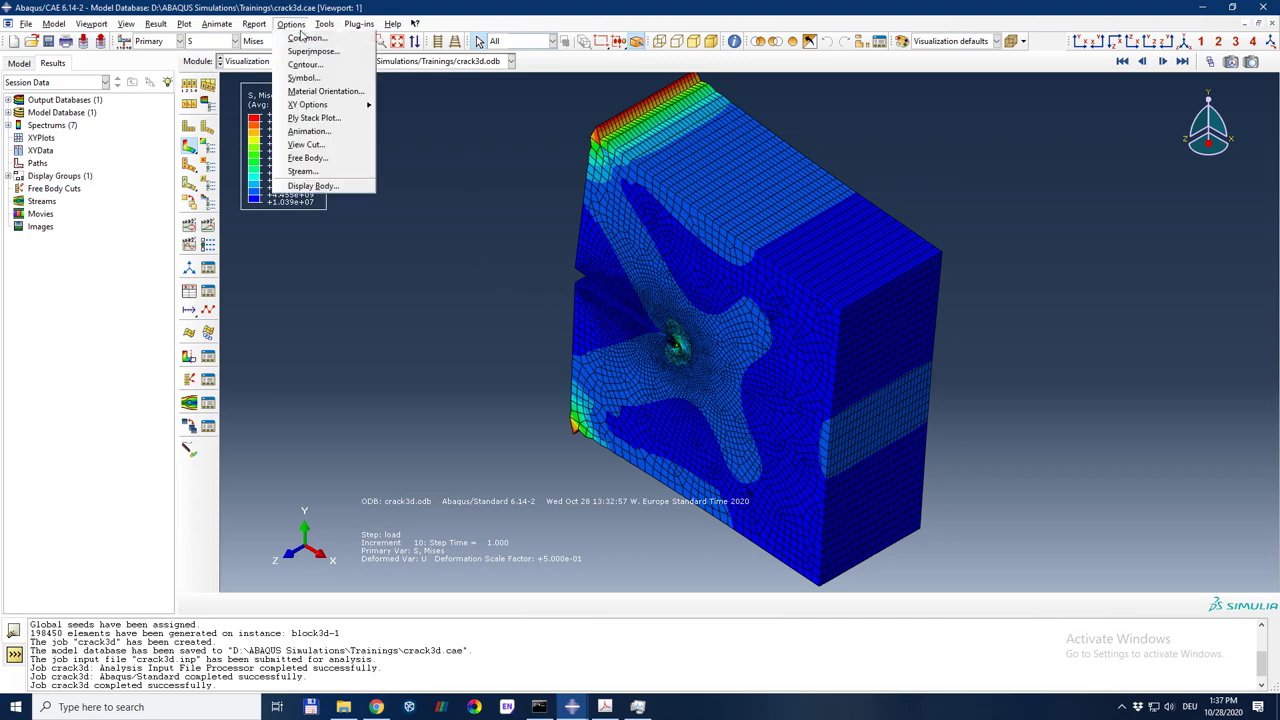
click(305, 38)
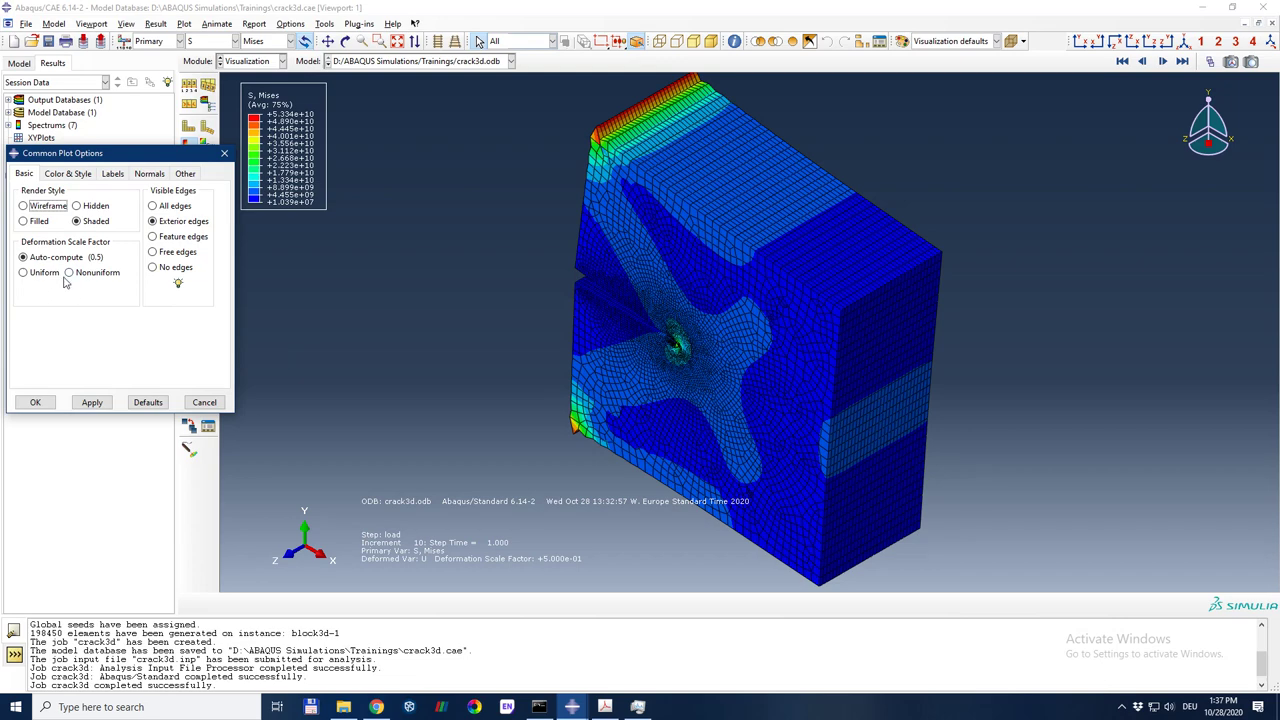
click(45, 272)
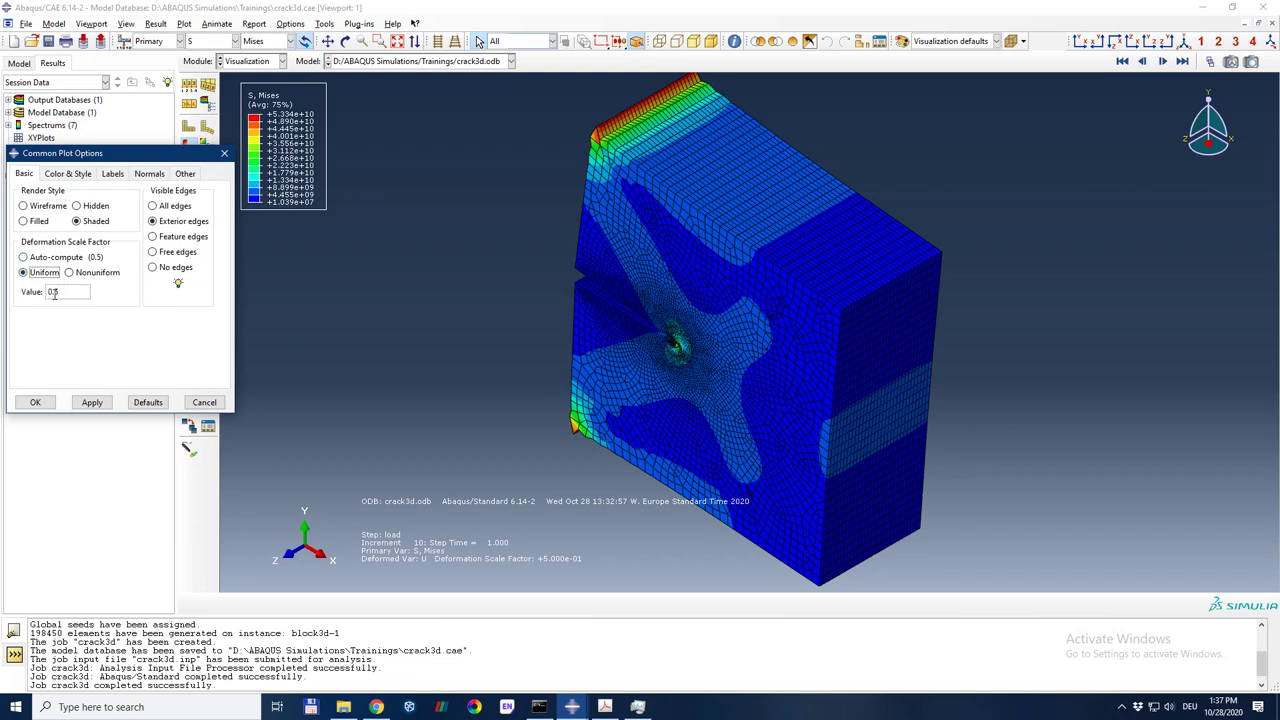
double_click(62, 292)
text(1)
click(90, 403)
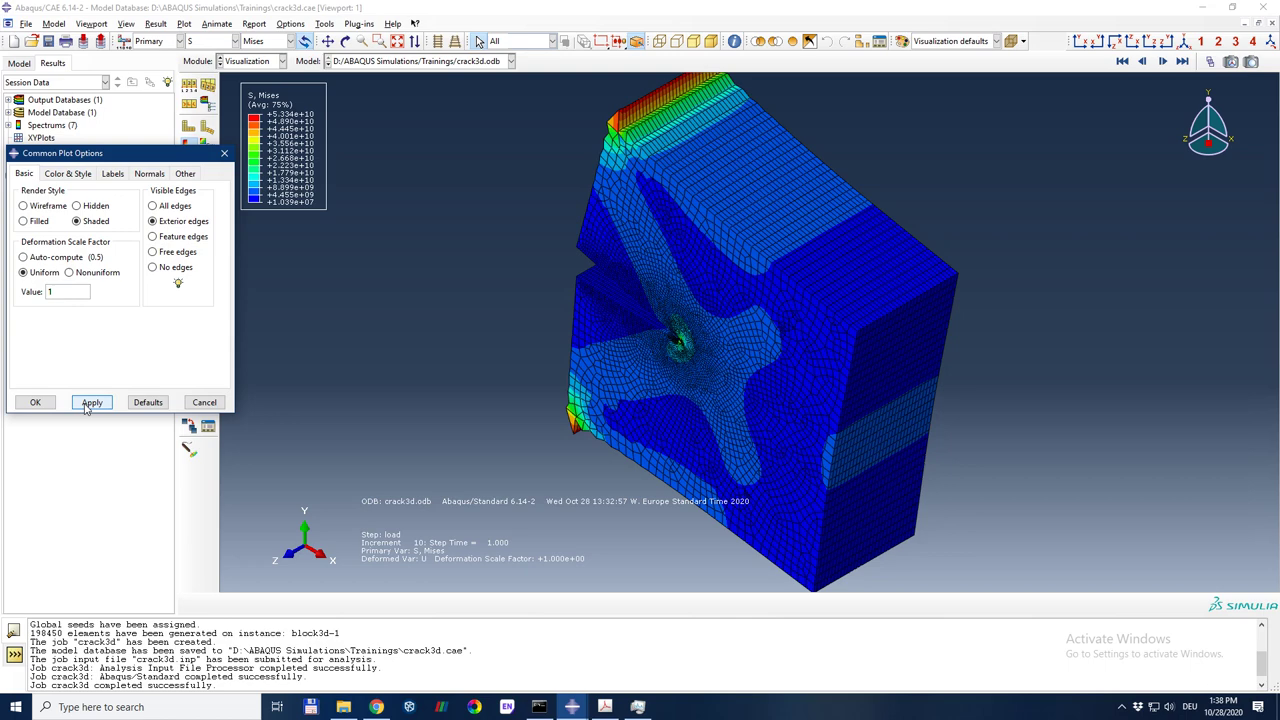
click(35, 402)
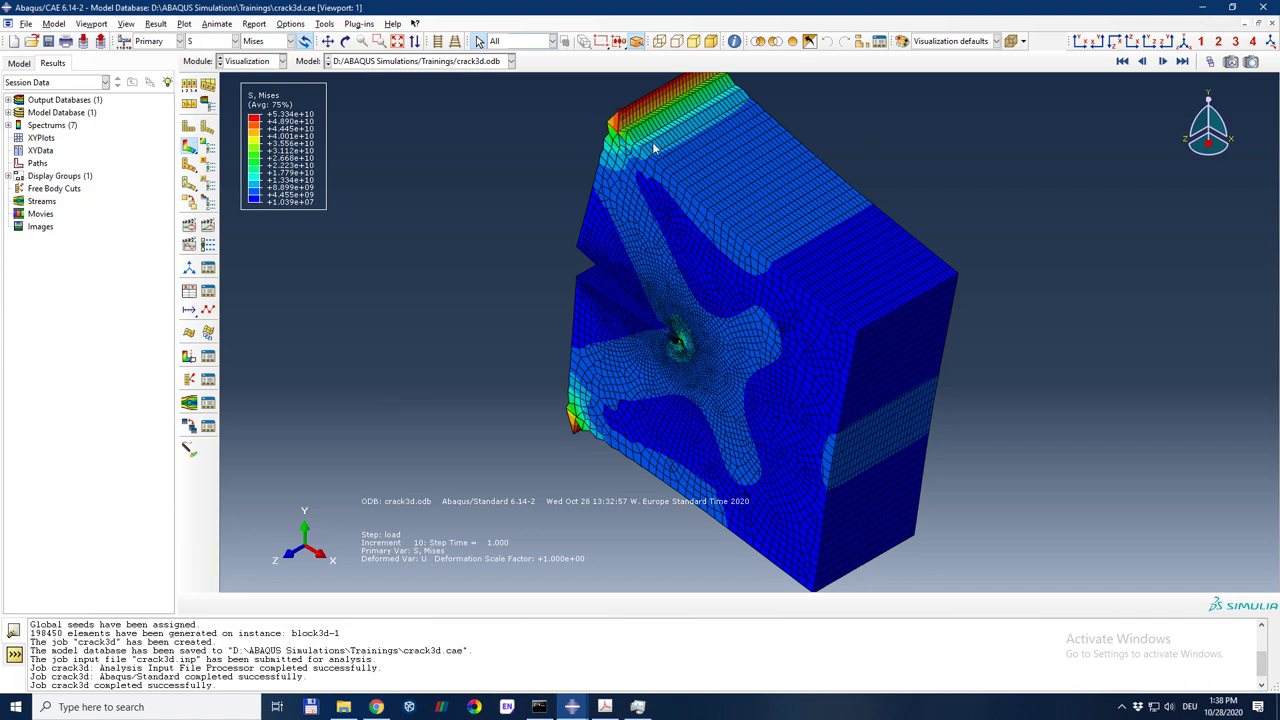
Step: View the block from the front, then tilt it and zoom in on the crack tip
click(1081, 41)
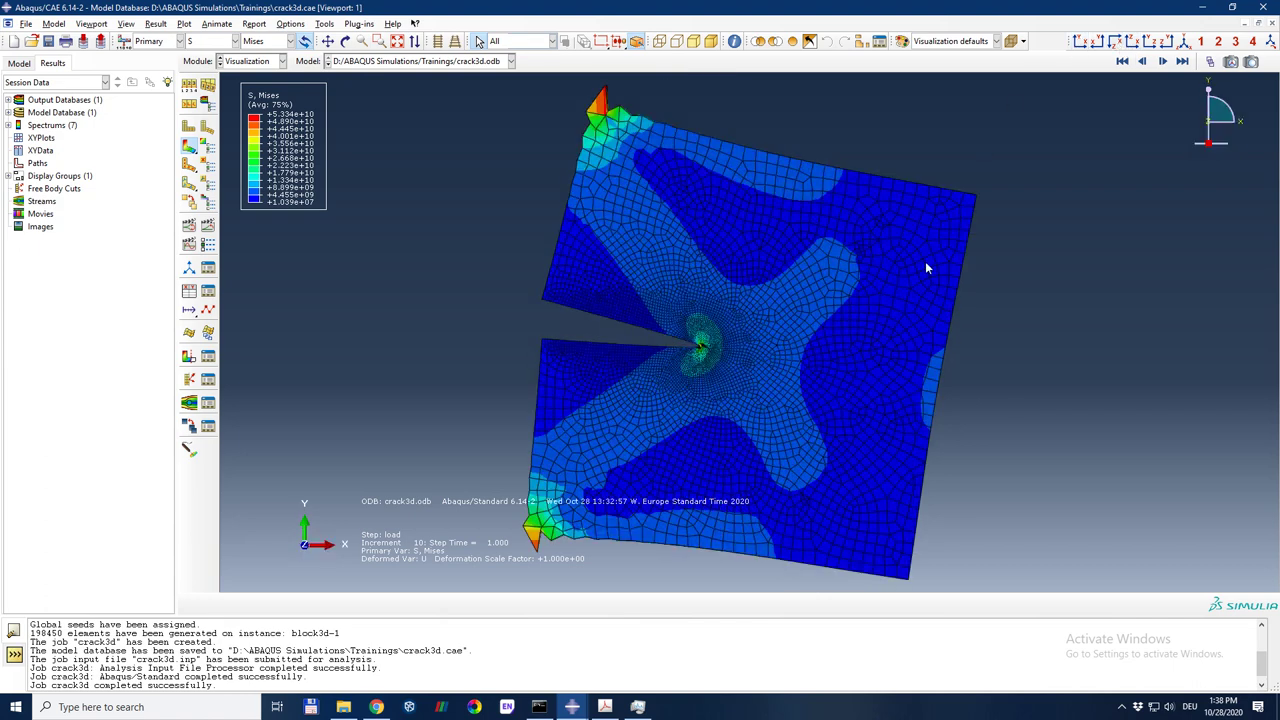
ctrl+alt+drag(1012, 159, 798, 221)
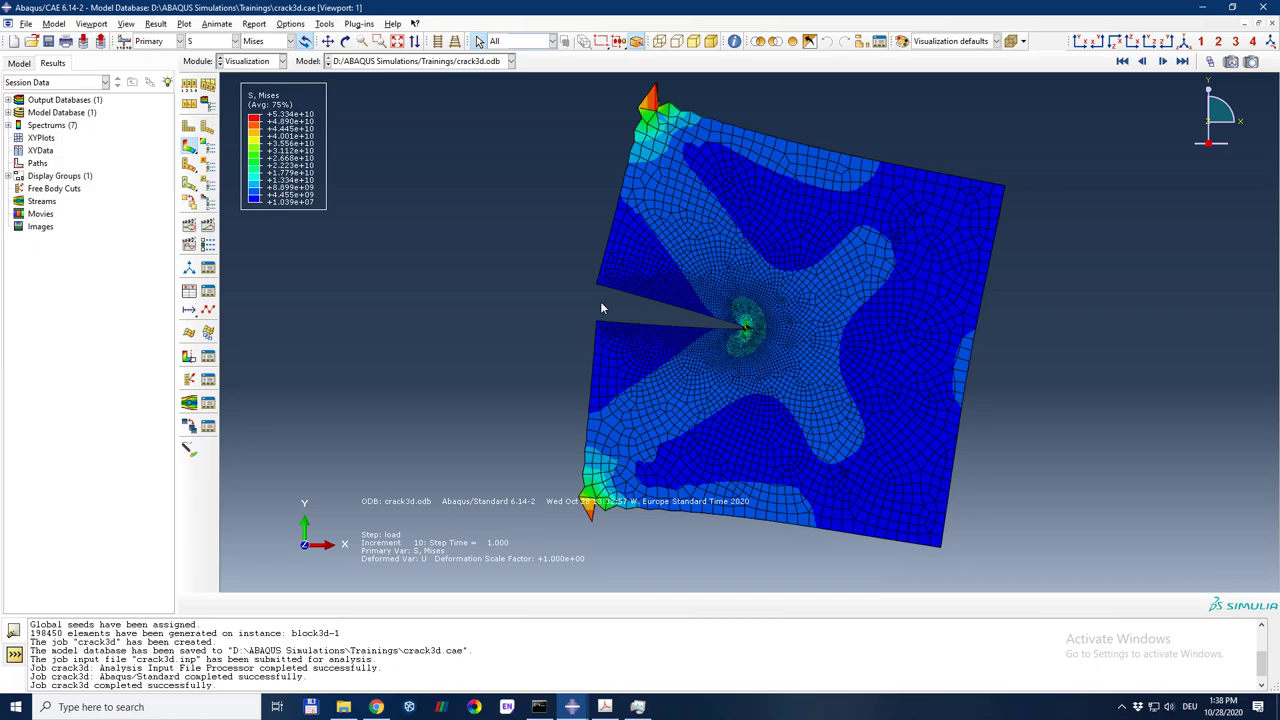
scroll(992, 380, up, 10)
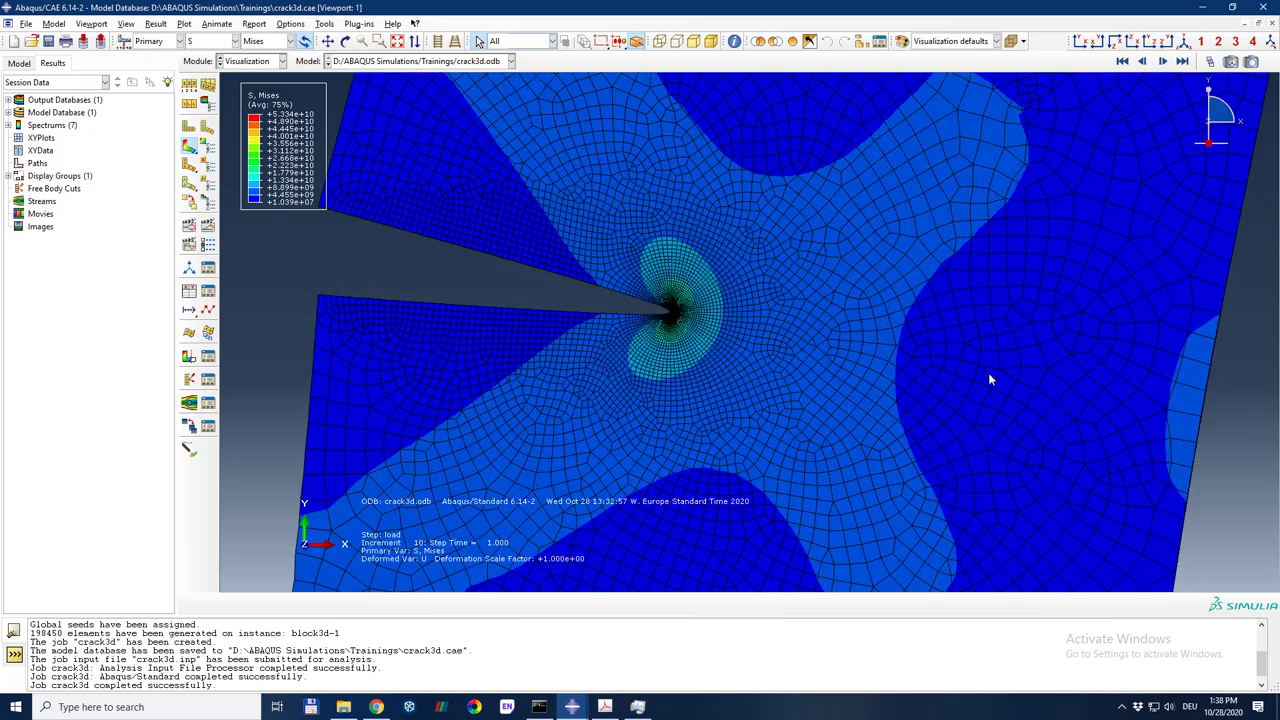
scroll(592, 228, up, 2)
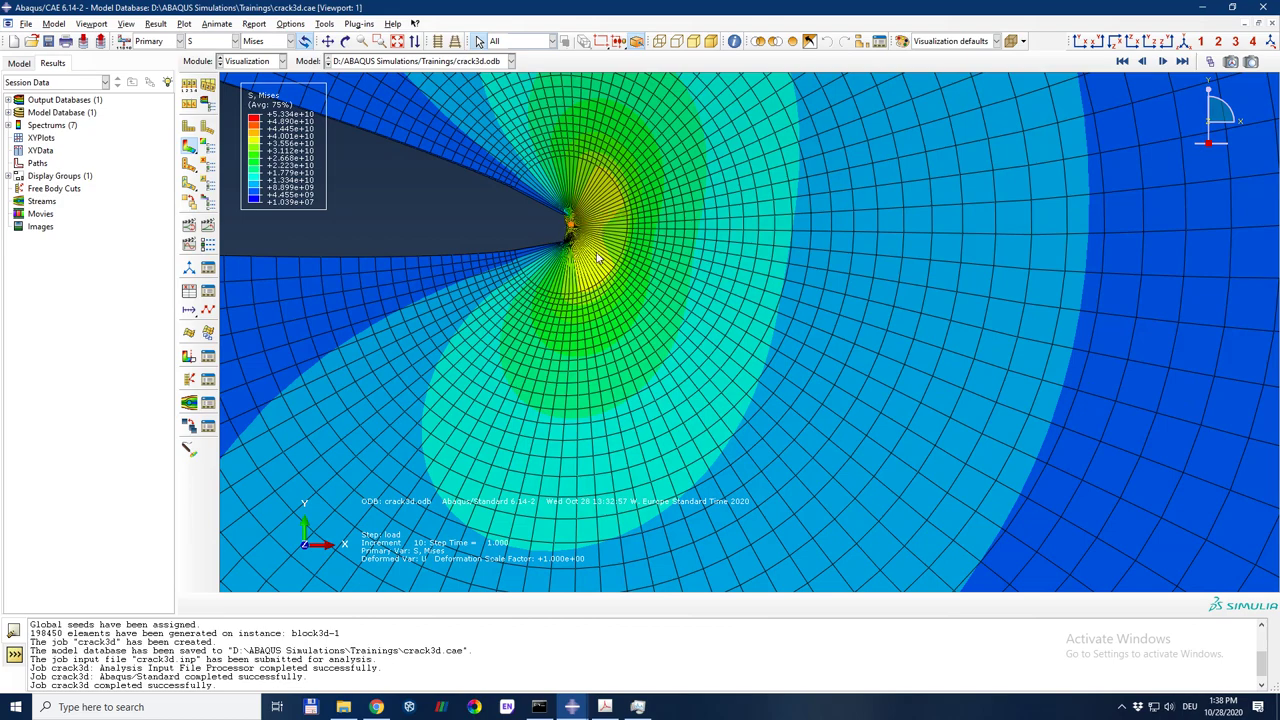
scroll(604, 273, down, 10)
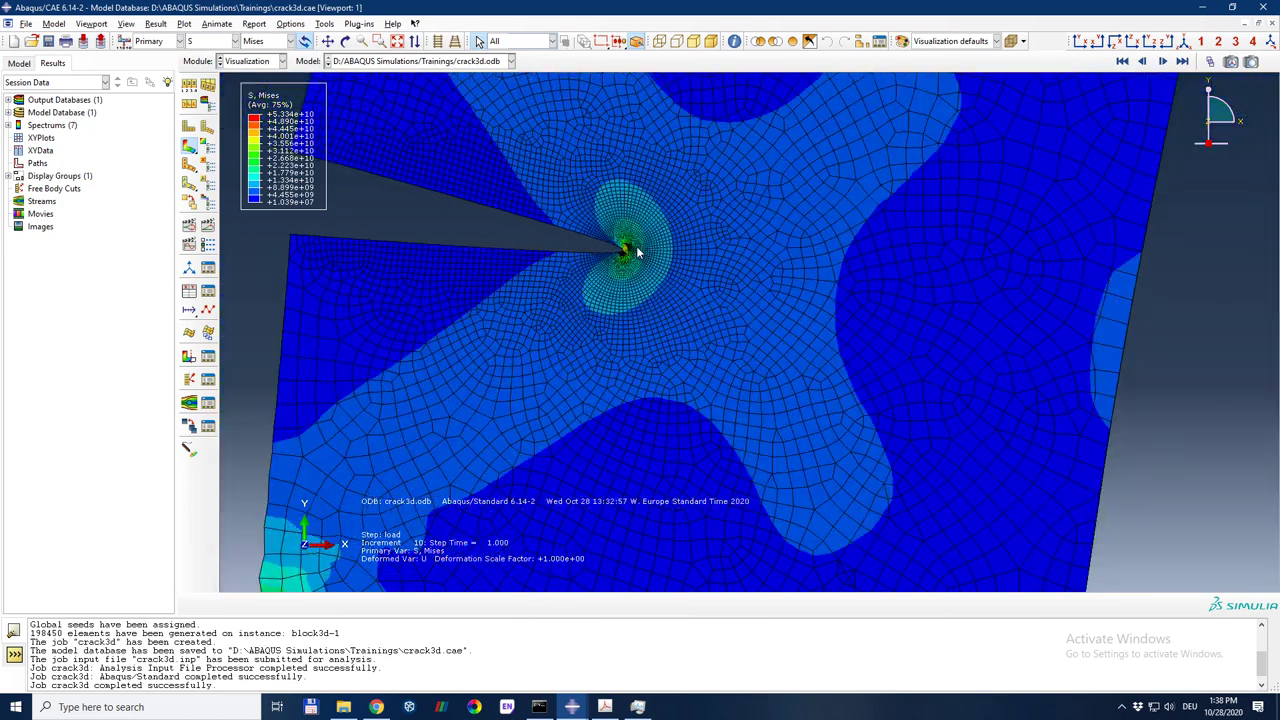
scroll(630, 240, up, 1)
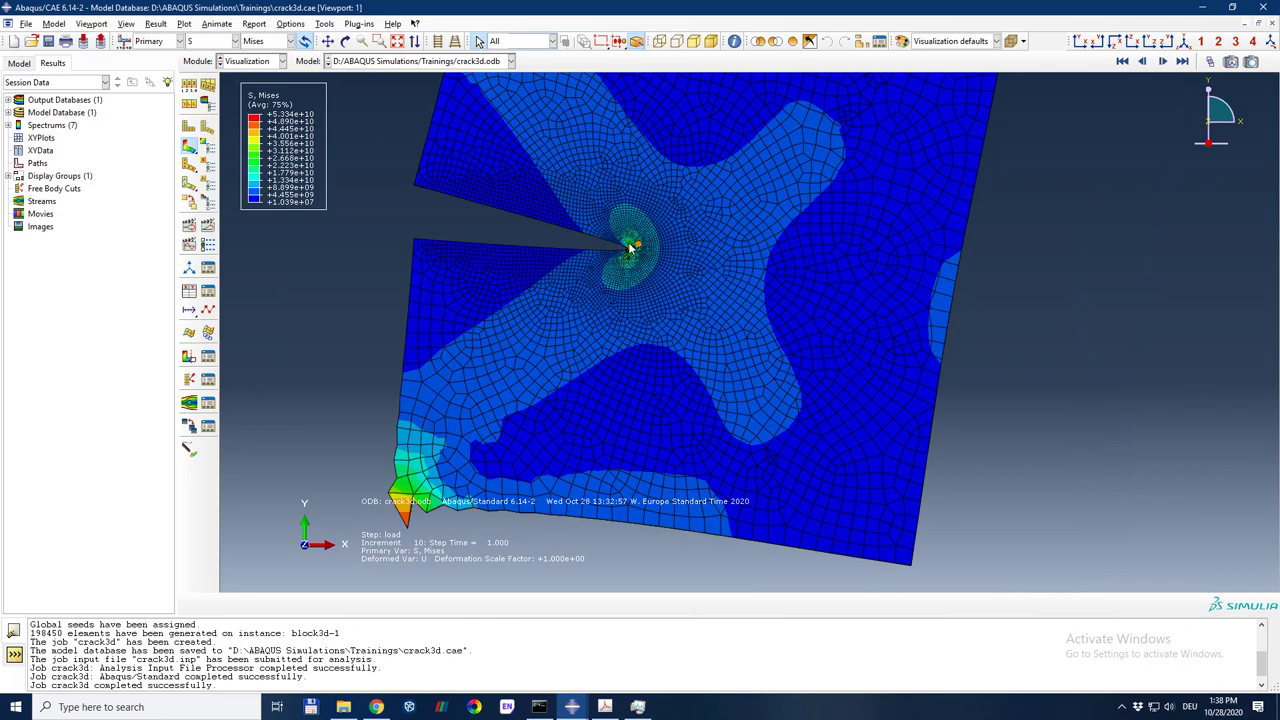
scroll(614, 361, down, 5)
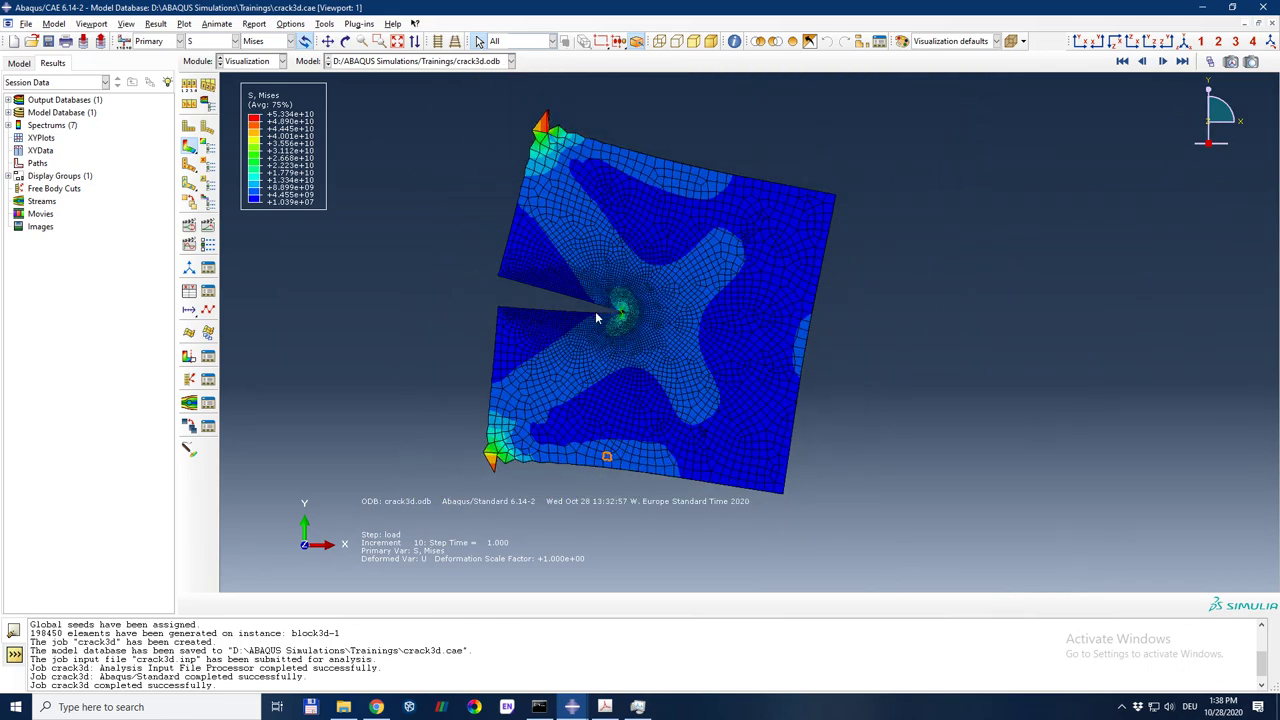
scroll(603, 312, up, 3)
scroll(674, 296, up, 2)
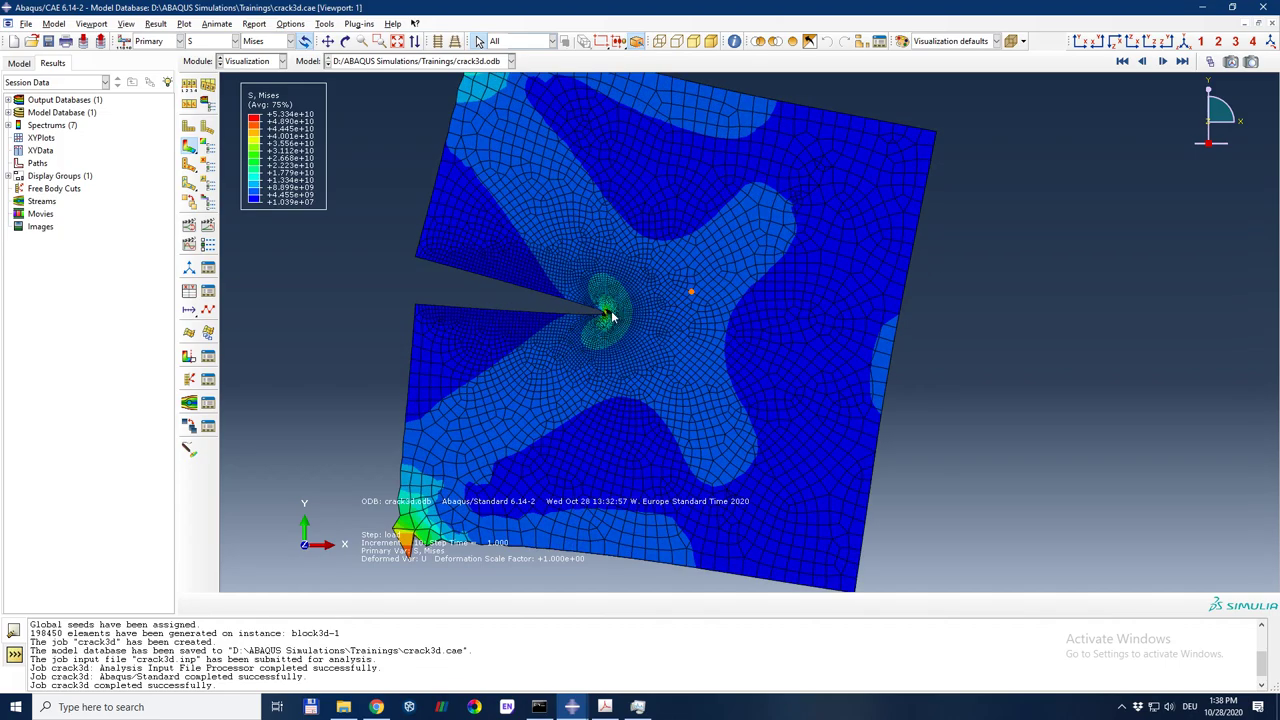
Step: Orbit the model through several 3-D angles to examine the crack-tip stress contours
ctrl+alt+drag(690, 292, 858, 318)
drag(834, 418, 778, 328)
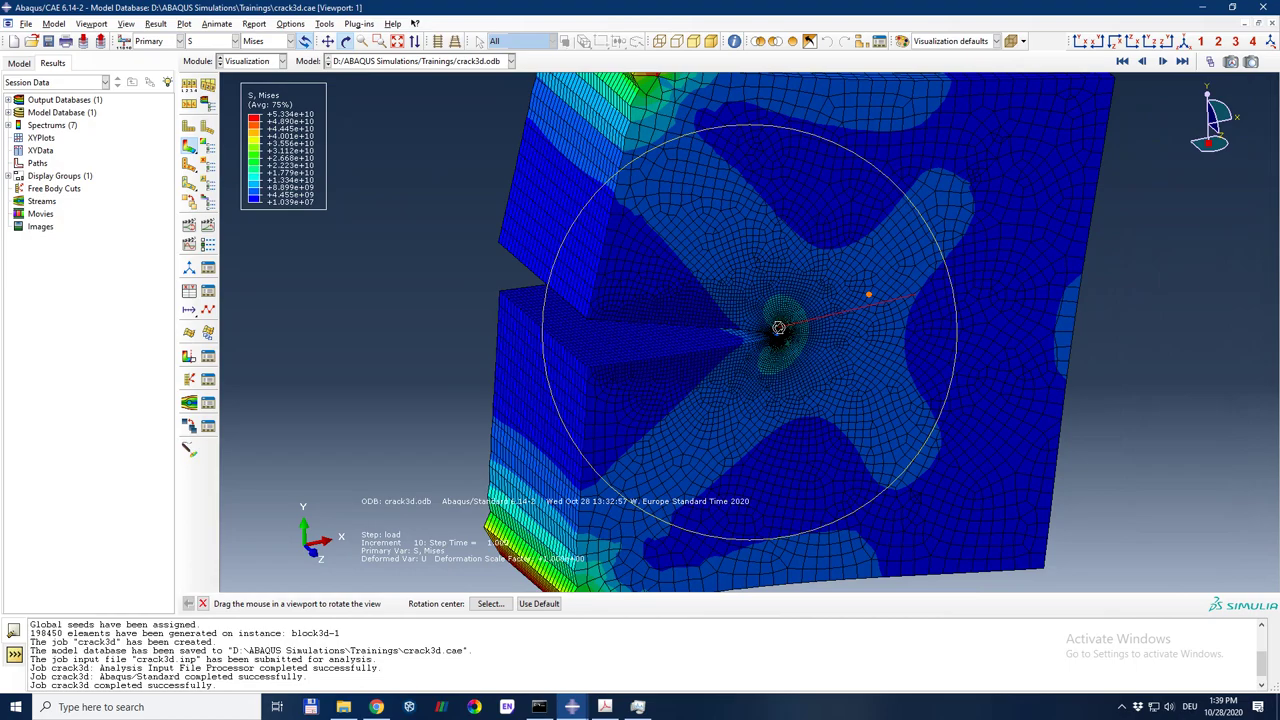
scroll(778, 328, up, 5)
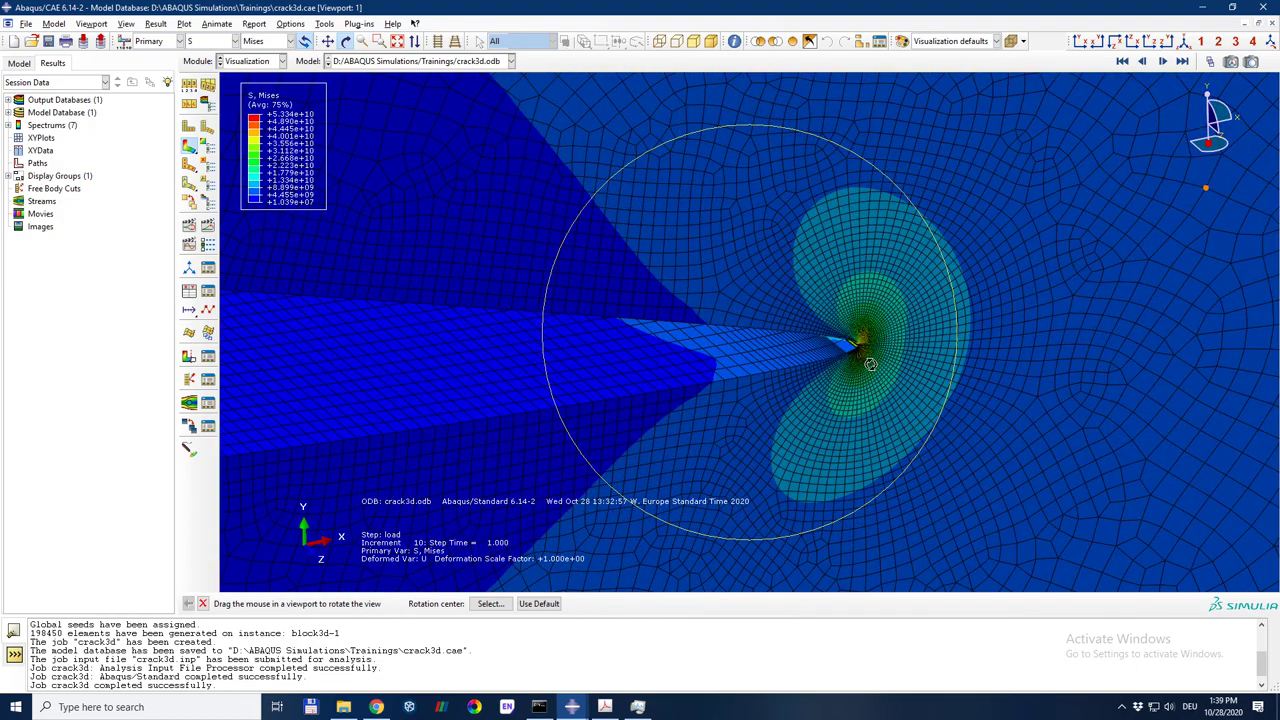
scroll(871, 364, up, 5)
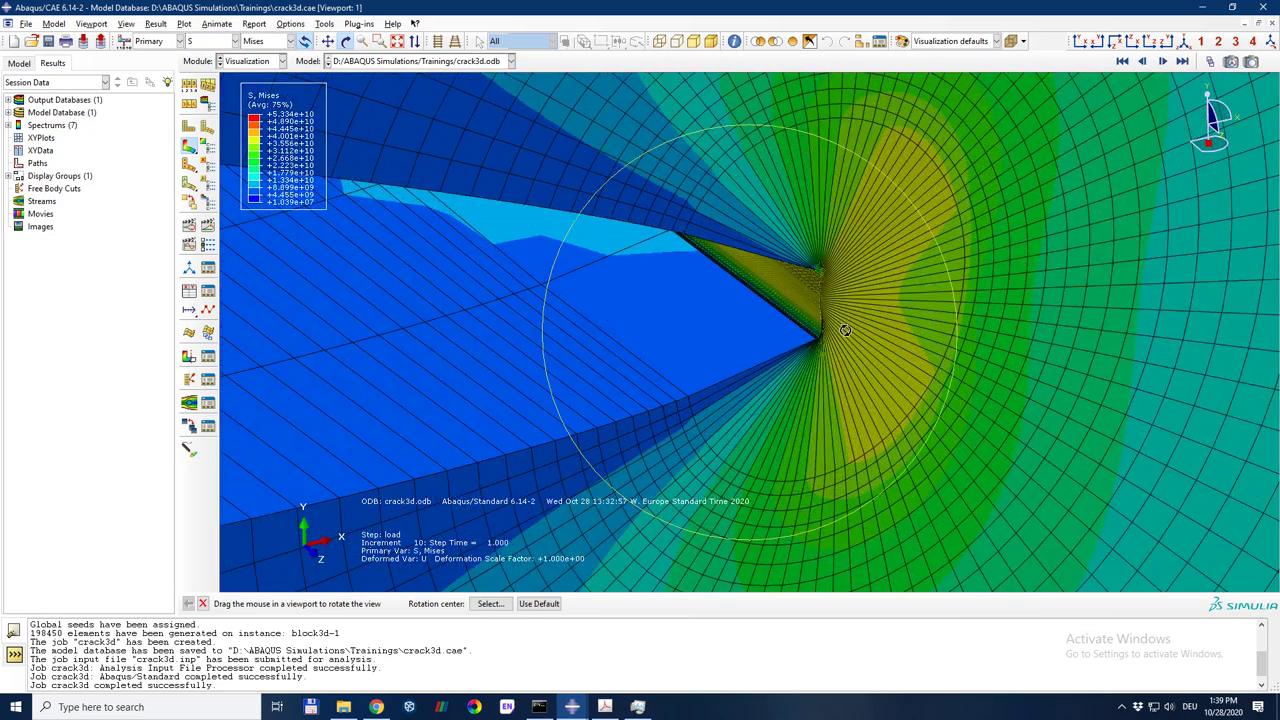
drag(572, 236, 753, 306)
drag(698, 236, 766, 231)
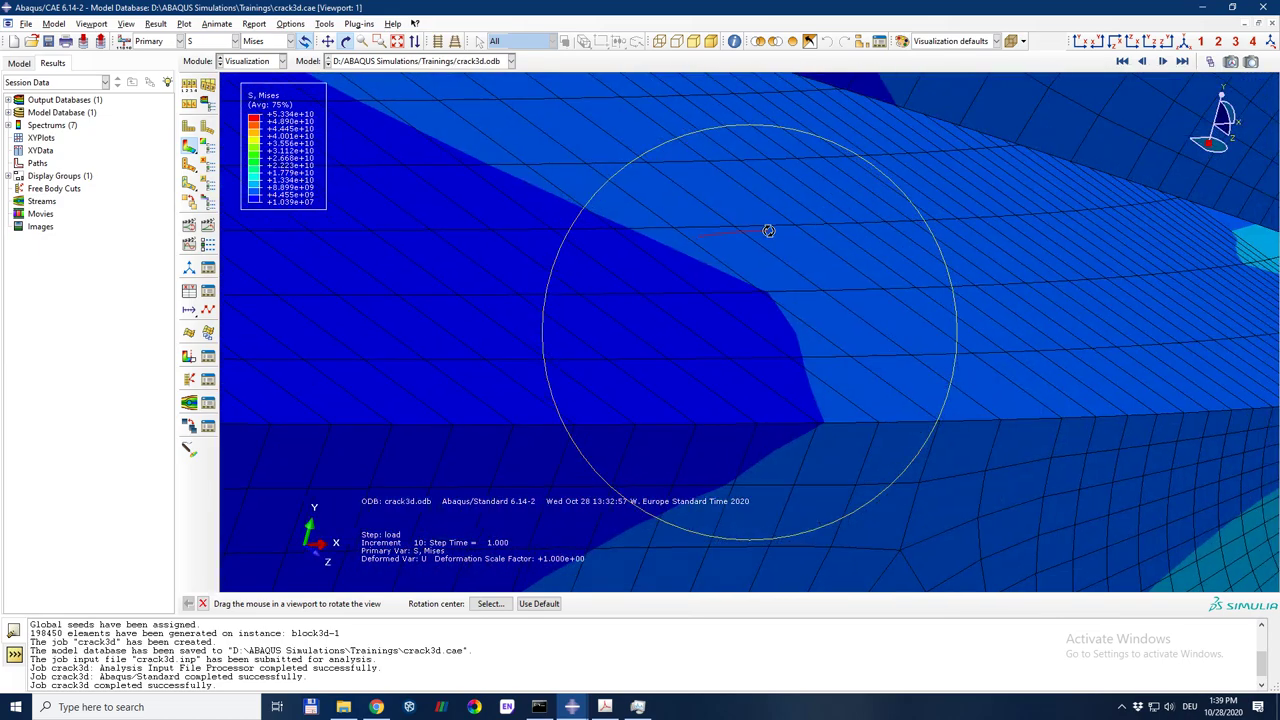
drag(996, 174, 589, 327)
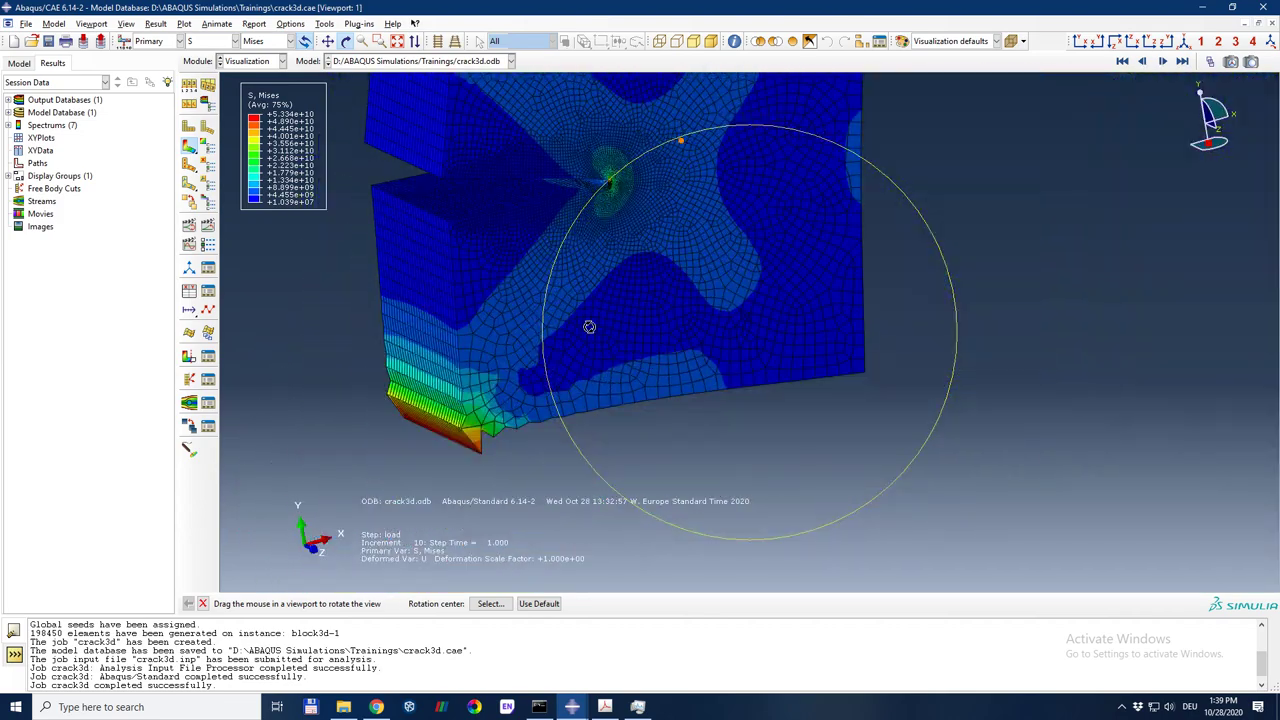
Step: Show the Mises contour on the undeformed block in the front X-Y view, leaving rotate mode
click(1085, 41)
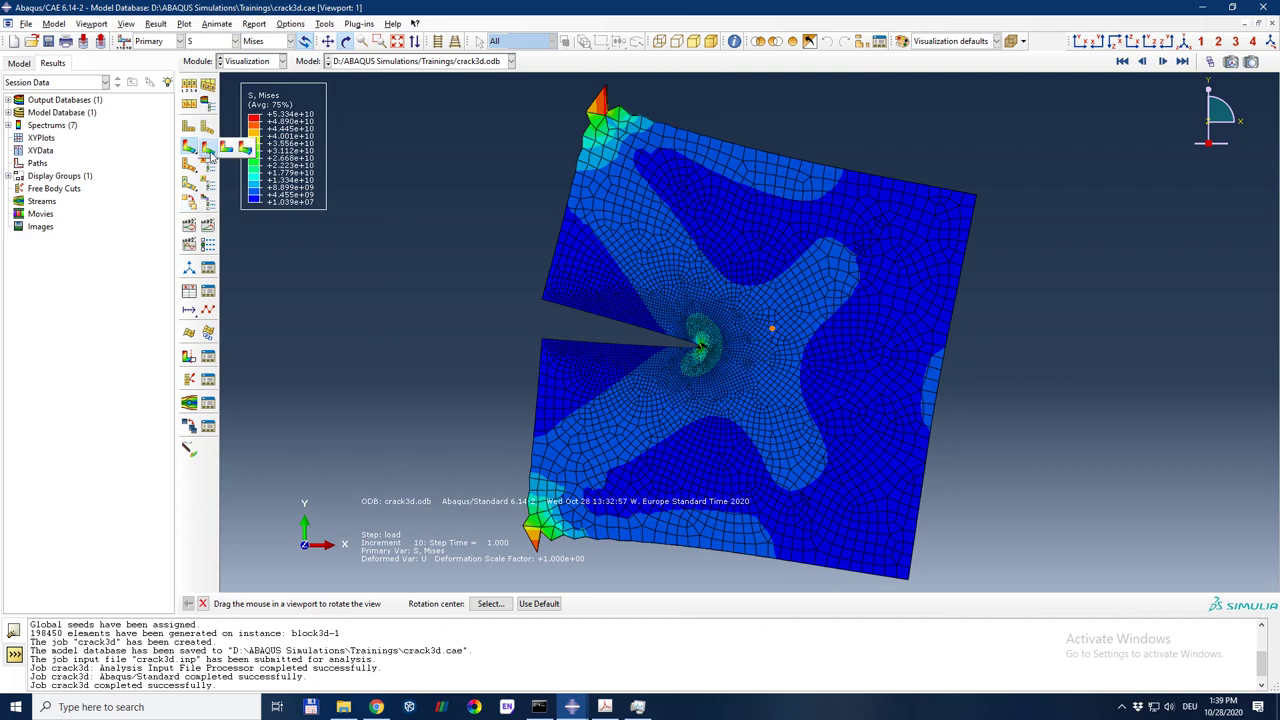
click(190, 146)
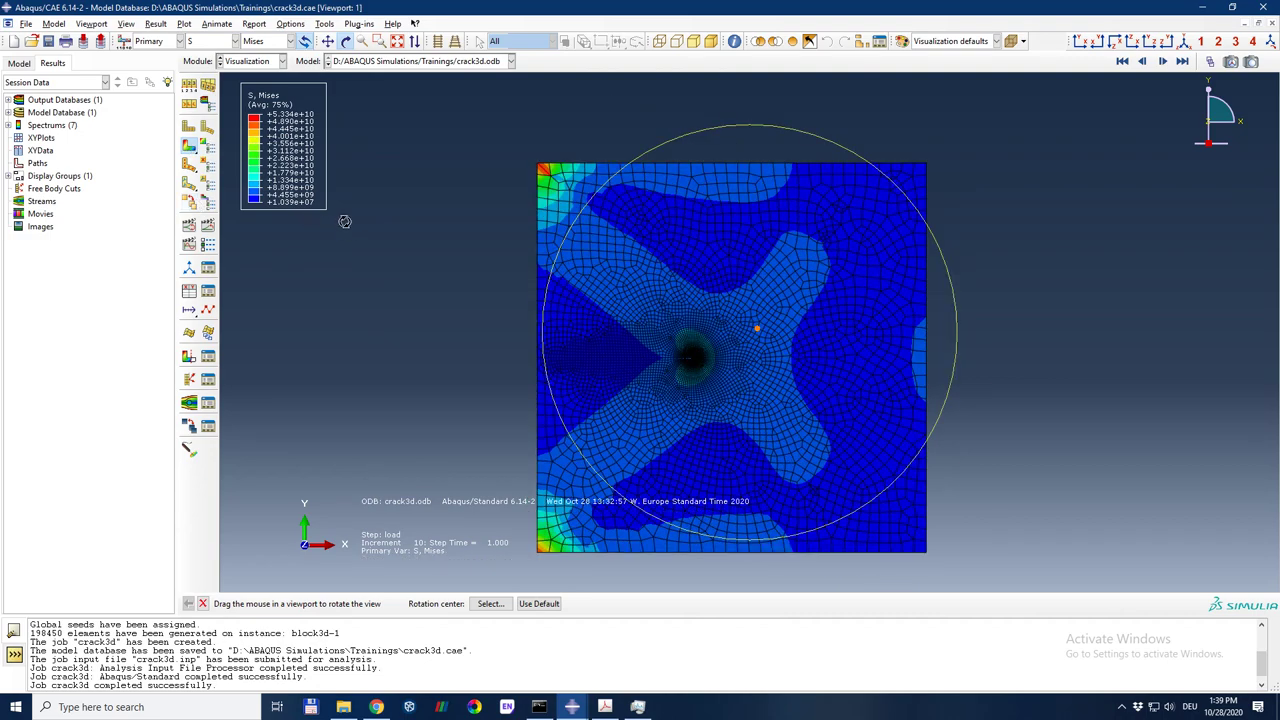
drag(408, 195, 433, 201)
key(Escape)
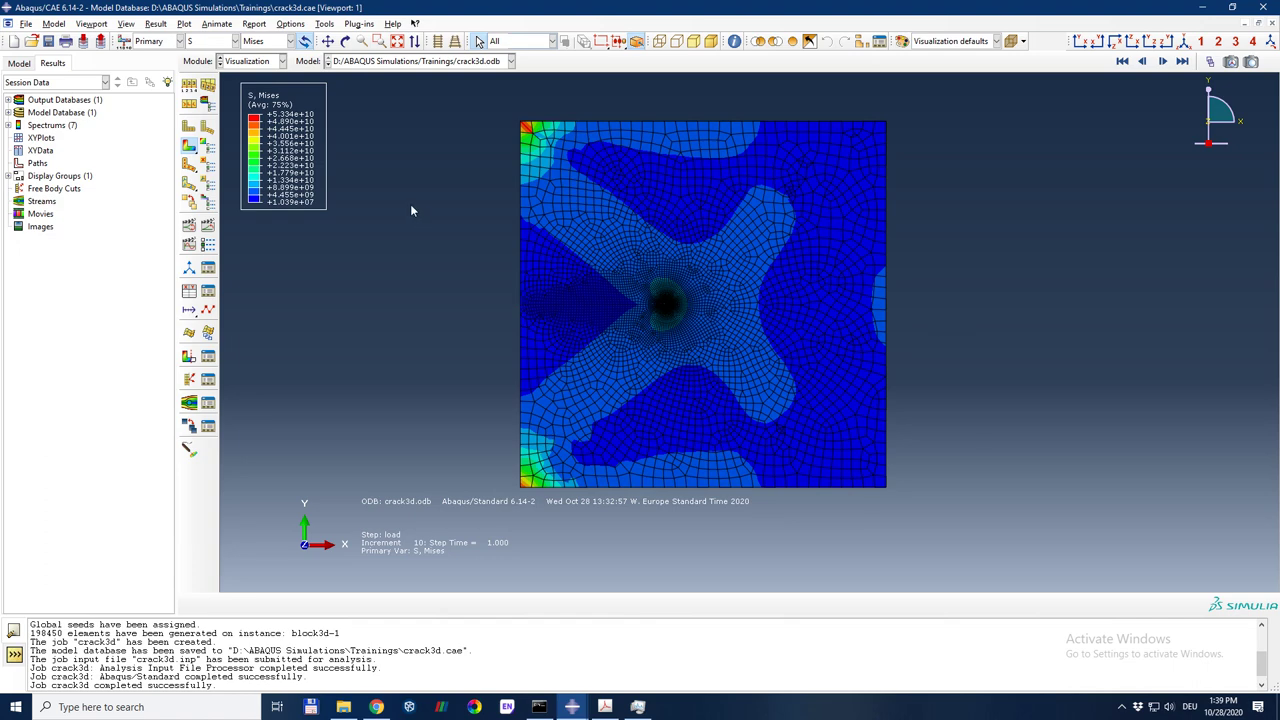
click(323, 24)
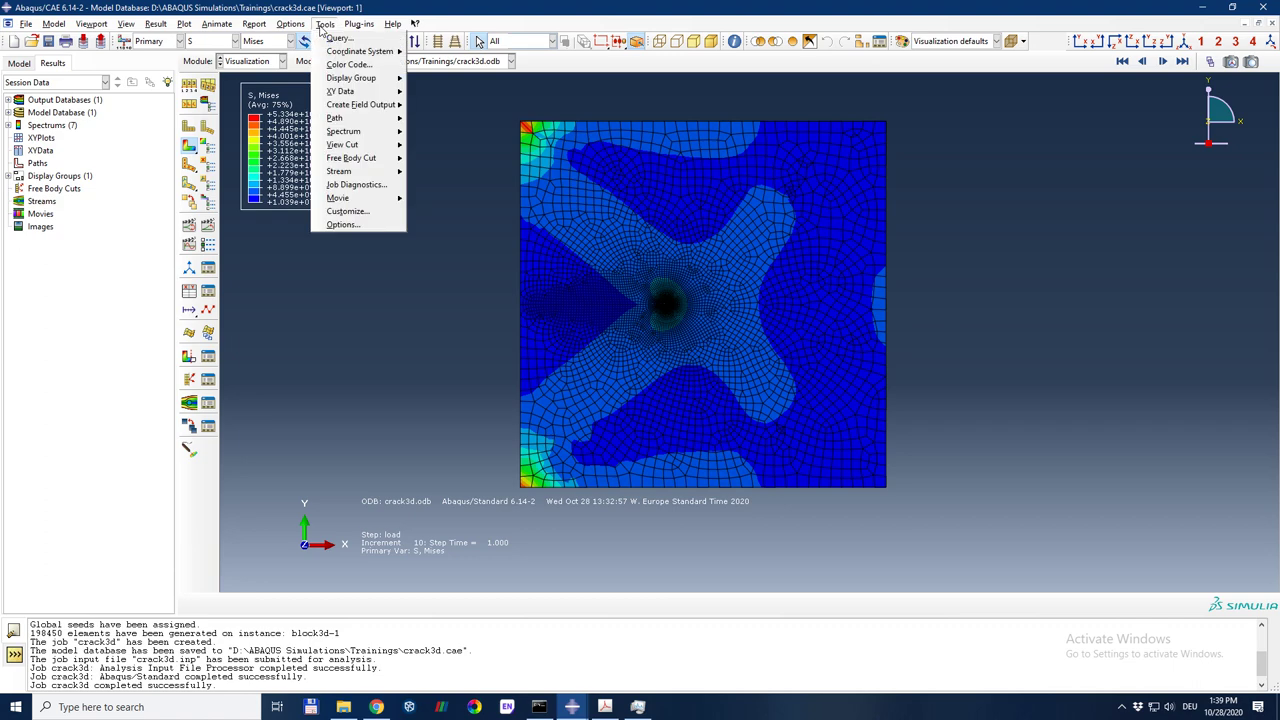
Step: Turn on the Y-Plane view cut and orbit the model to see the cut section
mouse_move(393, 148)
click(438, 146)
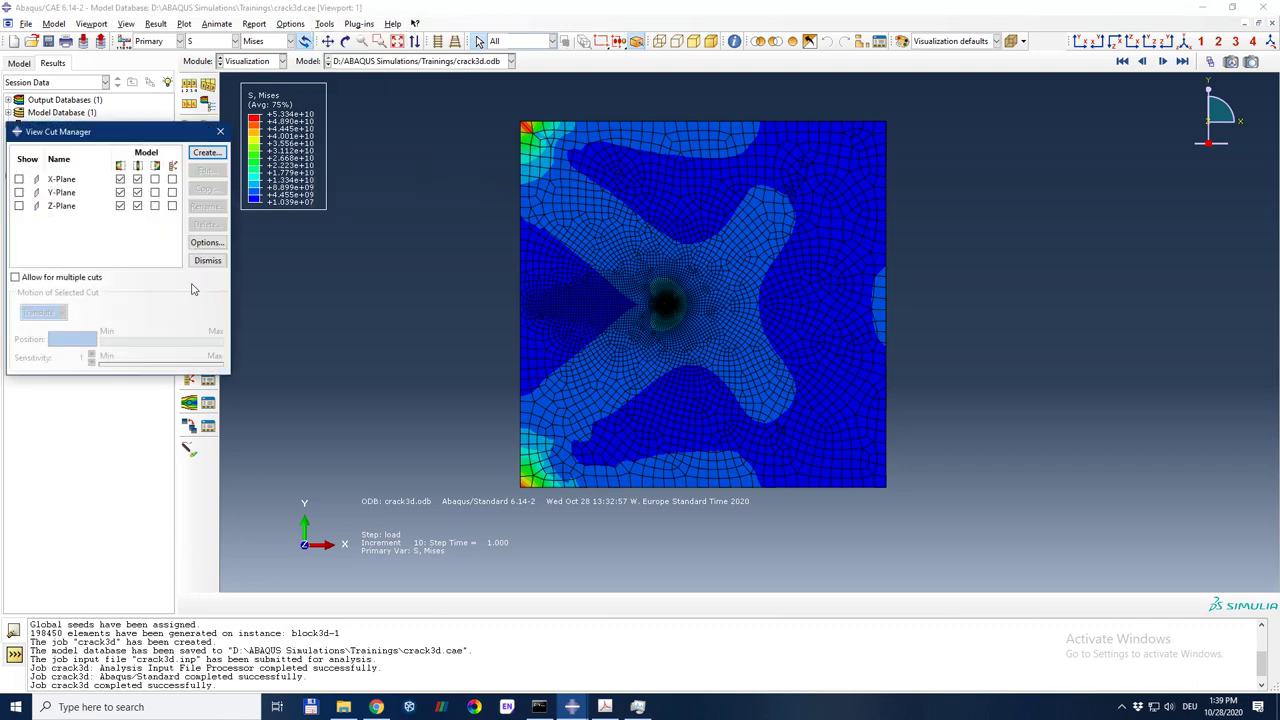
click(19, 193)
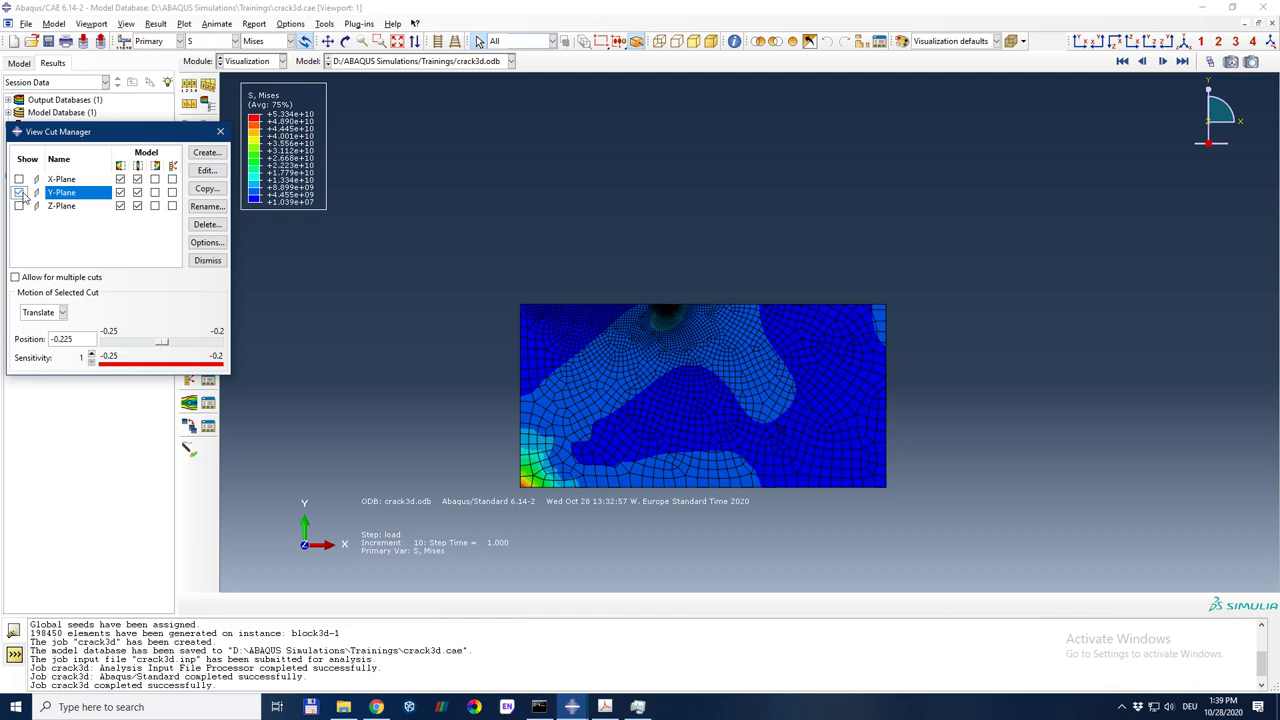
click(674, 323)
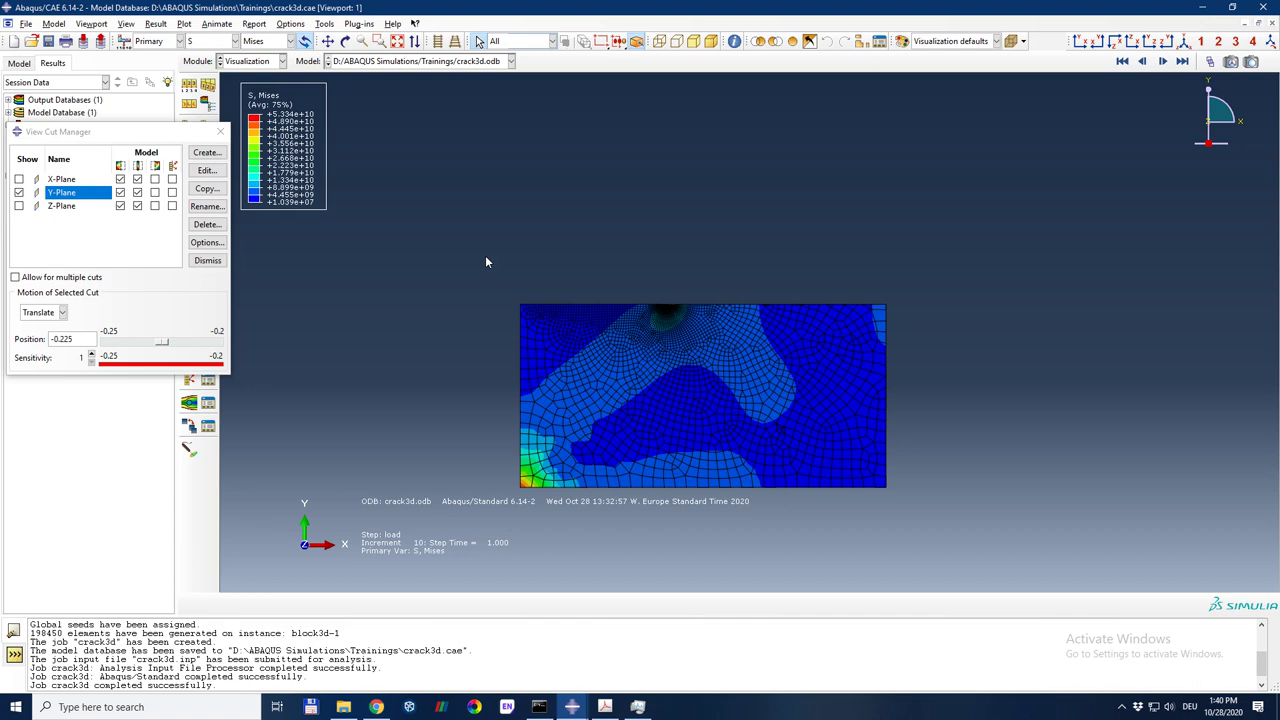
click(345, 41)
drag(690, 380, 630, 300)
scroll(623, 397, up, 5)
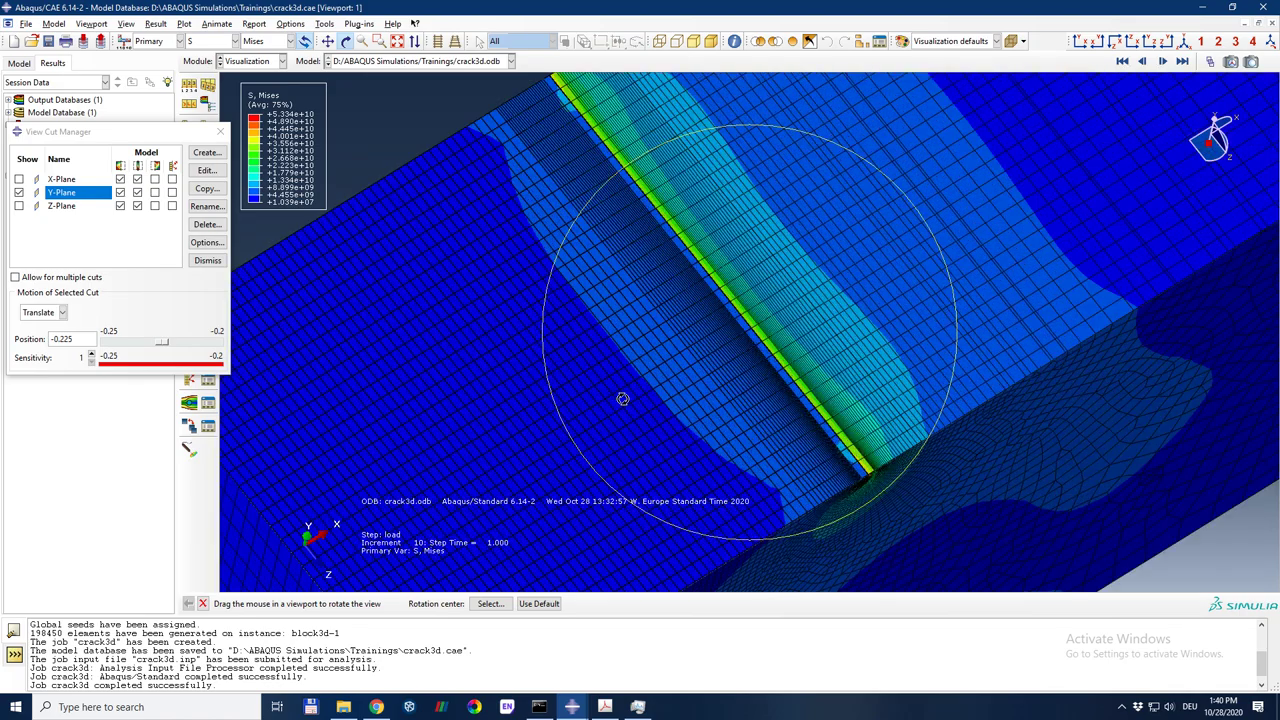
drag(927, 364, 766, 140)
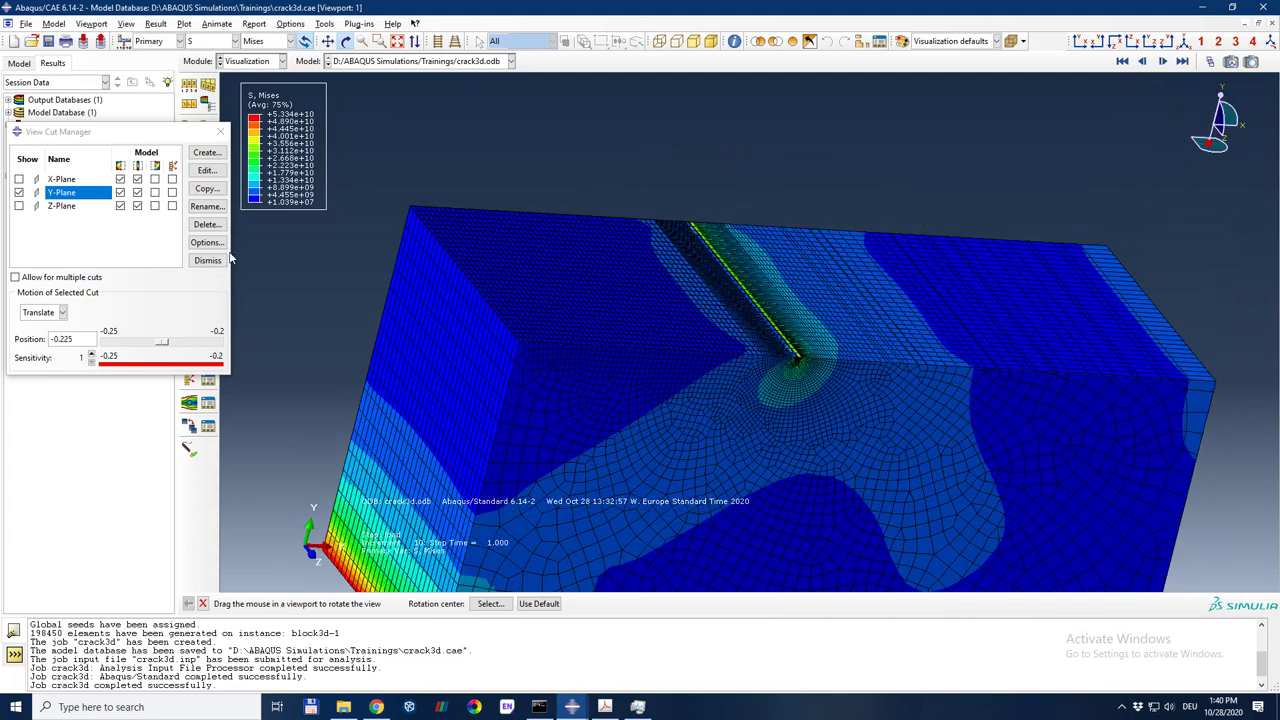
Step: Shift the Y-Plane cut to position -0.223 to expose the crack front
drag(193, 135, 206, 226)
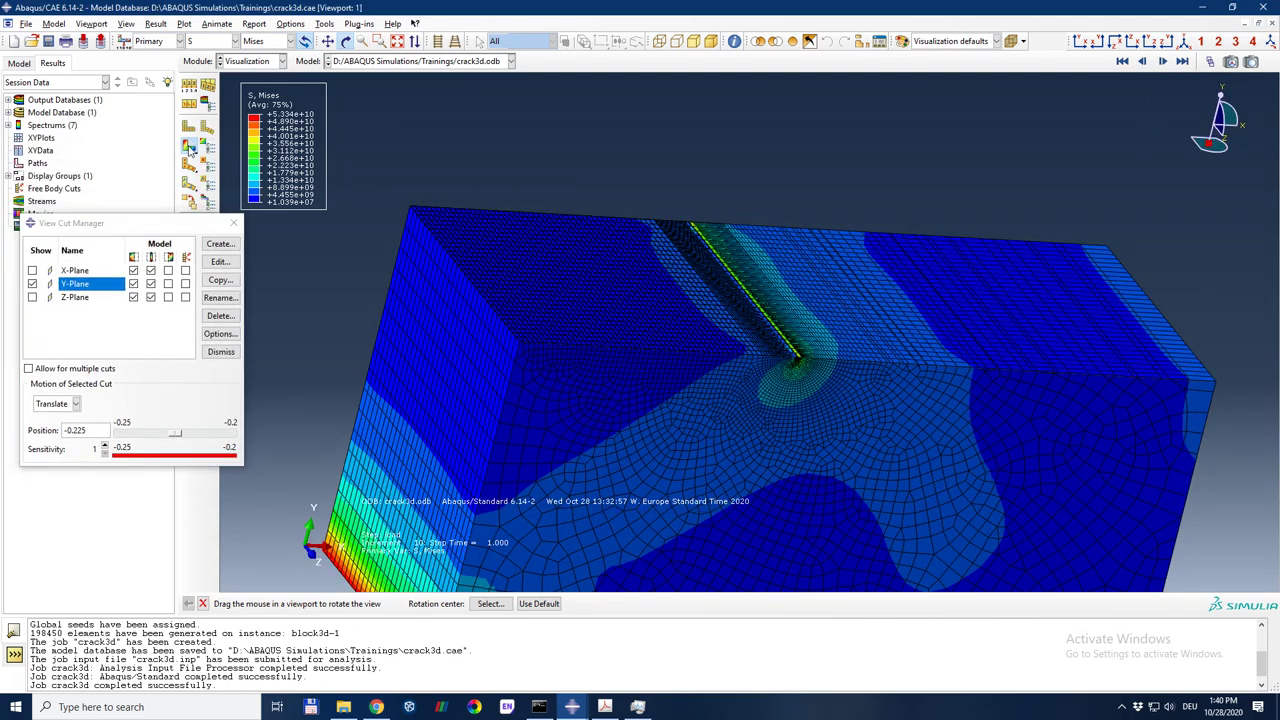
click(198, 148)
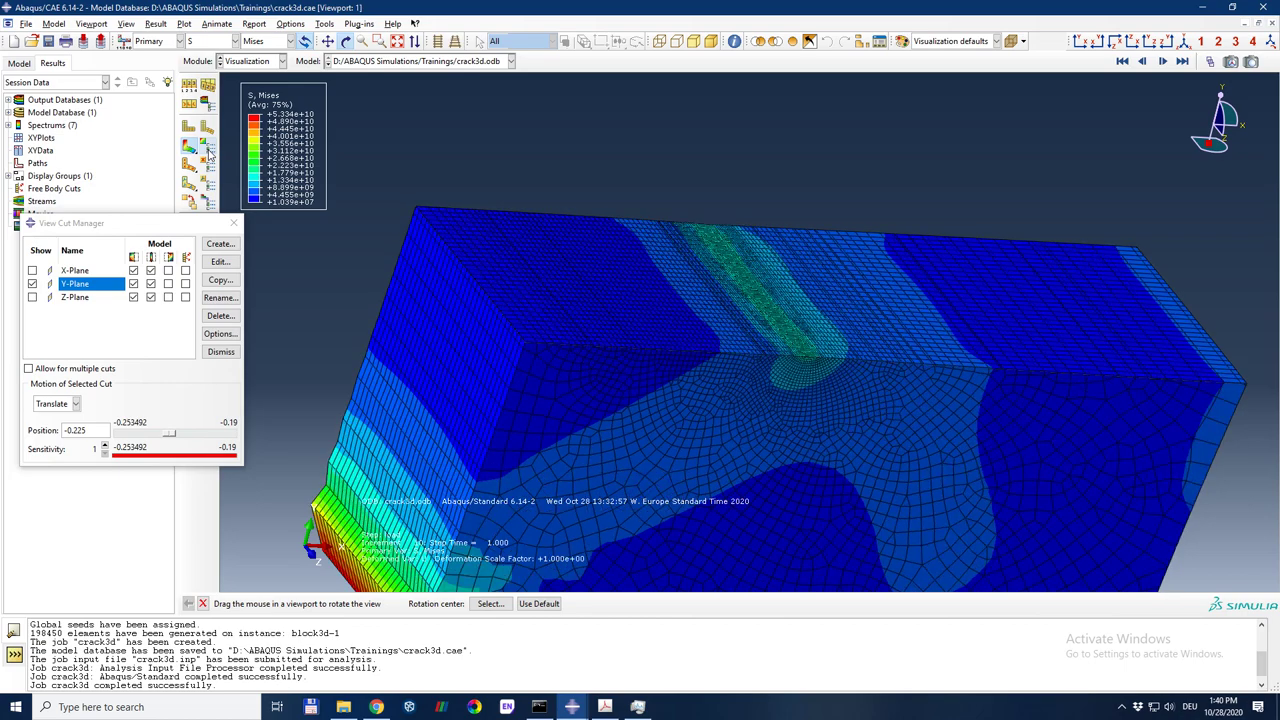
click(173, 436)
drag(173, 436, 176, 437)
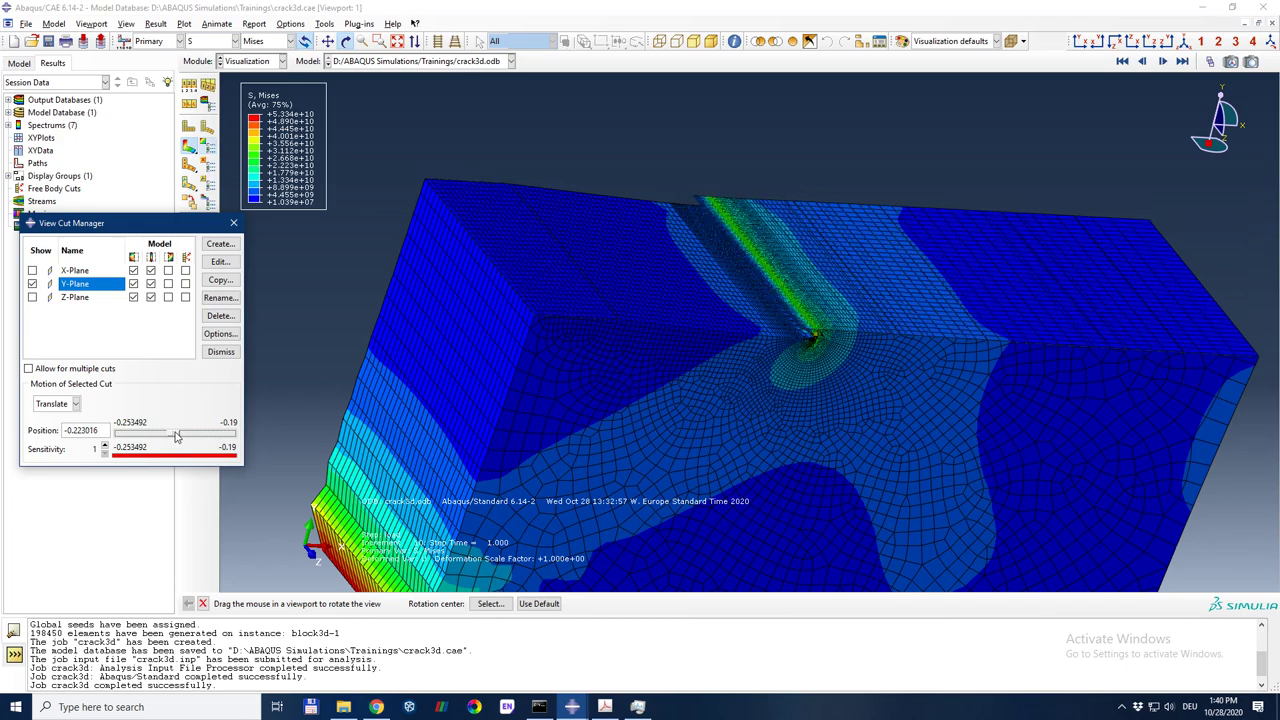
drag(175, 436, 175, 436)
key(Escape)
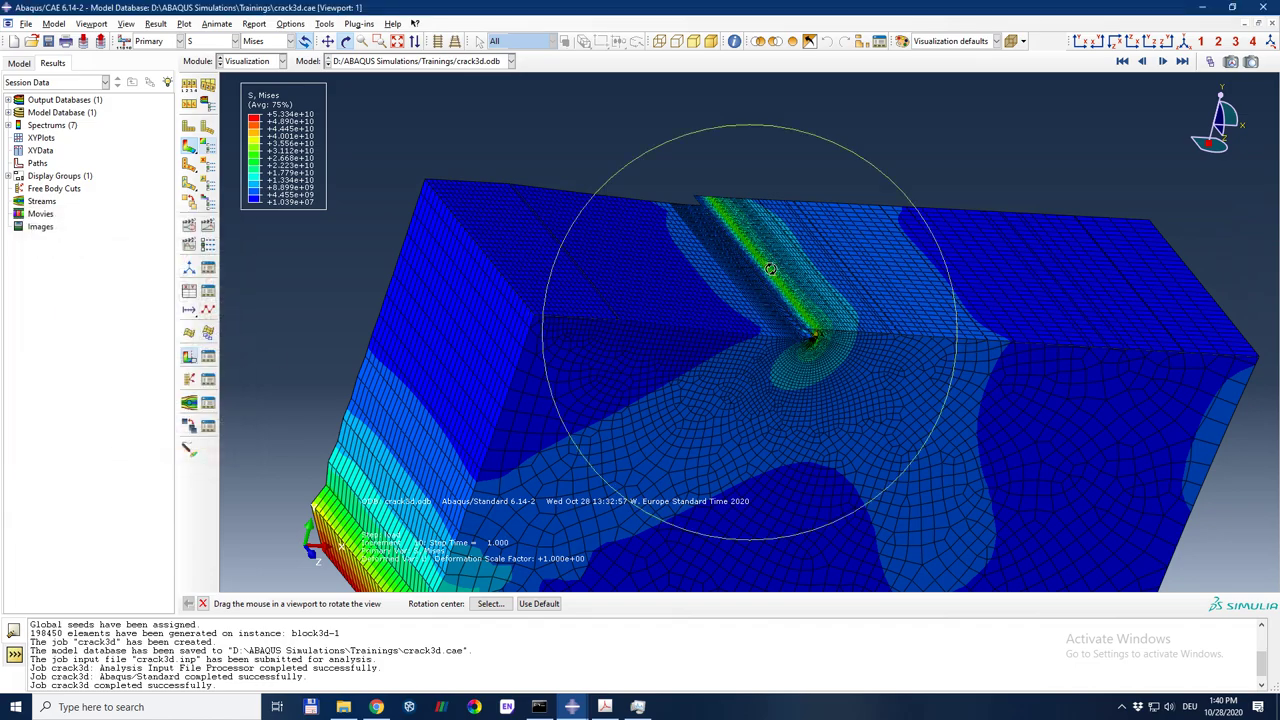
Step: Tilt the Y-plane-cut block to an inclined view of the crack-front Mises band, then return to Select mode
drag(773, 232, 757, 153)
drag(811, 226, 700, 315)
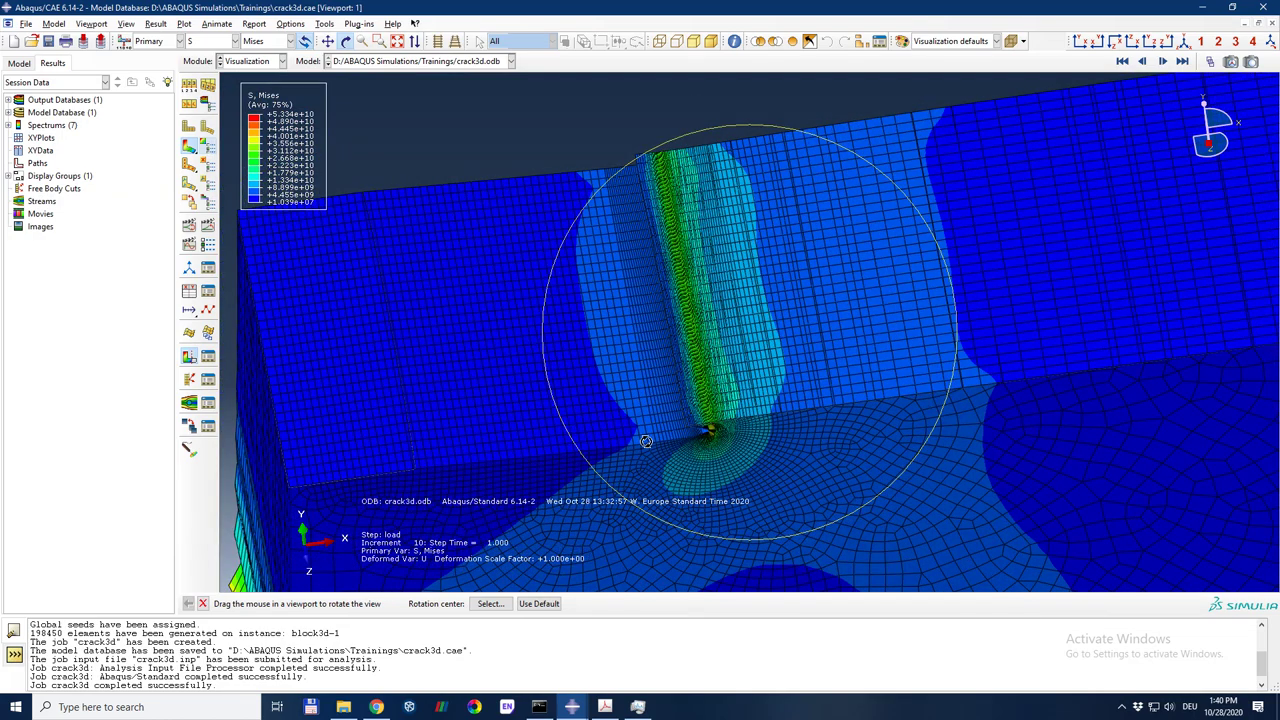
key(Escape)
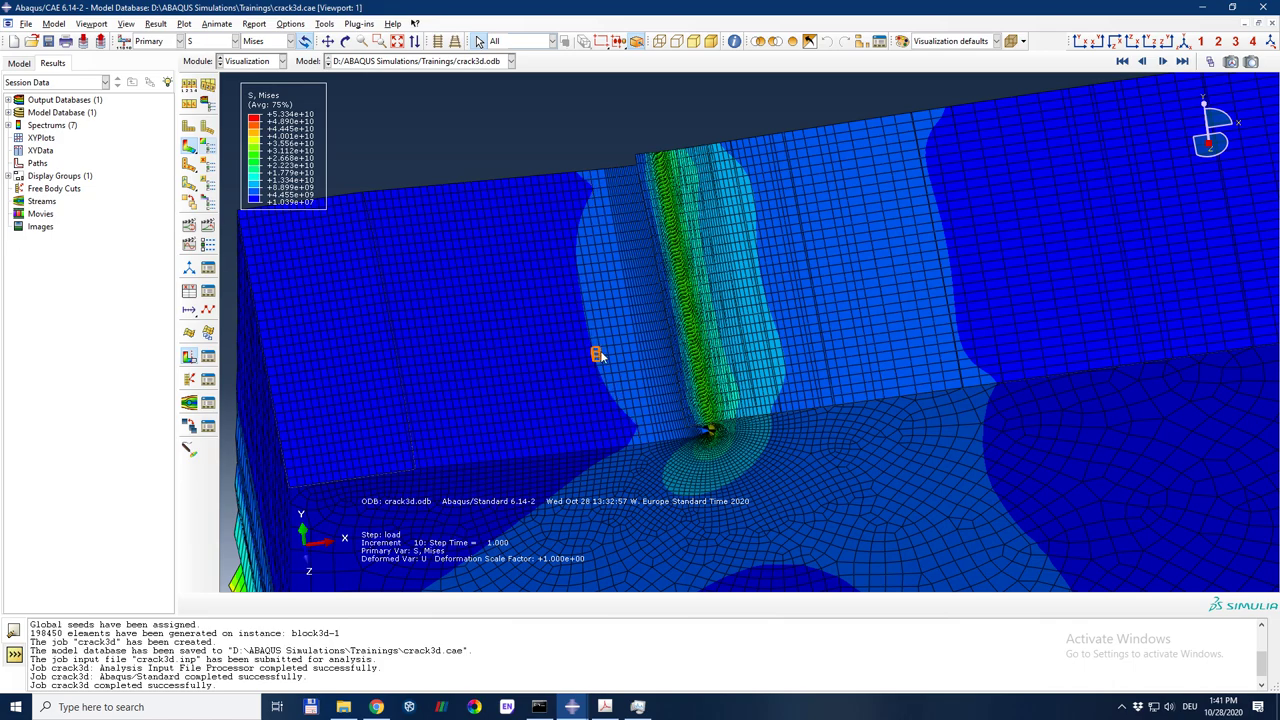
click(583, 300)
Step: Rotate the cut block upward and zoom in on the crack tip
scroll(680, 280, down, 4)
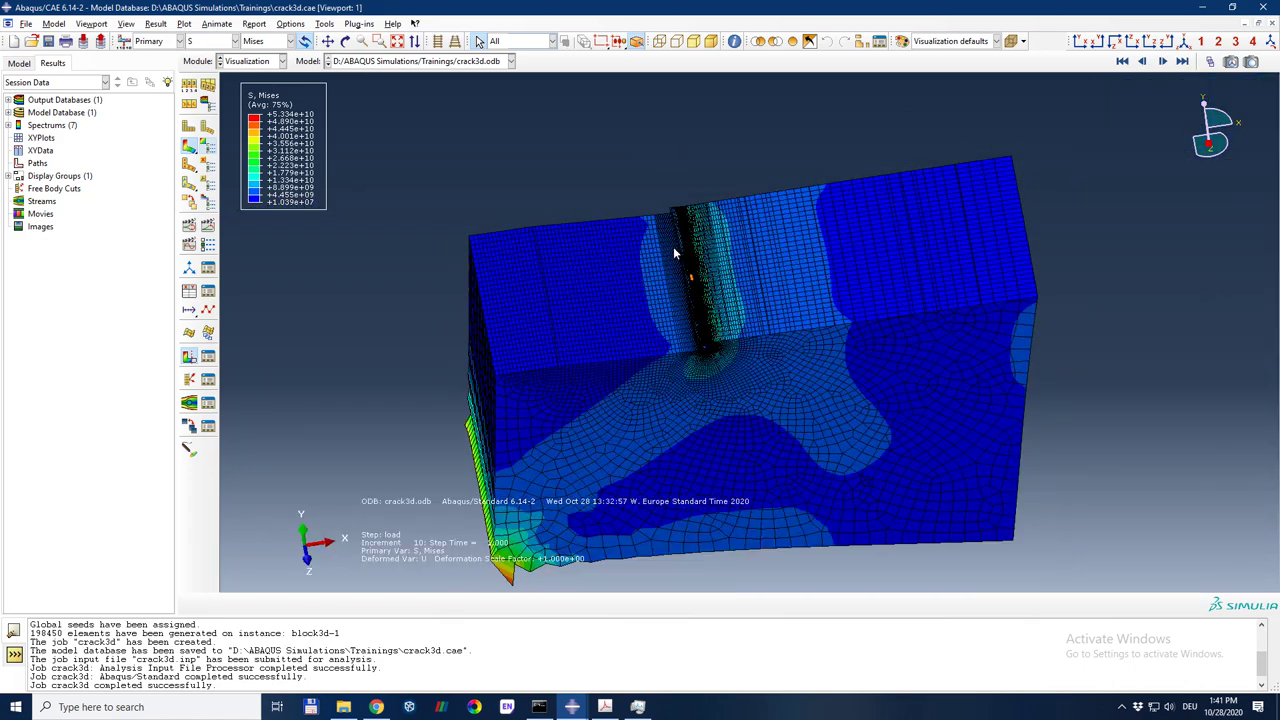
ctrl+alt+drag(756, 409, 700, 255)
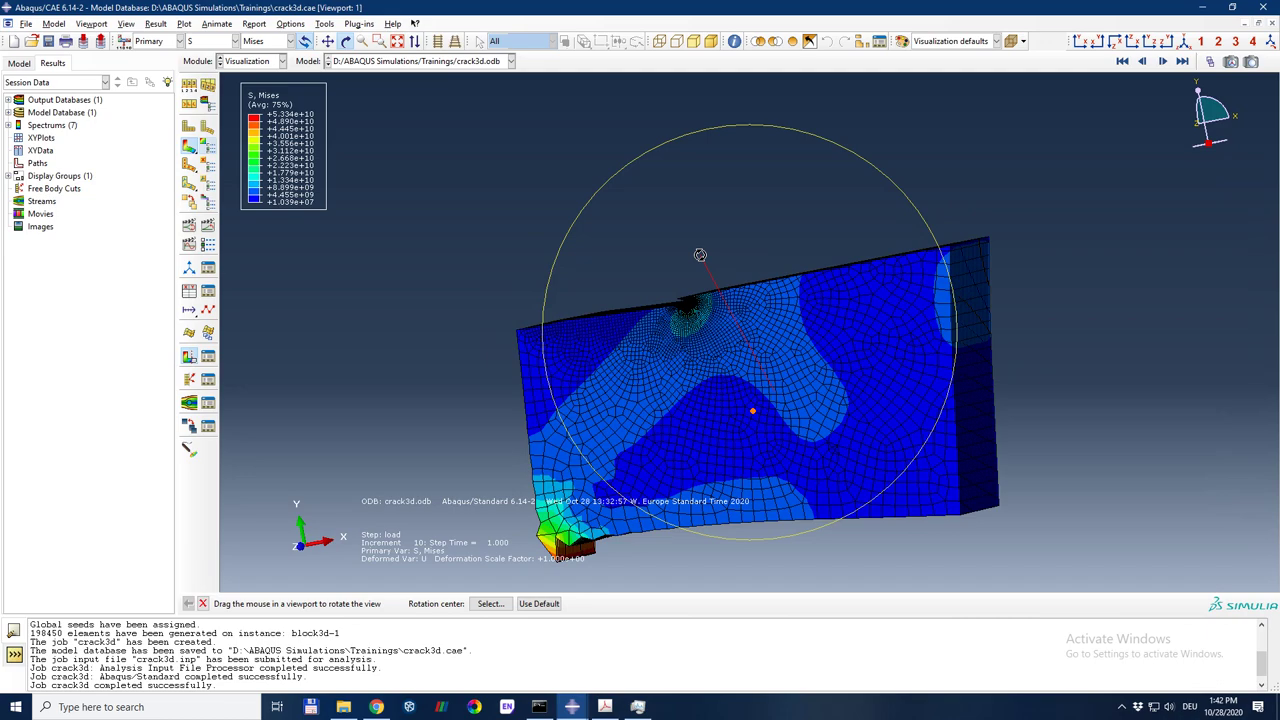
drag(700, 255, 812, 357)
scroll(712, 328, up, 6)
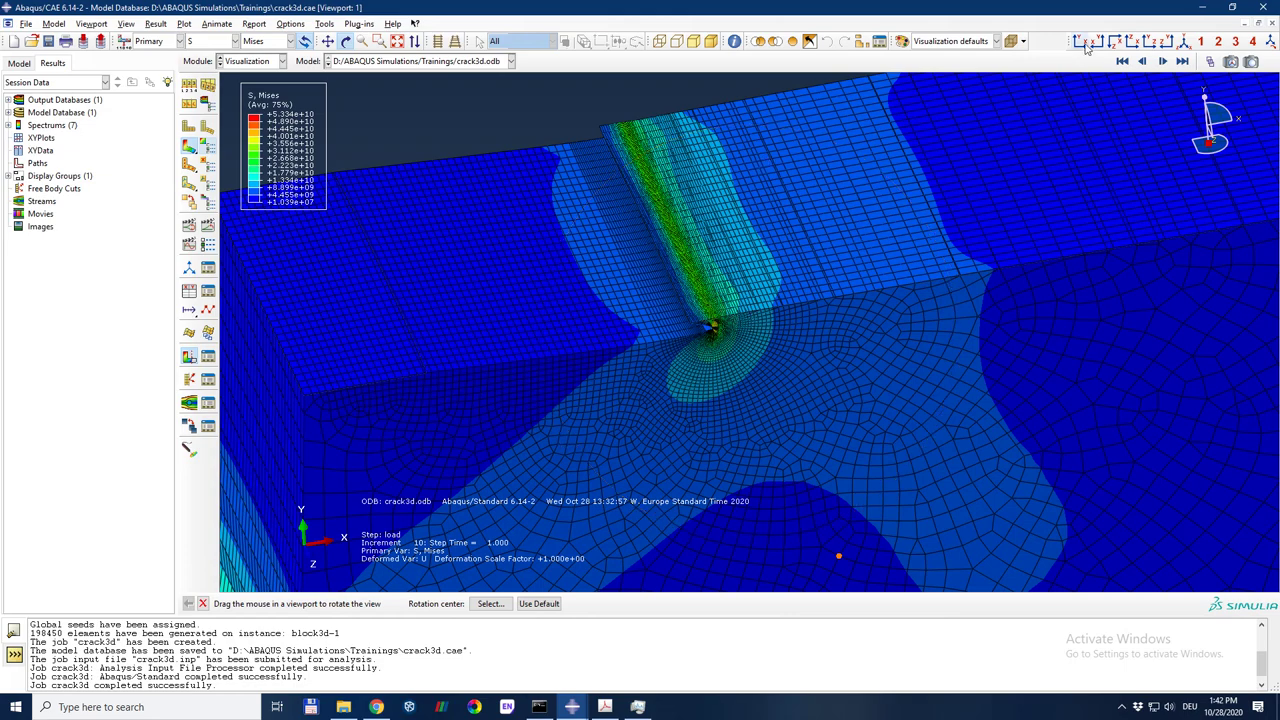
Step: Reopen the View Cut Manager from the Tools menu
click(291, 23)
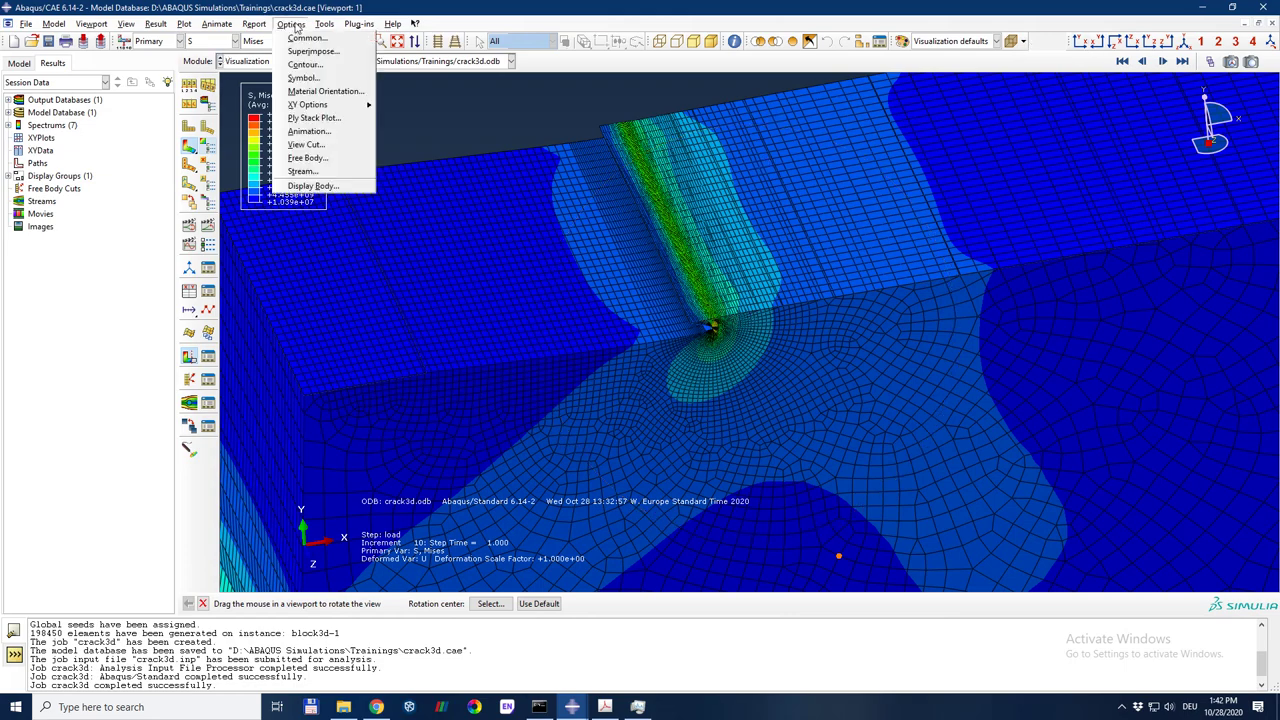
mouse_move(325, 24)
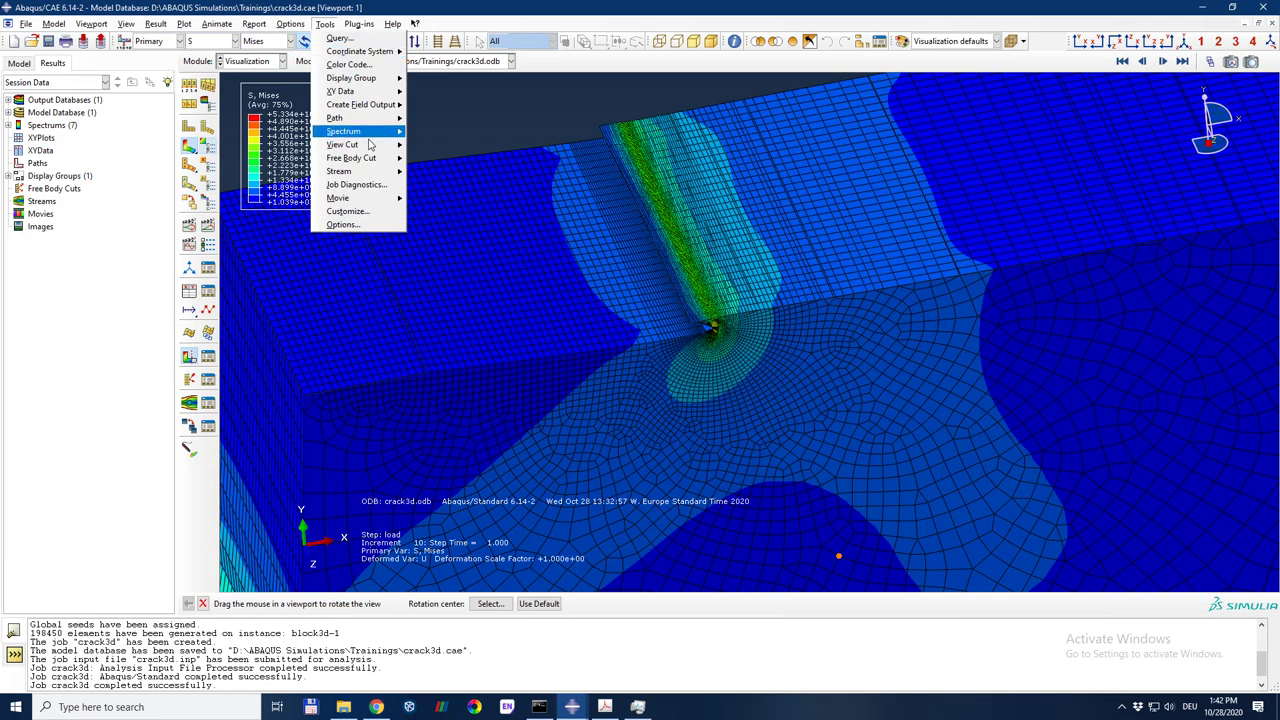
mouse_move(369, 150)
click(439, 146)
Step: Toggle the Y-Plane cut, close the View Cut Manager, and view the block straight from the front
click(75, 284)
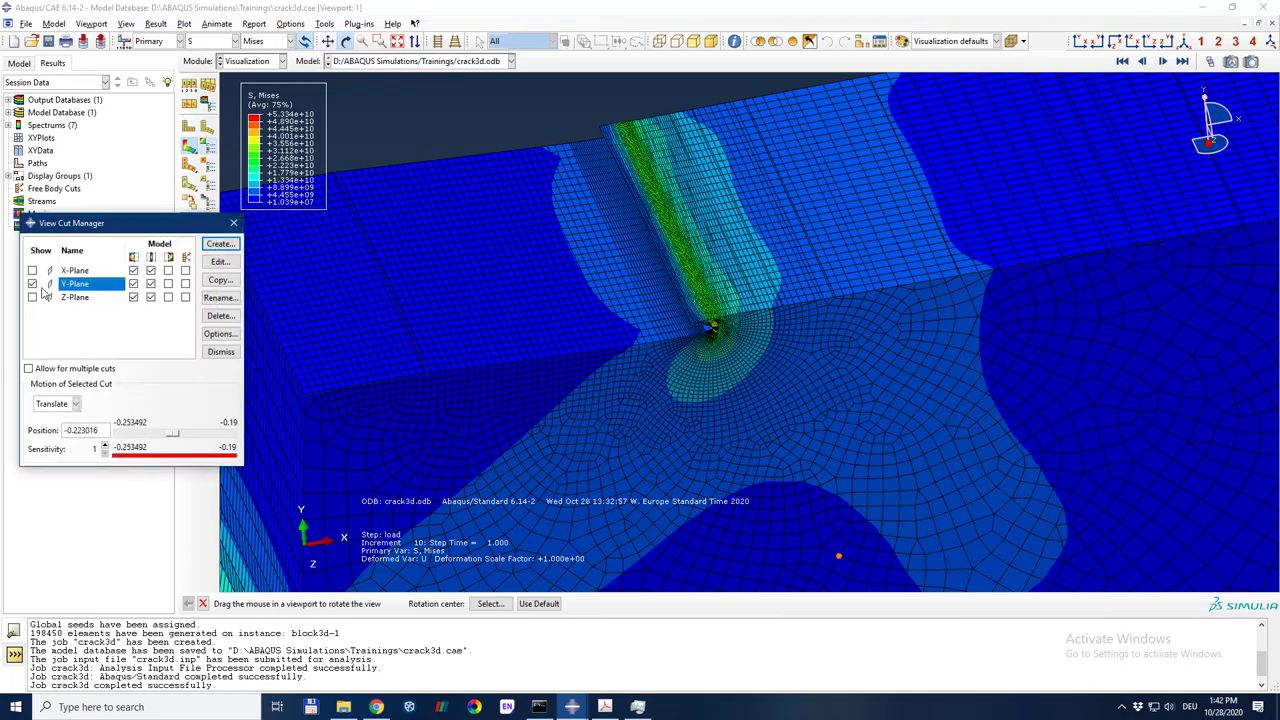
click(32, 284)
click(233, 222)
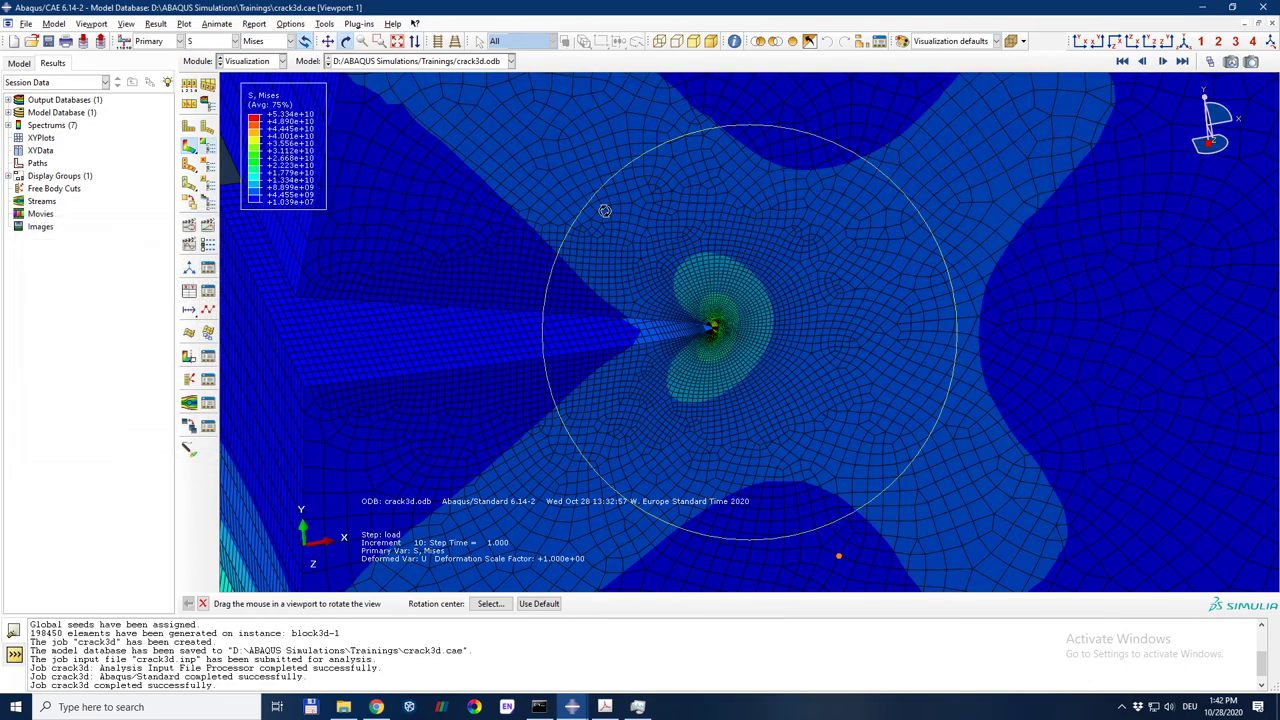
drag(606, 209, 710, 305)
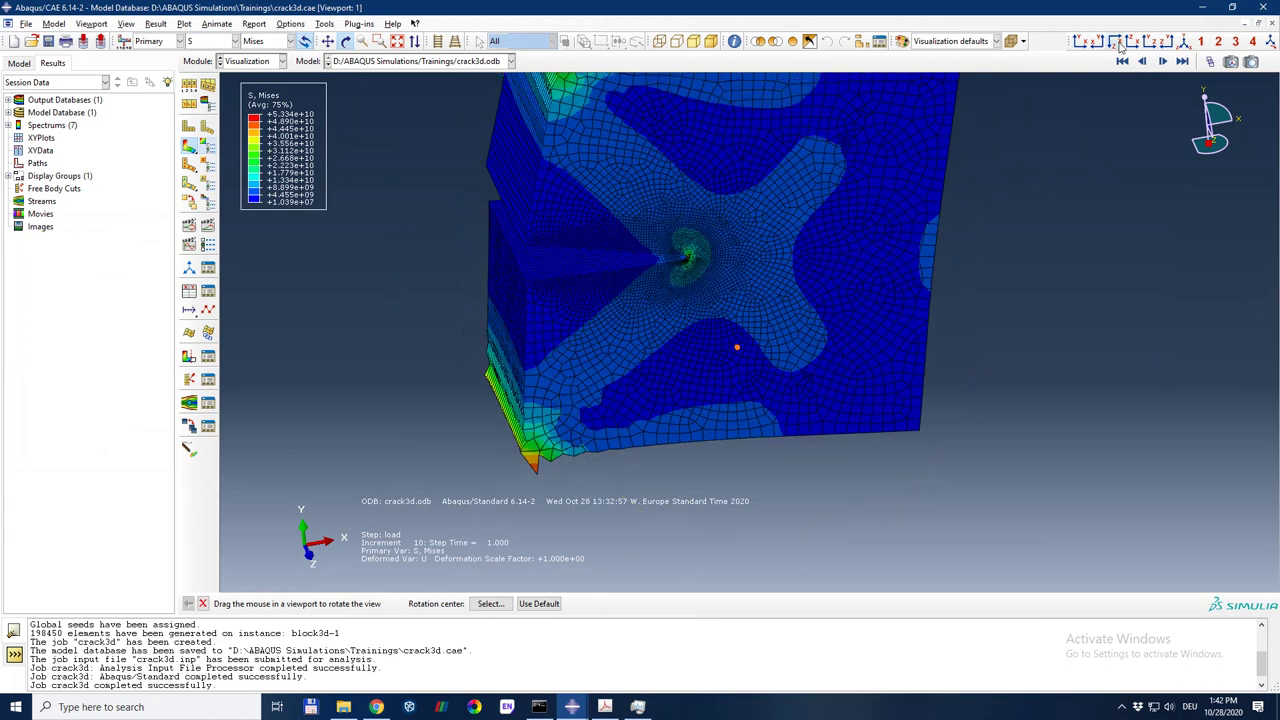
click(1081, 43)
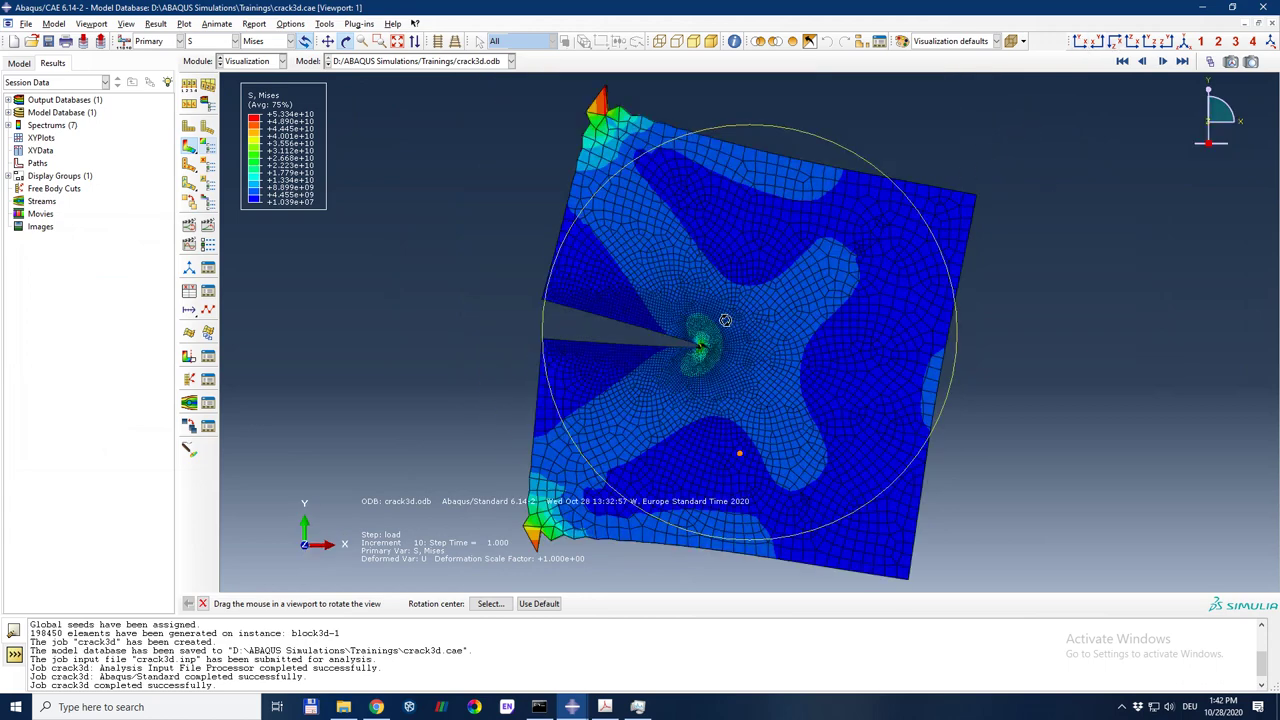
click(126, 23)
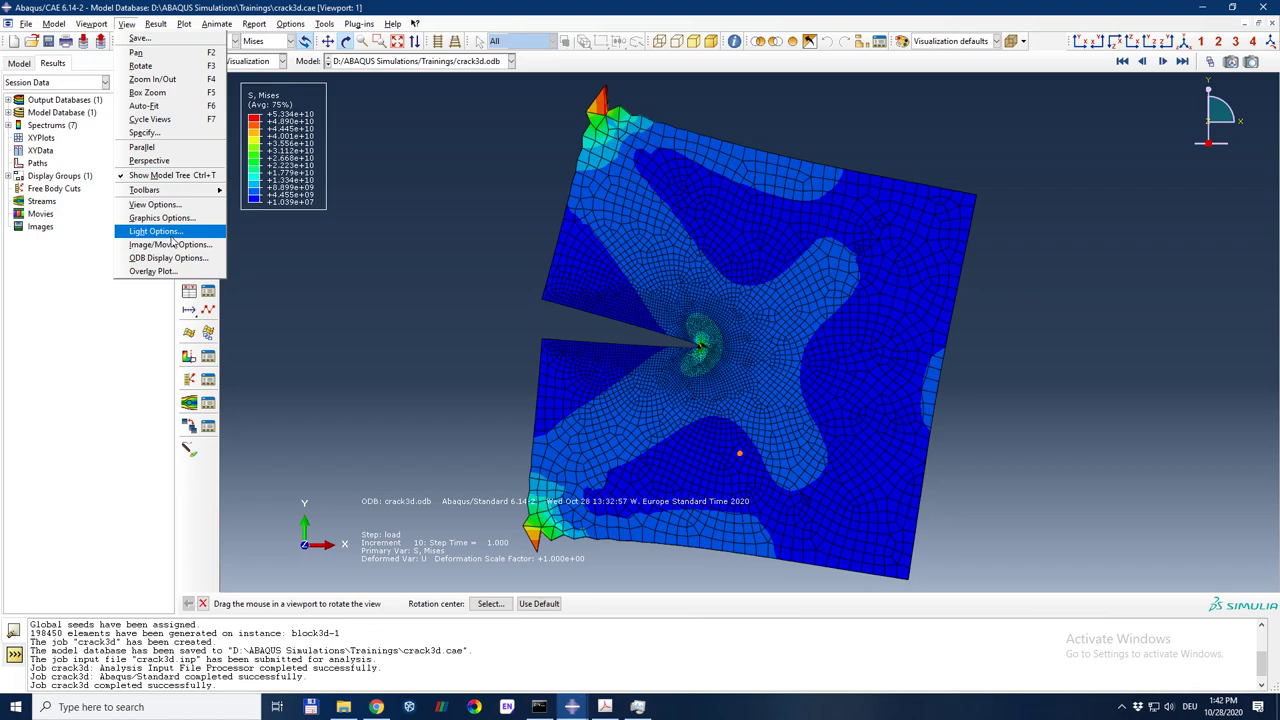
Step: Orbit the cut block obliquely to show the open crack gap and its thickness near the tip
click(388, 278)
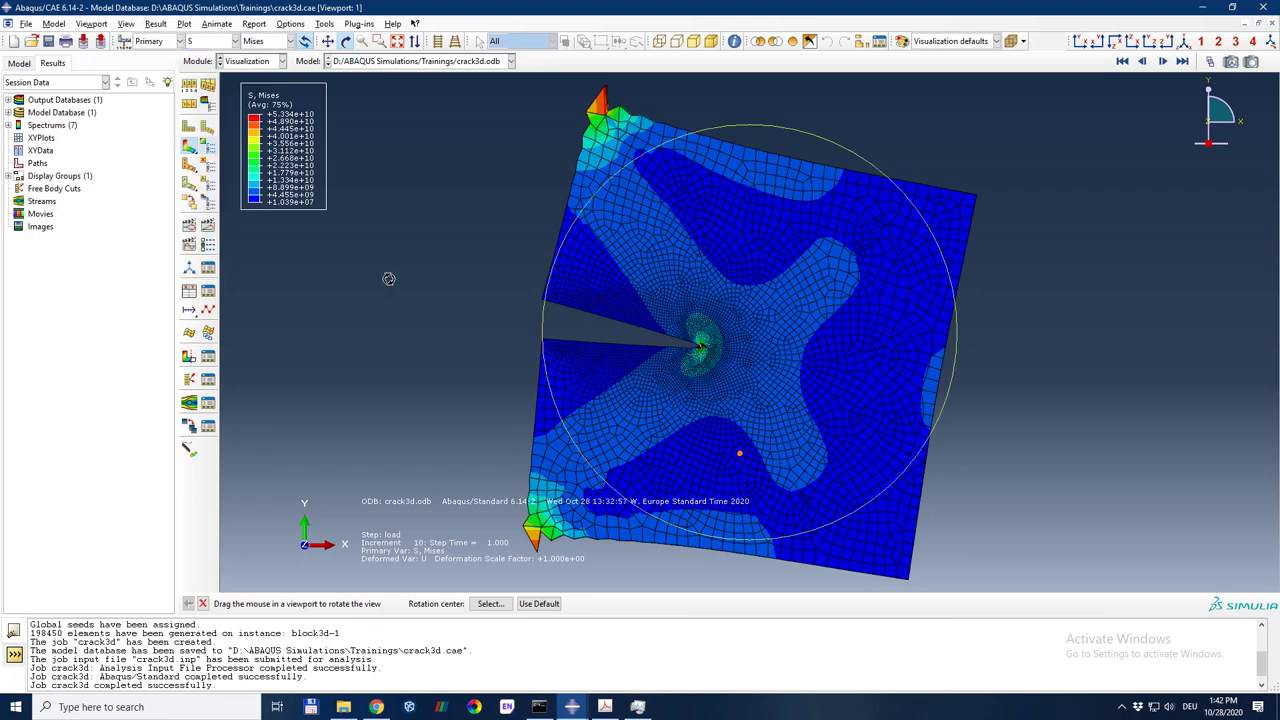
drag(628, 291, 710, 322)
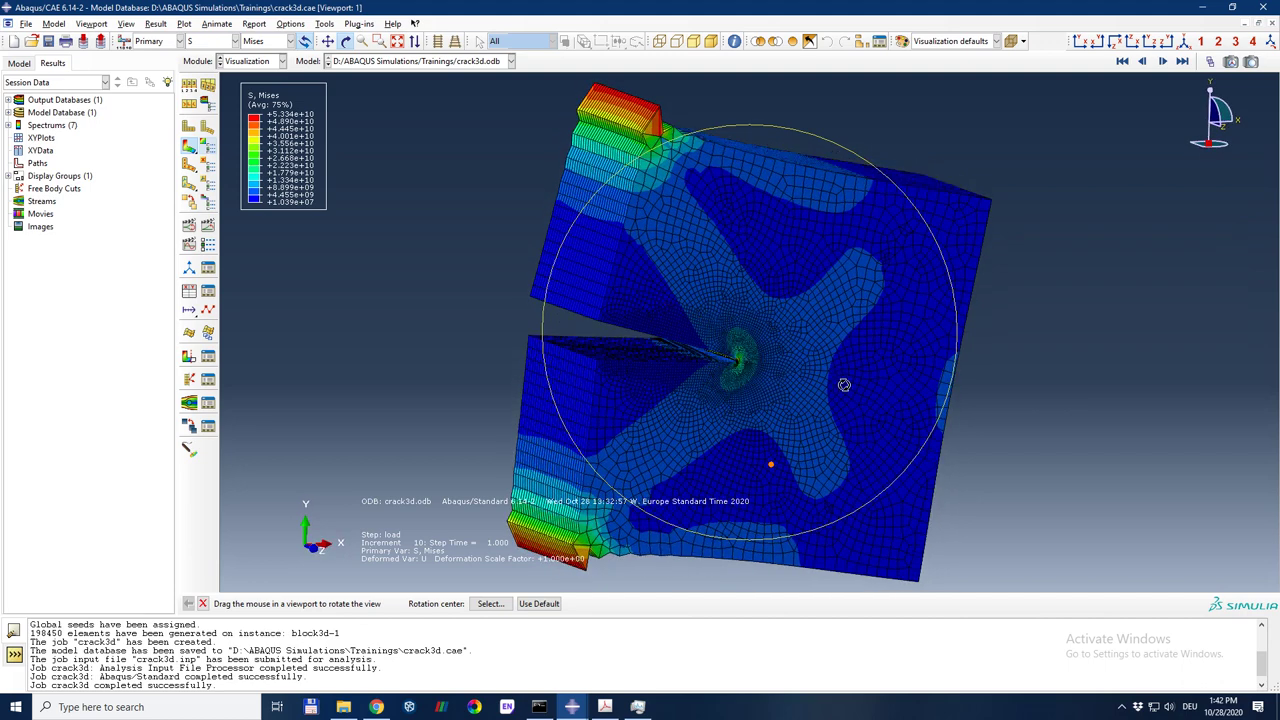
drag(947, 329, 912, 270)
drag(747, 261, 788, 261)
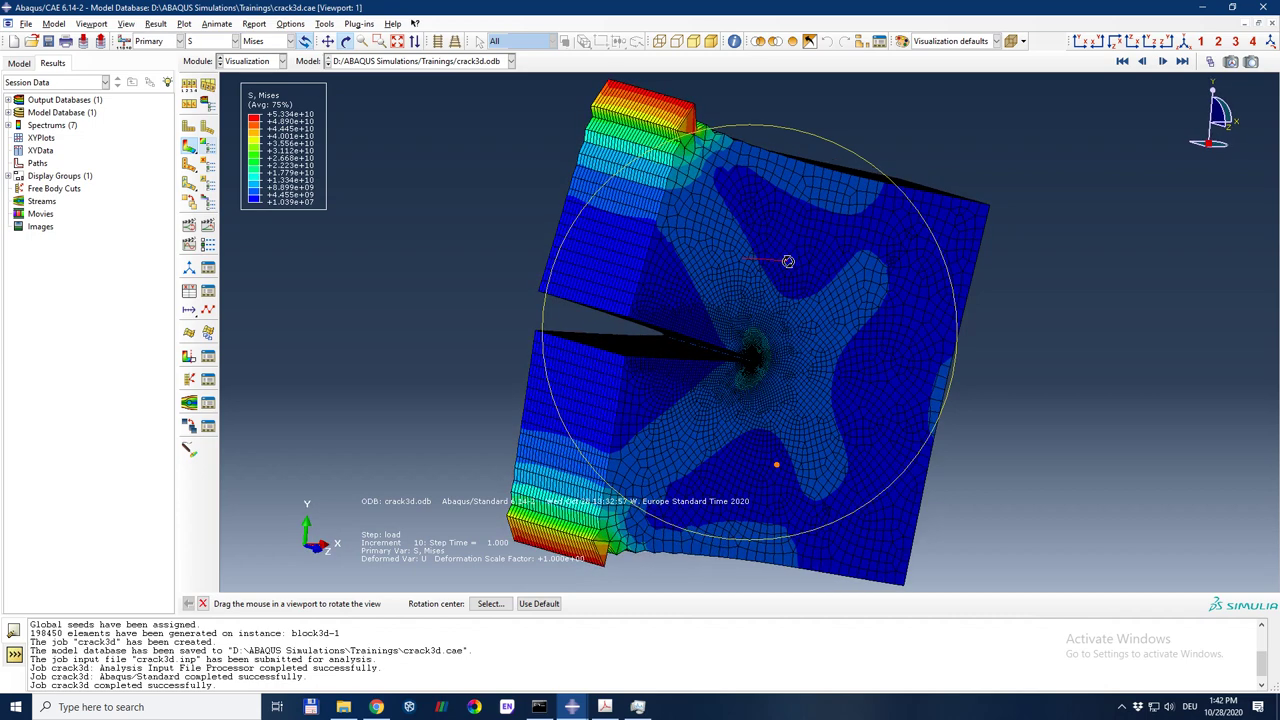
drag(788, 261, 788, 262)
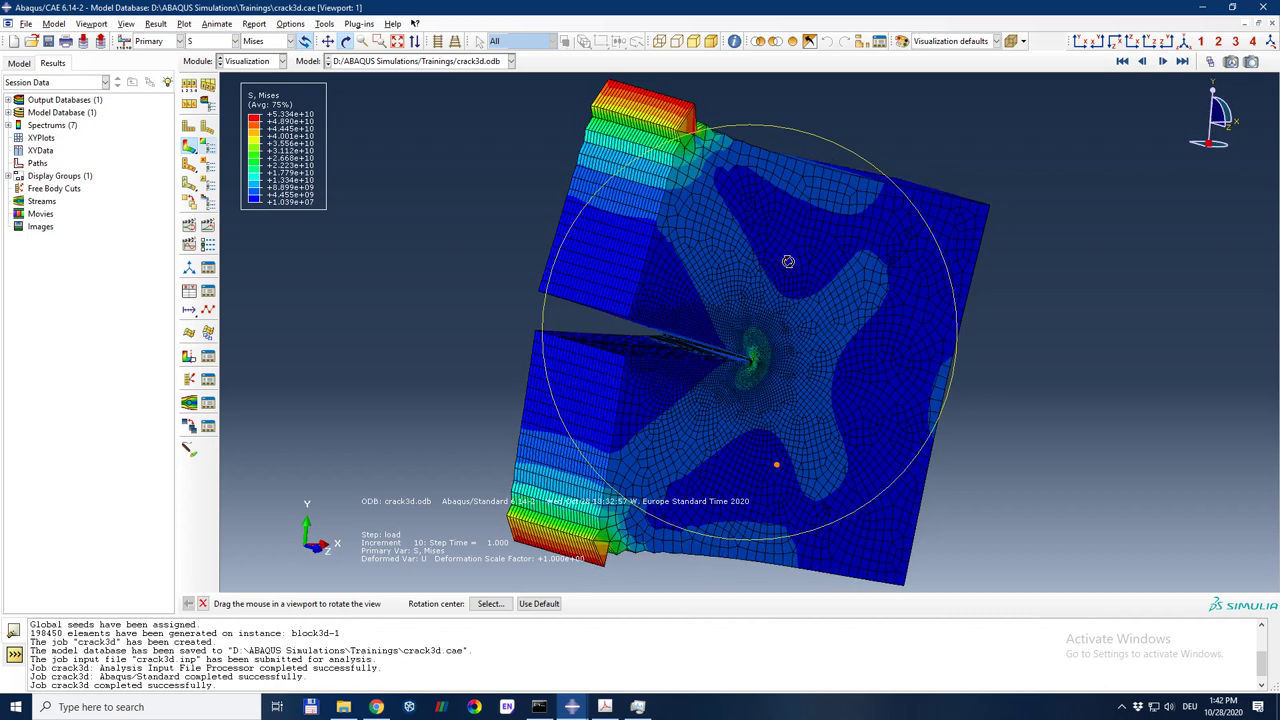
key(Escape)
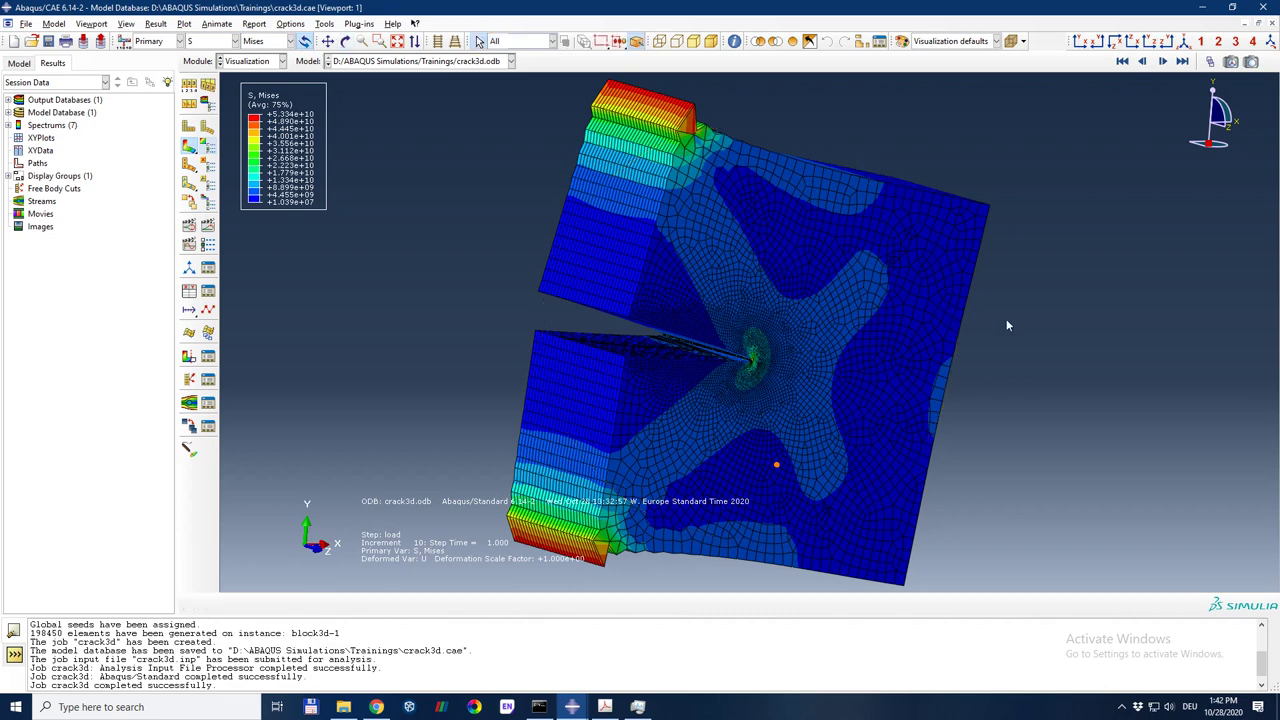